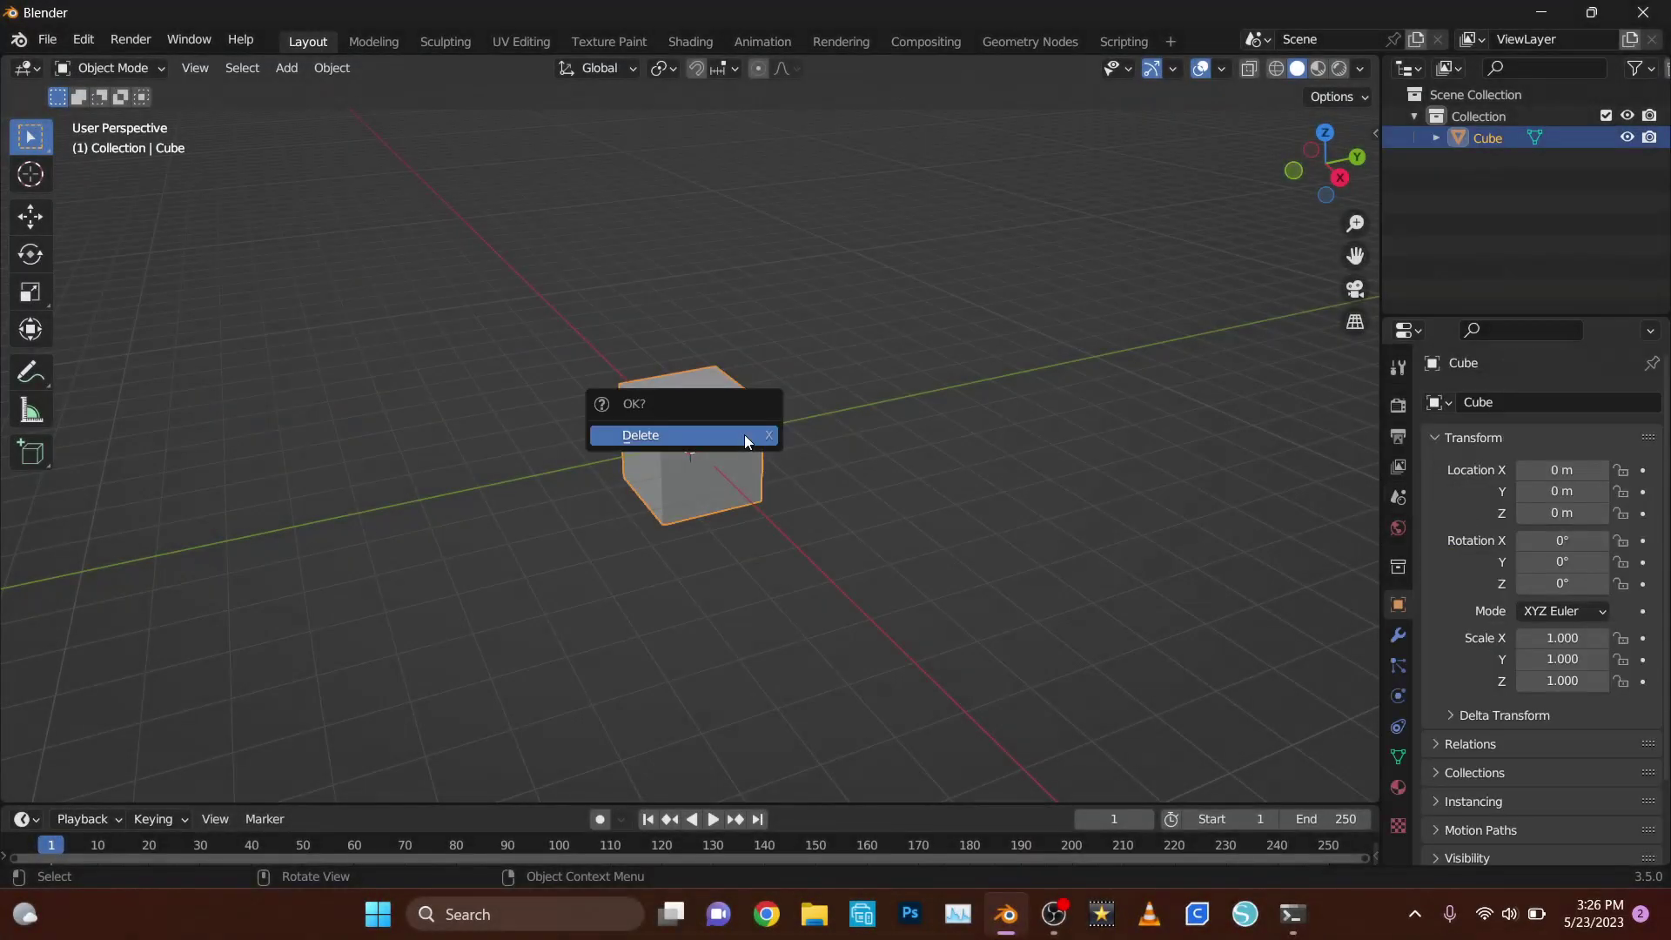
# - Replace the original cube with a new one, moved up and scaled thin on X into a slab
pyautogui.click(849, 295)
pyautogui.hotkey('shift', 'a')
pyautogui.click(870, 357)
pyautogui.press('KP_3')
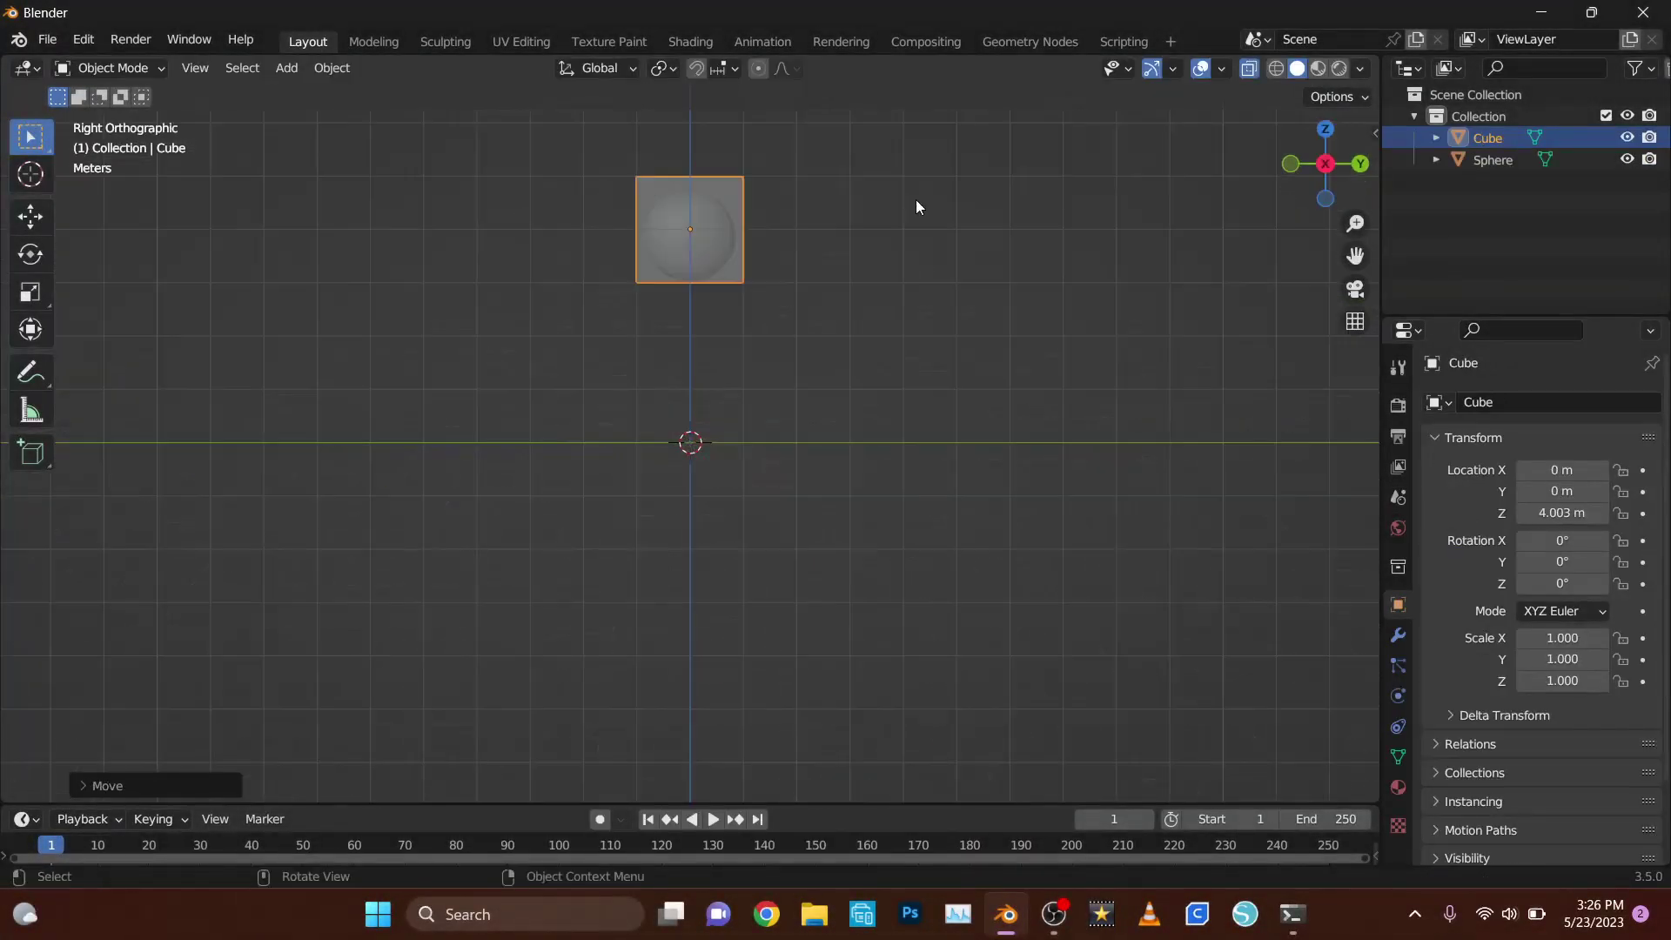
pyautogui.press('s')
pyautogui.click(978, 206)
pyautogui.press('s')
pyautogui.press('x')
pyautogui.moveTo(1027, 232); pyautogui.dragTo(758, 272, button='middle')
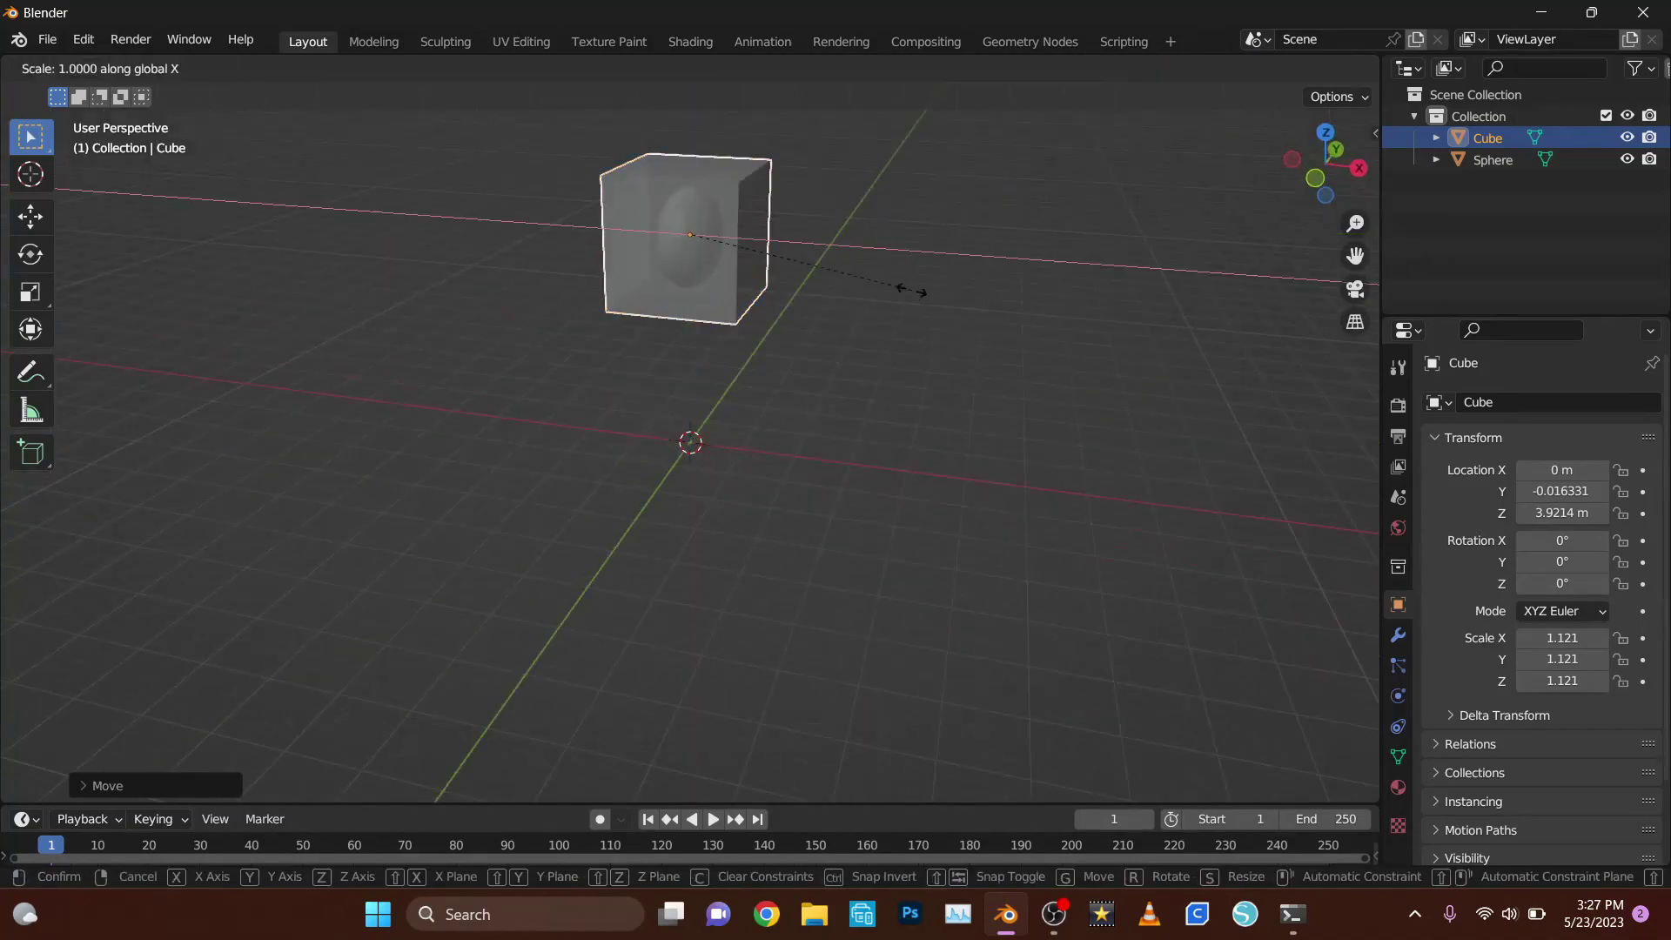
pyautogui.press('g')
pyautogui.click(758, 273)
# - Inset the slab's faces in Edit Mode to form a rim
pyautogui.click(105, 68)
pyautogui.press('i')
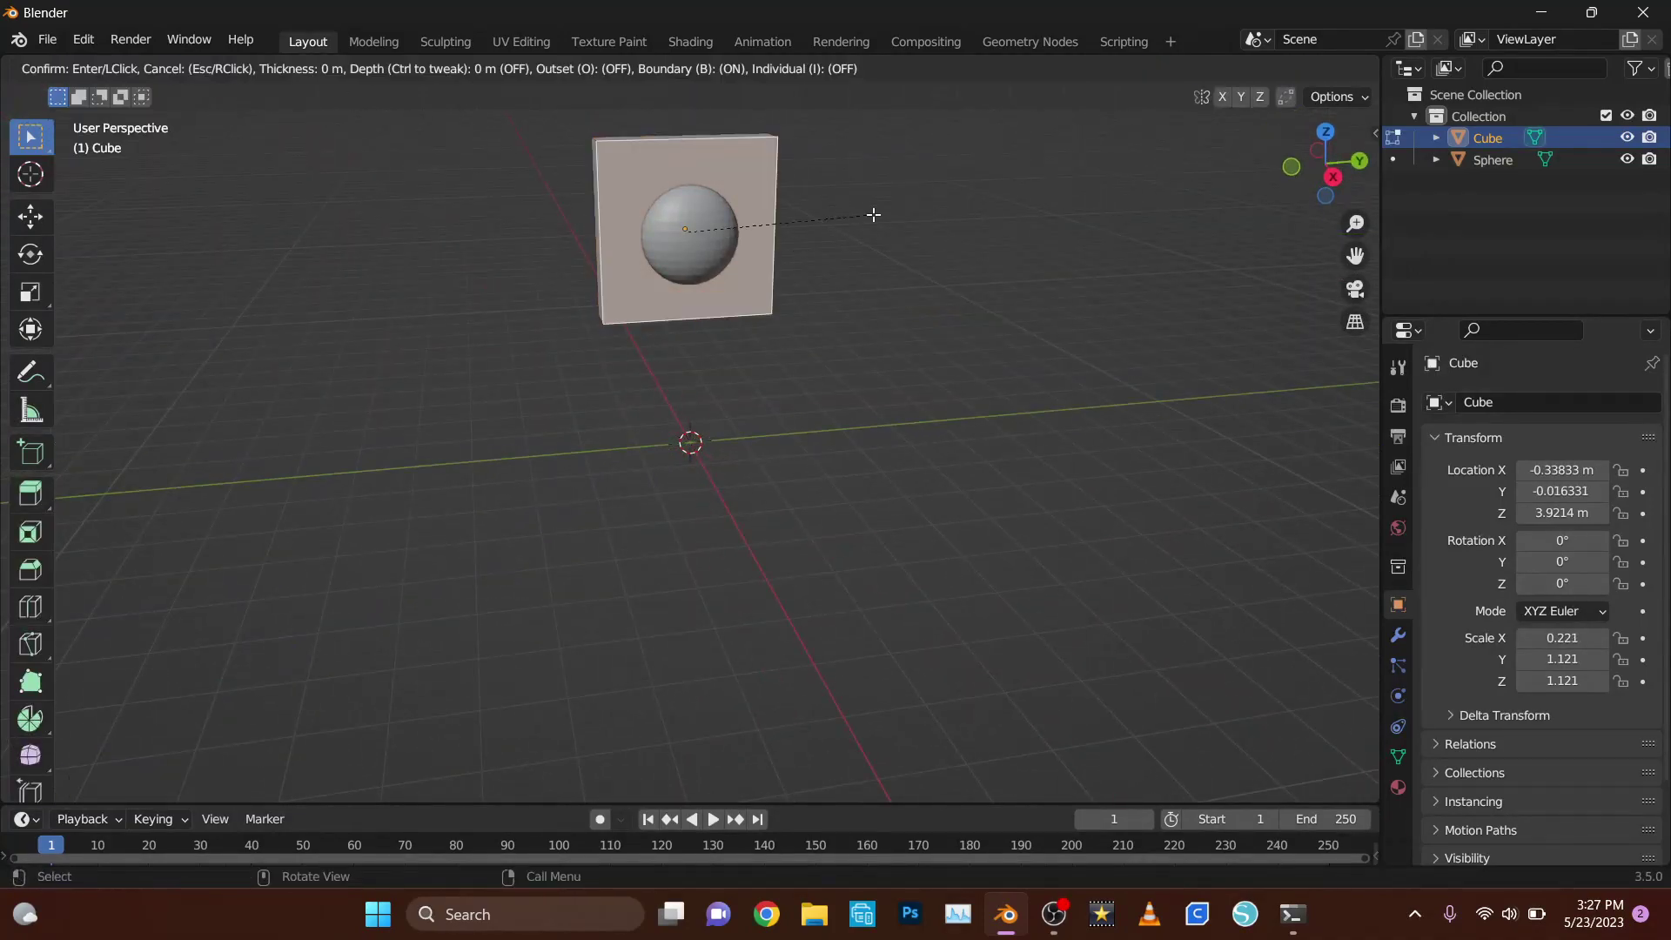
pyautogui.click(877, 213)
pyautogui.moveTo(876, 213); pyautogui.dragTo(814, 289, button='middle')
# - Round the ring with a level-3 Subdivision Surface modifier and view it head-on
pyautogui.click(1398, 636)
pyautogui.click(1540, 402)
pyautogui.click(1183, 848)
pyautogui.press('Tab')
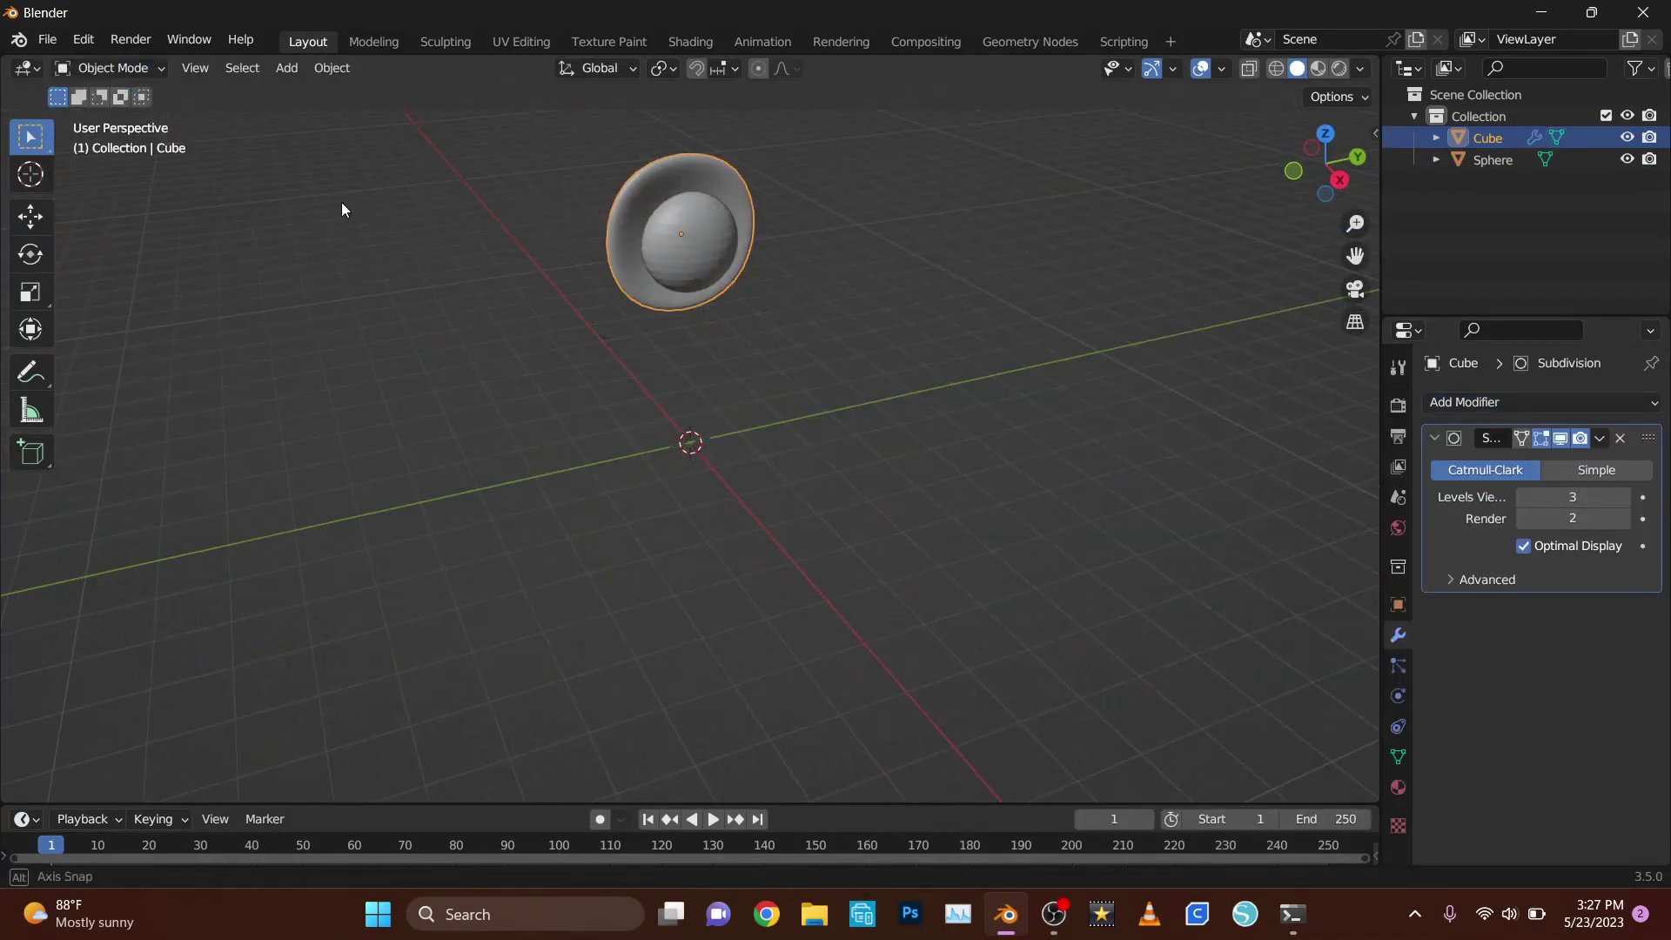
pyautogui.press('Tab')
pyautogui.moveTo(339, 209)
pyautogui.mouseDown(button='middle')
pyautogui.moveTo(783, 269)
pyautogui.moveTo(821, 295)
pyautogui.mouseUp(button='middle')
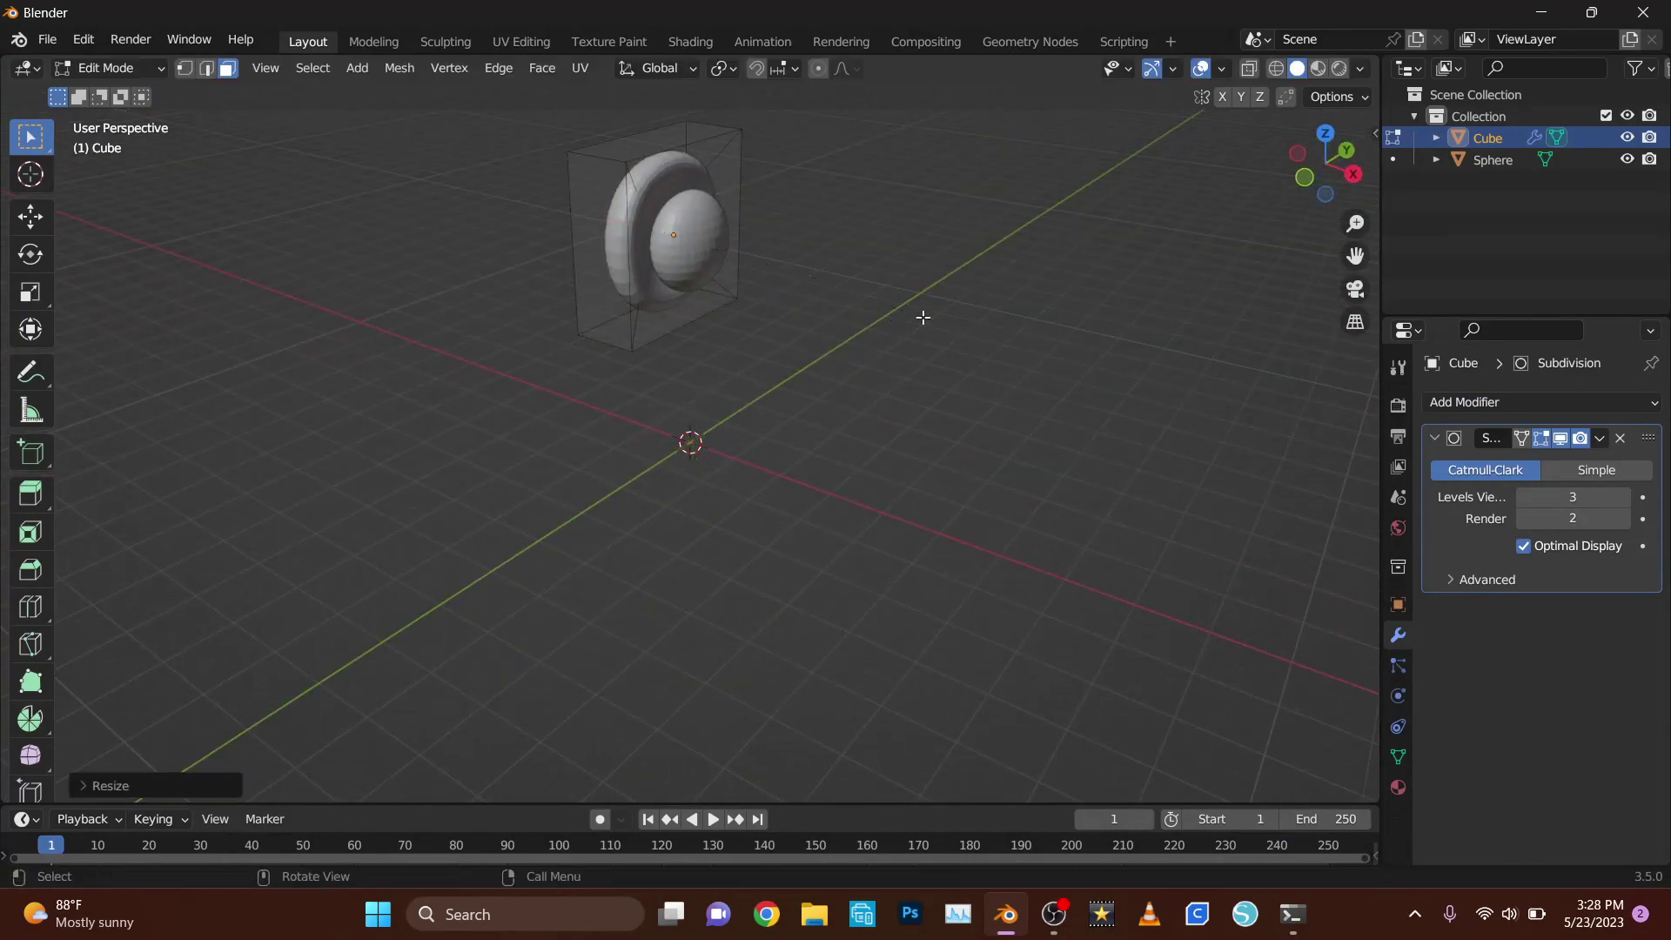
pyautogui.moveTo(922, 317); pyautogui.dragTo(803, 333, button='middle')
pyautogui.press('Tab')
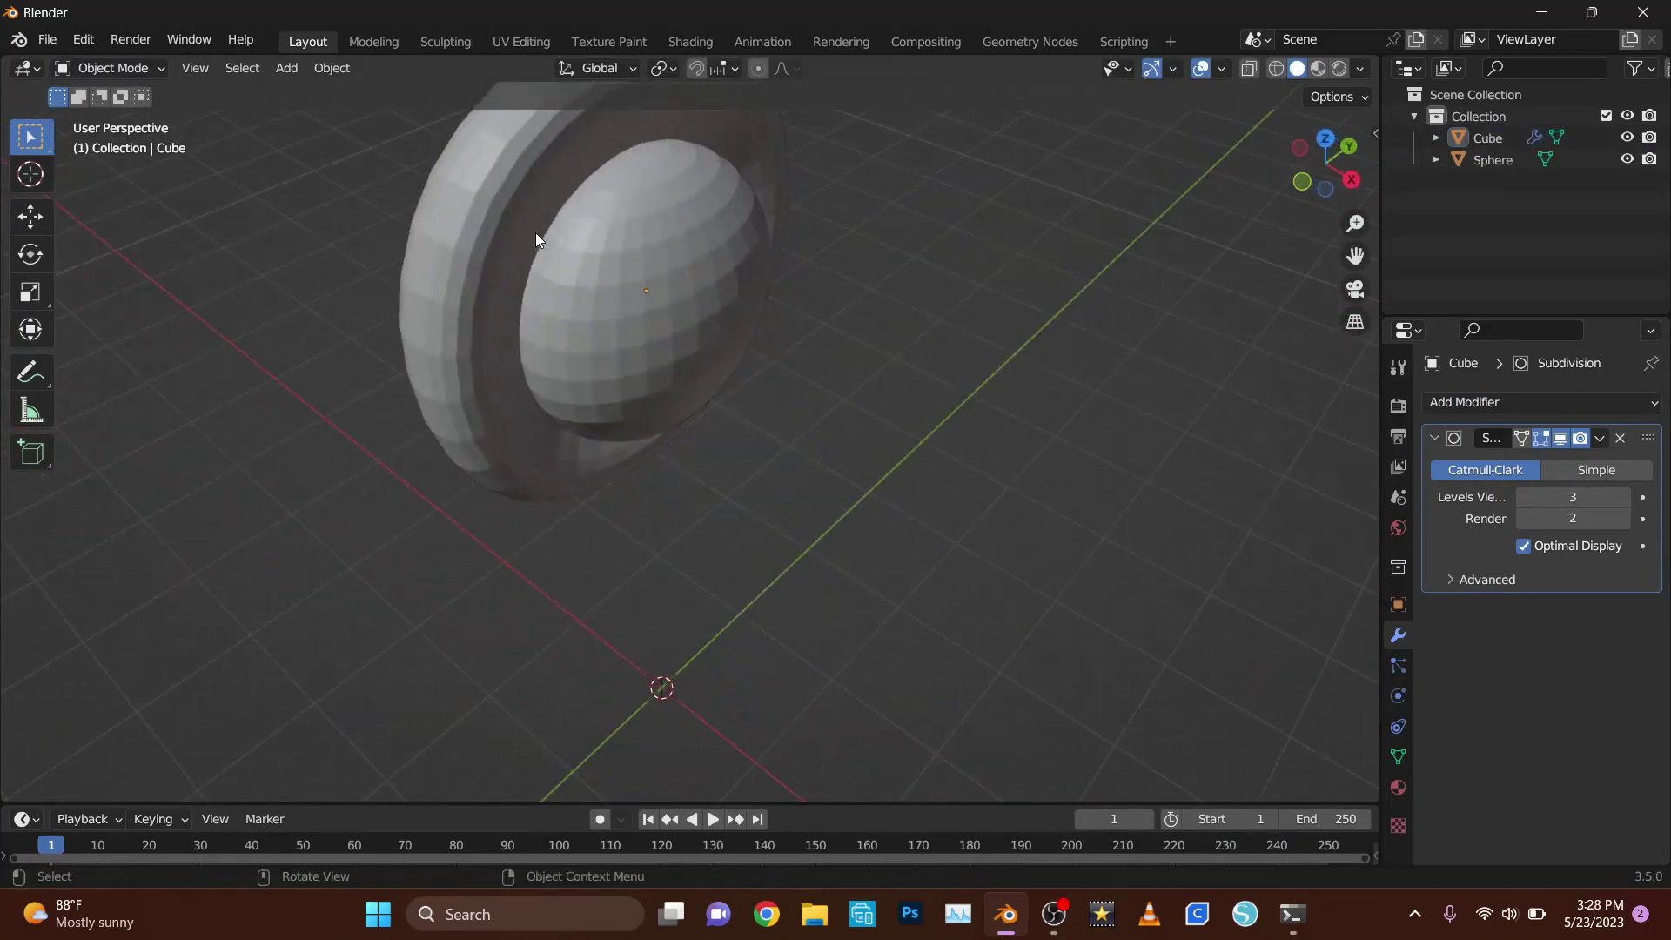
pyautogui.moveTo(536, 232)
pyautogui.mouseDown(button='middle')
pyautogui.moveTo(769, 238)
pyautogui.moveTo(814, 329)
pyautogui.mouseUp(button='middle')
pyautogui.click(778, 272)
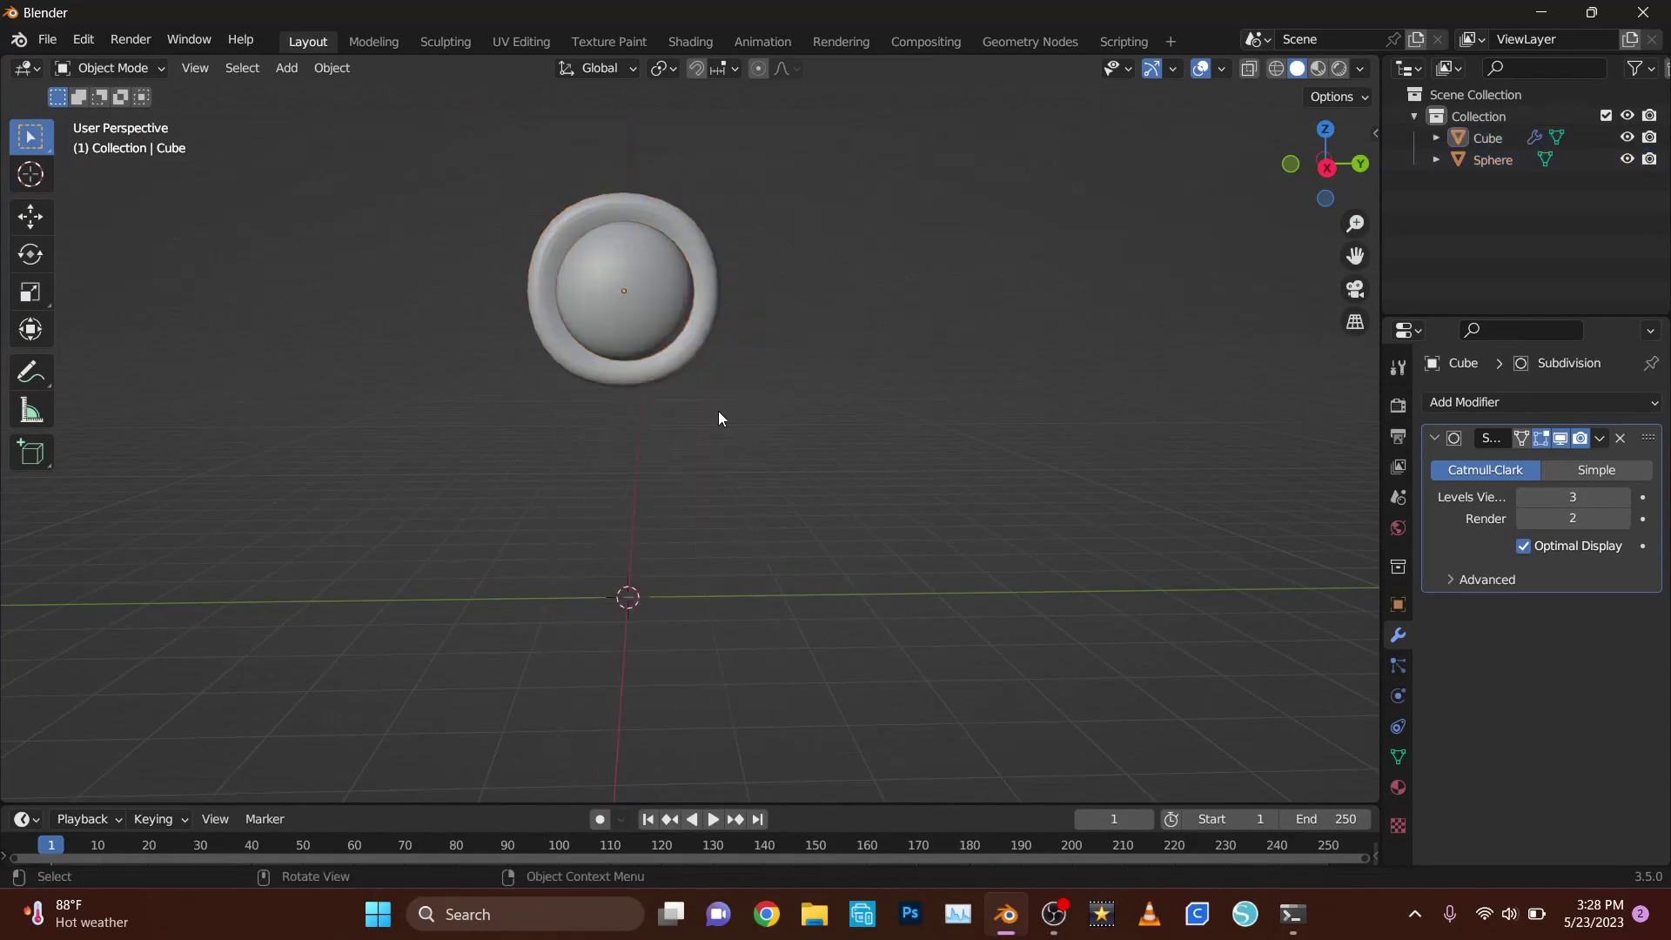
# - Add a cube for the petal, stretch it on Z and taper it into a wedge
pyautogui.hotkey('shift', 'a')
pyautogui.click(817, 429)
pyautogui.press('s')
pyautogui.press('z')
pyautogui.click(801, 447)
pyautogui.press('Tab')
pyautogui.moveTo(802, 448); pyautogui.dragTo(806, 572, button='middle')
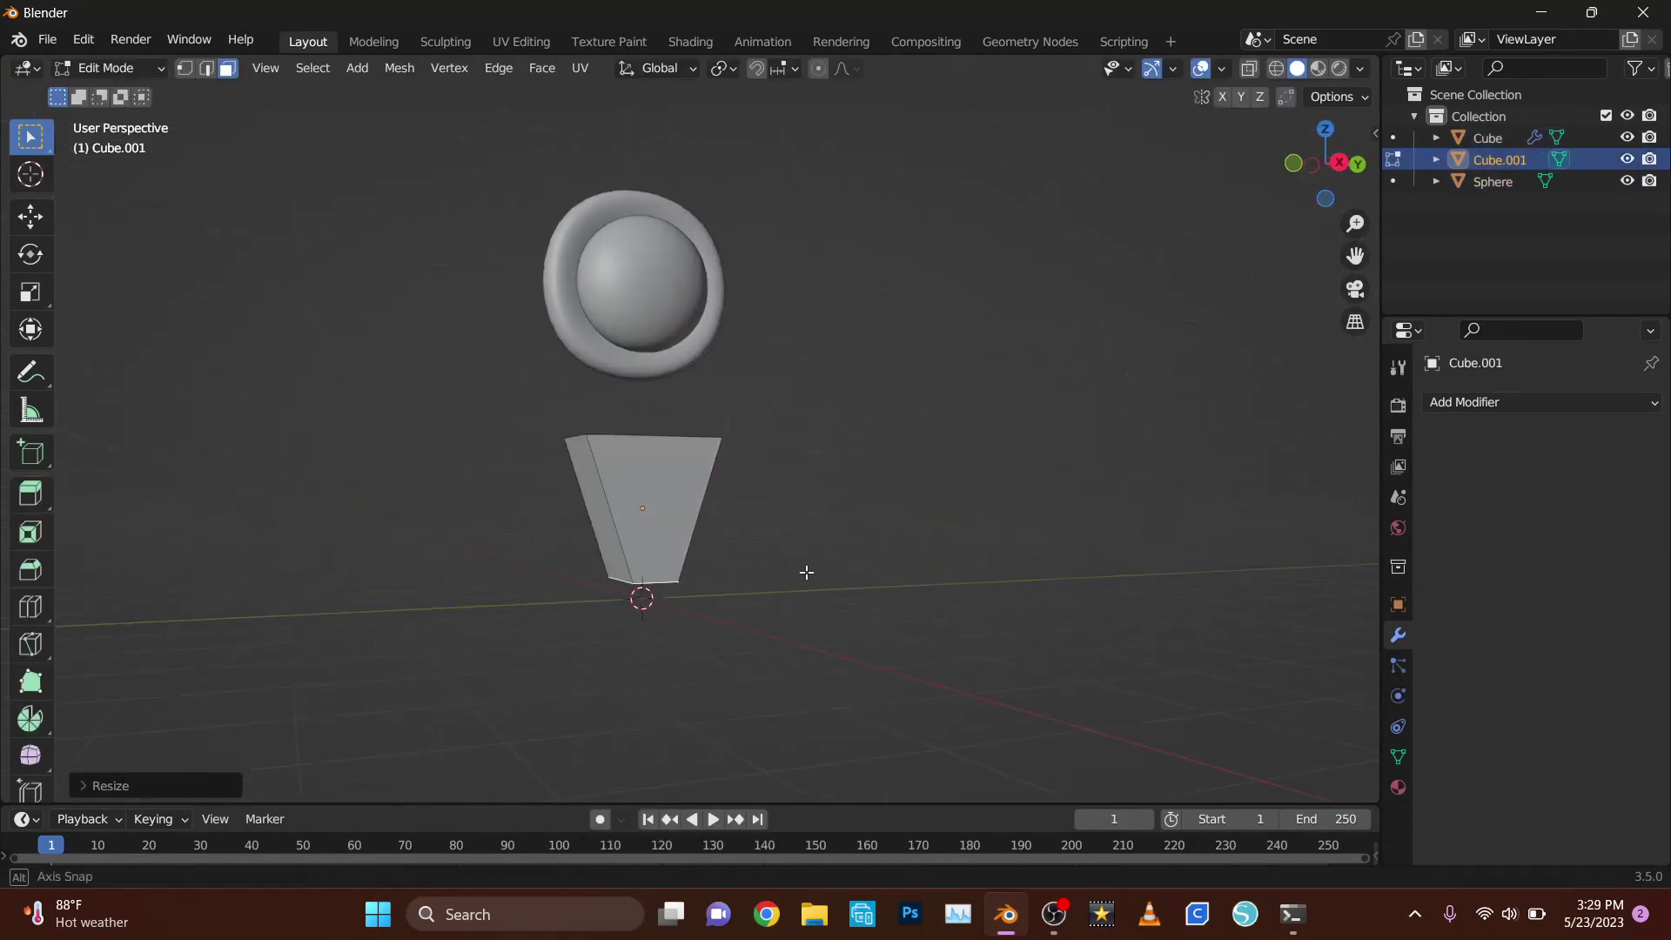
# - Extrude and narrow the top face, then smooth the petal with level-3 subdivision
pyautogui.press('e')
pyautogui.click(824, 451)
pyautogui.press('s')
pyautogui.click(884, 429)
pyautogui.moveTo(884, 429); pyautogui.dragTo(739, 567, button='middle')
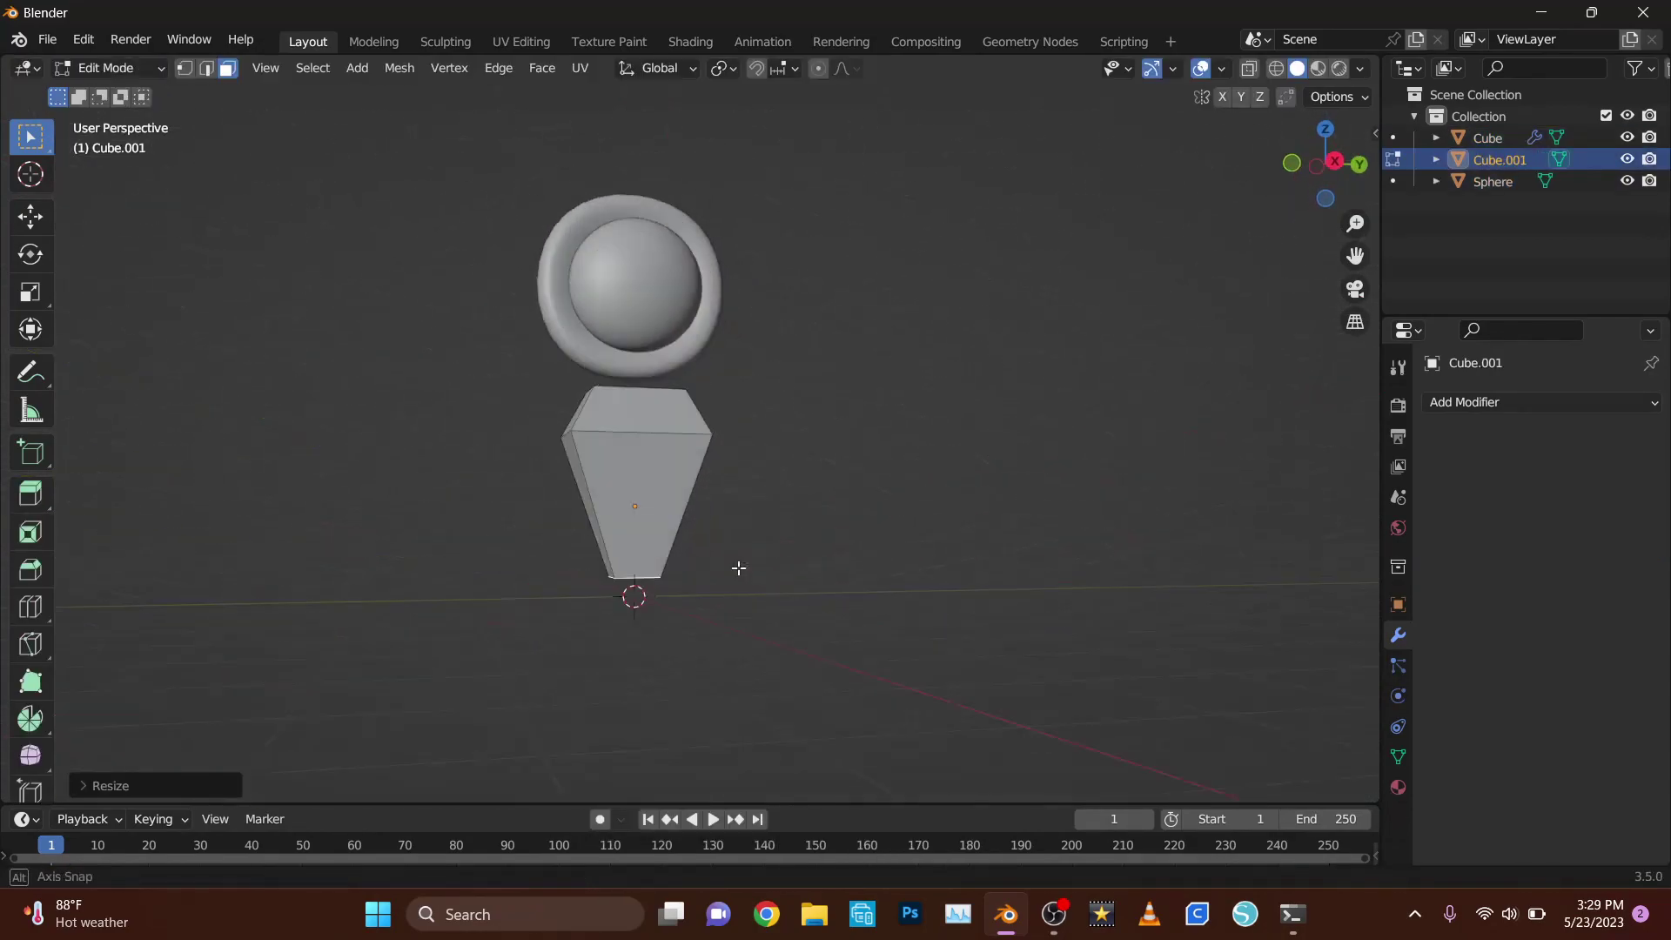
pyautogui.hotkey('ctrl', '3')
pyautogui.moveTo(963, 534)
pyautogui.mouseDown(button='middle')
pyautogui.moveTo(875, 273)
pyautogui.moveTo(906, 366)
pyautogui.mouseUp(button='middle')
pyautogui.press('i')
pyautogui.press('Tab')
# - Shade the petal smooth, rotate it upright above the face, and select the sphere
pyautogui.rightClick(625, 439)
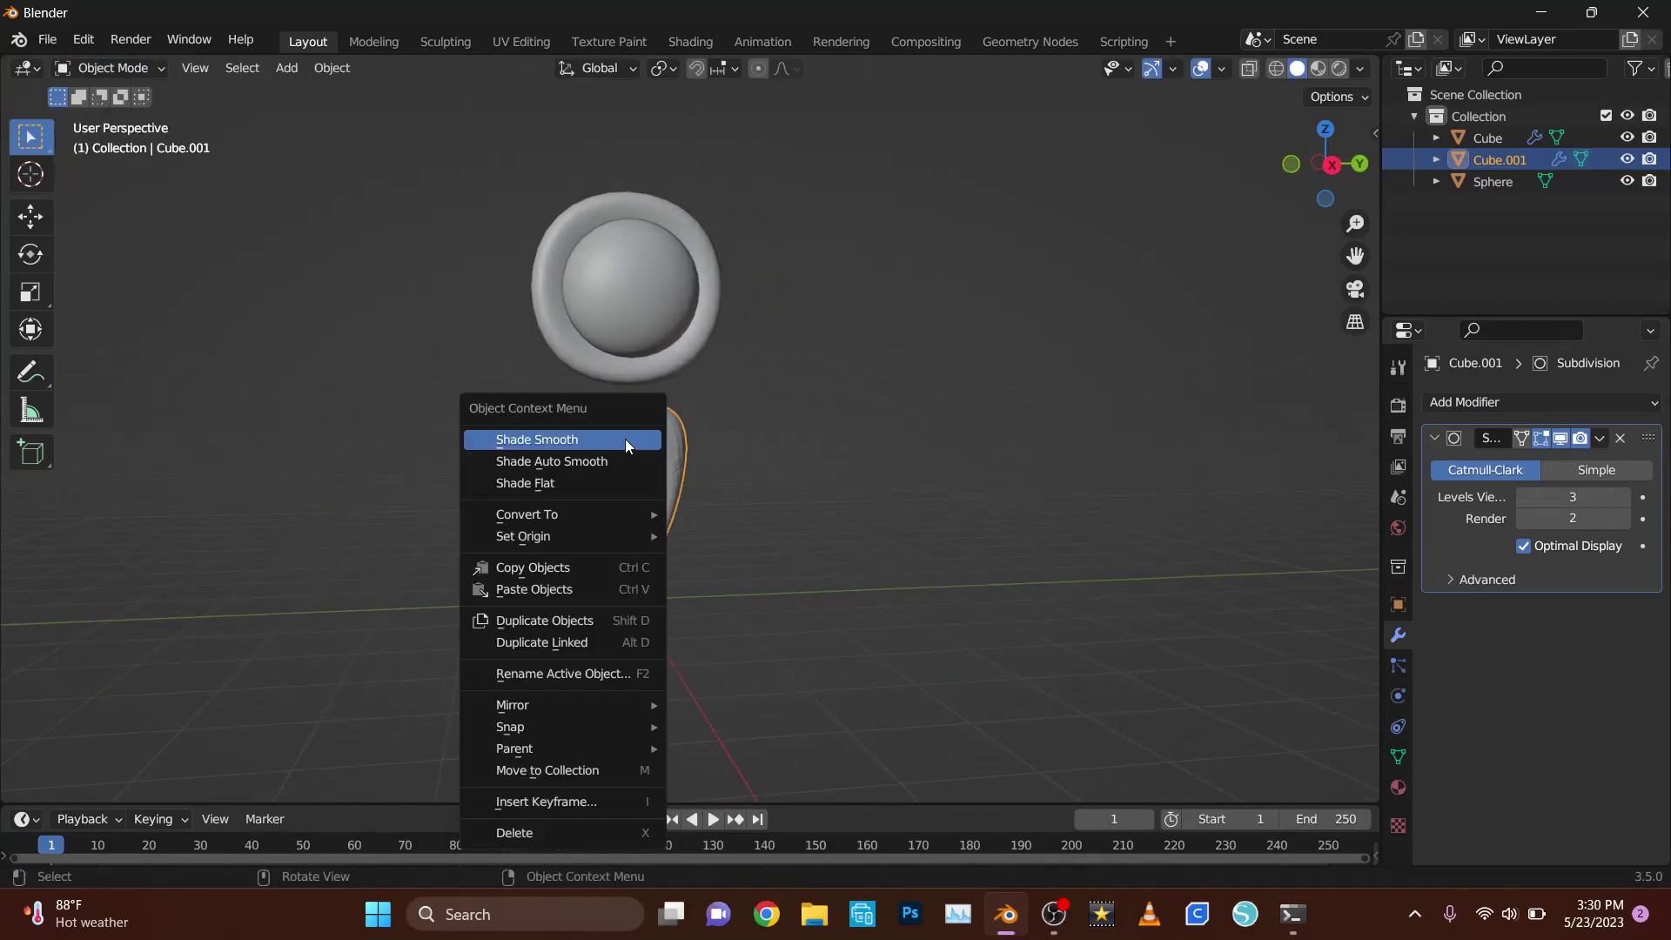
pyautogui.press('Escape')
pyautogui.moveTo(625, 439); pyautogui.dragTo(716, 294, button='middle')
pyautogui.scroll(5, 716, 295)
pyautogui.press('r')
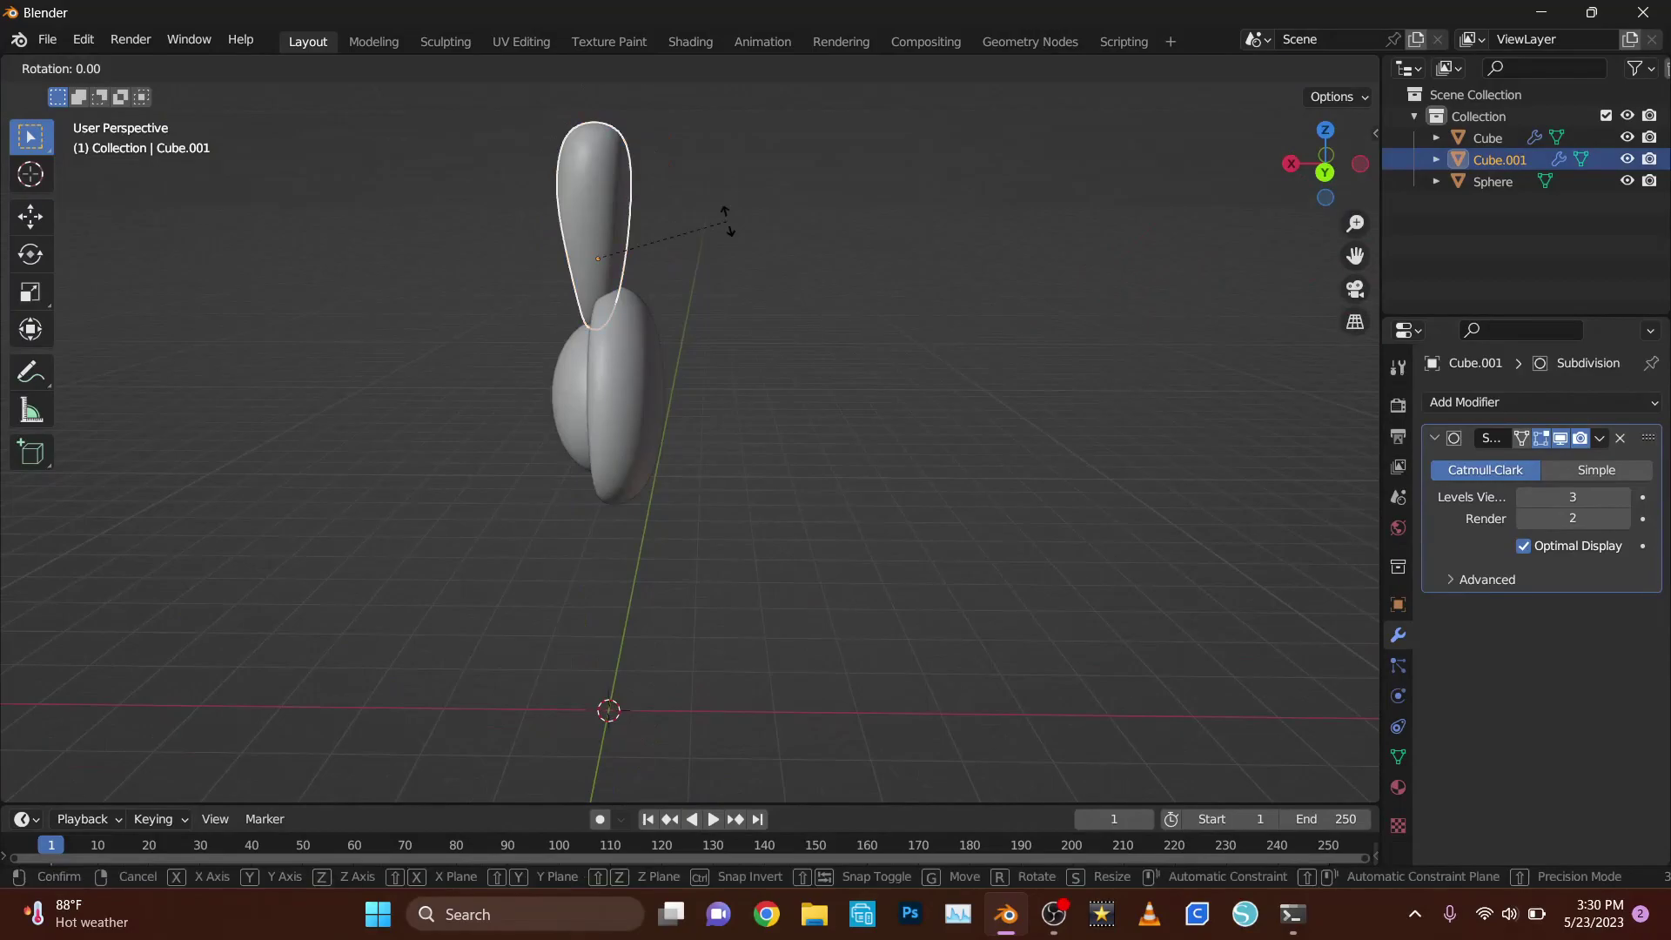
pyautogui.click(807, 241)
pyautogui.press('r')
pyautogui.click(813, 226)
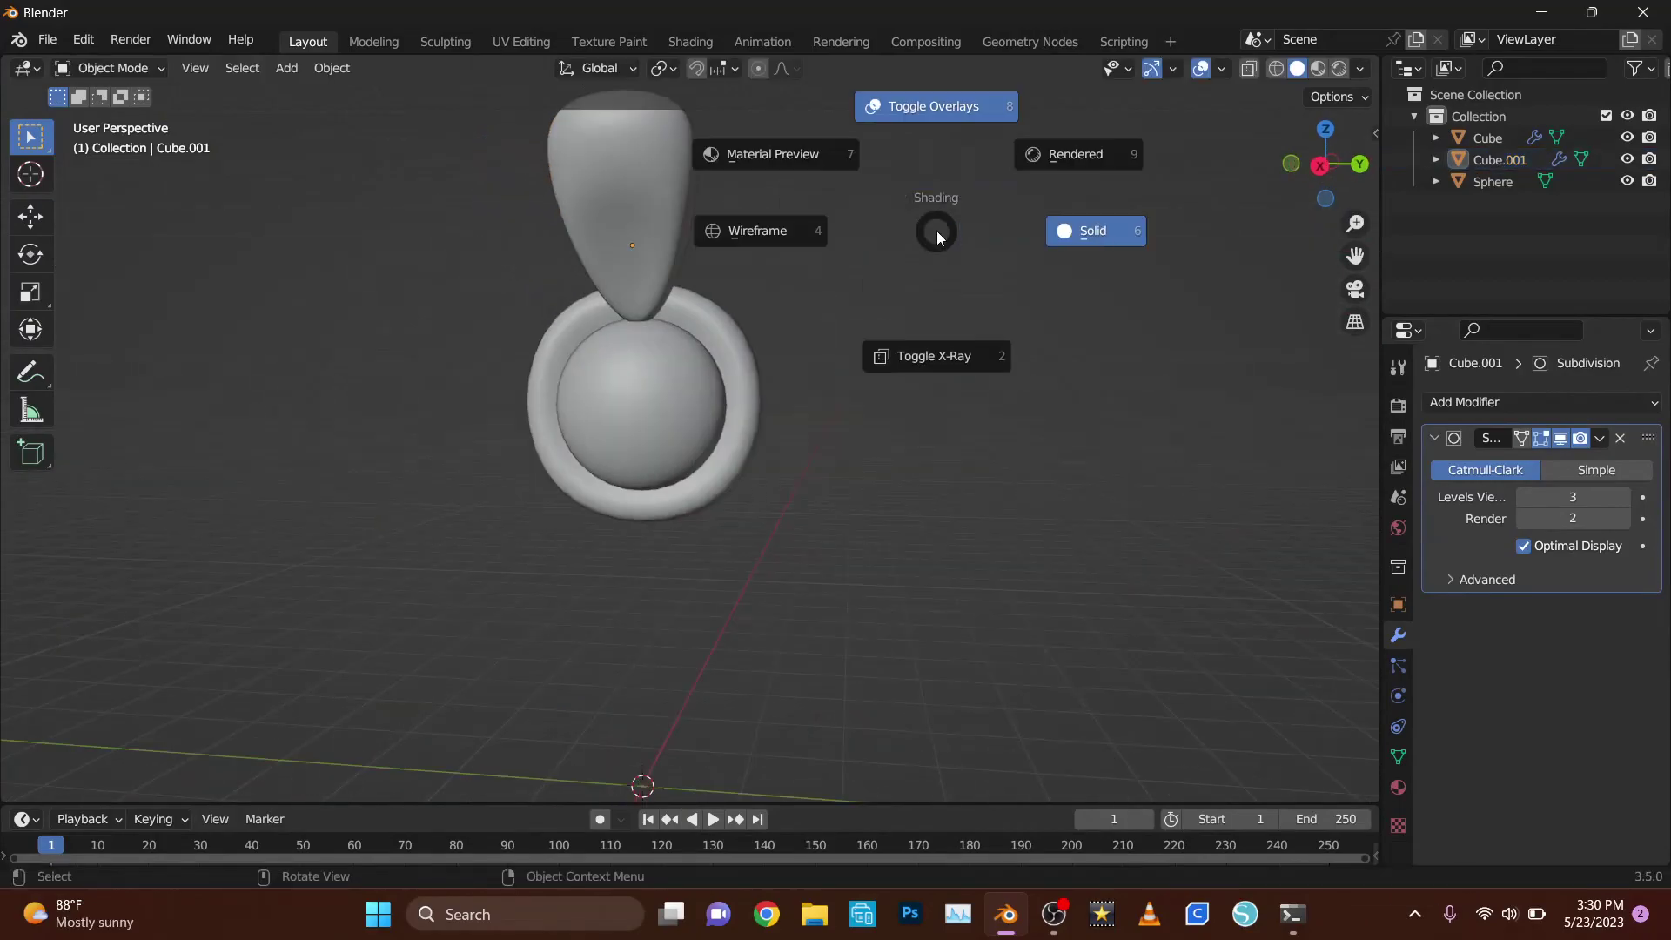
pyautogui.press('KP_3')
pyautogui.click(662, 392)
pyautogui.rightClick(626, 480)
# - Set the petal's origin to the 3D cursor at the face centre
pyautogui.click(792, 479)
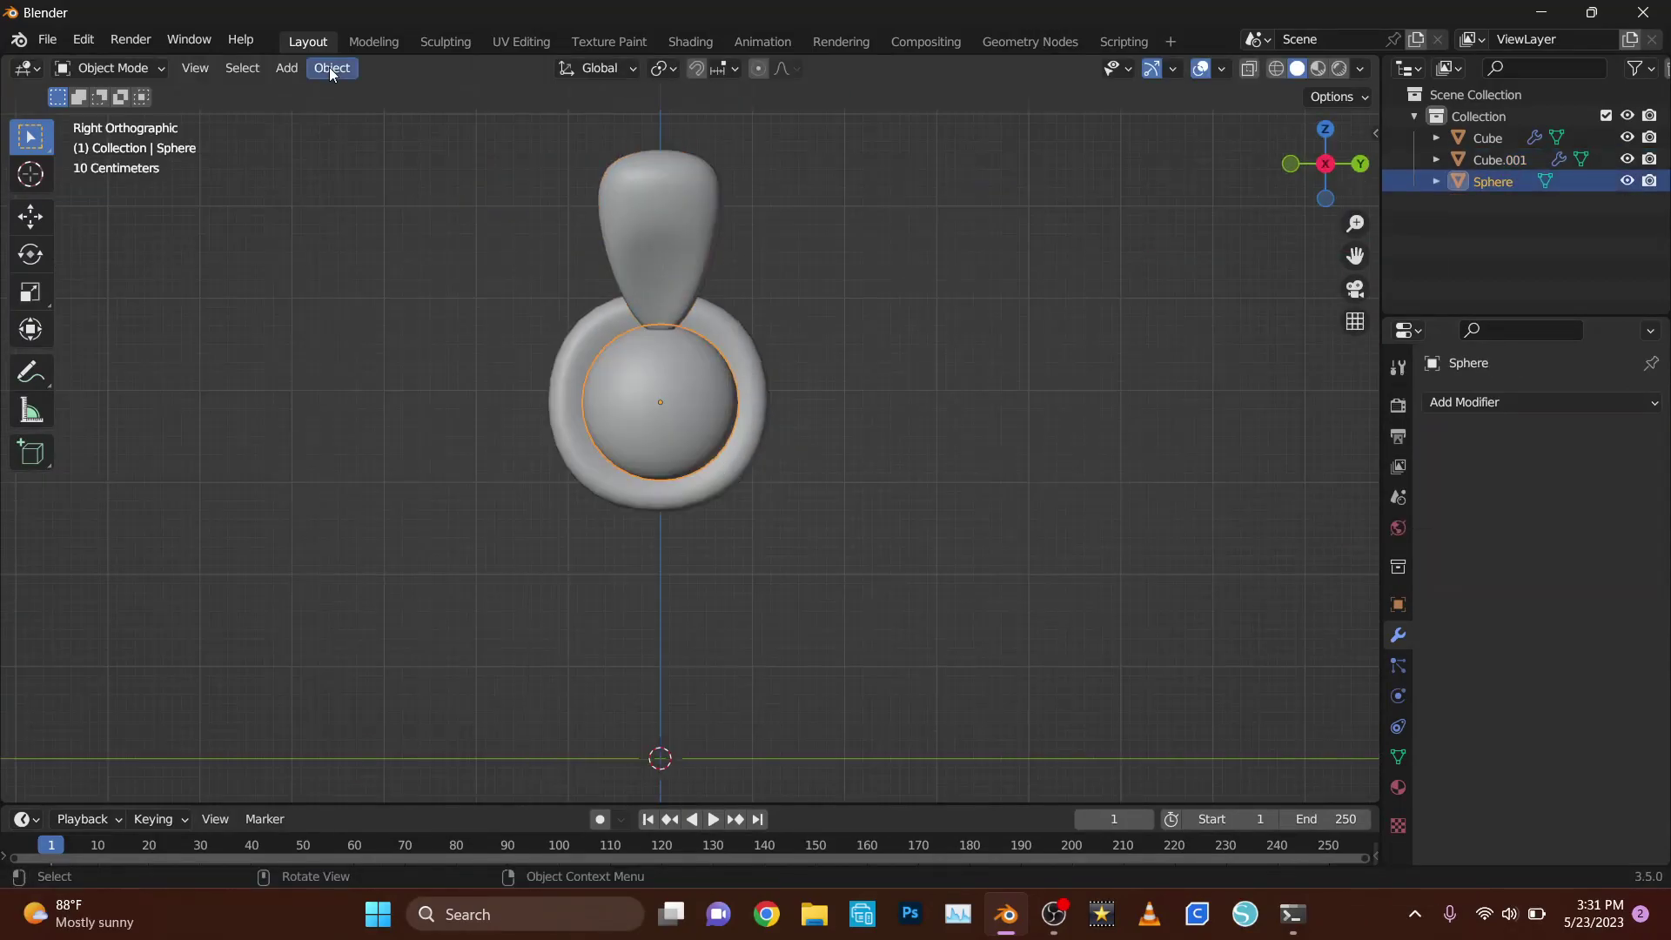
pyautogui.click(661, 244)
pyautogui.rightClick(609, 358)
pyautogui.click(775, 380)
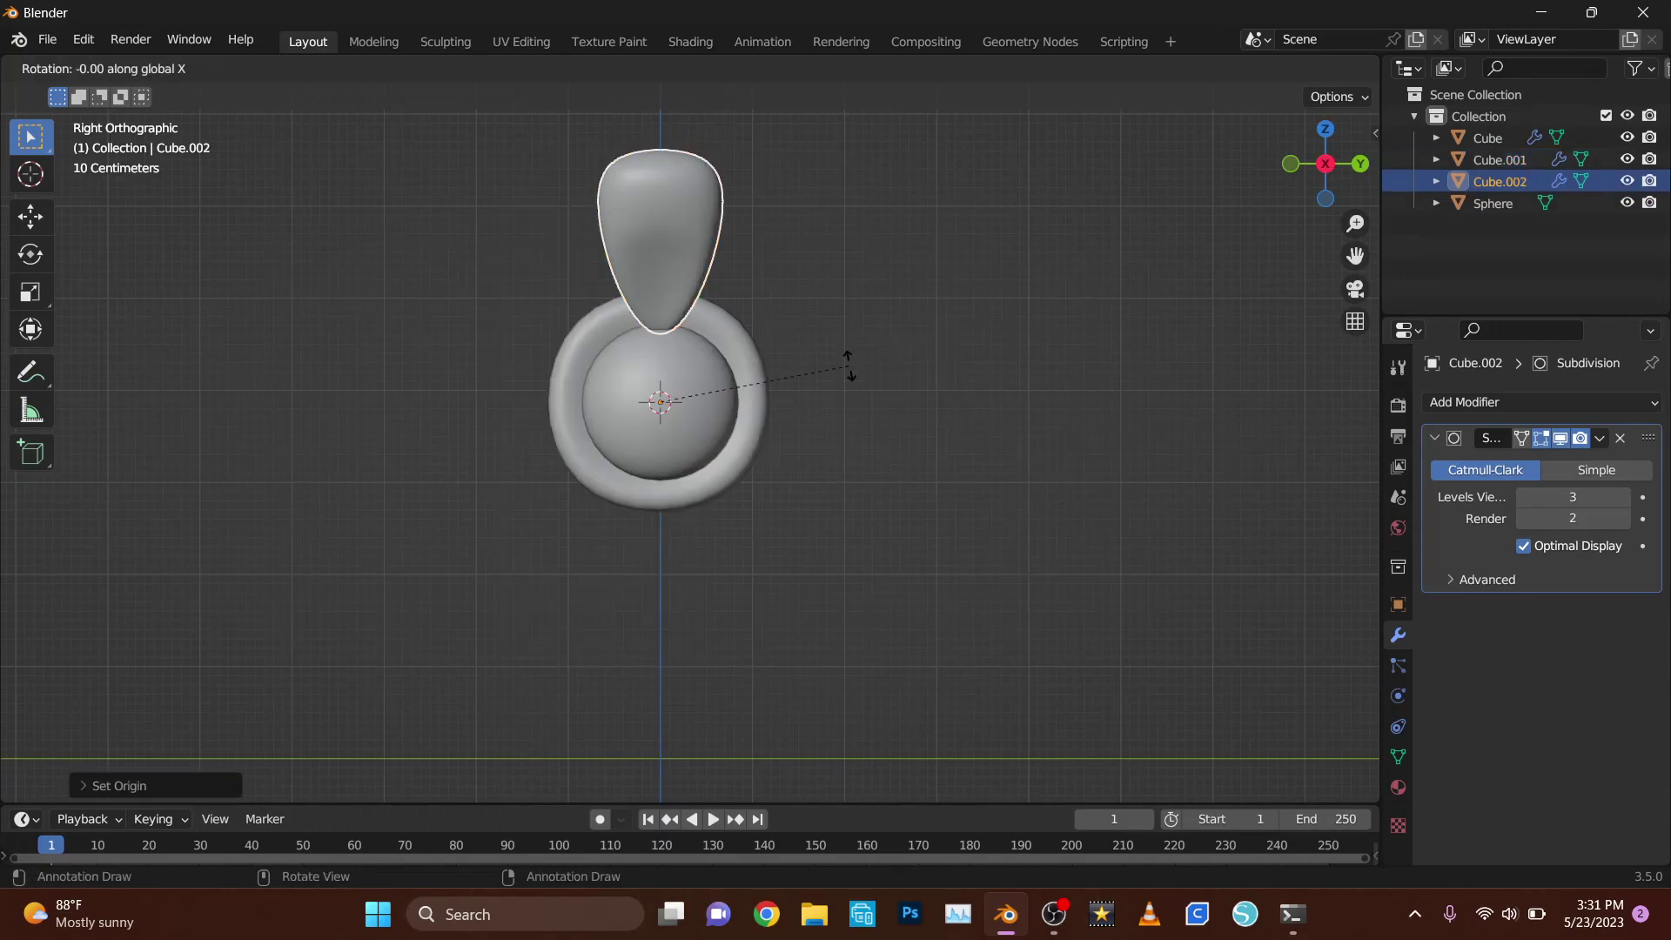
# - Duplicate the petal and rotate the copies on X around the face
pyautogui.hotkey('shift', 'r')
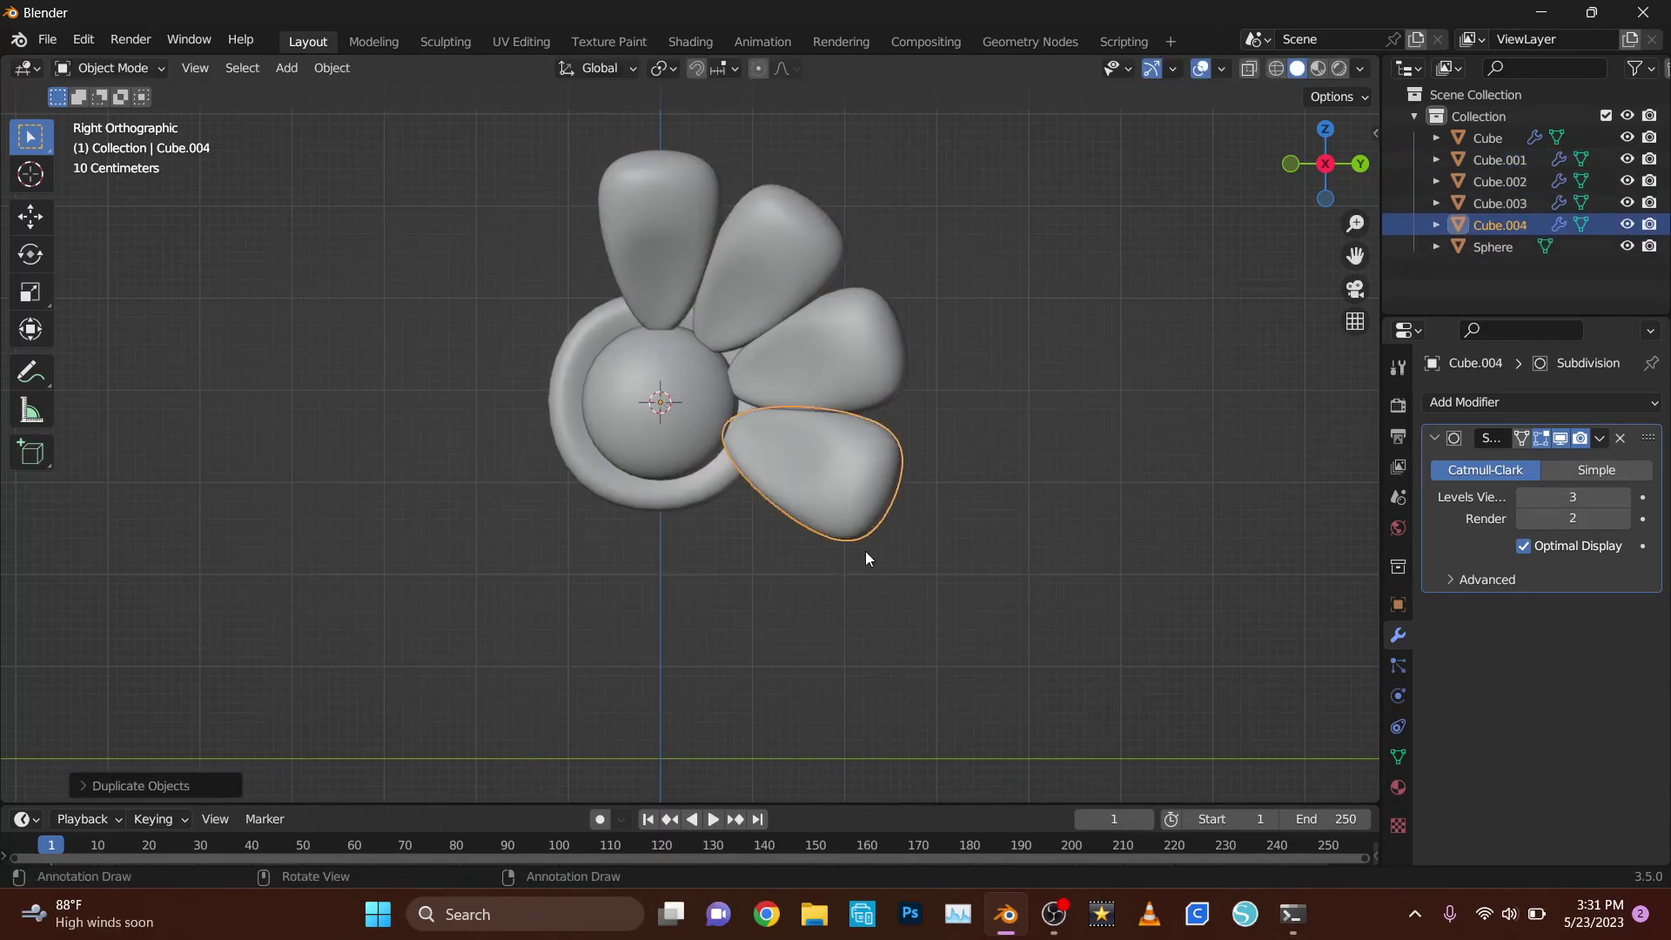
pyautogui.hotkey('shift', 'r')
pyautogui.hotkey('shift', 'd')
pyautogui.press('r')
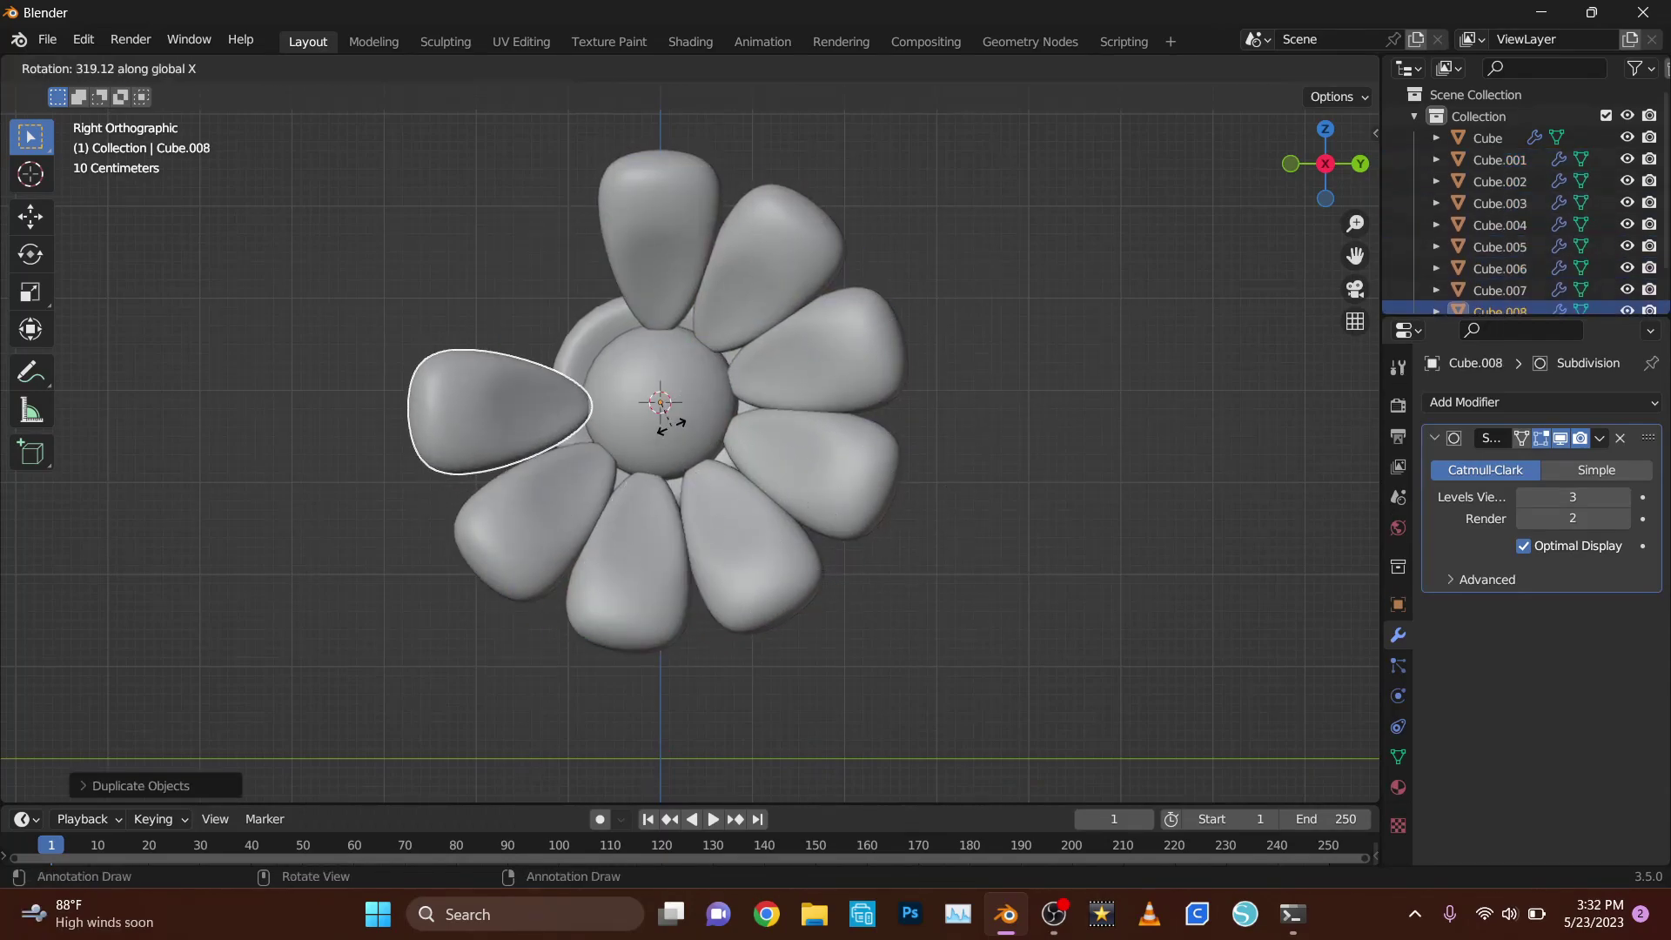
pyautogui.press('Escape')
pyautogui.hotkey('ctrl', 'z')
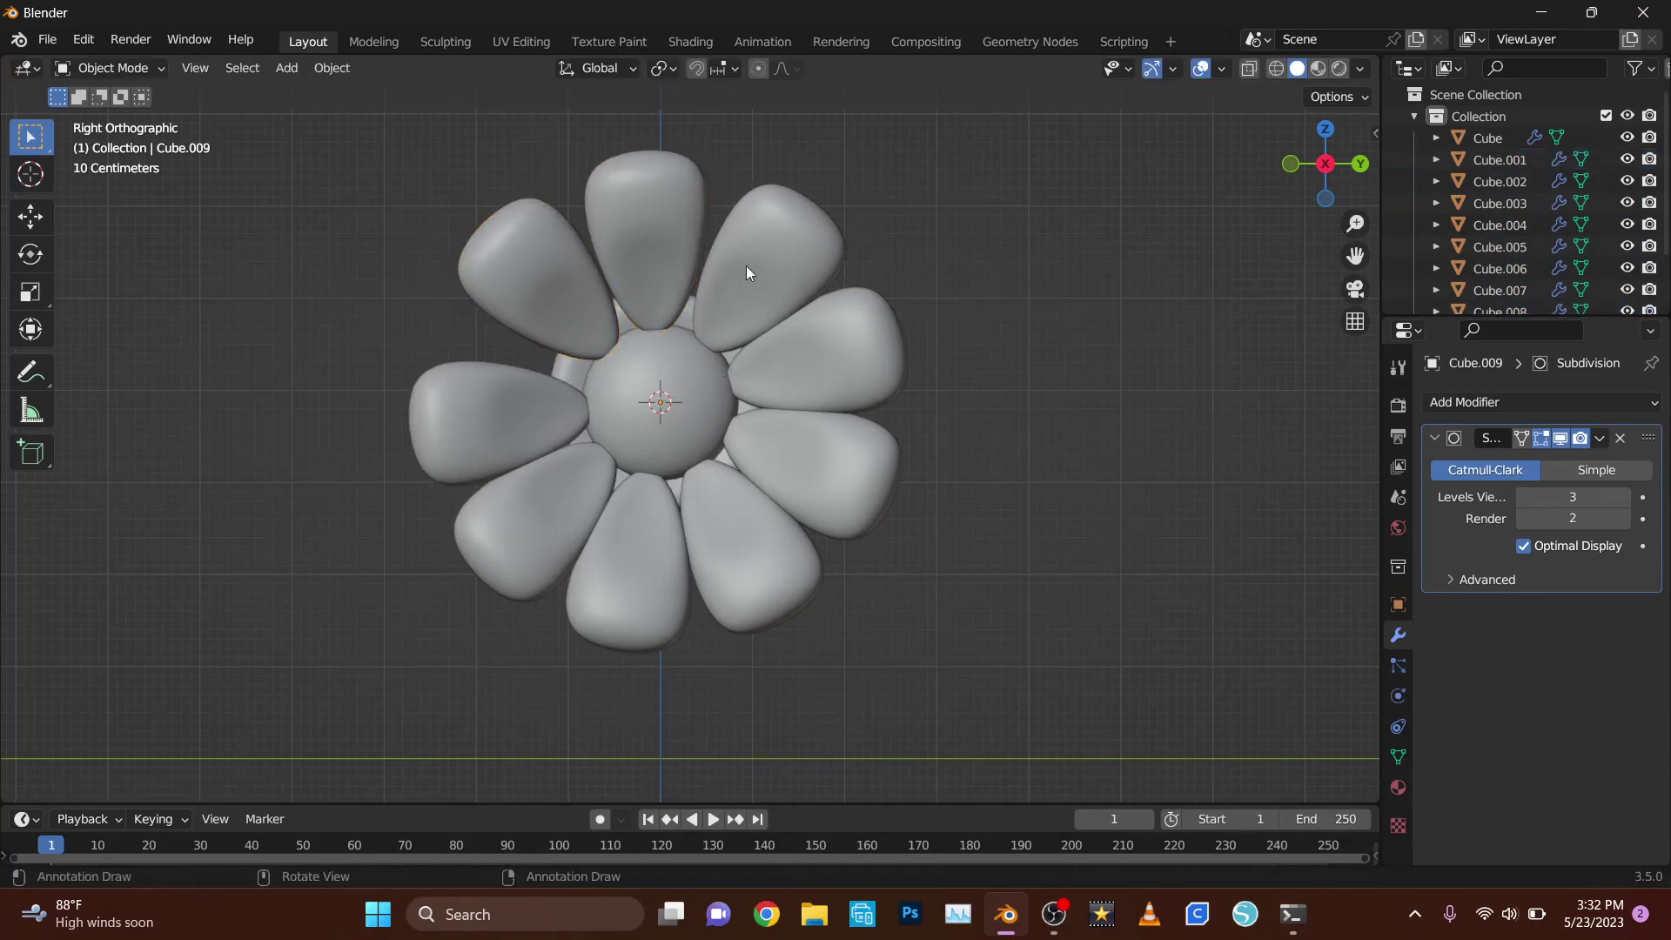
pyautogui.hotkey('ctrl', 'z')
# - Adjust the lower-left petal's angle and add copies to close the circle
pyautogui.hotkey('ctrl', 'z')
pyautogui.press('r')
pyautogui.click(746, 470)
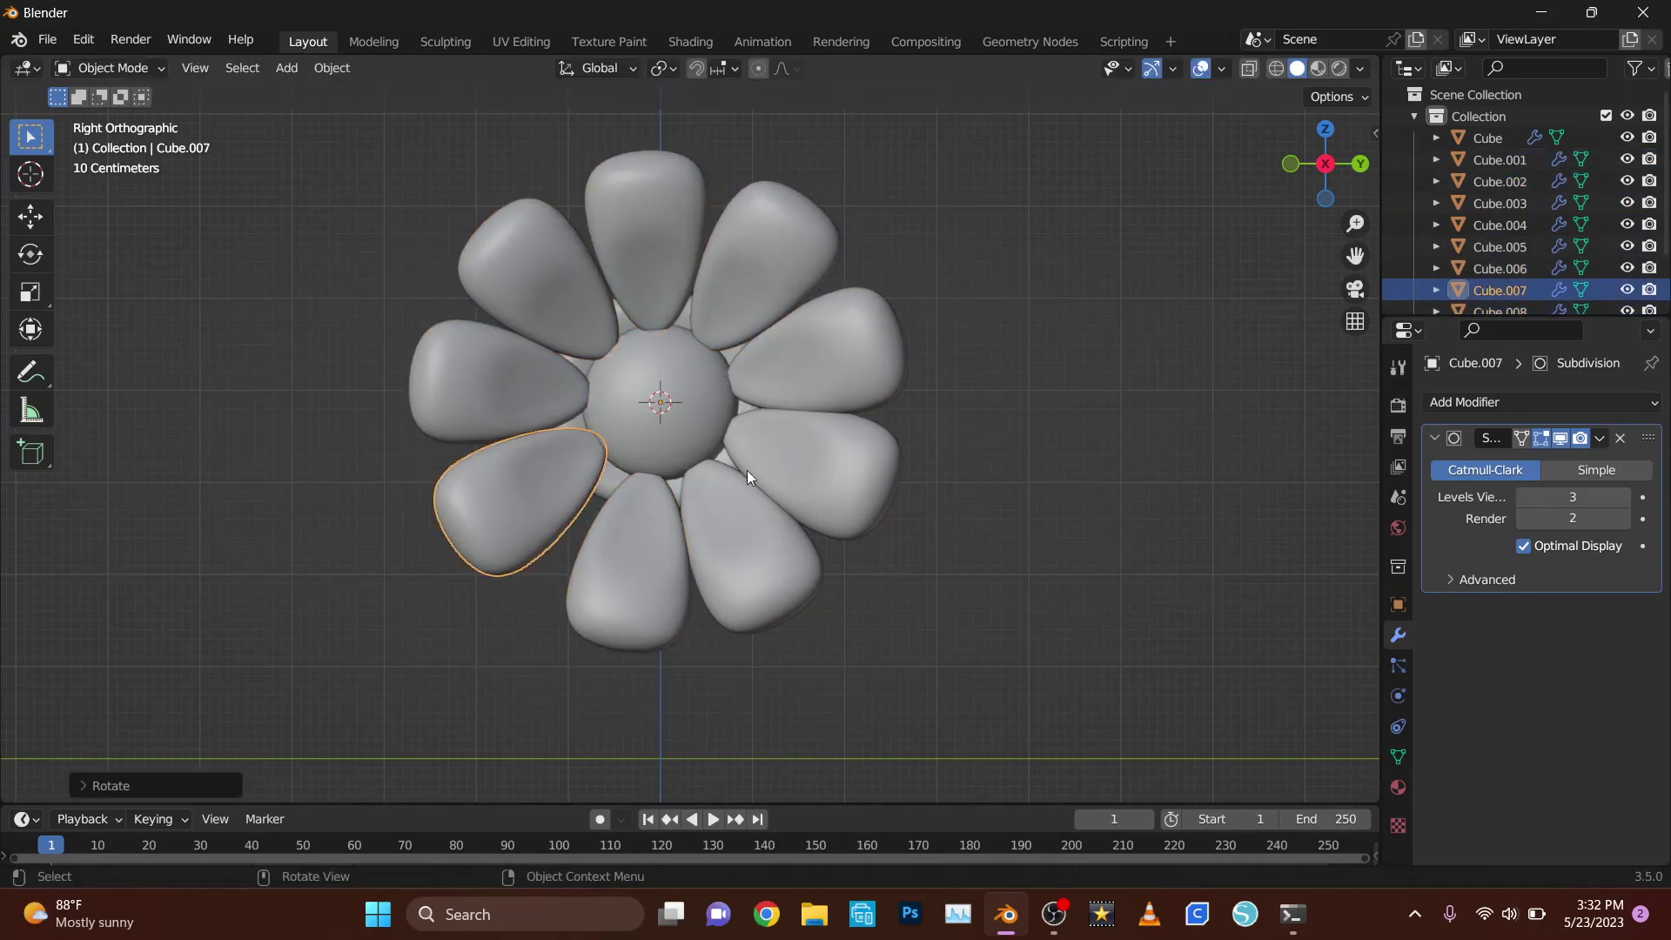
pyautogui.press('r')
pyautogui.press('Escape')
pyautogui.hotkey('ctrl', 'z')
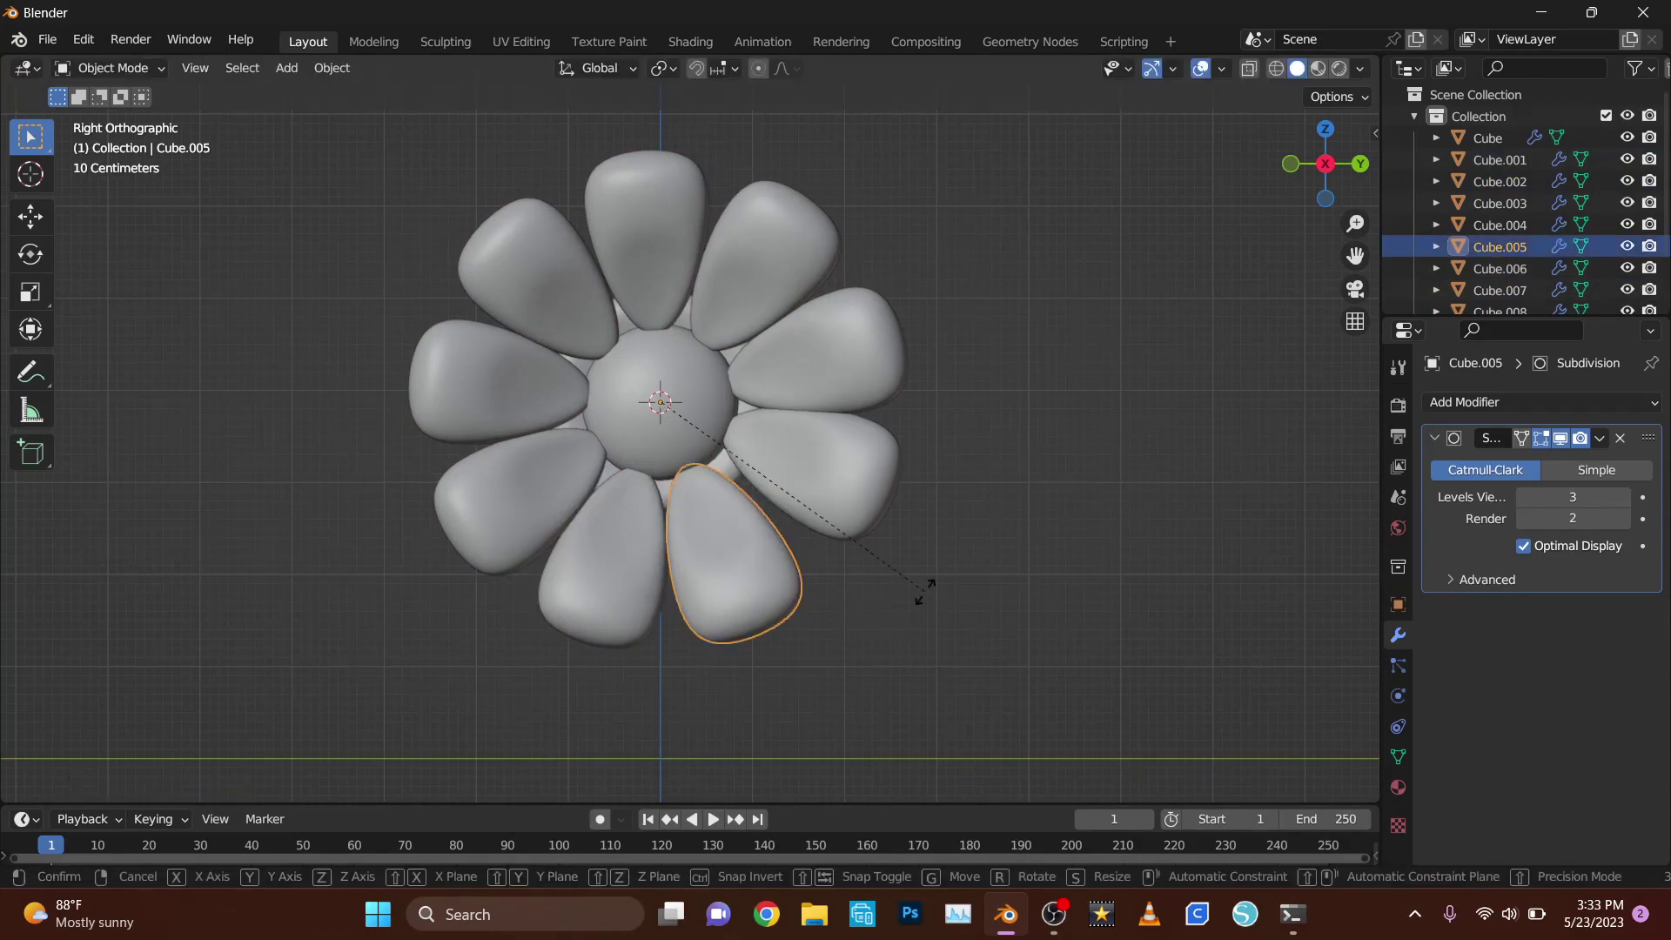
# - Fine-tune the upper-right and left petal angles, undoing unwanted rotations
pyautogui.hotkey('ctrl', 'z')
pyautogui.press('r')
pyautogui.press('Escape')
pyautogui.hotkey('ctrl', 'z')
pyautogui.press('r')
pyautogui.press('Escape')
pyautogui.hotkey('ctrl', 'z')
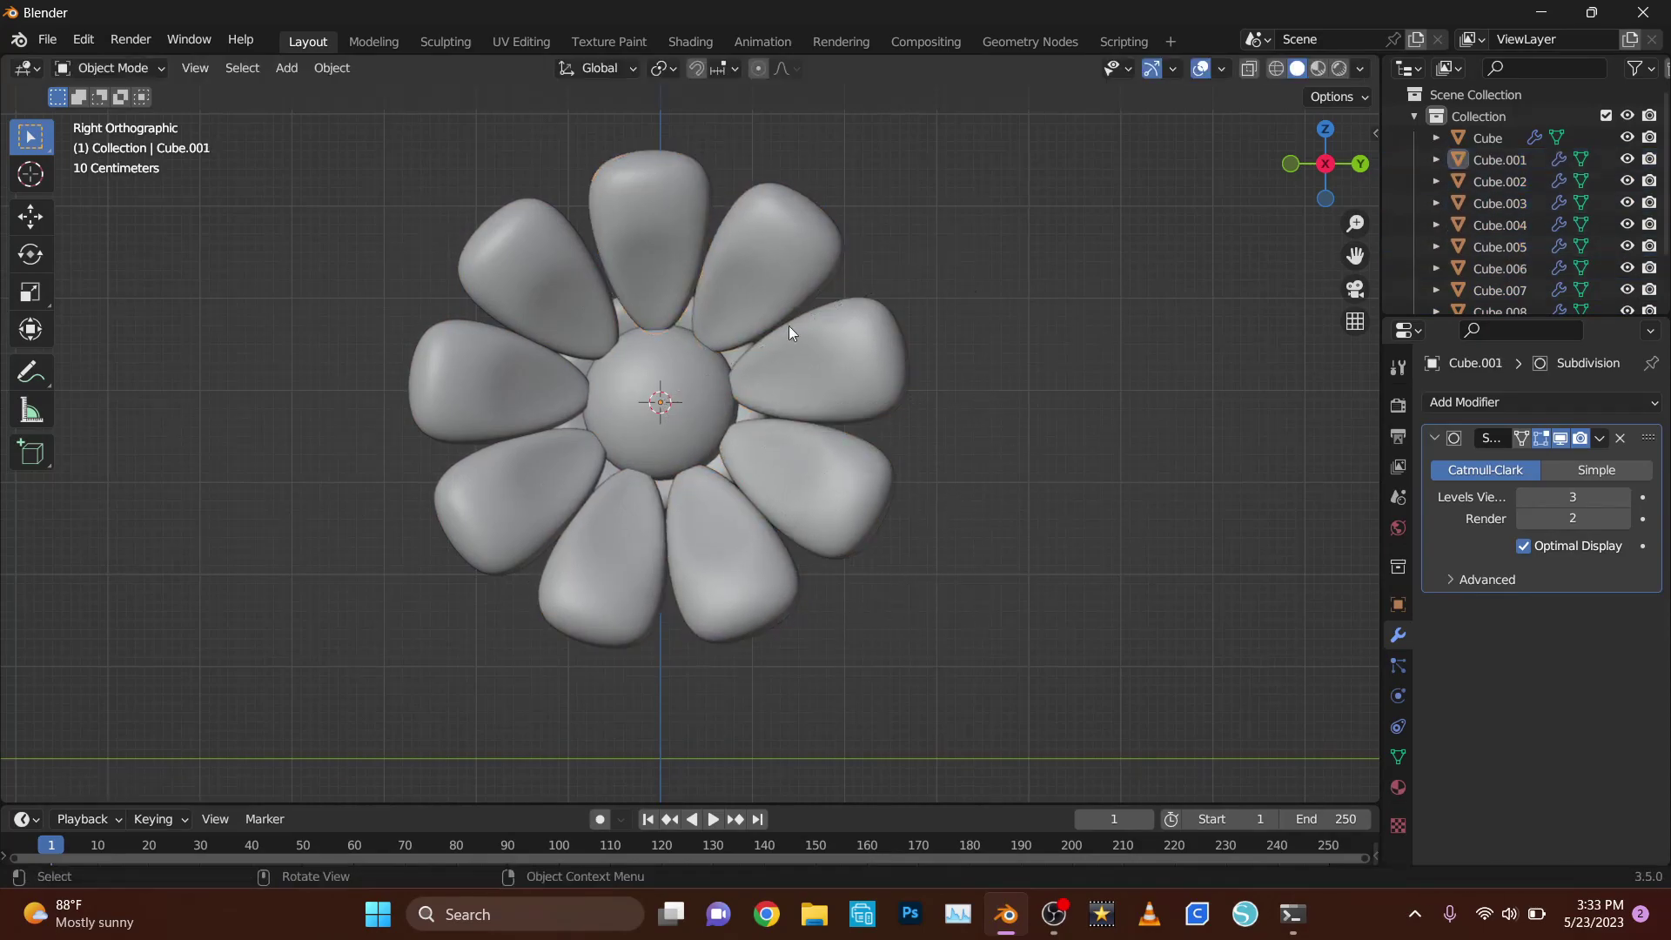
pyautogui.press('r')
pyautogui.hotkey('ctrl', 'z')
pyautogui.hotkey('ctrl', 'z')
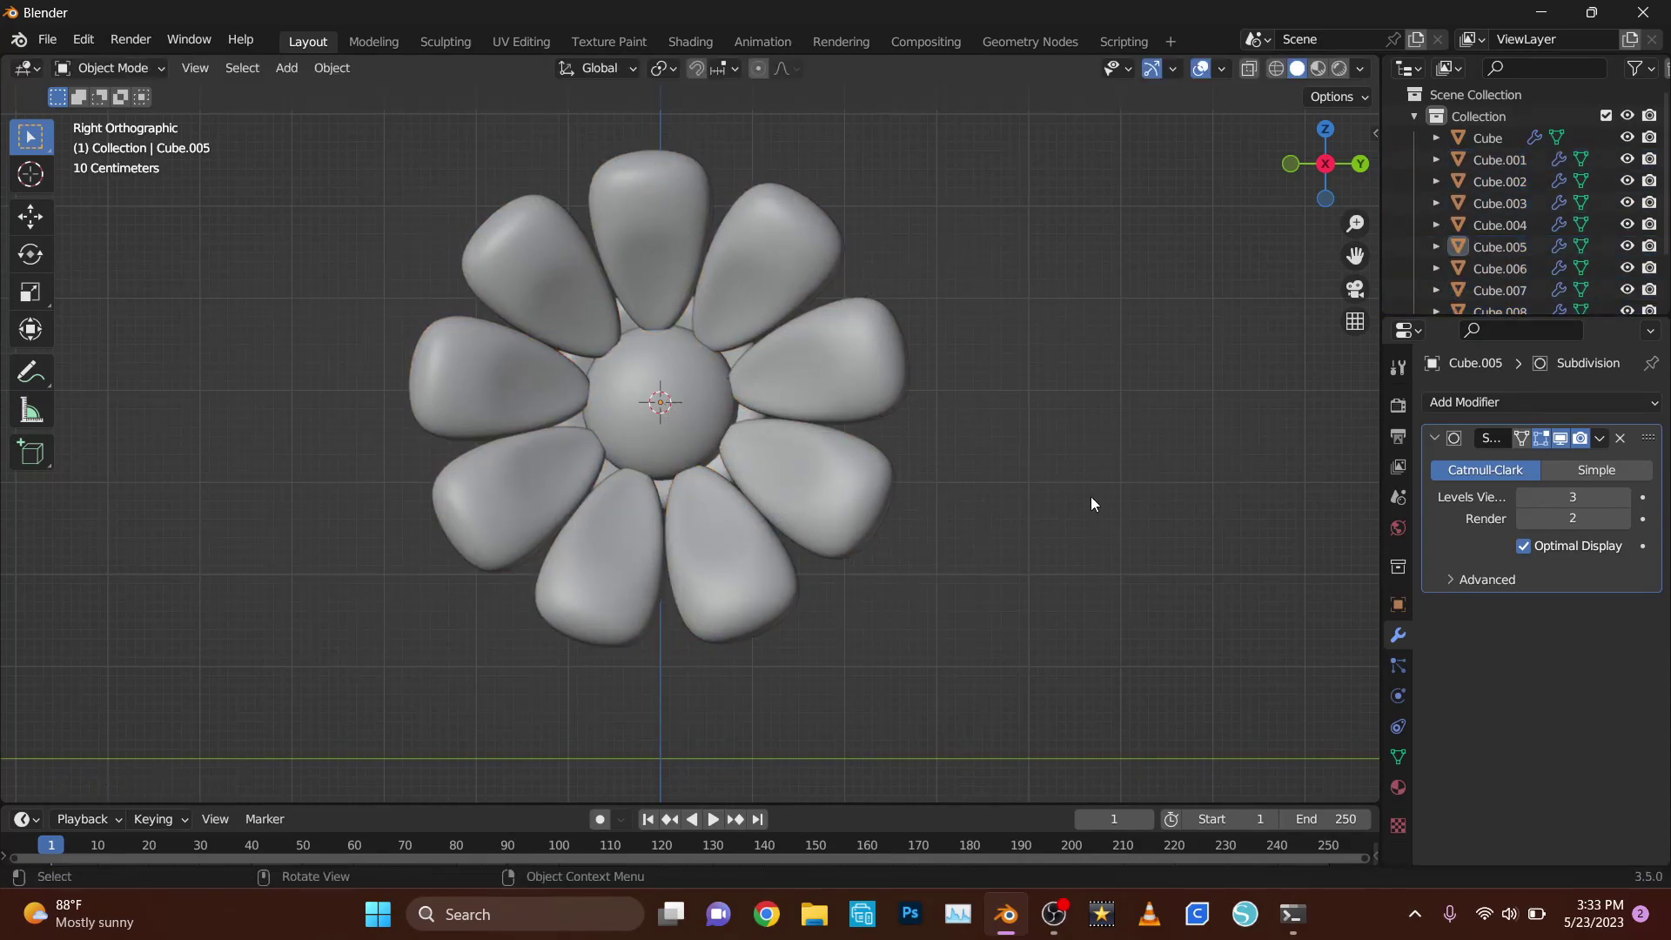
# - Select all the petals and scale them slightly
pyautogui.press('a')
pyautogui.press('s')
pyautogui.moveTo(818, 364)
pyautogui.mouseDown(button='middle')
pyautogui.moveTo(818, 428)
pyautogui.moveTo(954, 437)
pyautogui.mouseUp(button='middle')
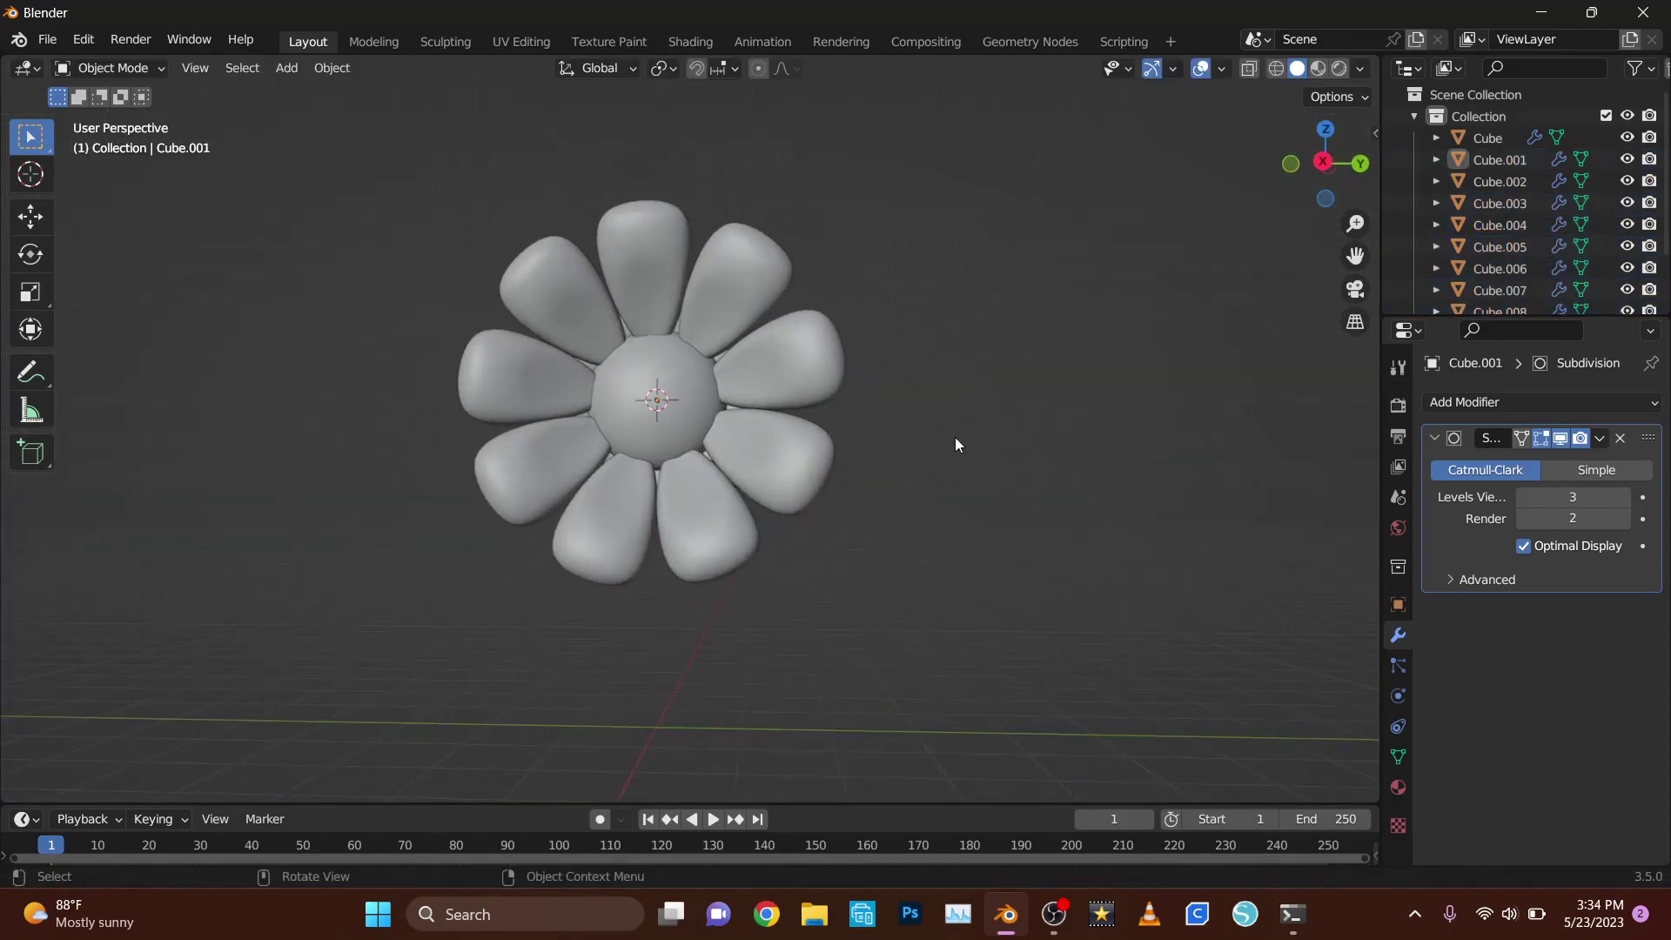
# - Add a cylinder for an eye, rotated 90° on the Y axis
pyautogui.hotkey('shift', 'a')
pyautogui.click(1051, 545)
pyautogui.press('r')
pyautogui.press('y')
pyautogui.press('9')
pyautogui.press('0')
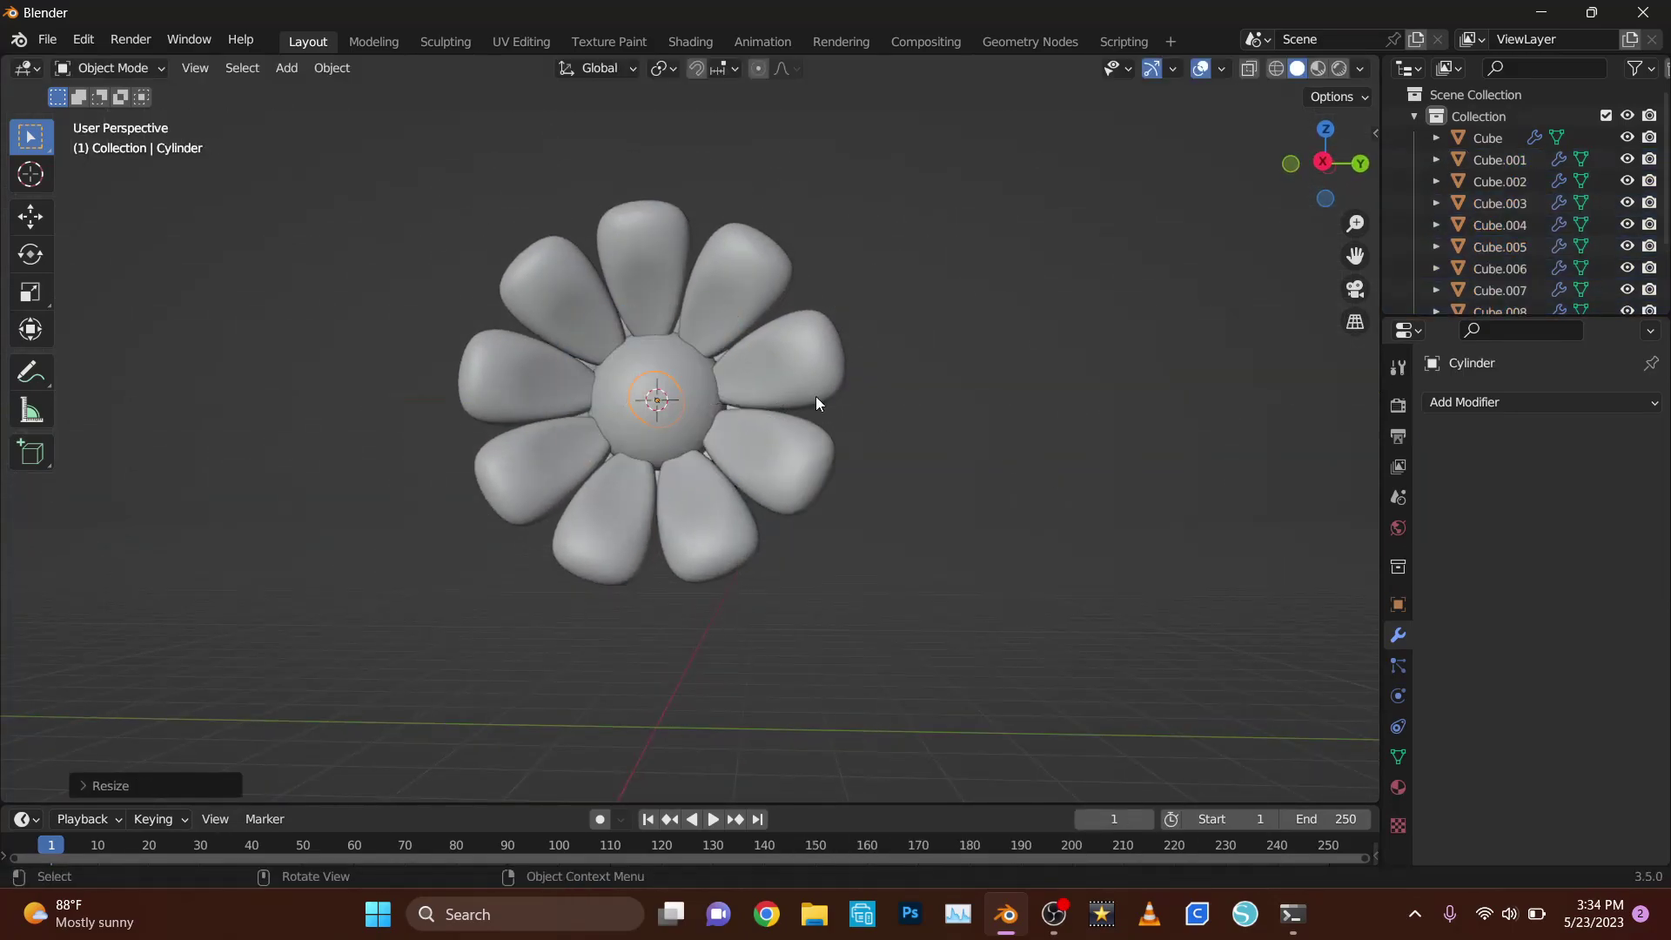
pyautogui.press('KP_3')
pyautogui.scroll(2, 804, 329)
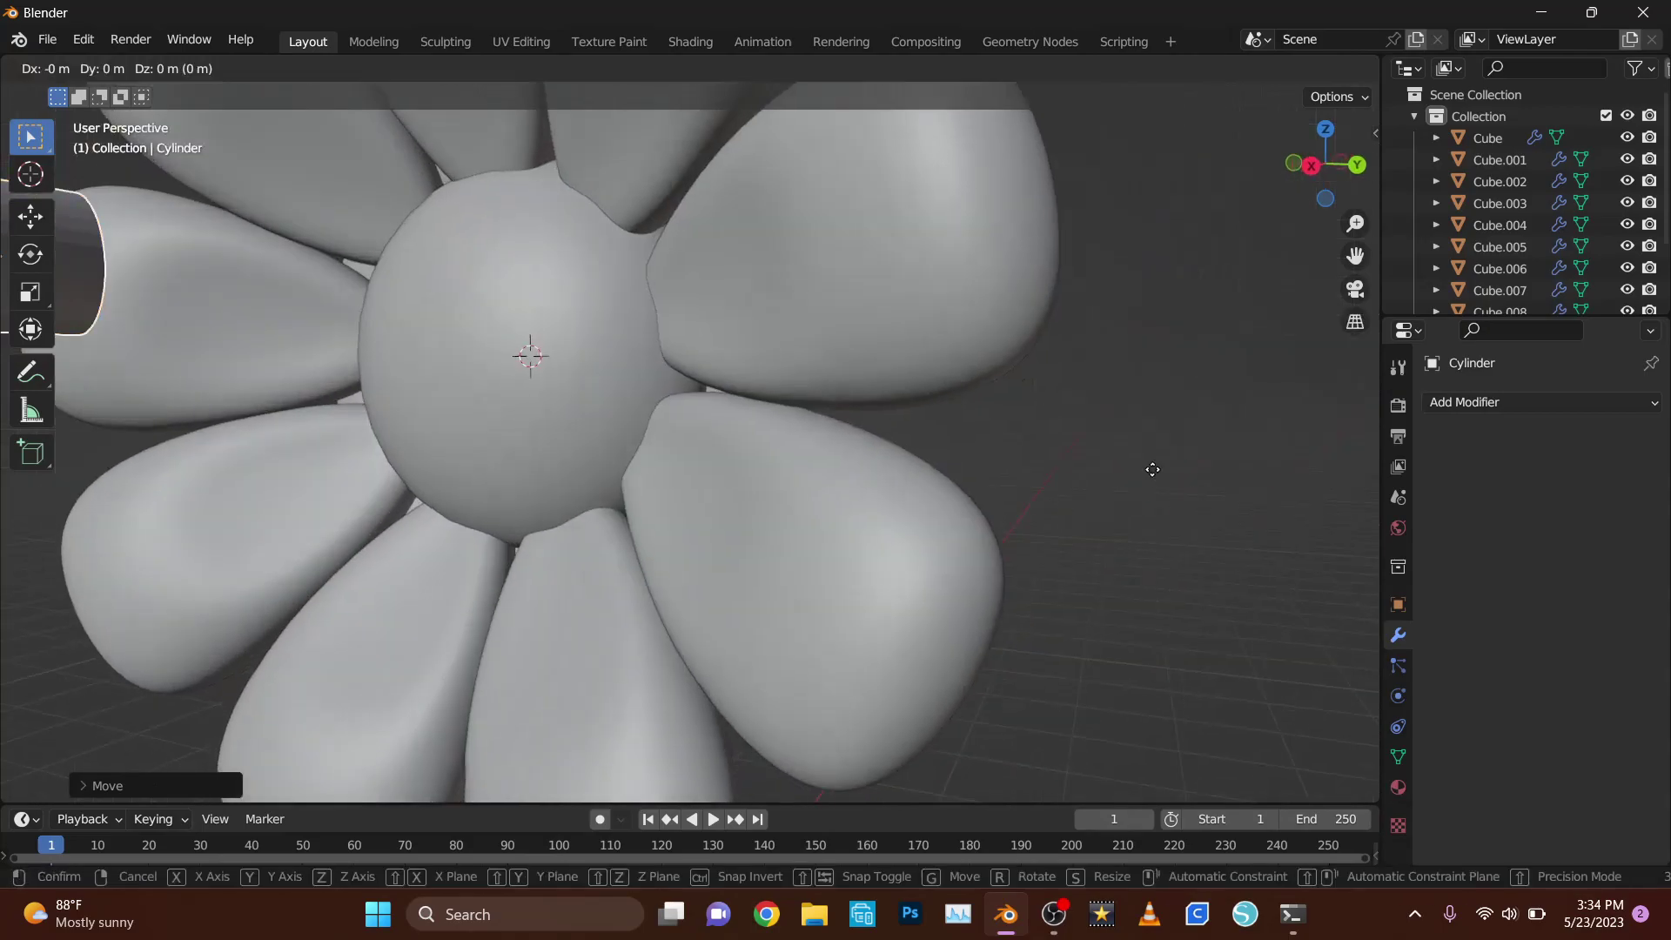
pyautogui.moveTo(1149, 470); pyautogui.dragTo(325, 489, button='middle')
# - Flatten the eye on X, mirror it across the Sphere, and slide it into place
pyautogui.press('s')
pyautogui.press('x')
pyautogui.click(858, 430)
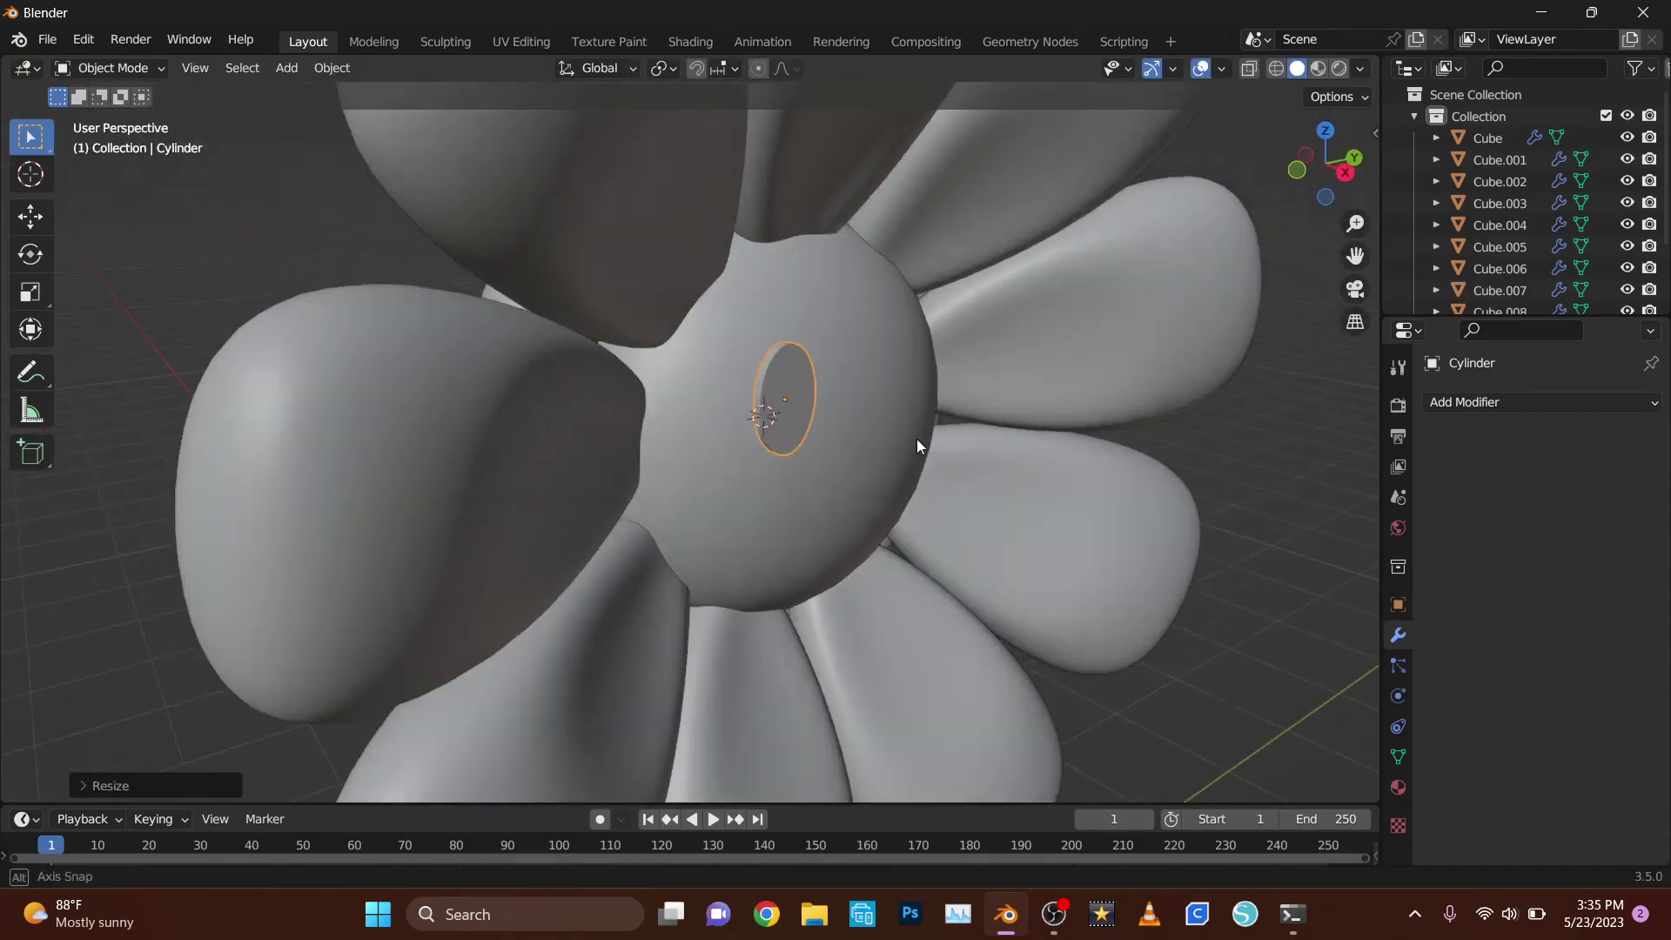
pyautogui.moveTo(917, 439)
pyautogui.mouseDown(button='middle')
pyautogui.moveTo(664, 403)
pyautogui.moveTo(942, 444)
pyautogui.moveTo(1203, 413)
pyautogui.mouseUp(button='middle')
pyautogui.press('g')
pyautogui.press('x')
pyautogui.click(1011, 440)
# - Smooth both eyes with level-3 subdivision
pyautogui.hotkey('ctrl', '3')
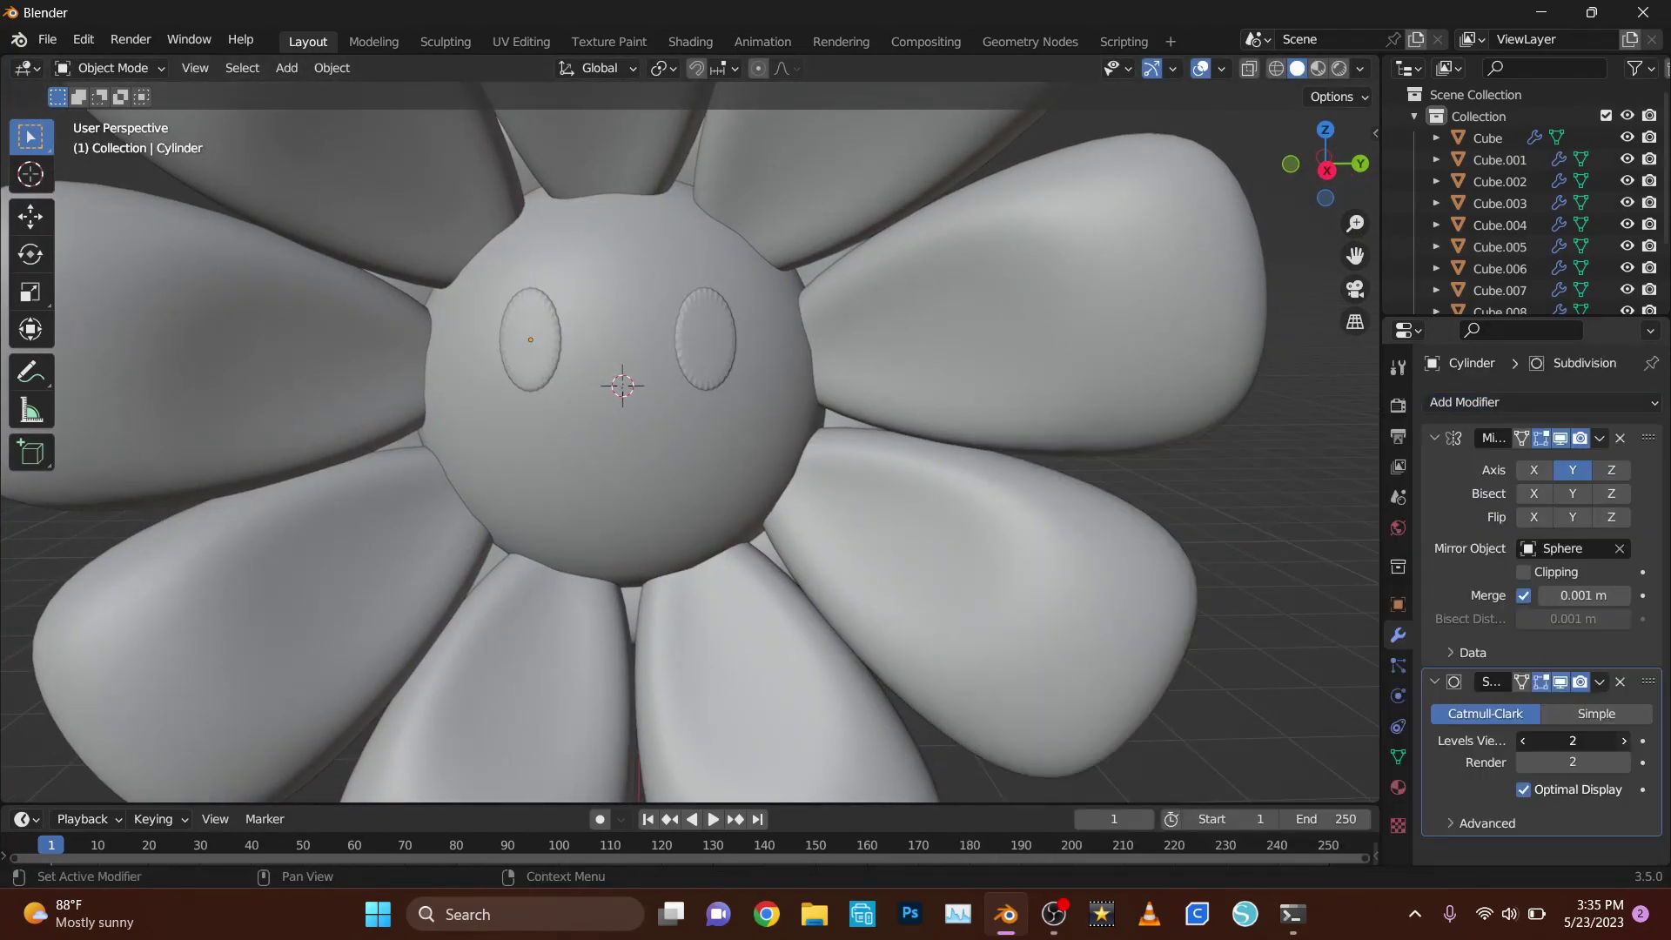
pyautogui.press('Tab')
pyautogui.press('Escape')
pyautogui.press('Tab')
pyautogui.moveTo(766, 356)
pyautogui.mouseDown(button='middle')
pyautogui.moveTo(1328, 482)
pyautogui.moveTo(1151, 461)
pyautogui.moveTo(1119, 486)
pyautogui.mouseUp(button='middle')
# - Add a plane to the scene behind the flower
pyautogui.click(1336, 169)
pyautogui.hotkey('shift', 'a')
pyautogui.click(571, 320)
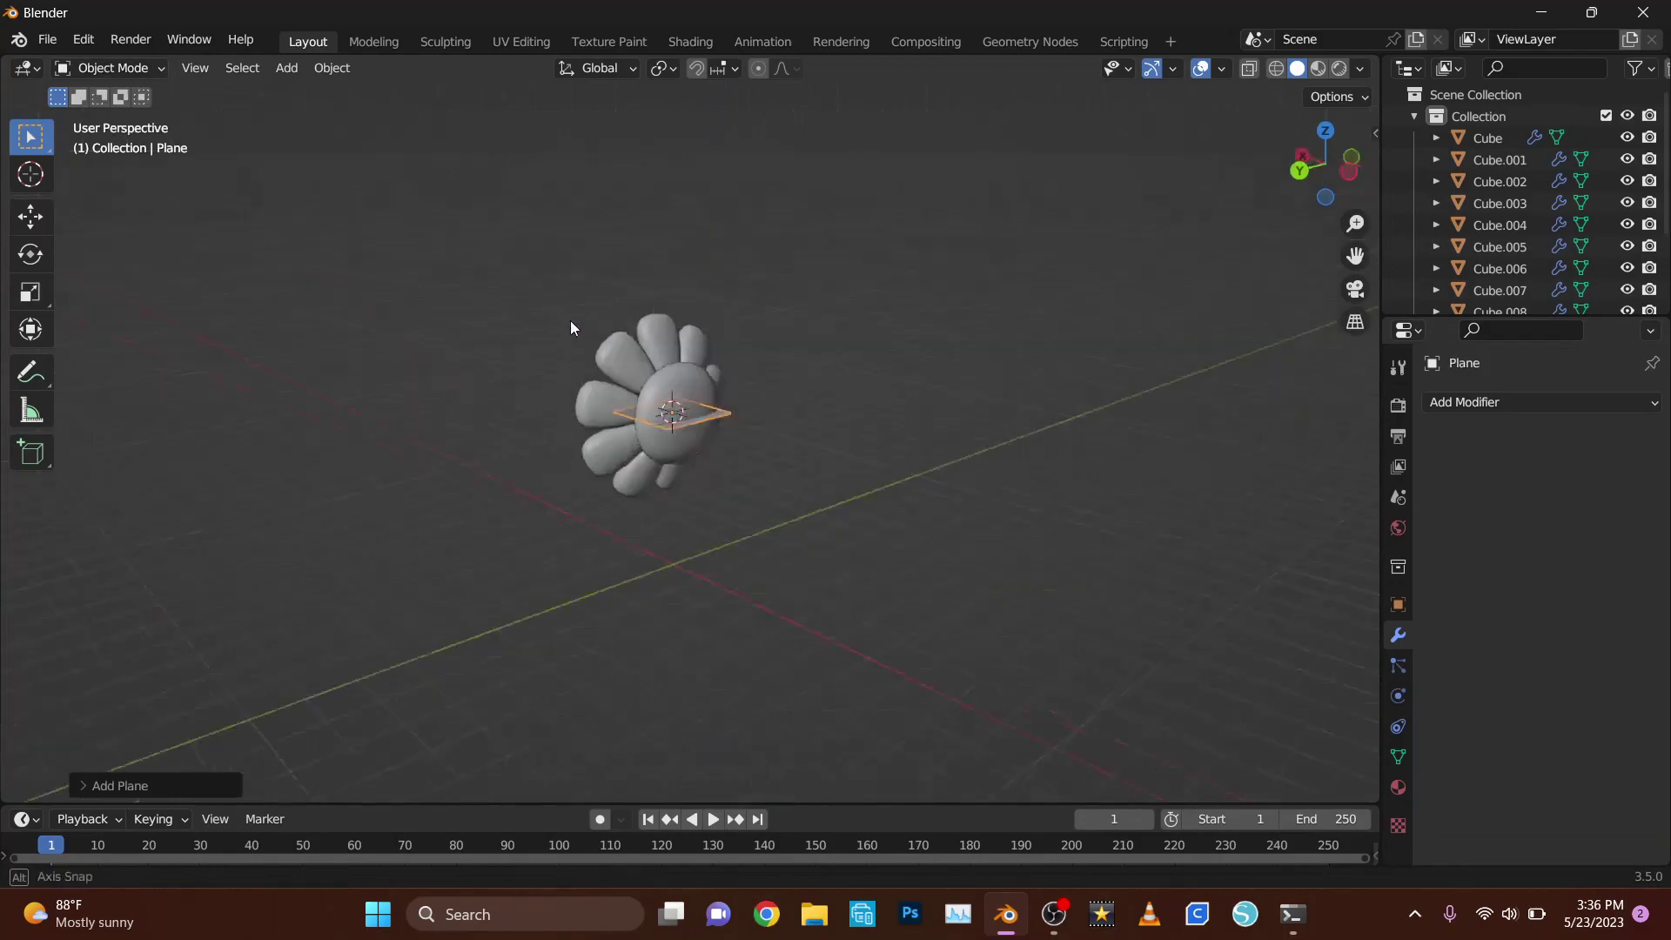
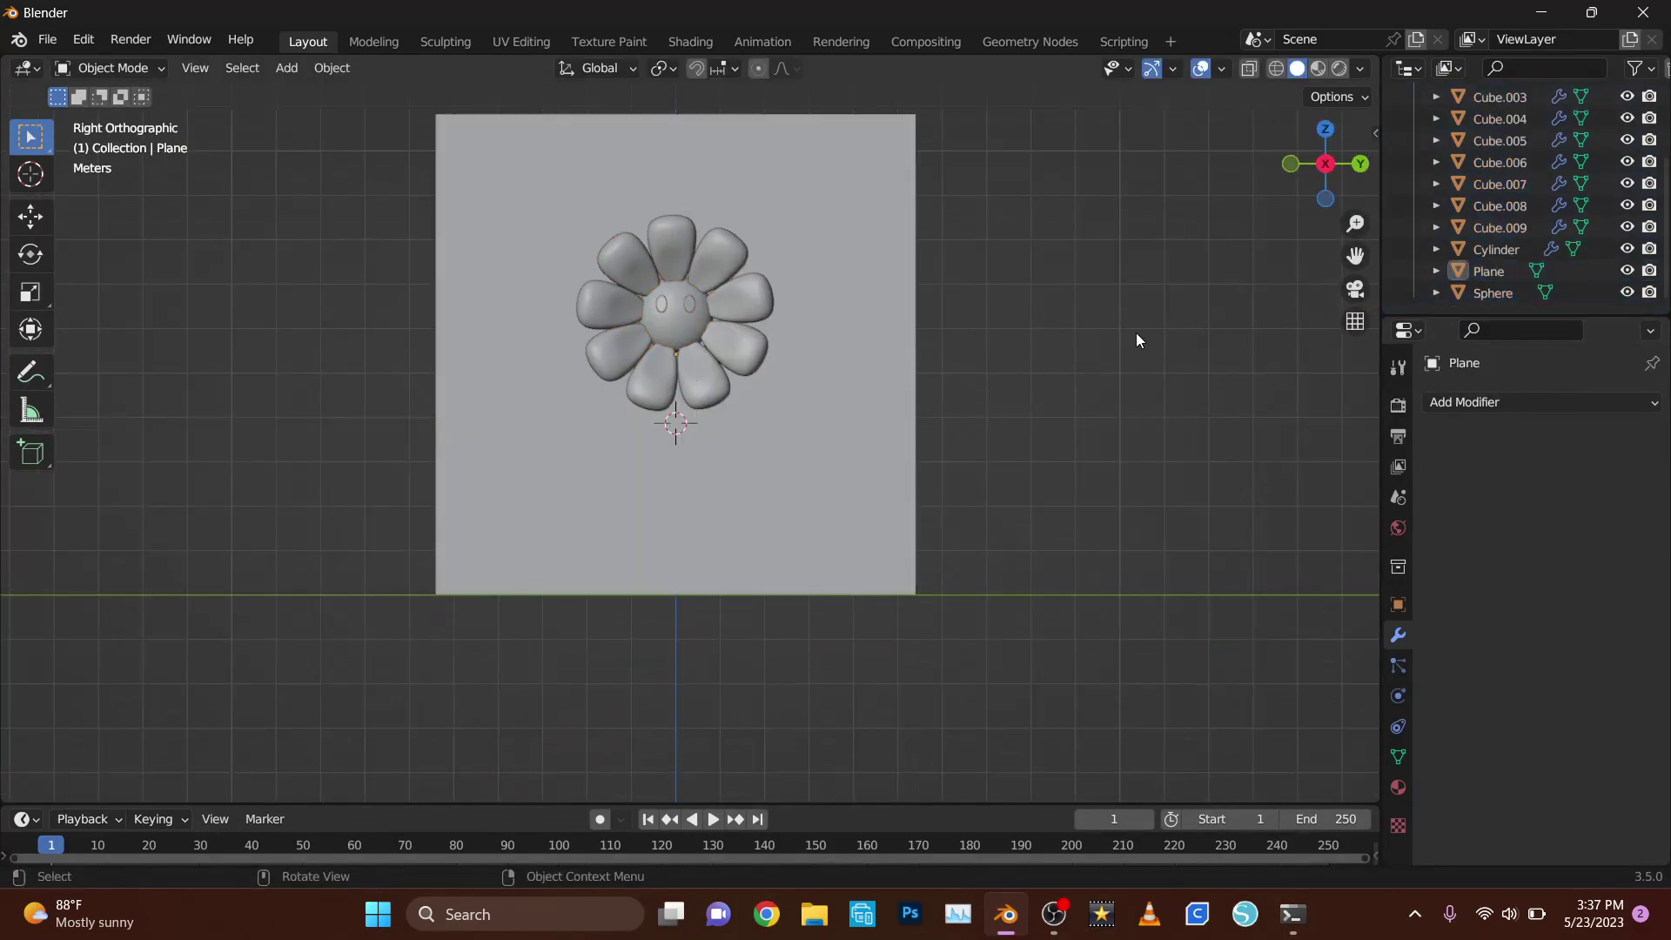
# - Try duplicating the backdrop plane upward, then cancel and undo the copy
pyautogui.moveTo(1140, 340); pyautogui.dragTo(1093, 453, button='middle')
pyautogui.hotkey('shift', 'd')
pyautogui.press('z')
pyautogui.press('Escape')
pyautogui.hotkey('ctrl', 'z')
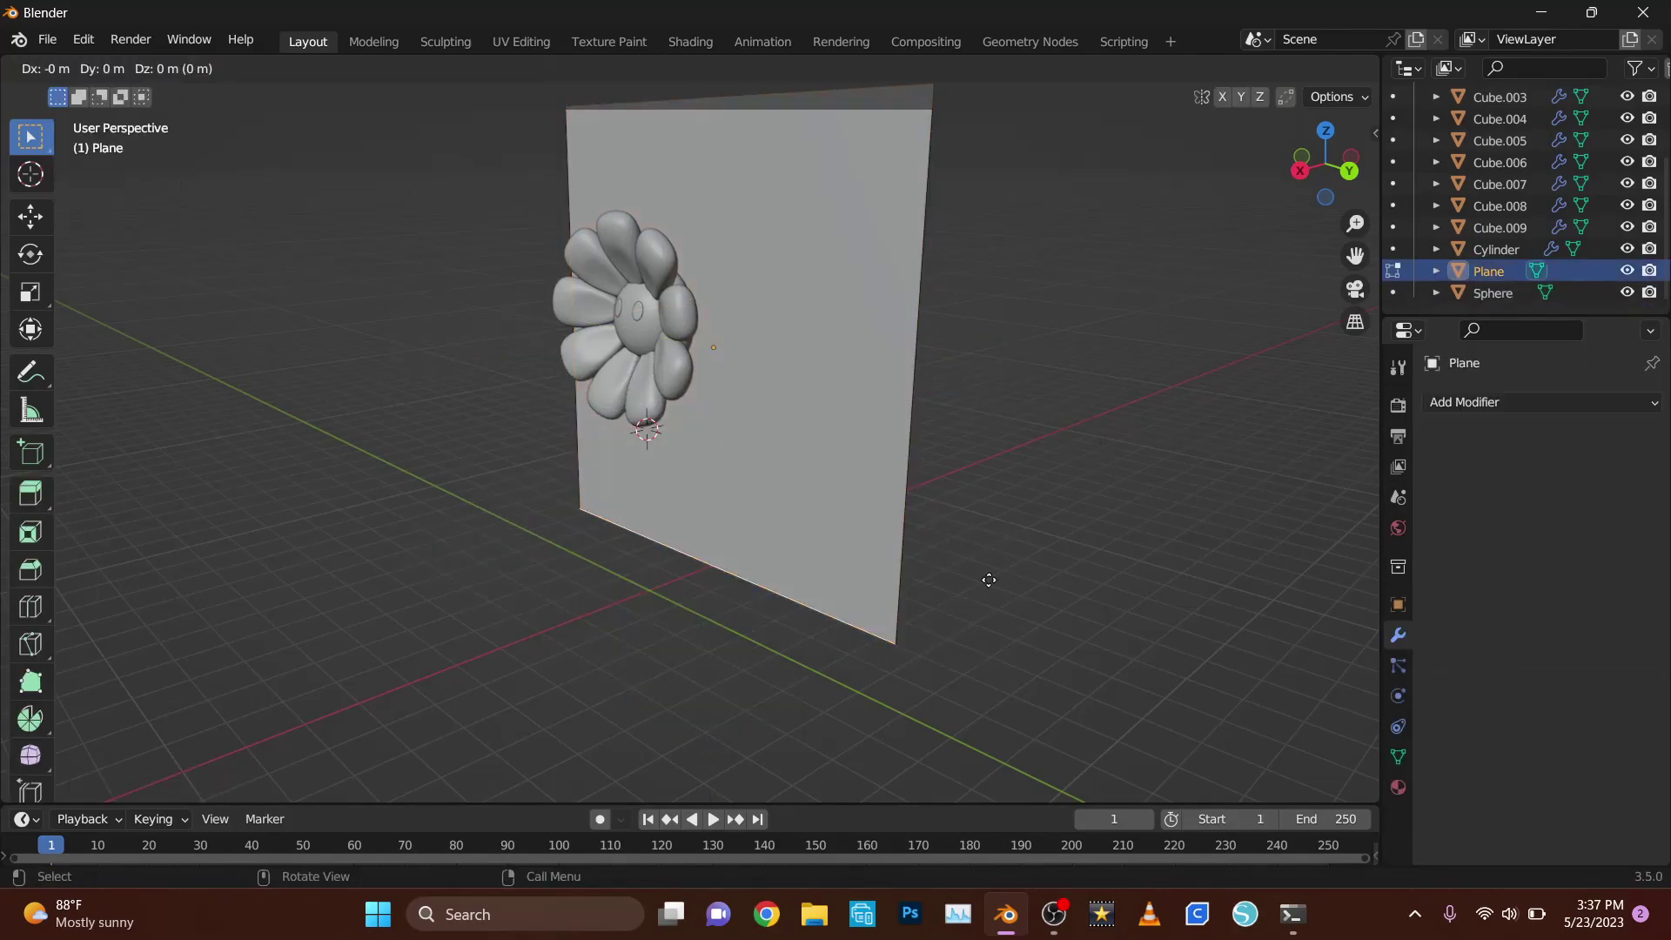
# - Move the plane's bottom edge vertically along Z to shape a floor and wall
pyautogui.click(1030, 638)
pyautogui.moveTo(1030, 638); pyautogui.dragTo(422, 571, button='middle')
pyautogui.press('g')
pyautogui.press('z')
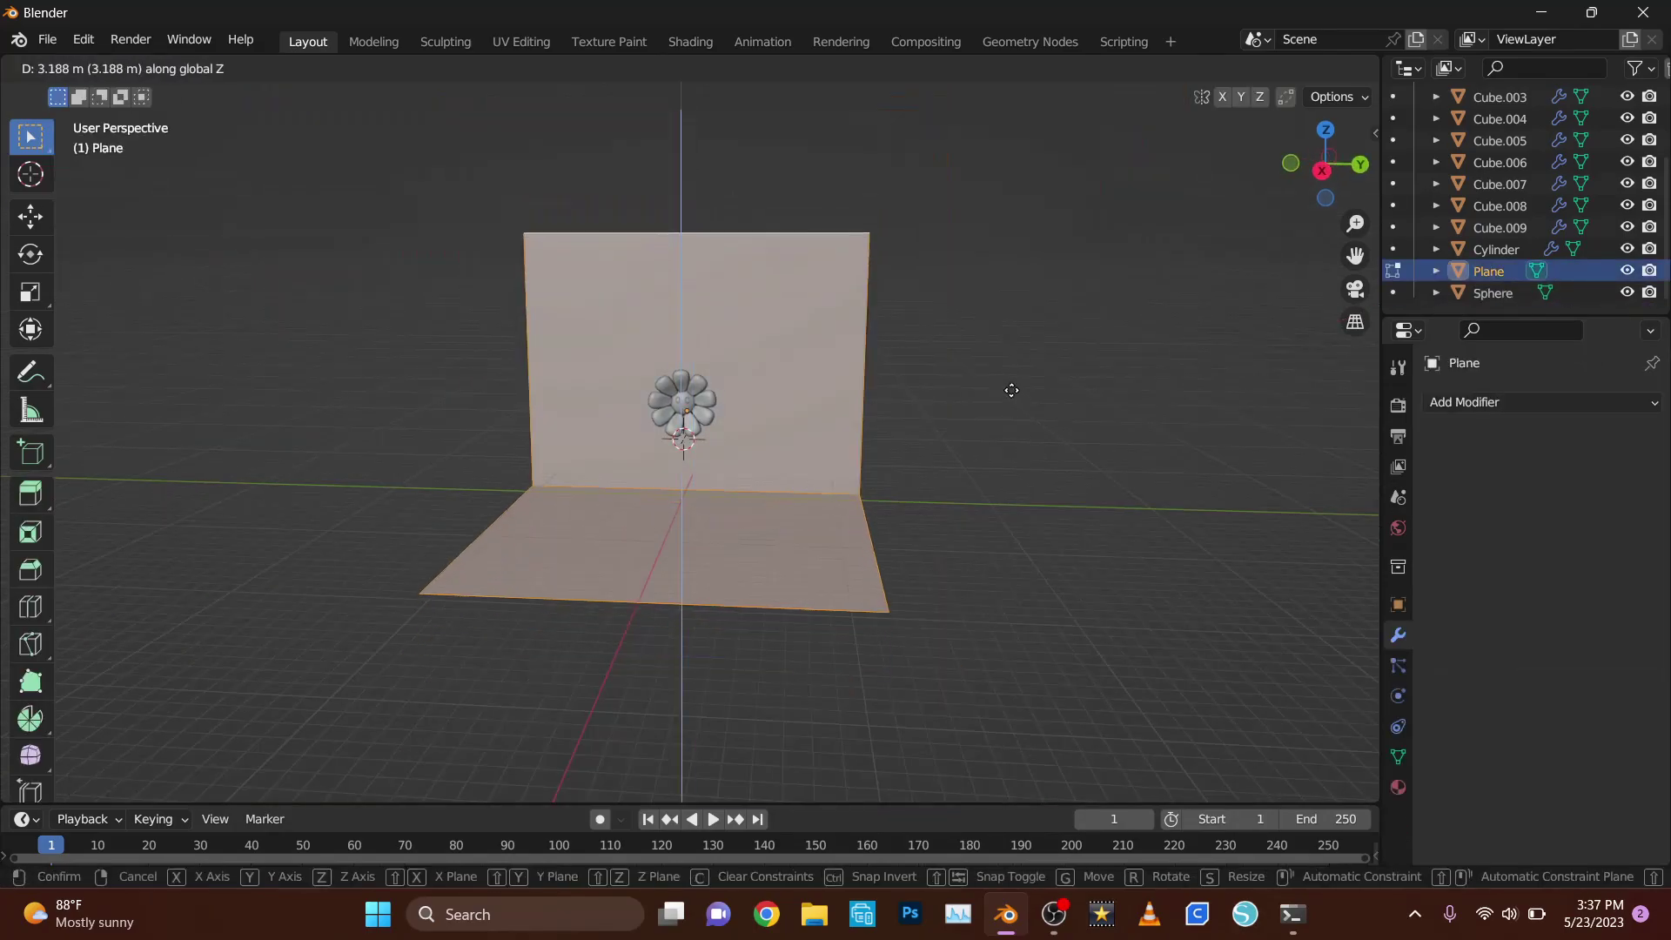
pyautogui.click(1011, 390)
pyautogui.scroll(3, 1012, 390)
pyautogui.press('KP_3')
pyautogui.press('Tab')
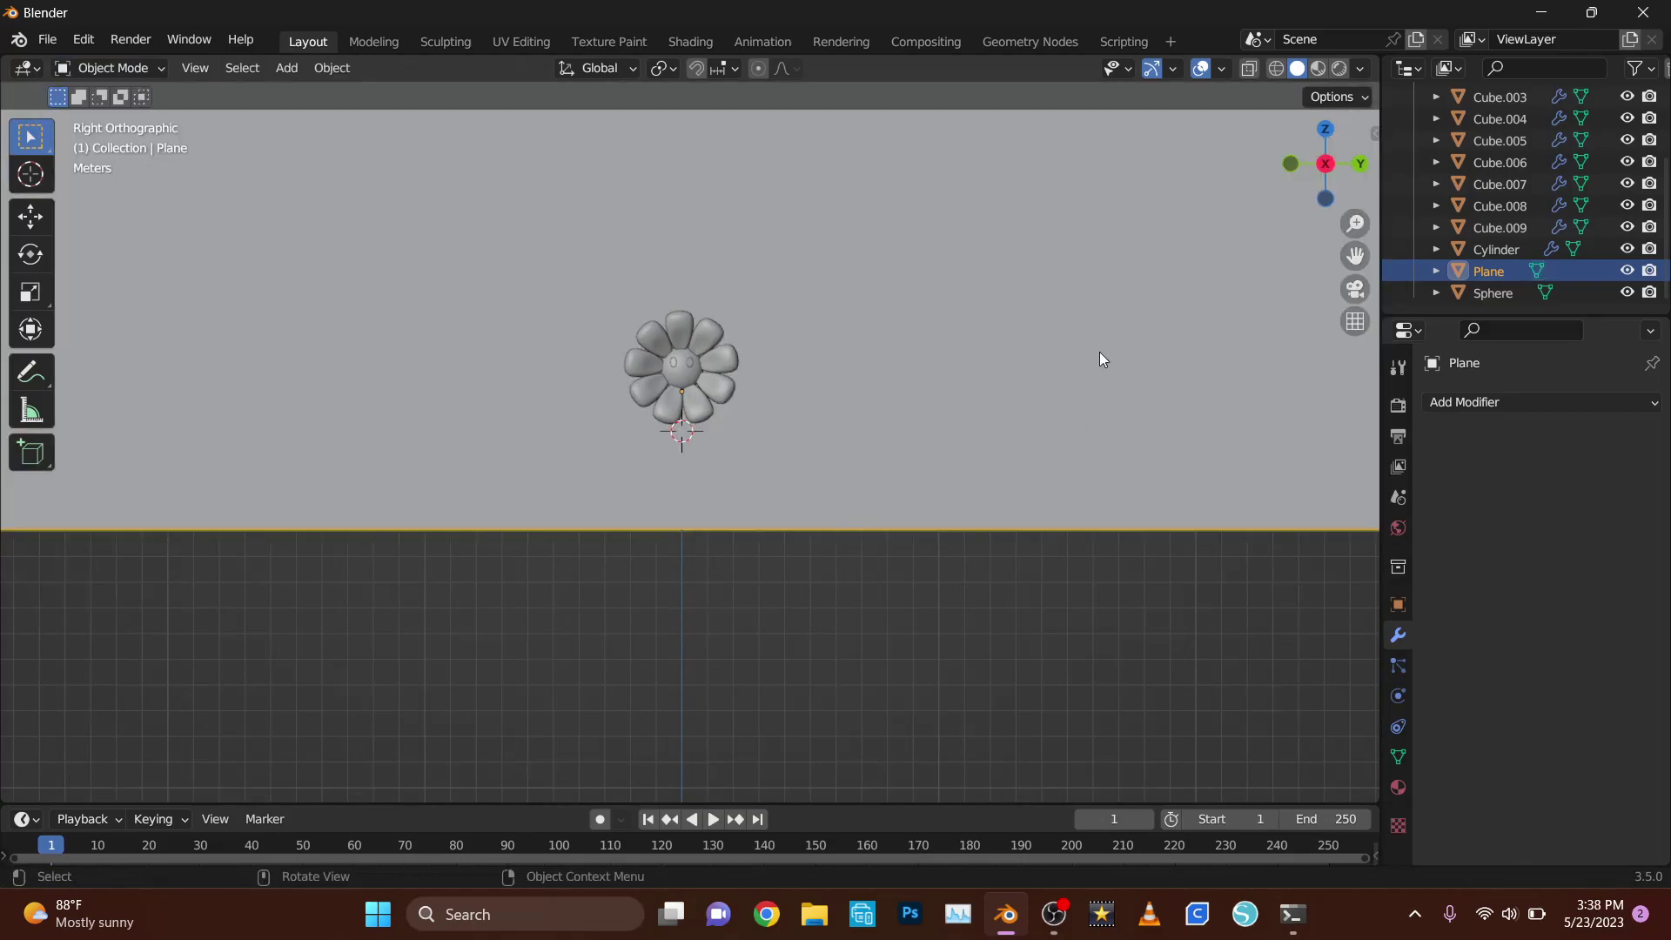
# - Return to Object Mode and delete the first wall-and-floor plane
pyautogui.moveTo(1100, 359)
pyautogui.mouseDown(button='middle')
pyautogui.moveTo(876, 401)
pyautogui.moveTo(907, 347)
pyautogui.mouseUp(button='middle')
pyautogui.scroll(4, 907, 347)
pyautogui.click(112, 68)
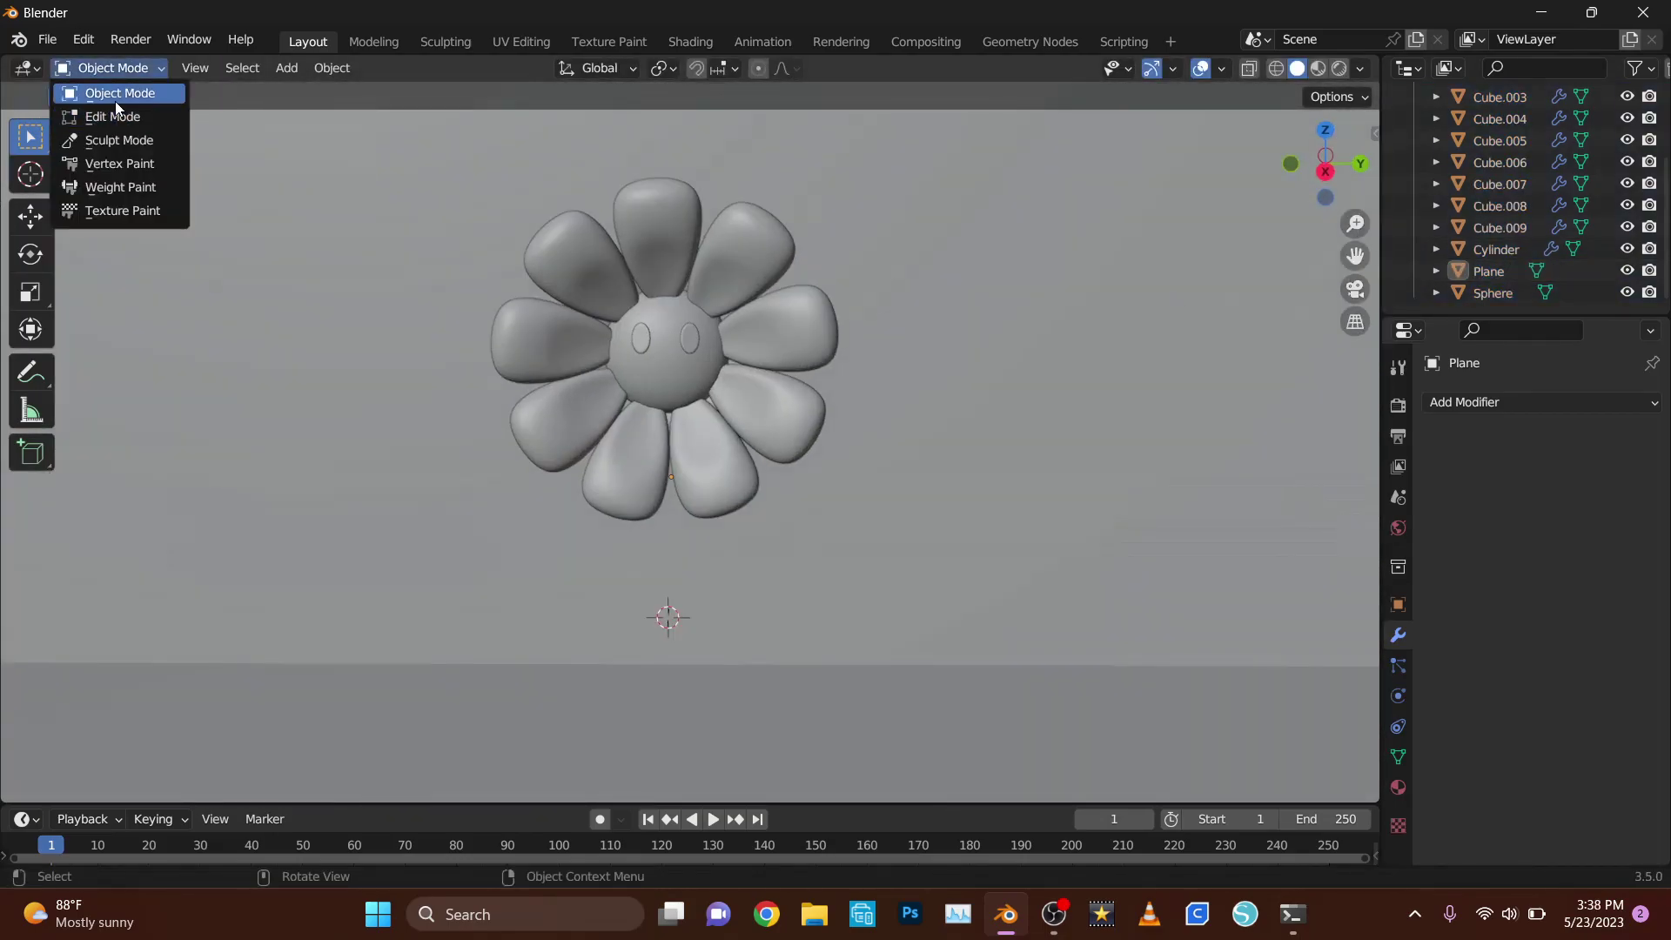
pyautogui.click(113, 116)
pyautogui.scroll(-3, 758, 299)
pyautogui.press('Tab')
pyautogui.scroll(-2, 1194, 388)
pyautogui.press('Tab')
pyautogui.press('Tab')
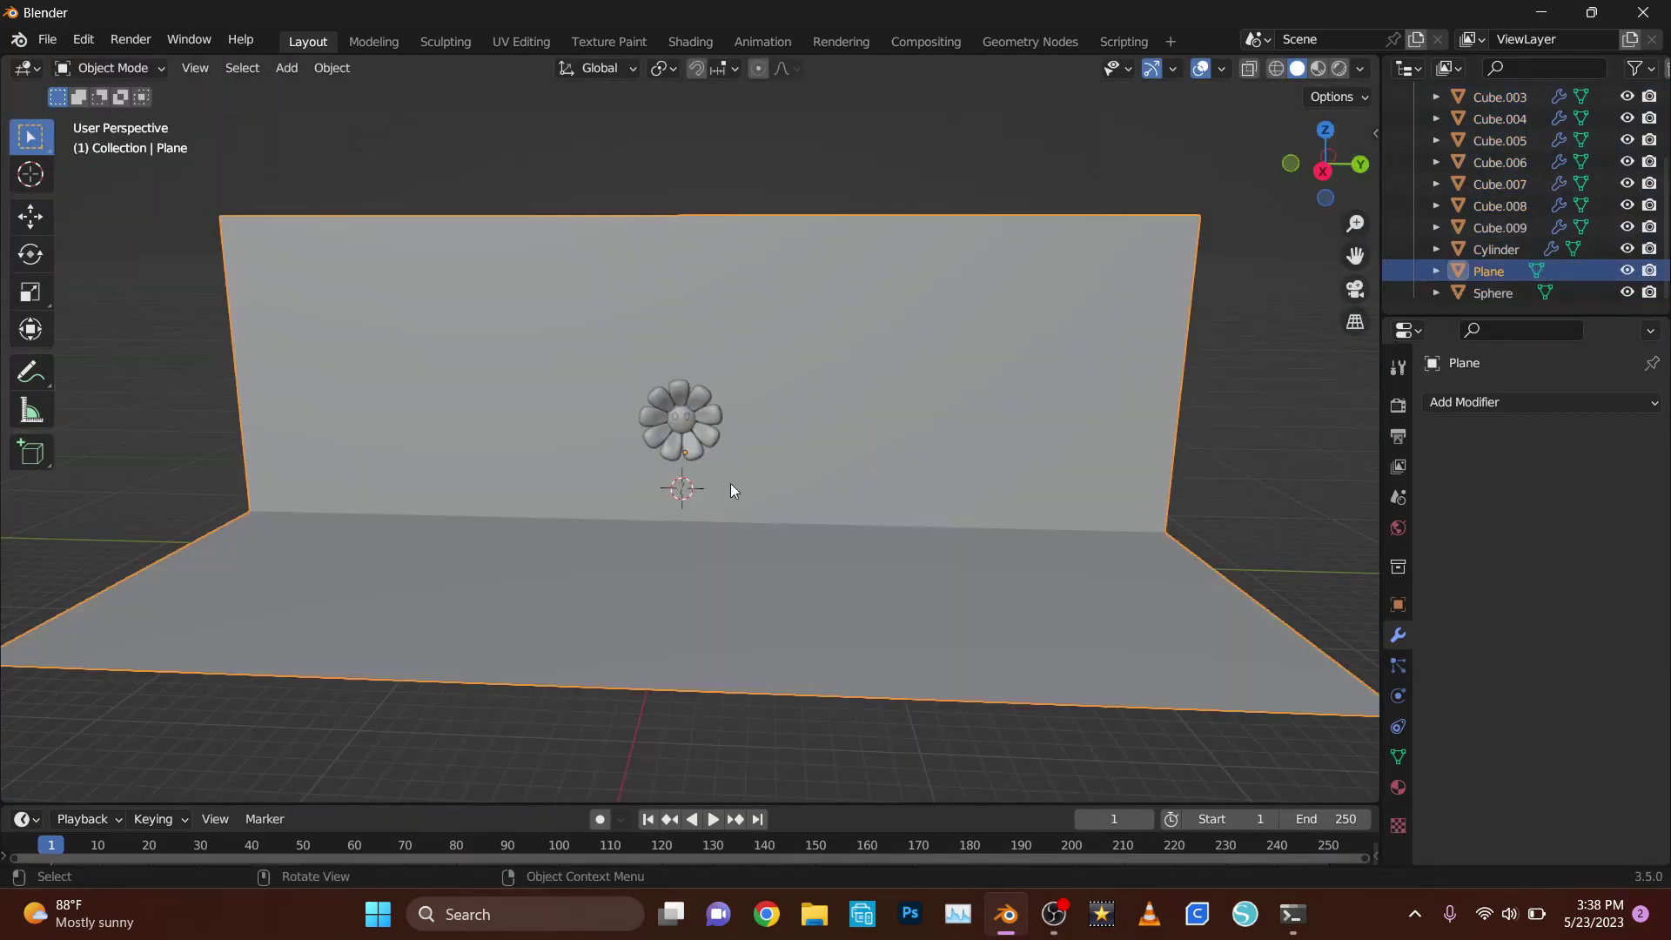
pyautogui.press('Delete')
# - Add a new plane and stretch it along Y into the floor
pyautogui.click(287, 68)
pyautogui.click(261, 93)
pyautogui.press('s')
pyautogui.press('y')
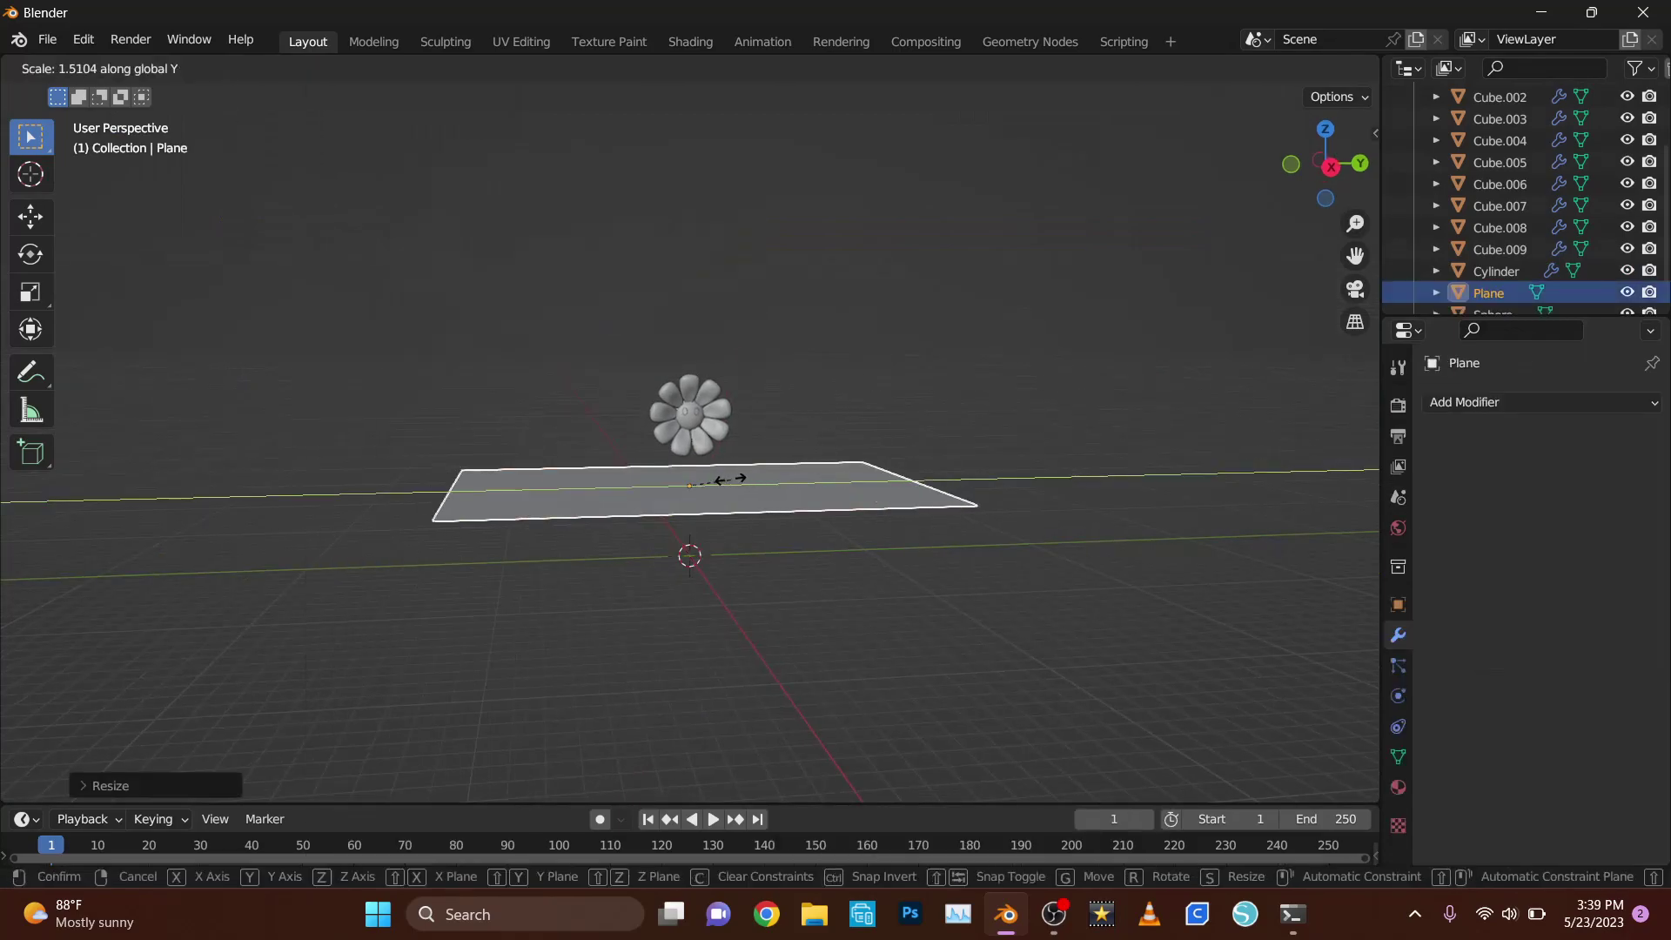
pyautogui.click(731, 478)
# - Extrude the back edge up into a wall and bevel the corner with 6 segments
pyautogui.press('Tab')
pyautogui.press('e')
pyautogui.press('z')
pyautogui.hotkey('ctrl', 'b')
pyautogui.scroll(5, 1009, 585)
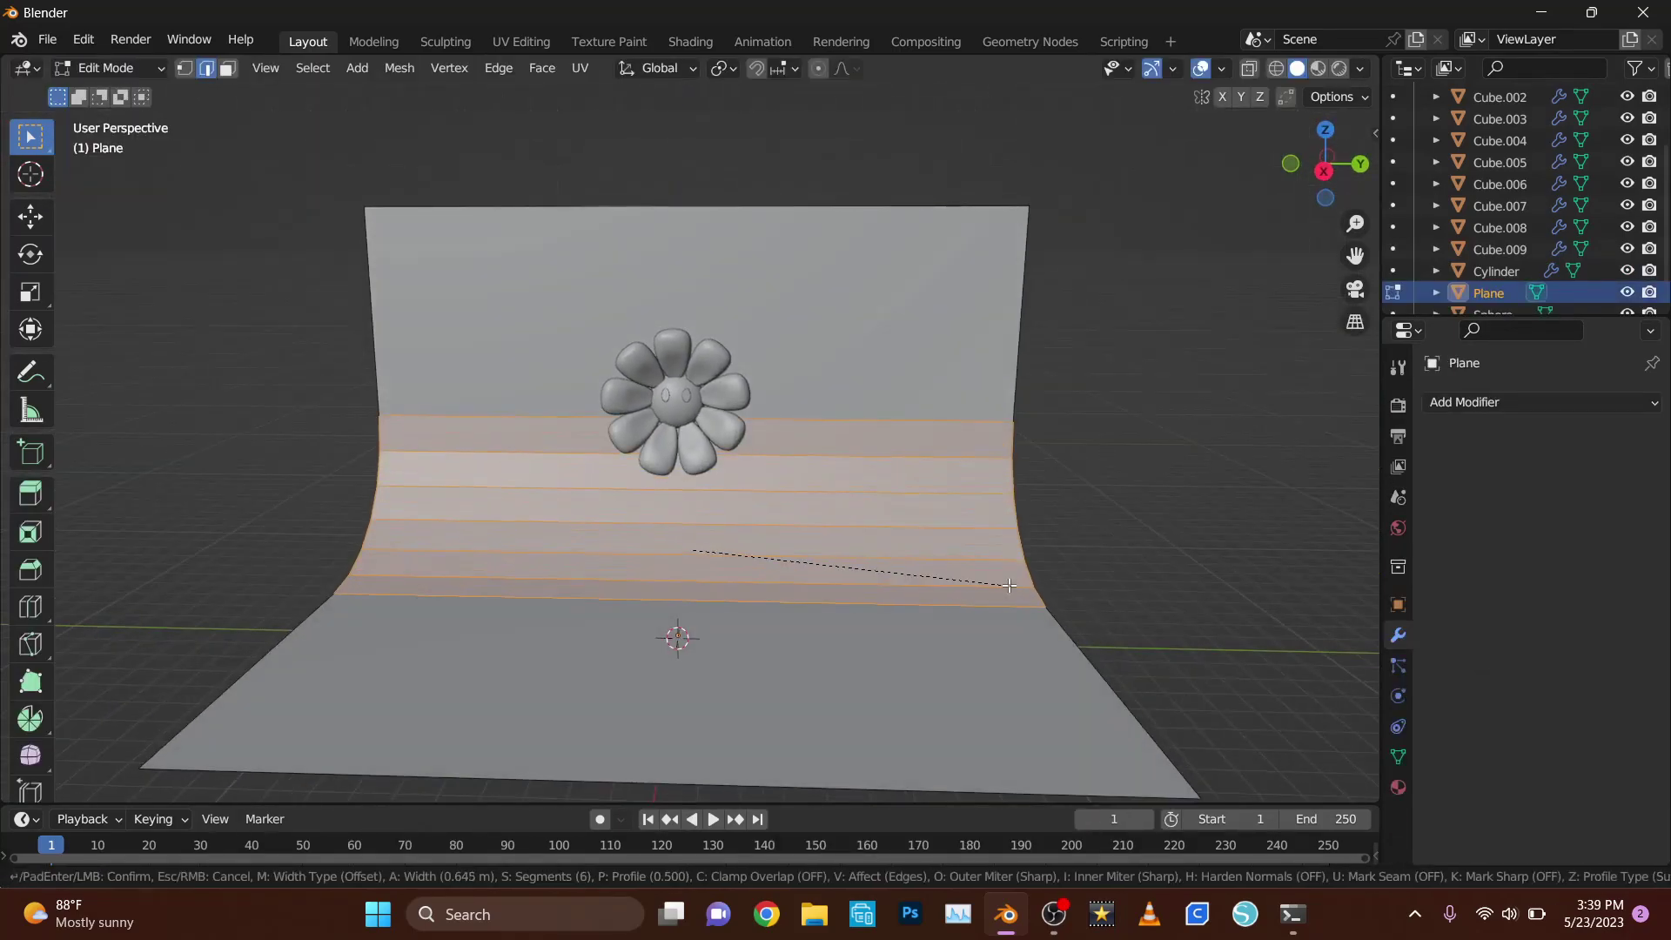
pyautogui.click(1010, 585)
pyautogui.press('Tab')
pyautogui.press('KP_3')
# - Add a Bezier curve for the stem and set its Bevel Depth to 0.25 m
pyautogui.hotkey('shift', 'a')
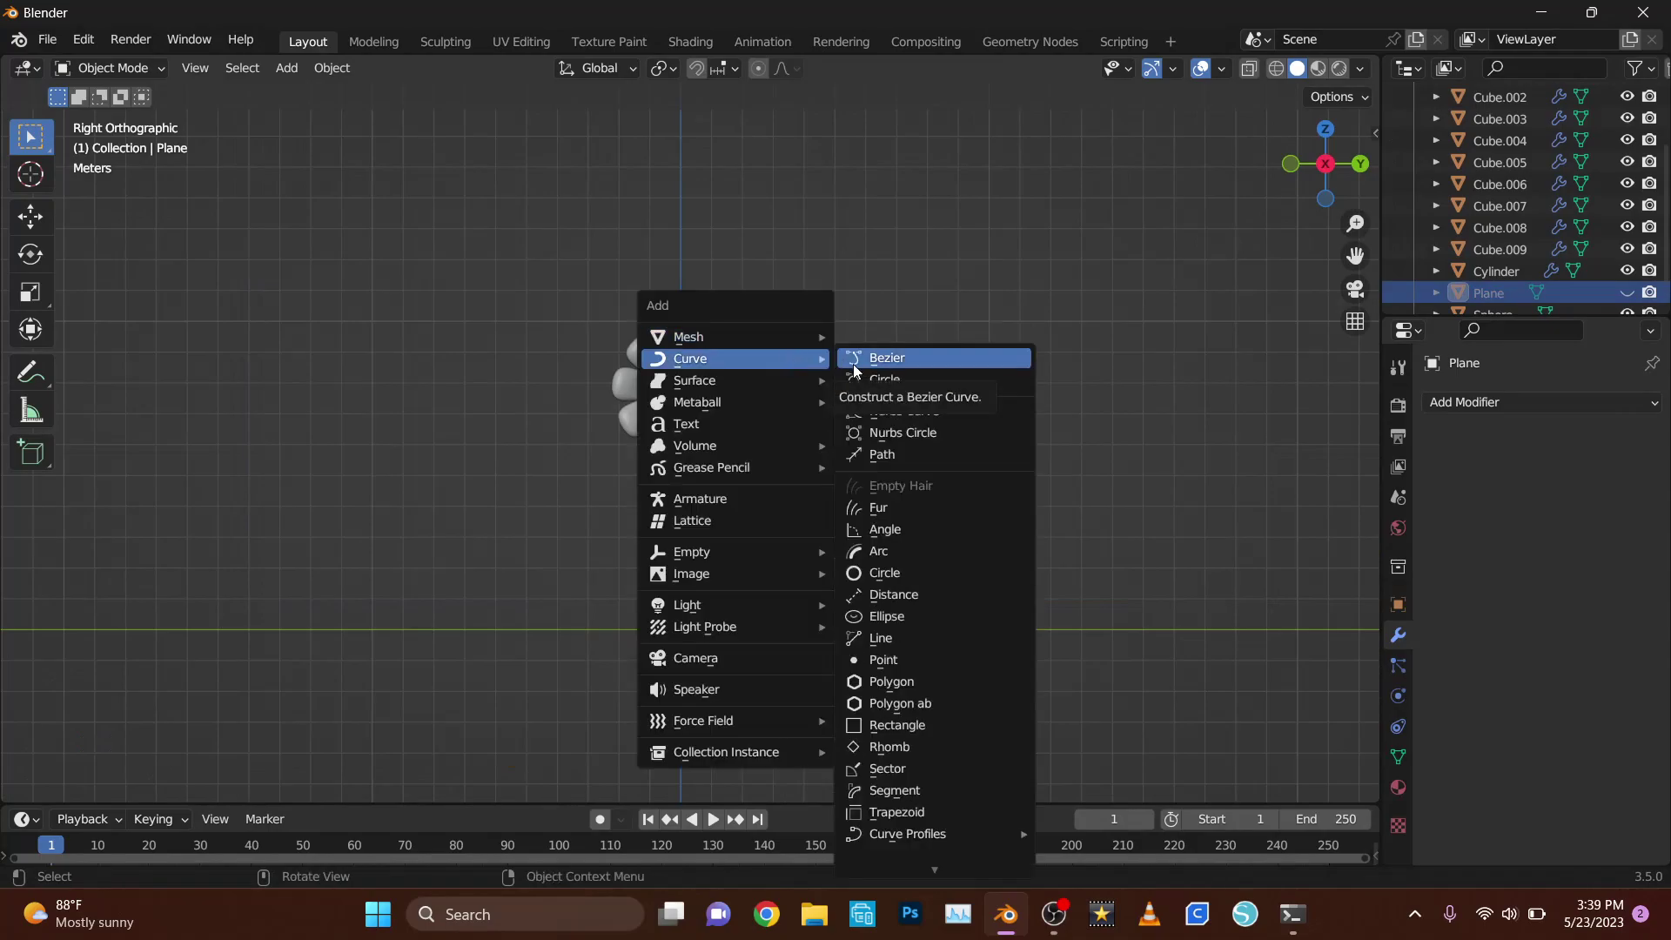
pyautogui.click(854, 370)
pyautogui.click(1398, 727)
pyautogui.scroll(-5, 1481, 632)
pyautogui.scroll(-2, 1482, 632)
pyautogui.moveTo(1572, 686); pyautogui.dragTo(1601, 686)
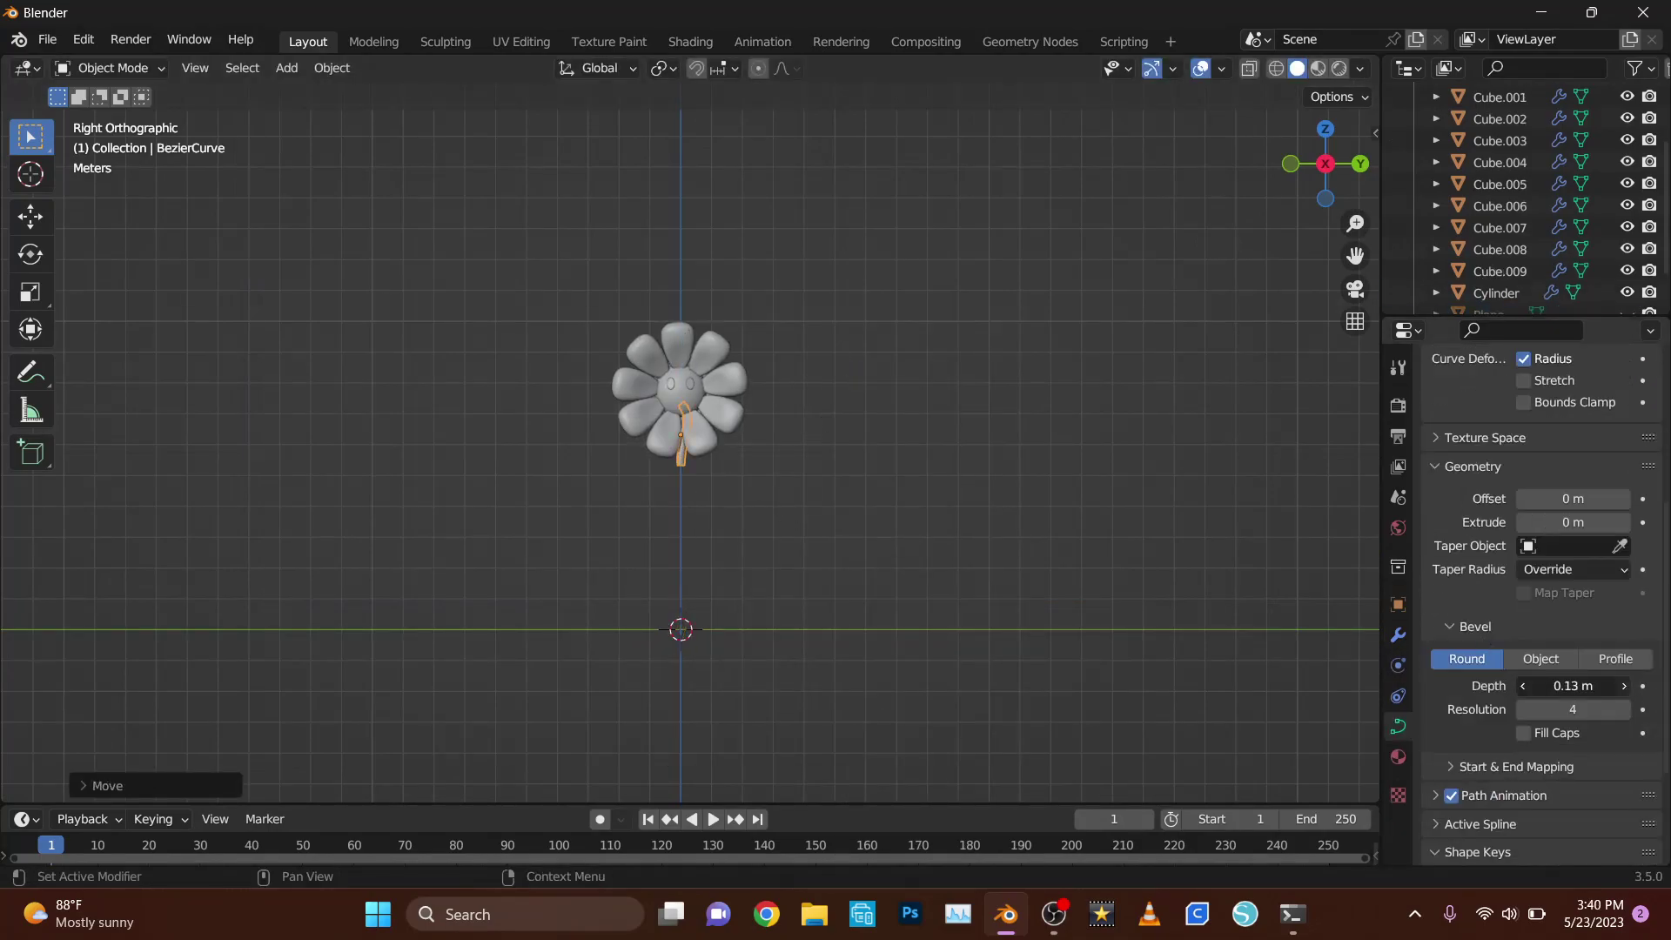
pyautogui.scroll(3, 869, 474)
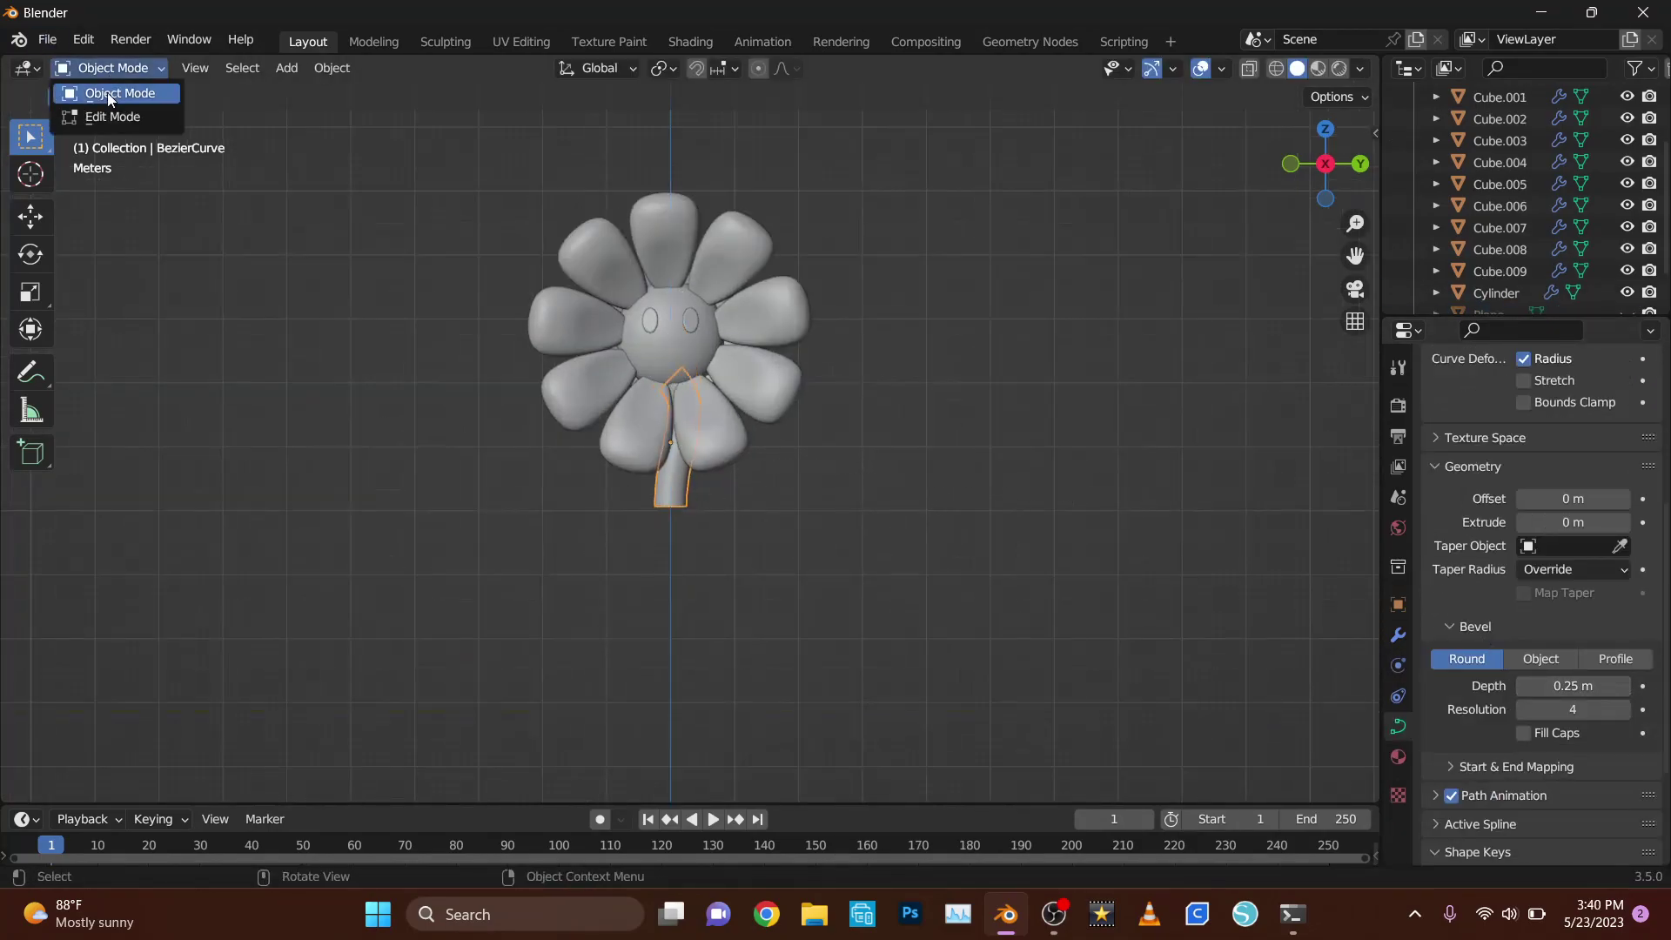
# - Rotate the stem's bottom handle to bend the curve at its base
pyautogui.click(112, 117)
pyautogui.scroll(2, 694, 682)
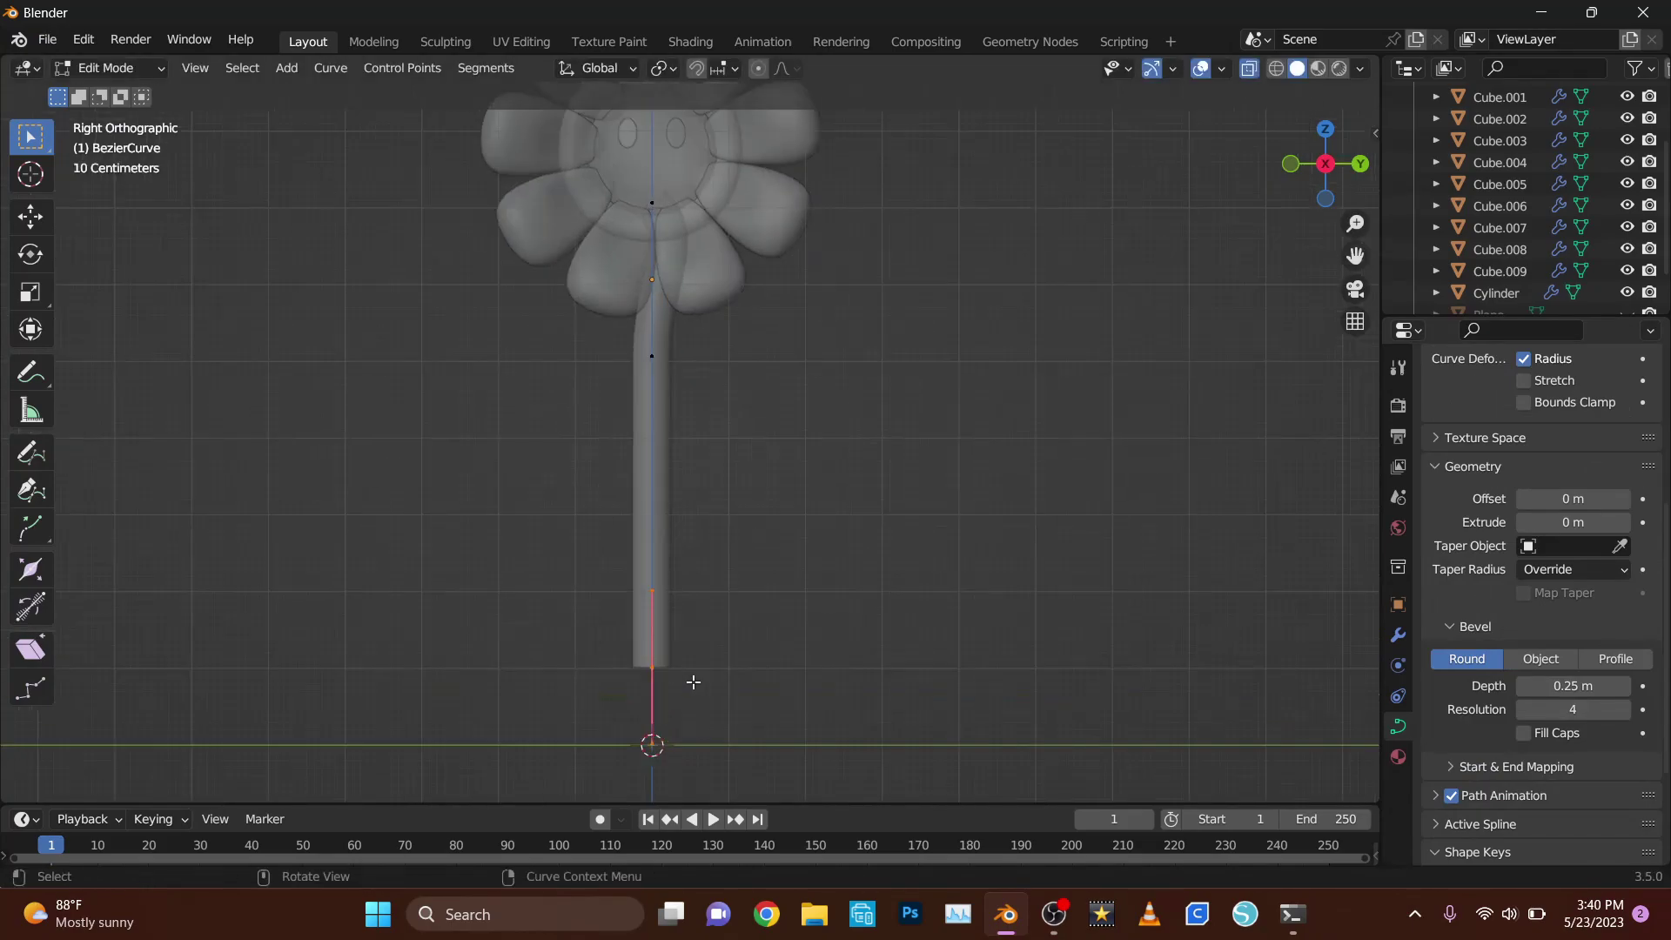
pyautogui.press('r')
pyautogui.click(896, 677)
pyautogui.hotkey('ctrl', 'shift', 'z')
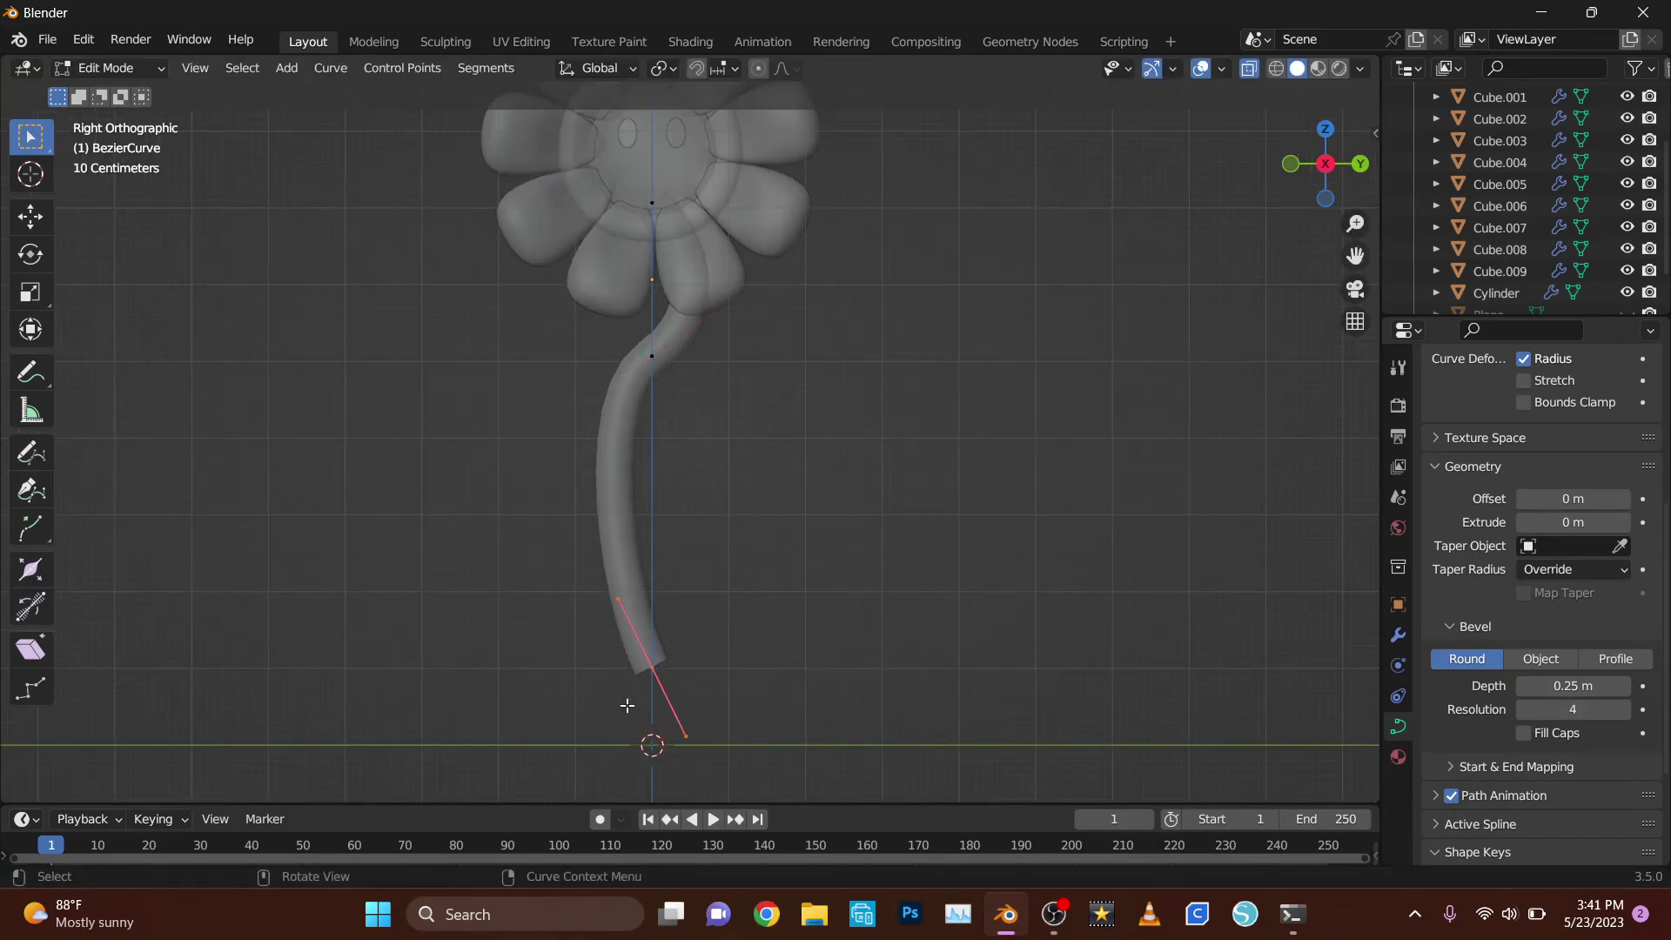
pyautogui.click(818, 705)
pyautogui.rightClick(914, 674)
# - Angle the stem's middle handle into an S-curve, cancelling stray moves
pyautogui.click(652, 356)
pyautogui.press('r')
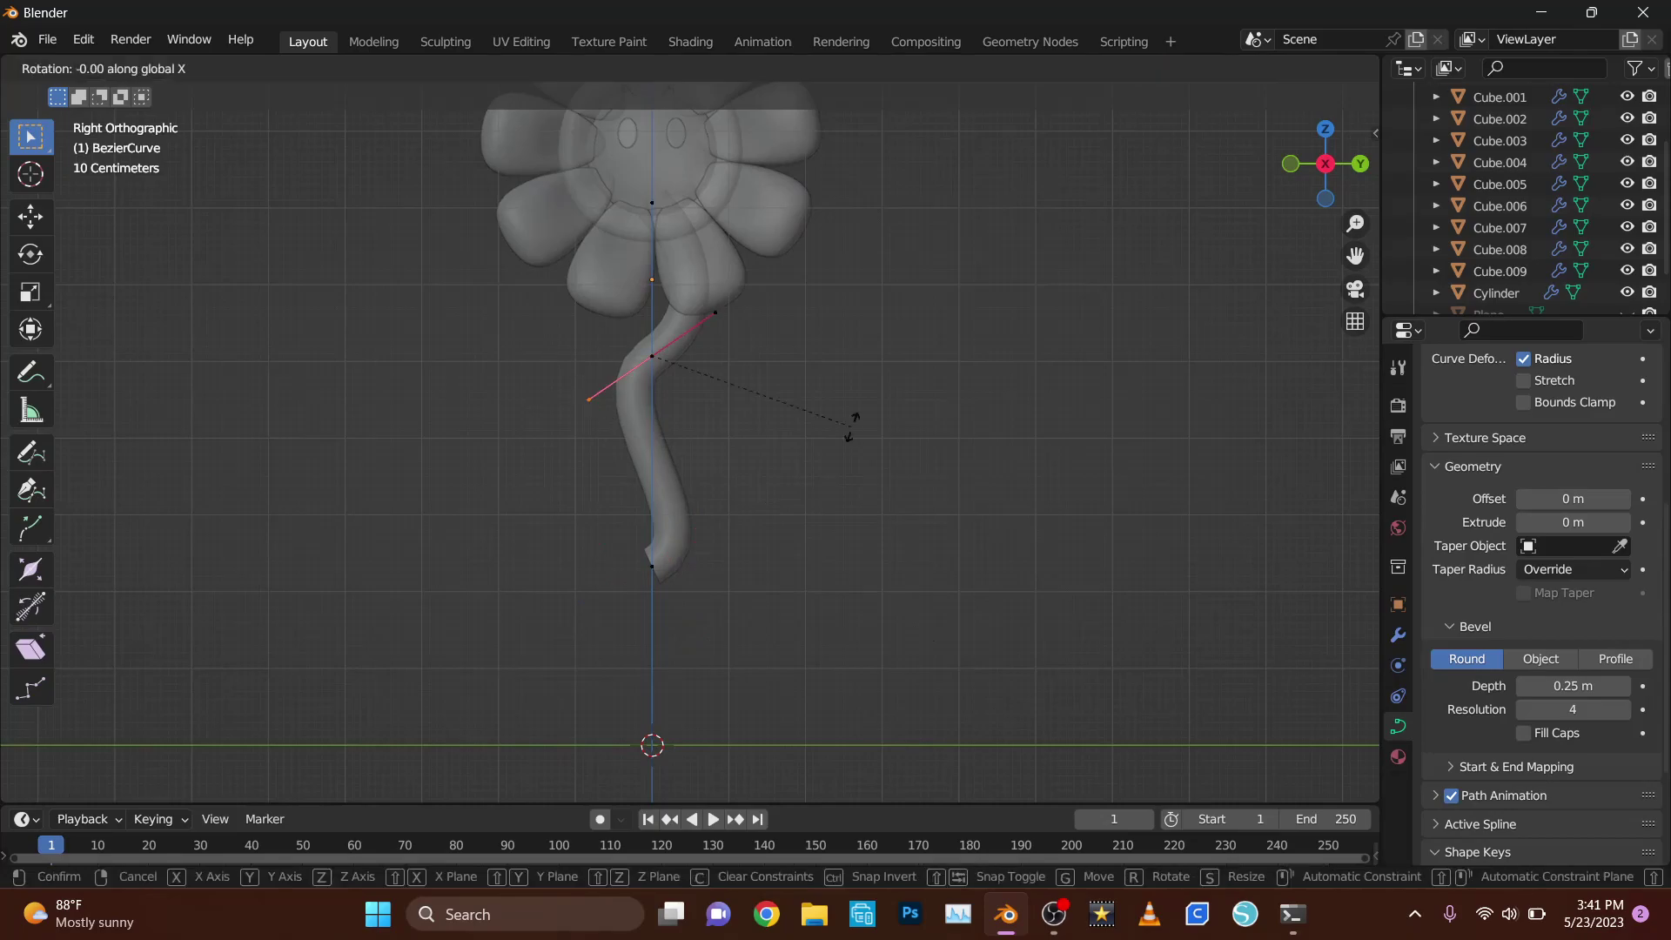
pyautogui.rightClick(815, 613)
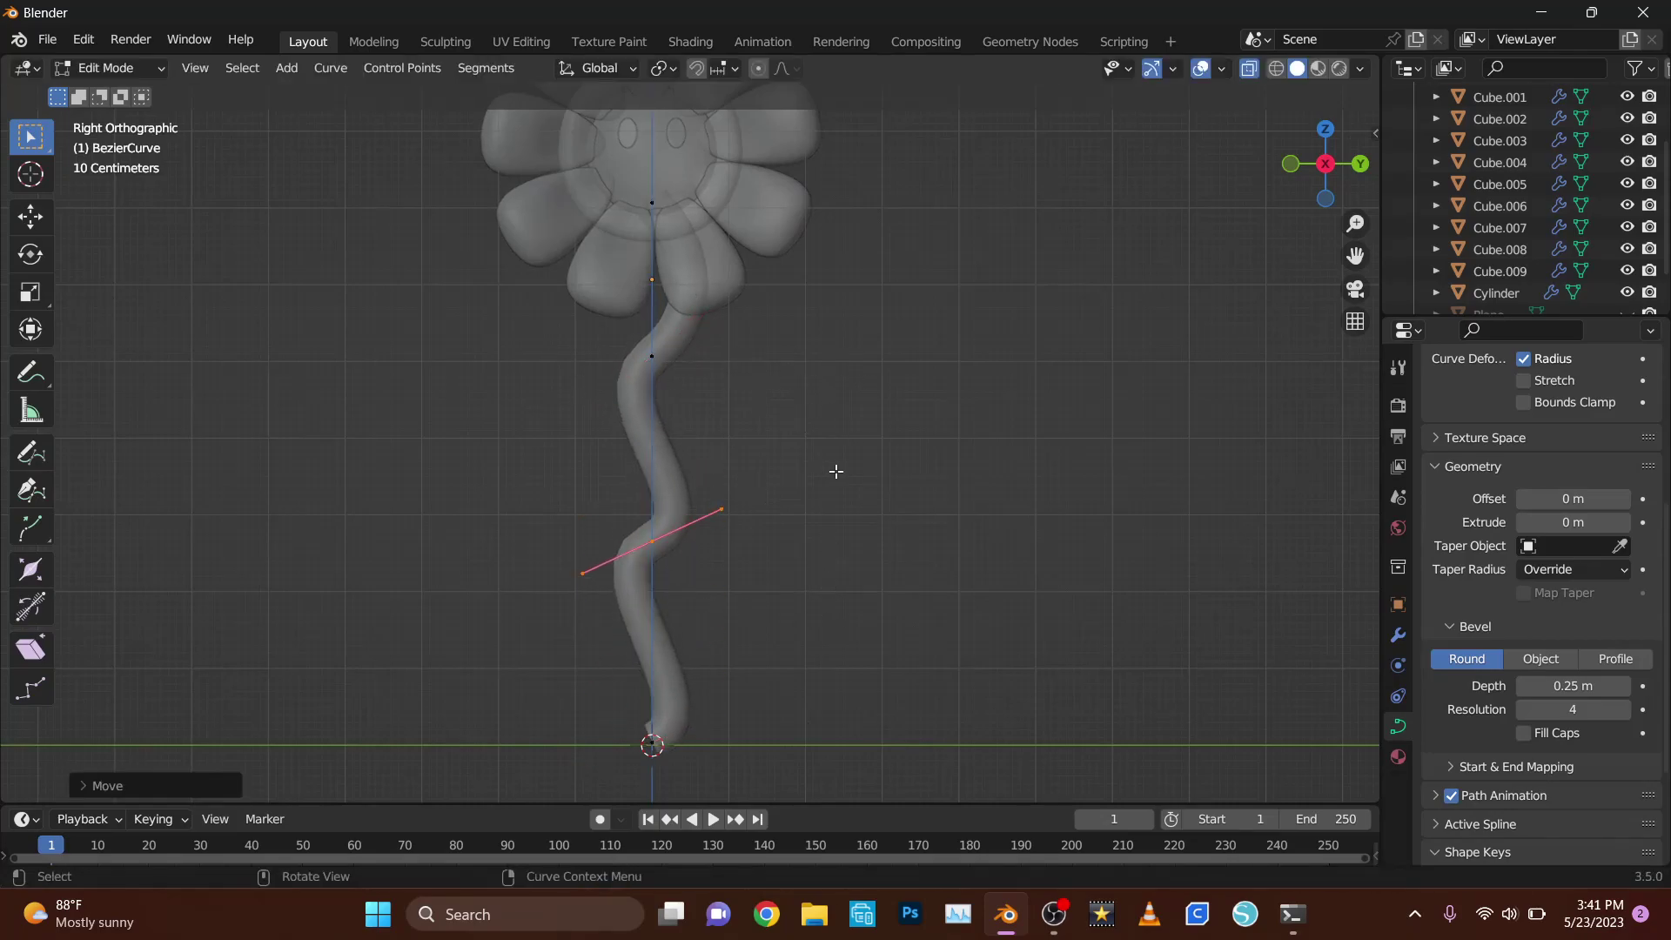
pyautogui.hotkey('ctrl', 'z')
pyautogui.rightClick(696, 612)
# - Raise the stem's middle point slightly along Z and leave curve editing
pyautogui.click(651, 540)
pyautogui.press('g')
pyautogui.press('z')
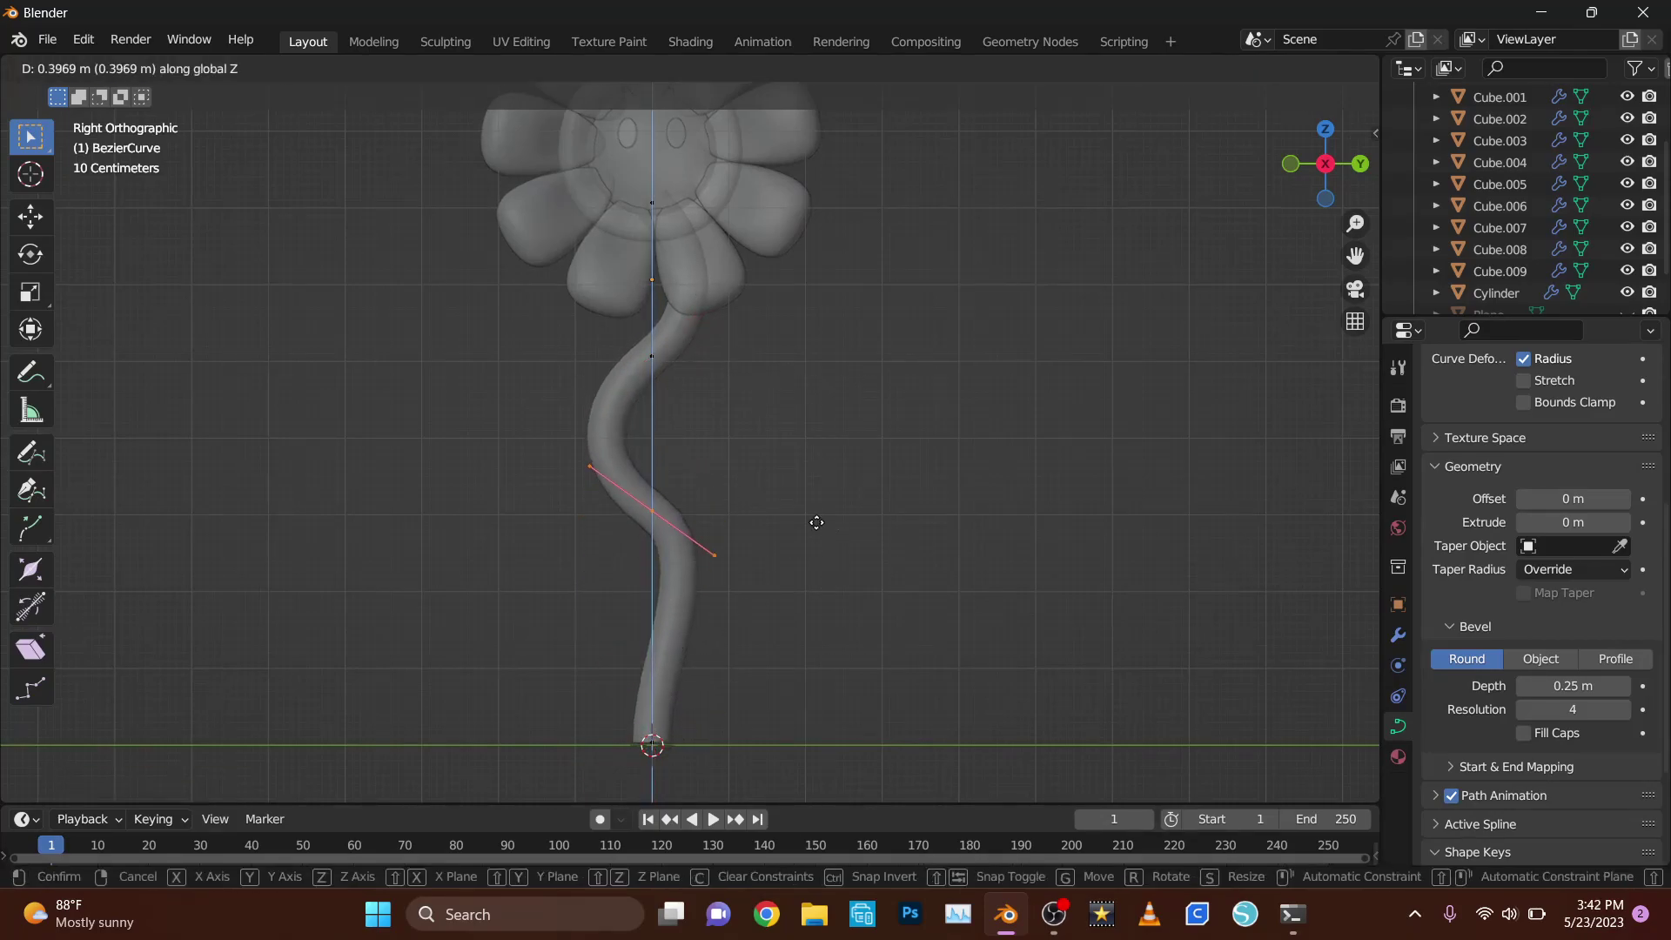
pyautogui.rightClick(735, 552)
pyautogui.hotkey('ctrl', 'z')
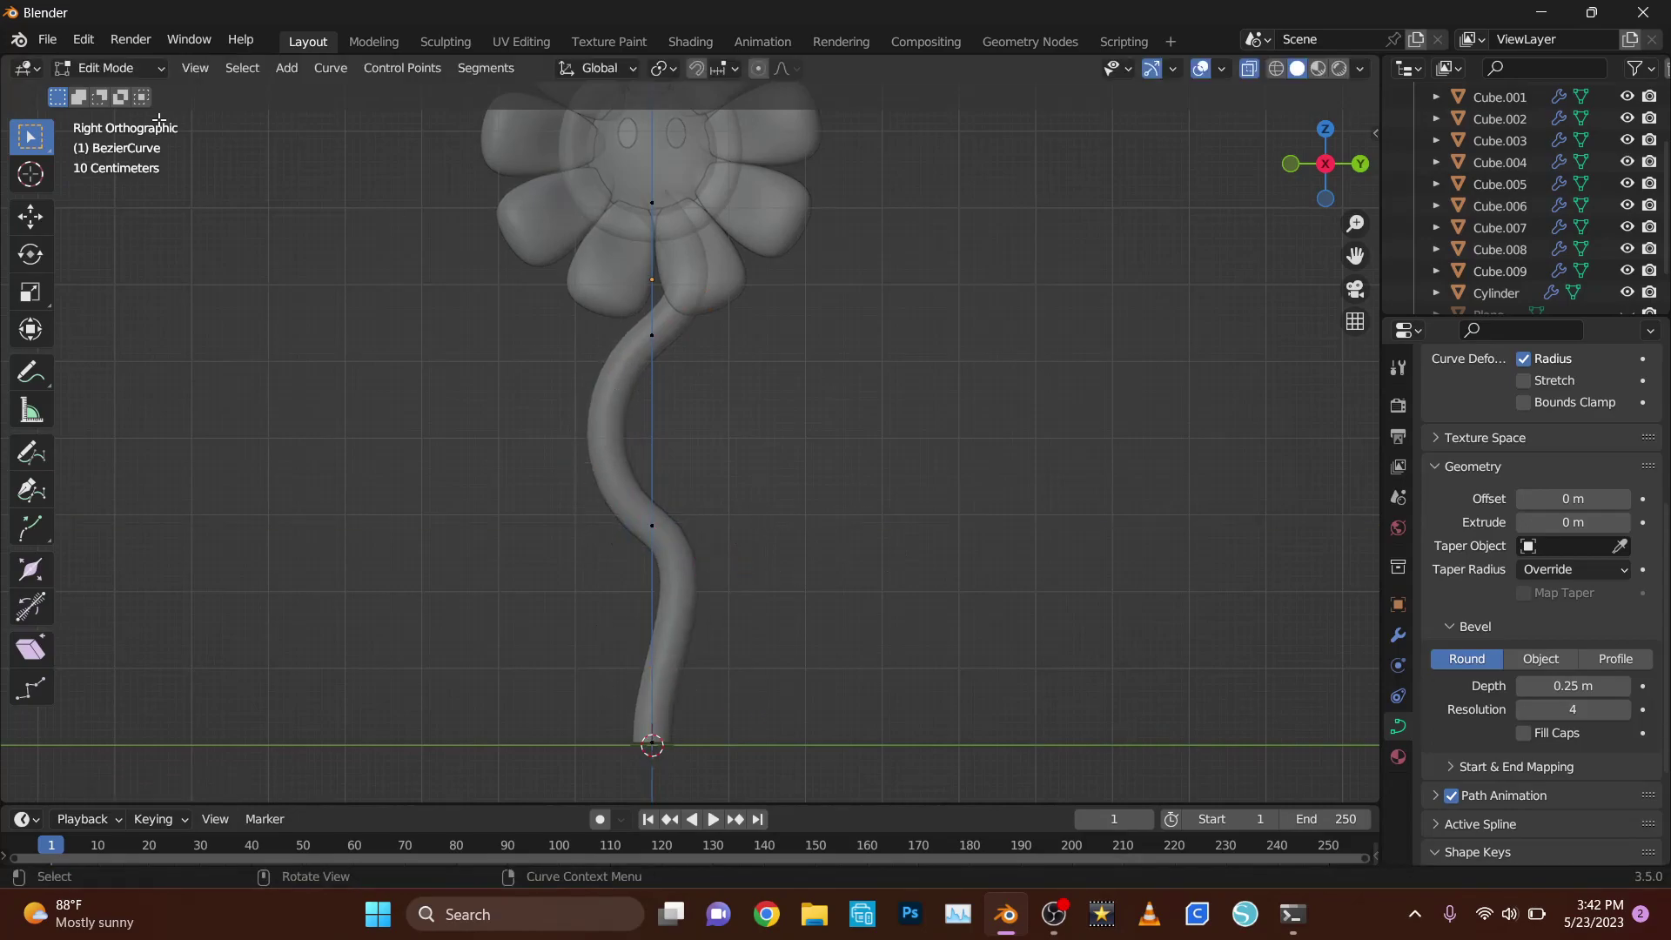
pyautogui.press('Tab')
# - Orbit around the flower to check the S-shaped stem, ending in side view
pyautogui.moveTo(159, 119); pyautogui.dragTo(441, 362, button='middle')
pyautogui.scroll(4, 442, 362)
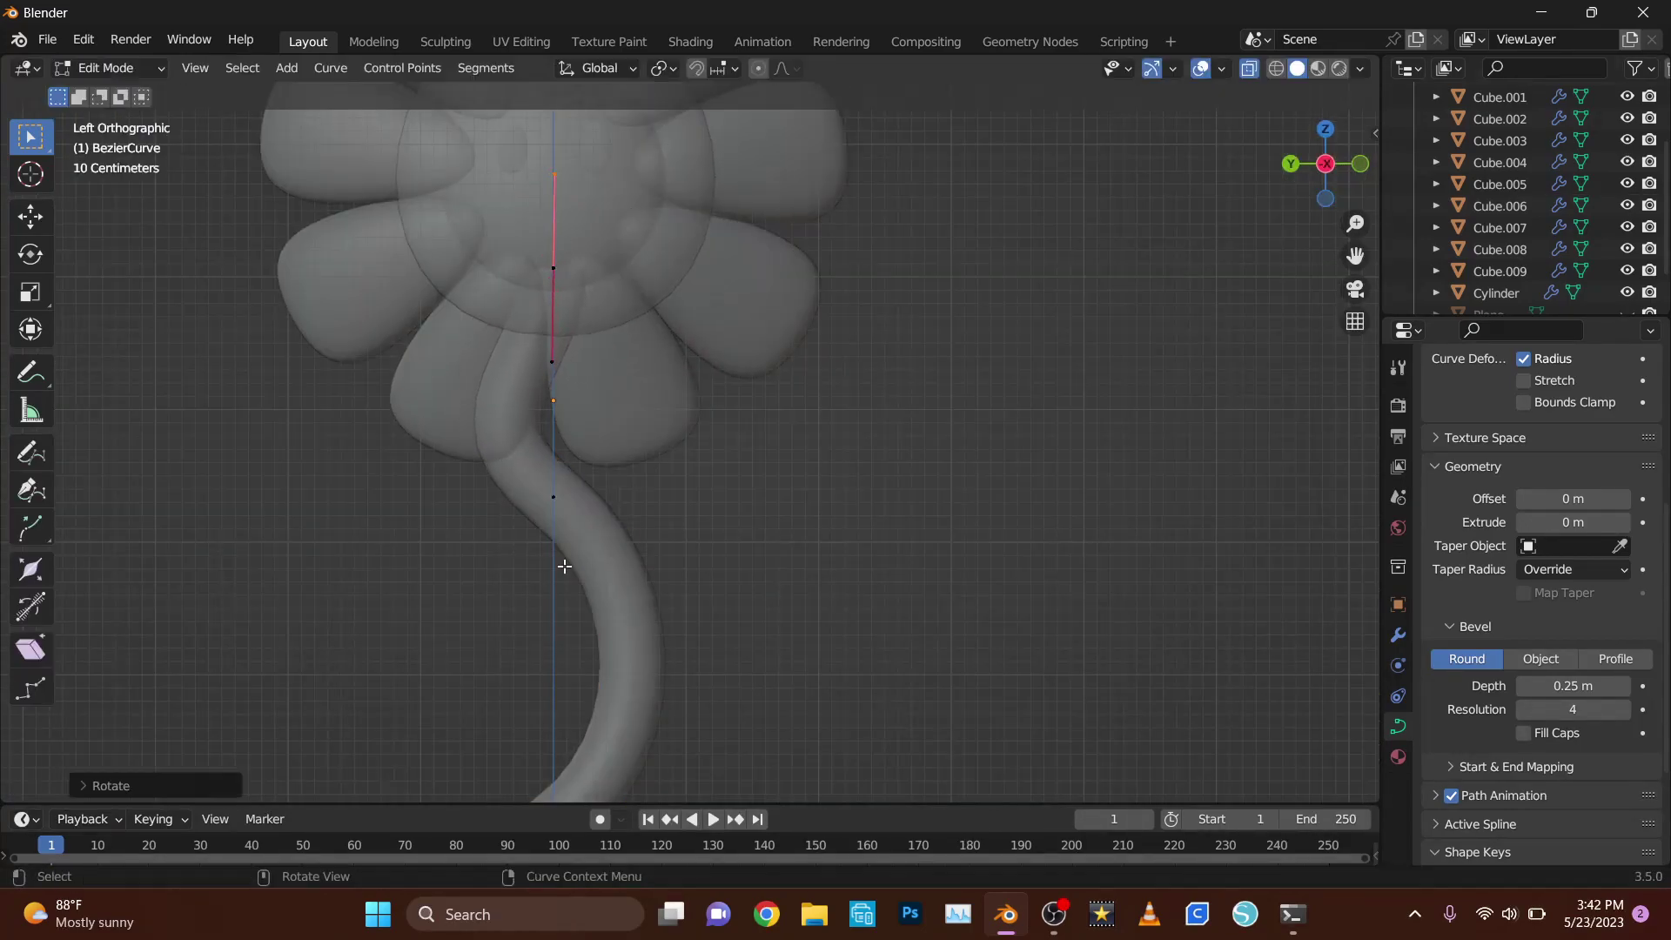
pyautogui.moveTo(564, 567); pyautogui.dragTo(757, 519, button='middle')
pyautogui.scroll(-3, 846, 600)
pyautogui.press('Escape')
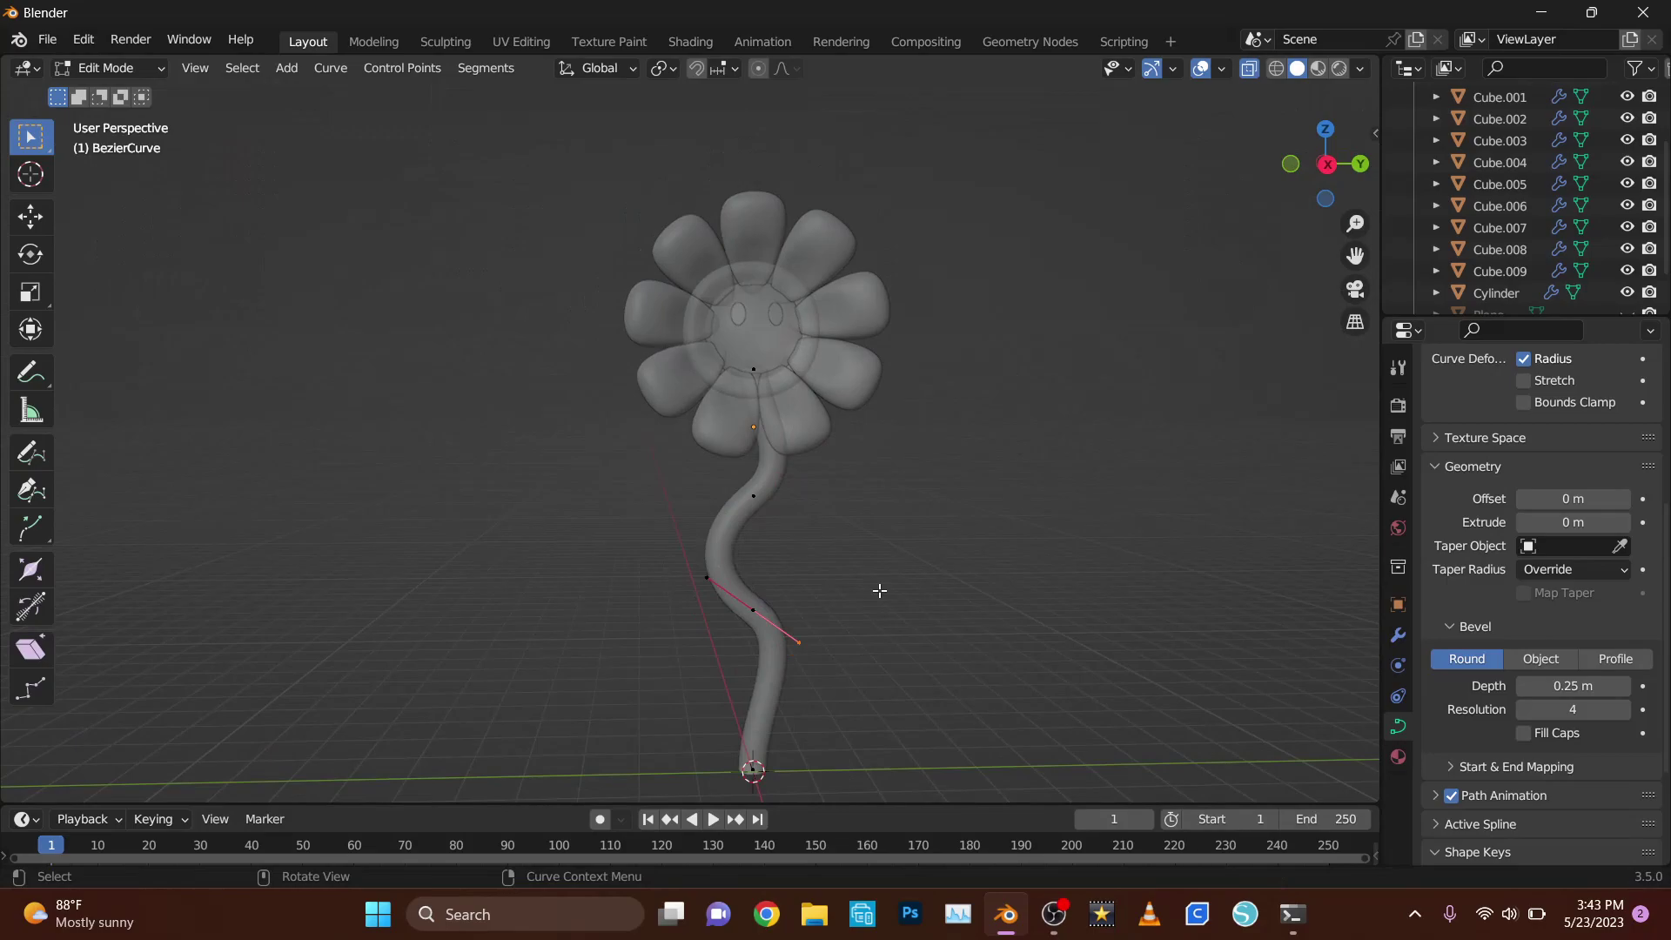
pyautogui.press('Tab')
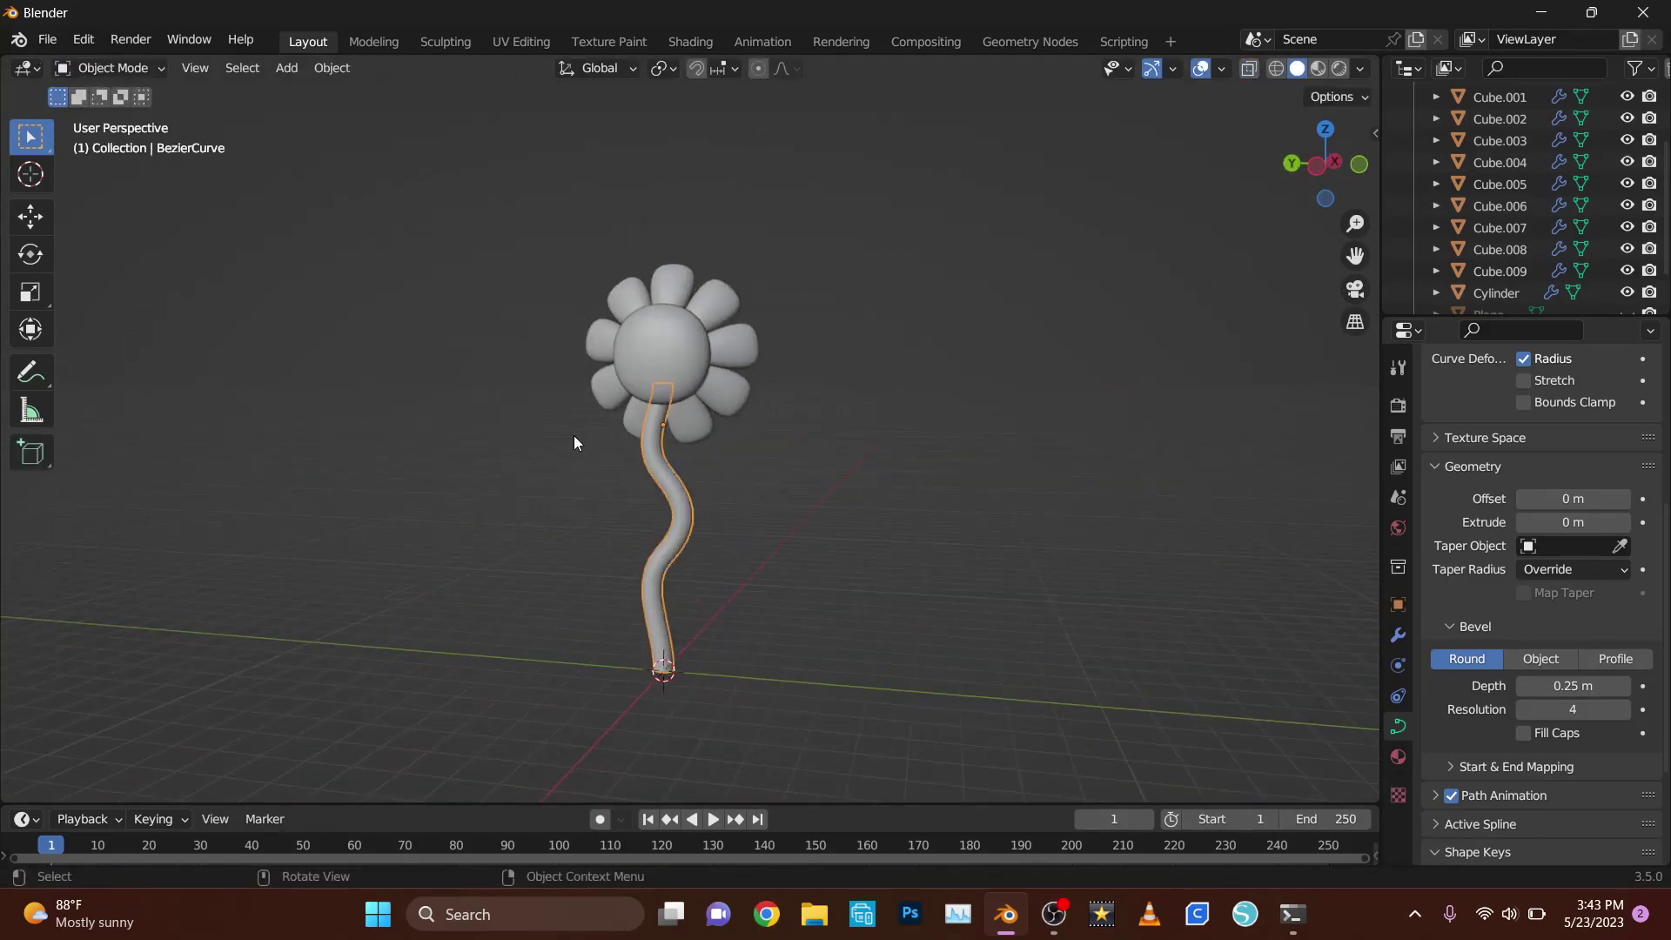
pyautogui.moveTo(572, 435); pyautogui.dragTo(603, 481, button='middle')
pyautogui.press('KP_3')
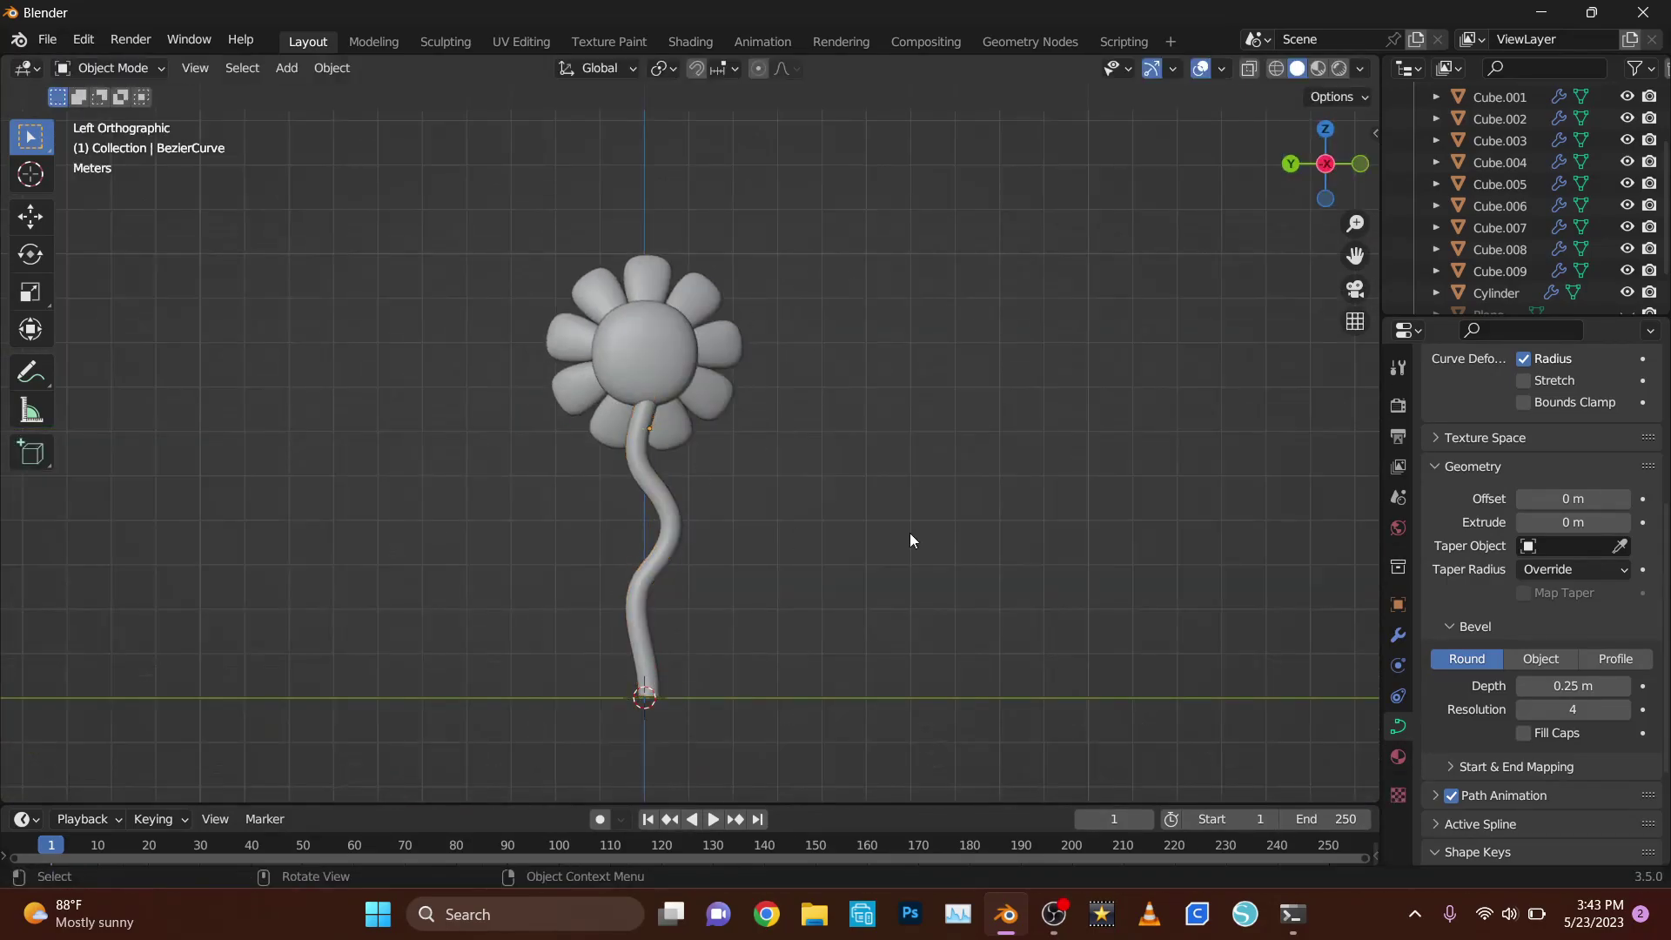
# - Add a cube at the stem base and scale it up for the pot
pyautogui.press('KP_5')
pyautogui.hotkey('shift', 'a')
pyautogui.click(875, 464)
pyautogui.press('g')
pyautogui.press('z')
pyautogui.click(788, 556)
pyautogui.press('KP_3')
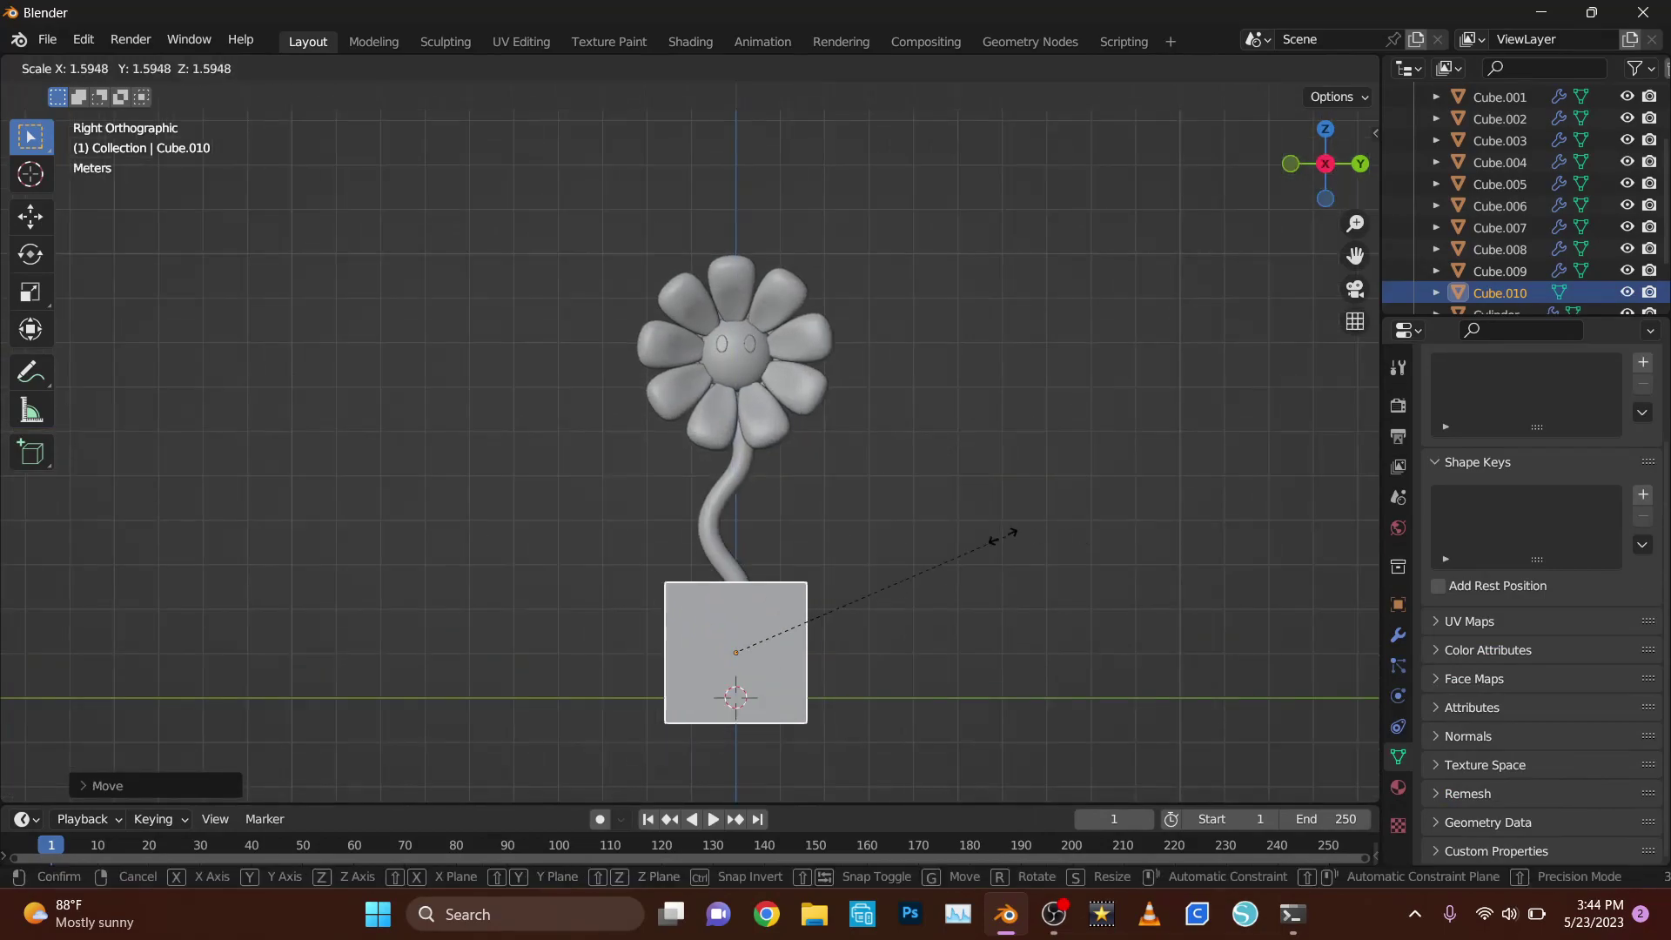
pyautogui.click(1004, 535)
# - Inset the cube's top face into a rim and extrude the inner face down
pyautogui.press('Tab')
pyautogui.moveTo(567, 276); pyautogui.dragTo(591, 322, button='middle')
pyautogui.hotkey('ctrl', 'r')
pyautogui.click(815, 609)
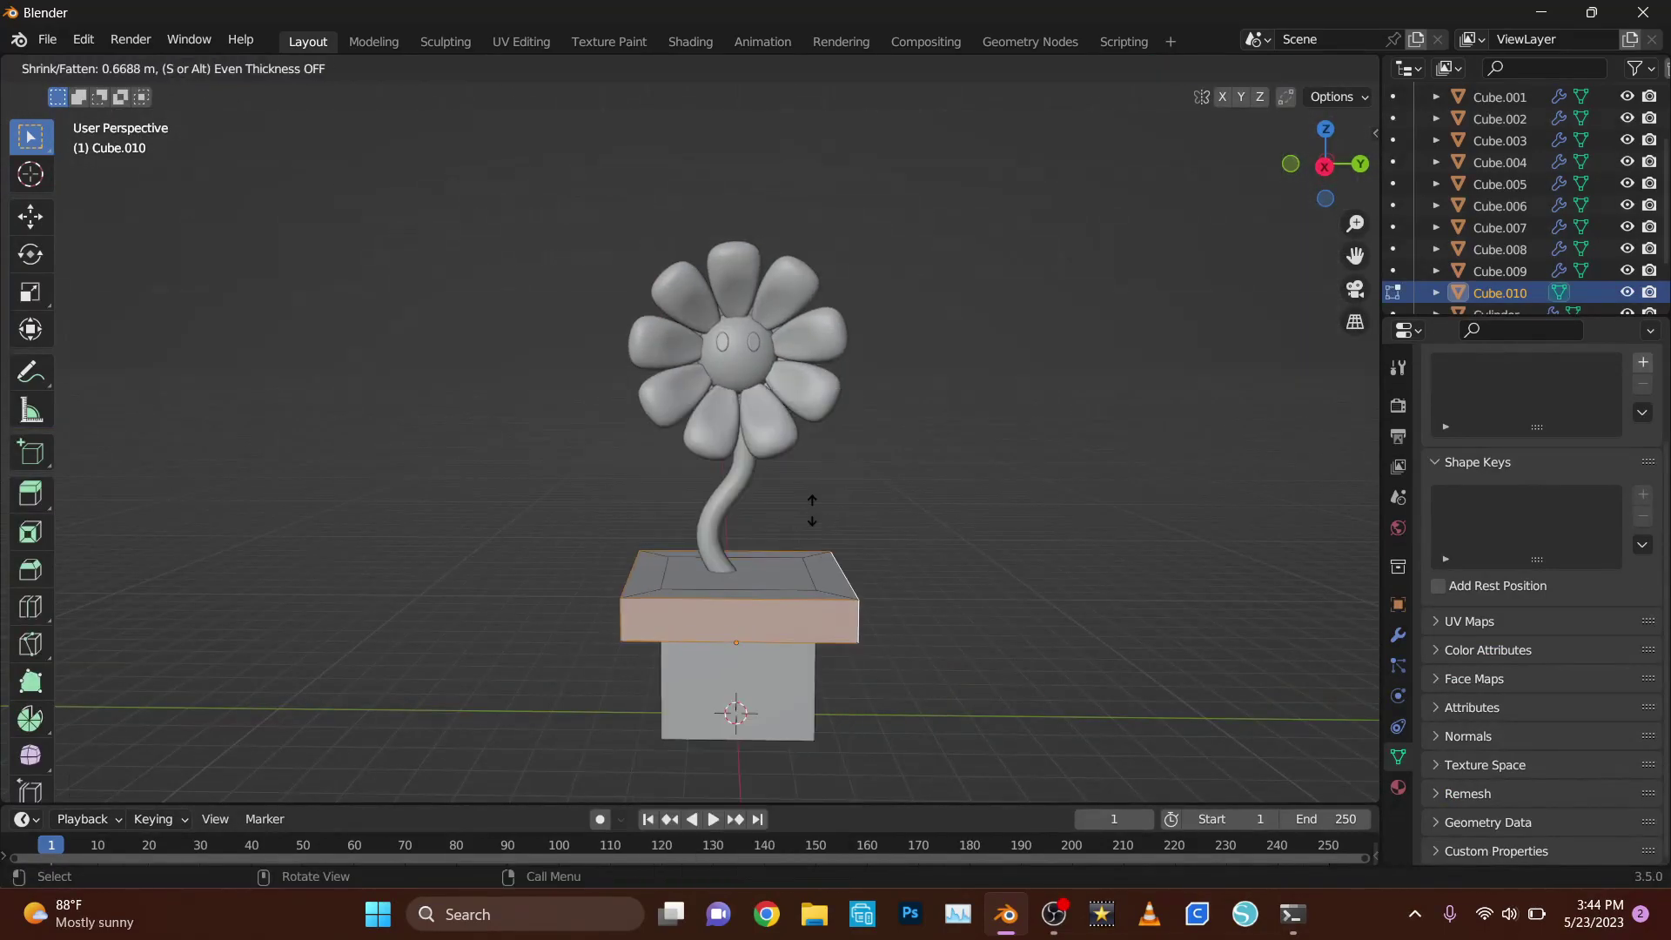
pyautogui.press('s')
pyautogui.press('i')
pyautogui.press('e')
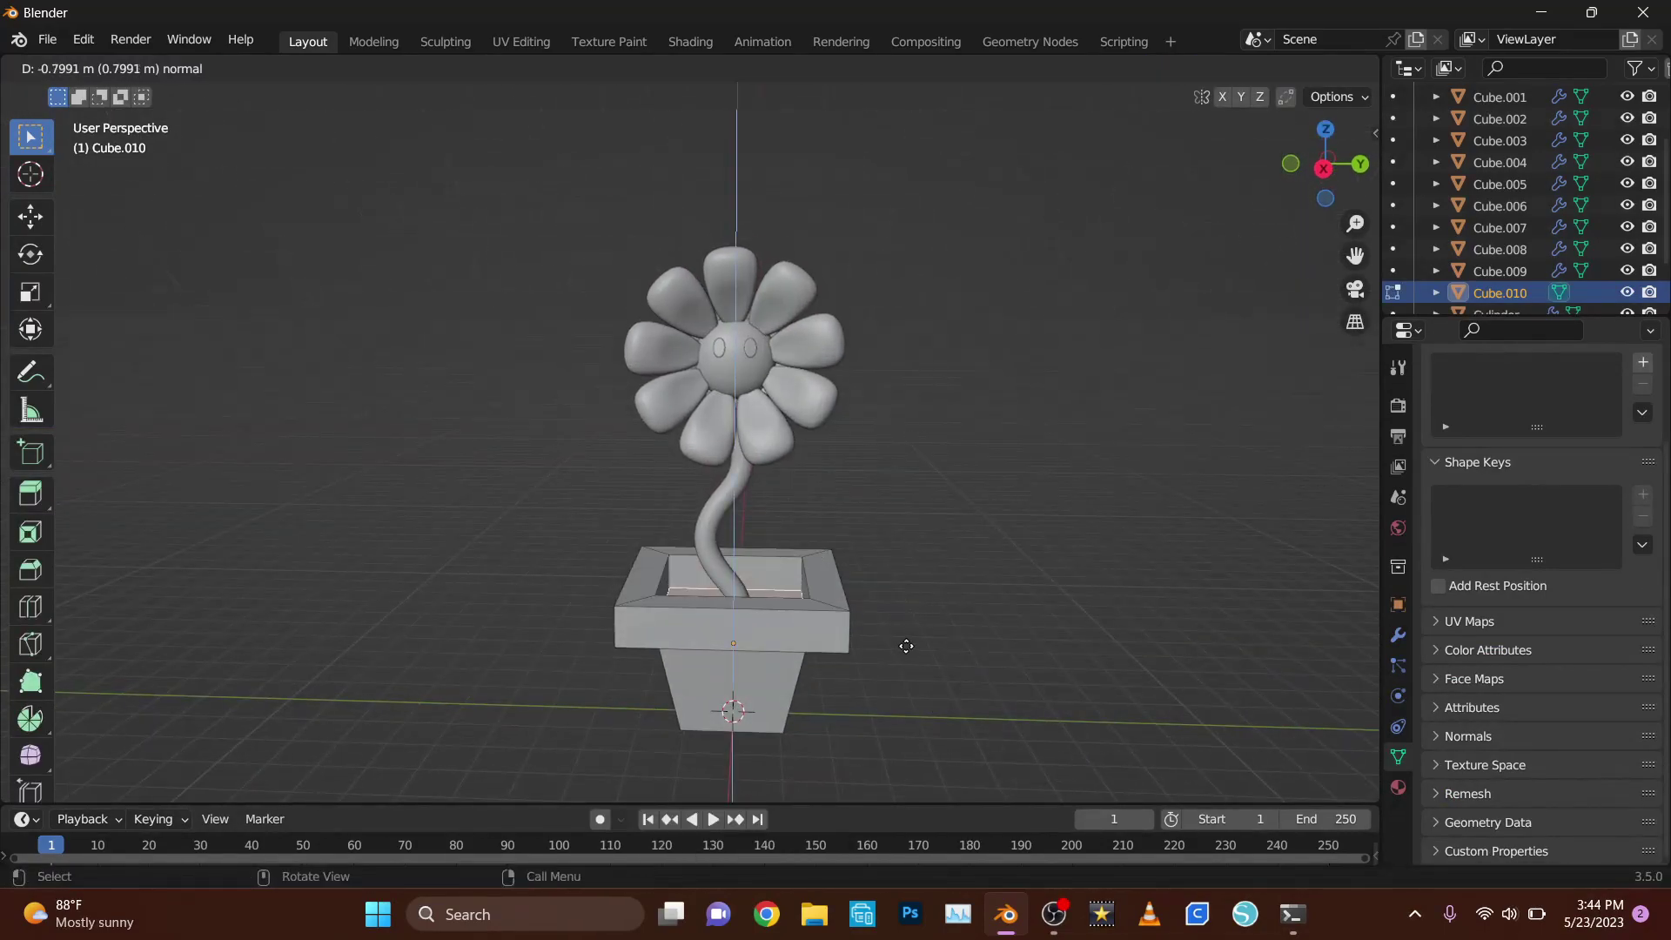
pyautogui.click(906, 646)
pyautogui.moveTo(906, 646); pyautogui.dragTo(940, 673, button='middle')
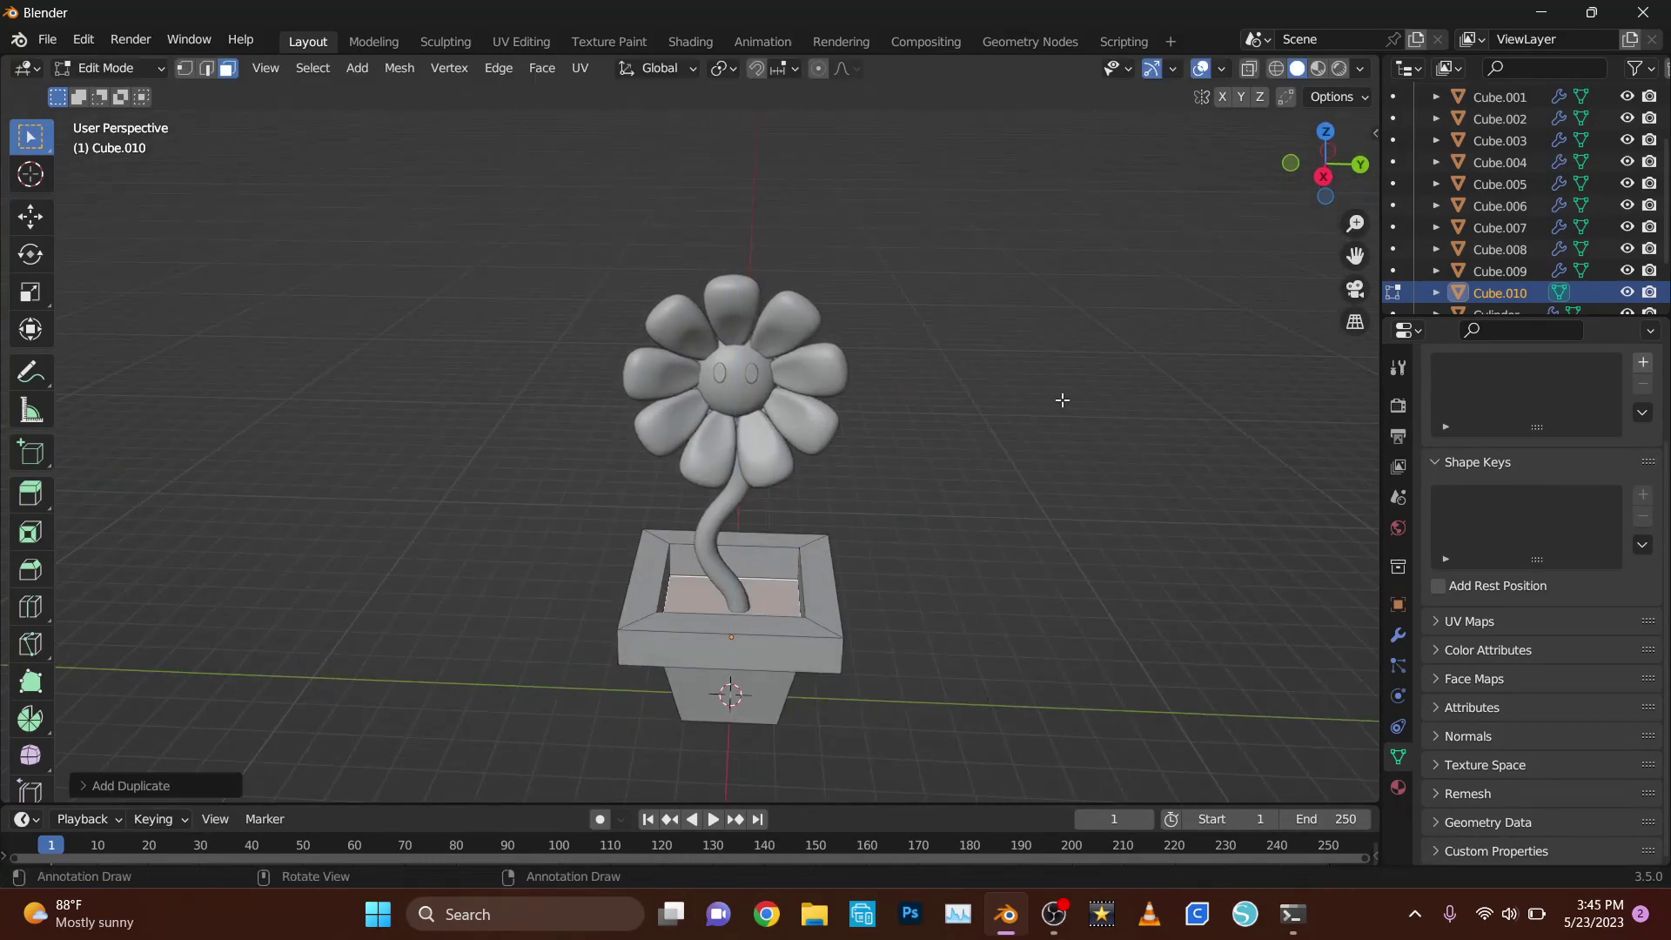
# - Separate the rim into its own object and give the pot a Subdivision Surface modifier
pyautogui.click(105, 68)
pyautogui.press('Tab')
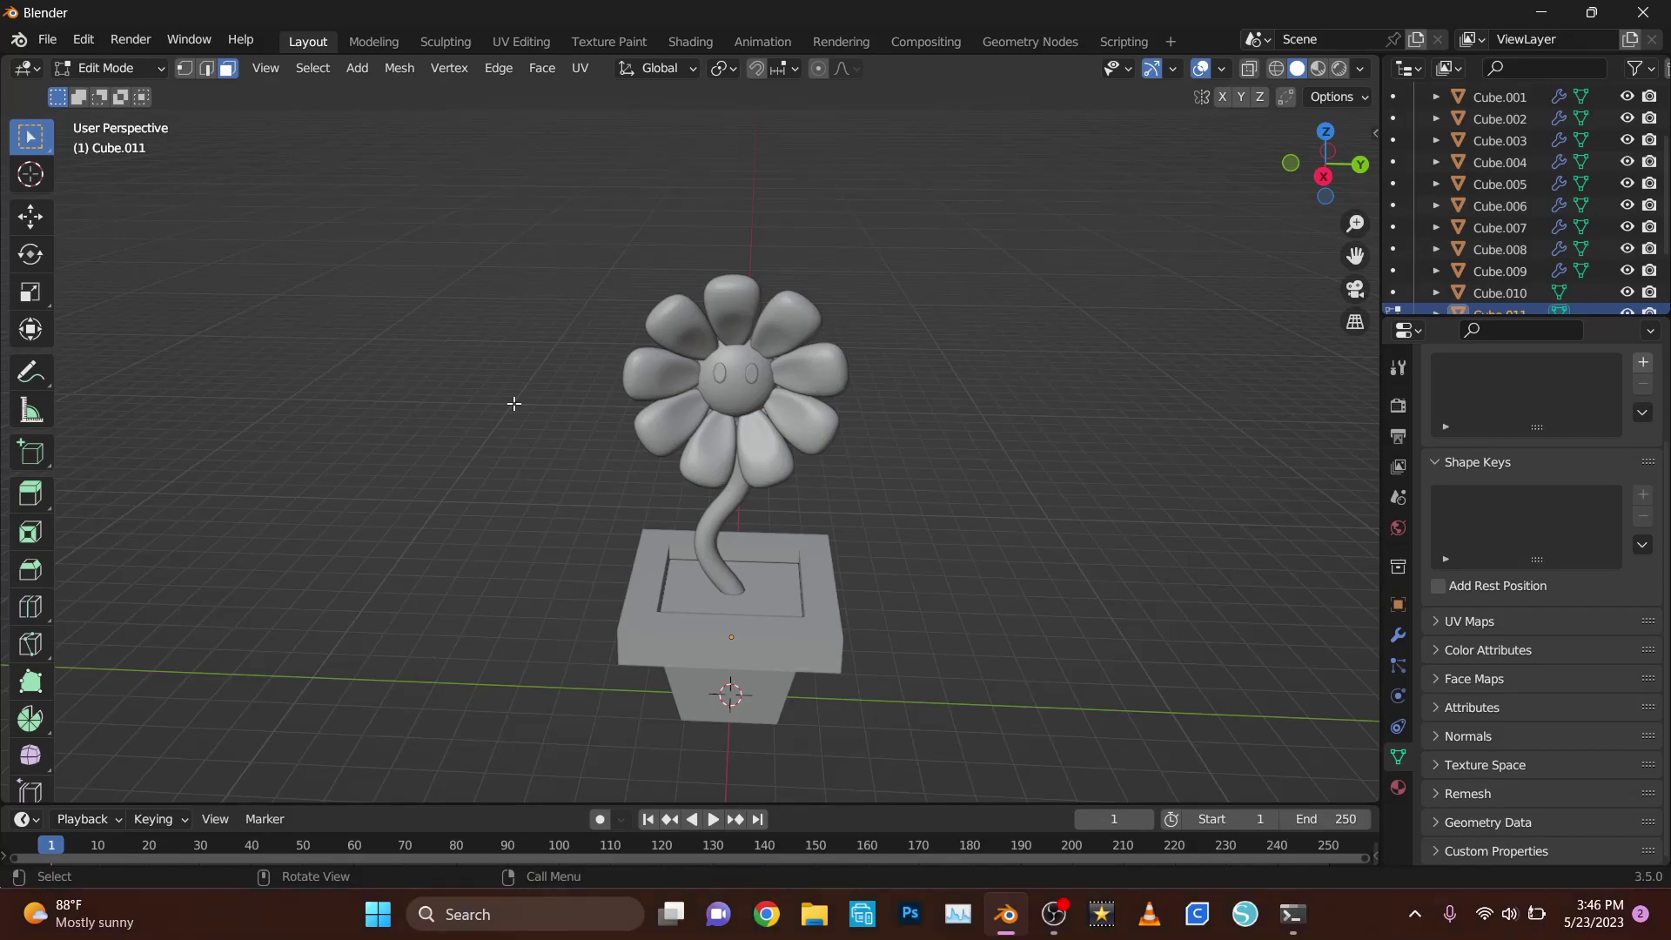
pyautogui.press('Tab')
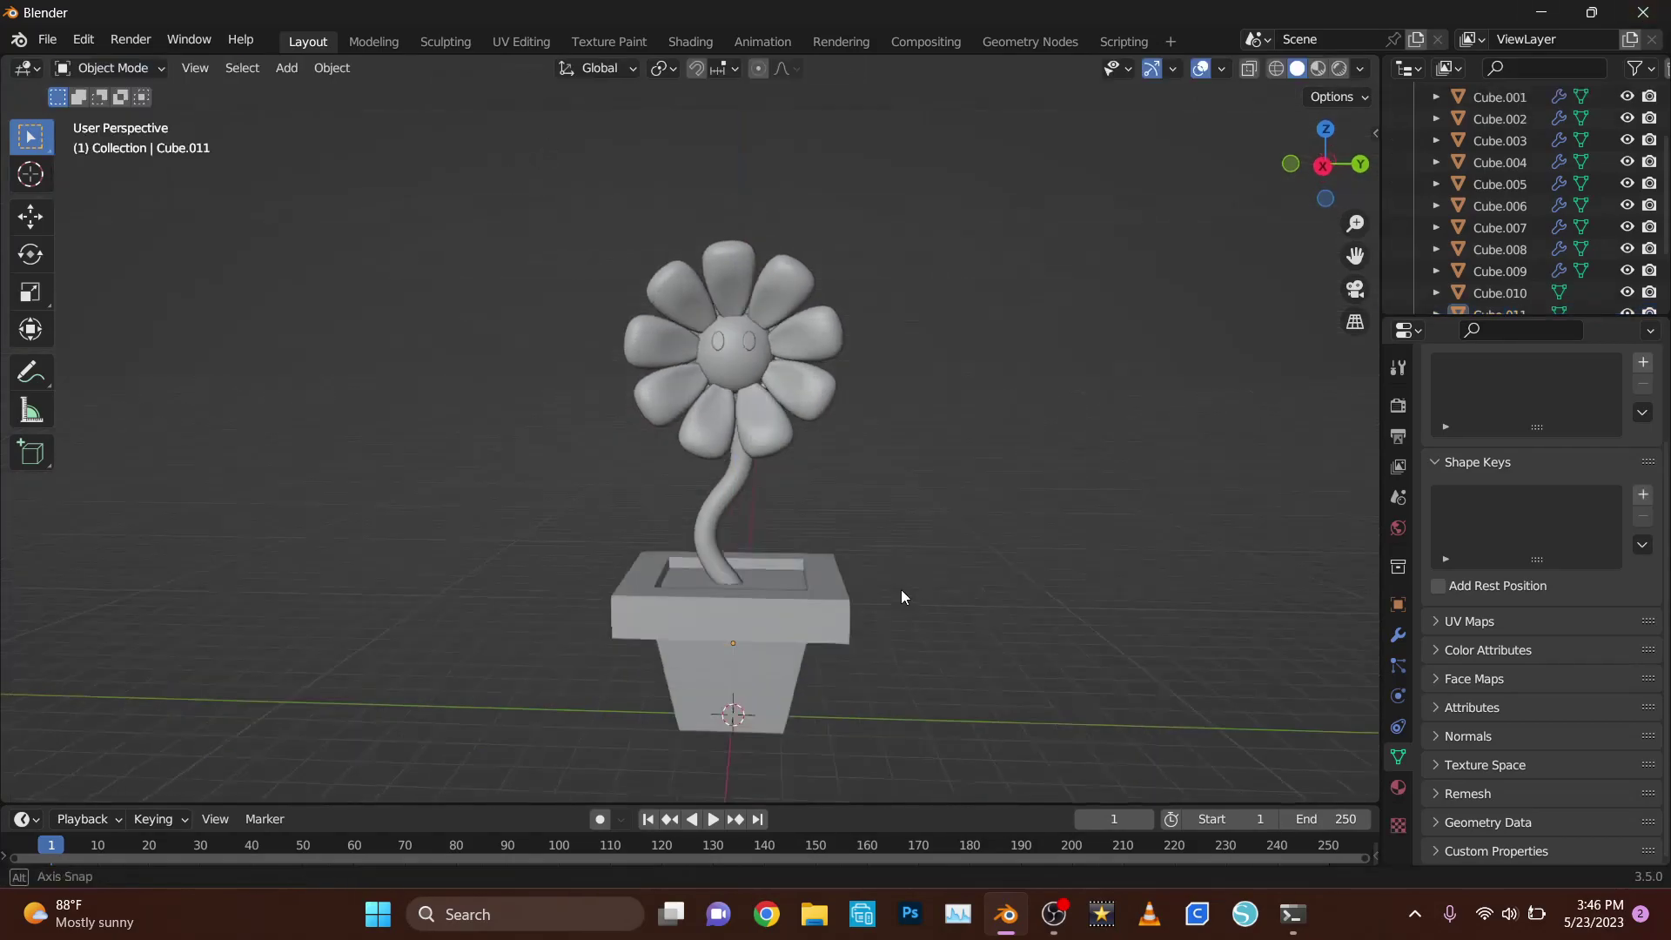
pyautogui.click(731, 610)
pyautogui.click(1398, 635)
pyautogui.click(1541, 401)
pyautogui.click(1218, 641)
# - Add a loop cut to the pot body
pyautogui.press('Tab')
pyautogui.scroll(3, 813, 440)
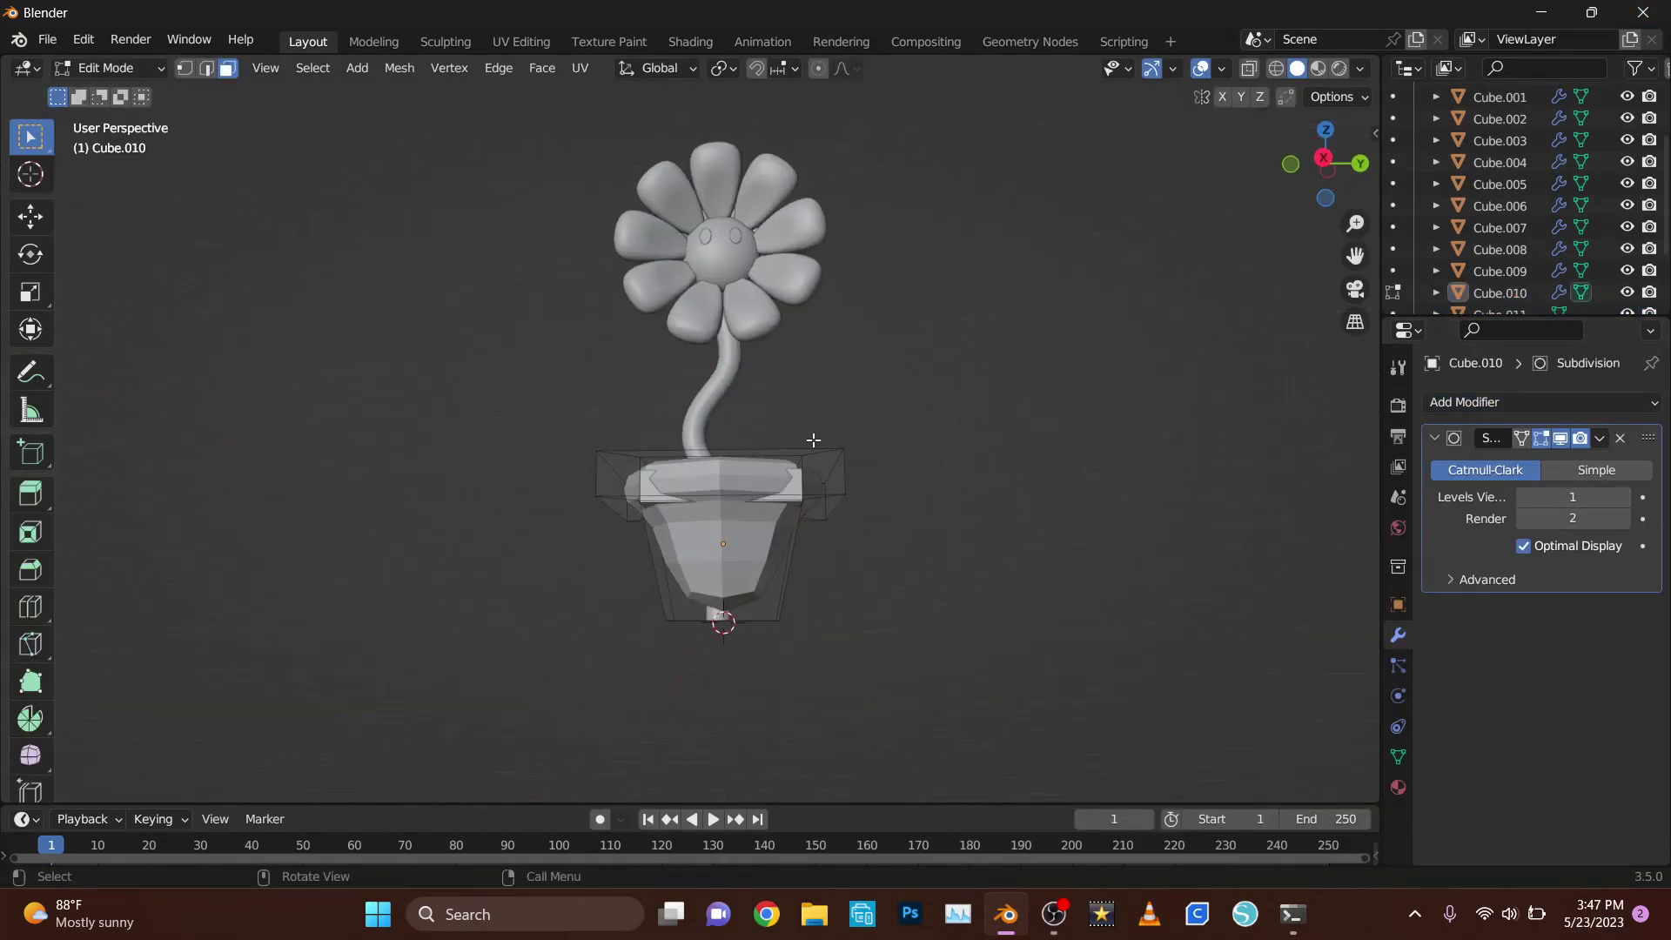
pyautogui.hotkey('ctrl', 'r')
pyautogui.click(869, 568)
pyautogui.moveTo(868, 568); pyautogui.dragTo(954, 644, button='middle')
# - Add a Subdivision Surface modifier to the rim and tighten it with a loop cut
pyautogui.click(1541, 402)
pyautogui.click(1230, 735)
pyautogui.click(105, 68)
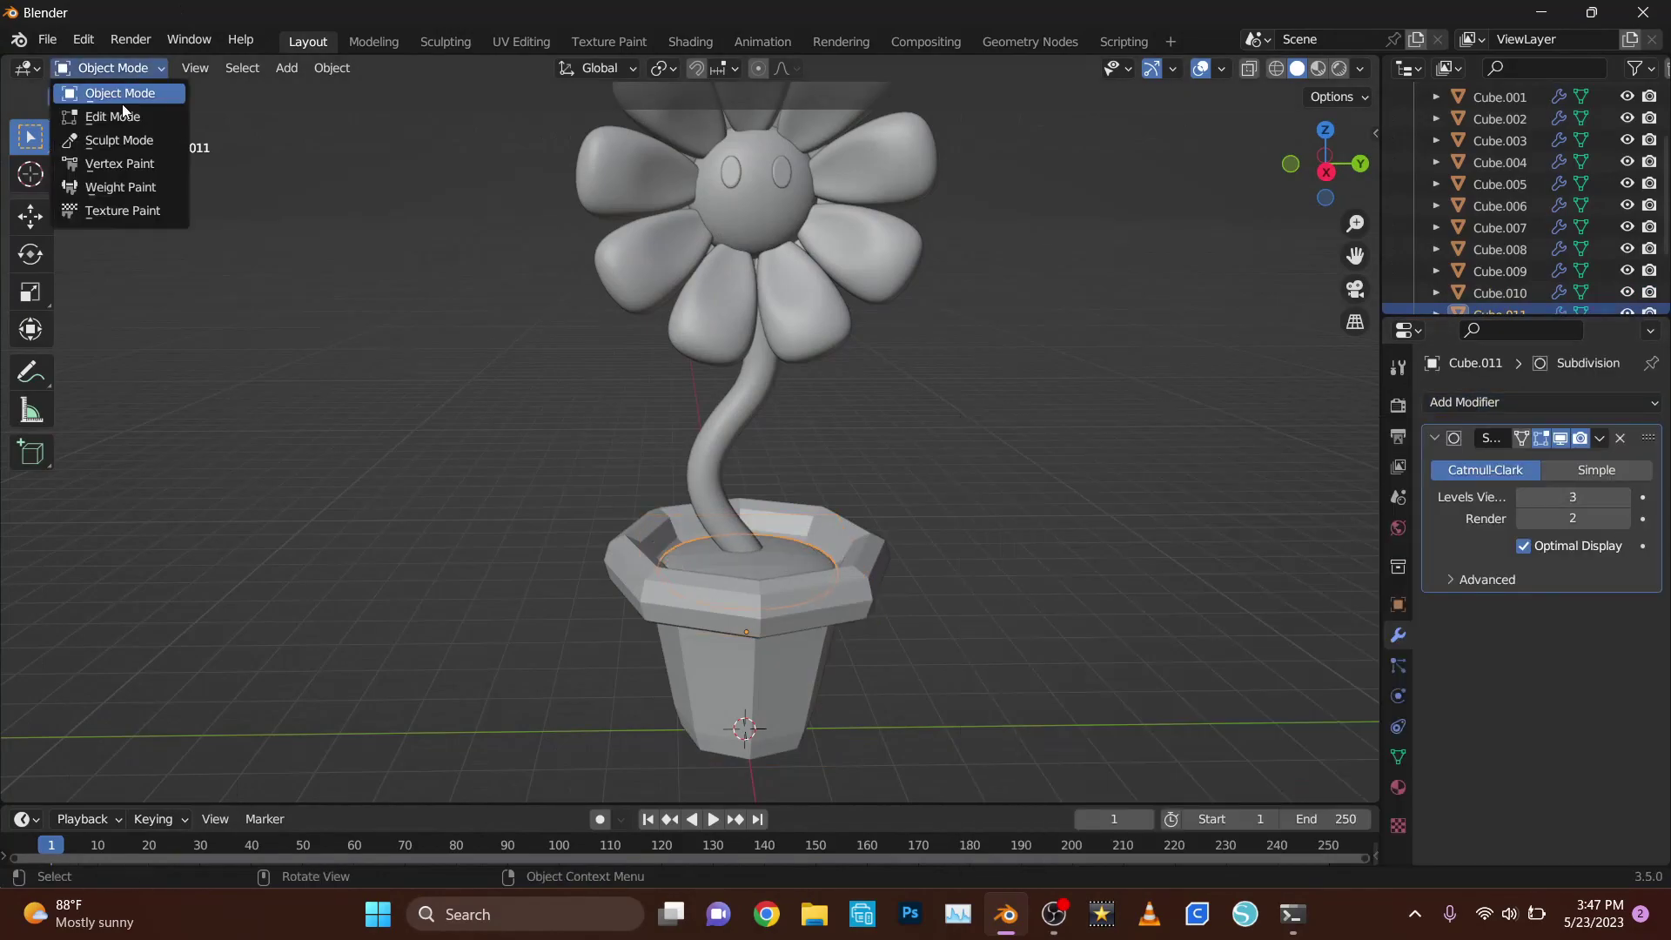
pyautogui.click(100, 116)
pyautogui.hotkey('ctrl', 'r')
pyautogui.click(896, 536)
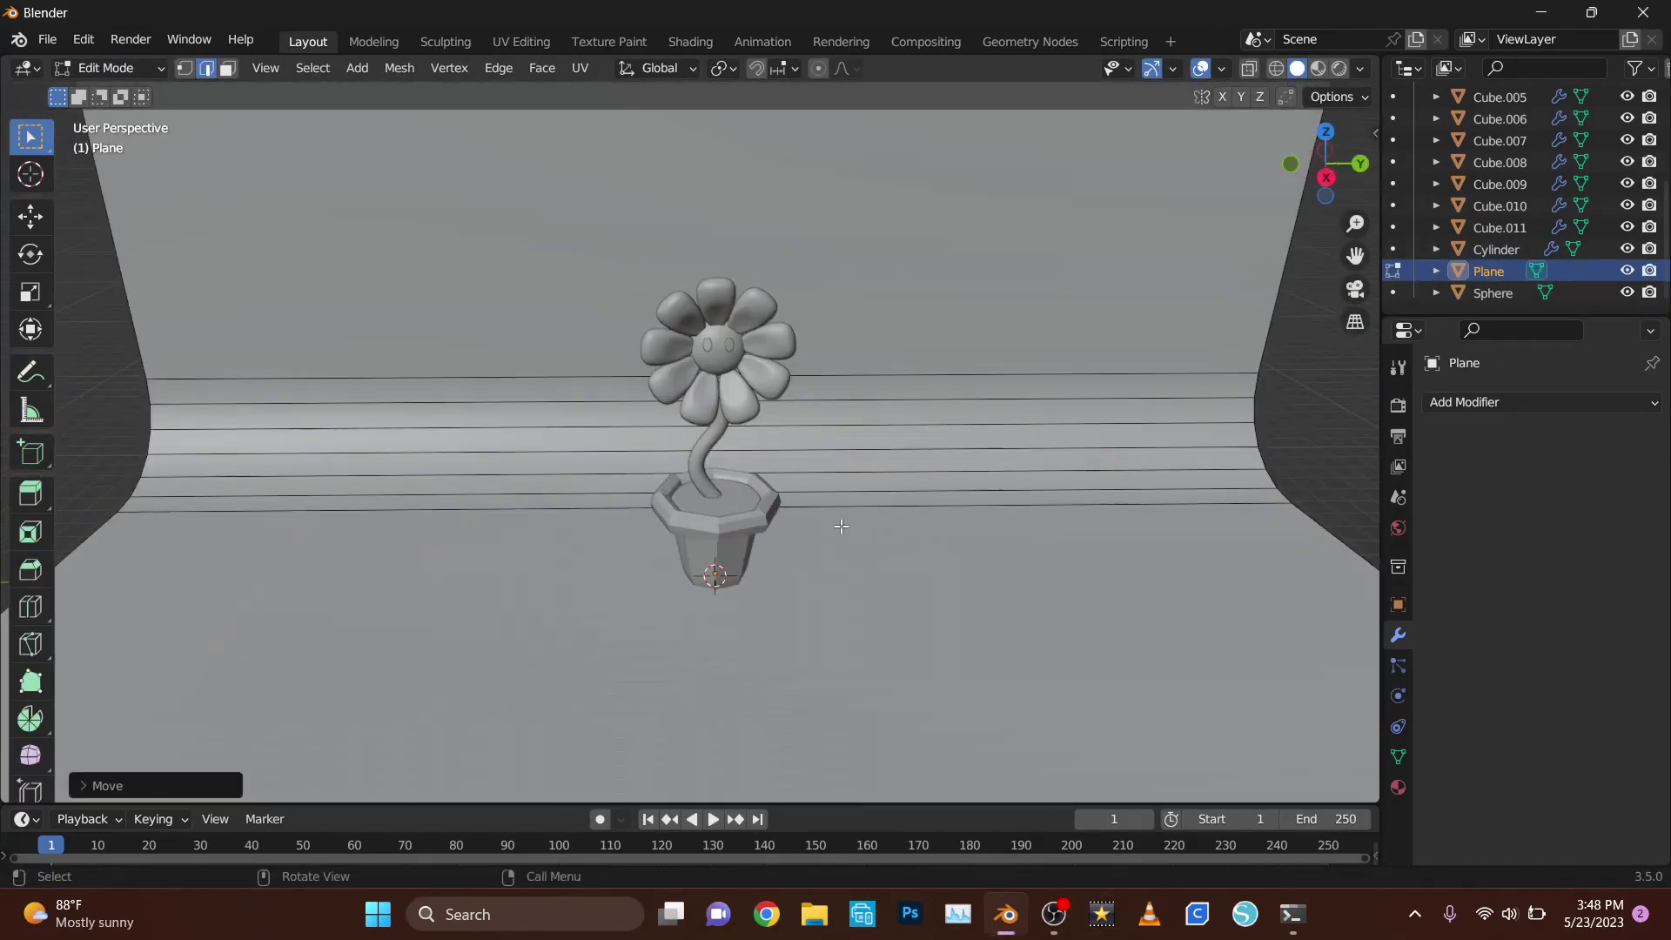
# - Hide the backdrop, add a new plane, and isolate it in local view
pyautogui.click(1627, 270)
pyautogui.hotkey('shift', 'a')
pyautogui.click(1079, 428)
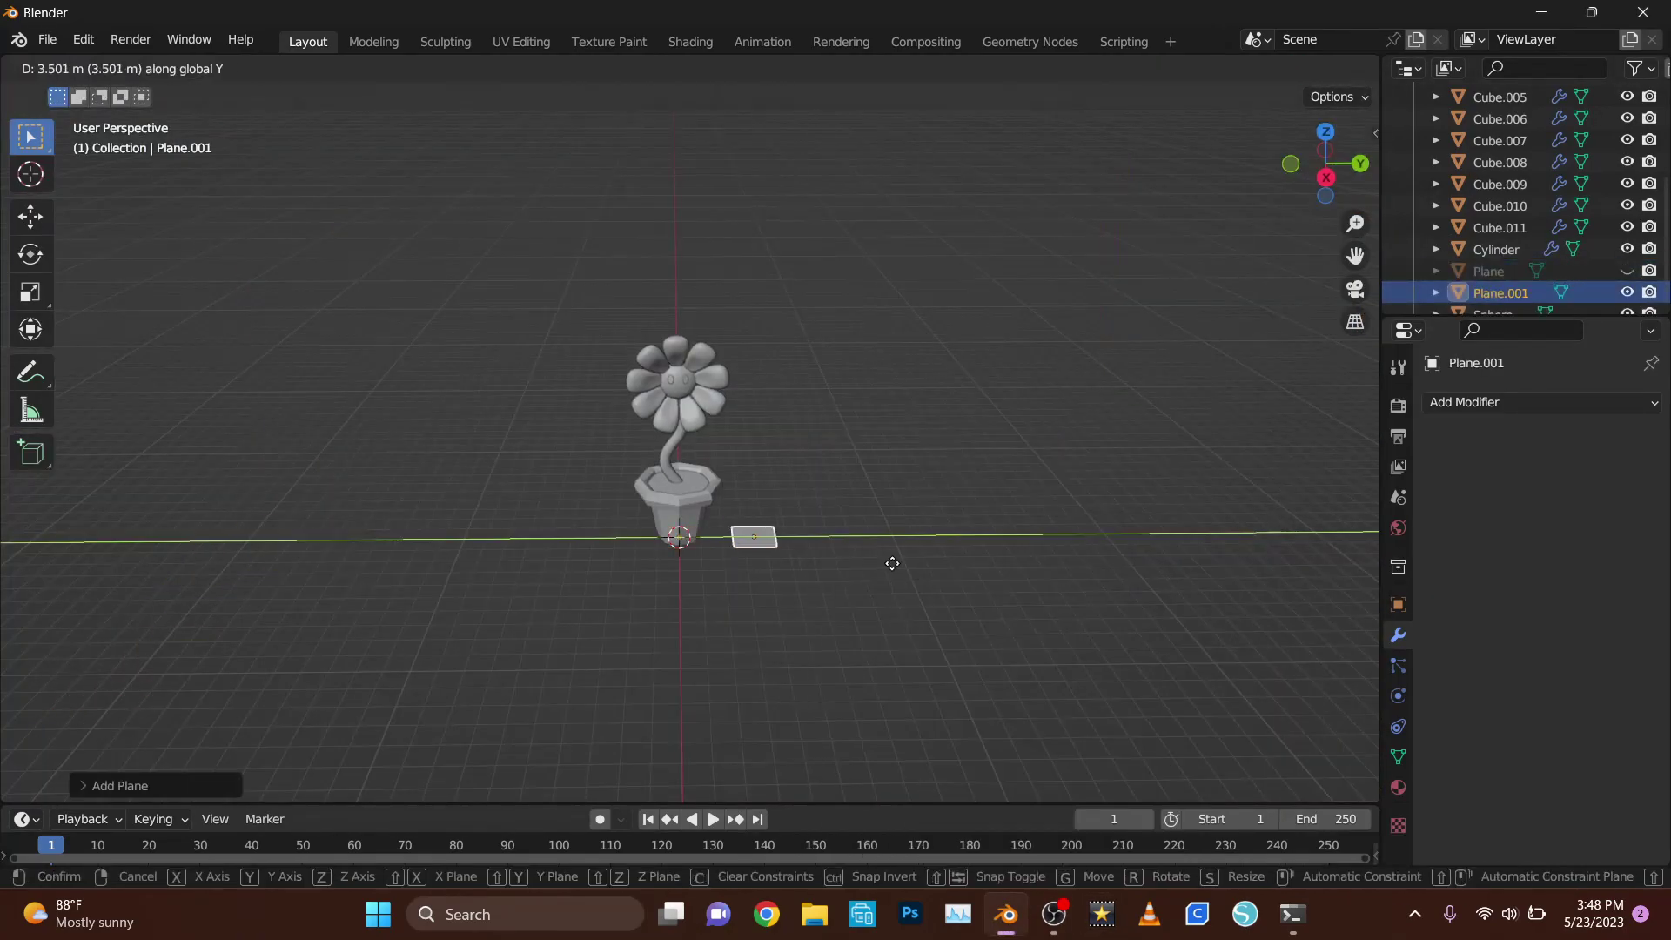
pyautogui.press('KP_Divide')
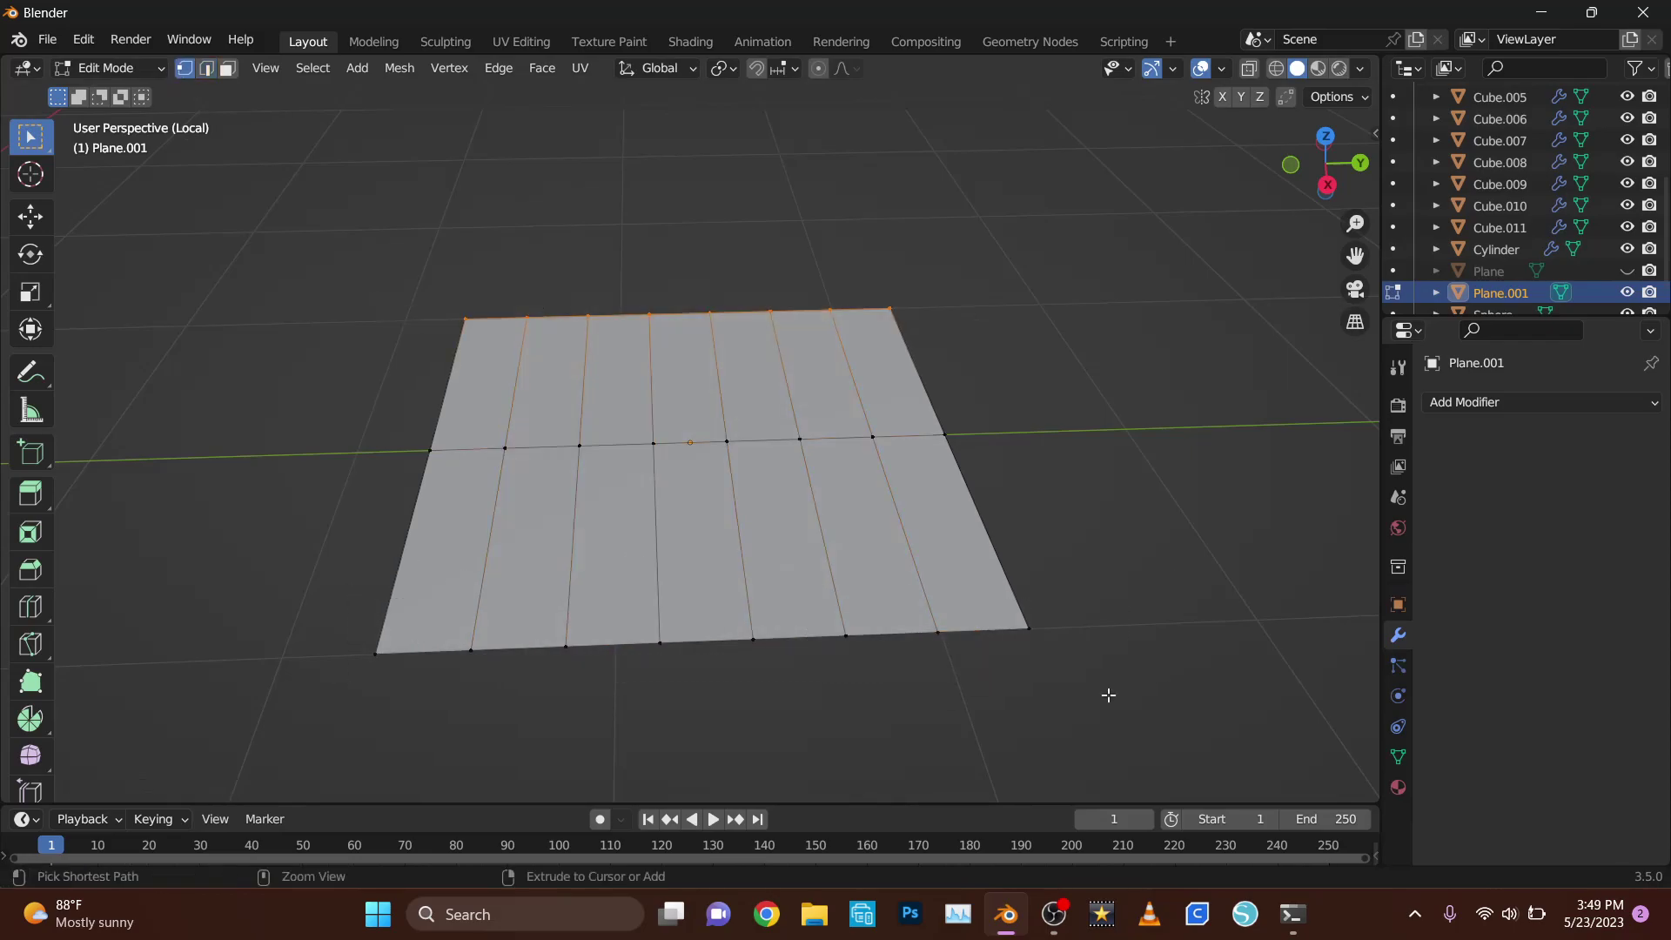
# - Move the plane's outer edges along Y to bend it into a chevron
pyautogui.moveTo(1108, 695)
pyautogui.mouseDown(button='middle')
pyautogui.moveTo(810, 693)
pyautogui.moveTo(978, 469)
pyautogui.moveTo(952, 379)
pyautogui.mouseUp(button='middle')
pyautogui.press('g')
pyautogui.press('y')
pyautogui.click(956, 475)
pyautogui.press('Escape')
pyautogui.scroll(3, 715, 685)
# - Add edge loops, pull the leaf tips along Y, and apply Subdivision Surface smoothing
pyautogui.hotkey('ctrl', 'r')
pyautogui.press('Escape')
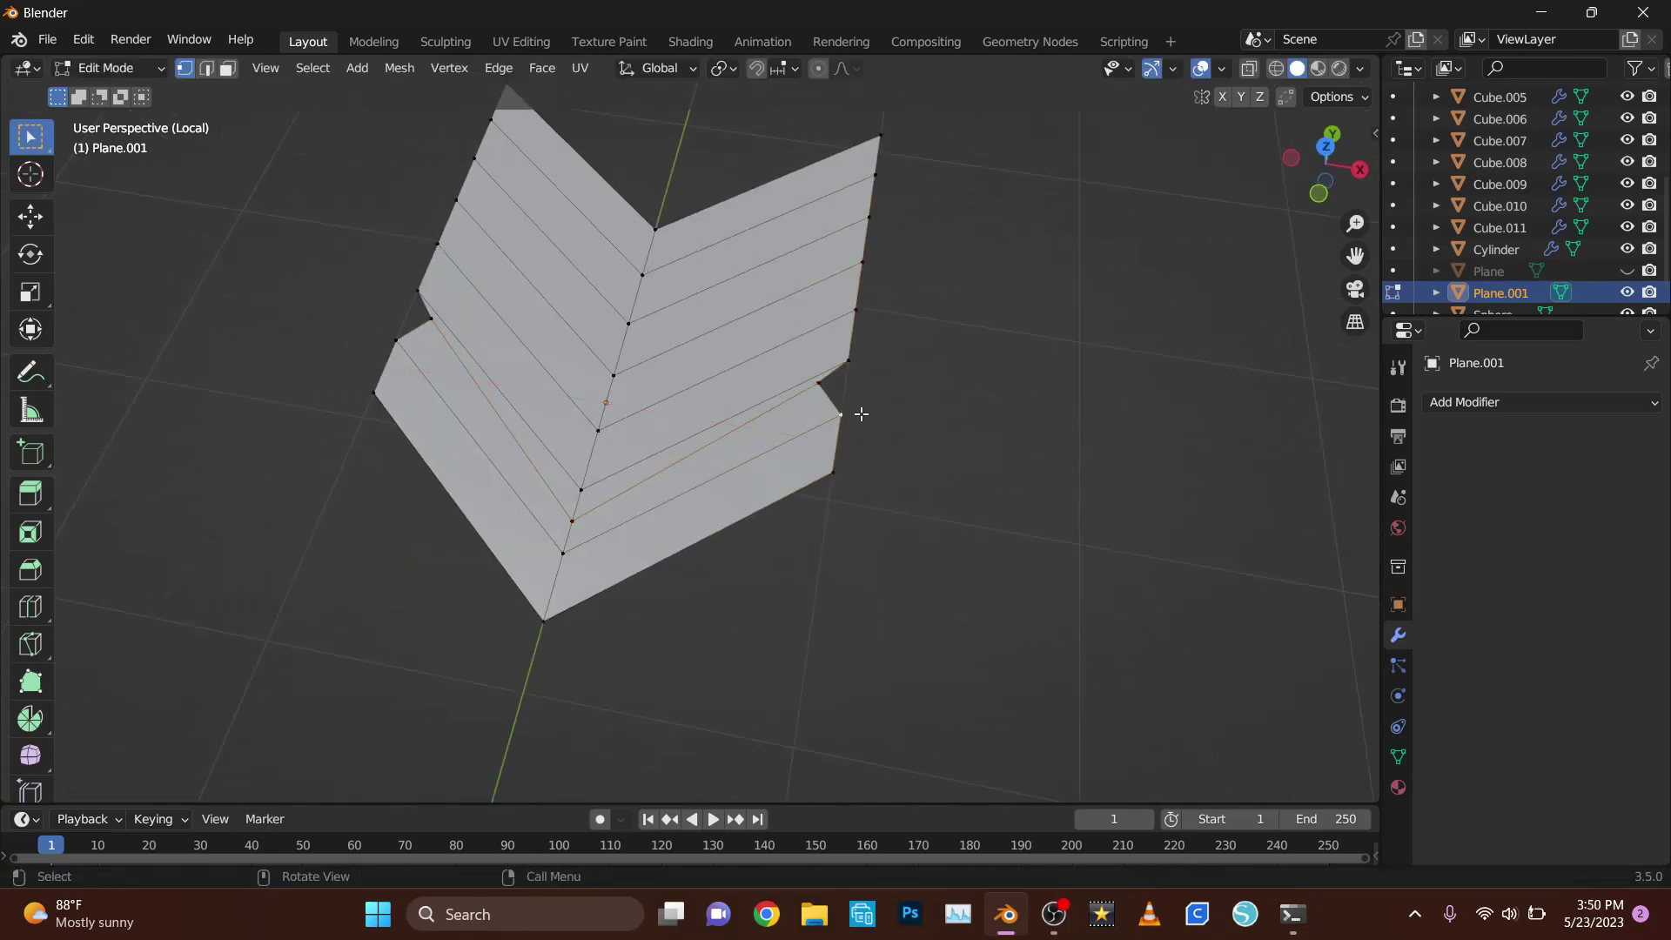
pyautogui.press('Escape')
pyautogui.moveTo(914, 375); pyautogui.dragTo(682, 566, button='middle')
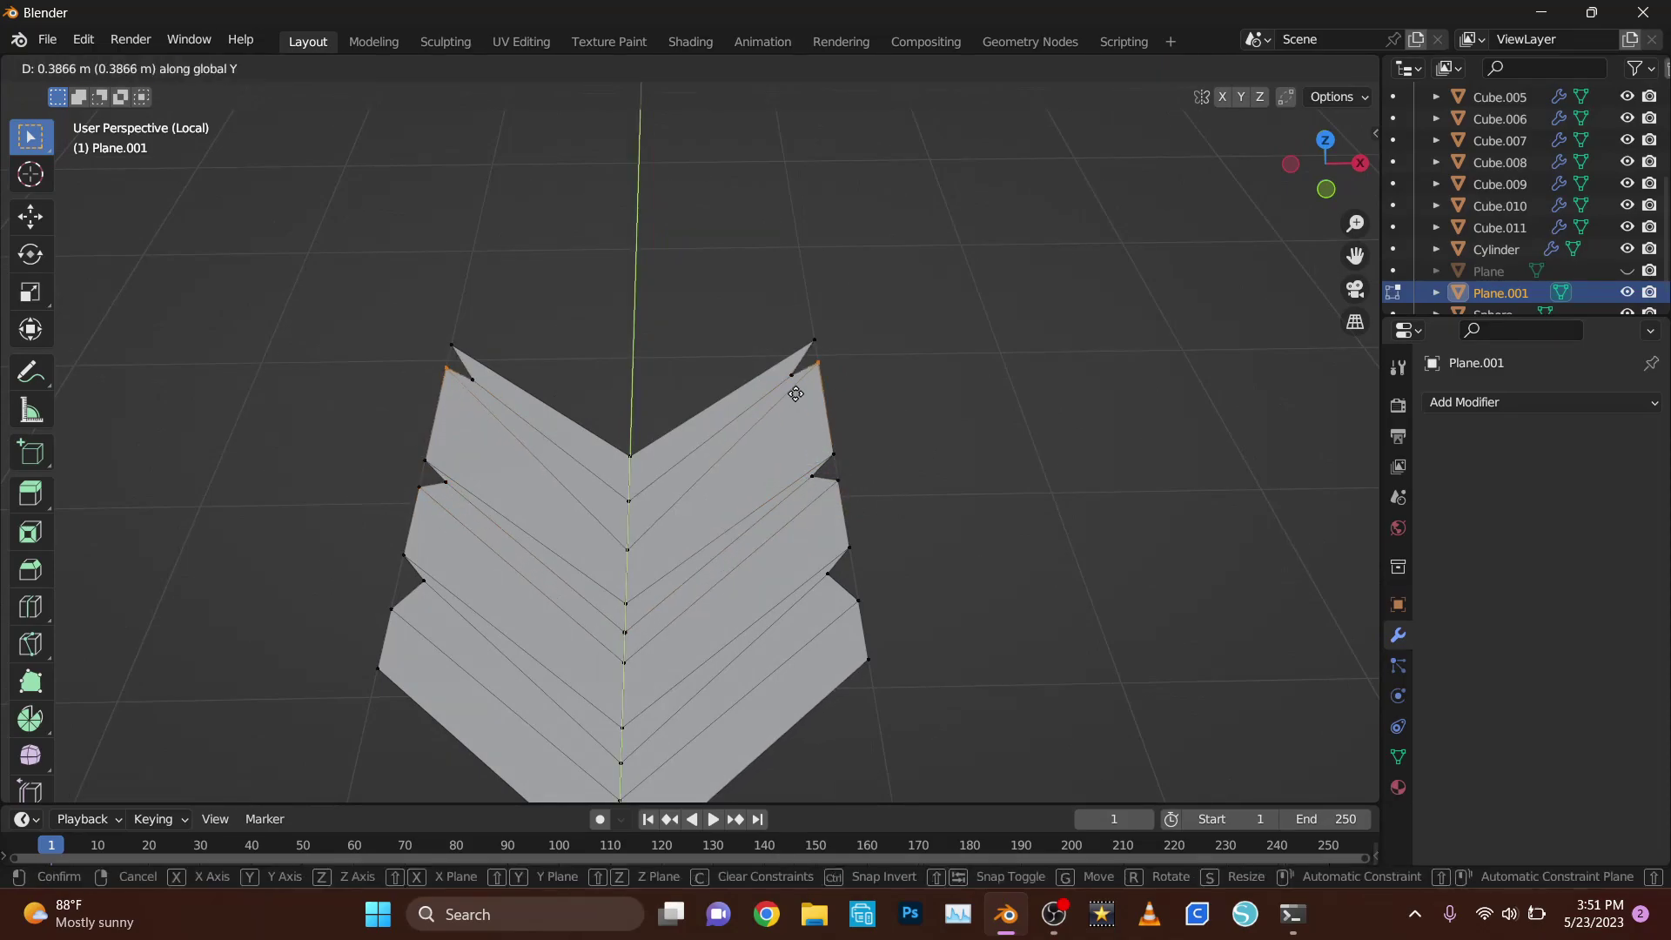
pyautogui.press('Escape')
pyautogui.moveTo(795, 394); pyautogui.dragTo(662, 487, button='middle')
pyautogui.hotkey('ctrl', '2')
# - Confirm the leaf's Y move and inspect it from several angles in edge mode
pyautogui.click(767, 449)
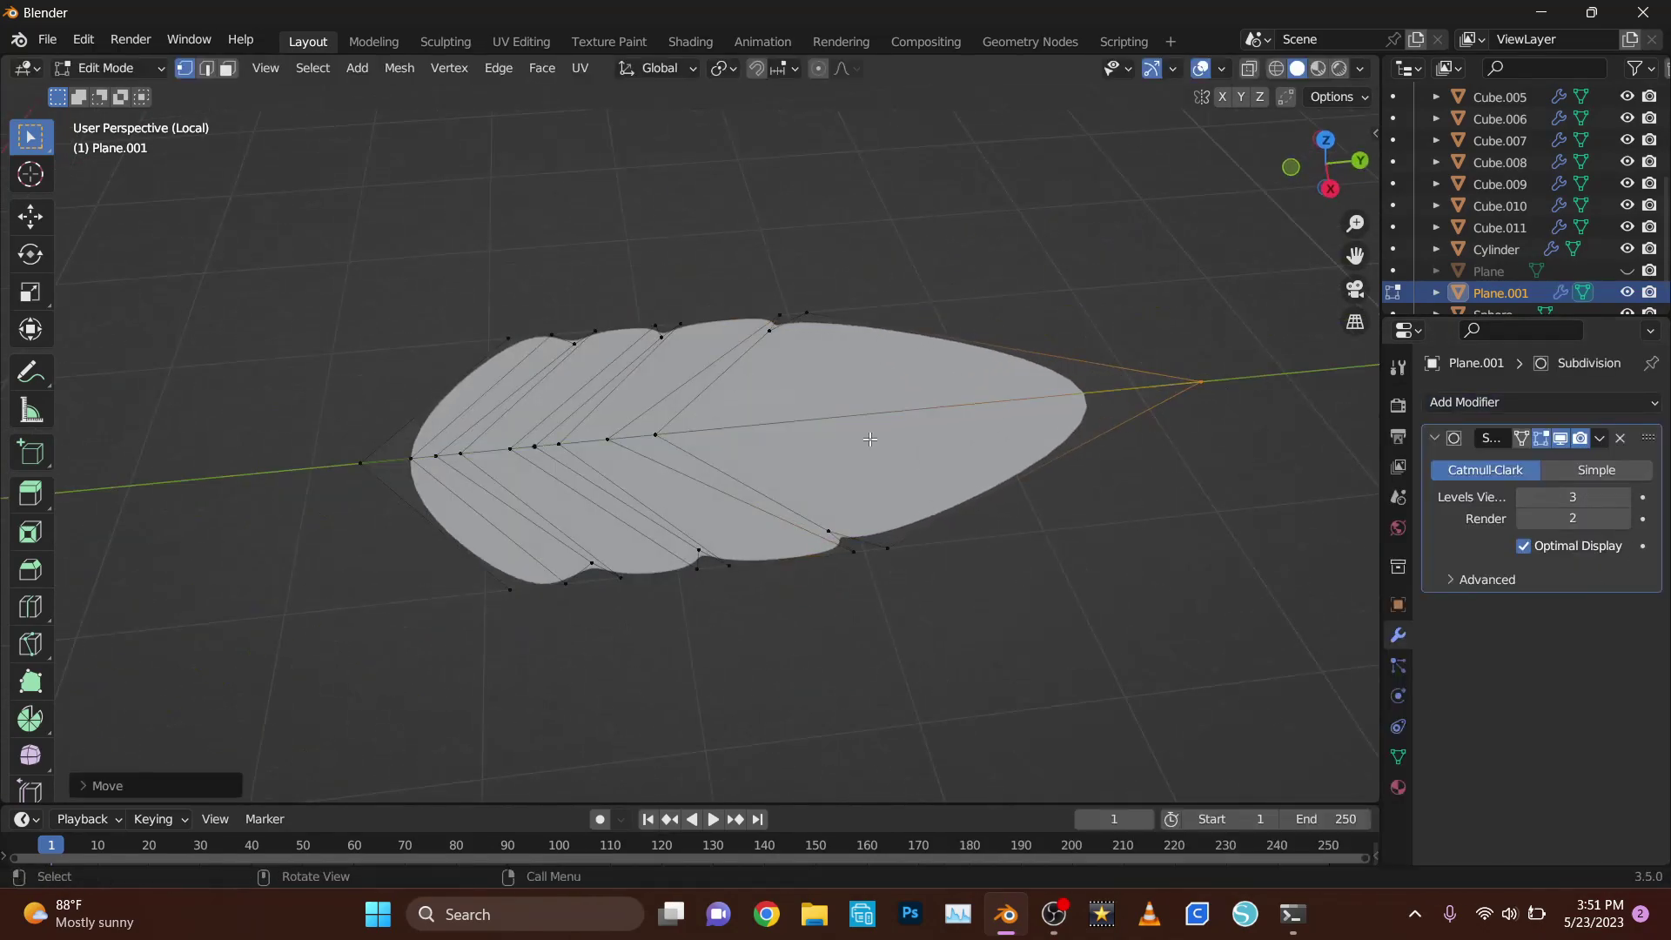
pyautogui.moveTo(767, 449); pyautogui.dragTo(529, 362, button='middle')
pyautogui.moveTo(766, 362); pyautogui.dragTo(411, 488, button='middle')
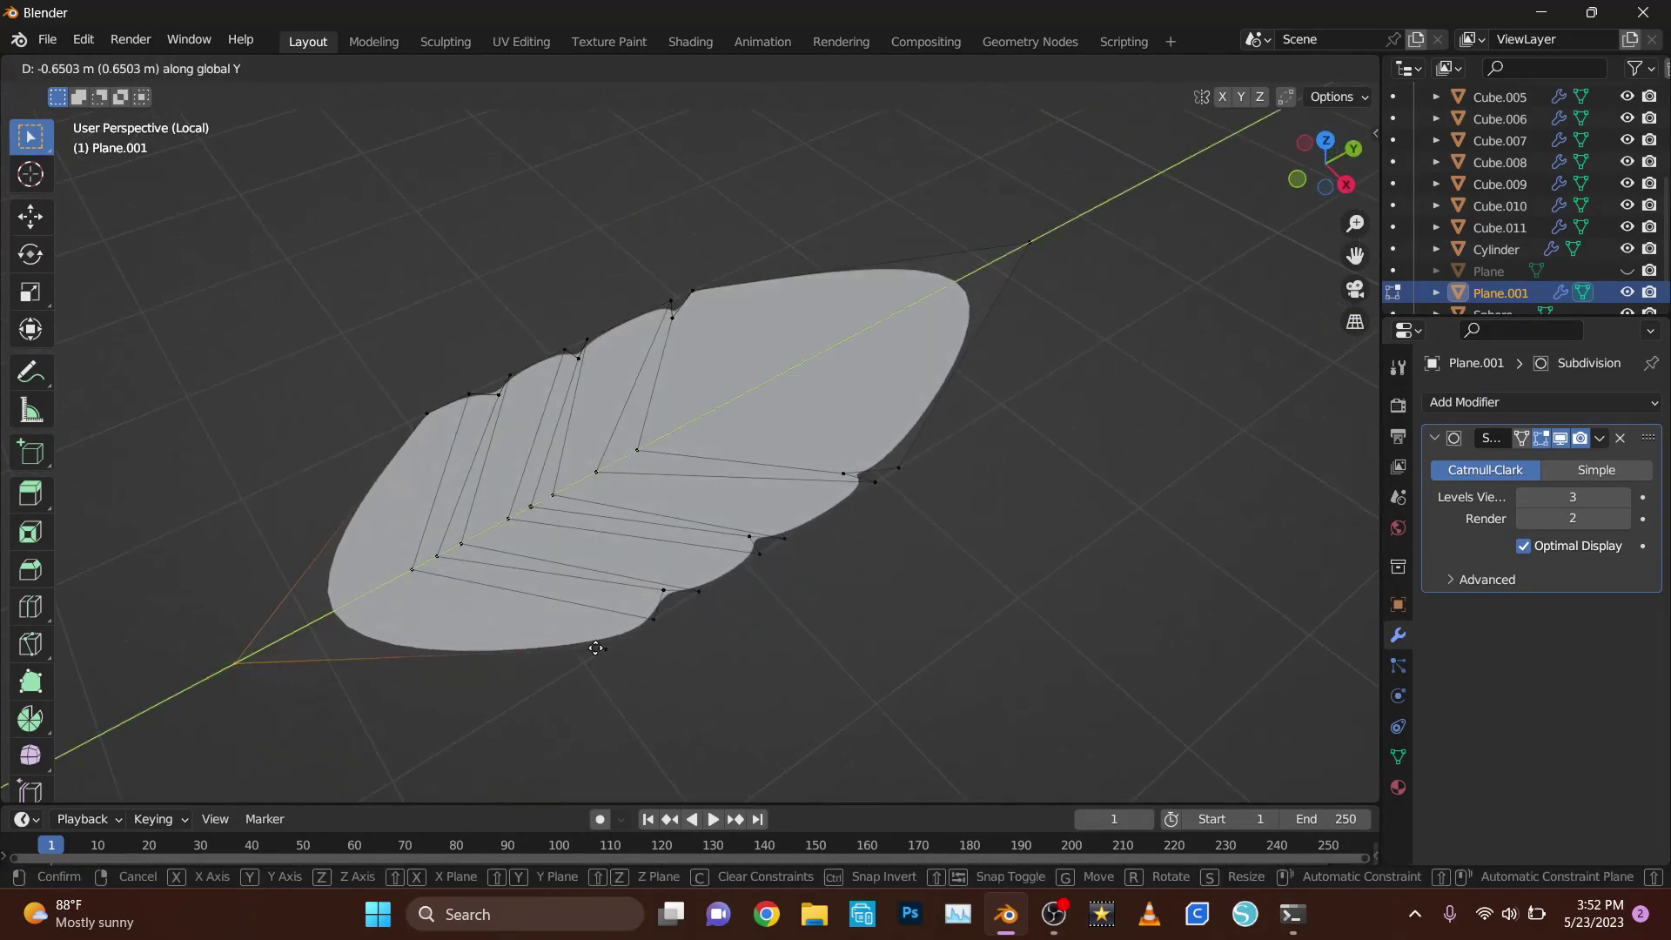
pyautogui.moveTo(852, 616); pyautogui.dragTo(804, 303, button='middle')
pyautogui.press('Tab')
pyautogui.moveTo(825, 220)
pyautogui.mouseDown(button='middle')
pyautogui.moveTo(958, 435)
pyautogui.moveTo(1103, 587)
pyautogui.mouseUp(button='middle')
pyautogui.press('Tab')
pyautogui.press('2')
# - Raise the leaf's central midrib along Z to give the blade thickness
pyautogui.hotkey('ctrl', 'r')
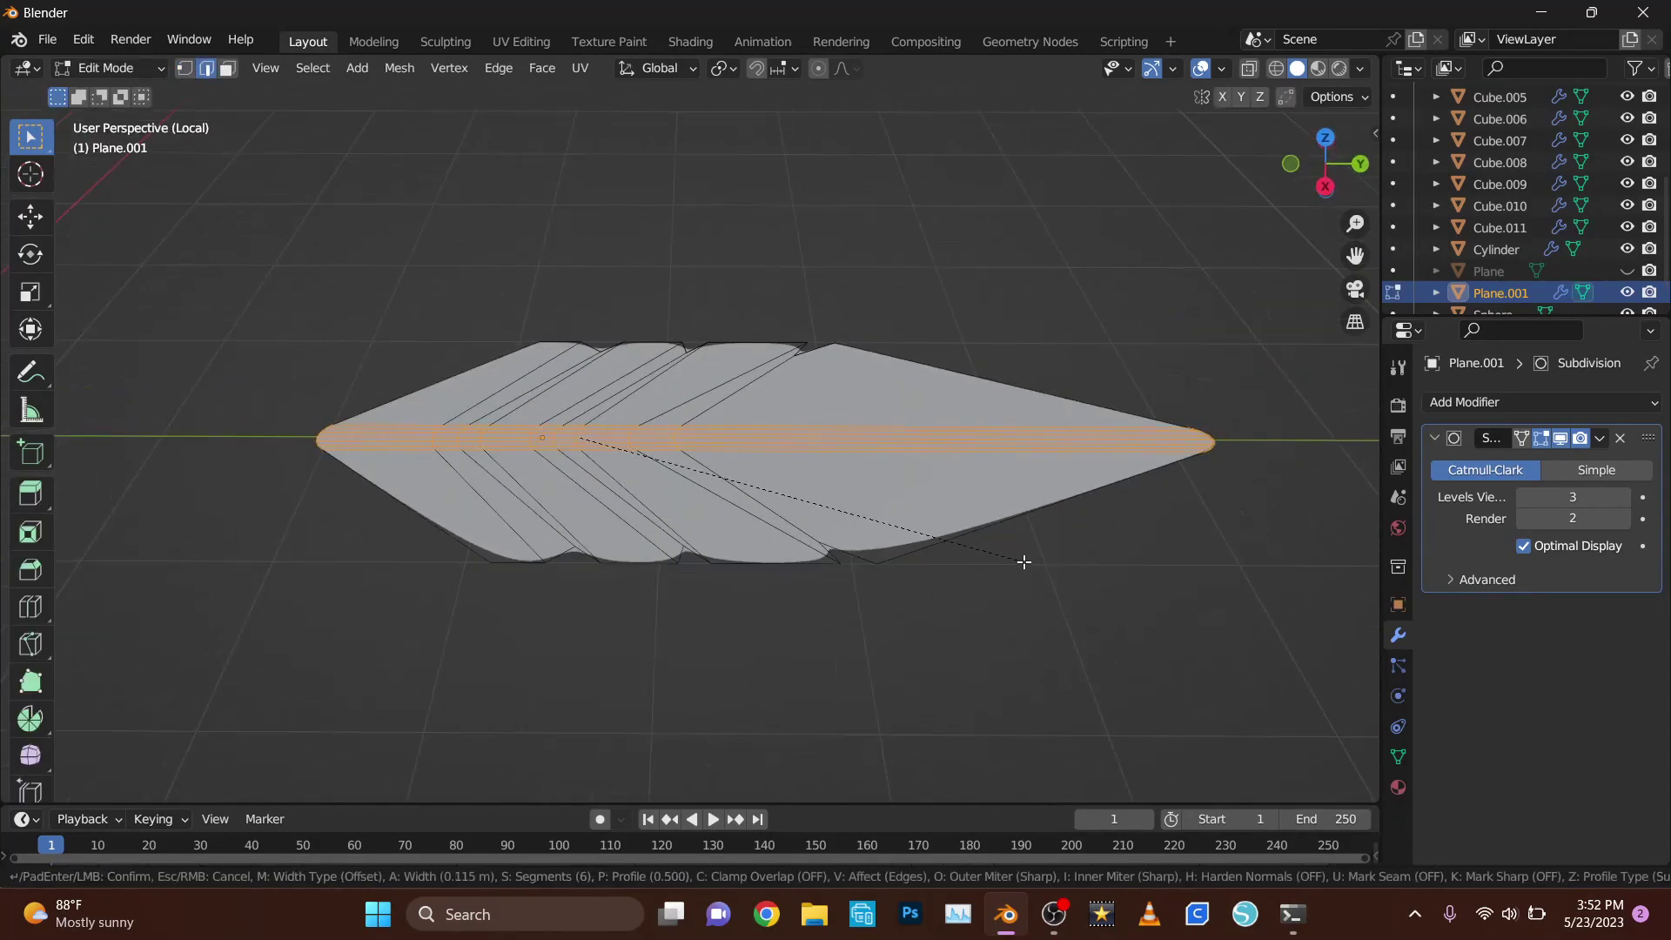
pyautogui.press('Escape')
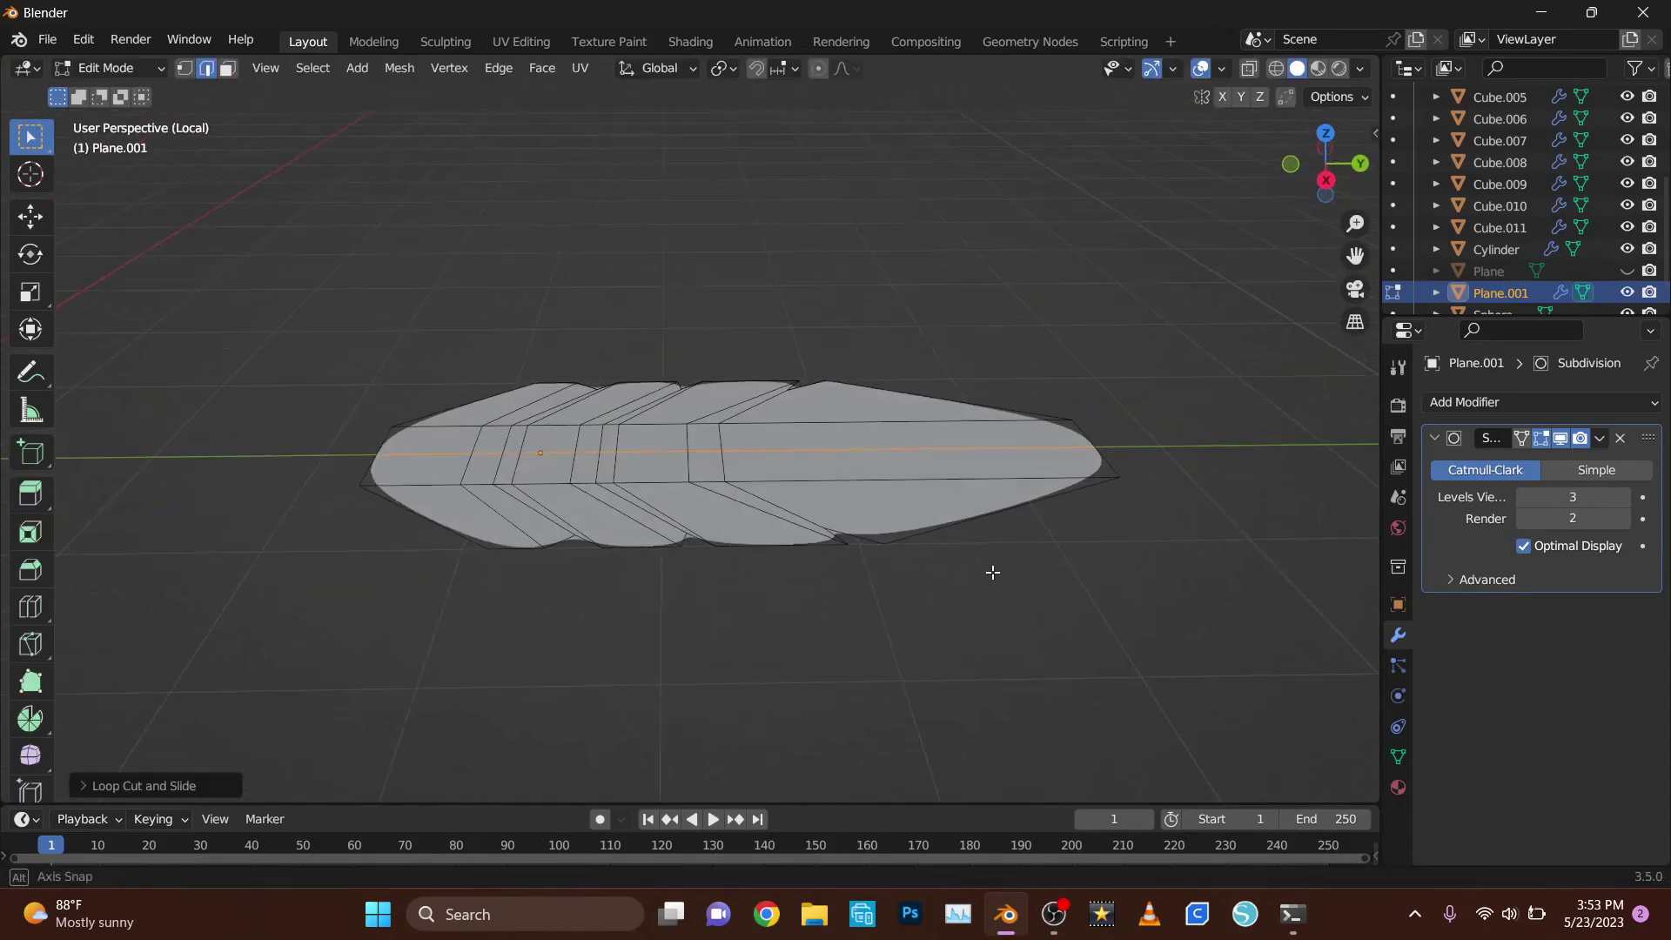
pyautogui.press('g')
pyautogui.press('z')
pyautogui.click(1005, 607)
pyautogui.moveTo(1005, 607)
pyautogui.mouseDown(button='middle')
pyautogui.moveTo(783, 435)
pyautogui.moveTo(103, 64)
pyautogui.moveTo(626, 399)
pyautogui.moveTo(679, 295)
pyautogui.mouseUp(button='middle')
pyautogui.press('Tab')
pyautogui.press('Tab')
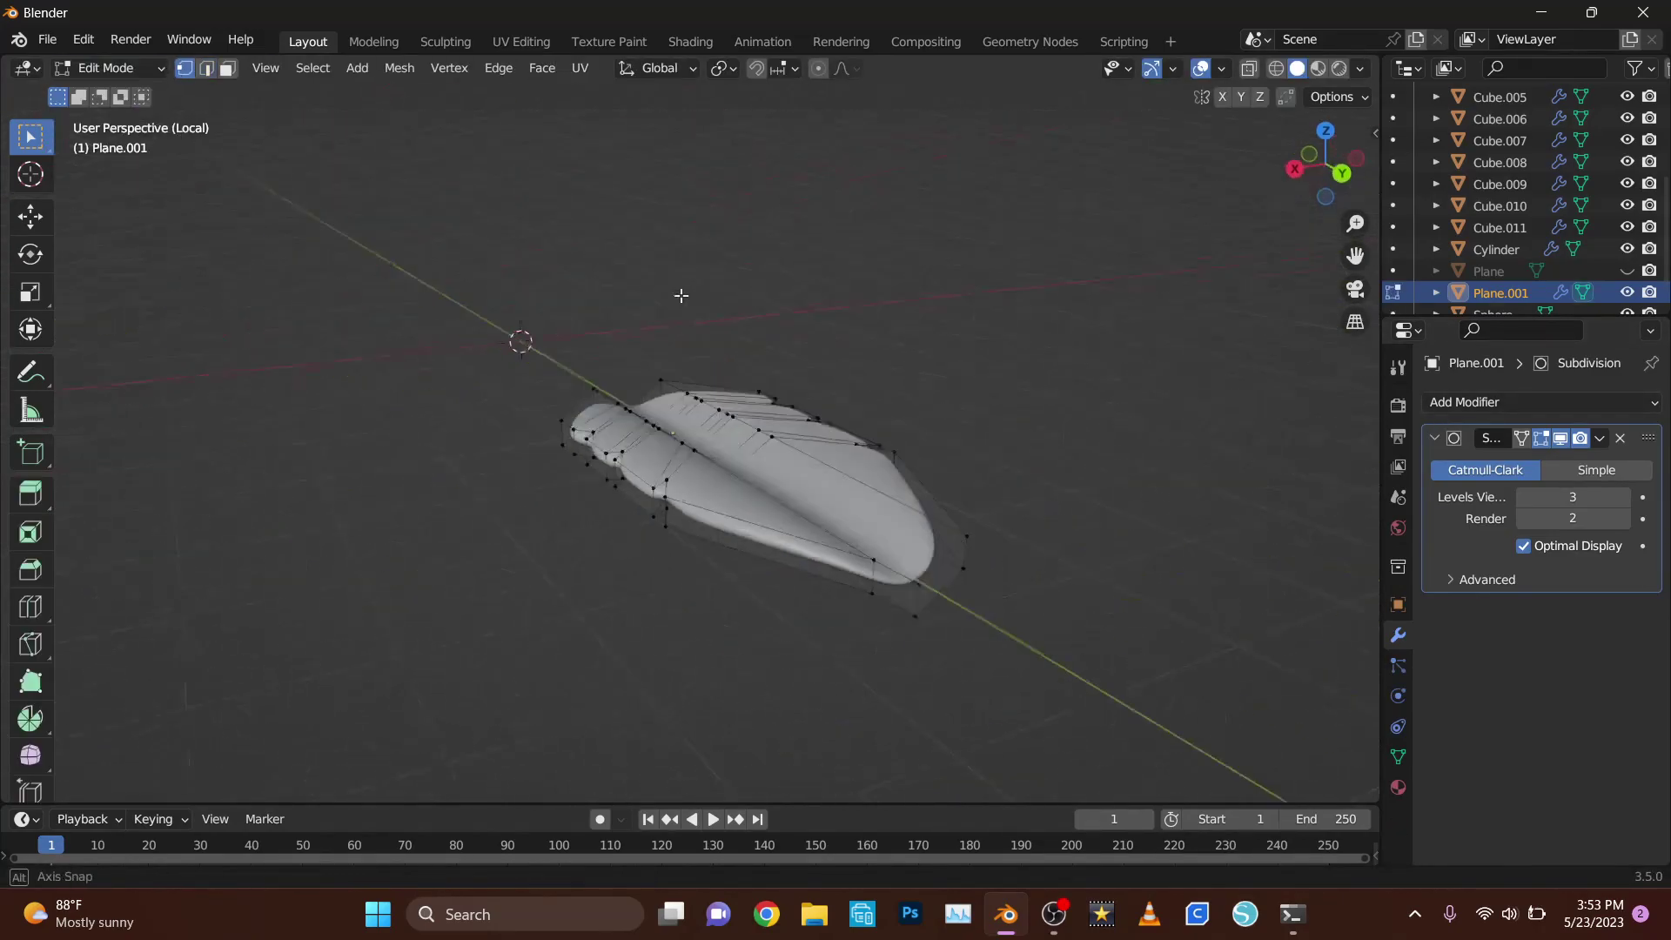
pyautogui.press('g')
pyautogui.press('x')
pyautogui.press('Escape')
# - Slide and scale the leaf's edge loops into a feather-like blade shape
pyautogui.moveTo(1052, 582)
pyautogui.mouseDown(button='middle')
pyautogui.moveTo(932, 627)
pyautogui.moveTo(343, 607)
pyautogui.moveTo(552, 581)
pyautogui.moveTo(784, 609)
pyautogui.mouseUp(button='middle')
pyautogui.press('g')
pyautogui.press('g')
pyautogui.press('2')
pyautogui.keyDown('shift'); pyautogui.click(480, 606); pyautogui.keyUp('shift')
pyautogui.press('s')
pyautogui.click(531, 627)
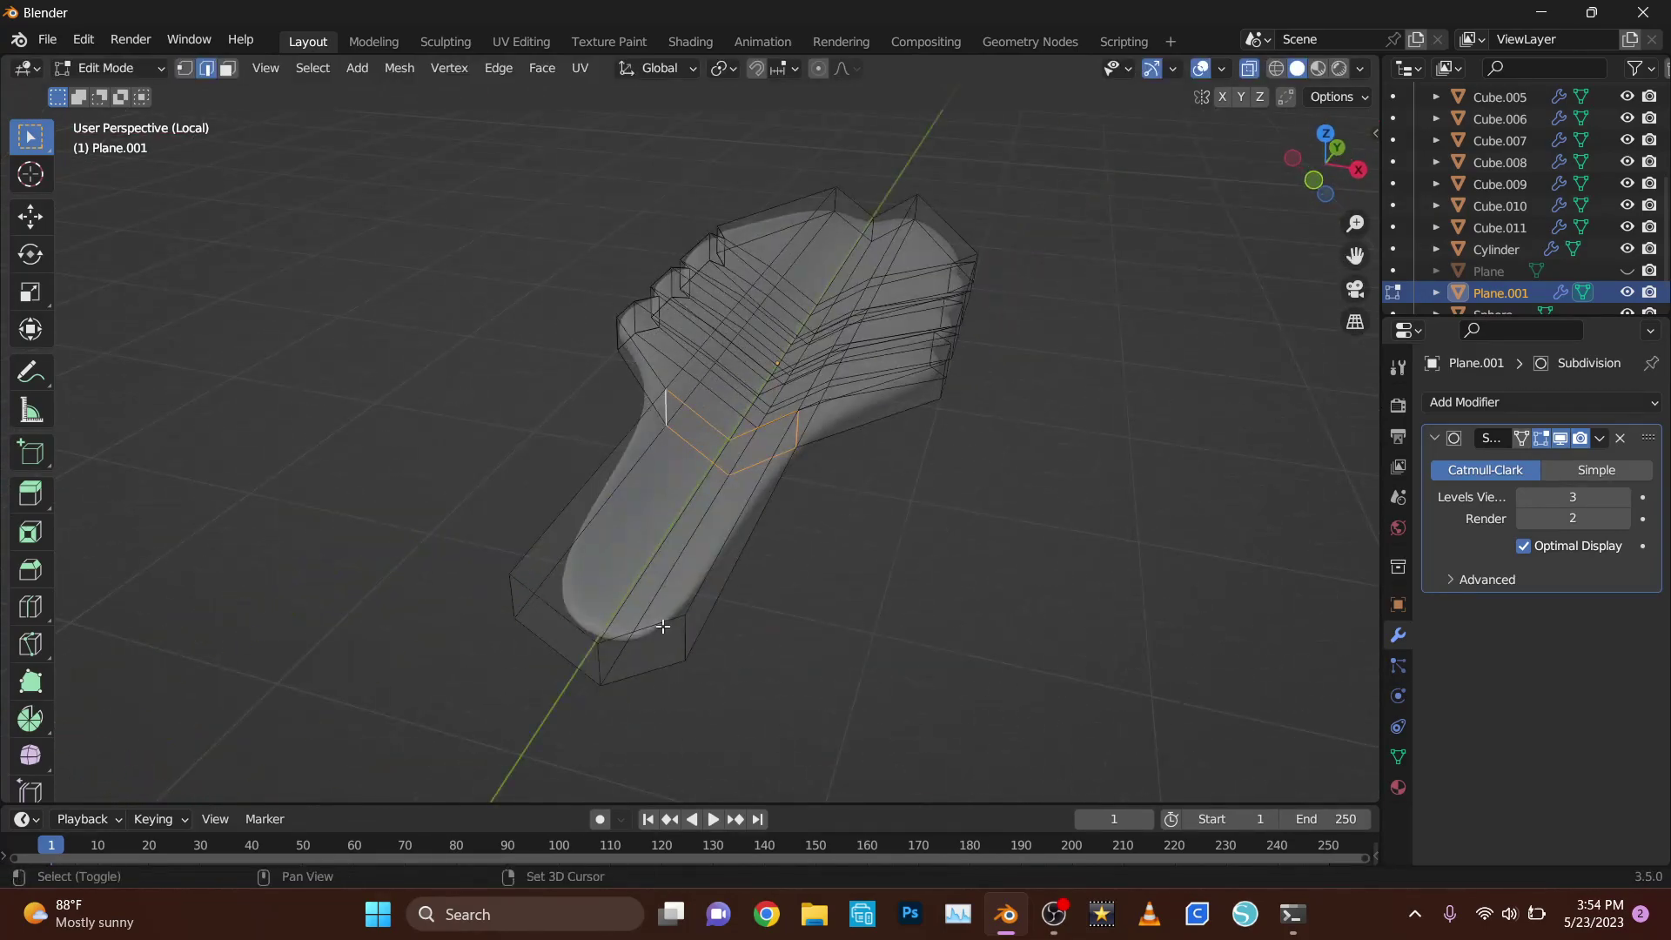
pyautogui.press('s')
pyautogui.click(874, 654)
# - Narrow the stalk-end loop, then leave edit mode and the isolated view
pyautogui.press('s')
pyautogui.click(873, 522)
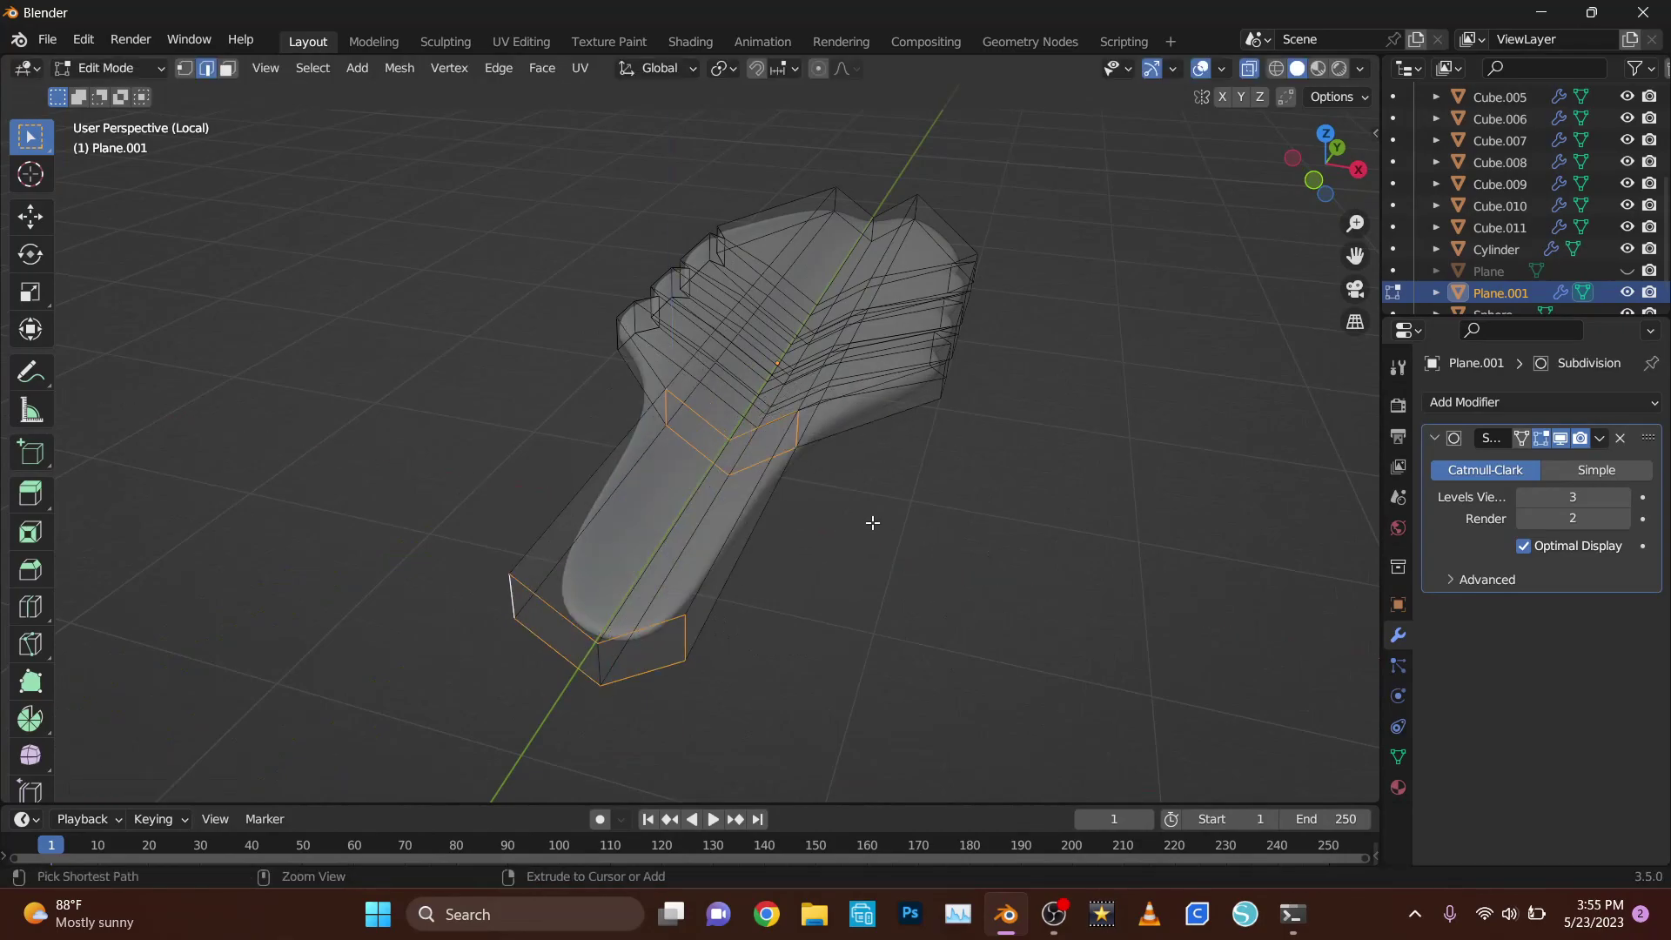
pyautogui.press('s')
pyautogui.click(957, 566)
pyautogui.moveTo(821, 649); pyautogui.dragTo(1008, 497, button='middle')
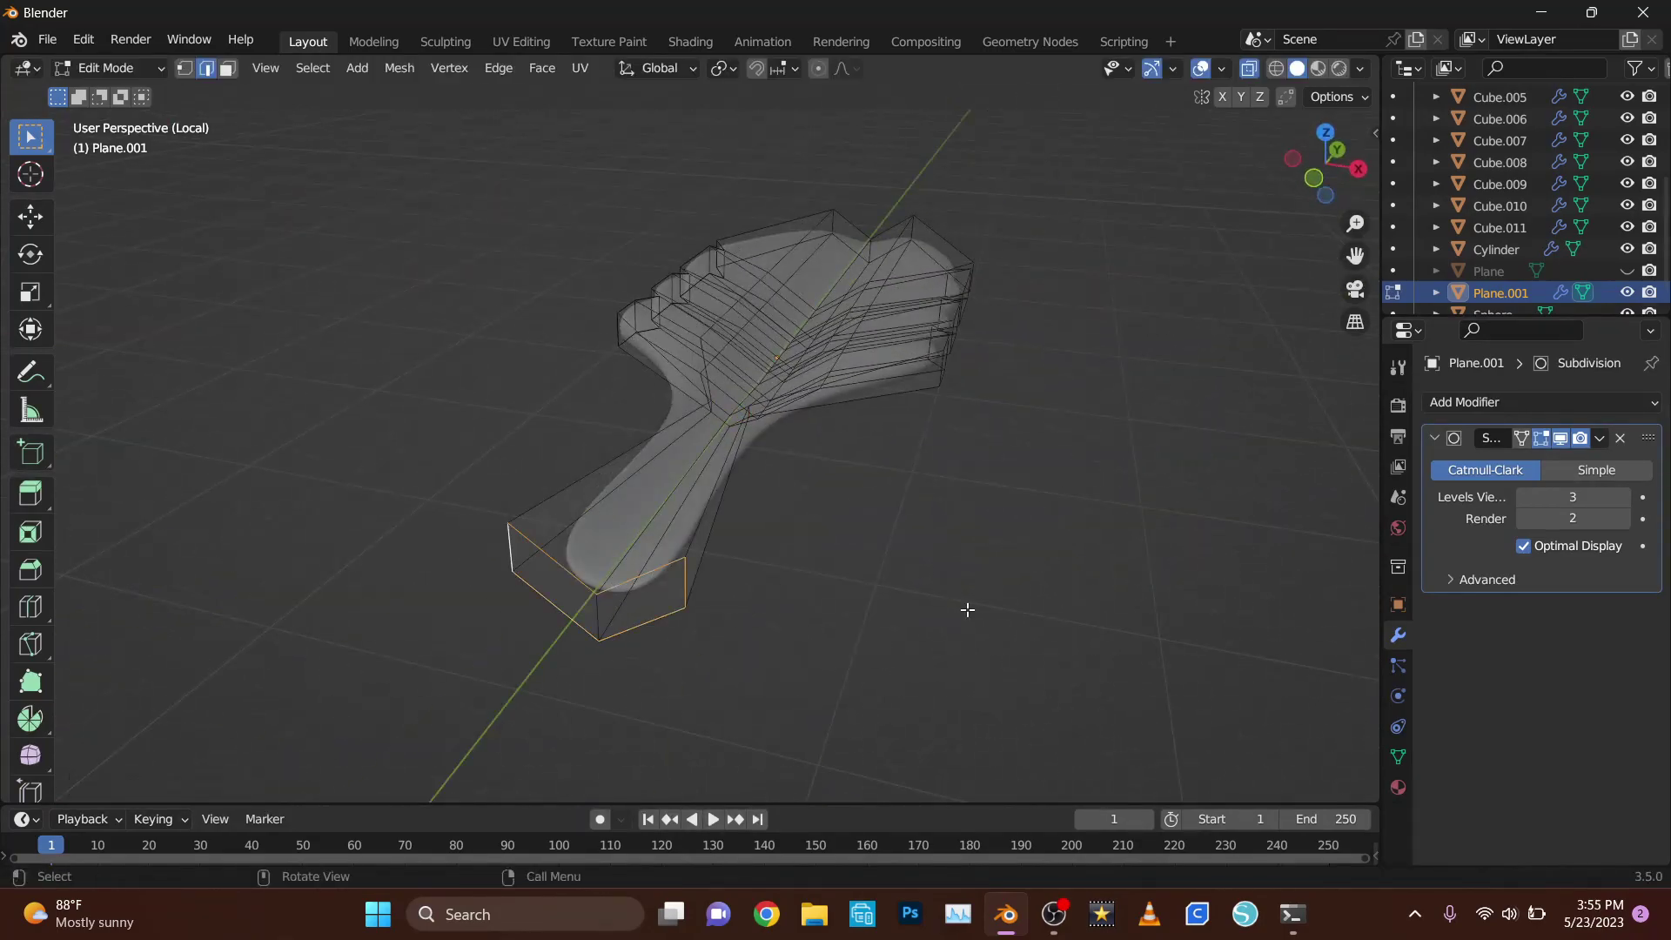
pyautogui.press('s')
pyautogui.click(967, 608)
pyautogui.moveTo(967, 608); pyautogui.dragTo(786, 701, button='middle')
pyautogui.press('Tab')
pyautogui.press('KP_Divide')
pyautogui.scroll(3, 842, 517)
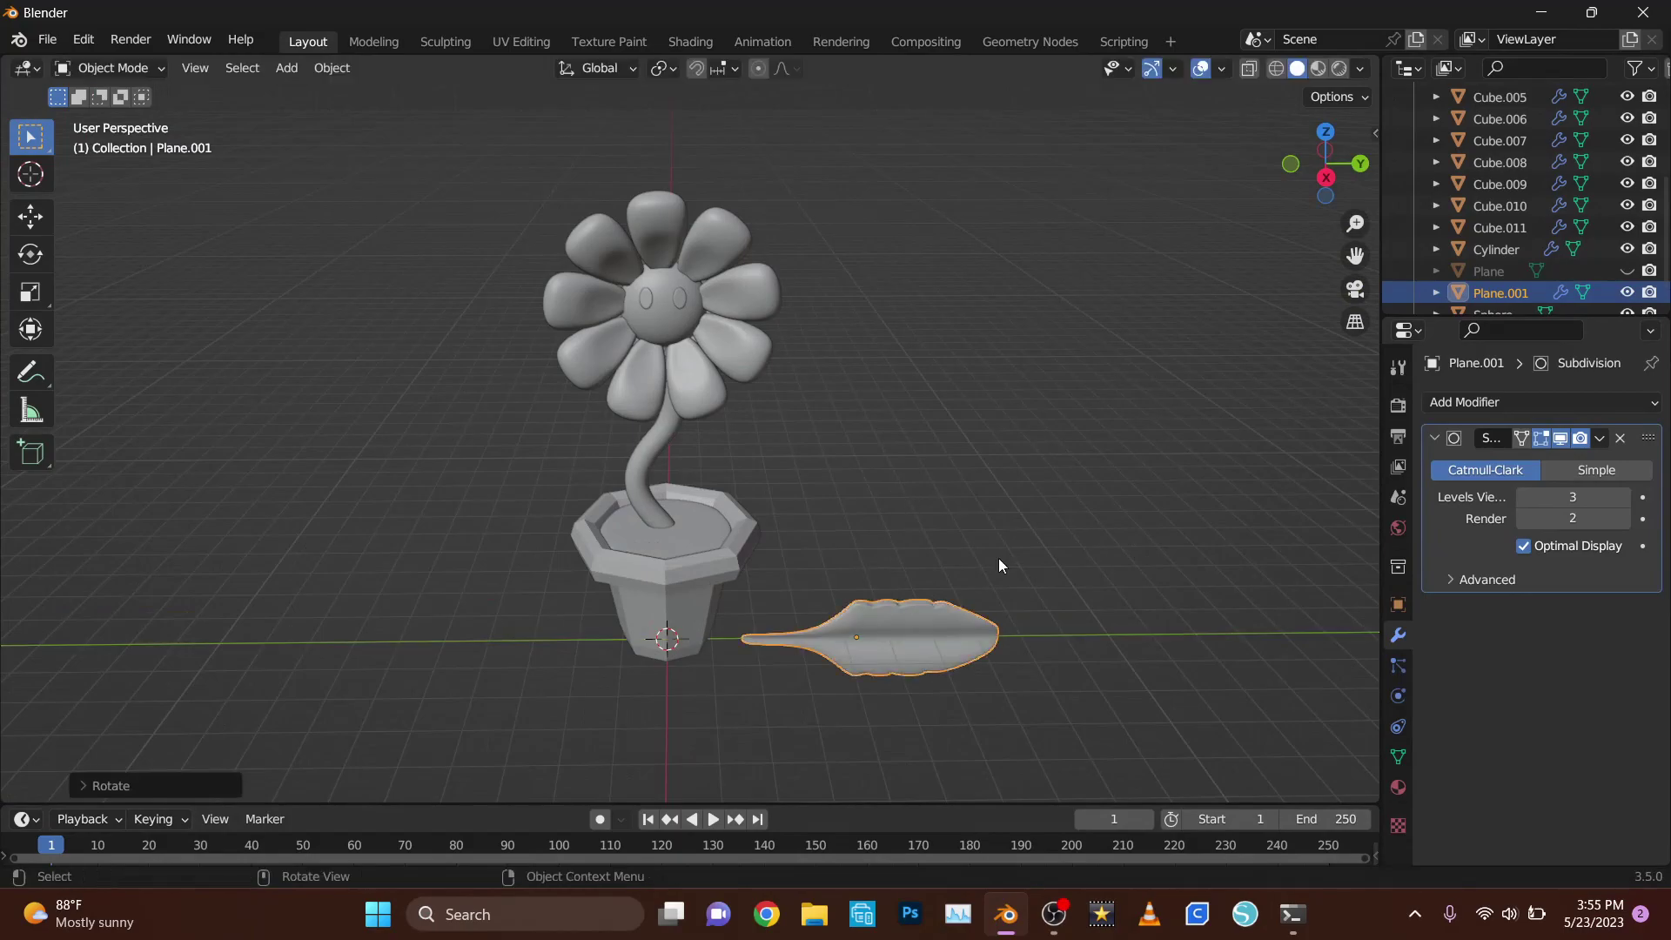
# - Scale the leaf along Y and lengthen its stalk by moving the stalk-end loop on Y
pyautogui.press('s')
pyautogui.press('y')
pyautogui.click(1027, 429)
pyautogui.press('Tab')
pyautogui.press('KP_Divide')
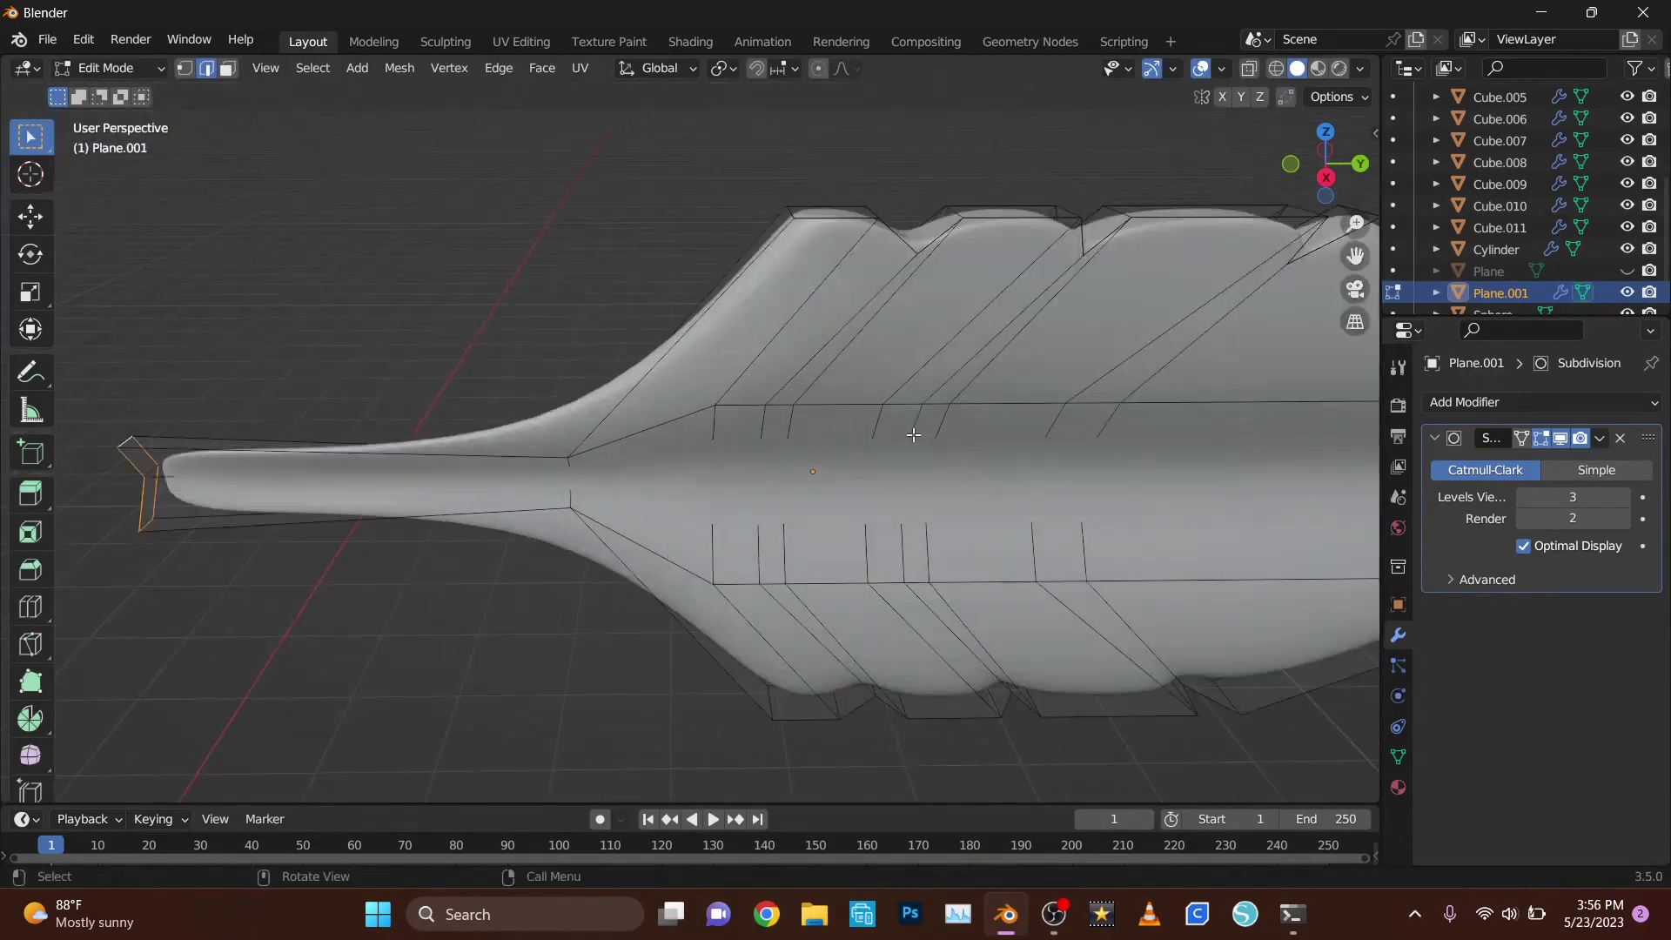
pyautogui.scroll(-2, 900, 540)
pyautogui.press('g')
pyautogui.press('y')
pyautogui.click(981, 526)
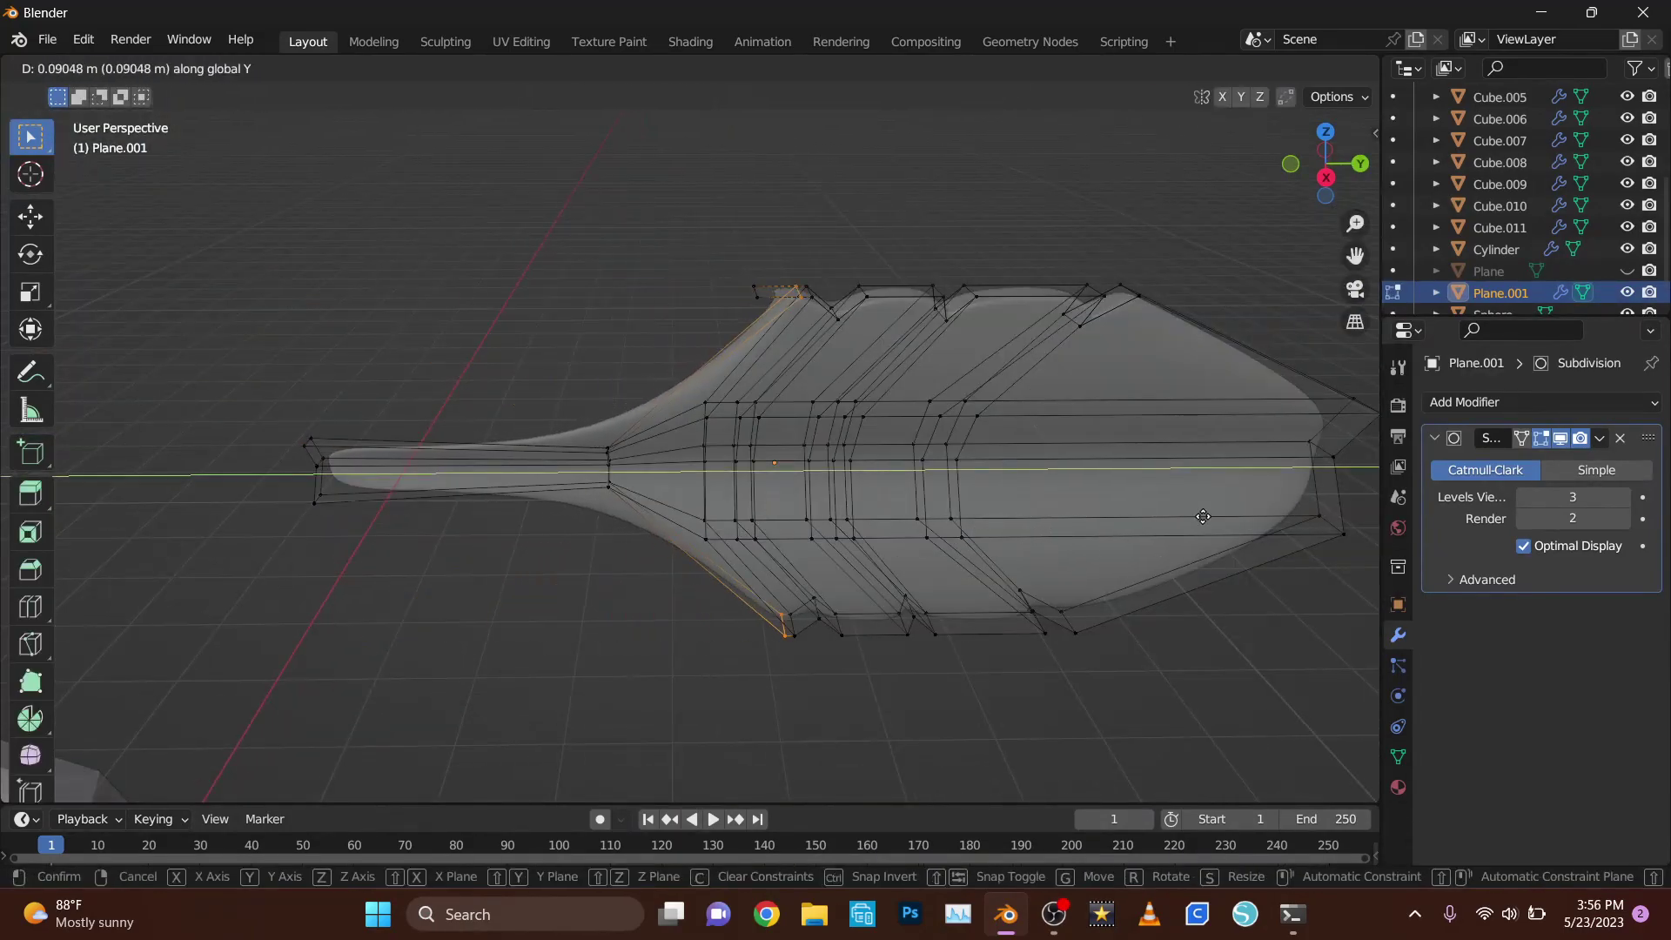
pyautogui.press('Tab')
pyautogui.press('KP_Divide')
# - Move the leaf next to the stem and rotate it around Y
pyautogui.press('g')
pyautogui.moveTo(783, 522); pyautogui.dragTo(568, 453, button='middle')
pyautogui.press('x')
pyautogui.press('Escape')
pyautogui.press('r')
pyautogui.press('y')
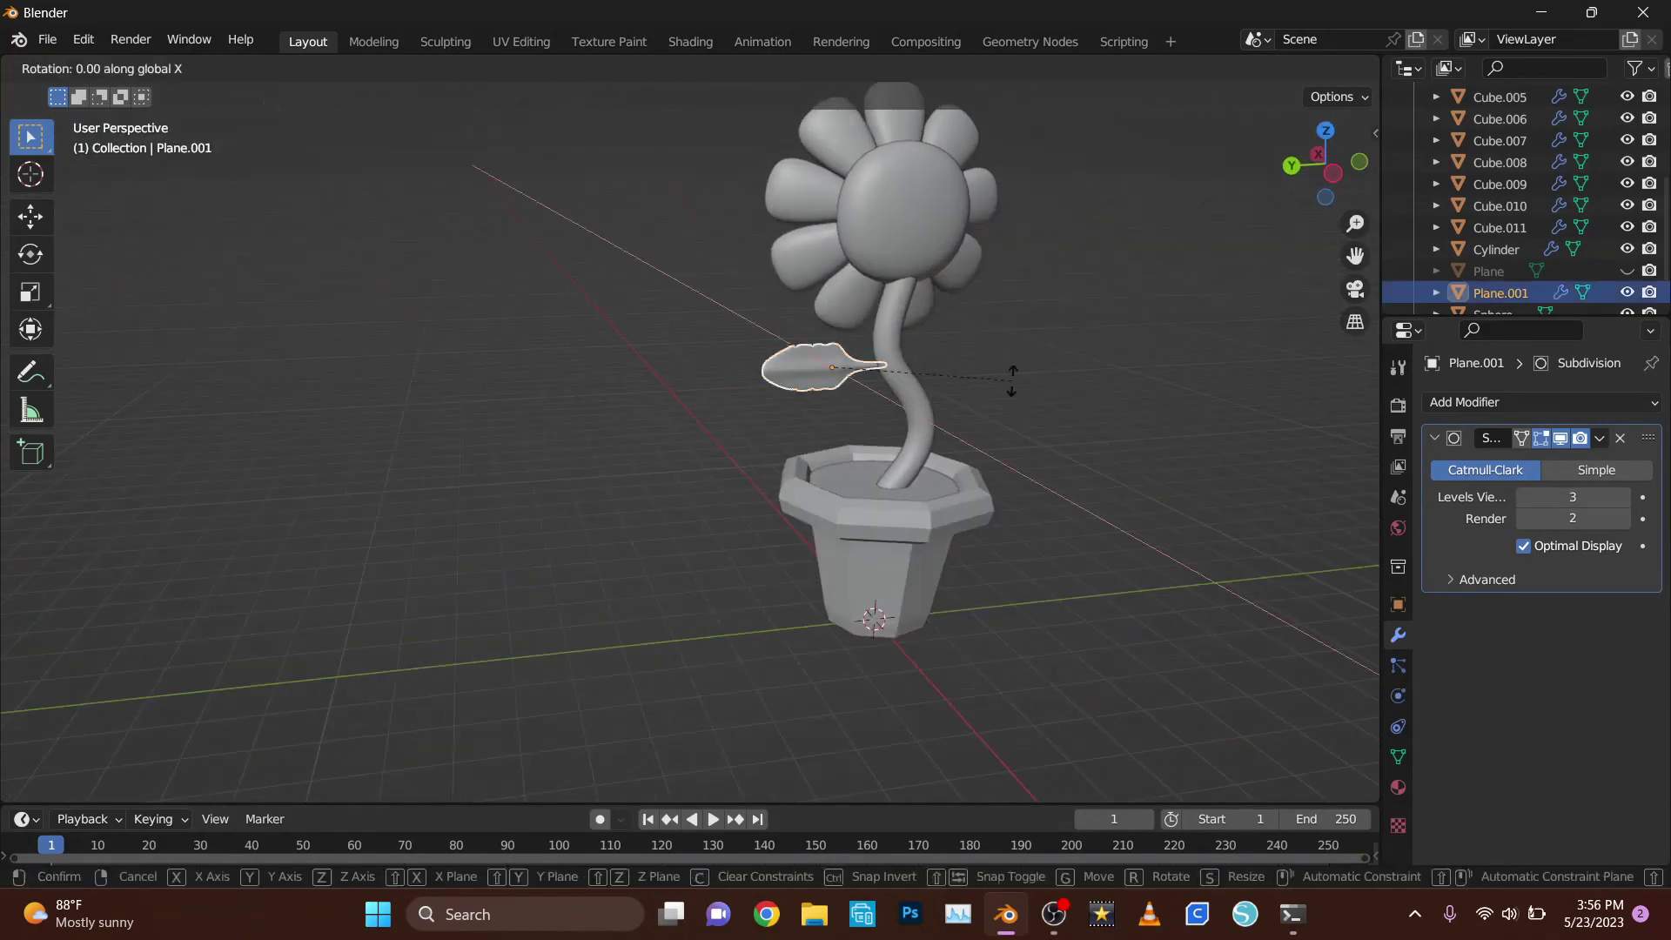
pyautogui.click(1046, 404)
# - Duplicate the leaf onto the stem and reposition the right leaf
pyautogui.hotkey('shift', 'd')
pyautogui.press('z')
pyautogui.click(646, 399)
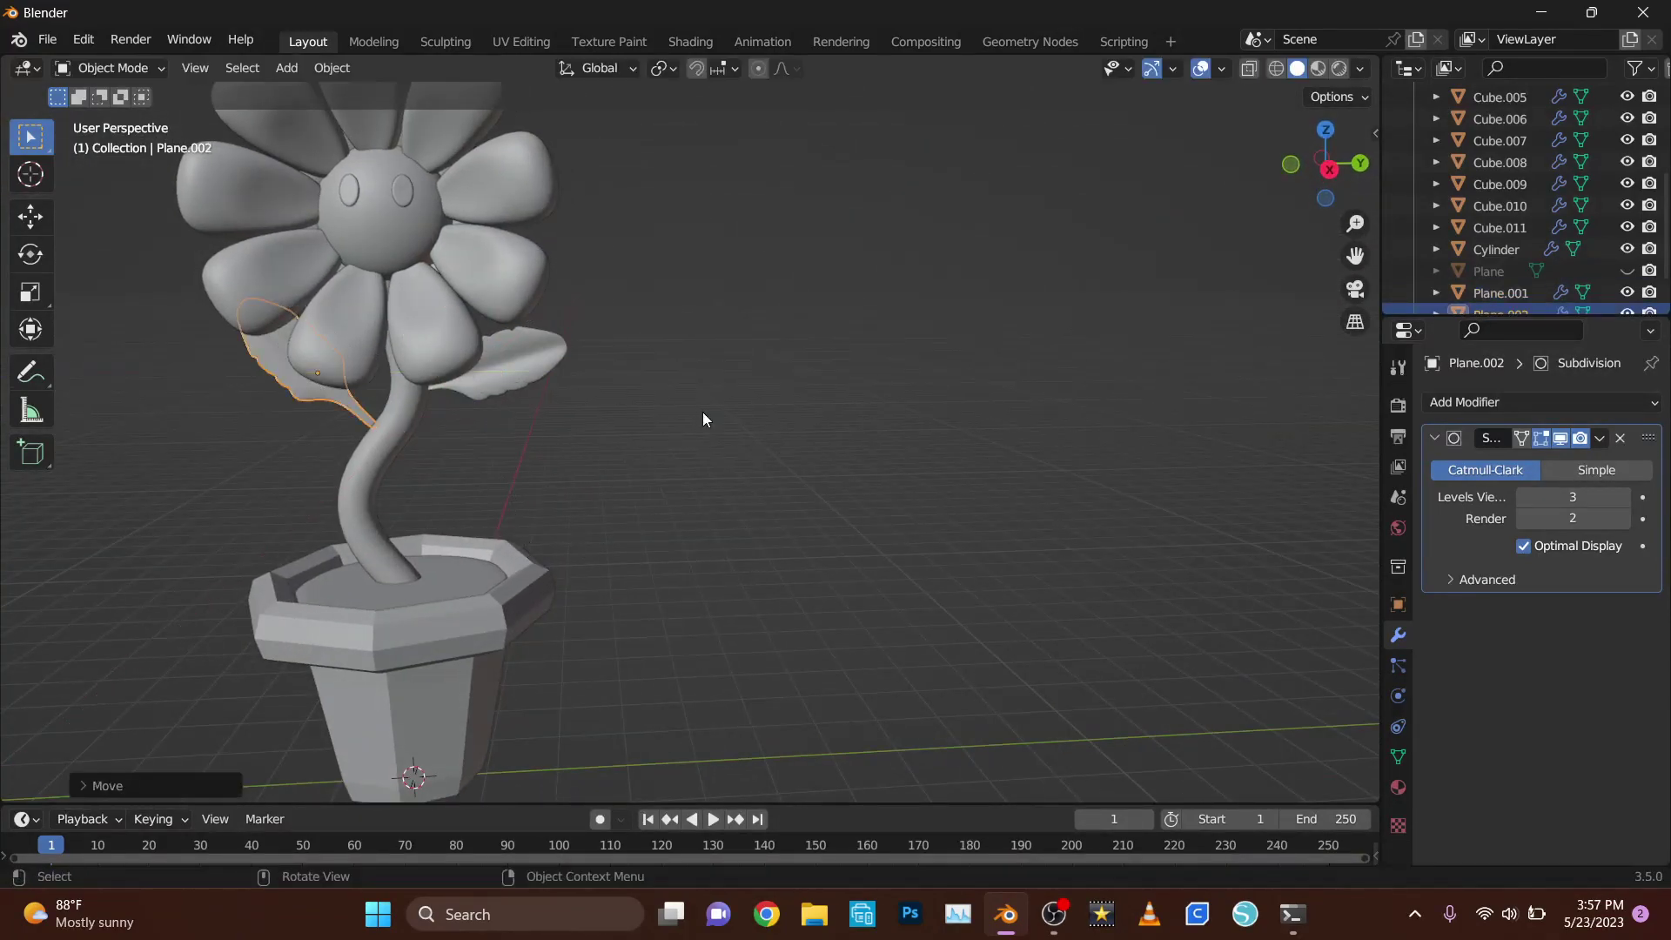
pyautogui.click(748, 474)
pyautogui.moveTo(614, 435); pyautogui.dragTo(472, 482, button='middle')
pyautogui.click(475, 366)
pyautogui.press('g')
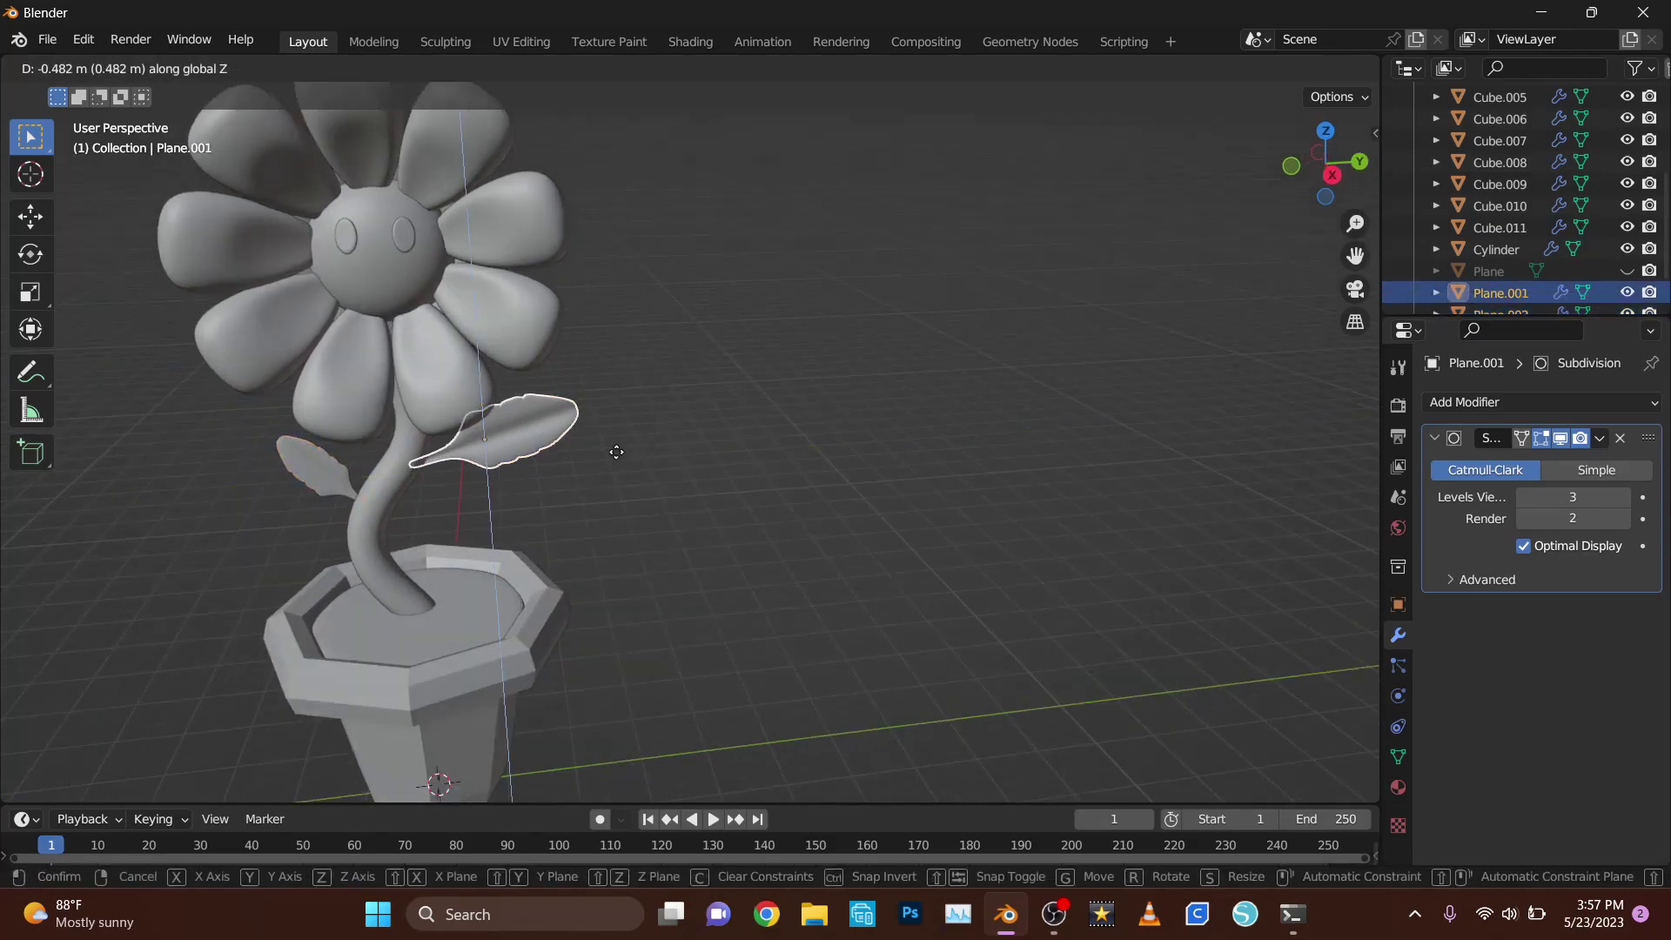
pyautogui.press('Escape')
pyautogui.moveTo(616, 416); pyautogui.dragTo(692, 427, button='middle')
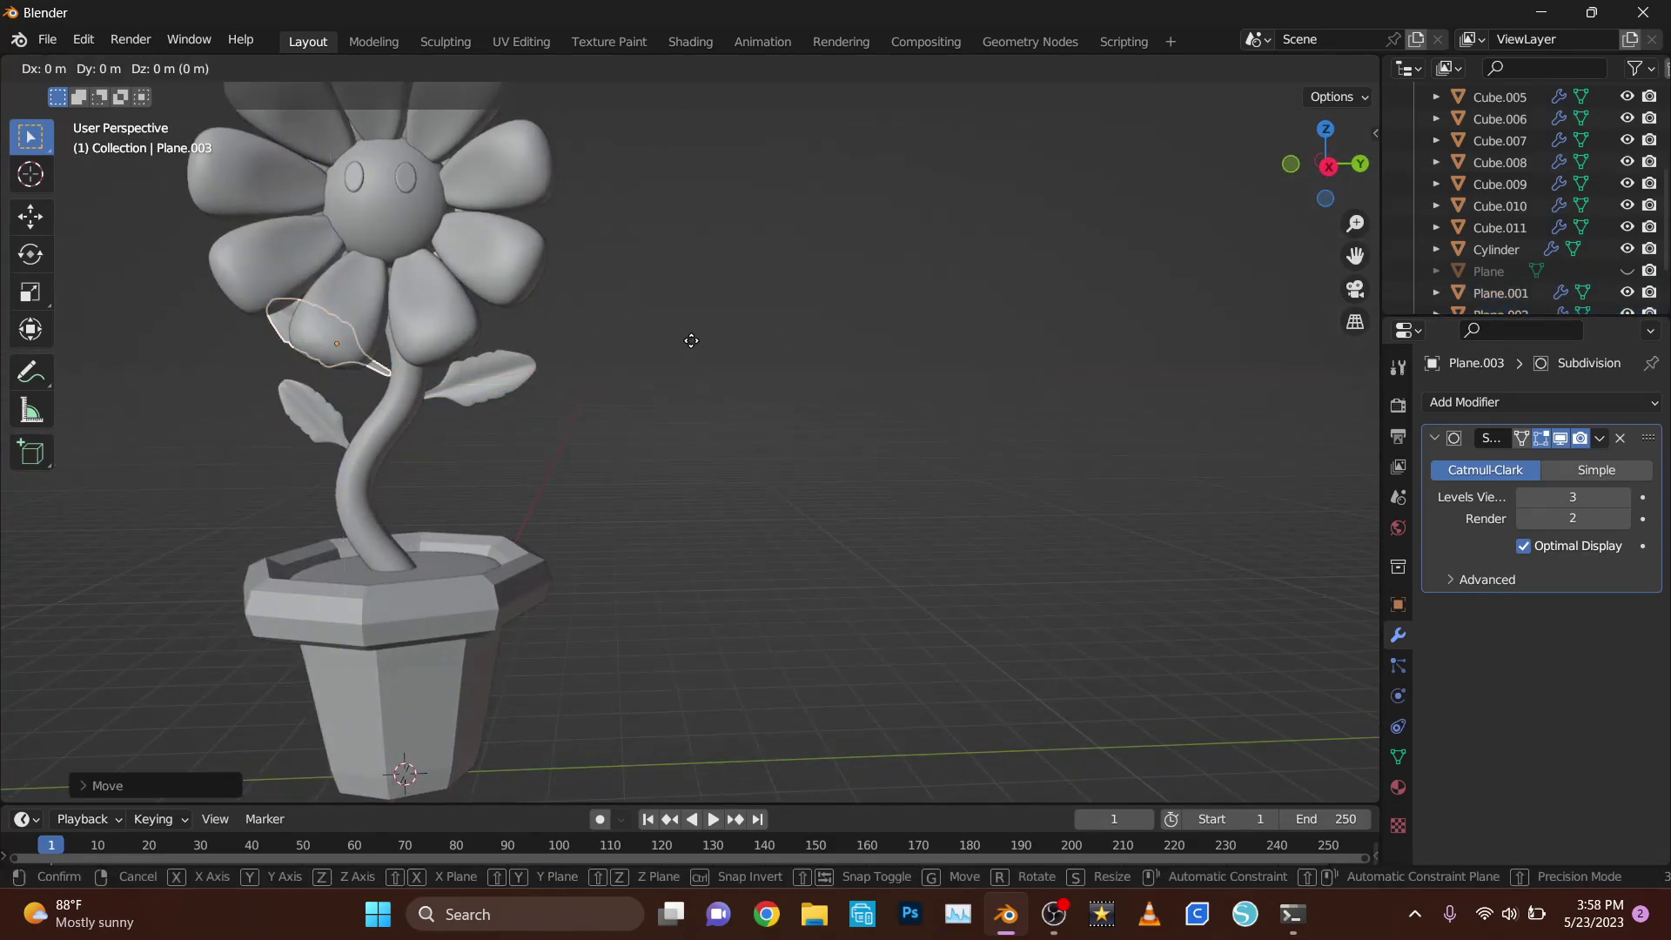
pyautogui.press('Escape')
pyautogui.moveTo(691, 340)
pyautogui.mouseDown(button='middle')
pyautogui.moveTo(644, 426)
pyautogui.moveTo(1027, 501)
pyautogui.moveTo(821, 394)
pyautogui.mouseUp(button='middle')
# - Check the leaves from around the pot, trying an X tilt on the right leaf
pyautogui.click(344, 449)
pyautogui.moveTo(315, 438); pyautogui.dragTo(504, 379, button='middle')
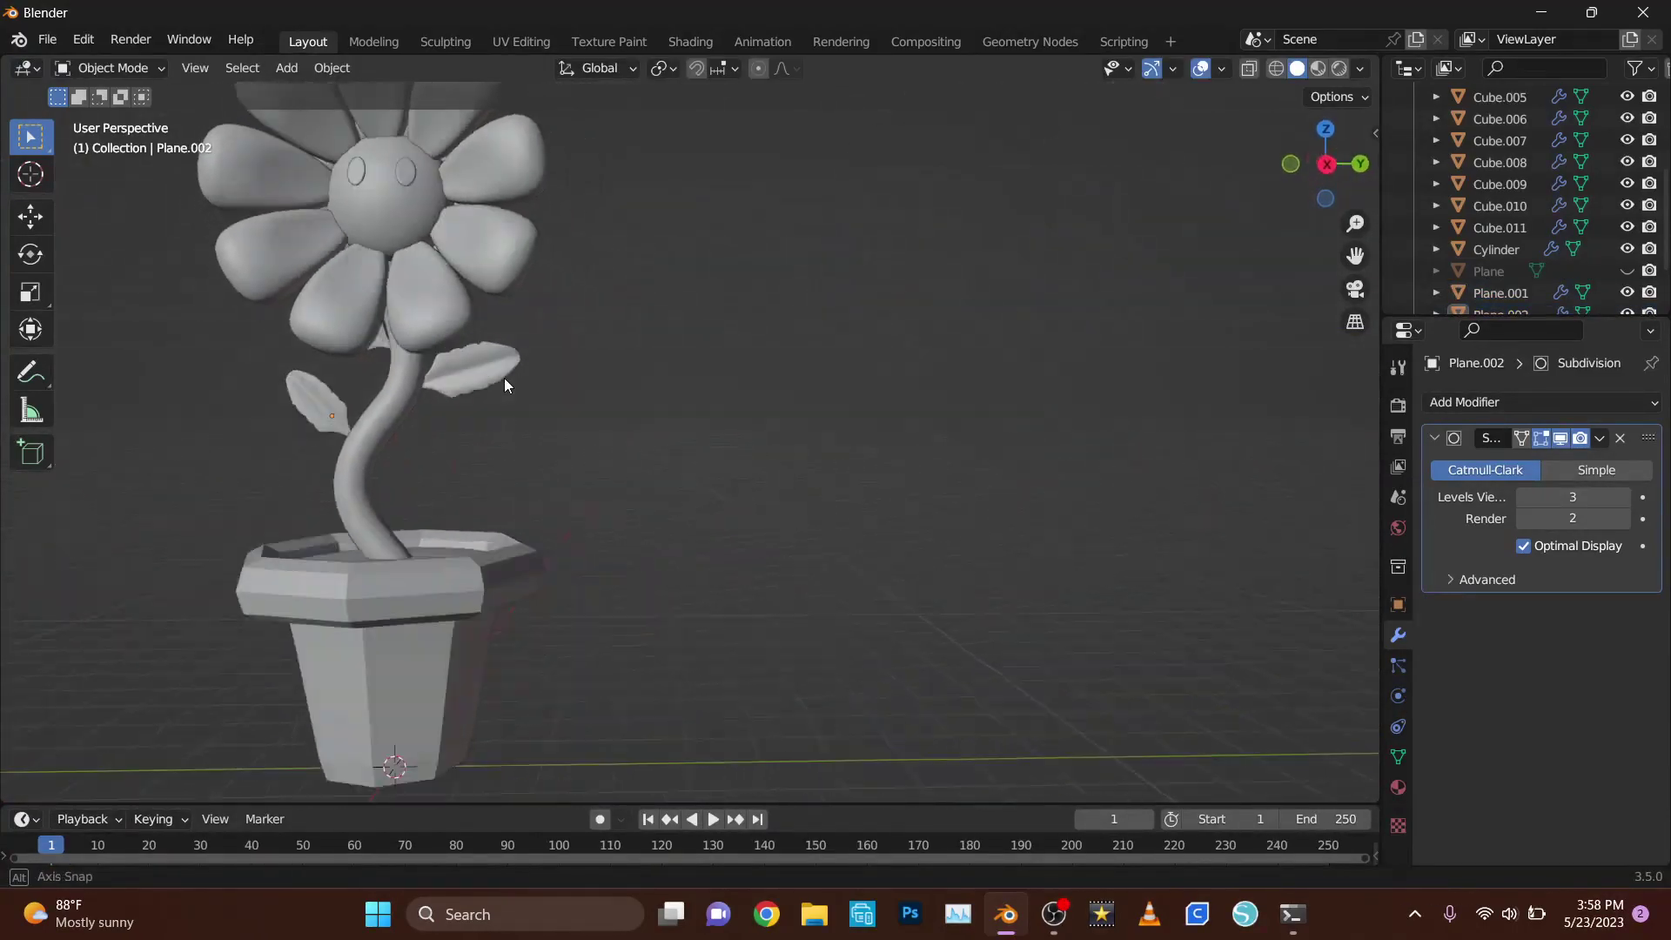
pyautogui.moveTo(638, 473); pyautogui.dragTo(425, 481, button='middle')
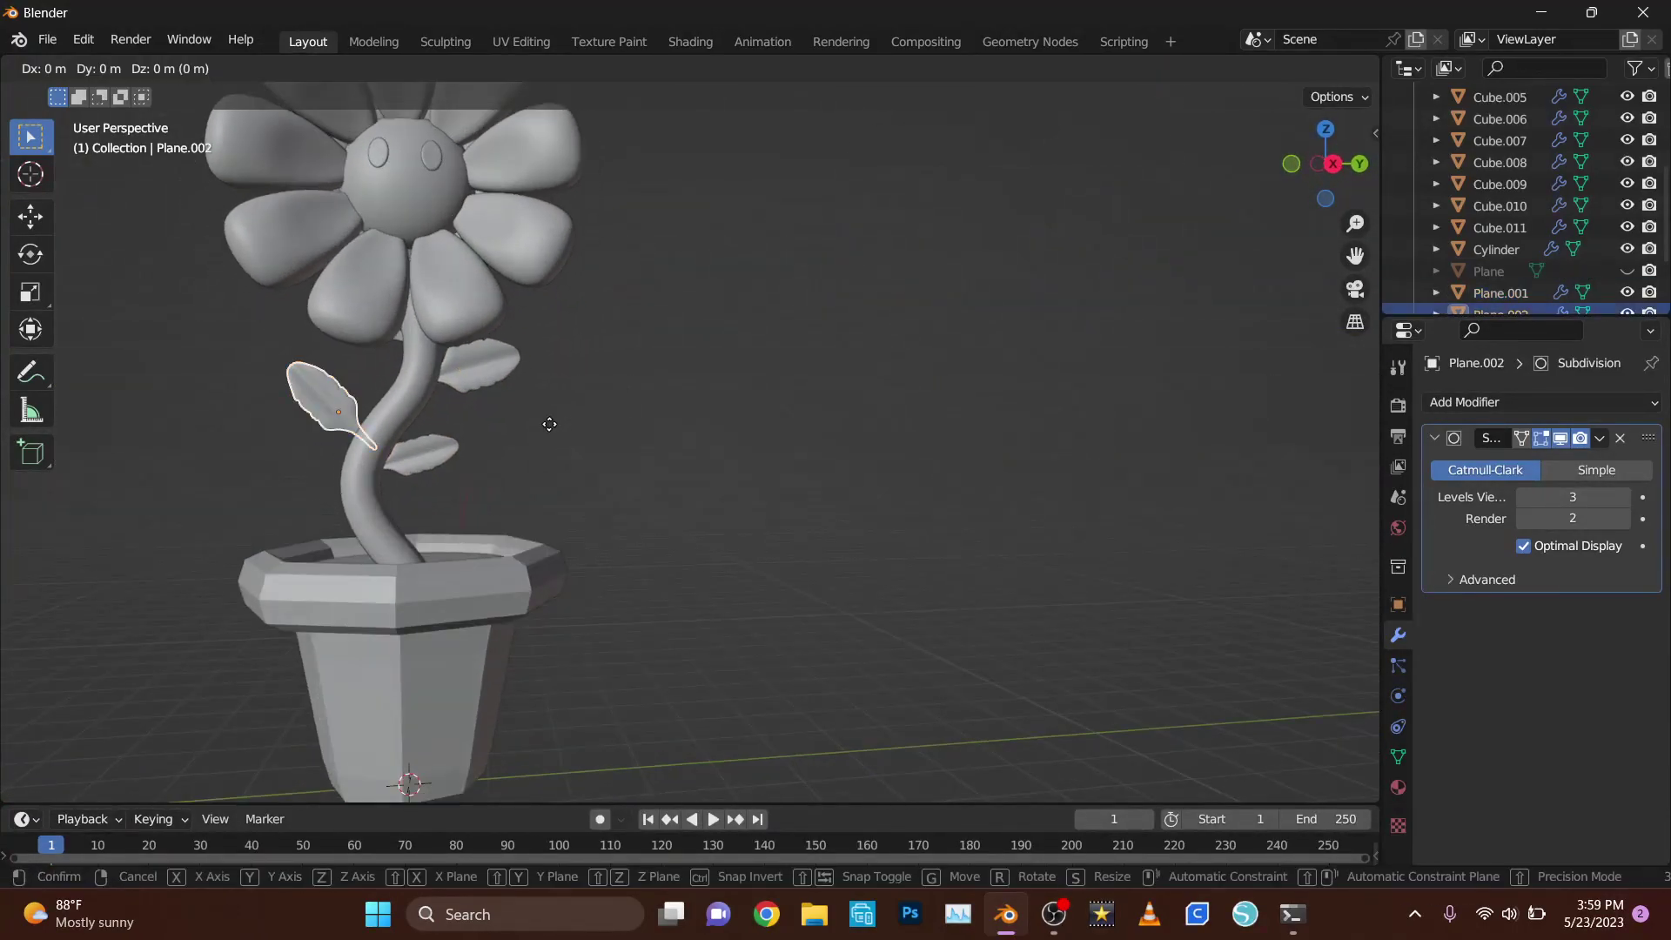
pyautogui.moveTo(620, 406)
pyautogui.mouseDown(button='middle')
pyautogui.moveTo(583, 414)
pyautogui.moveTo(738, 415)
pyautogui.moveTo(612, 453)
pyautogui.mouseUp(button='middle')
pyautogui.click(738, 414)
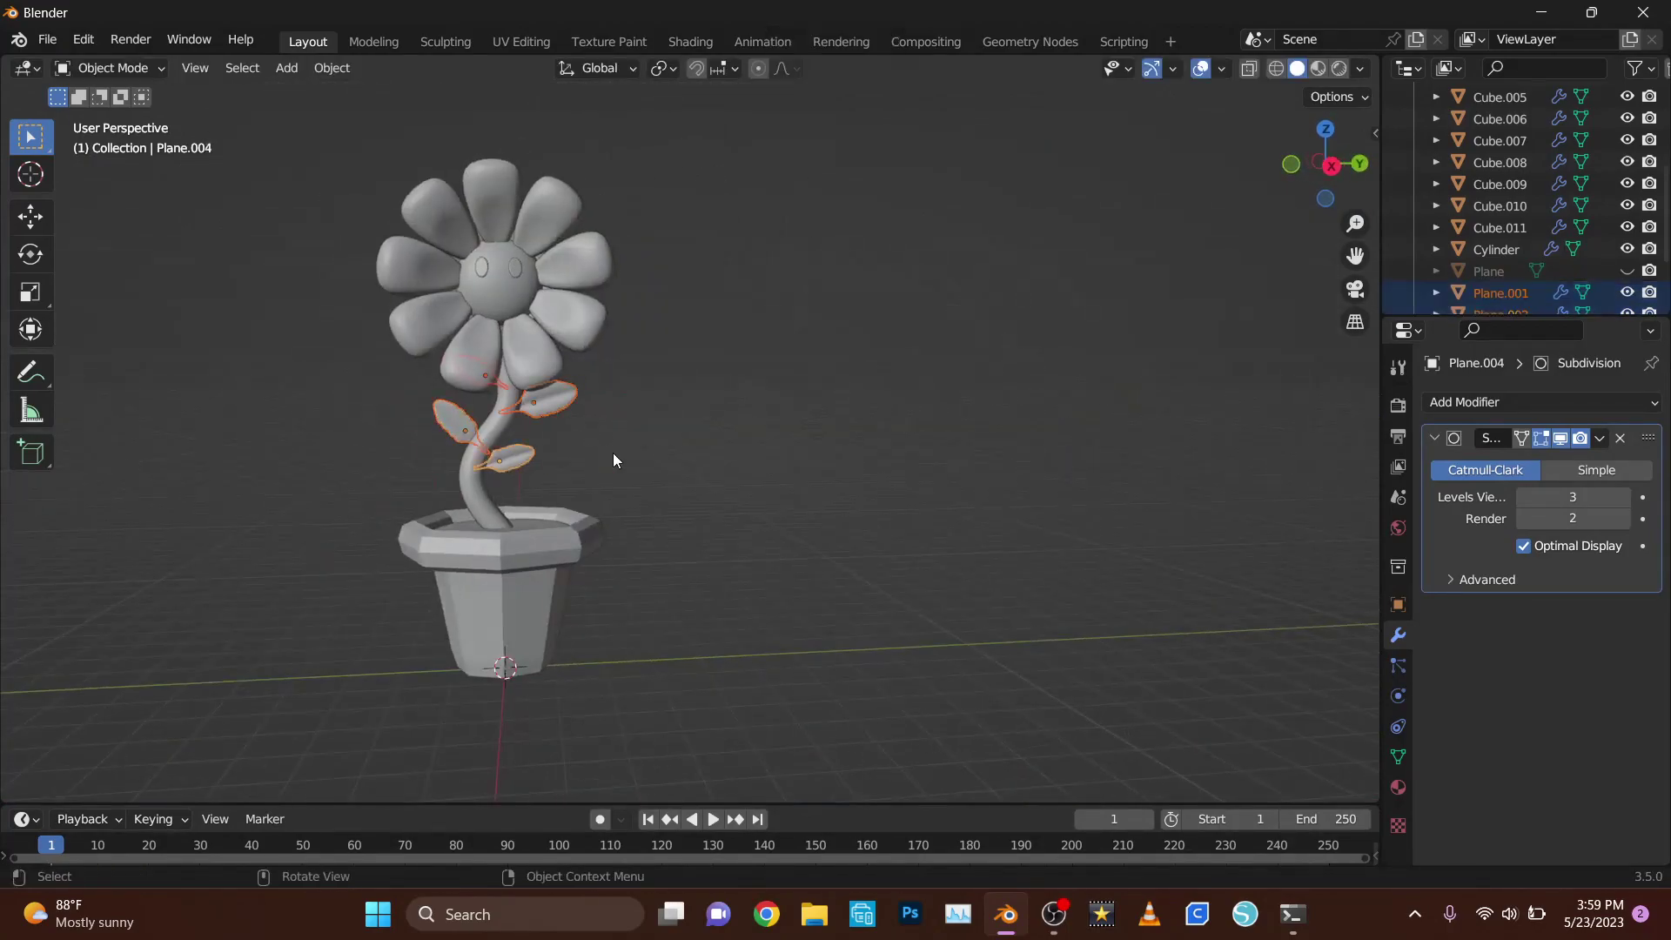
pyautogui.press('r')
pyautogui.press('x')
pyautogui.scroll(3, 610, 461)
pyautogui.press('Escape')
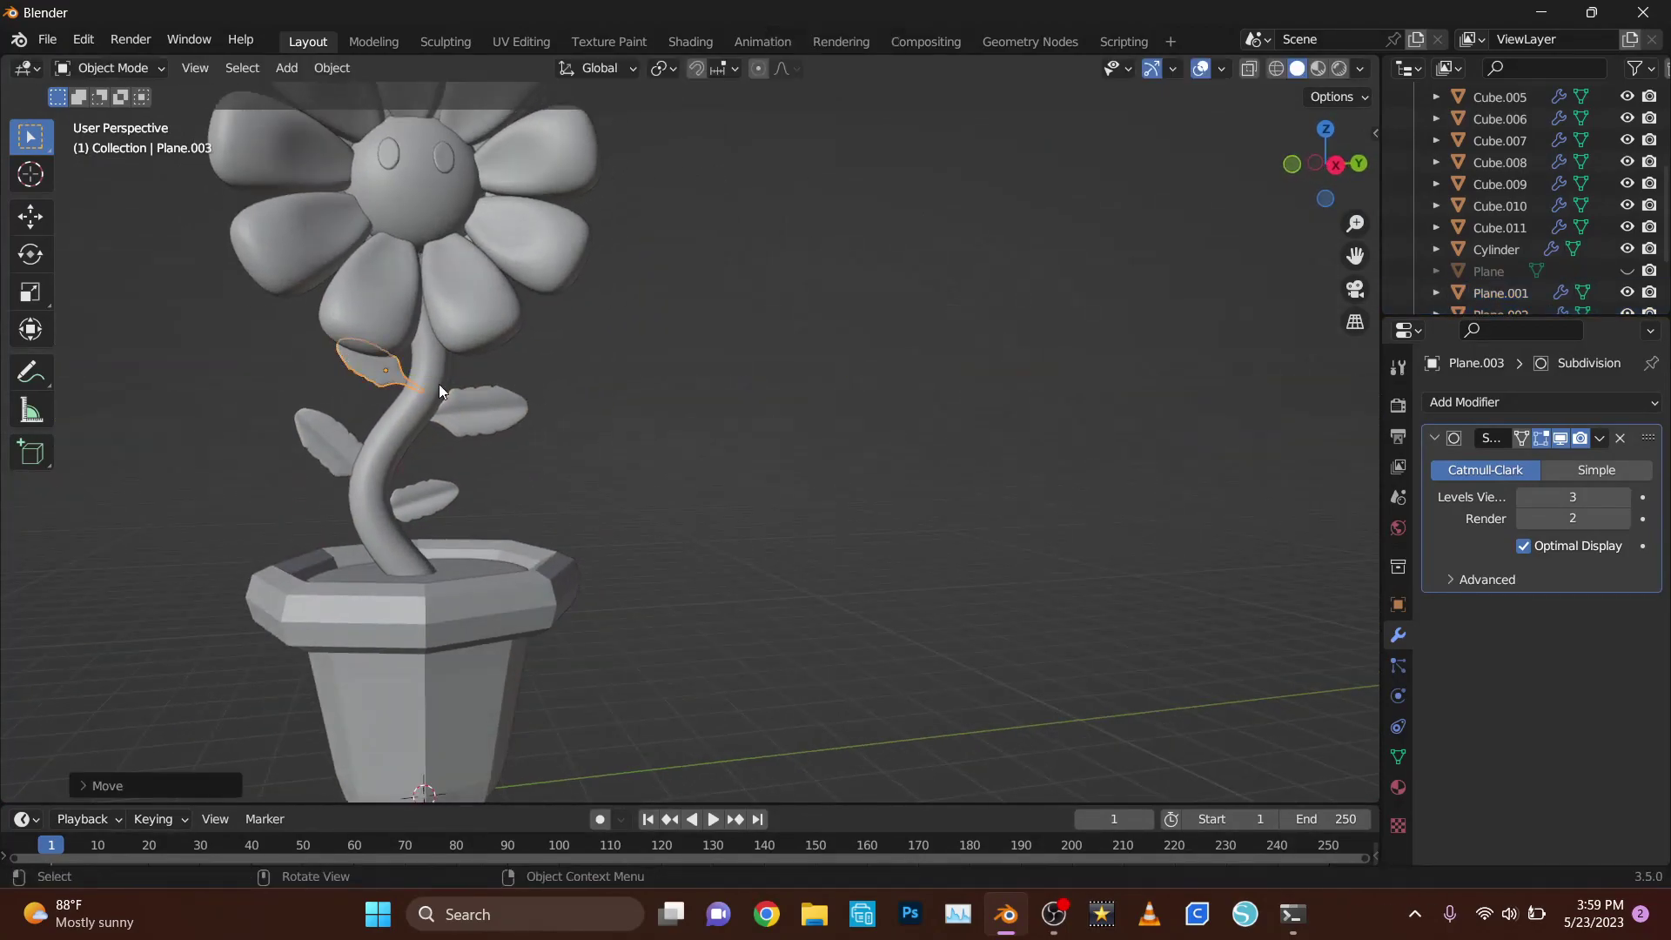
pyautogui.moveTo(441, 389); pyautogui.dragTo(418, 477, button='middle')
pyautogui.scroll(3, 310, 473)
# - Tilt the right leaf around X to its final angle, then select the stem
pyautogui.press('r')
pyautogui.press('x')
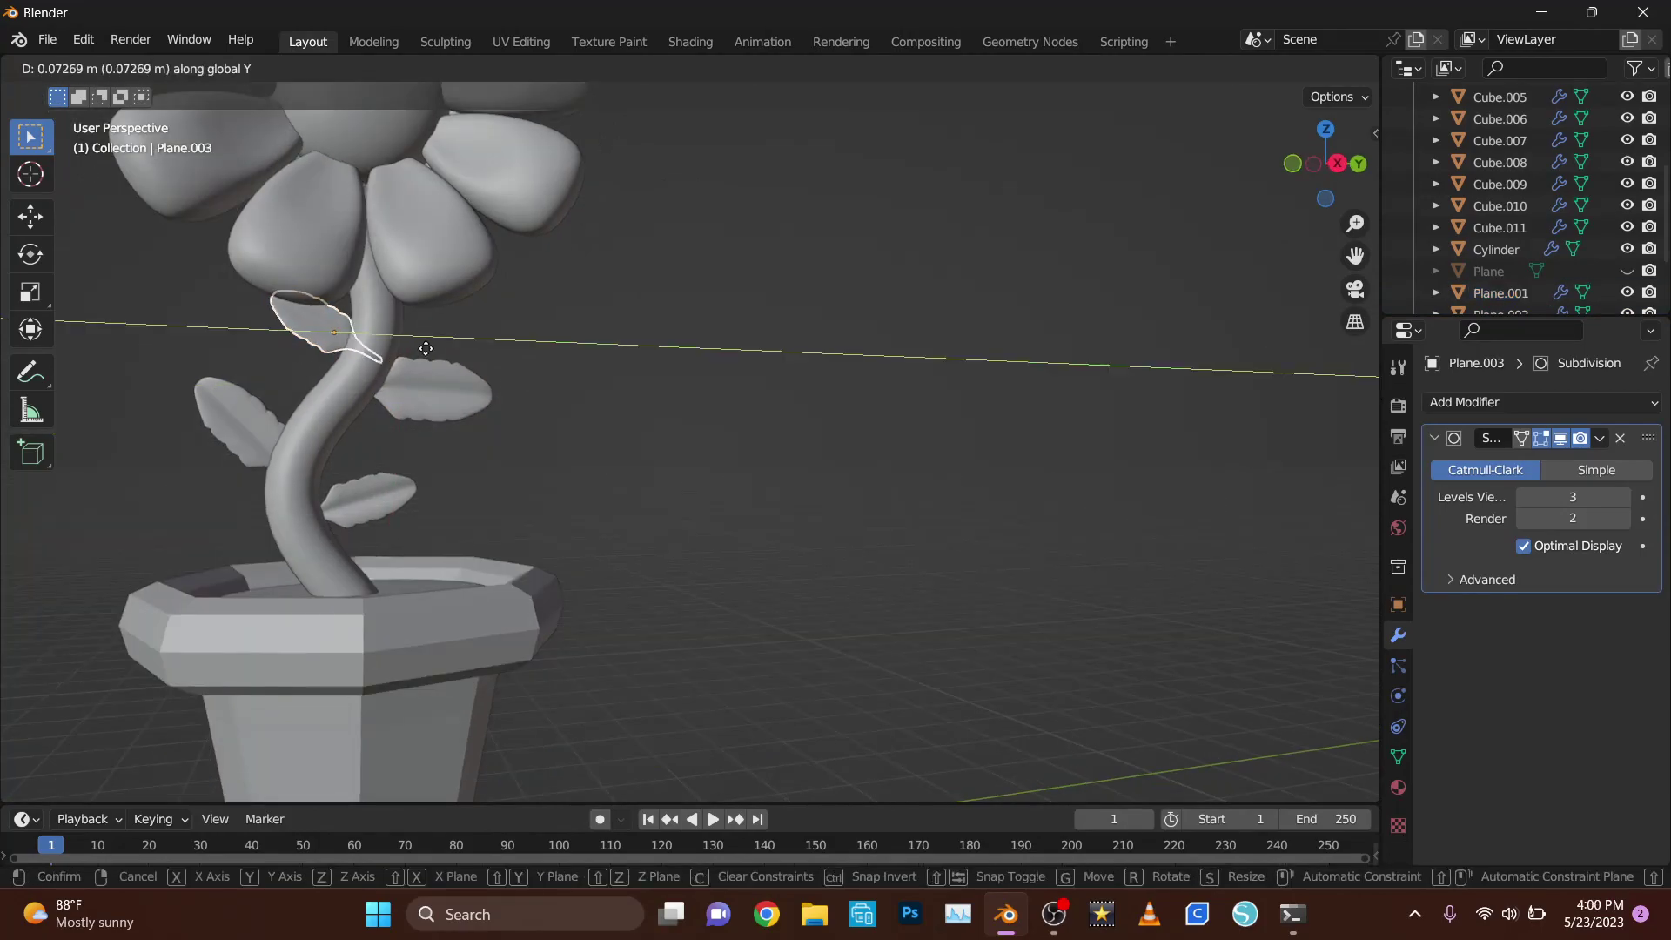
pyautogui.click(530, 482)
pyautogui.scroll(-4, 513, 461)
pyautogui.click(494, 446)
pyautogui.moveTo(493, 445)
pyautogui.mouseDown(button='middle')
pyautogui.moveTo(837, 416)
pyautogui.moveTo(1197, 342)
pyautogui.mouseUp(button='middle')
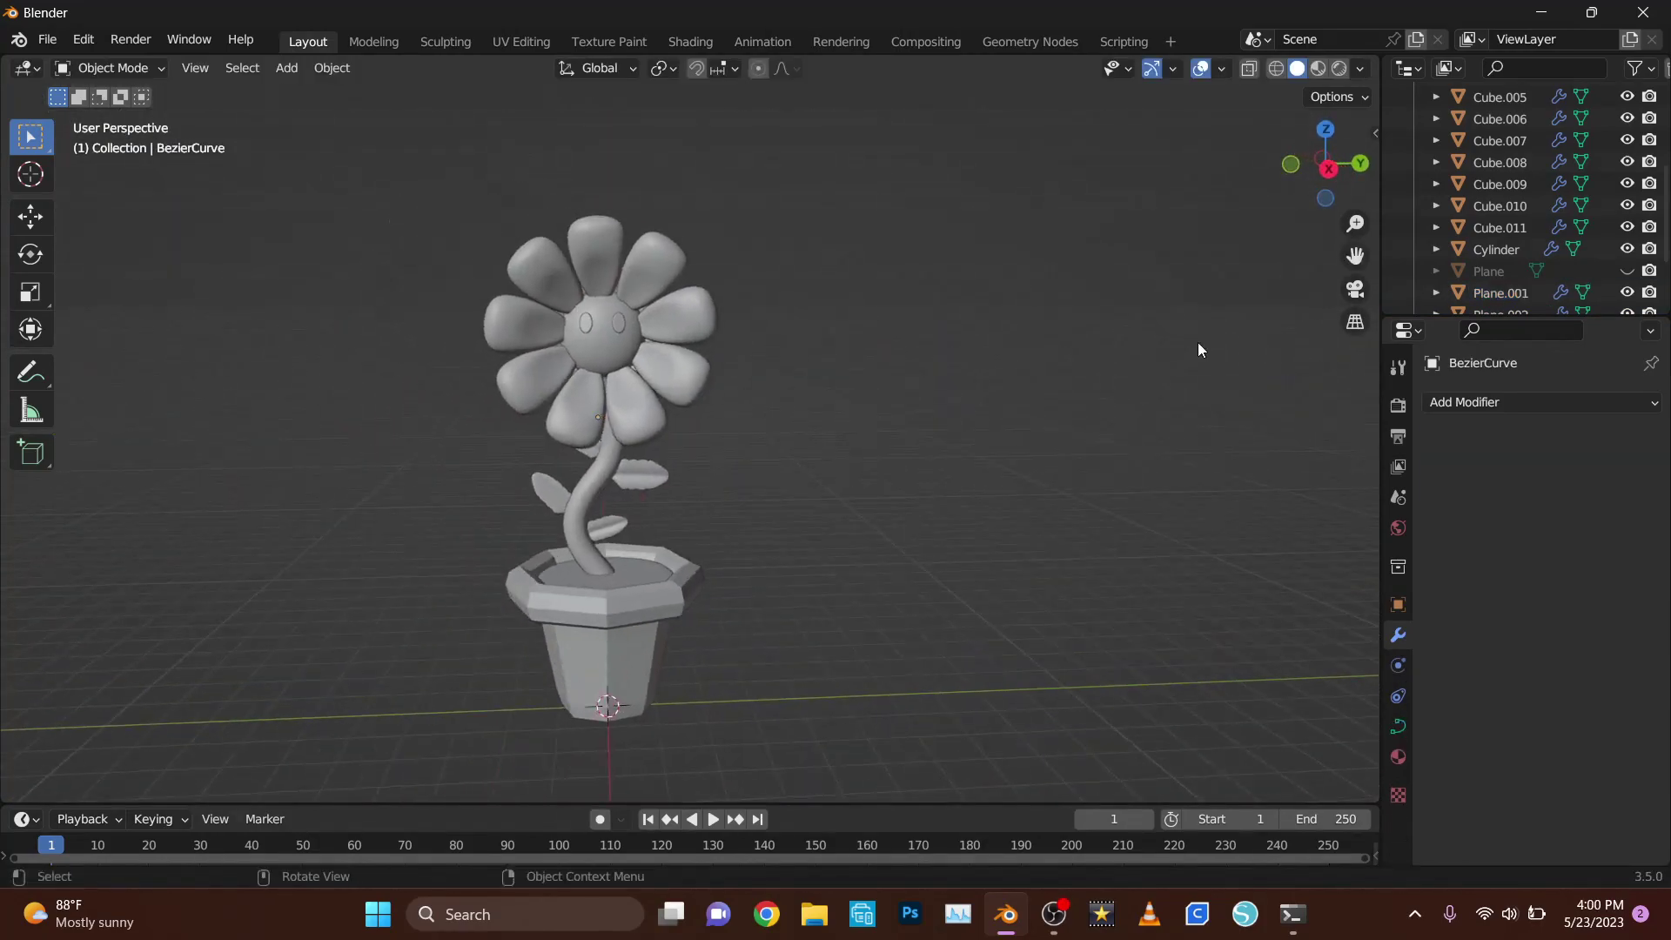
# - Duplicate the whole potted flower and place the copy beside the original along Y
pyautogui.press('a')
pyautogui.hotkey('shift', 'd')
pyautogui.press('y')
pyautogui.click(902, 642)
pyautogui.moveTo(1325, 164); pyautogui.dragTo(1348, 160)
pyautogui.click(1348, 159)
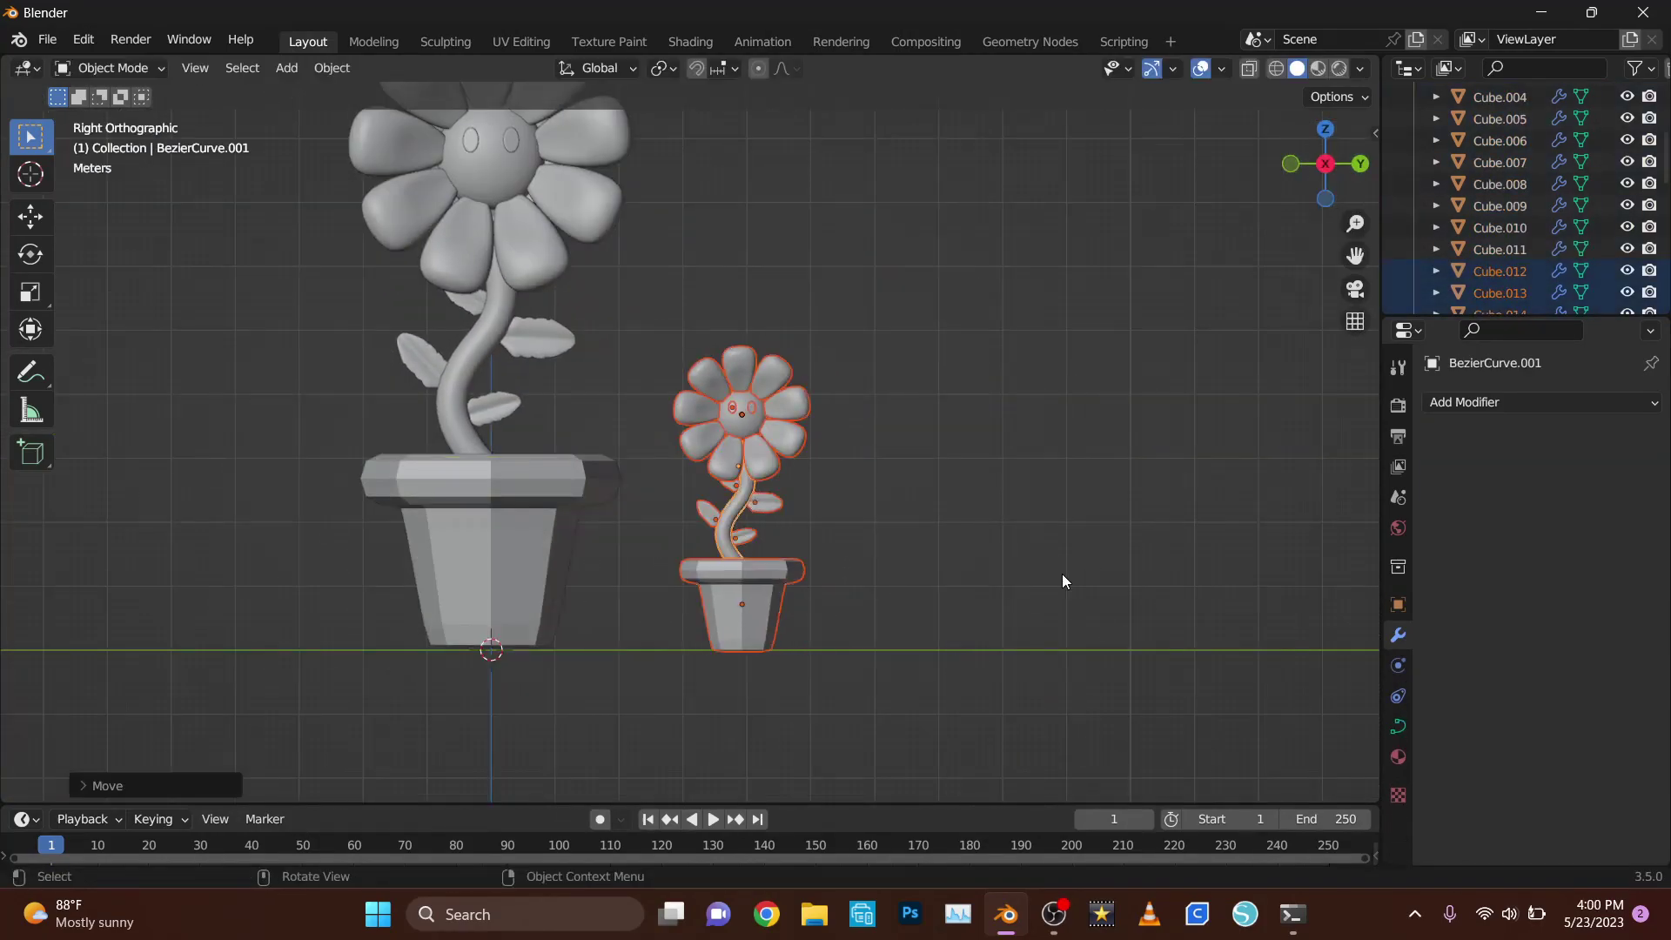
pyautogui.click(1061, 573)
pyautogui.moveTo(1062, 573); pyautogui.dragTo(734, 518, button='middle')
pyautogui.scroll(3, 734, 518)
# - Raise the small flower's lower leaf up its stem and rotate it
pyautogui.click(750, 633)
pyautogui.press('g')
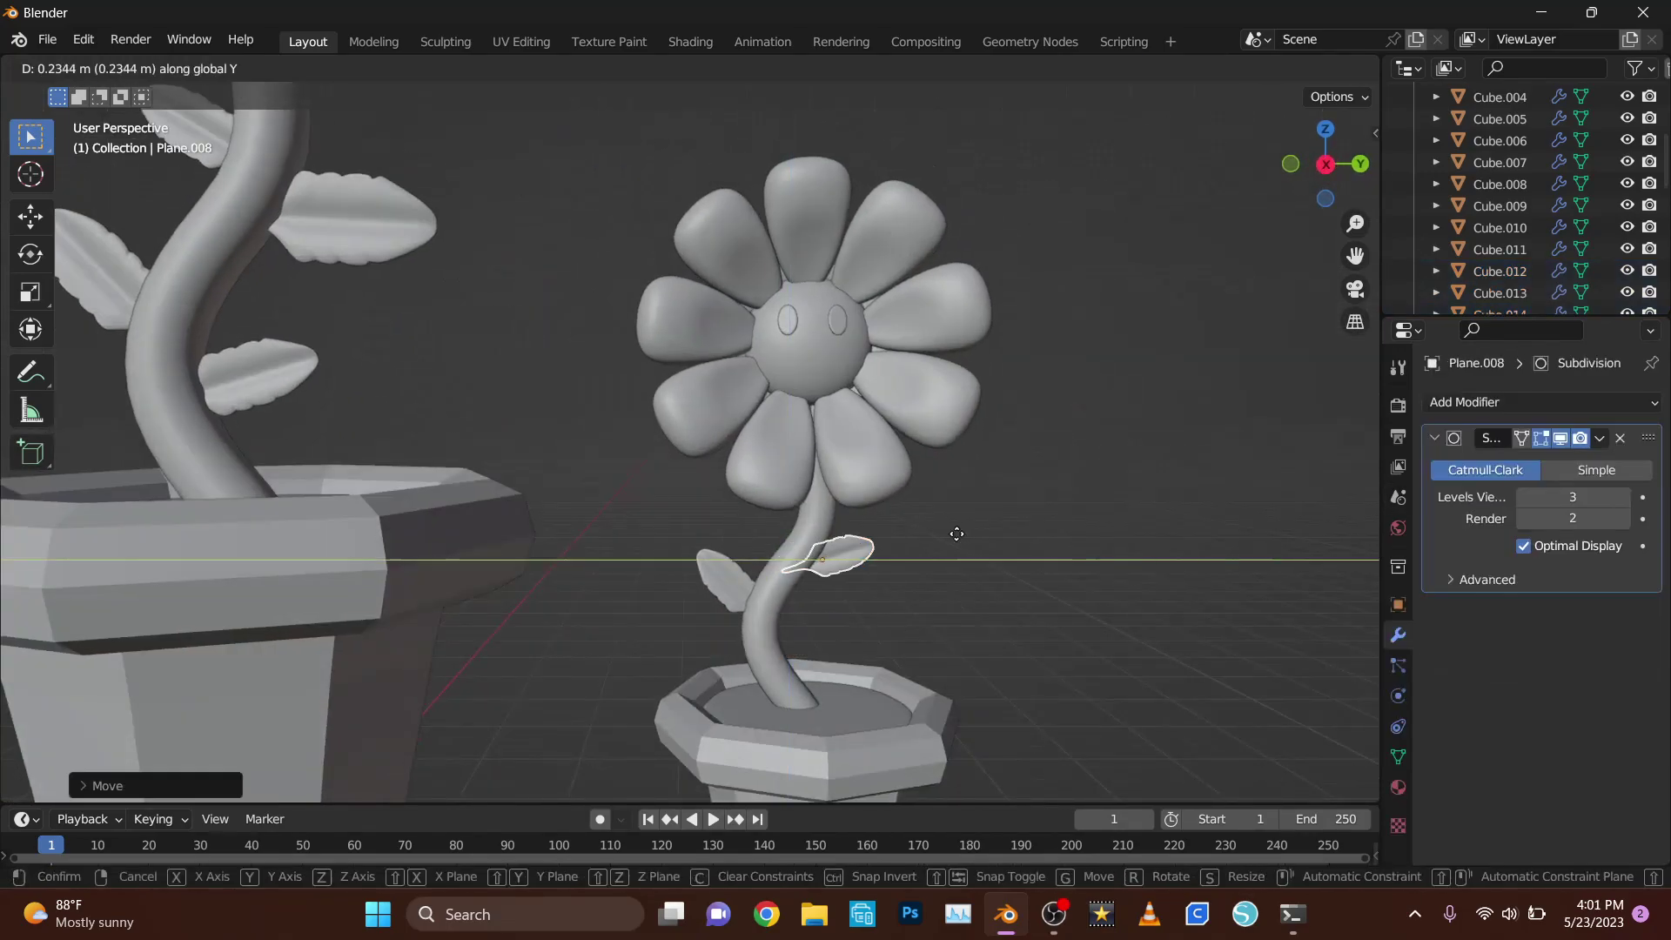
pyautogui.click(954, 529)
pyautogui.press('r')
pyautogui.click(959, 605)
pyautogui.click(849, 615)
pyautogui.moveTo(849, 615); pyautogui.dragTo(943, 566, button='middle')
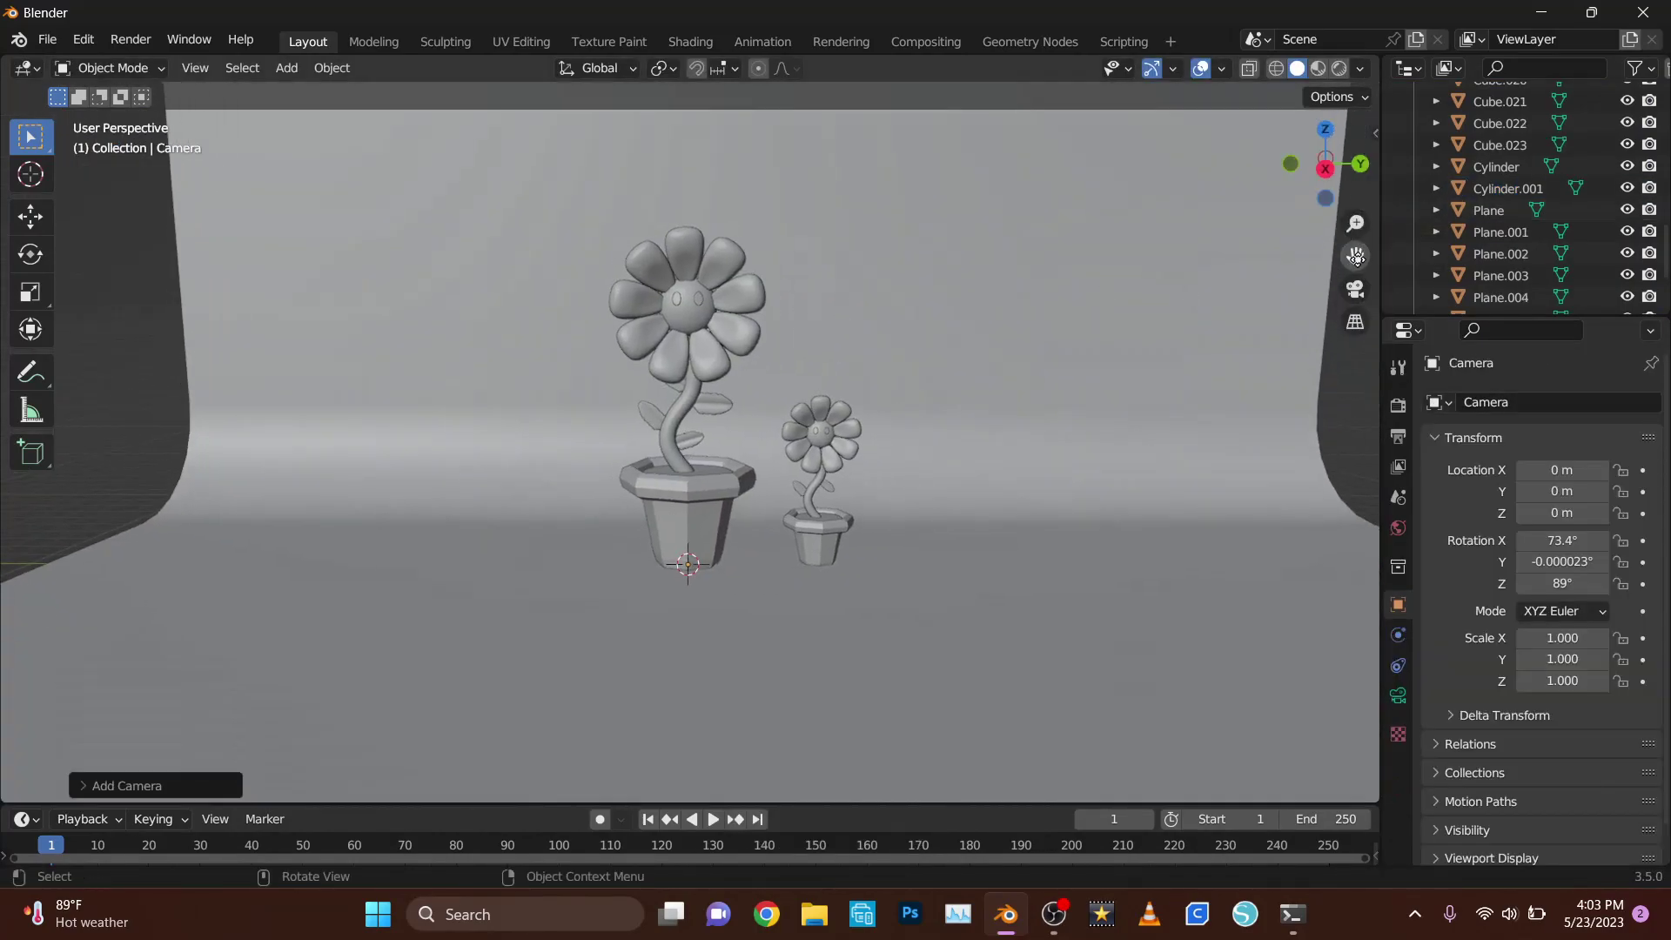
# - Align the camera to the current view and frame the potted flowers
pyautogui.moveTo(1355, 256); pyautogui.dragTo(1237, 337)
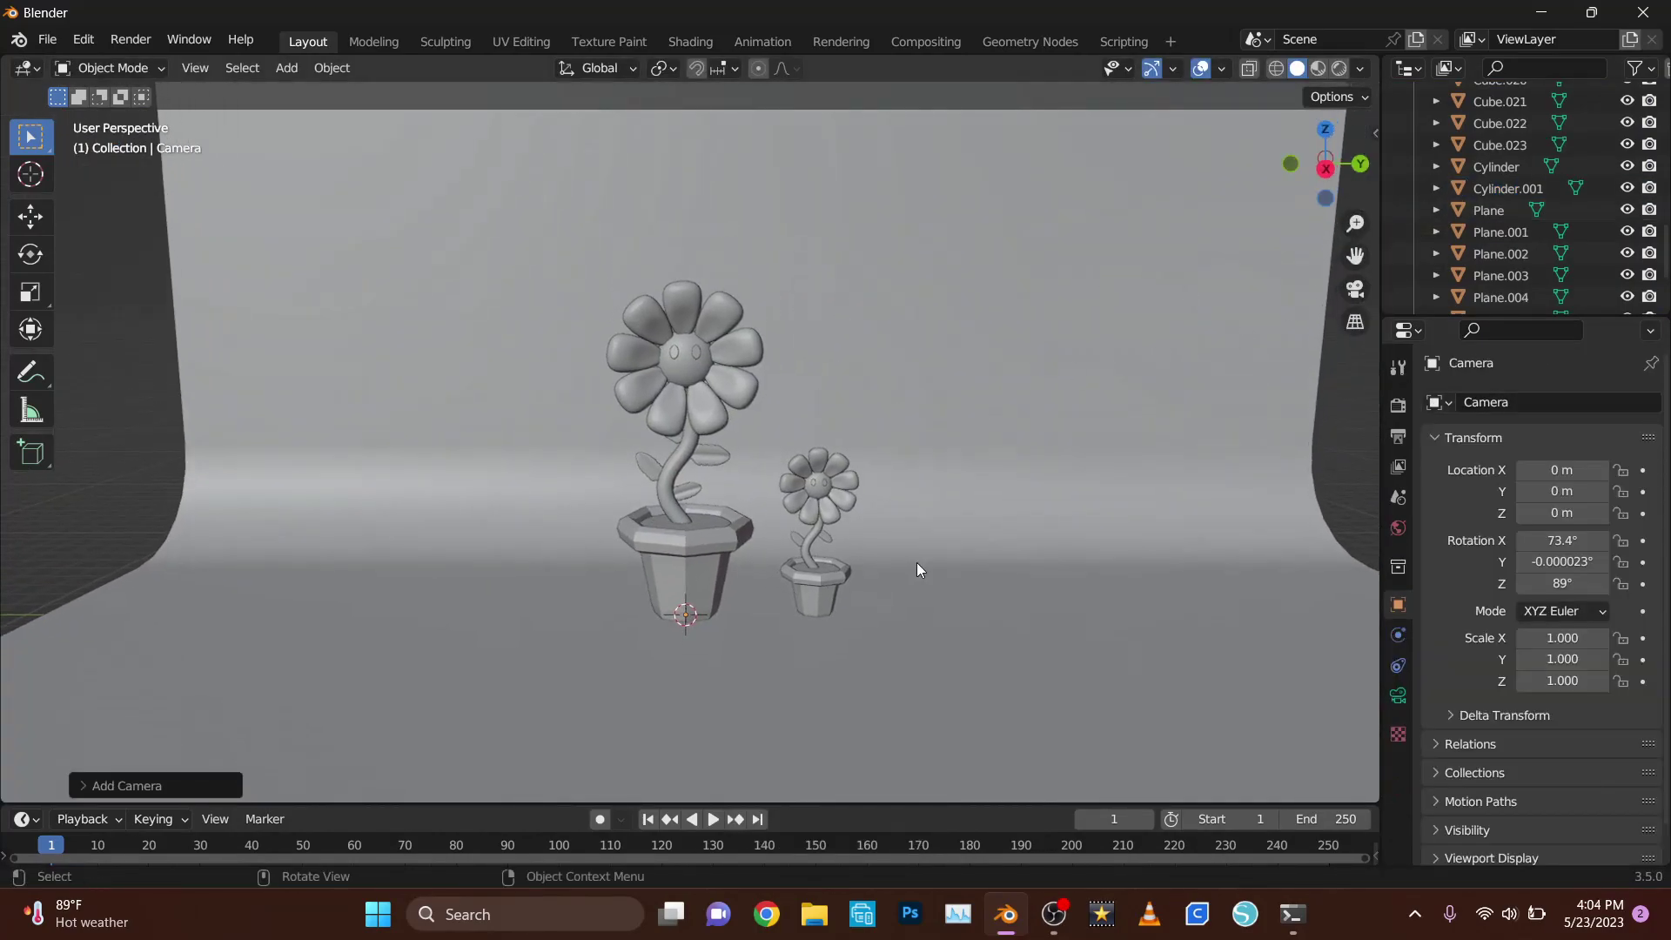
pyautogui.press('ctrl+alt+KP_0')
pyautogui.press('g')
pyautogui.press('Return')
pyautogui.press('n')
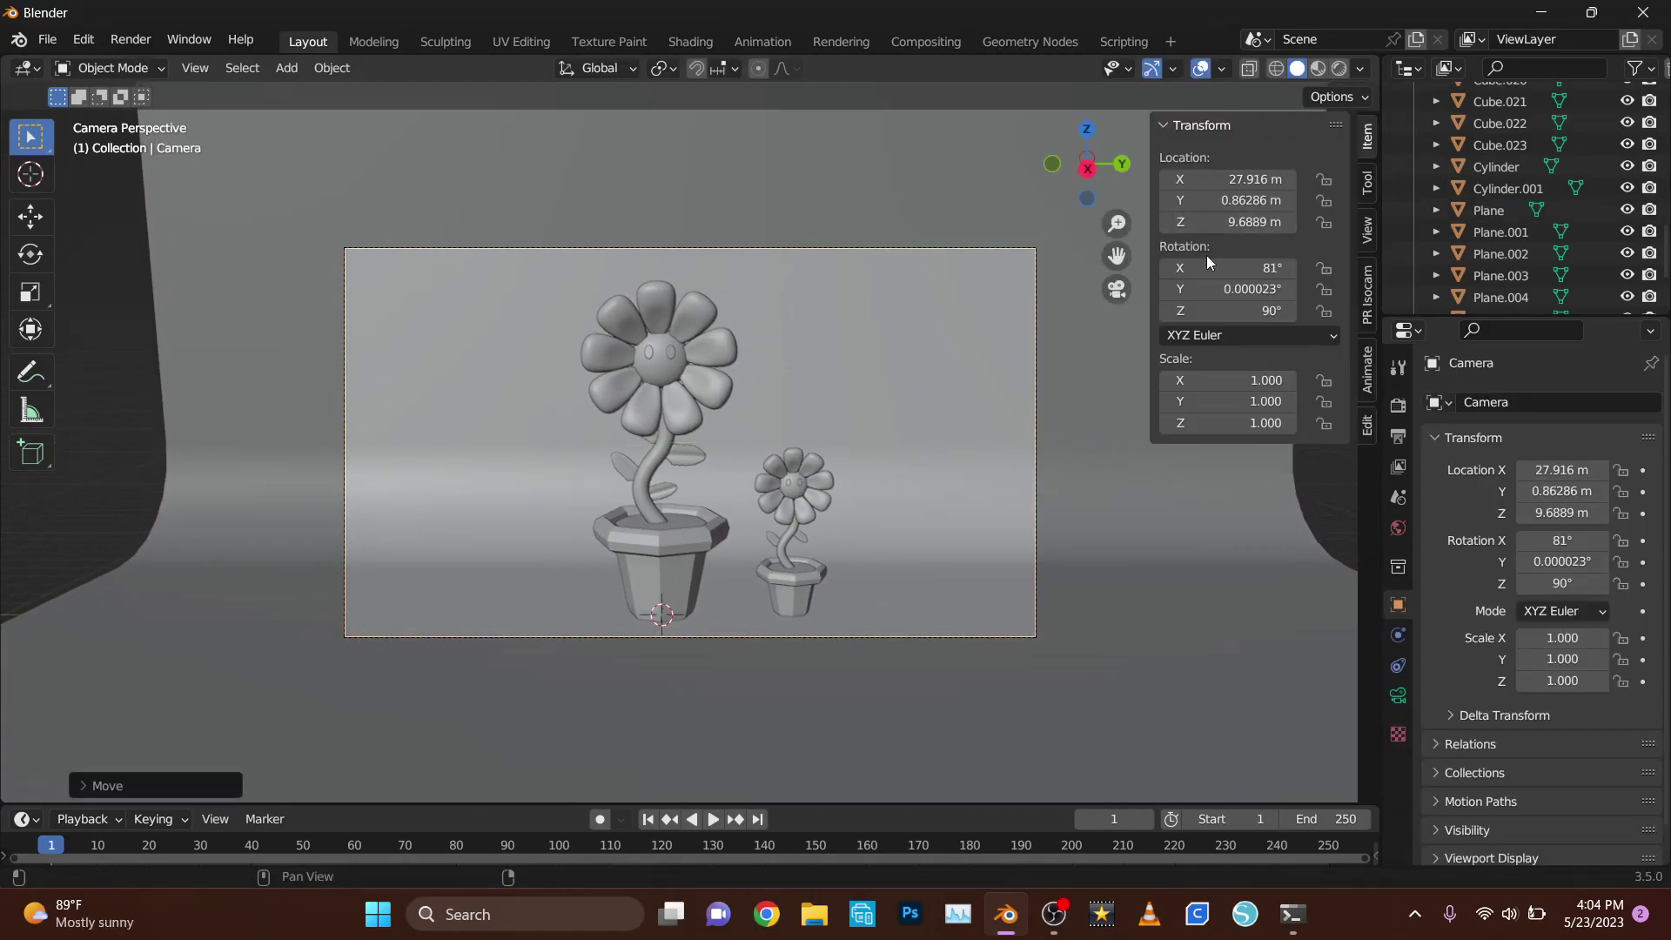
pyautogui.press('g')
pyautogui.click(869, 400)
pyautogui.scroll(-2, 922, 449)
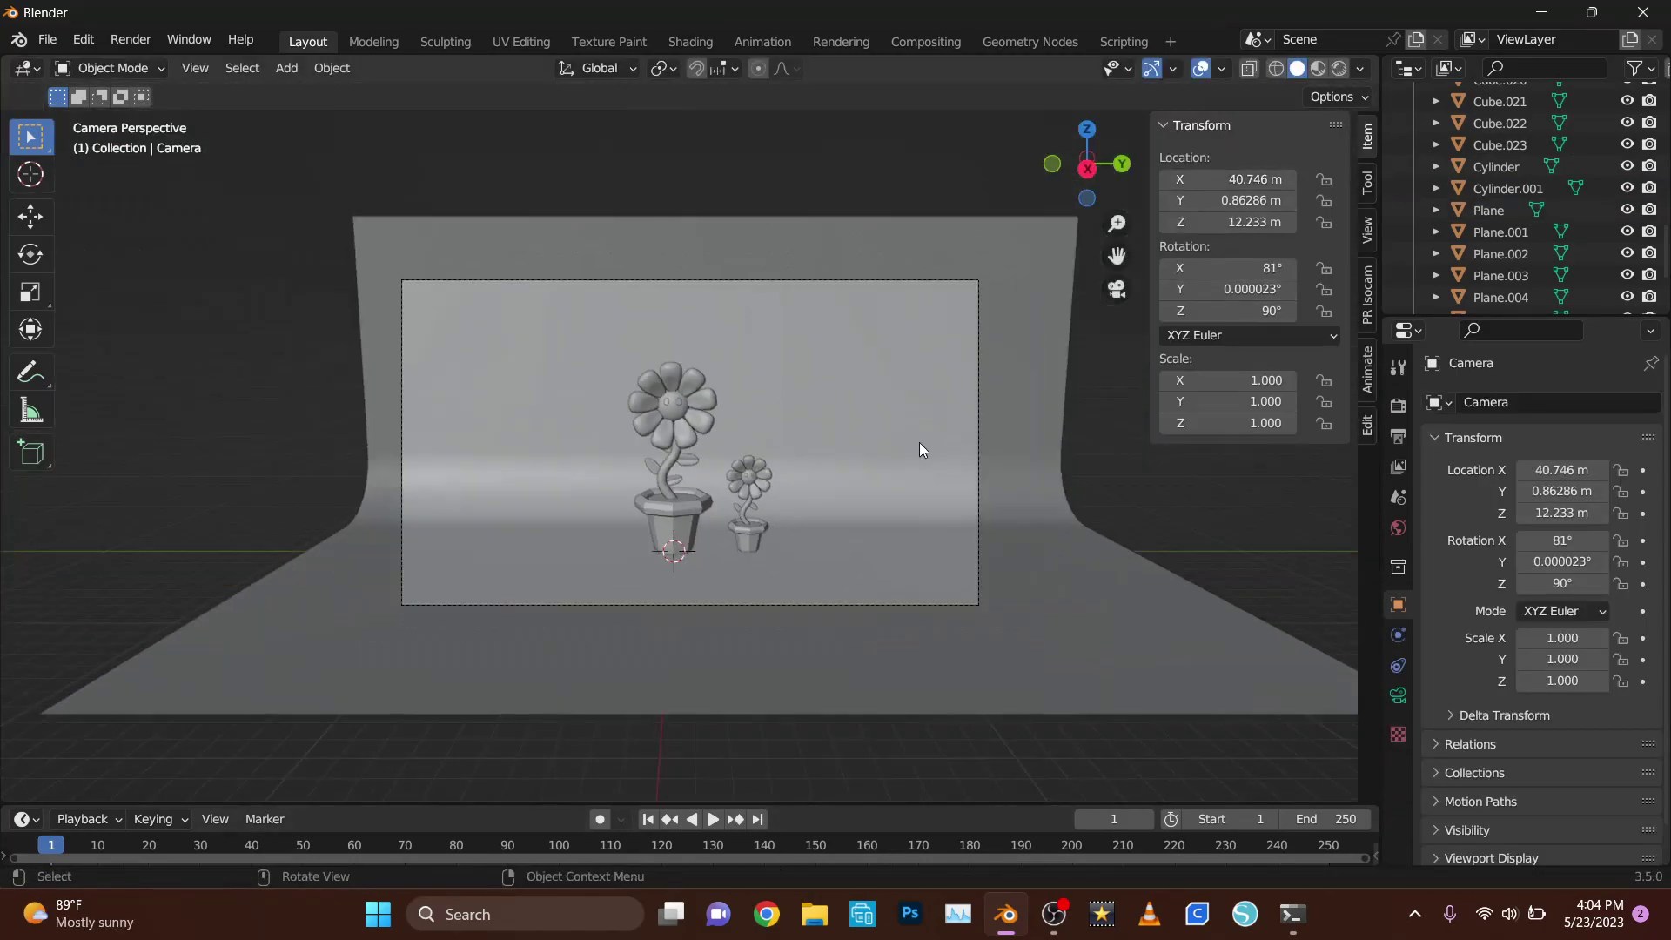
pyautogui.scroll(3, 921, 448)
pyautogui.scroll(-3, 939, 431)
pyautogui.press('n')
# - Add an area light, raise it high above the flowers and stretch it along Y
pyautogui.hotkey('shift', 'a')
pyautogui.click(1055, 444)
pyautogui.press('g')
pyautogui.press('z')
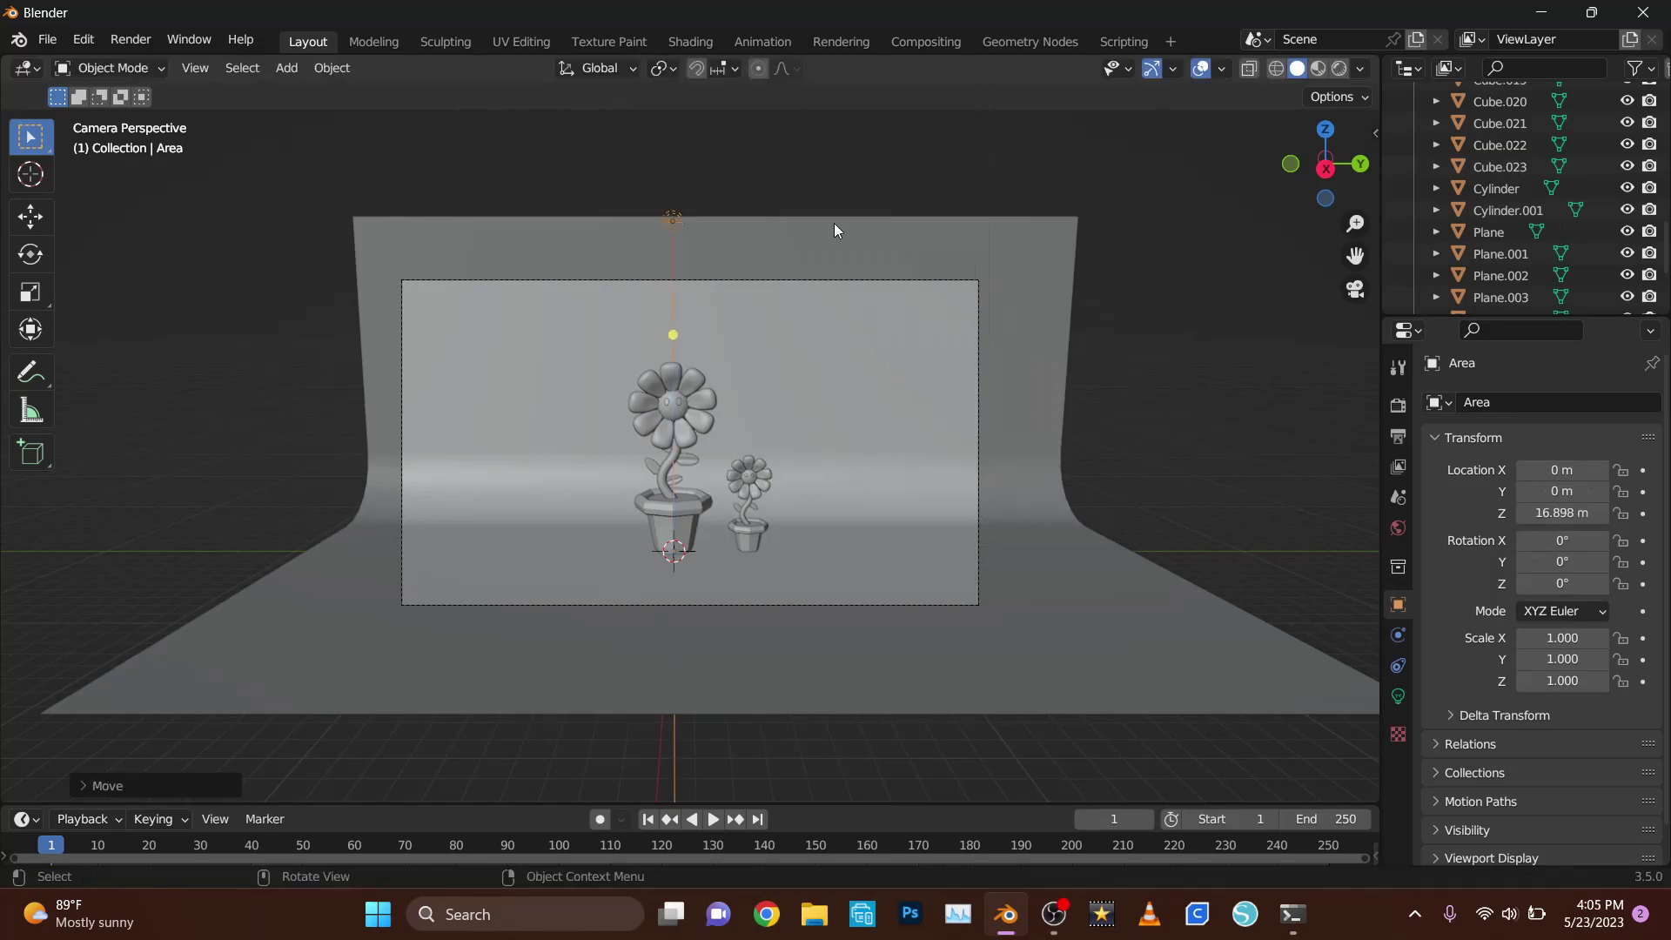
pyautogui.moveTo(834, 229); pyautogui.dragTo(354, 273, button='middle')
pyautogui.press('s')
pyautogui.press('y')
pyautogui.click(1115, 291)
# - Set the area light's power to 1000 W
pyautogui.click(1318, 68)
pyautogui.click(1399, 697)
pyautogui.doubleClick(1557, 549)
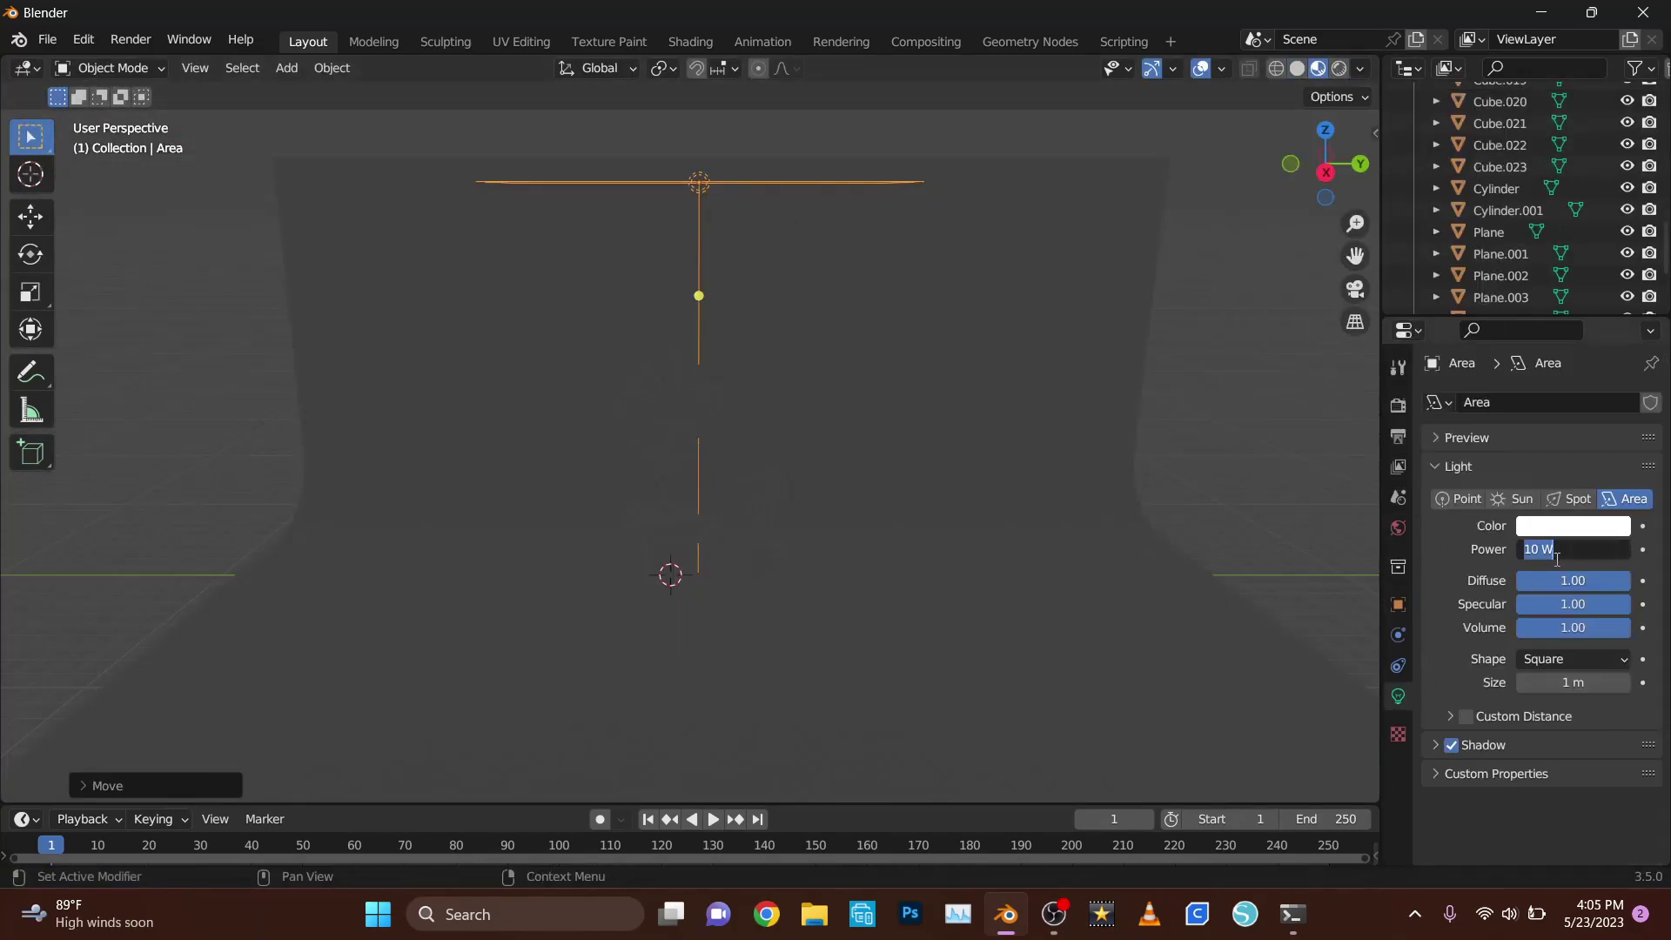
pyautogui.write('1000')
pyautogui.press('Return')
pyautogui.moveTo(1166, 472); pyautogui.dragTo(958, 385, button='middle')
# - Duplicate the area light to the left, set it to 200 W and tilt it toward the flowers
pyautogui.hotkey('shift', 'd')
pyautogui.press('x')
pyautogui.click(517, 407)
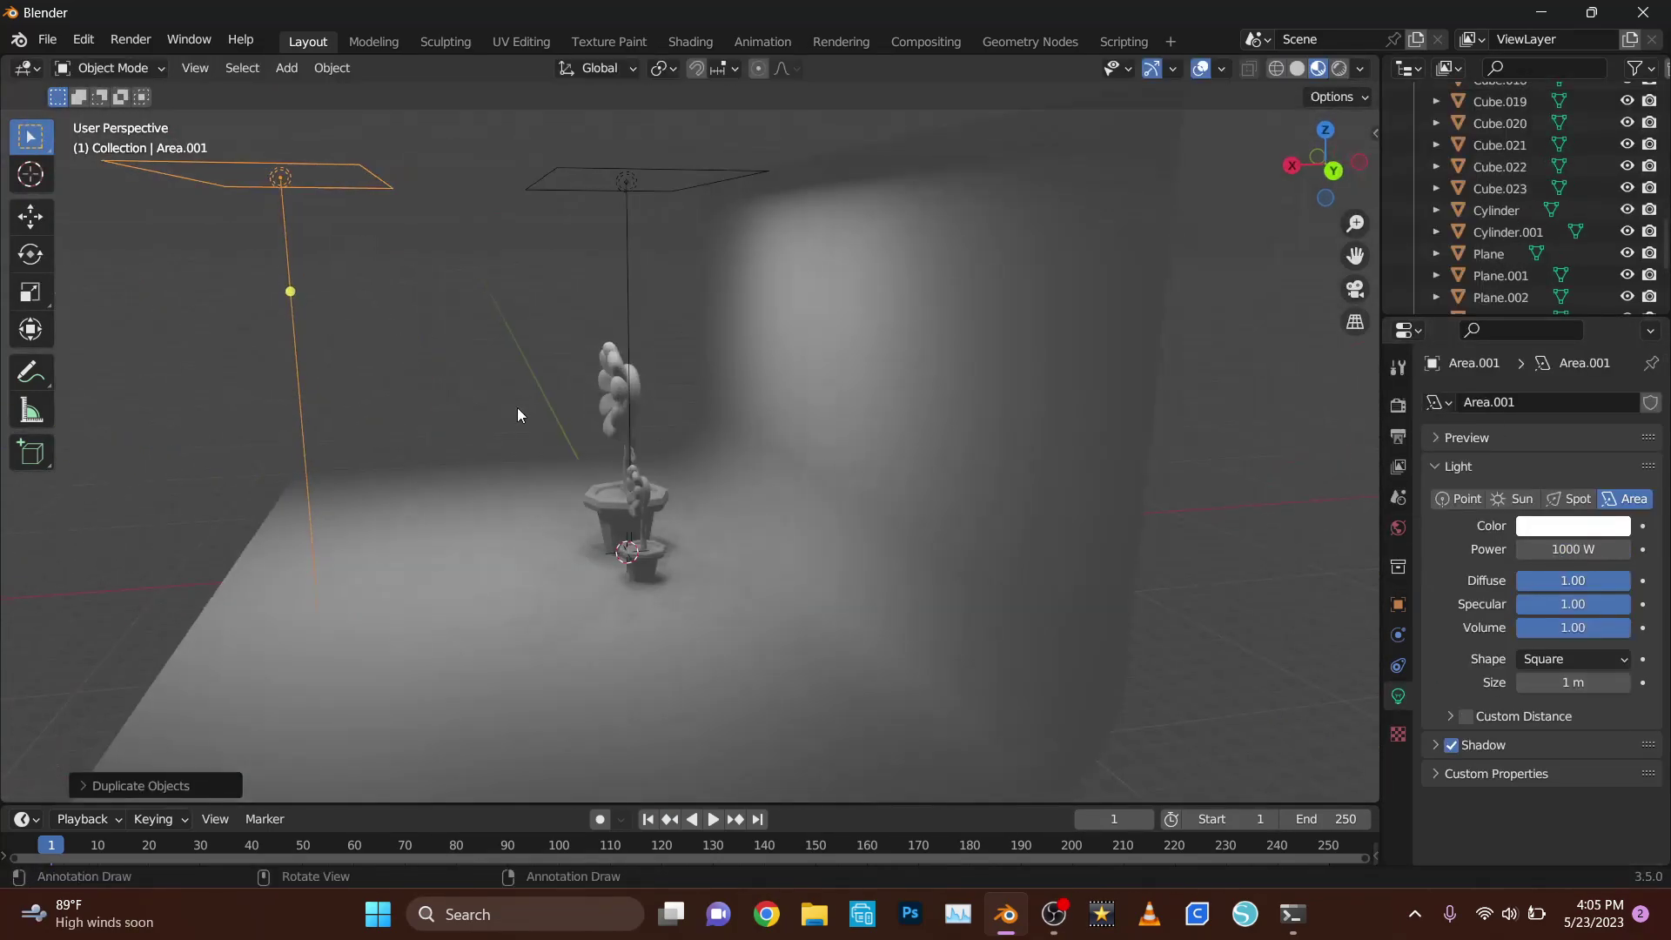
pyautogui.press('r')
pyautogui.doubleClick(1573, 550)
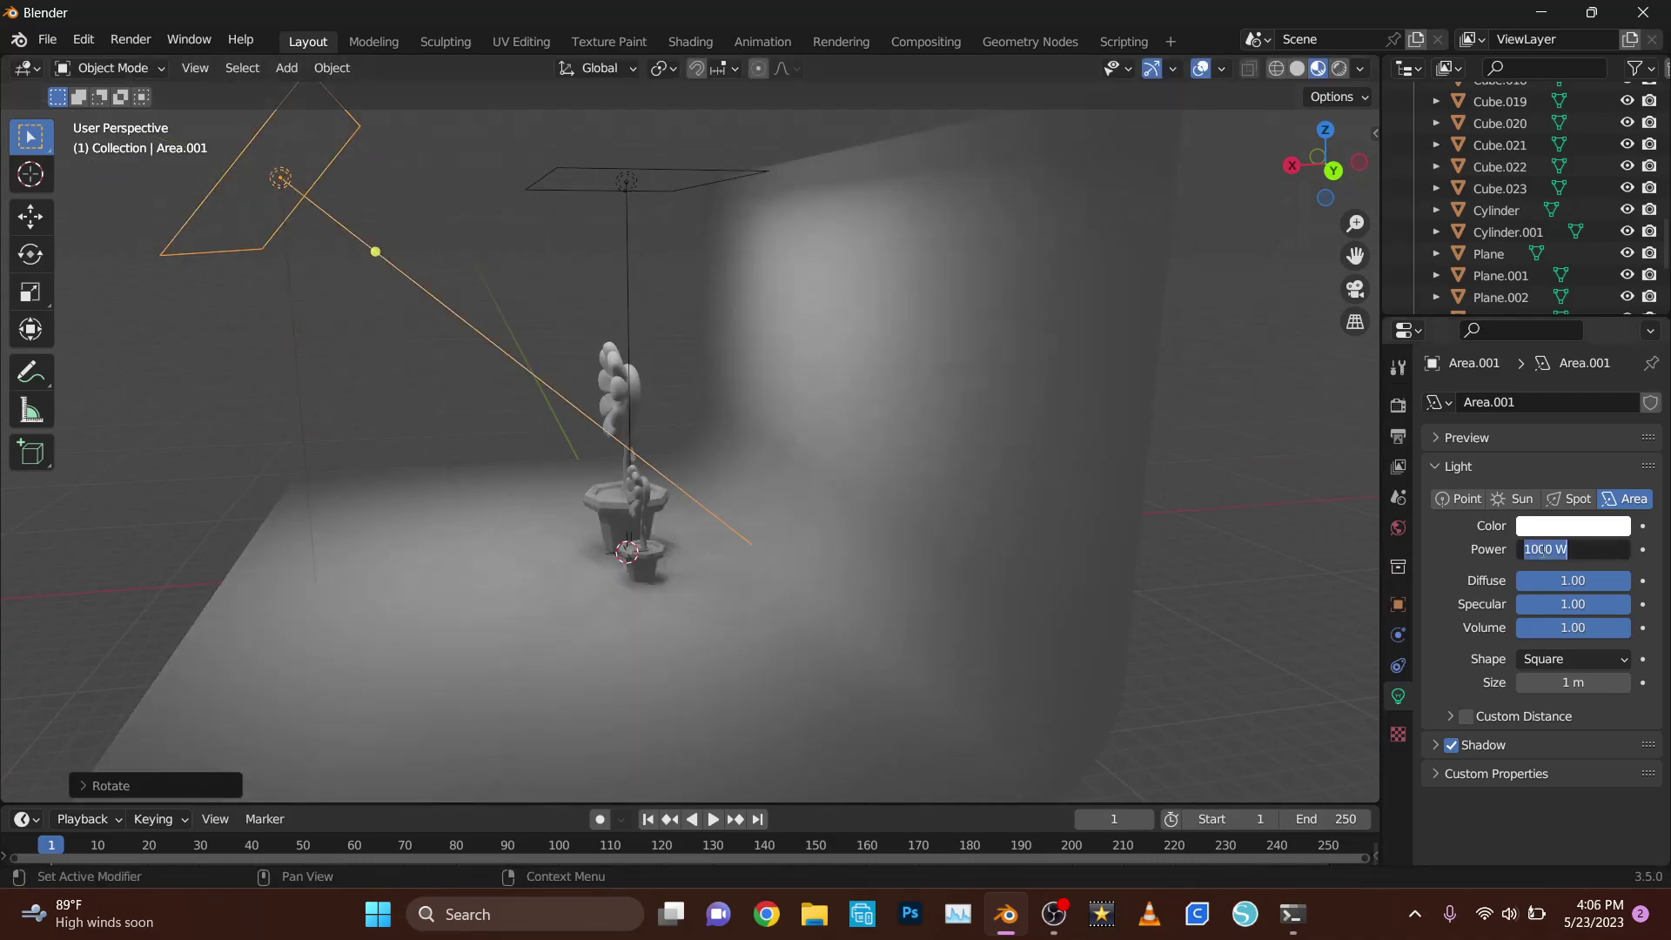
pyautogui.write('200')
pyautogui.press('Return')
pyautogui.moveTo(958, 453); pyautogui.dragTo(1234, 484, button='middle')
# - Add a point light and place it above the flowers
pyautogui.hotkey('shift', 'a')
pyautogui.click(1032, 407)
pyautogui.press('g')
pyautogui.press('z')
pyautogui.click(1269, 420)
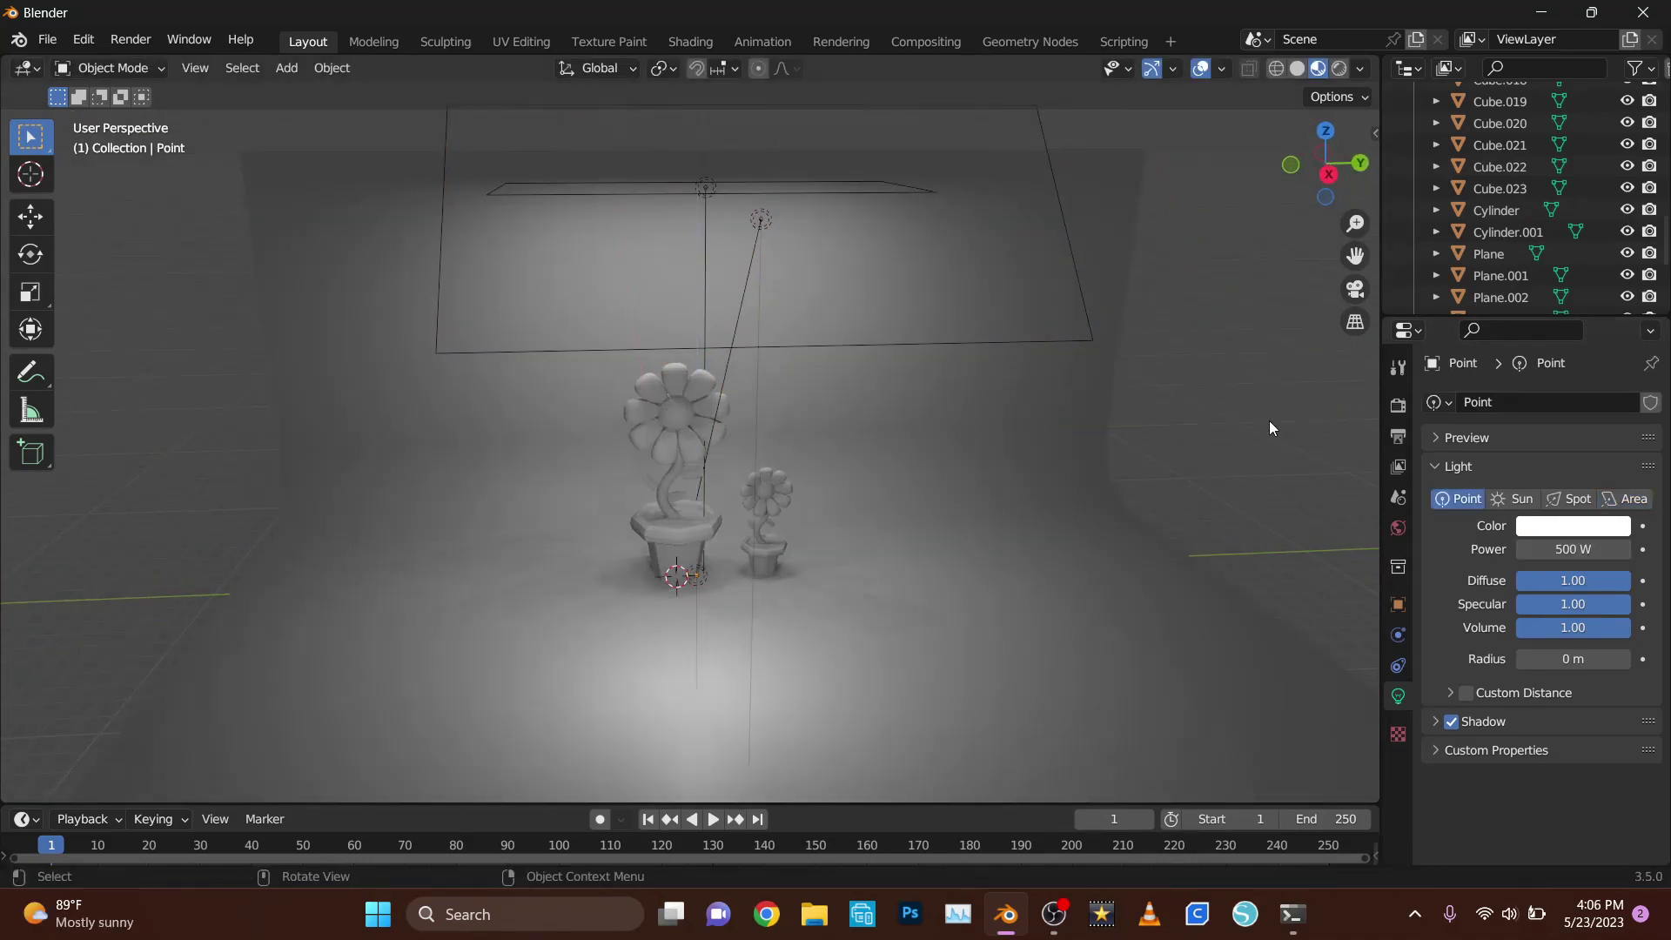
pyautogui.press('KP_0')
pyautogui.press('g')
pyautogui.press('z')
pyautogui.click(914, 591)
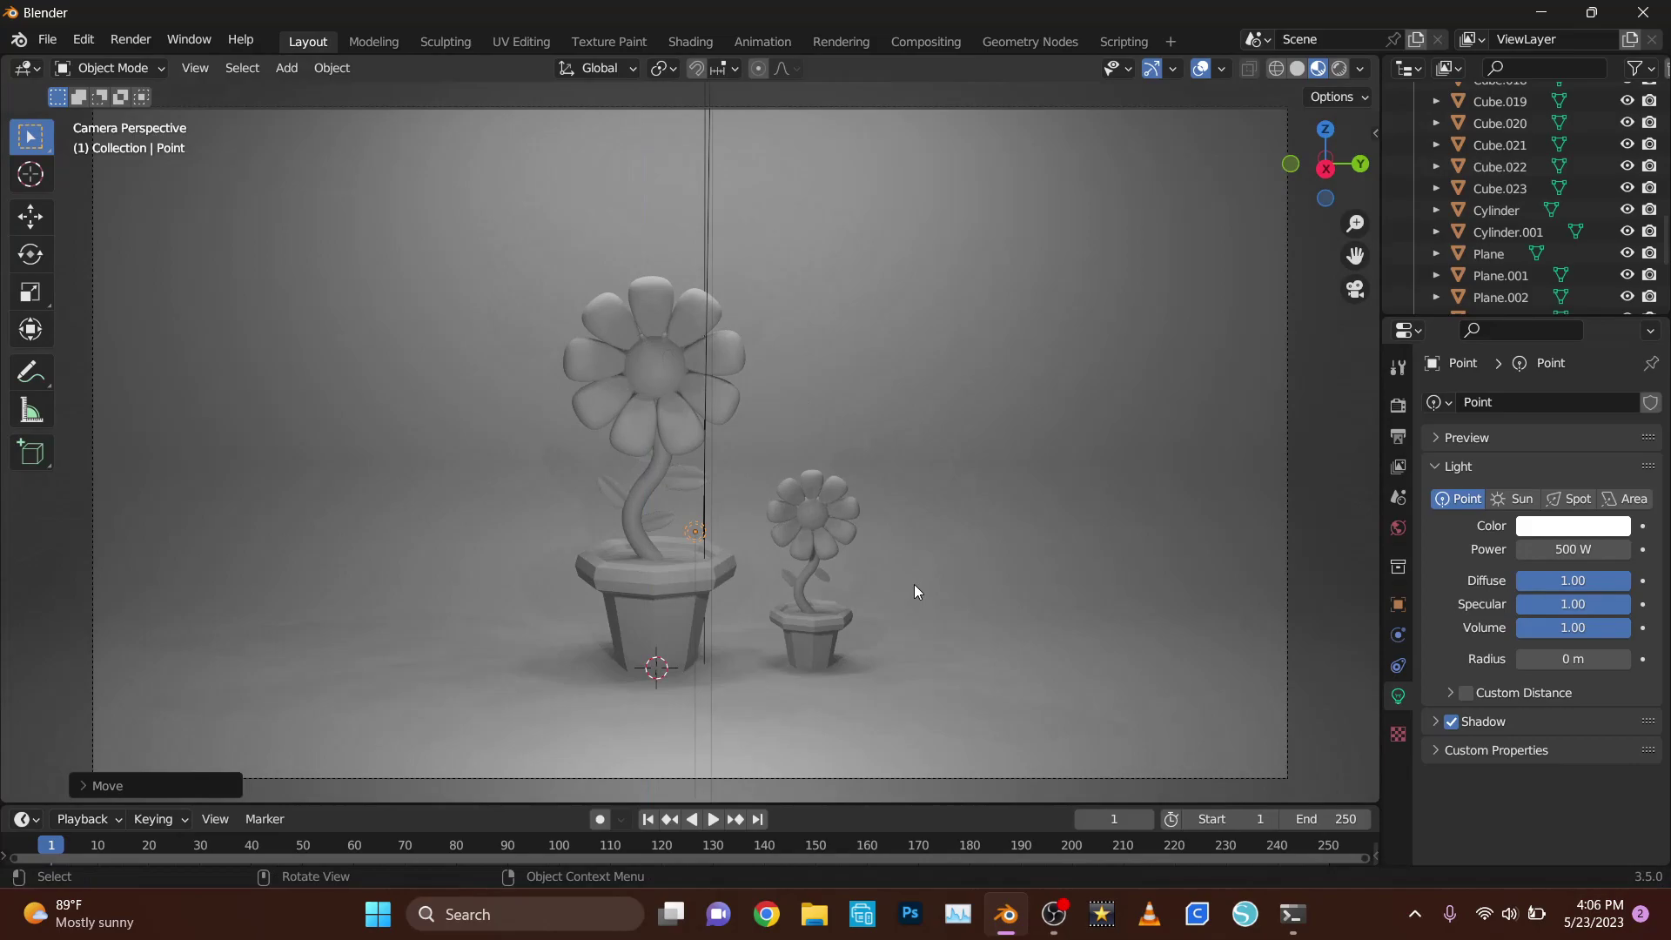
pyautogui.scroll(-3, 914, 591)
# - Duplicate an area light to one side along Y and rotate it about X
pyautogui.click(787, 246)
pyautogui.hotkey('shift', 'd')
pyautogui.press('y')
pyautogui.press('Return')
pyautogui.press('r')
pyautogui.press('x')
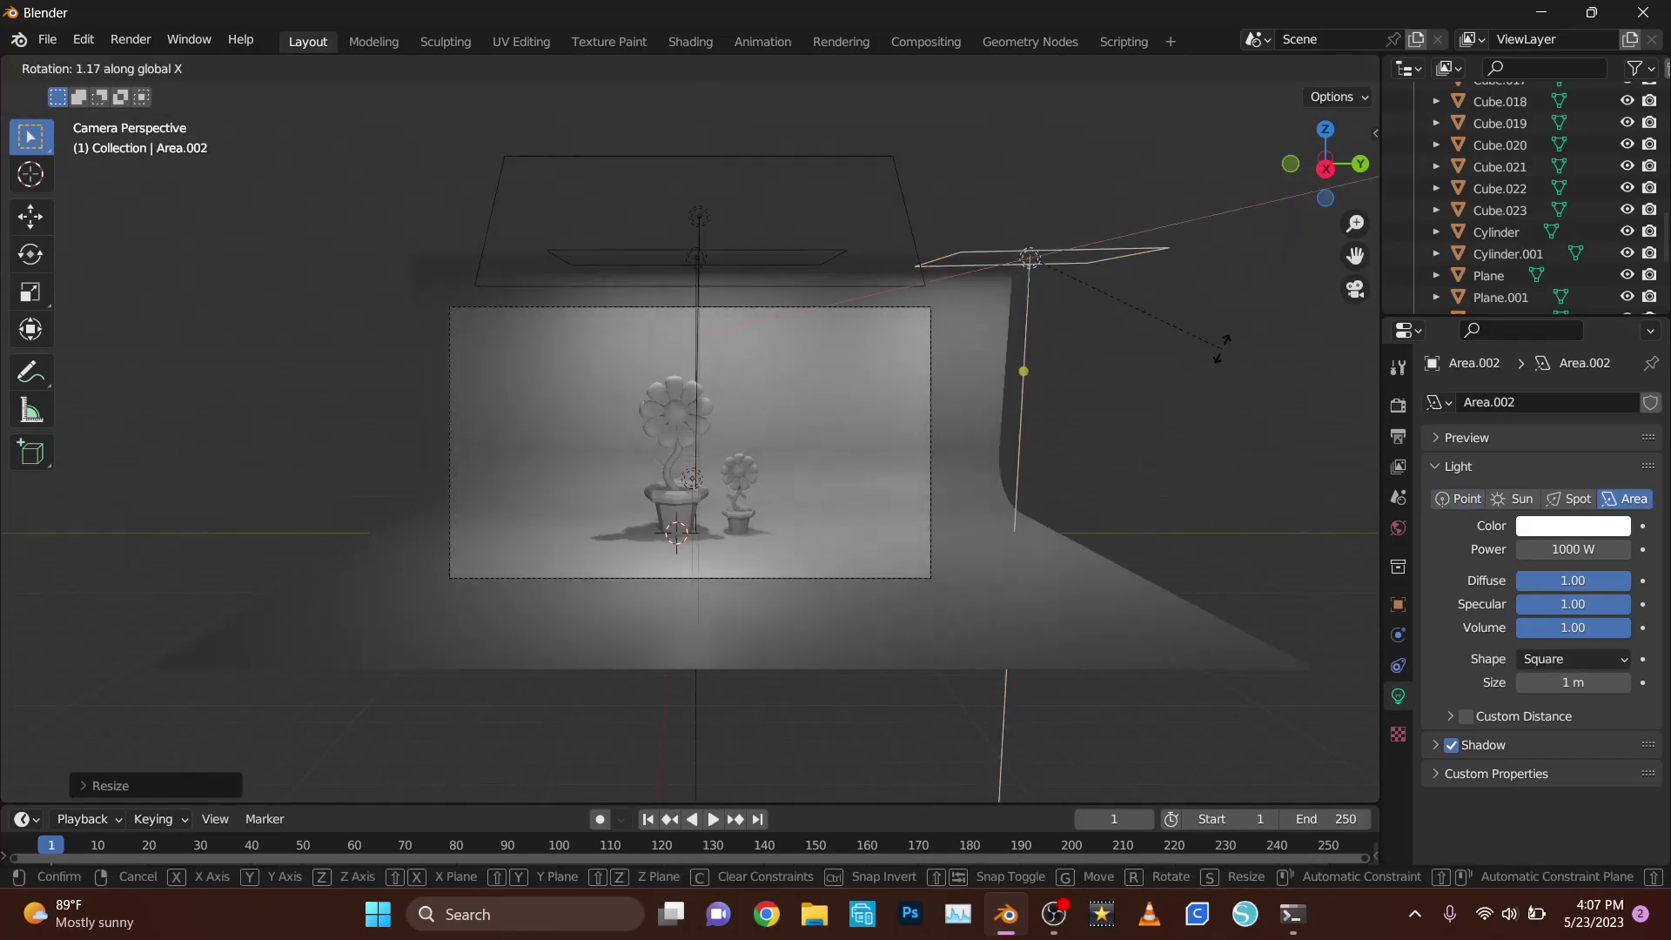
pyautogui.press('Return')
# - Duplicate another side light to the opposite side, tilted about X toward the flowers
pyautogui.hotkey('shift', 'd')
pyautogui.press('y')
pyautogui.press('Return')
pyautogui.press('r')
pyautogui.press('x')
pyautogui.click(1126, 392)
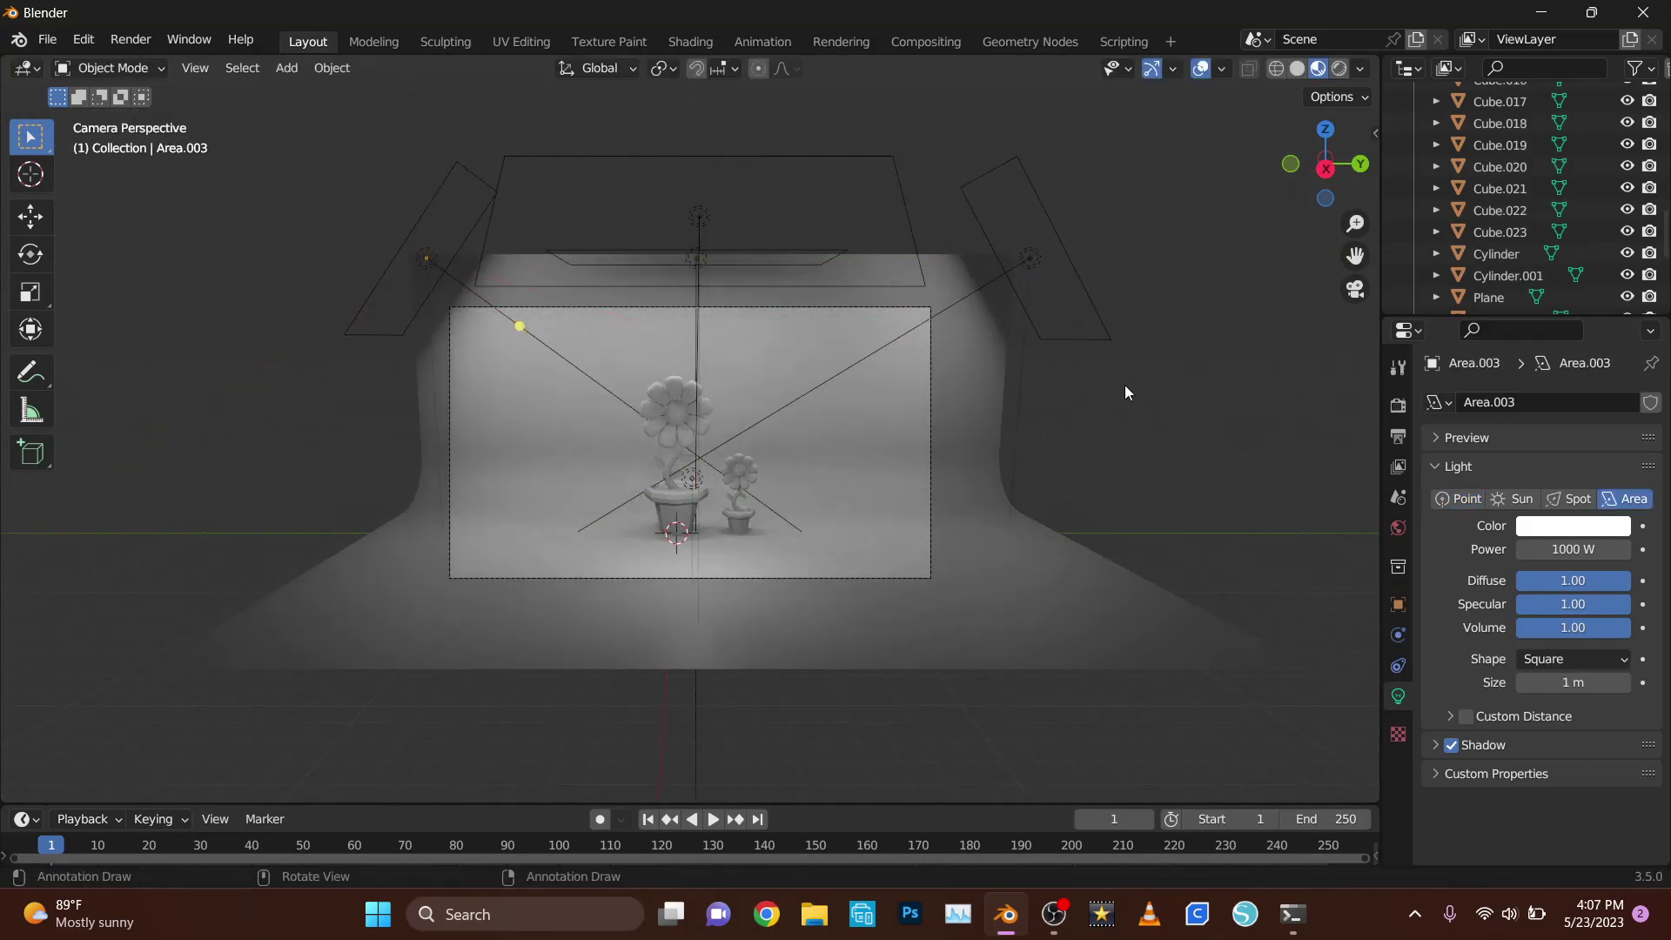
pyautogui.press('Home')
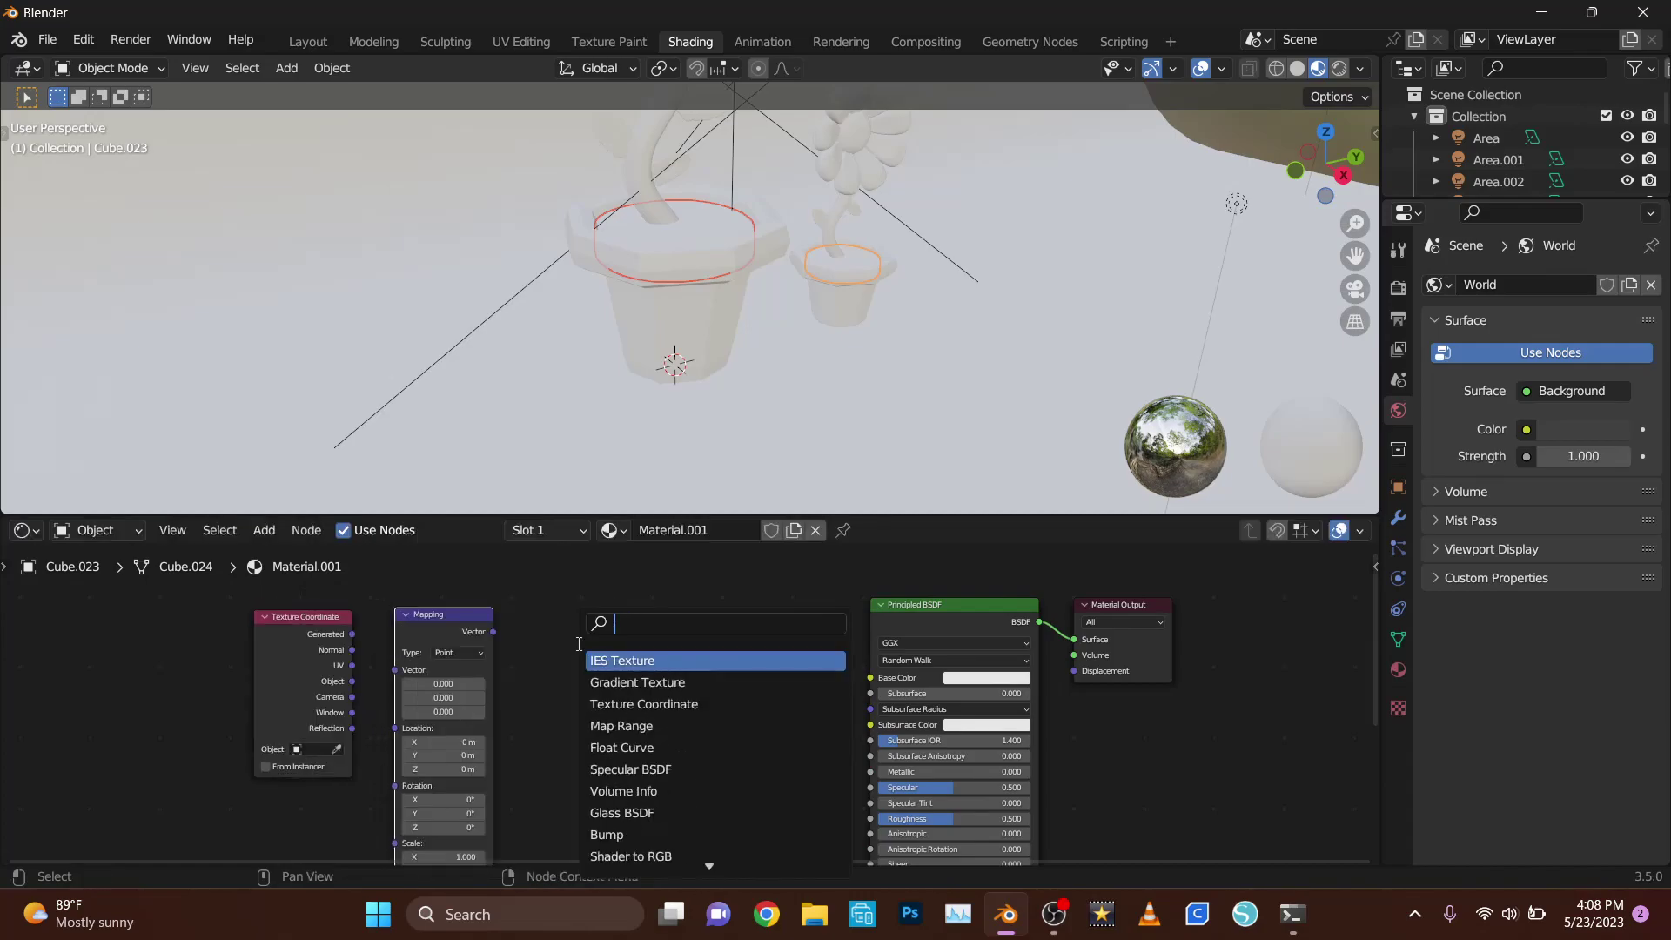
# - Add an Image Texture node and load the OatPops01_2K_Height image into it
pyautogui.press('Return')
pyautogui.click(712, 633)
pyautogui.moveTo(712, 634); pyautogui.dragTo(842, 819)
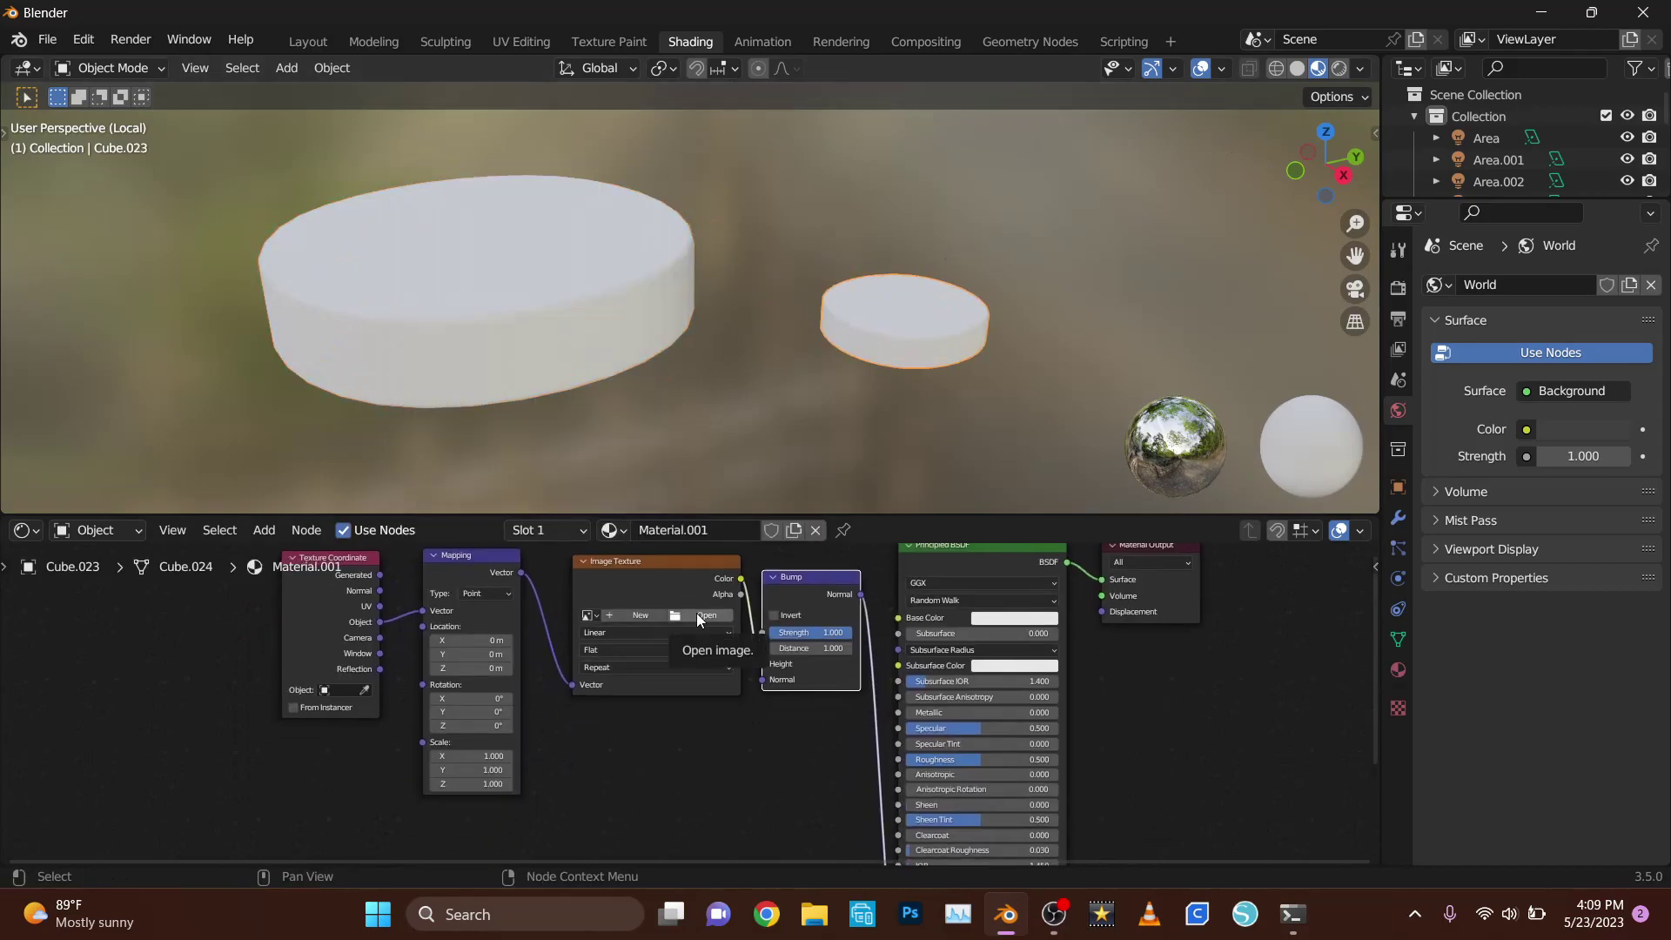
pyautogui.click(705, 645)
pyautogui.scroll(-10, 1023, 520)
pyautogui.scroll(-10, 1074, 548)
pyautogui.doubleClick(980, 508)
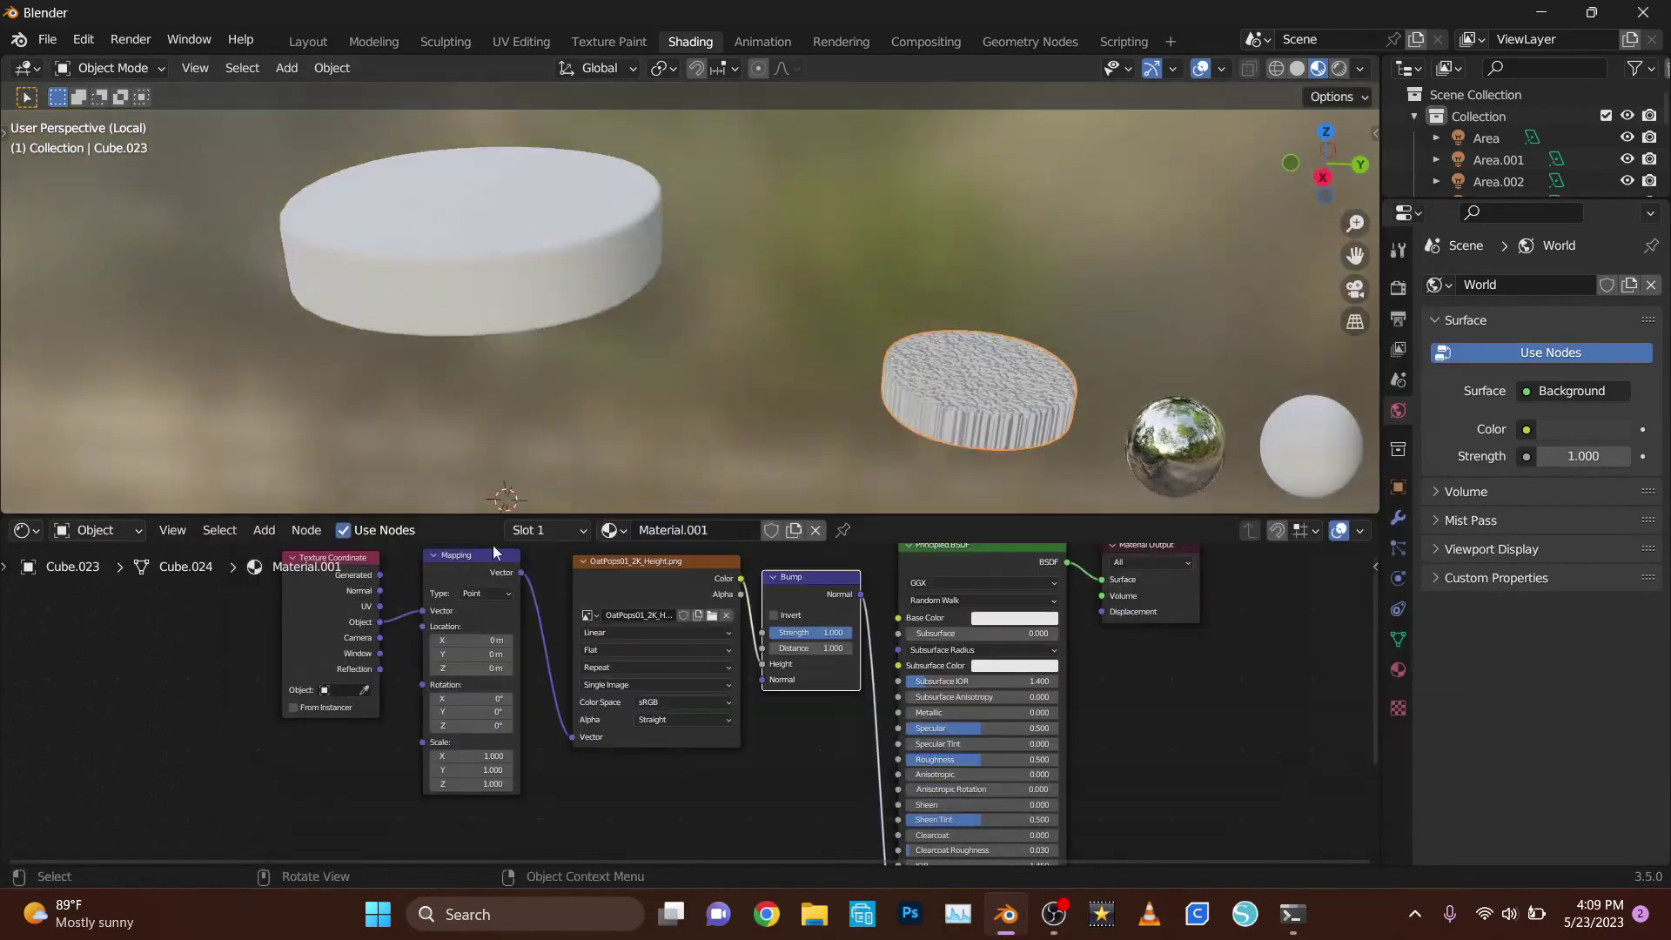
pyautogui.rightClick(640, 691)
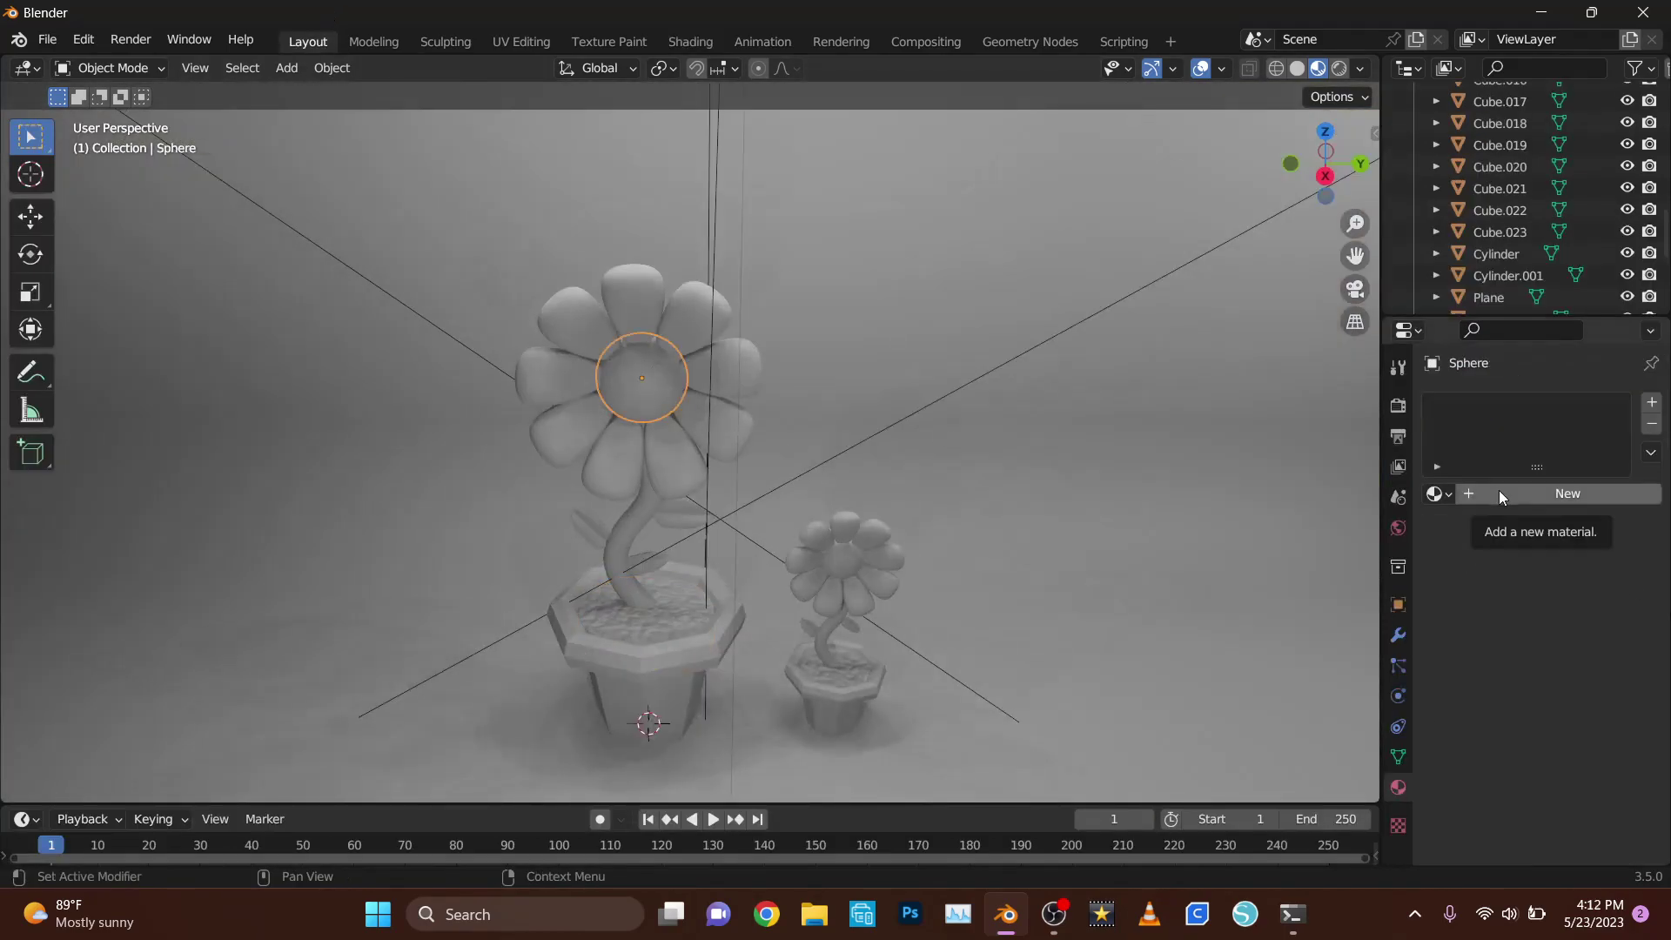
# - Give the centre sphere a new material, assign purple Material.005 to a petal, and create a pink one
pyautogui.click(1499, 493)
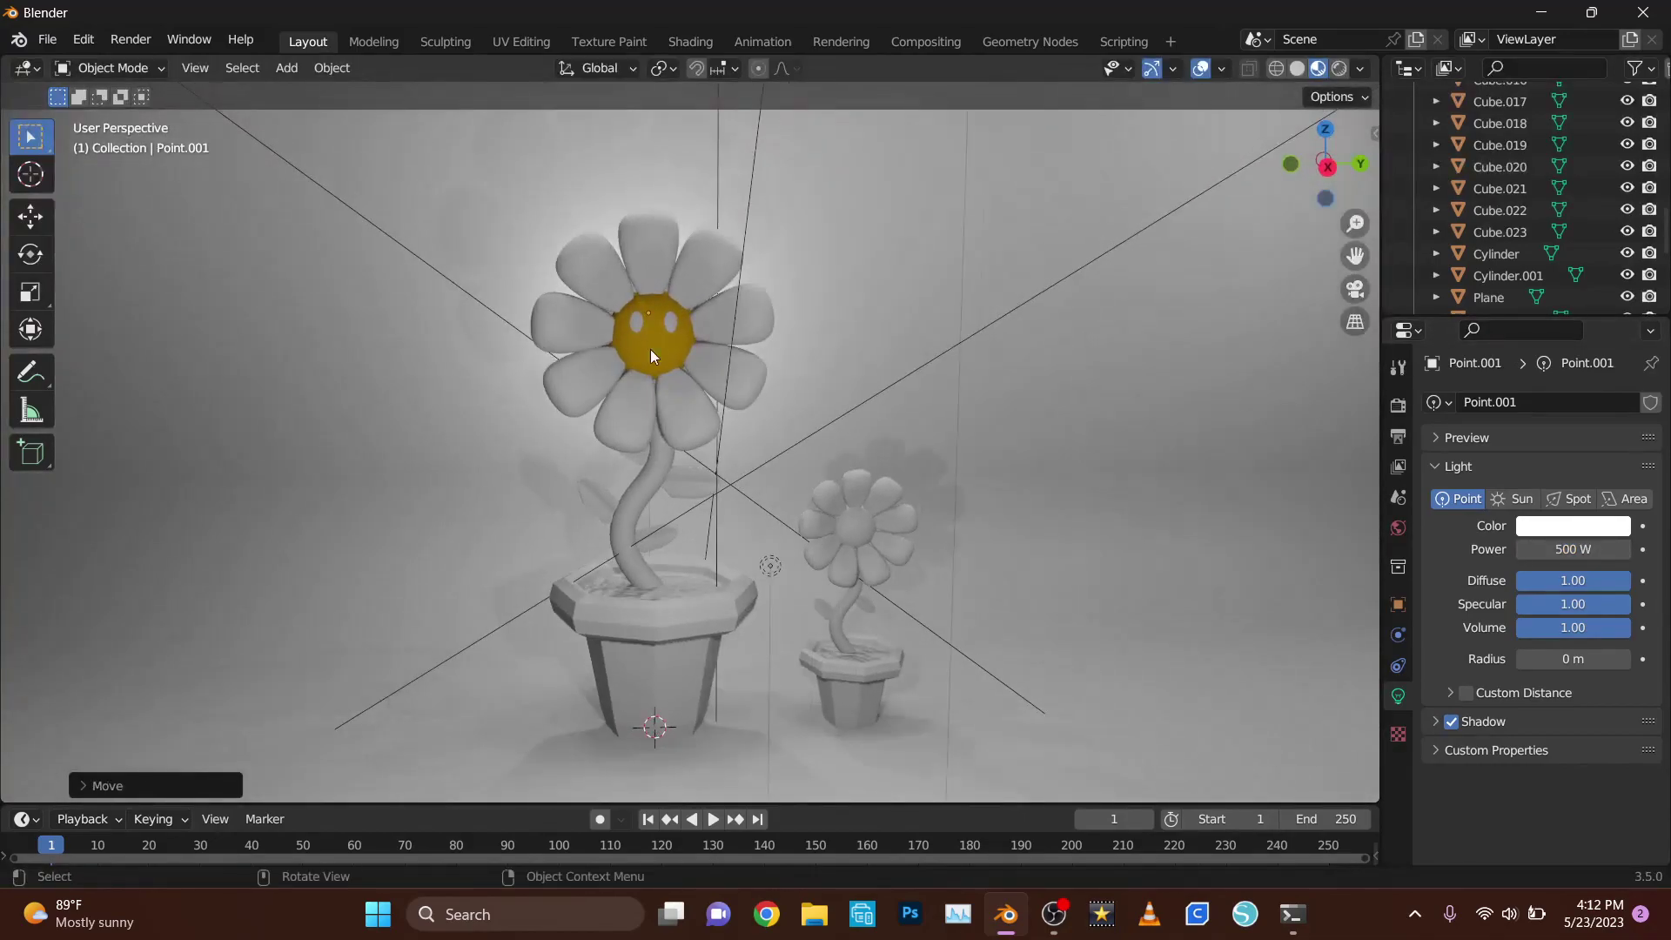
pyautogui.click(651, 355)
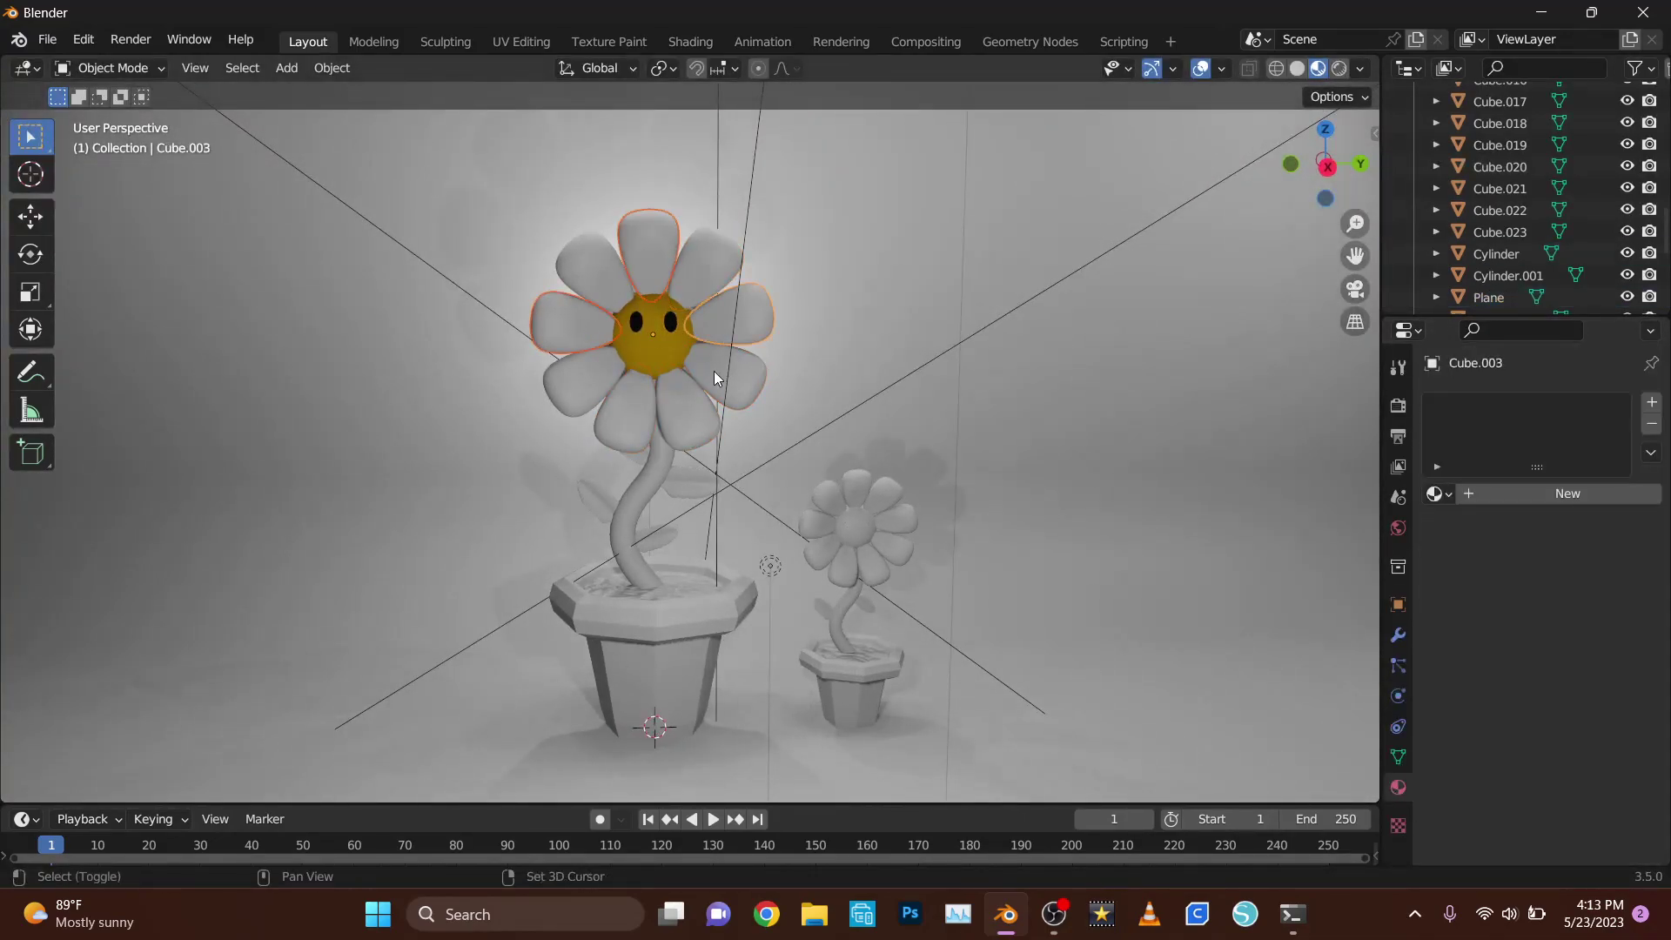
pyautogui.click(1438, 494)
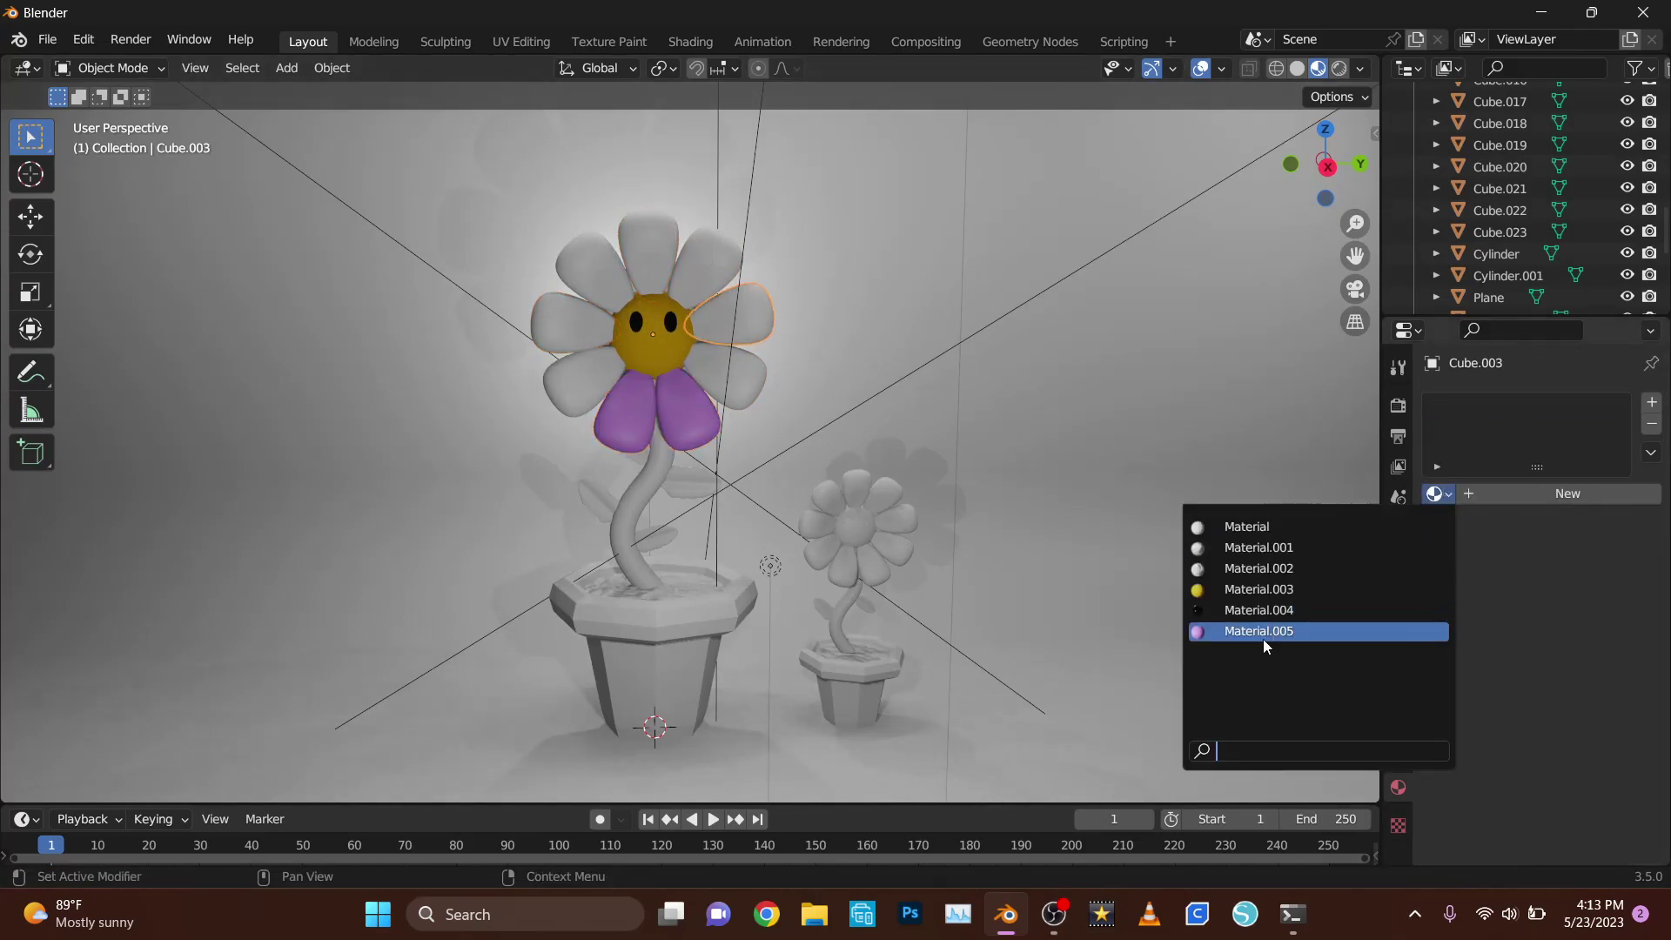
pyautogui.click(1310, 630)
pyautogui.click(1526, 500)
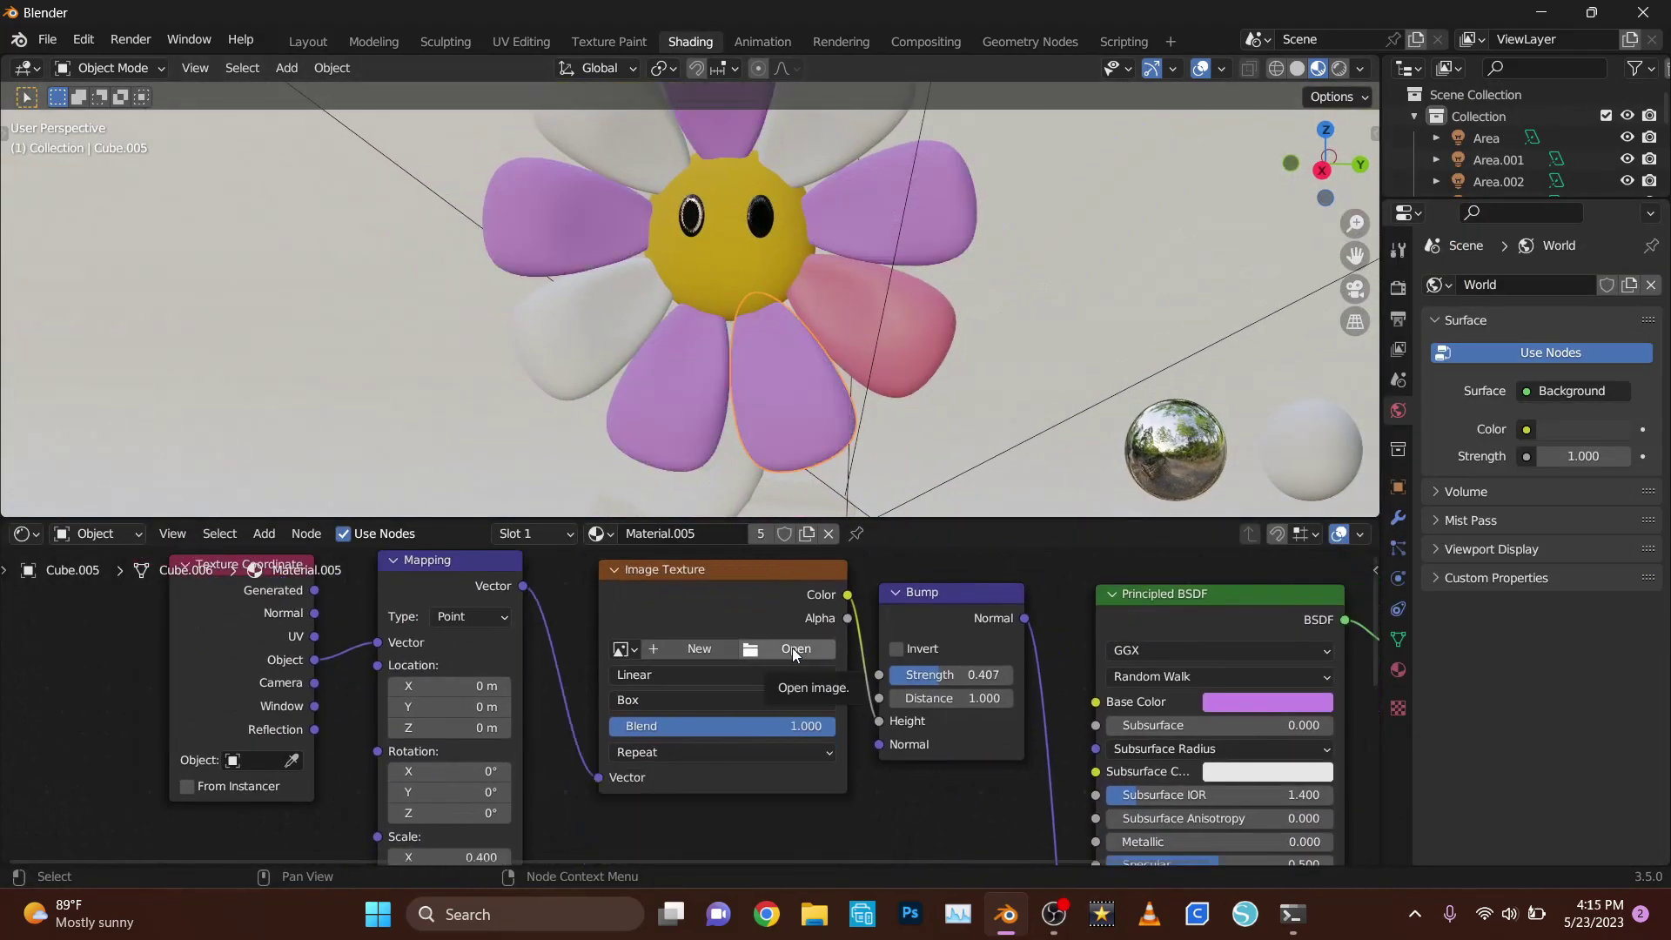
# - Load the Bark006_4K_Displacement image into the petal texture node
pyautogui.click(792, 648)
pyautogui.doubleClick(931, 252)
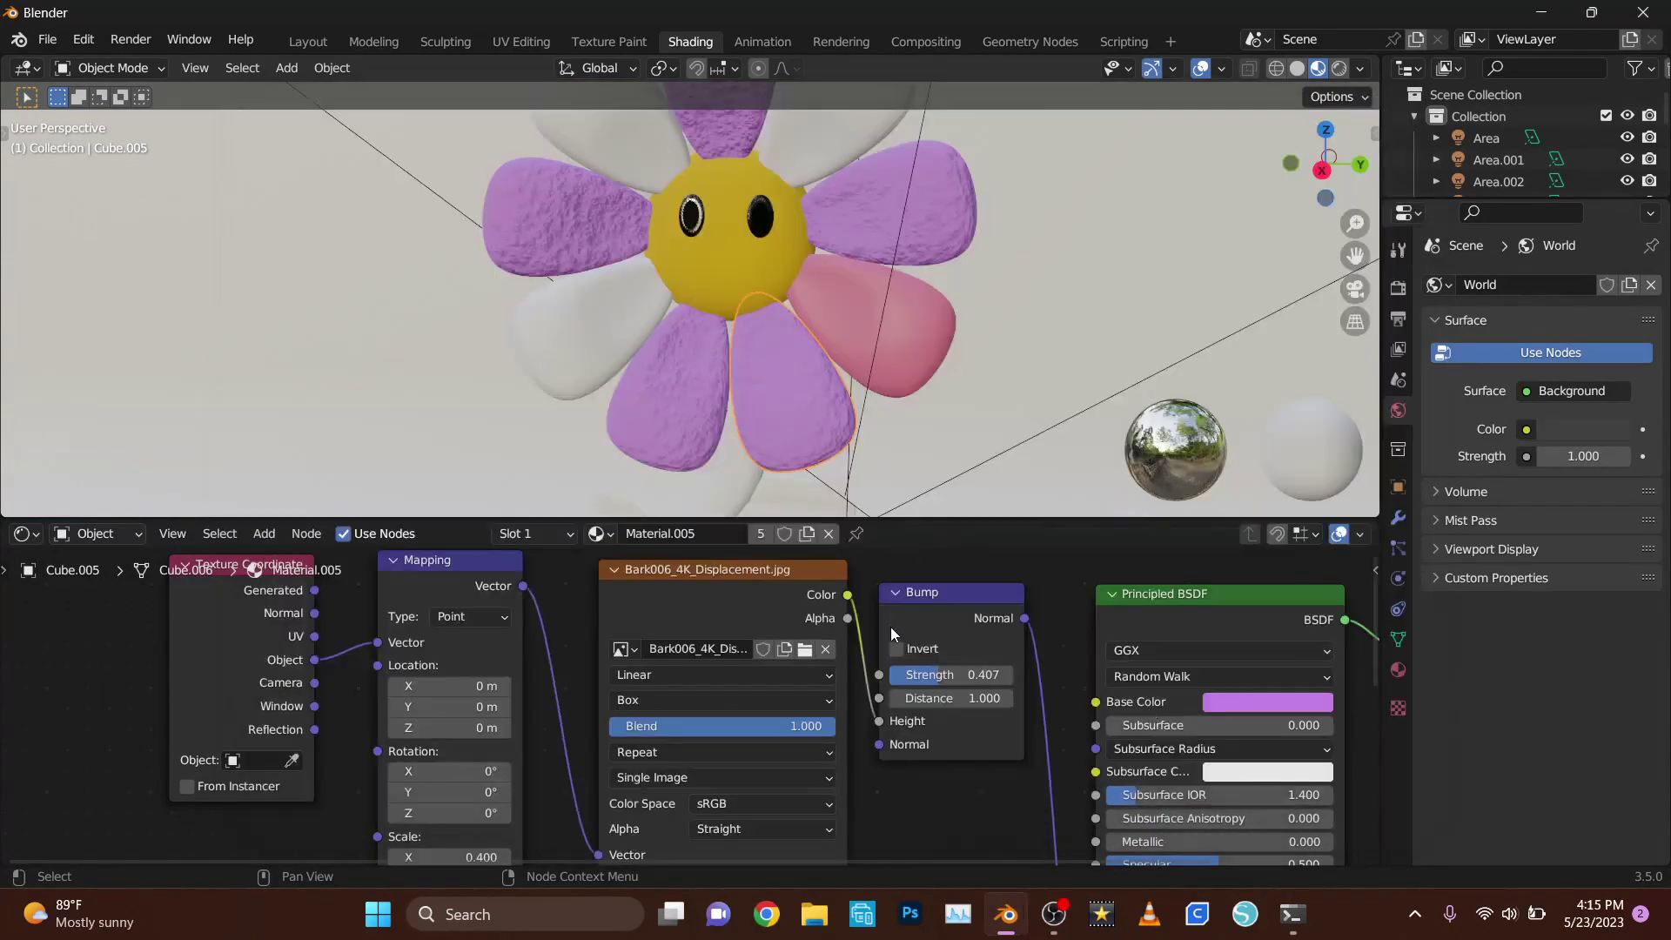
pyautogui.scroll(-5, 921, 583)
pyautogui.click(1399, 670)
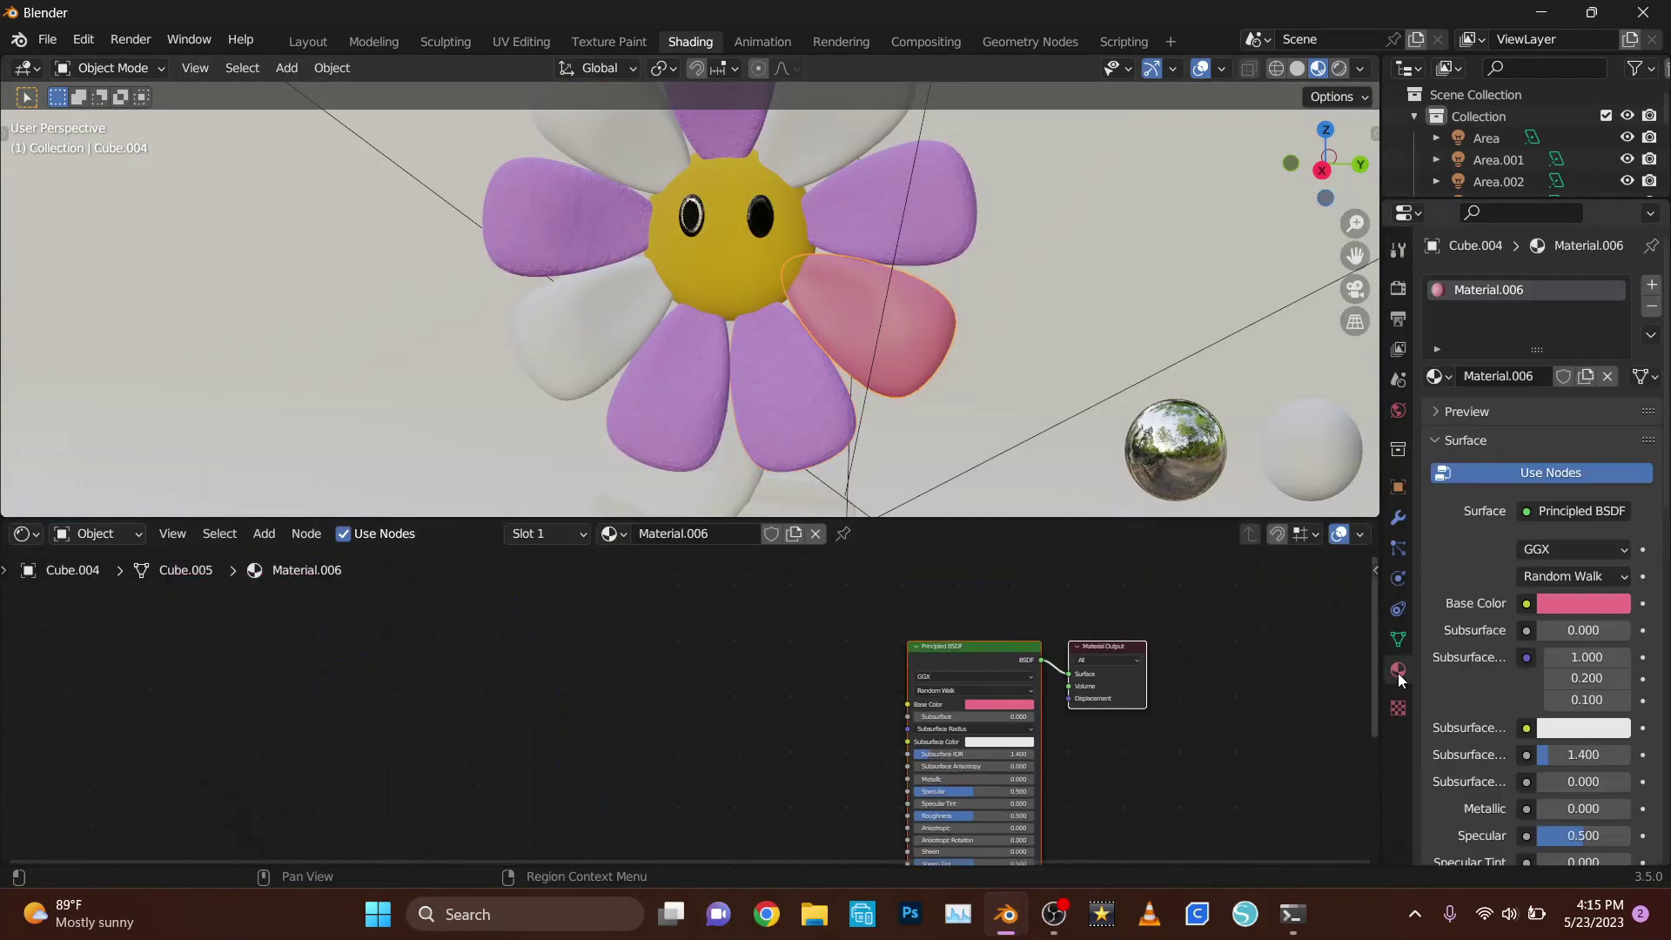
# - Assign the purple textured Material.005 to the petals
pyautogui.click(870, 366)
pyautogui.moveTo(720, 303); pyautogui.dragTo(811, 169, button='middle')
pyautogui.click(627, 157)
pyautogui.click(1438, 376)
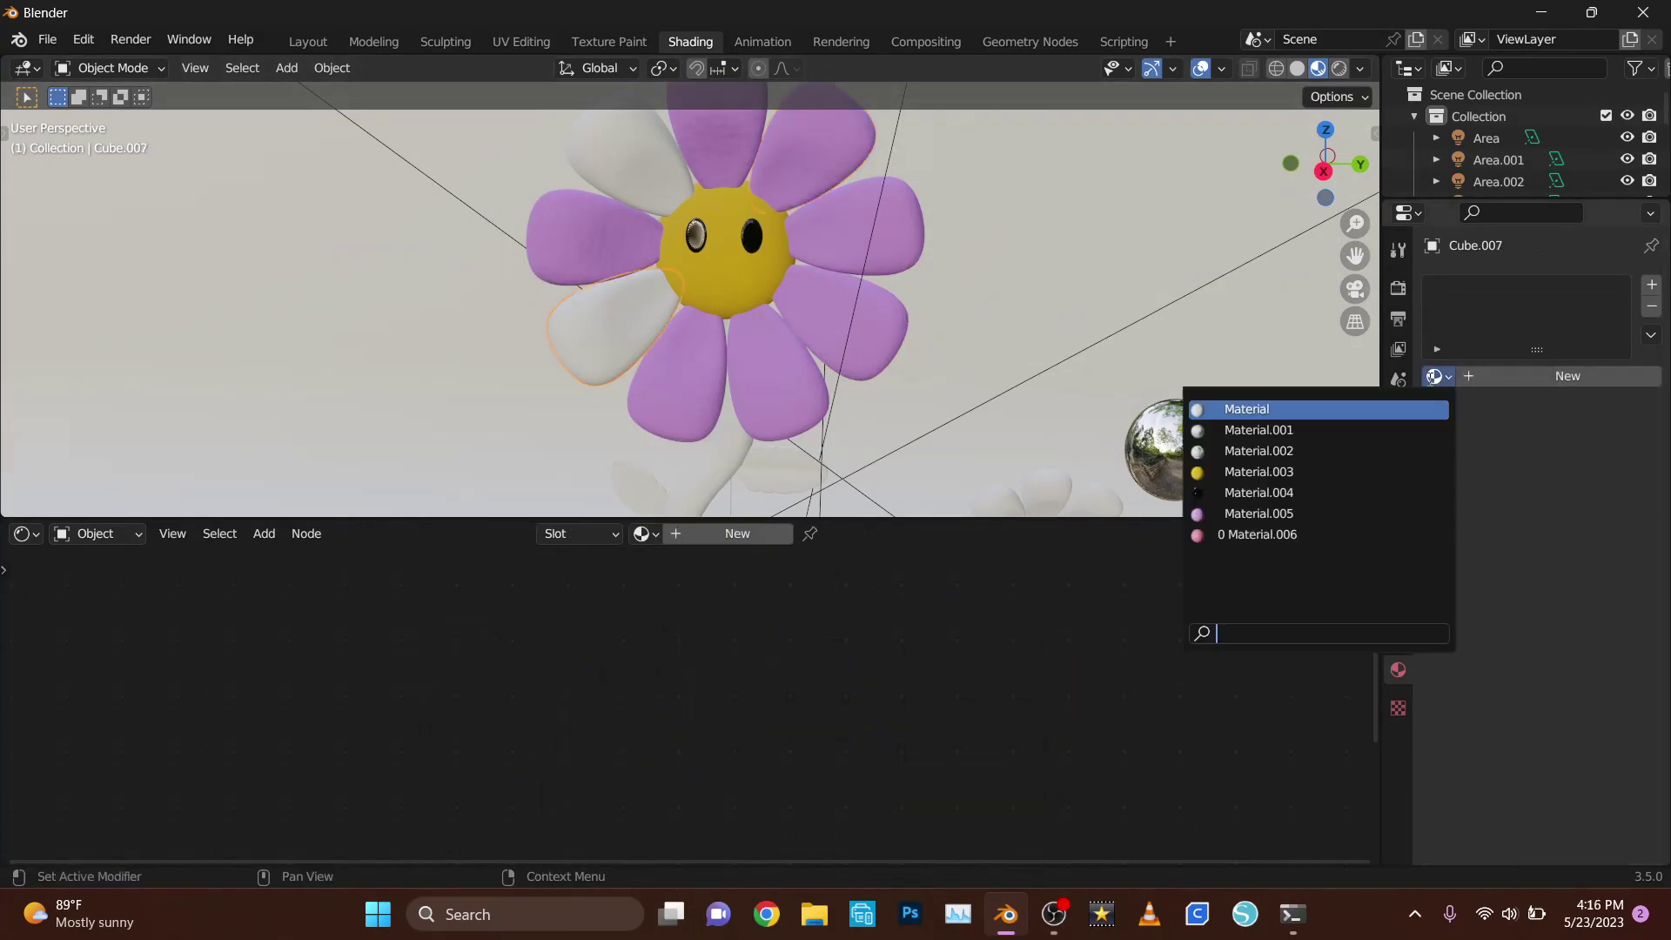
pyautogui.click(1236, 519)
# - Add a ColorRamp between the texture and the petal Base Color
pyautogui.hotkey('shift', 'a')
pyautogui.write('colo')
pyautogui.press('Return')
pyautogui.scroll(3, 914, 610)
pyautogui.scroll(-2, 914, 610)
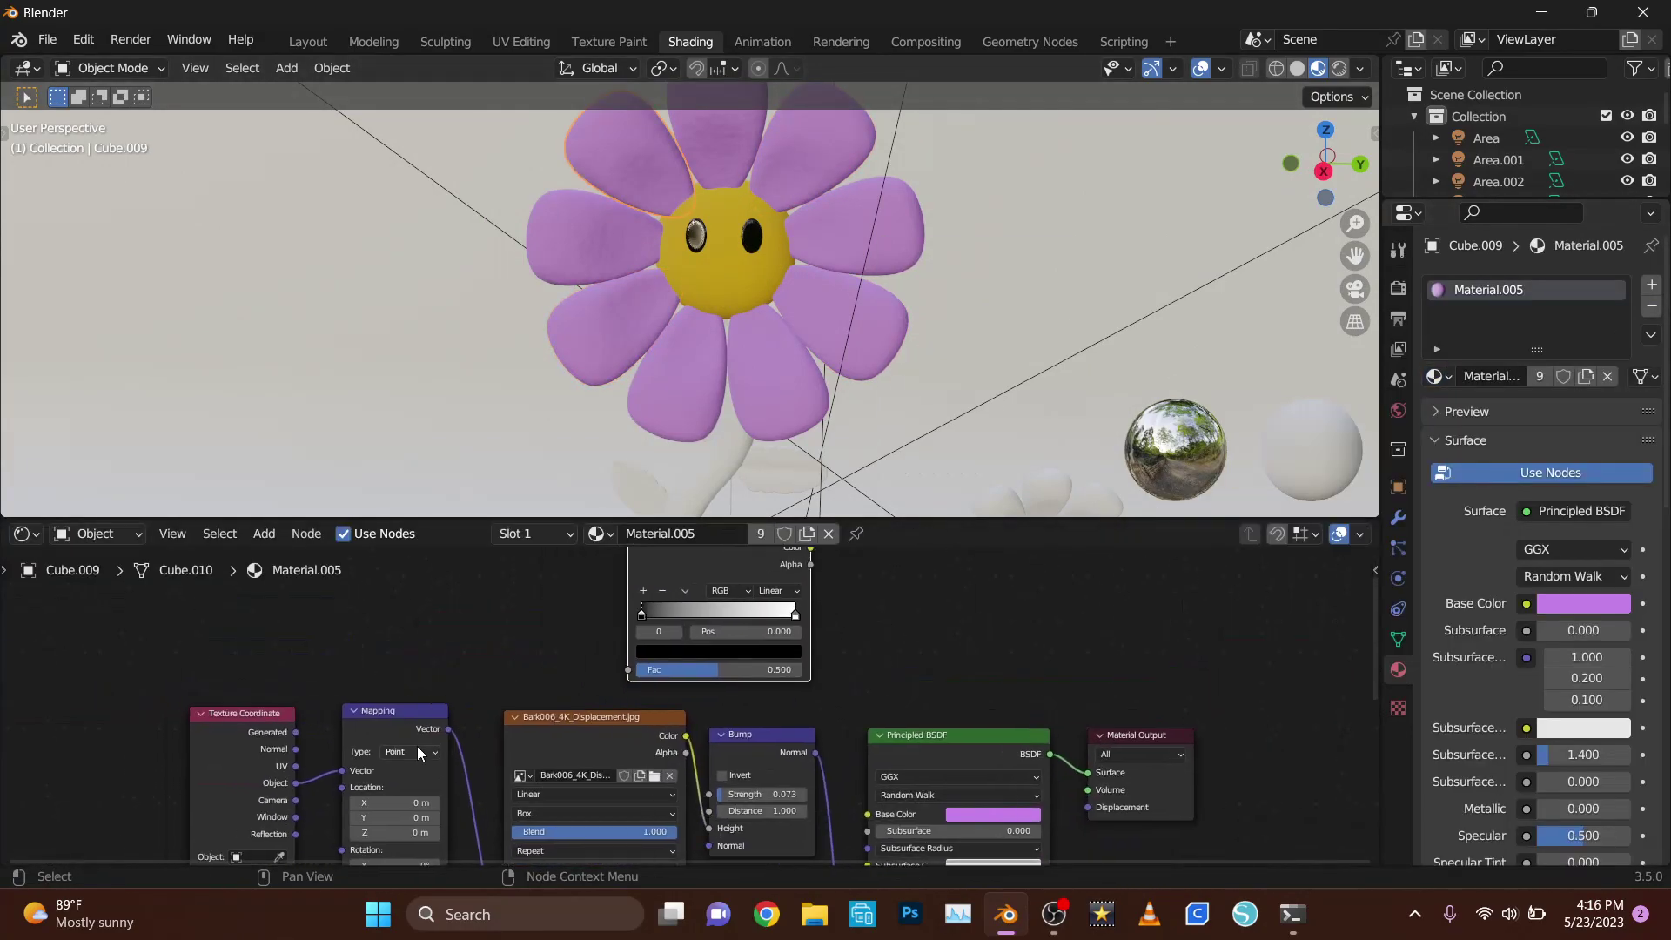
pyautogui.click(931, 690)
pyautogui.moveTo(931, 689); pyautogui.dragTo(805, 744, button='middle')
pyautogui.moveTo(746, 660); pyautogui.dragTo(803, 862)
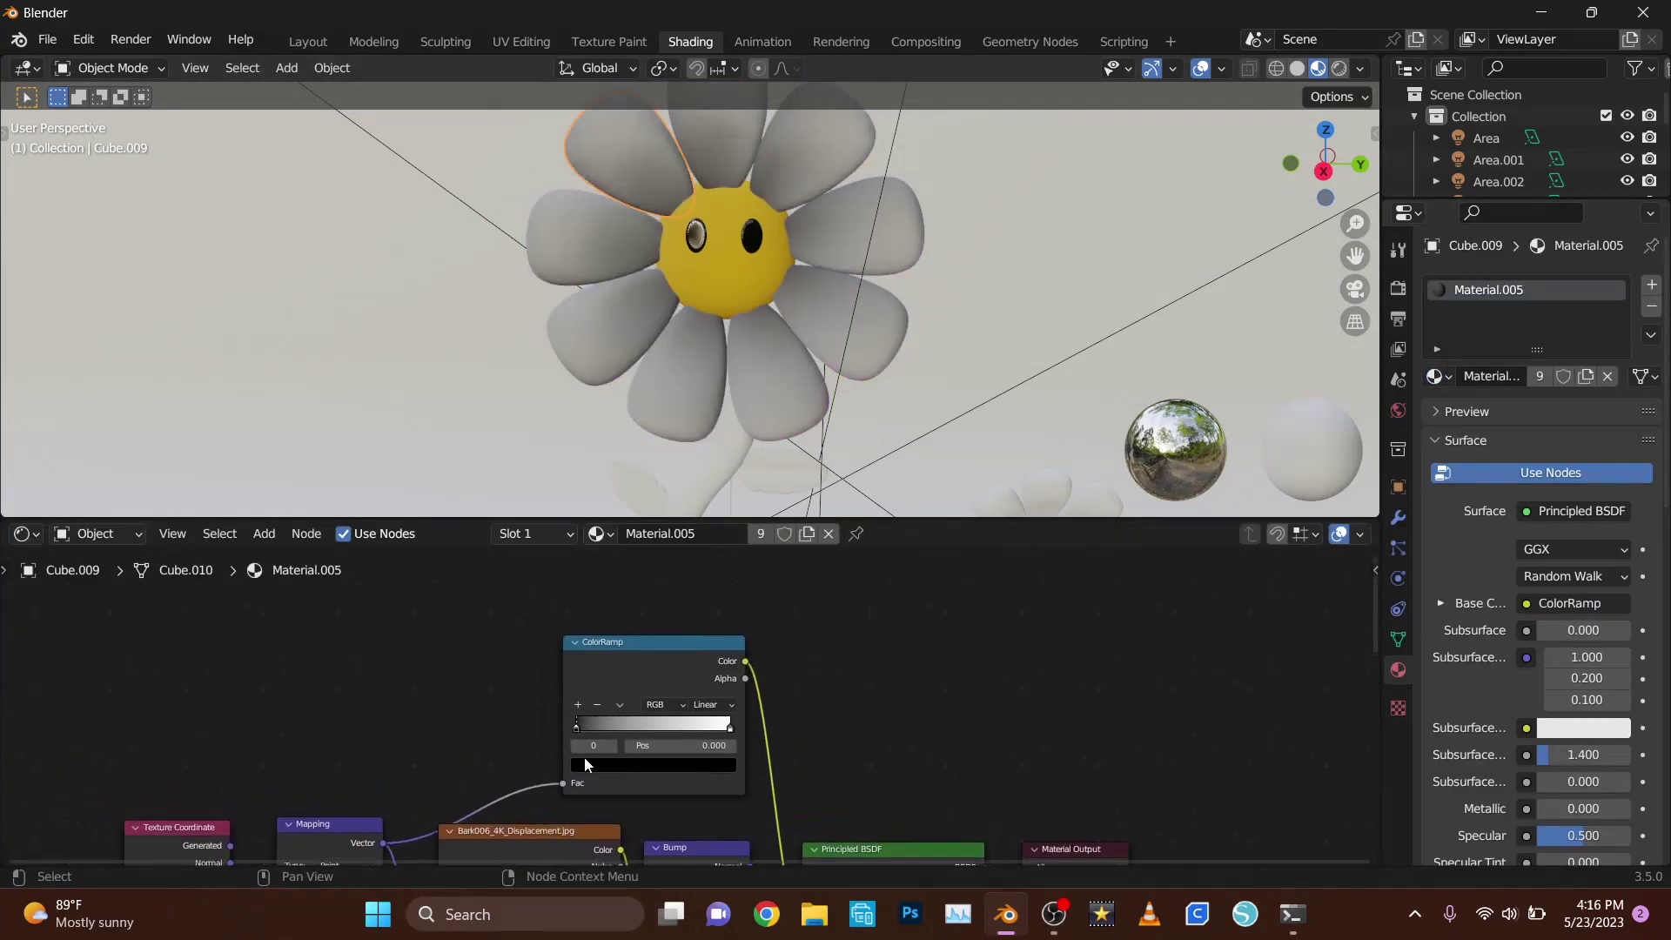
# - Set ramp stops: magenta at 0.149, cyan at 0.527, plus a light pink third stop
pyautogui.click(653, 764)
pyautogui.click(696, 609)
pyautogui.click(733, 724)
pyautogui.click(652, 764)
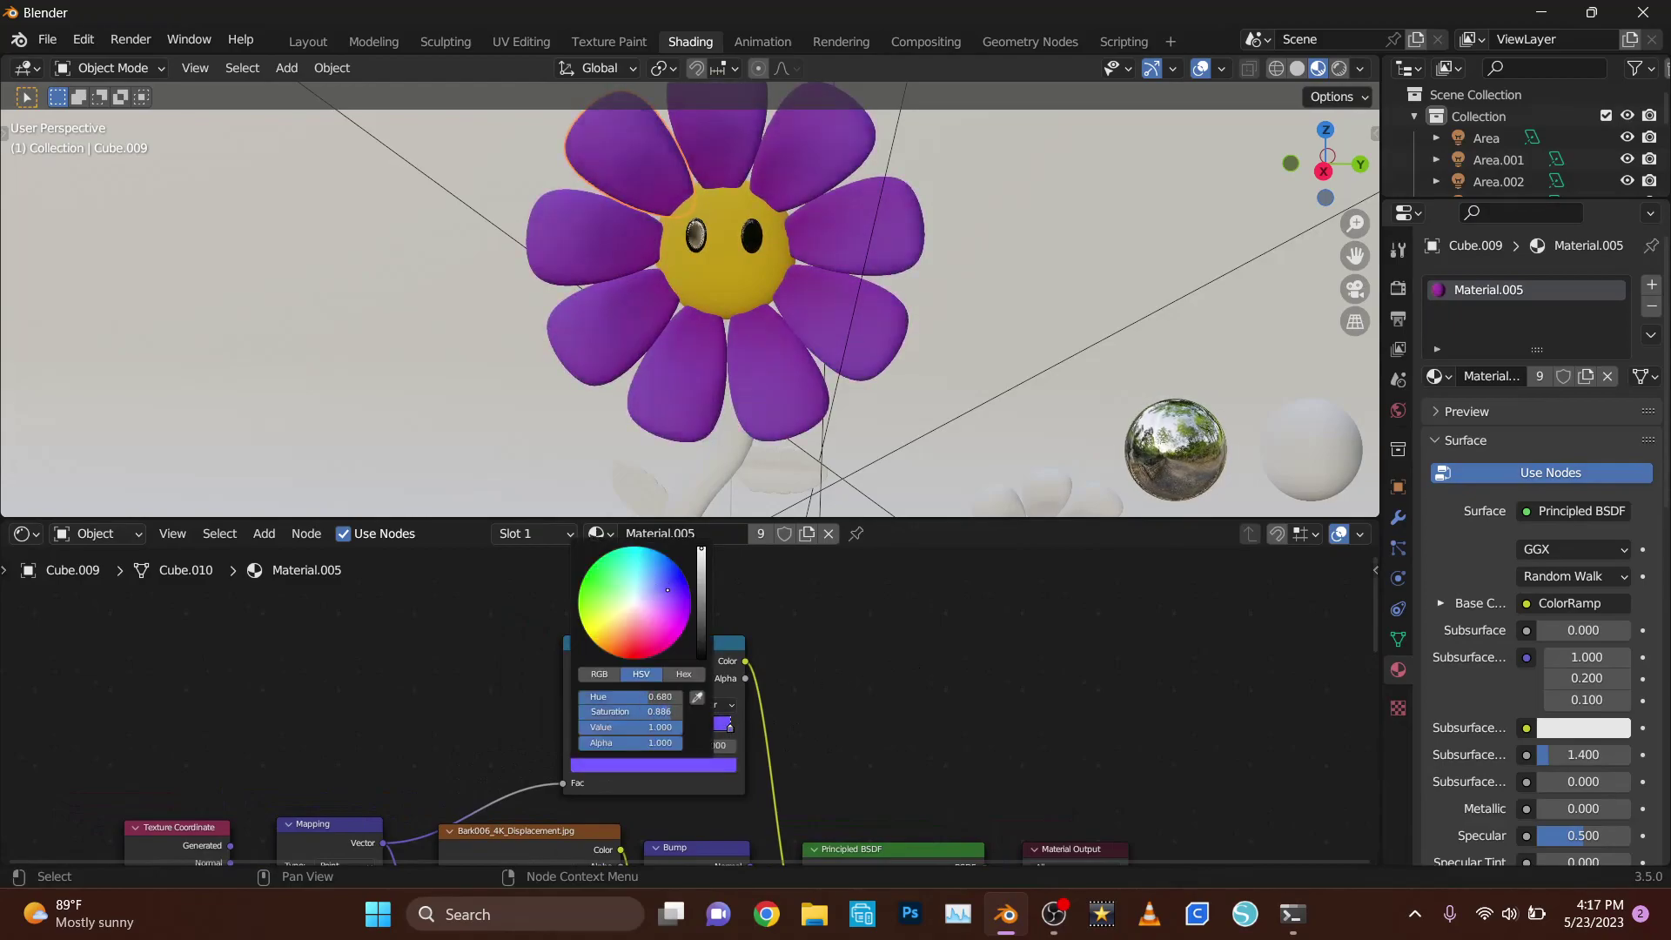
pyautogui.moveTo(634, 597); pyautogui.dragTo(596, 600)
pyautogui.moveTo(576, 726); pyautogui.dragTo(601, 729)
pyautogui.click(653, 764)
pyautogui.moveTo(729, 726); pyautogui.dragTo(652, 728)
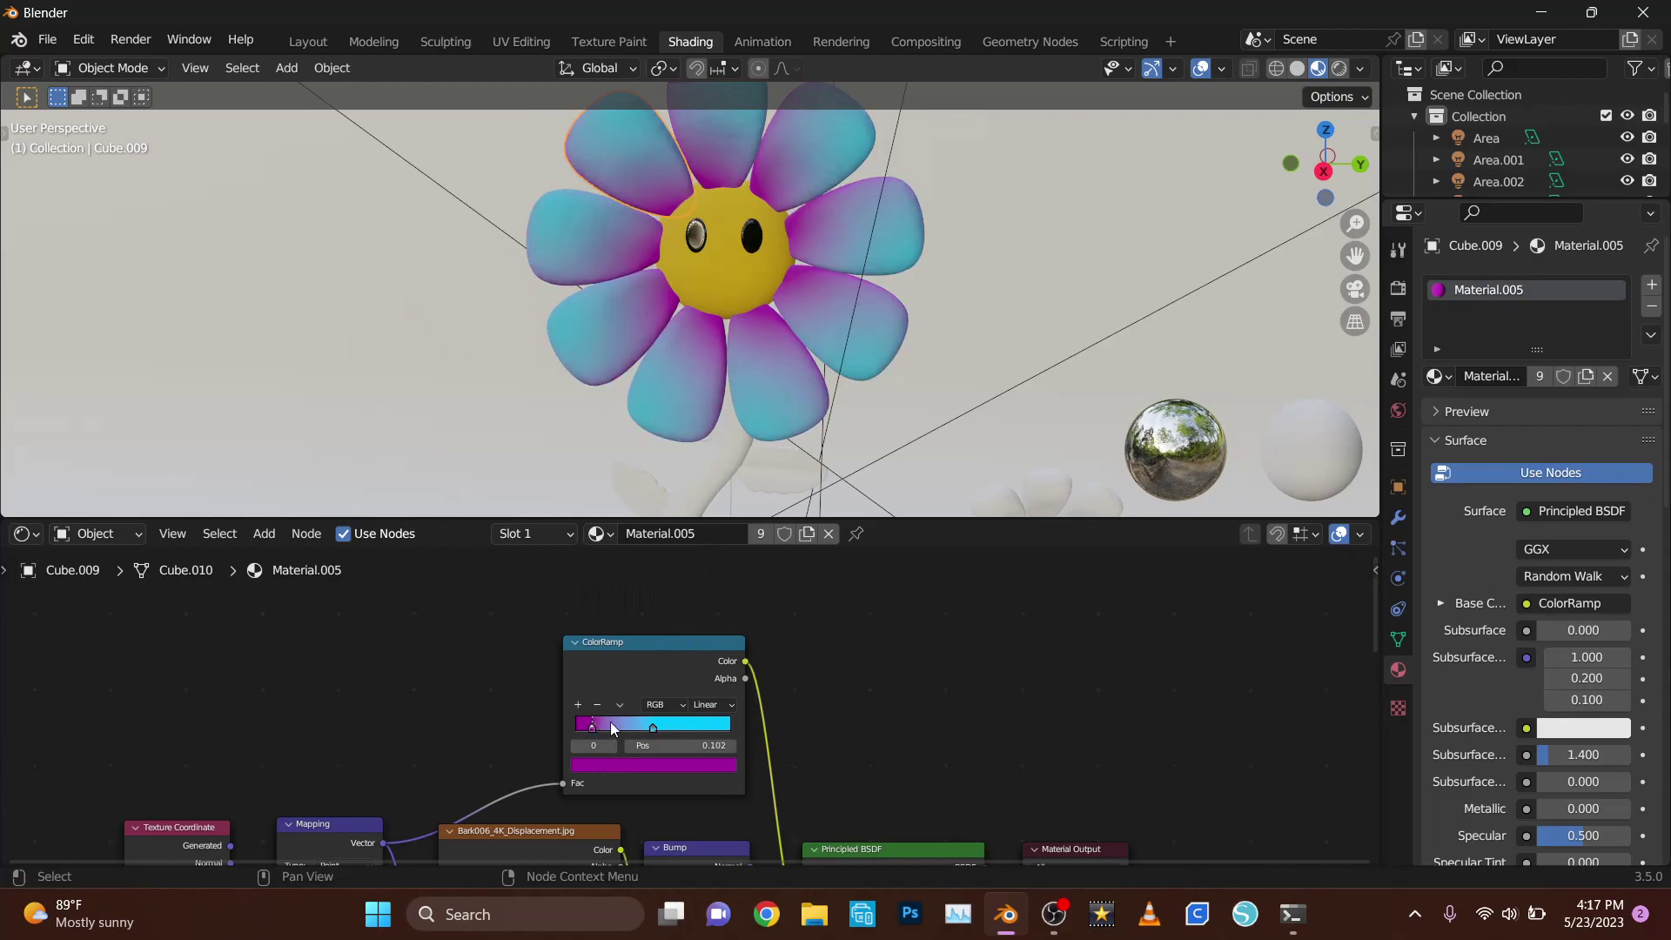
pyautogui.keyDown('ctrl'); pyautogui.click(728, 728); pyautogui.keyUp('ctrl')
pyautogui.moveTo(728, 727); pyautogui.dragTo(654, 727)
# - Set texture scale to 0.600, ramp stops to 0.593 and 0.978, then open the centre's base colour
pyautogui.scroll(-2, 655, 727)
pyautogui.moveTo(655, 727); pyautogui.dragTo(753, 527, button='middle')
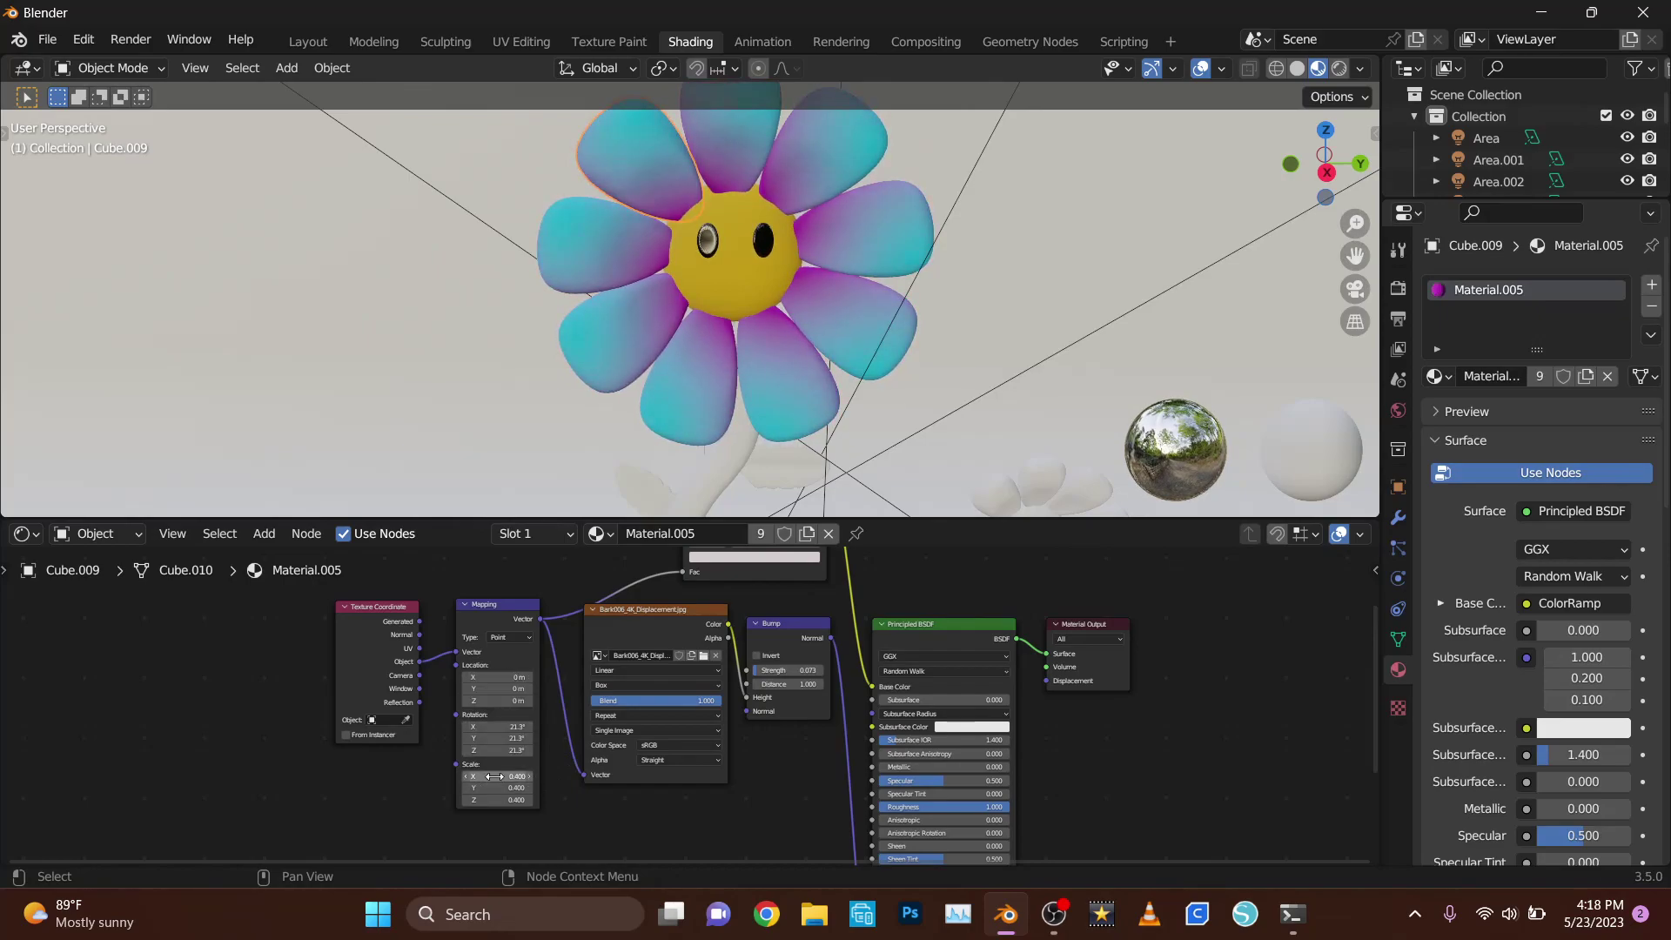
pyautogui.moveTo(494, 776); pyautogui.dragTo(522, 776)
pyautogui.moveTo(773, 662); pyautogui.dragTo(748, 802, button='middle')
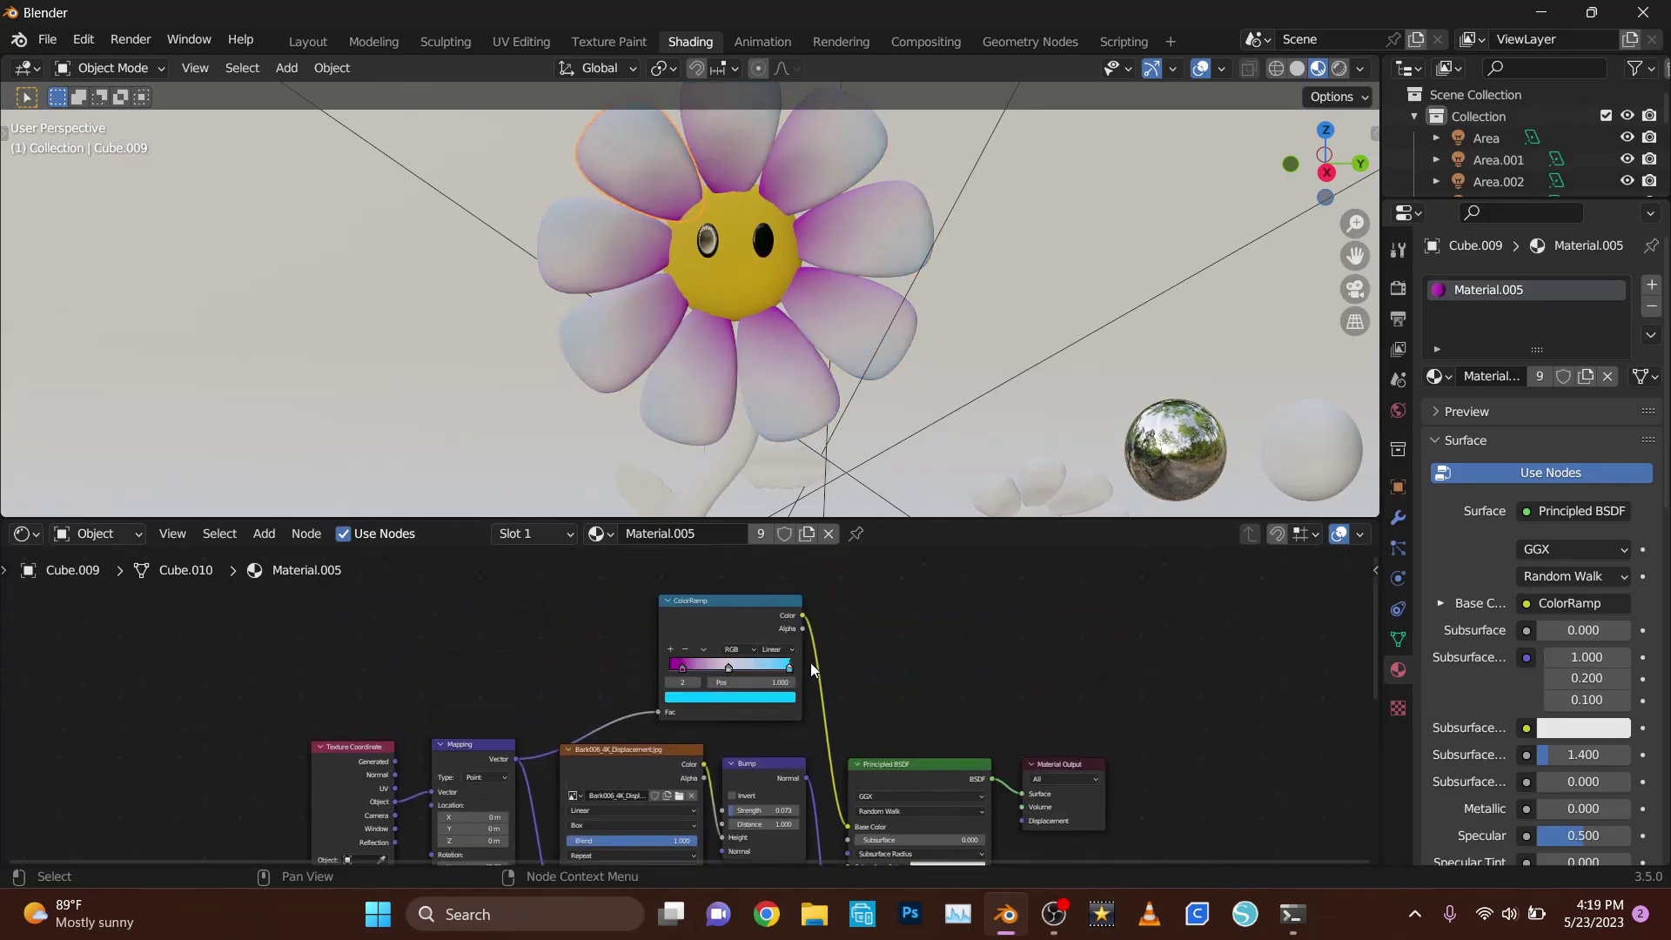
pyautogui.moveTo(716, 668); pyautogui.dragTo(731, 672)
pyautogui.moveTo(560, 701); pyautogui.dragTo(590, 540, button='middle')
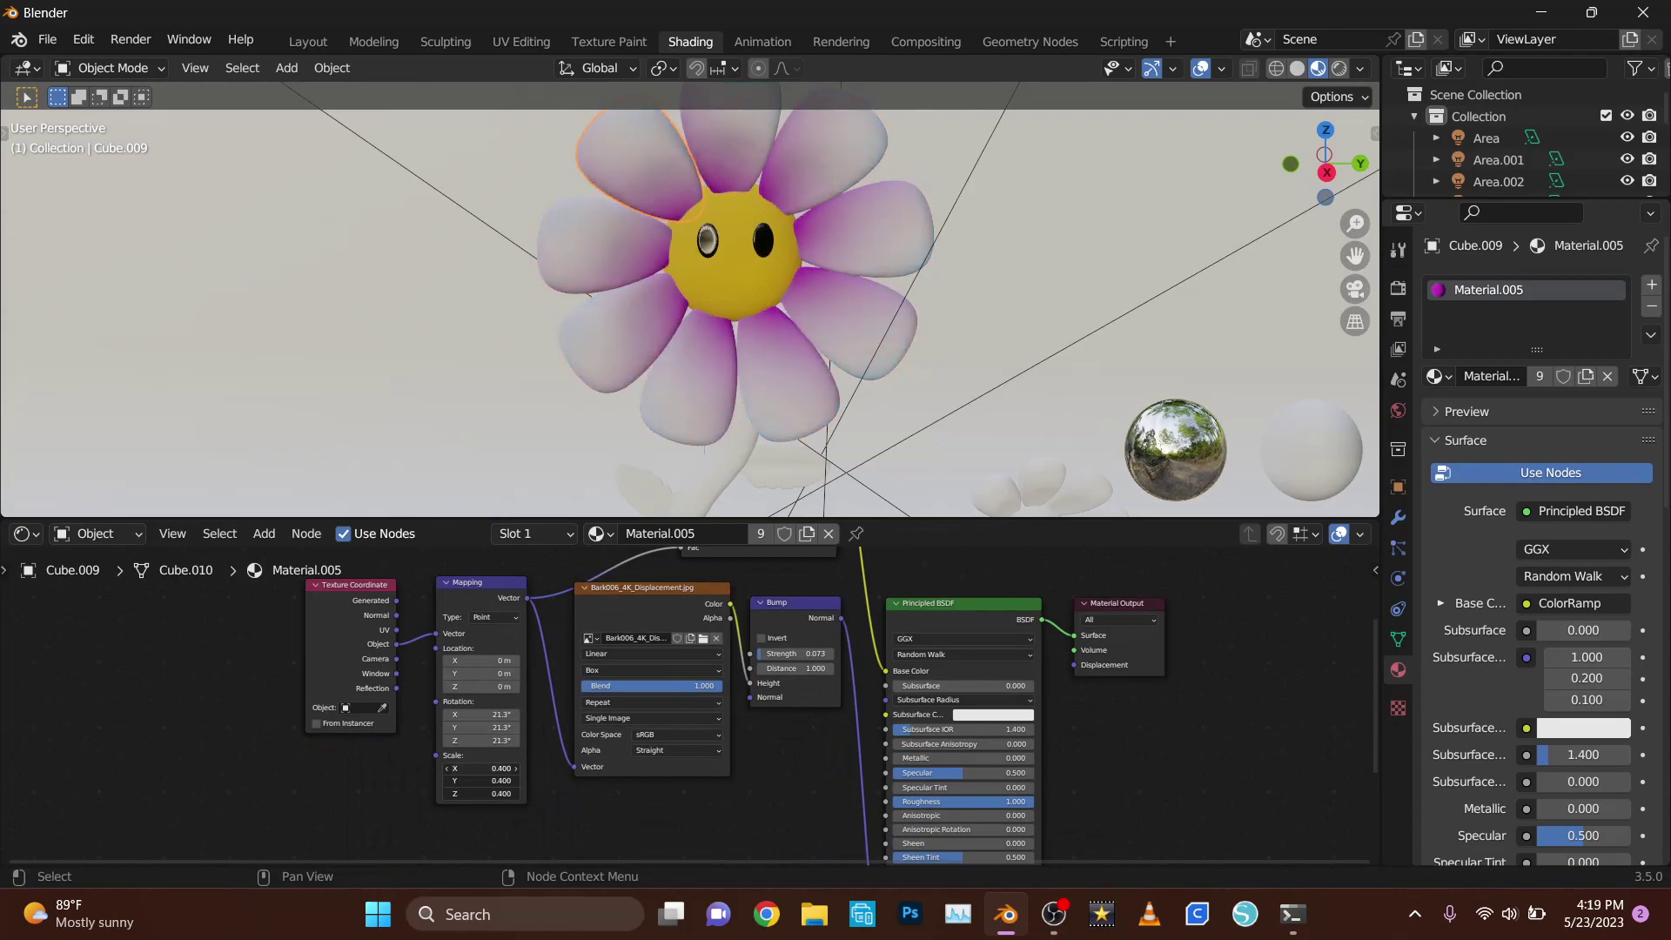
pyautogui.moveTo(774, 496); pyautogui.dragTo(746, 629, button='middle')
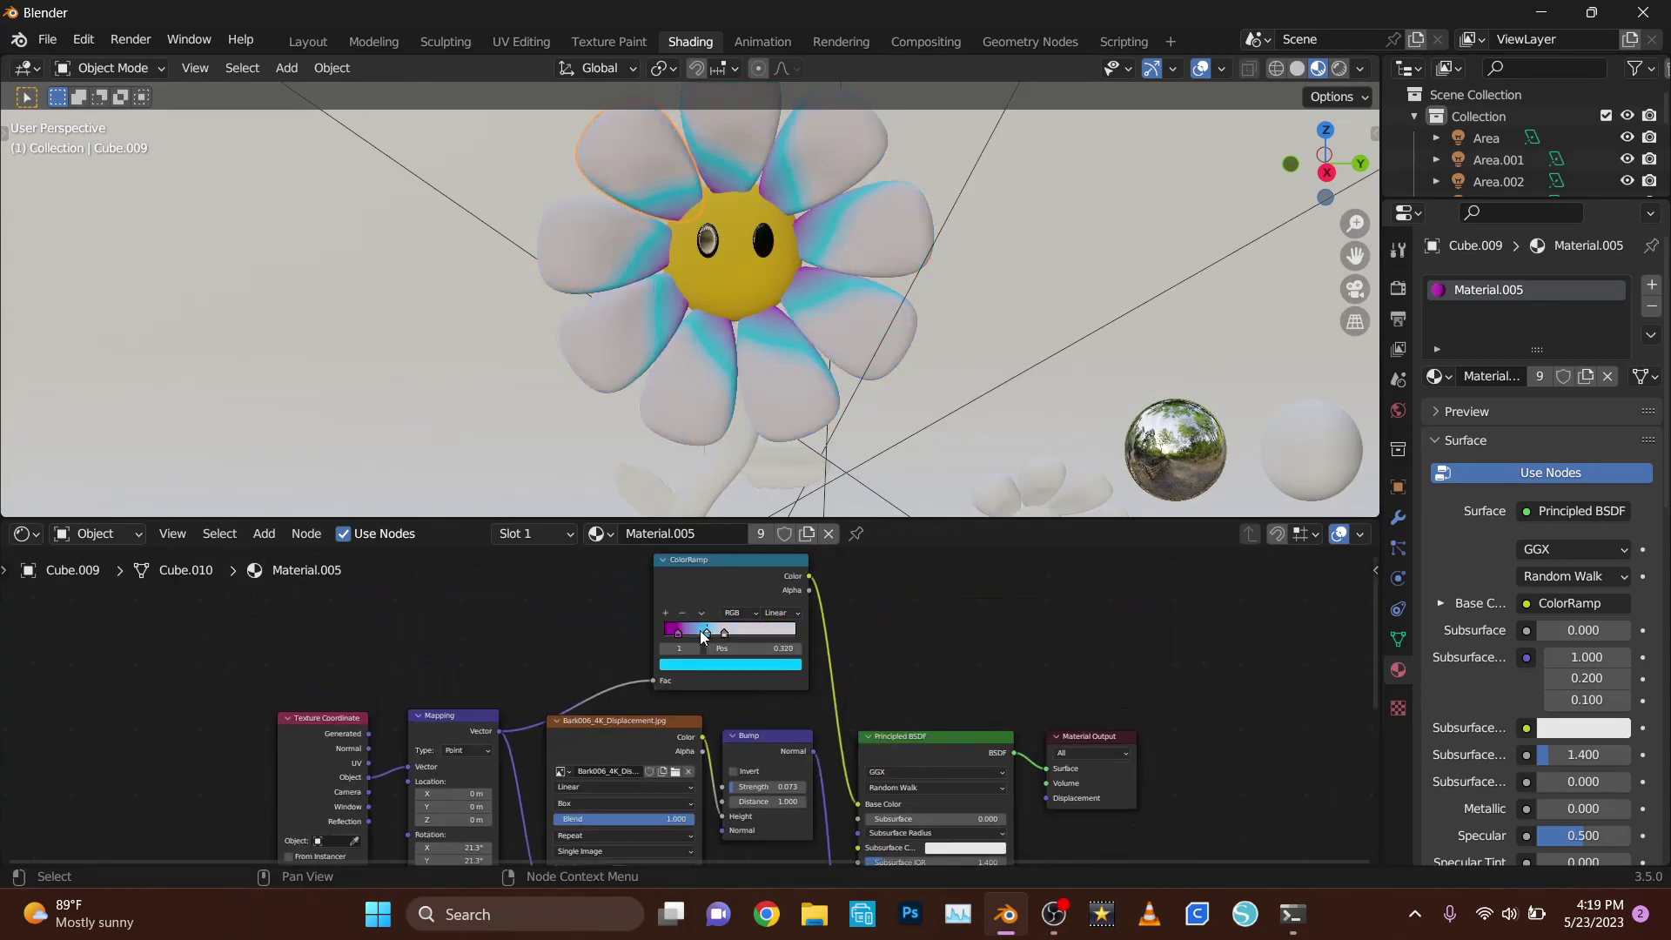
pyautogui.moveTo(742, 633)
pyautogui.mouseDown()
pyautogui.moveTo(803, 626)
pyautogui.moveTo(752, 629)
pyautogui.mouseUp()
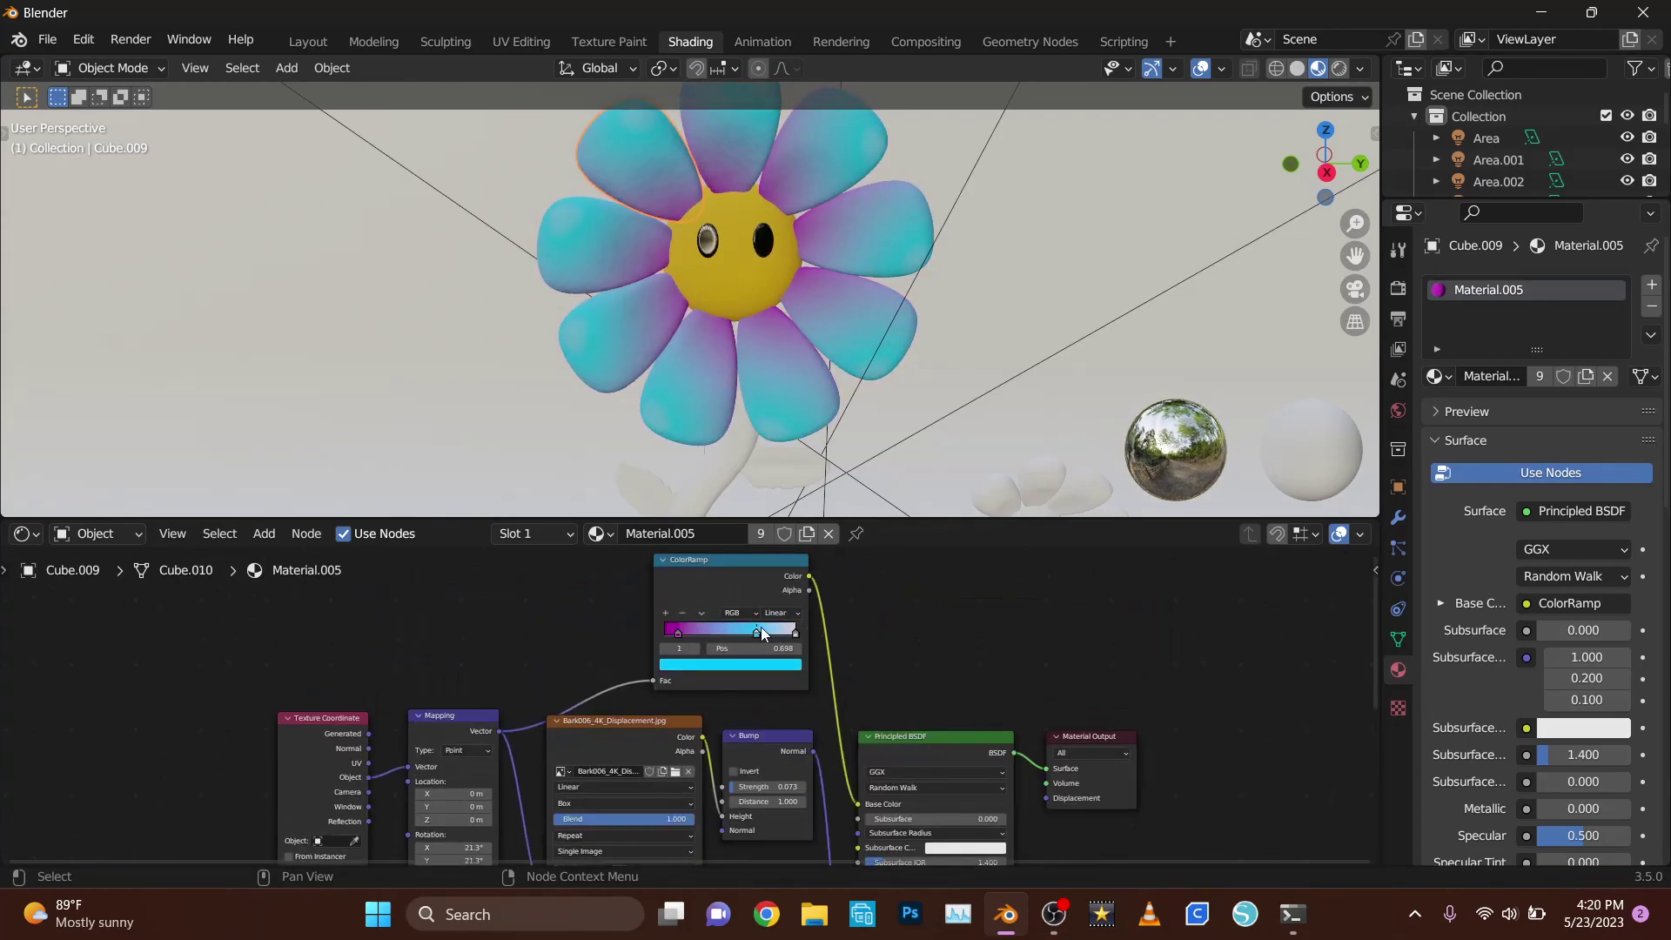
pyautogui.click(735, 279)
pyautogui.click(1583, 603)
pyautogui.click(1554, 387)
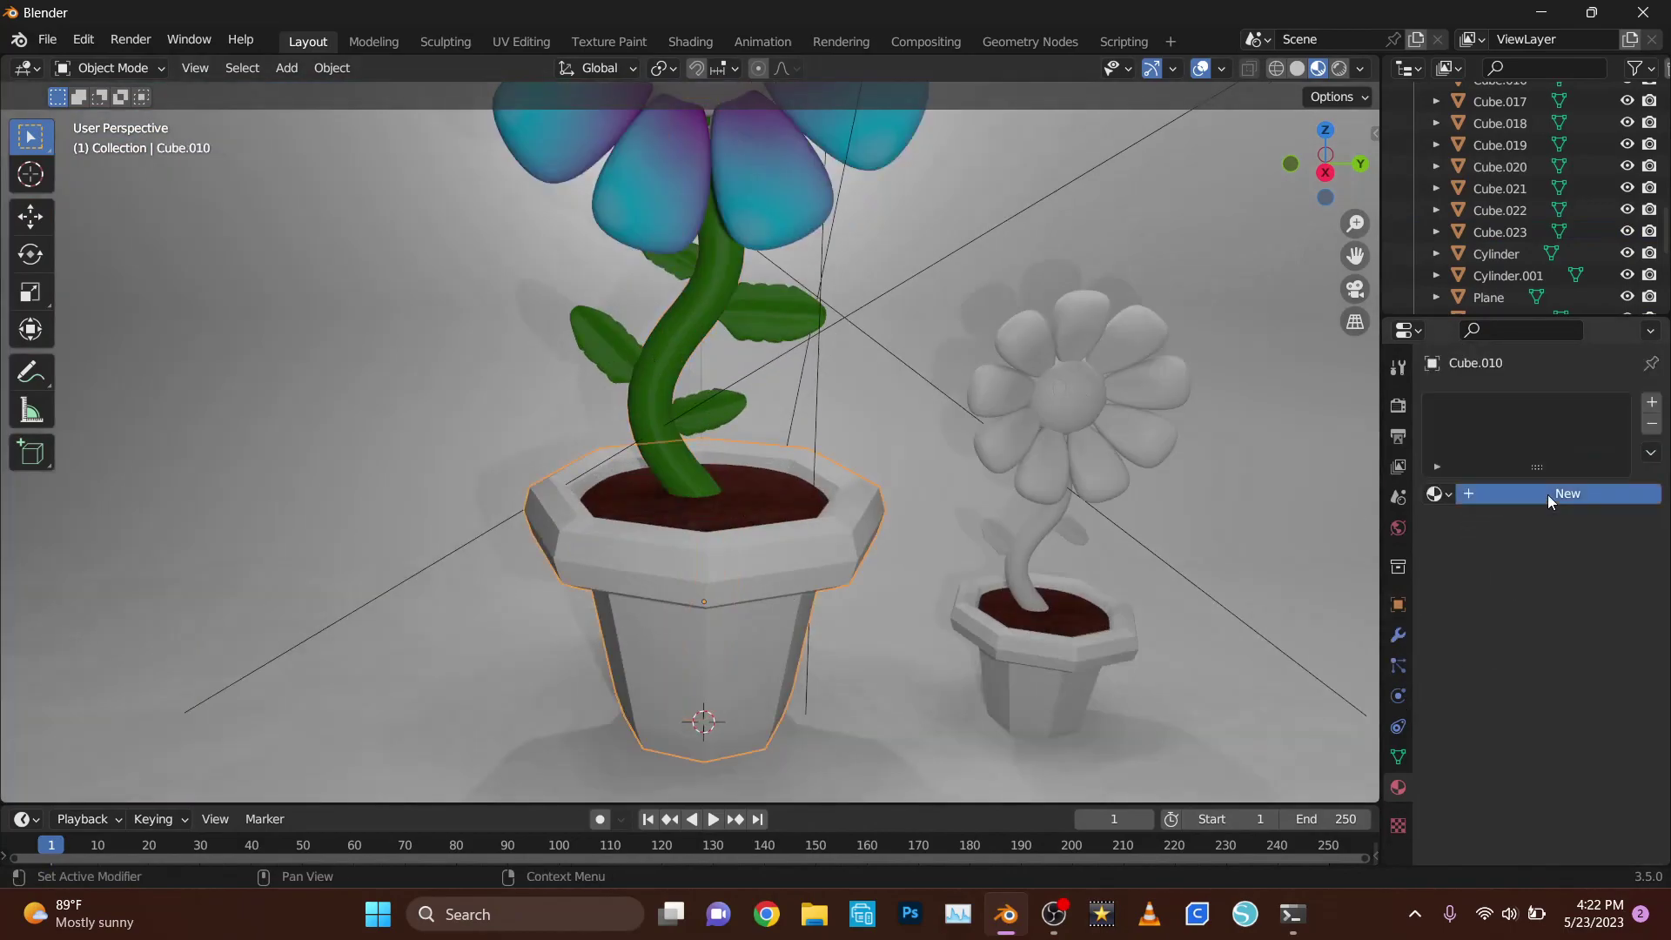
# - Create a new material for the pot and lower its roughness
pyautogui.click(1547, 494)
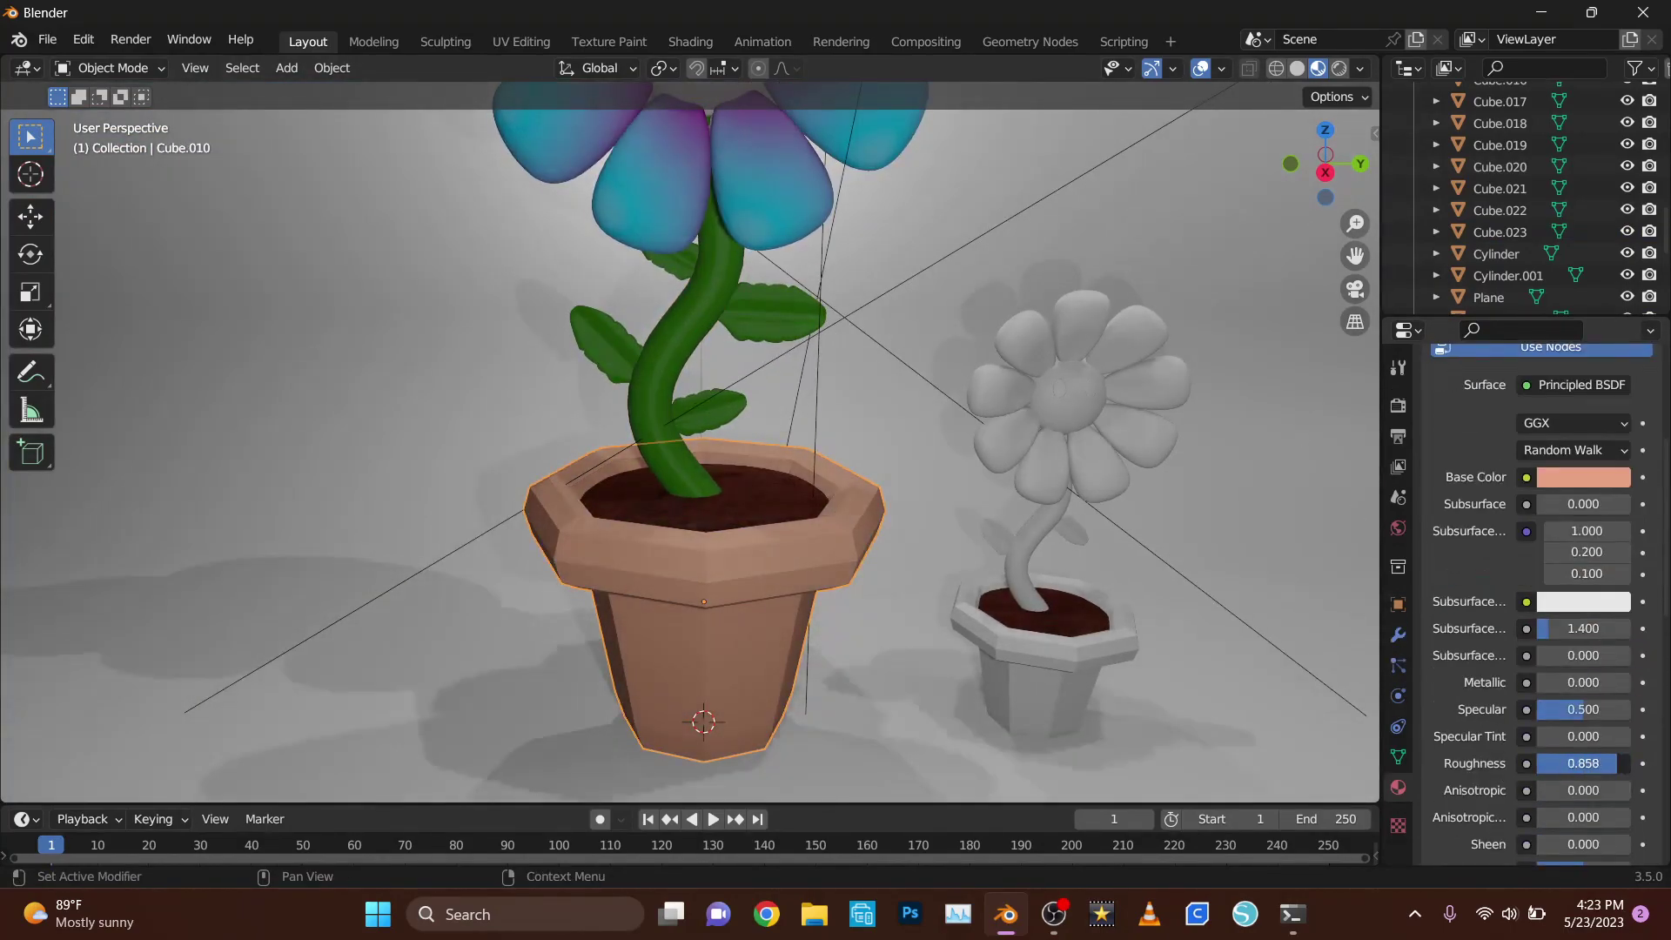
pyautogui.moveTo(1583, 763); pyautogui.dragTo(1514, 764)
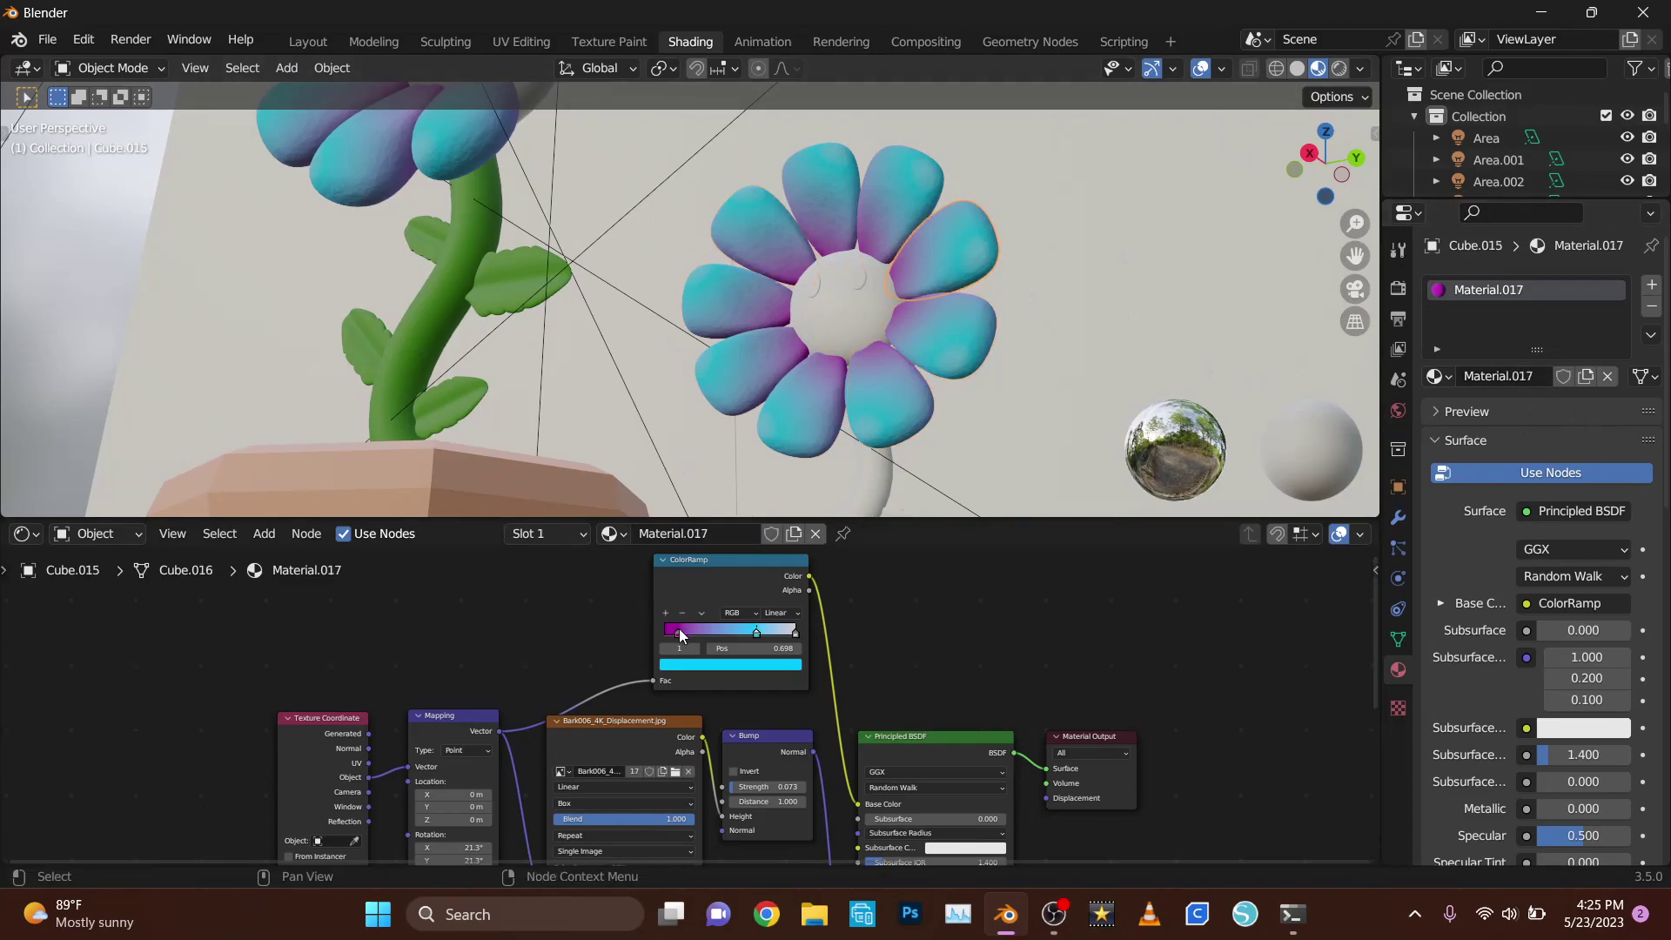
# - Undo the coloured material on most petals while inspecting the petal ColorRamp and Mapping nodes
pyautogui.moveTo(766, 410); pyautogui.dragTo(814, 474, button='middle')
pyautogui.moveTo(458, 849); pyautogui.dragTo(510, 740, button='middle')
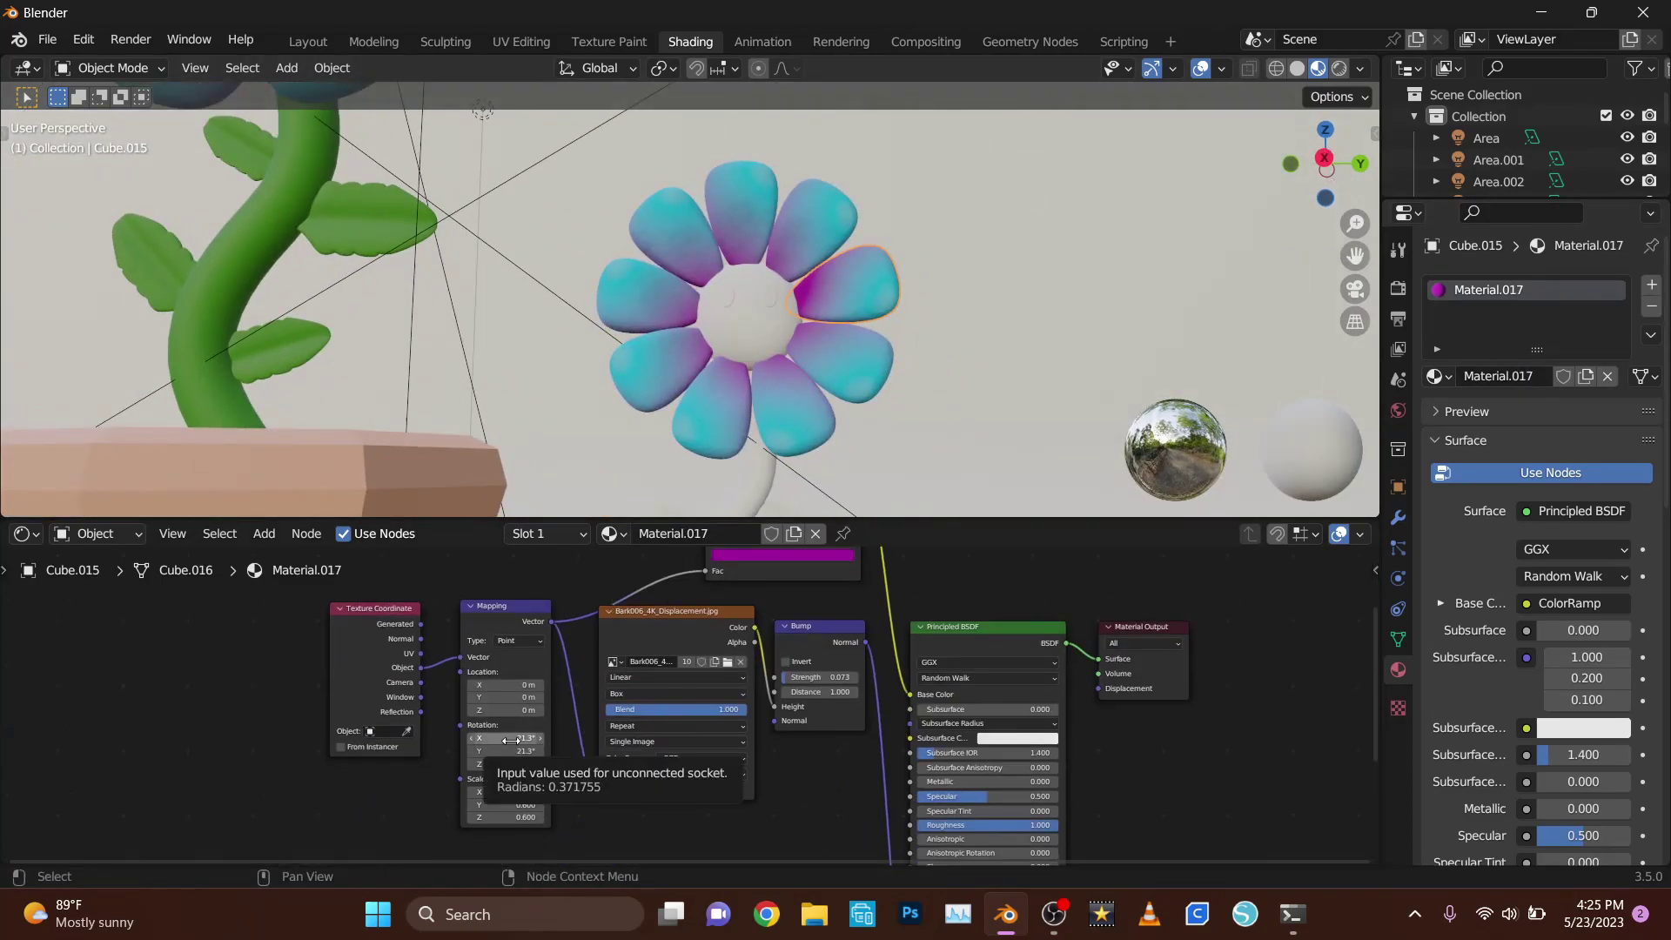
pyautogui.moveTo(735, 557); pyautogui.dragTo(722, 653, button='middle')
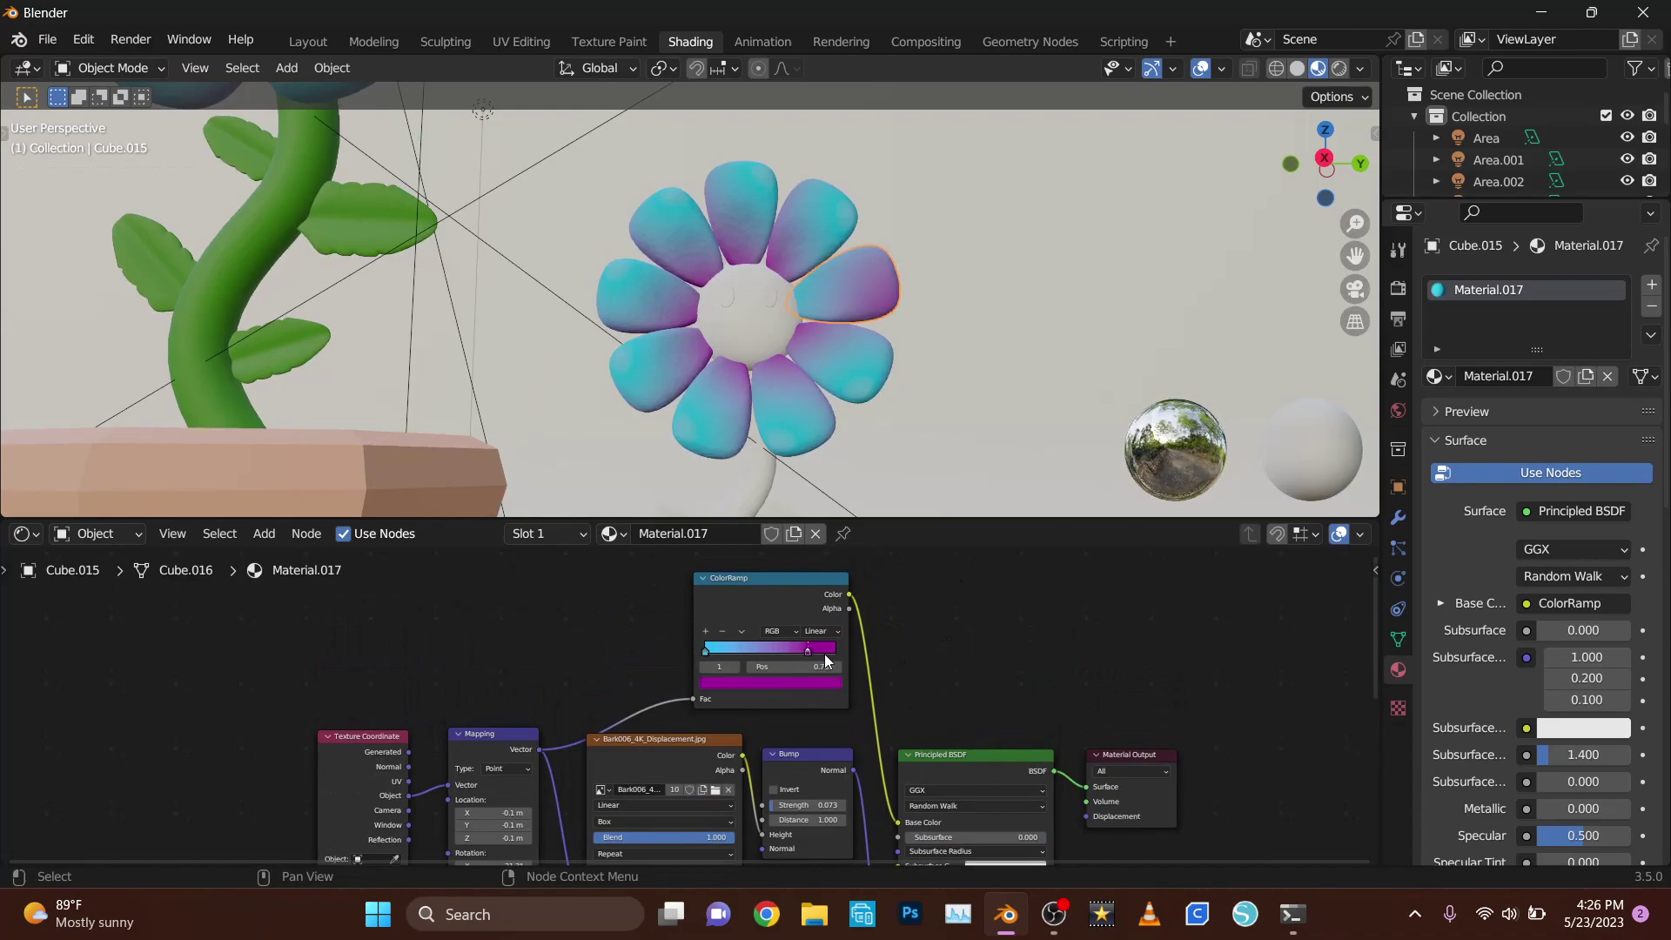
pyautogui.hotkey('ctrl', 'z')
pyautogui.hotkey('ctrl', 'z')
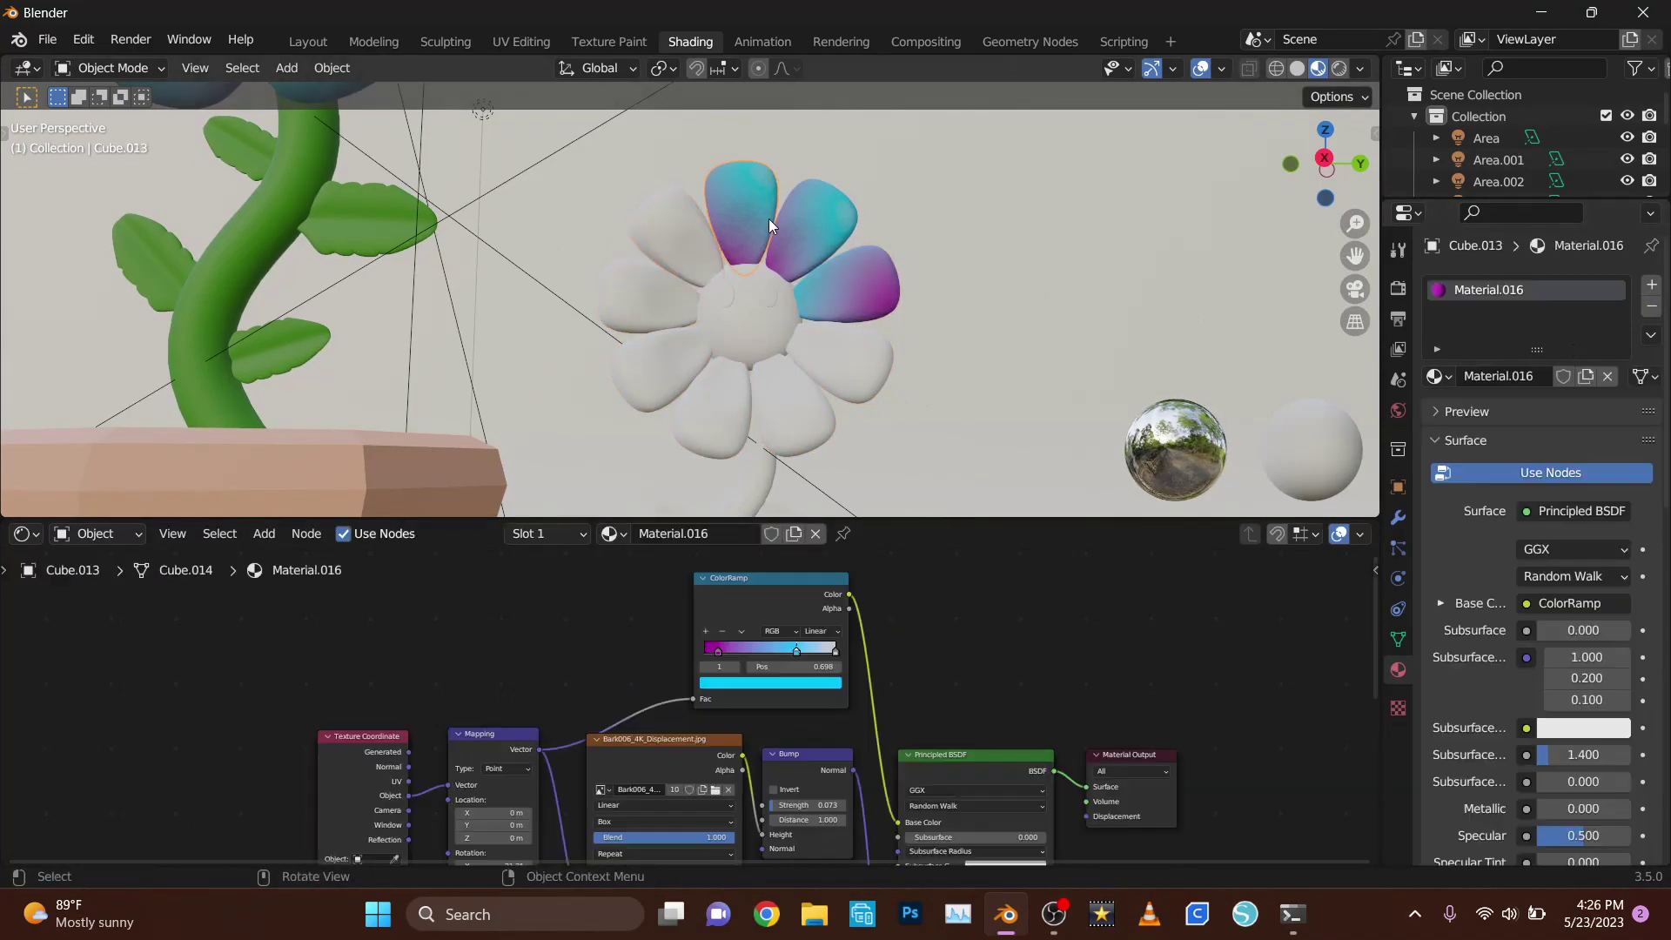
pyautogui.moveTo(499, 814); pyautogui.dragTo(510, 733, button='middle')
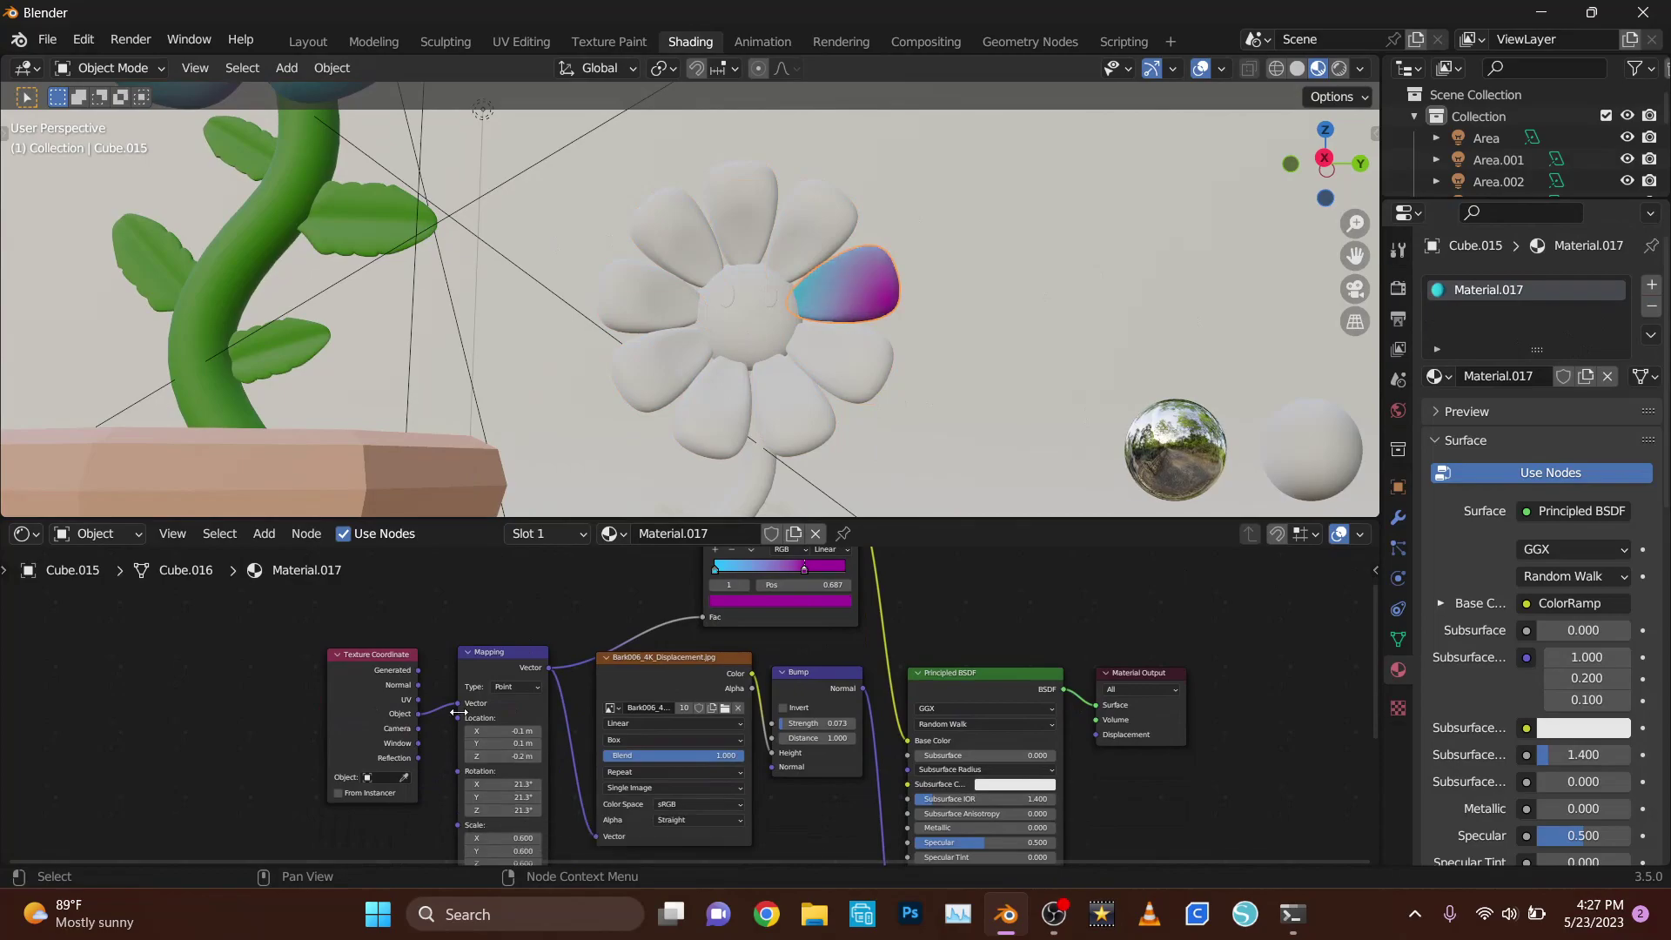
# - Assign the shared gradient petal material to each uncoloured petal and shift its hue toward yellow
pyautogui.click(1258, 597)
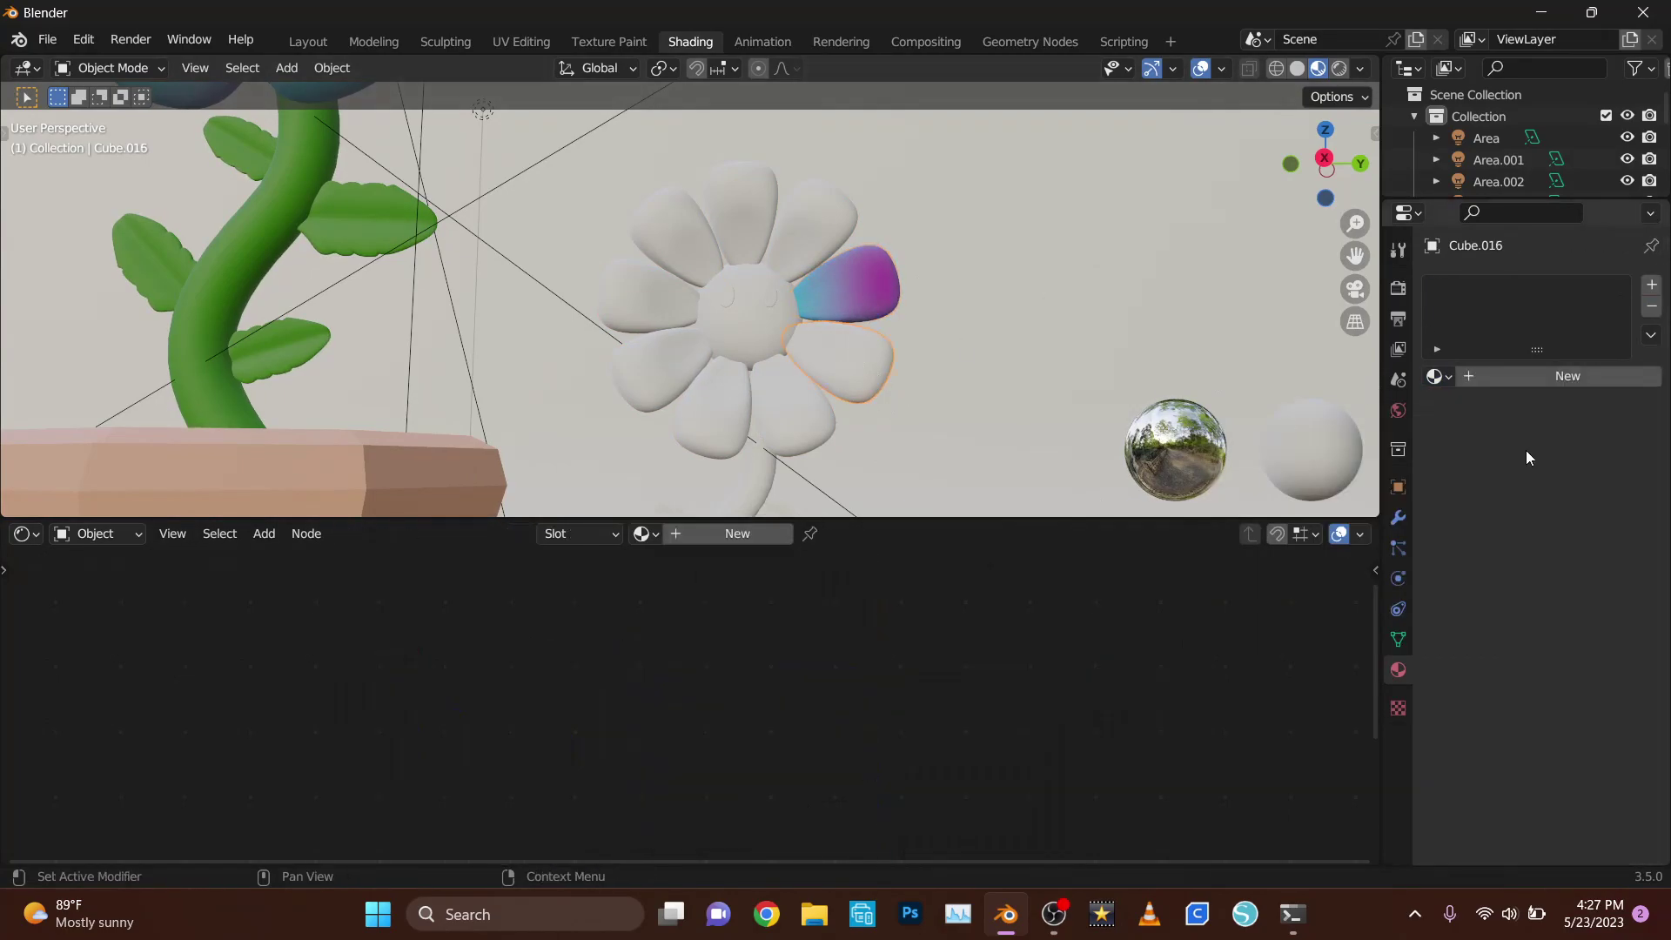
pyautogui.click(1438, 376)
pyautogui.click(1278, 555)
pyautogui.click(1438, 376)
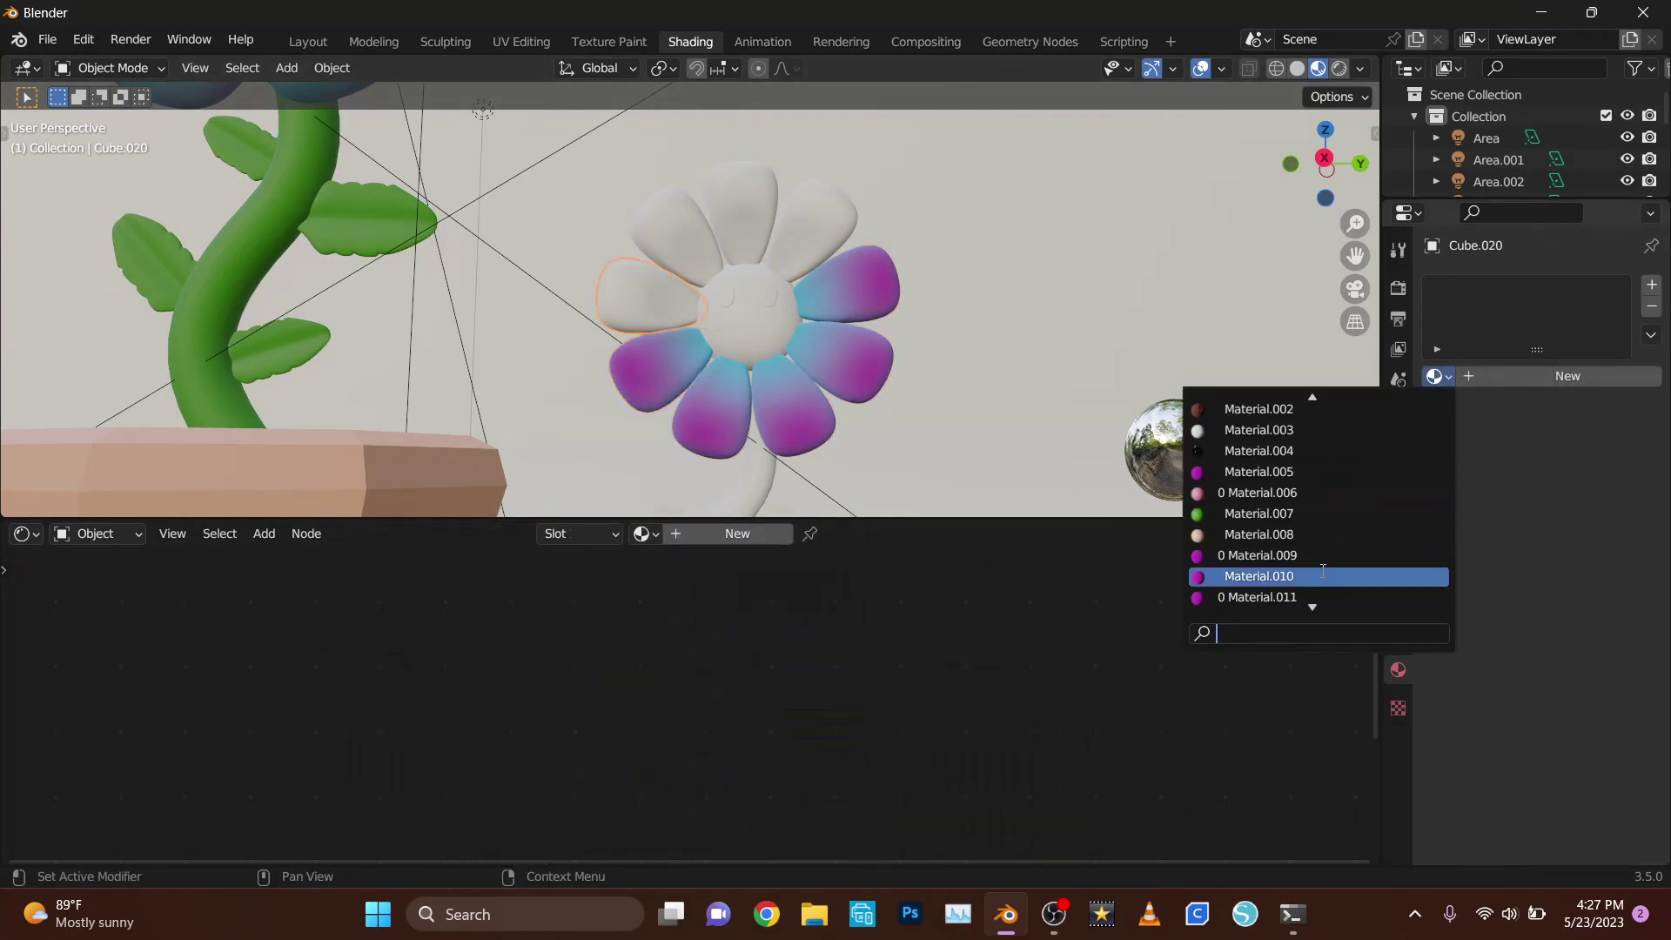
pyautogui.click(740, 217)
pyautogui.click(1437, 376)
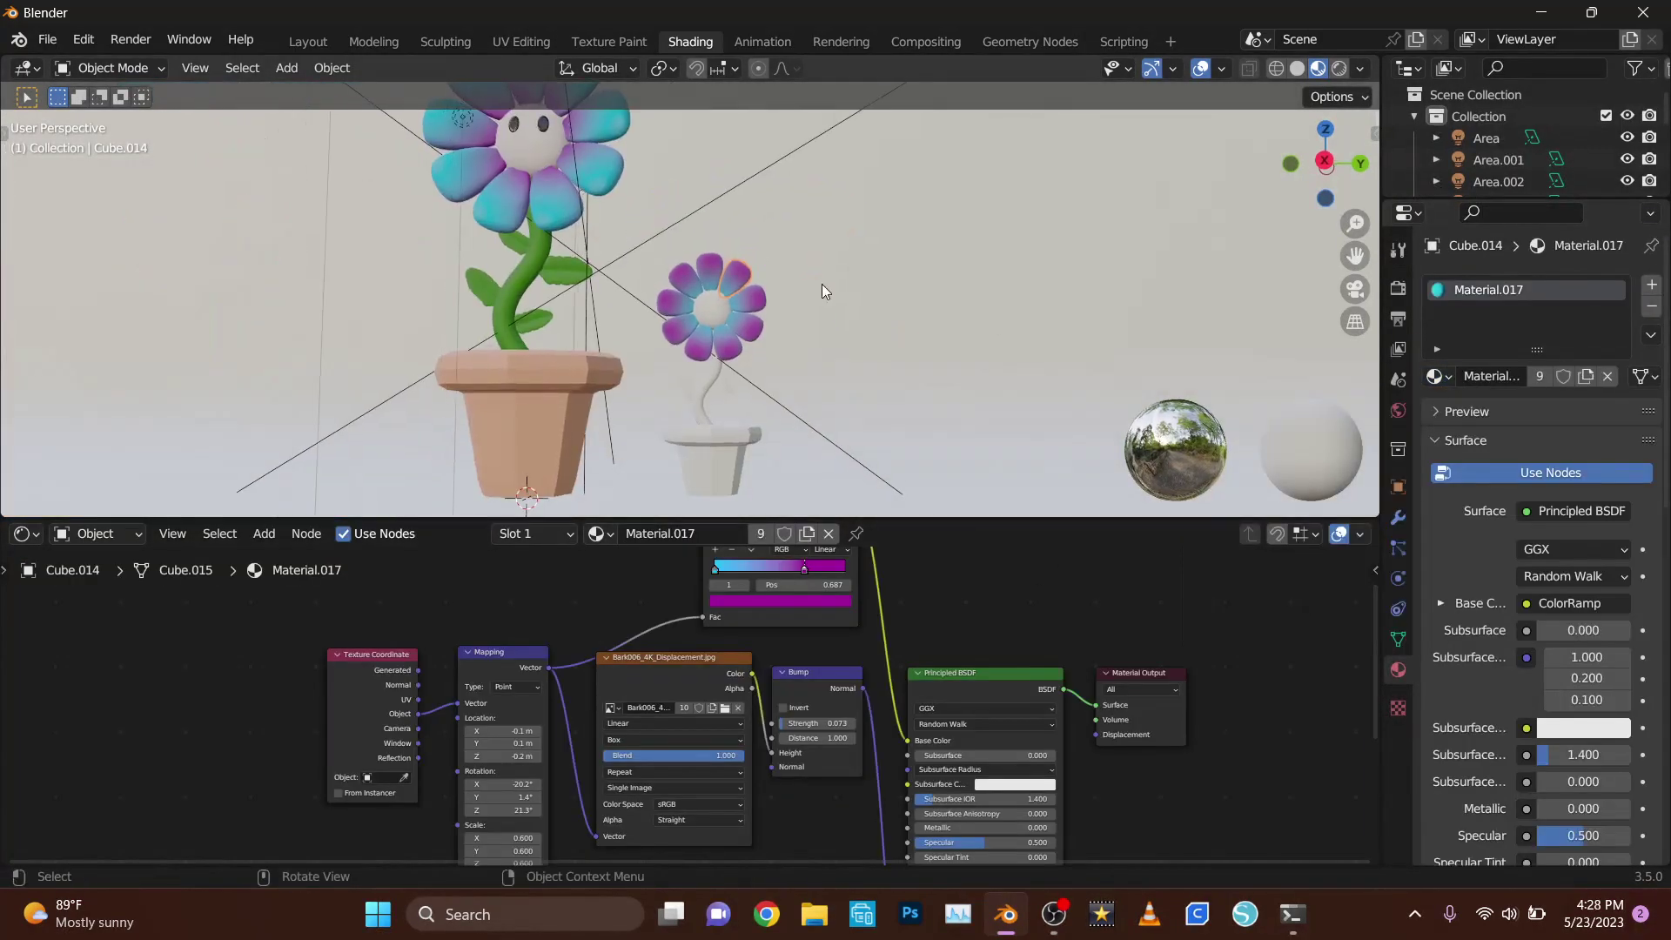
pyautogui.moveTo(729, 498); pyautogui.dragTo(723, 489)
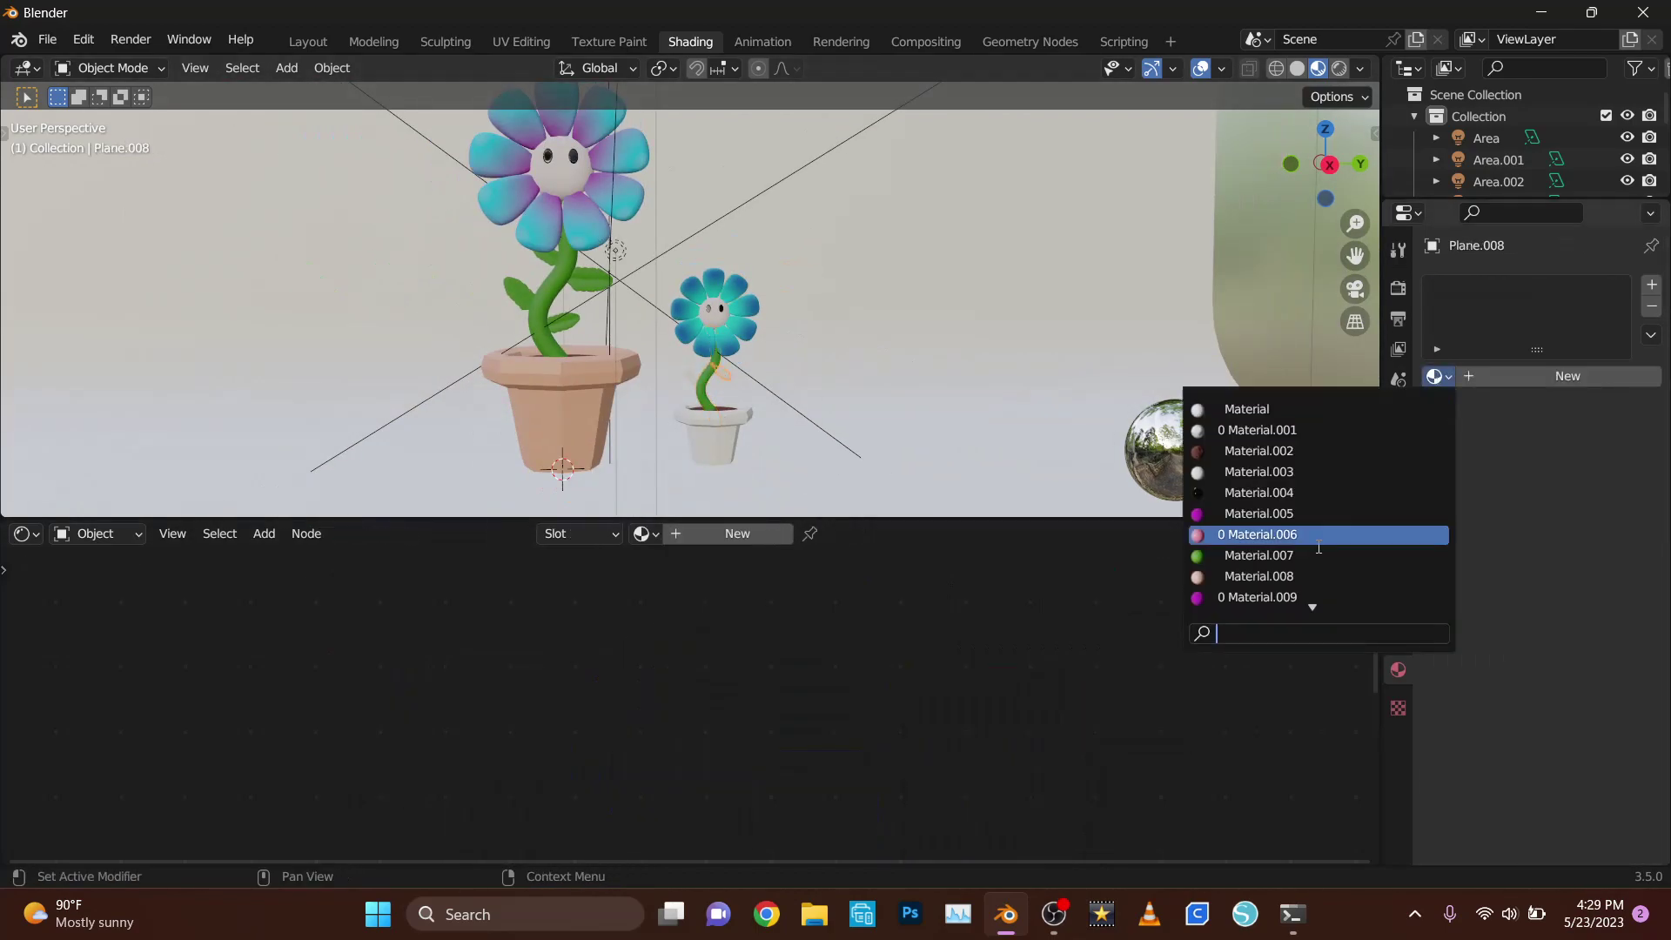
# - Move the petal ColorRamp stops, reduce the Mapping rotation, and make one stop orange
pyautogui.click(1551, 602)
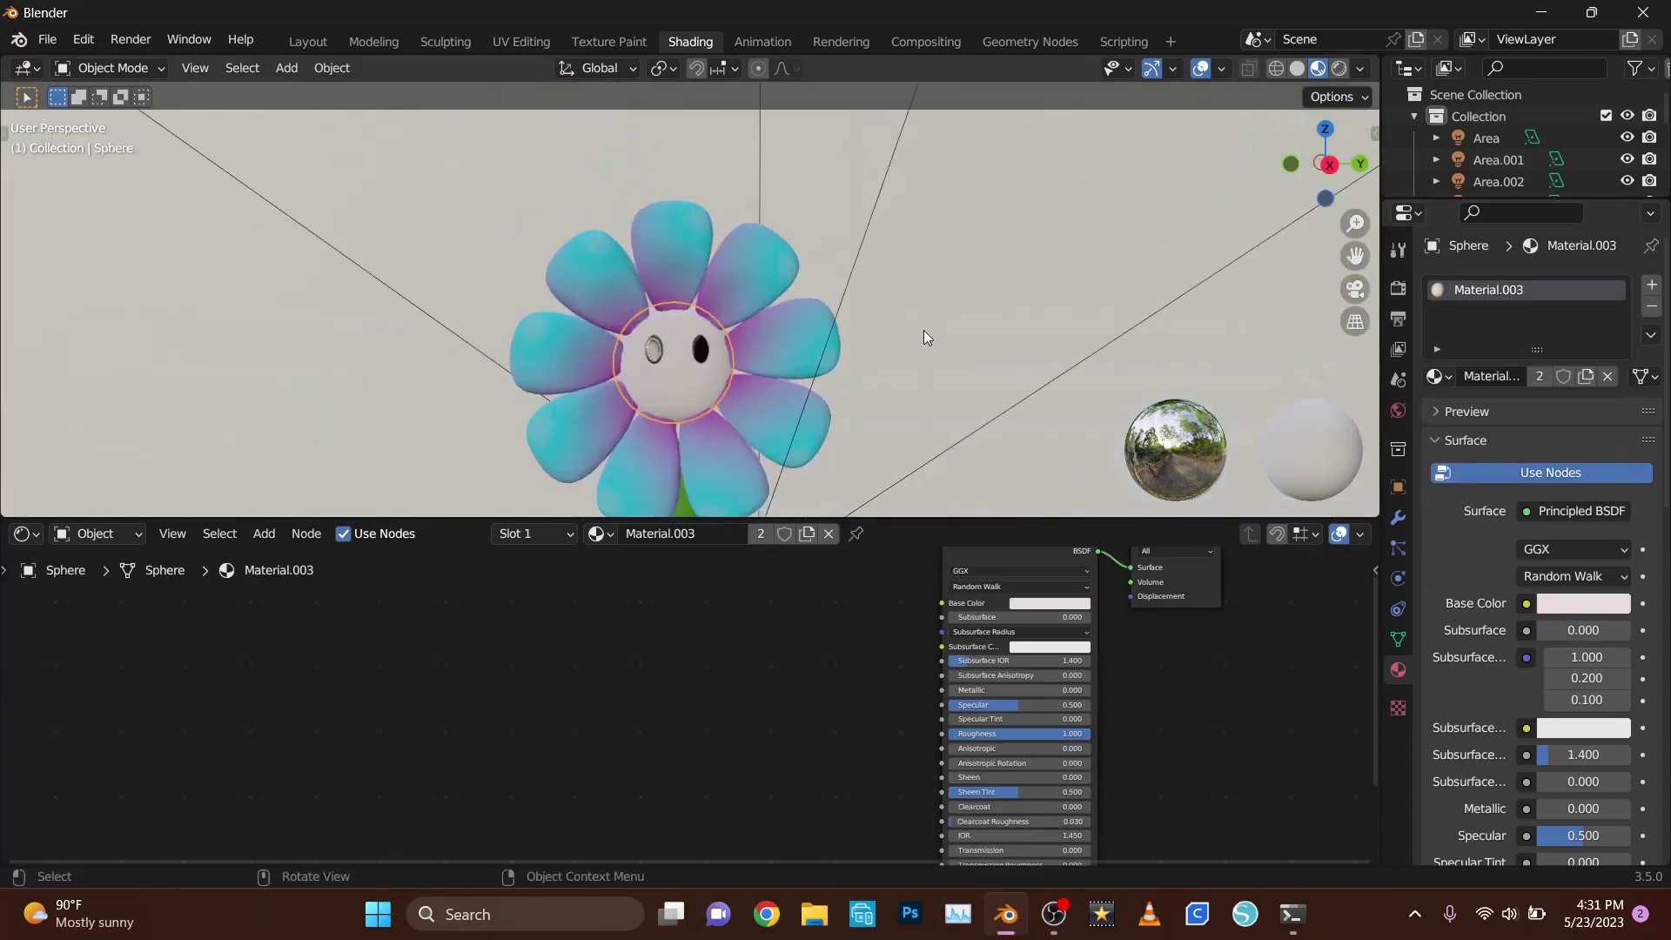
pyautogui.moveTo(808, 569); pyautogui.dragTo(770, 569)
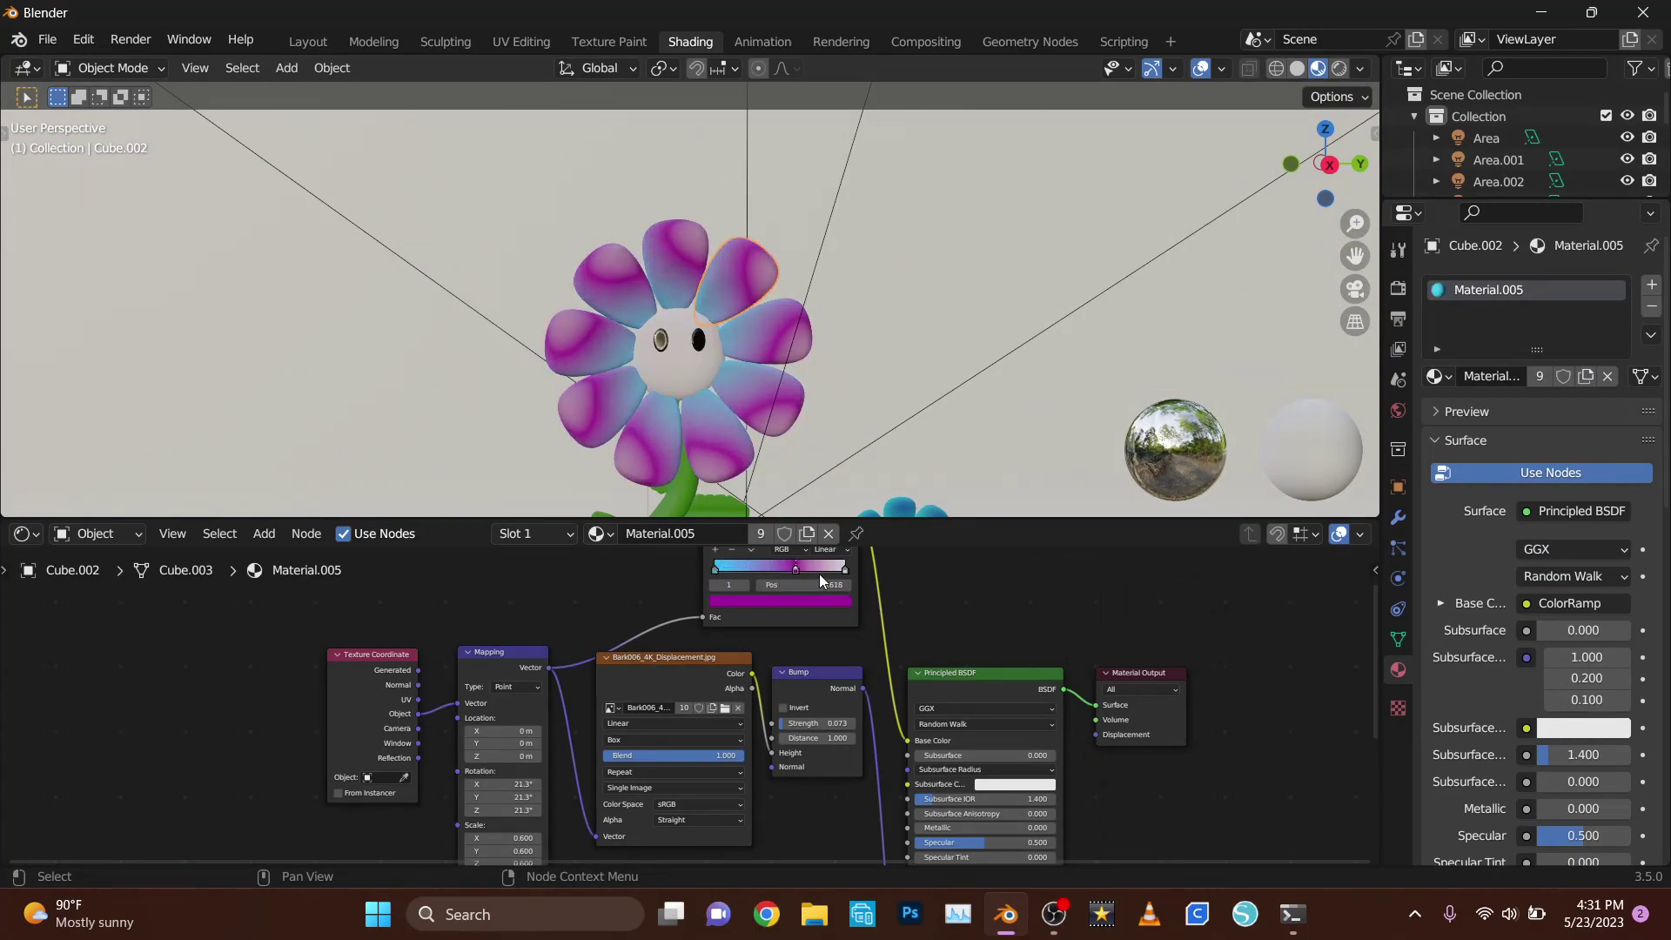
pyautogui.moveTo(587, 604); pyautogui.dragTo(579, 552, button='middle')
pyautogui.moveTo(496, 732)
pyautogui.mouseDown()
pyautogui.moveTo(470, 732)
pyautogui.moveTo(479, 745)
pyautogui.mouseUp()
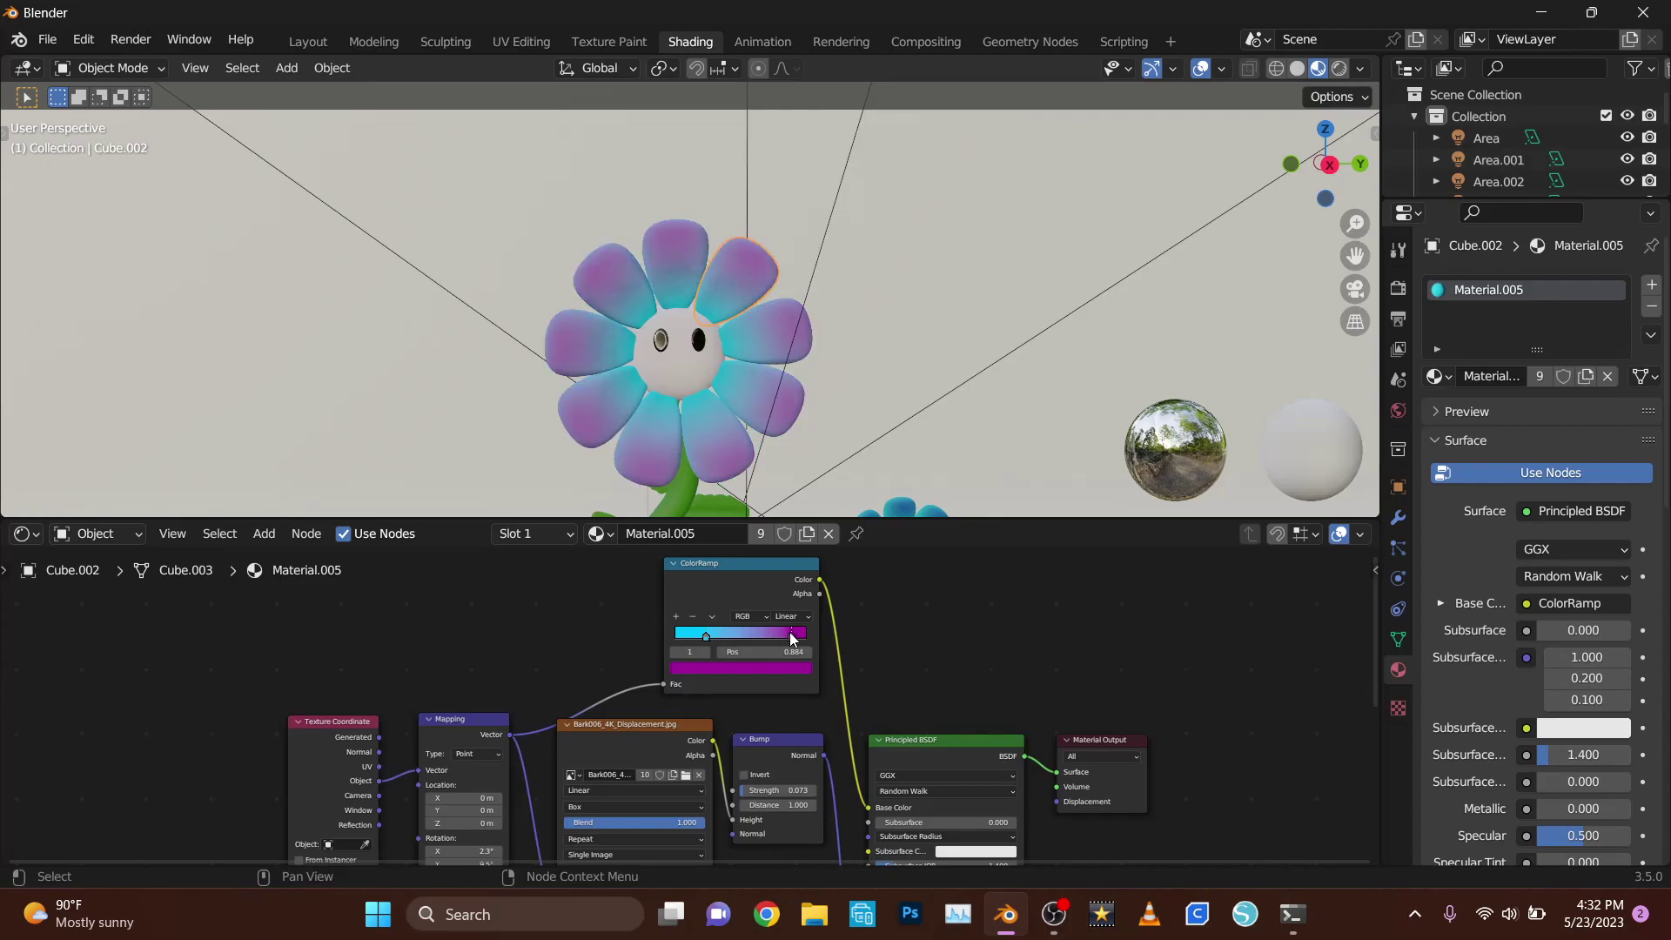
pyautogui.click(710, 668)
pyautogui.moveTo(747, 490); pyautogui.dragTo(703, 568)
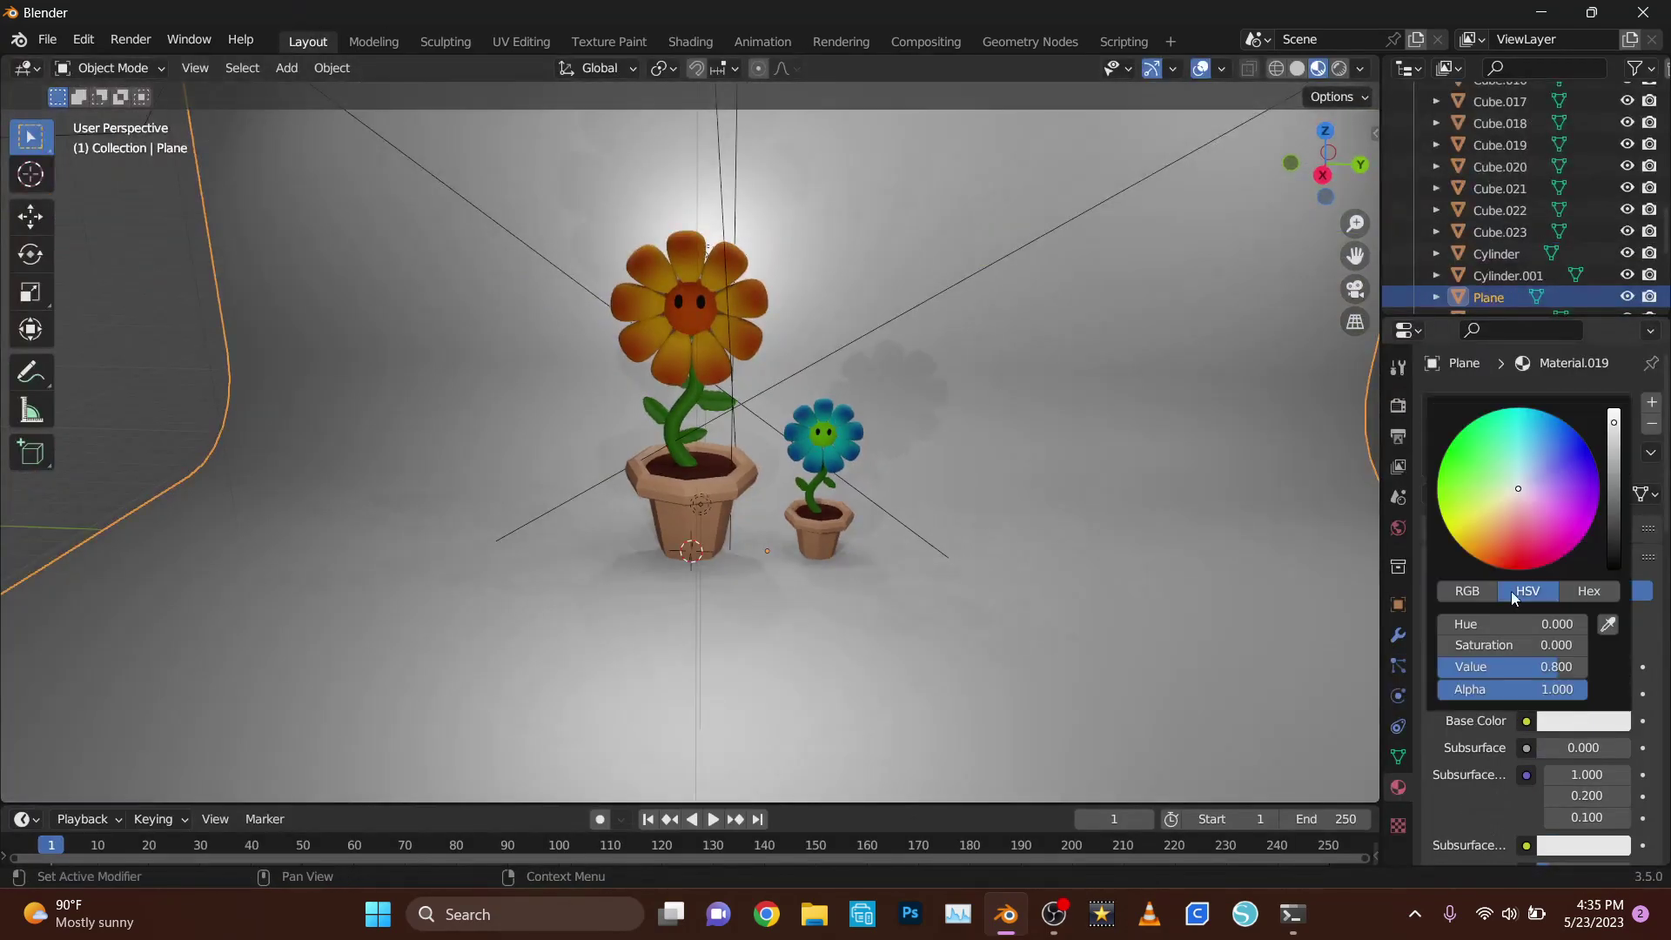
# - Turn the backdrop purple and recolour the large flower's petal gradient stop to magenta
pyautogui.moveTo(1511, 624); pyautogui.dragTo(1558, 624)
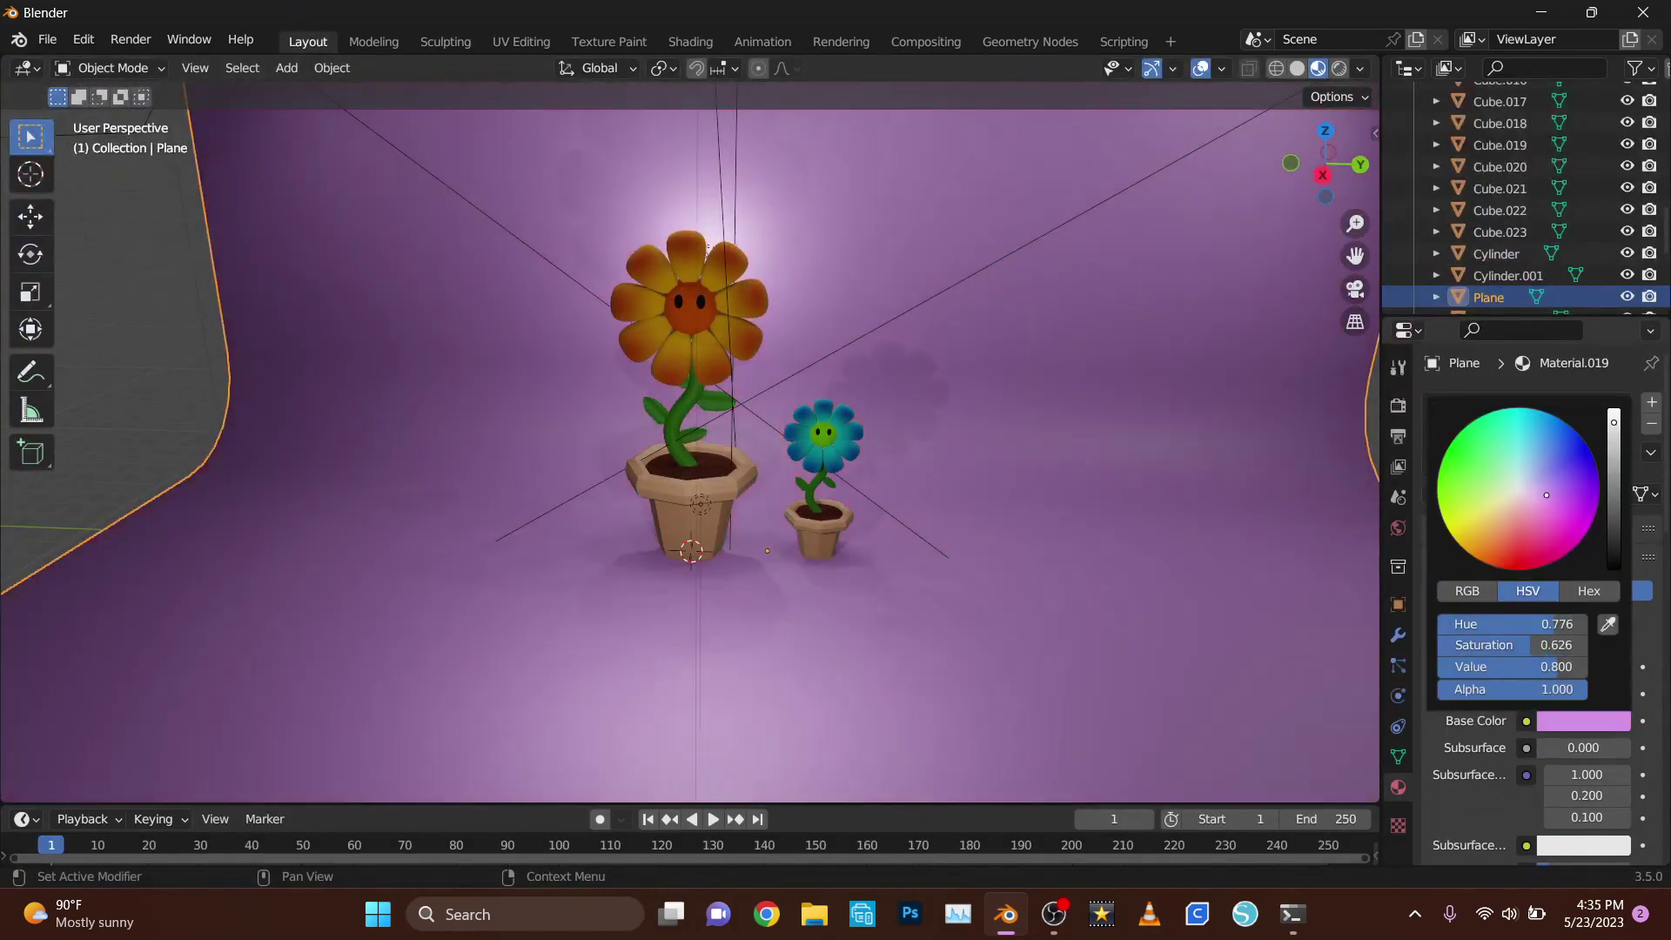
pyautogui.scroll(4, 1161, 473)
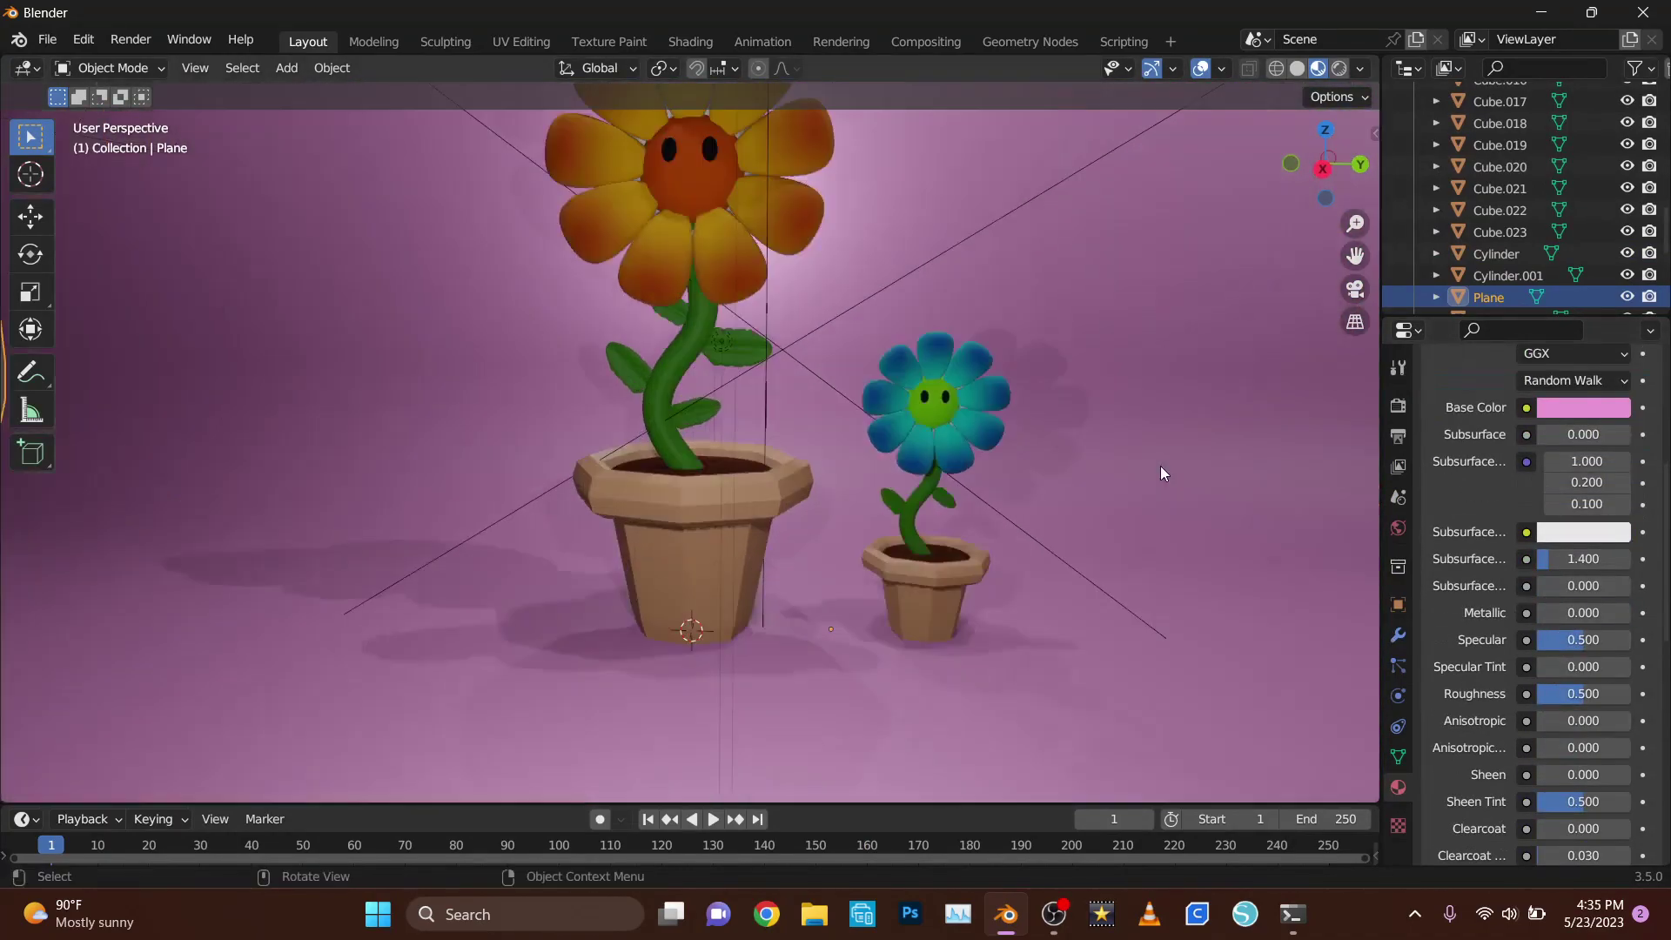
pyautogui.click(686, 348)
pyautogui.click(697, 40)
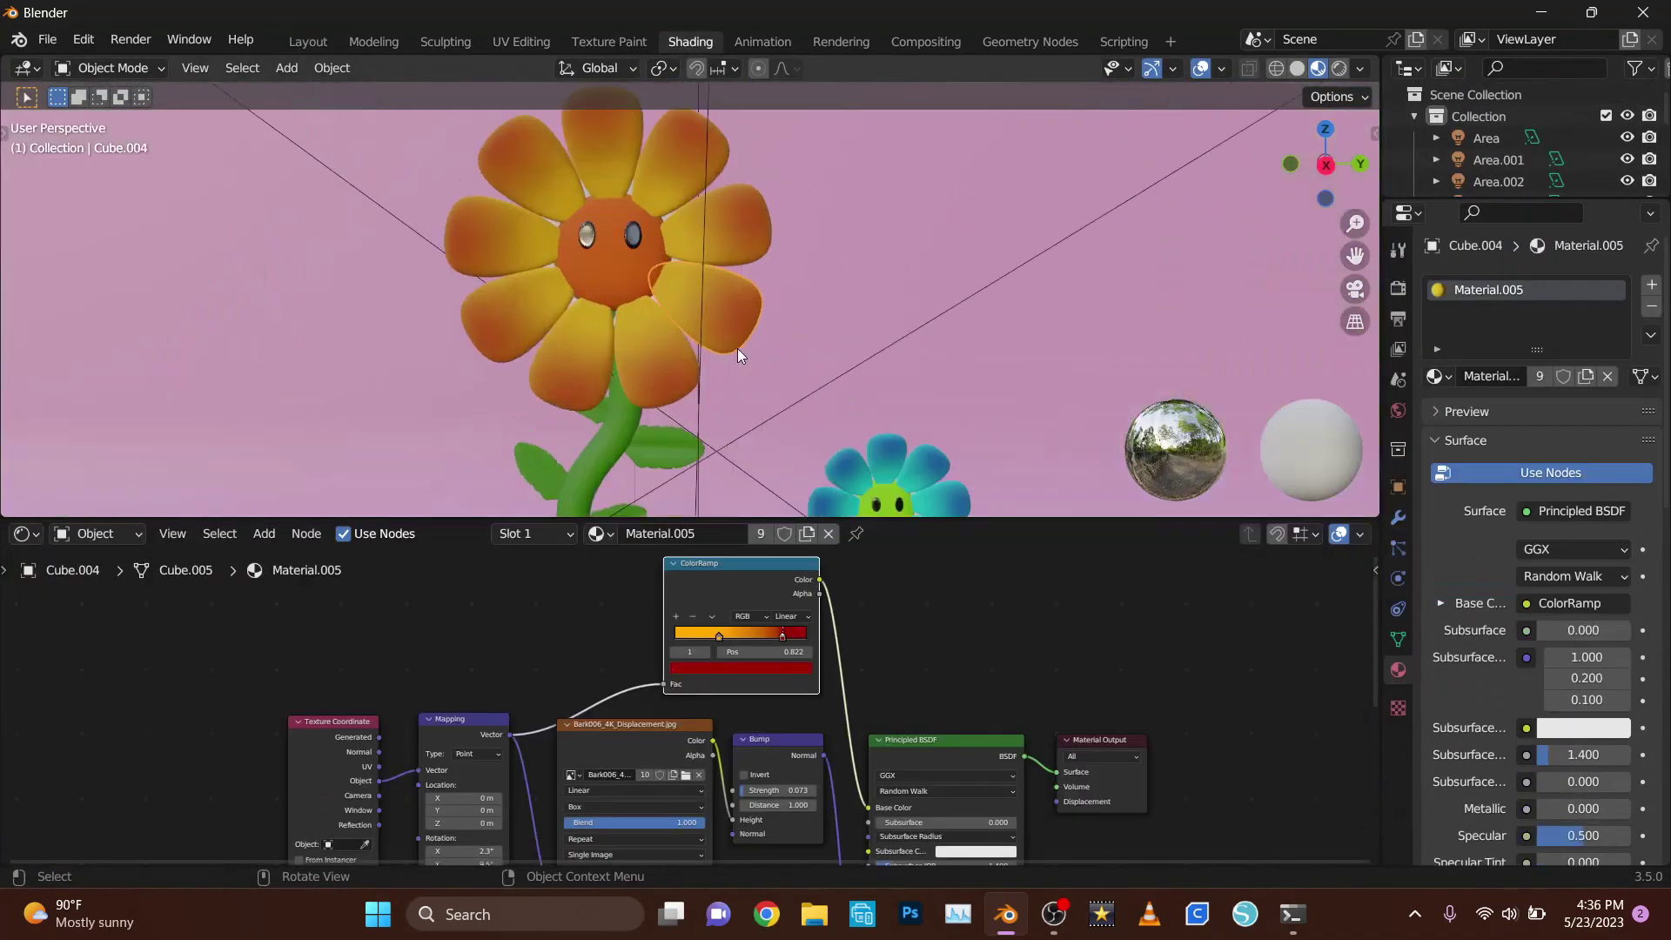
pyautogui.click(740, 667)
pyautogui.click(716, 576)
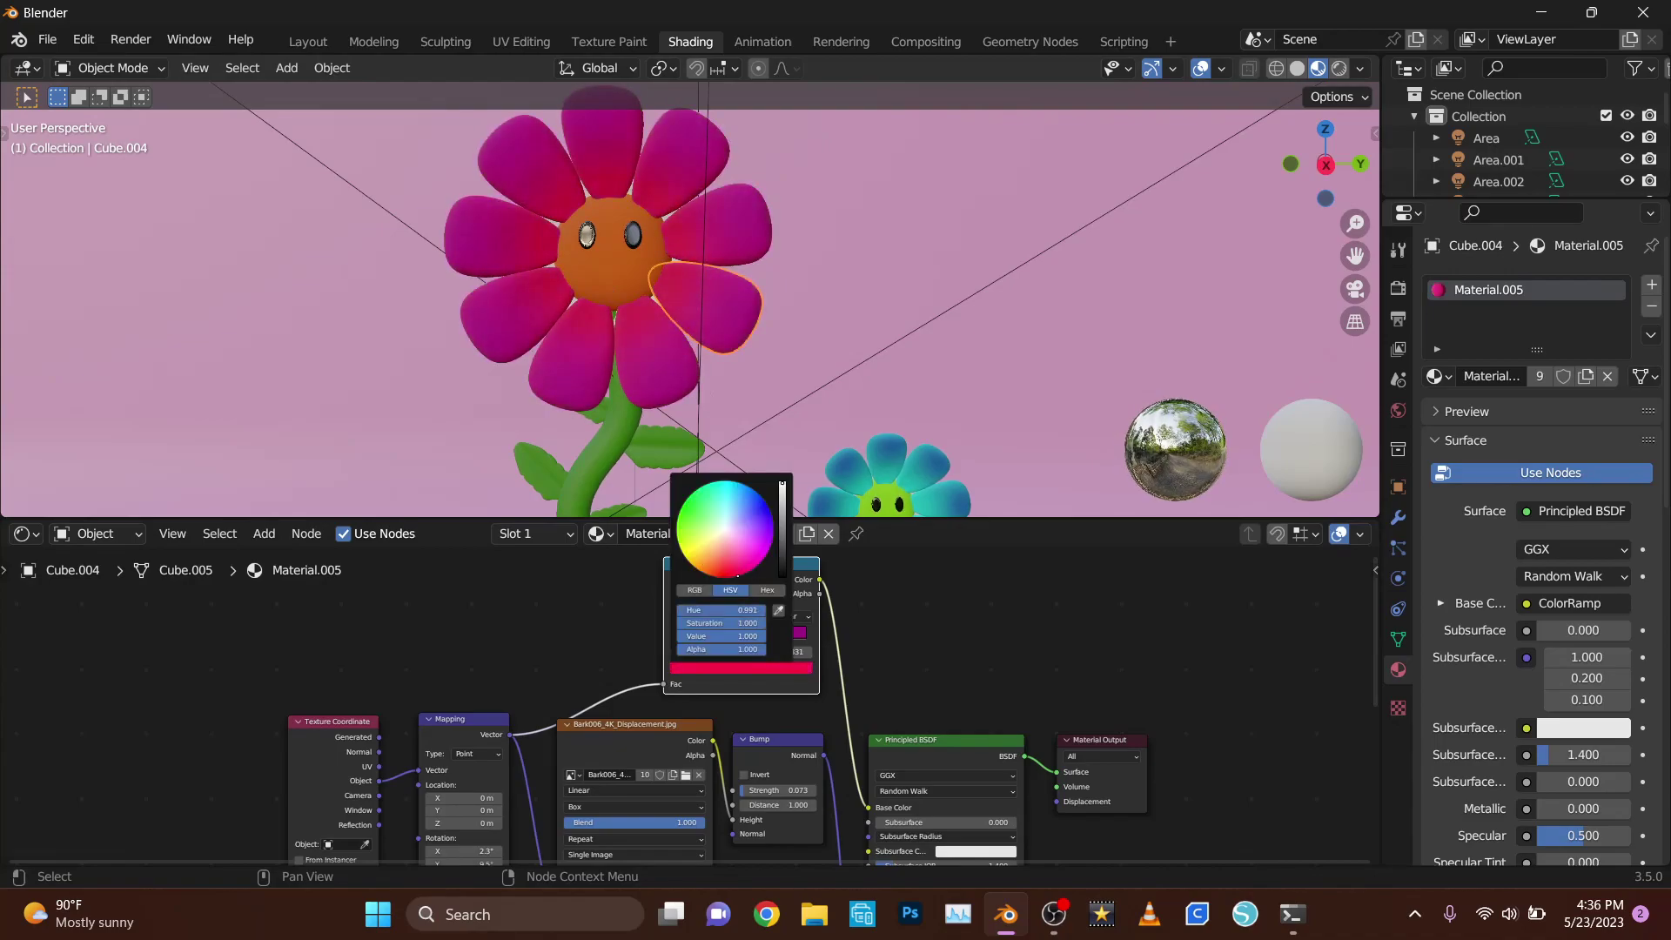
# - Set the large flower's centre colour to yellow and select the small flower's face
pyautogui.click(613, 253)
pyautogui.click(1009, 670)
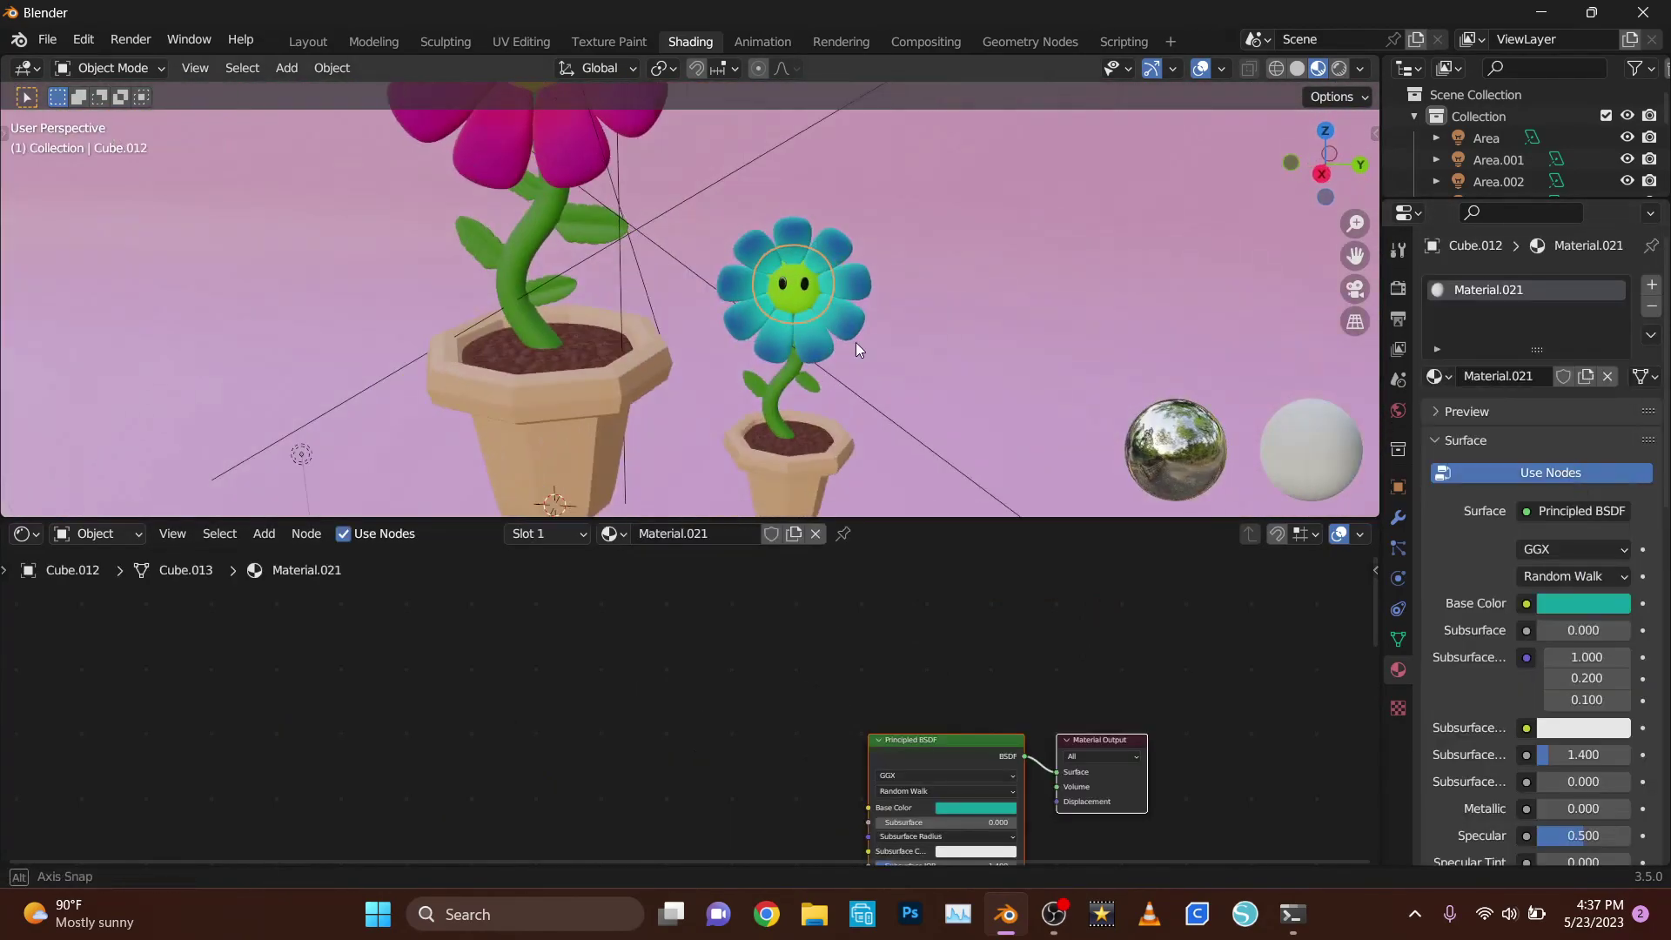
pyautogui.moveTo(854, 342)
pyautogui.mouseDown(button='middle')
pyautogui.moveTo(735, 219)
pyautogui.moveTo(684, 250)
pyautogui.mouseUp(button='middle')
pyautogui.click(685, 251)
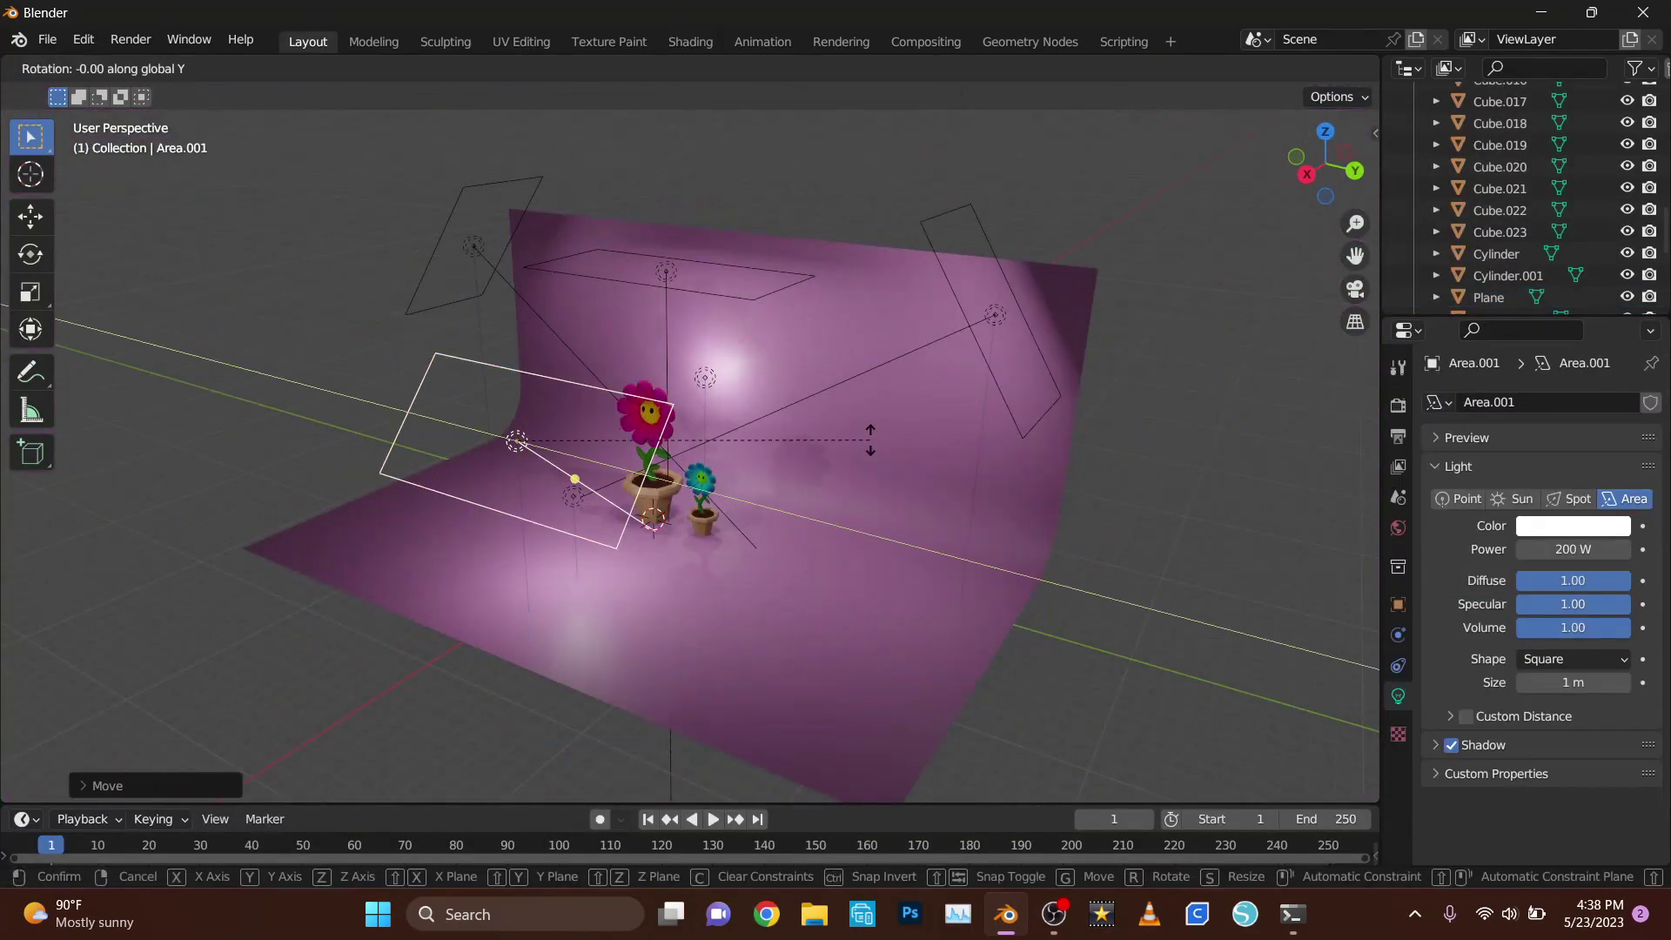
# - Select the backdrop plane and try several hues for its base colour
pyautogui.click(870, 439)
pyautogui.click(1584, 720)
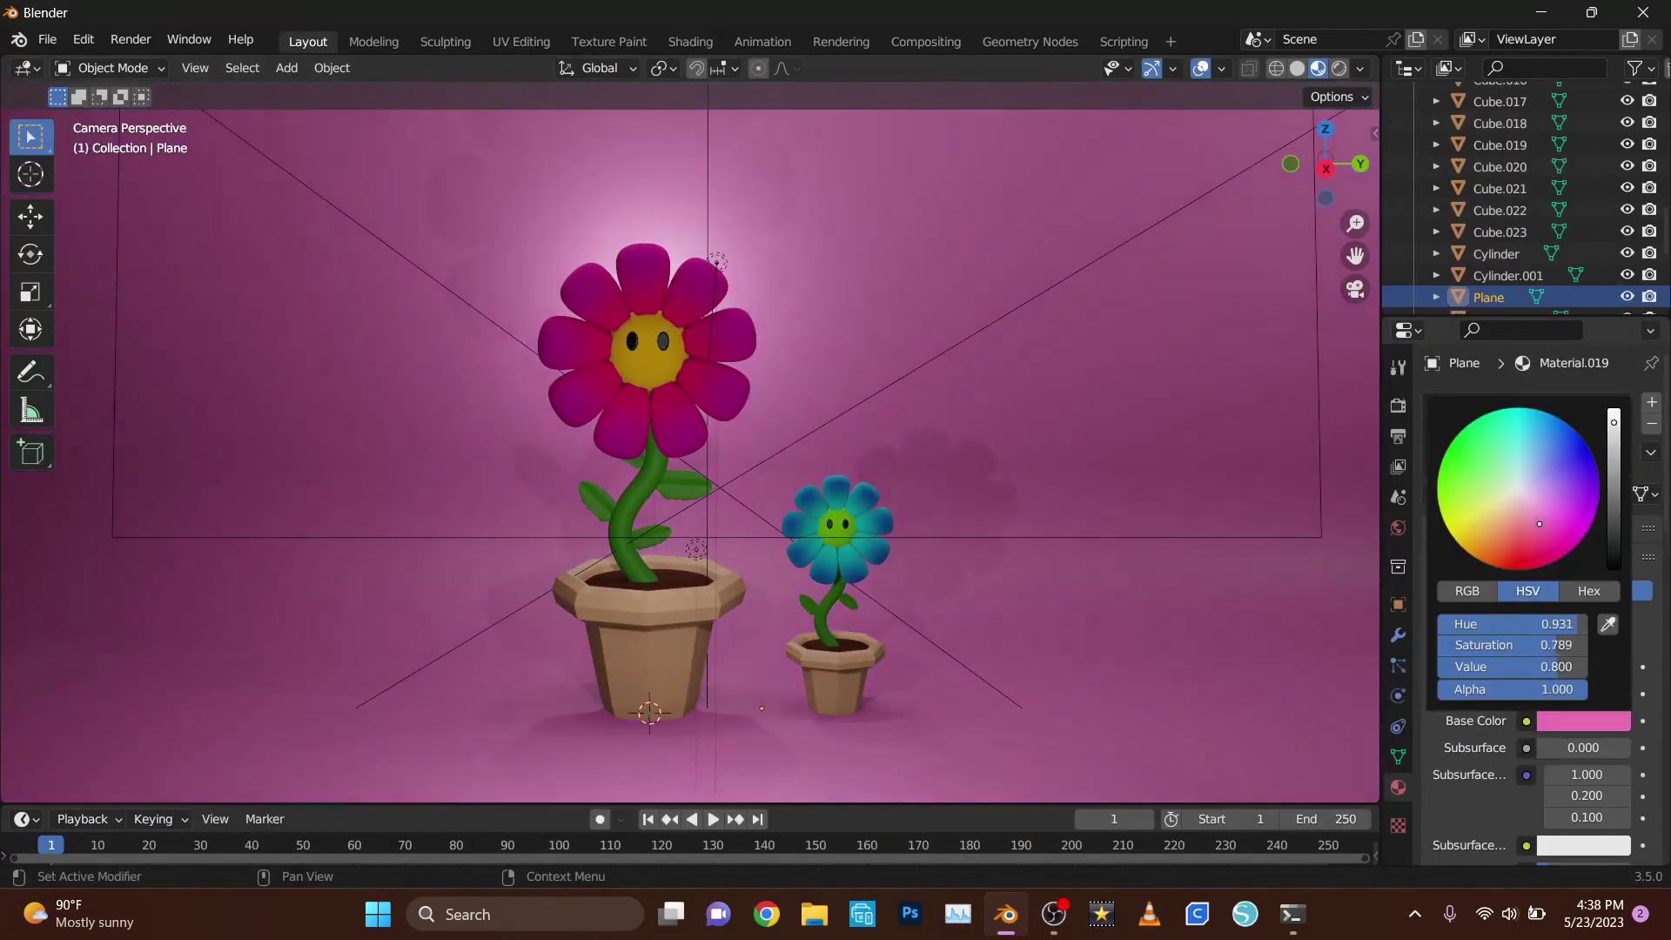
pyautogui.scroll(-6, 1532, 609)
pyautogui.click(1584, 442)
pyautogui.moveTo(1445, 205)
pyautogui.mouseDown()
pyautogui.moveTo(1519, 287)
pyautogui.moveTo(1468, 273)
pyautogui.moveTo(1496, 141)
pyautogui.mouseUp()
pyautogui.moveTo(1535, 205)
pyautogui.mouseDown()
pyautogui.moveTo(1505, 230)
pyautogui.moveTo(1528, 248)
pyautogui.moveTo(1458, 187)
pyautogui.mouseUp()
pyautogui.click(1584, 407)
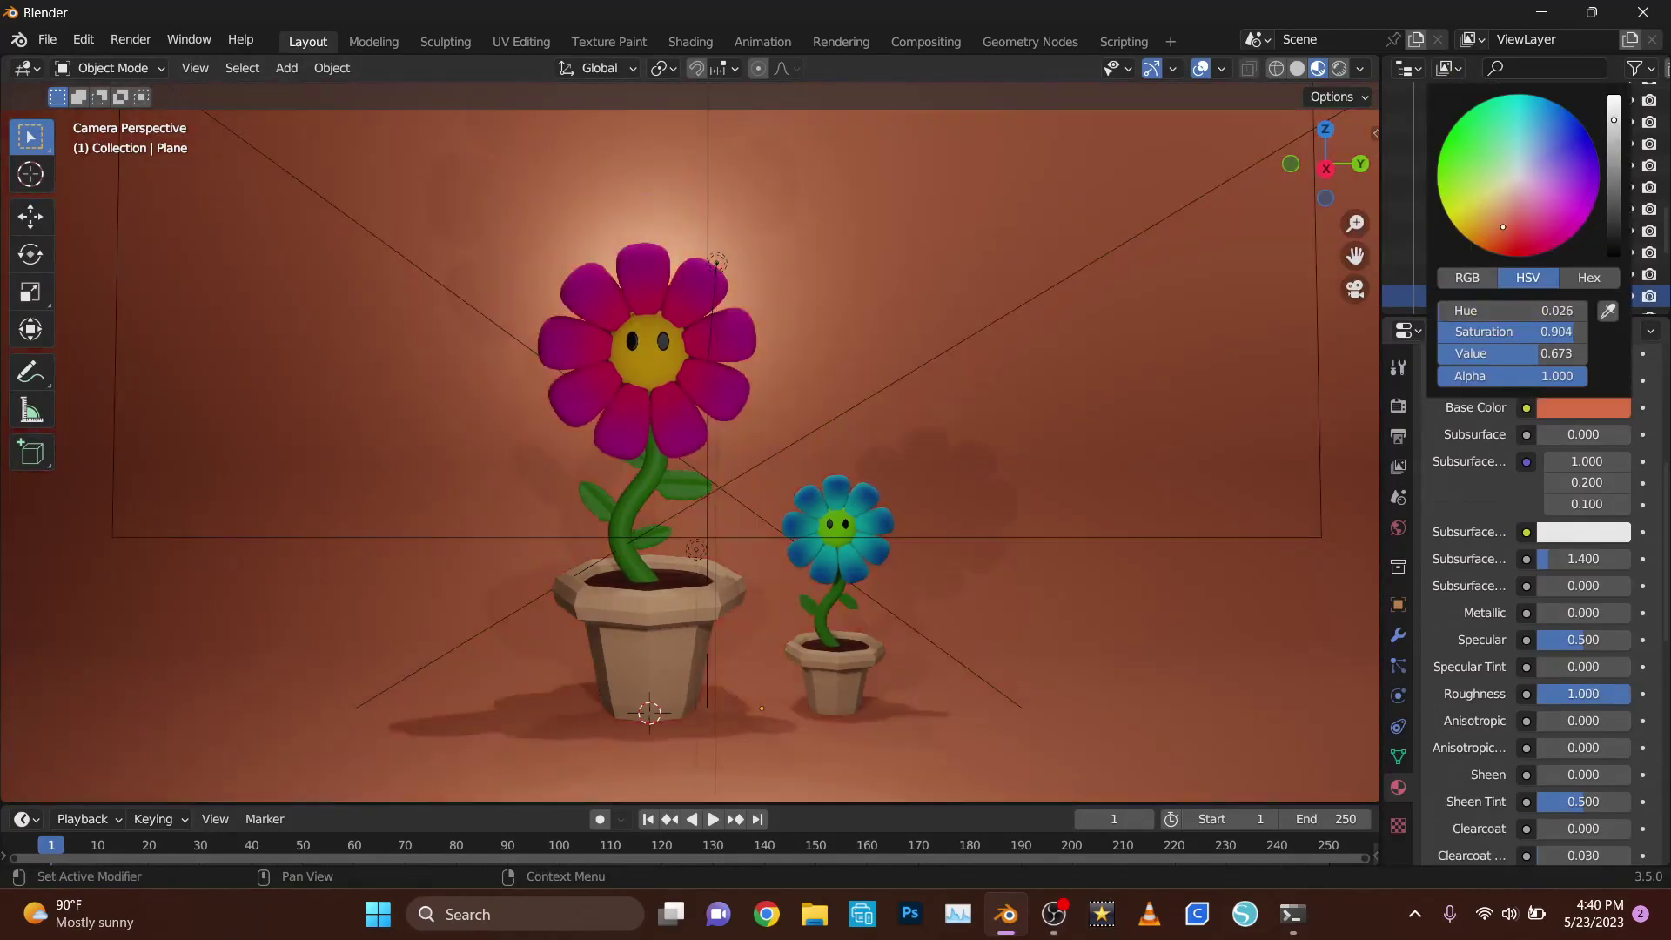
# - Set the backdrop's Metallic to 0.532 and settle on a dusty pink base colour
pyautogui.scroll(1, 1532, 609)
pyautogui.moveTo(1558, 647); pyautogui.dragTo(1606, 647)
pyautogui.moveTo(1549, 723); pyautogui.dragTo(1515, 723)
pyautogui.moveTo(1606, 648); pyautogui.dragTo(1579, 647)
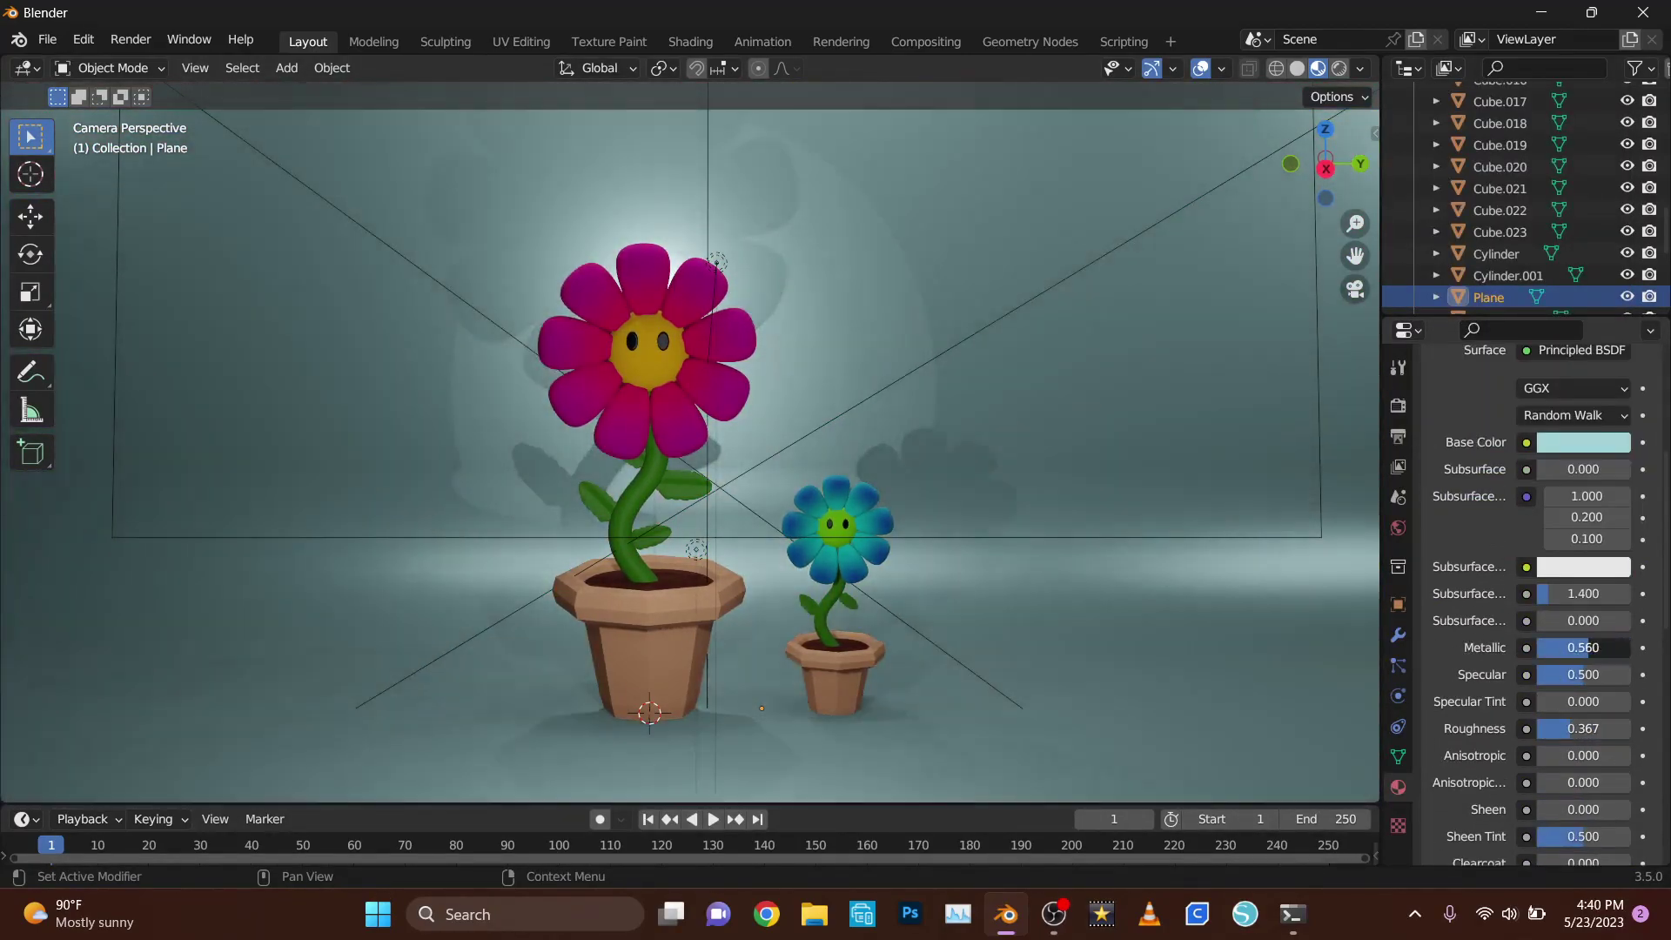
pyautogui.click(1584, 442)
pyautogui.moveTo(1523, 209); pyautogui.dragTo(1470, 222)
pyautogui.moveTo(1614, 170); pyautogui.dragTo(1614, 133)
pyautogui.moveTo(1470, 221)
pyautogui.mouseDown()
pyautogui.moveTo(1493, 132)
pyautogui.moveTo(1522, 236)
pyautogui.mouseUp()
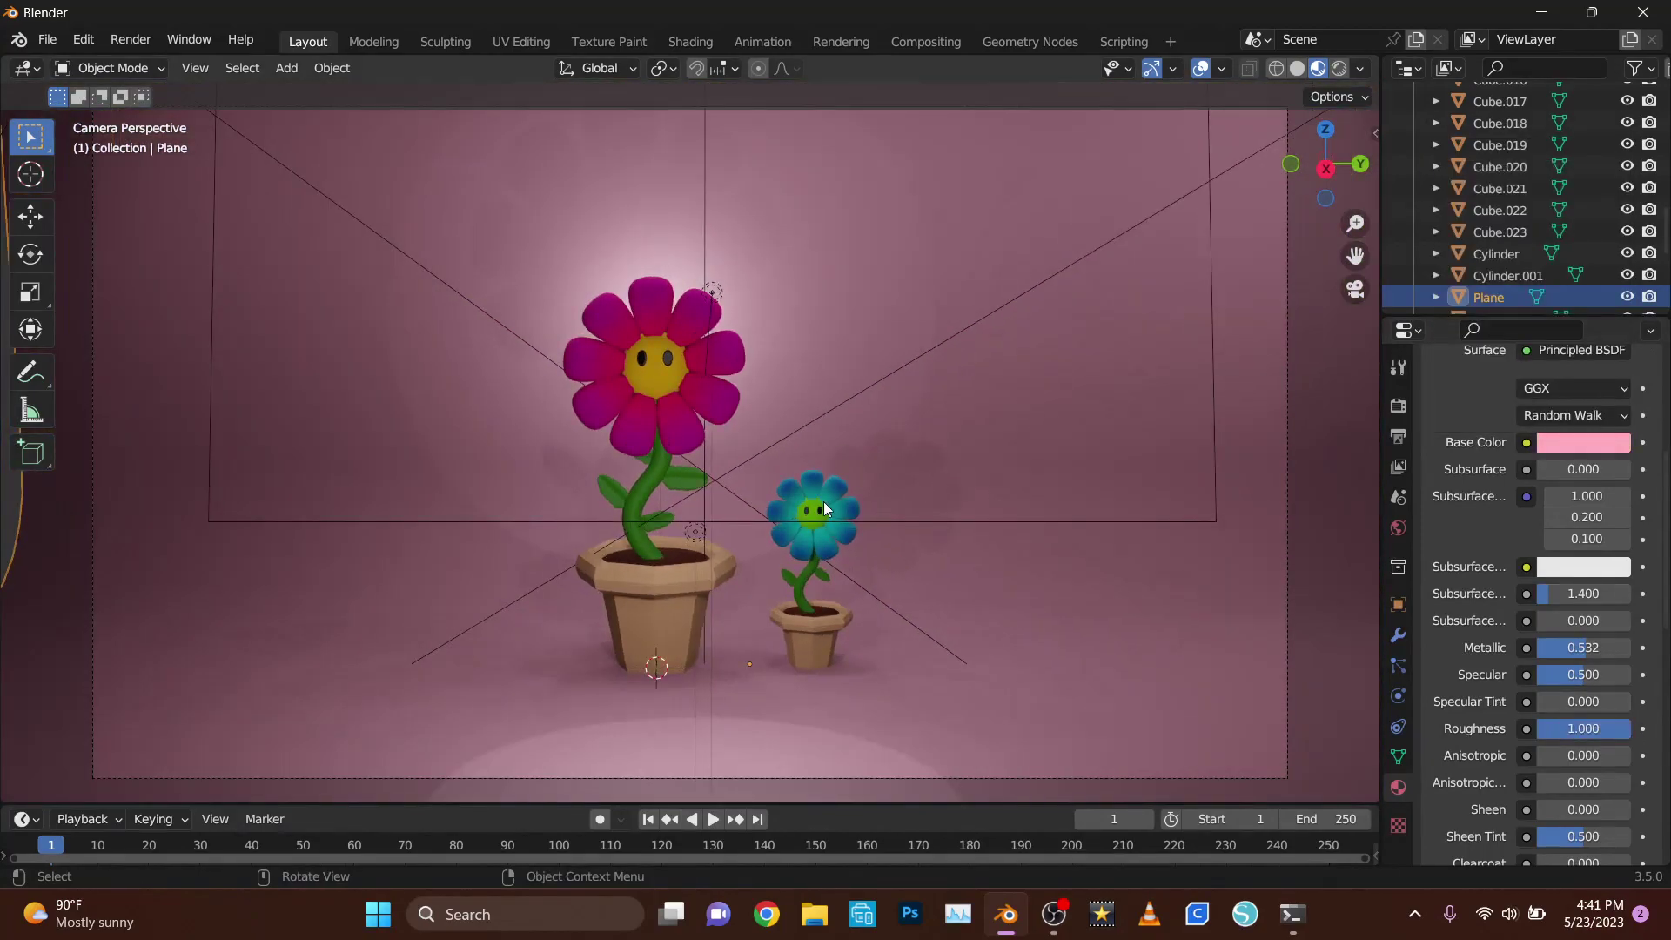
# - Make the overhead area light disk-shaped and stretch it along the Y axis
pyautogui.click(951, 381)
pyautogui.moveTo(823, 501)
pyautogui.mouseDown(button='middle')
pyautogui.moveTo(951, 380)
pyautogui.moveTo(1193, 517)
pyautogui.mouseUp(button='middle')
pyautogui.scroll(-5, 1075, 459)
pyautogui.click(1573, 659)
pyautogui.click(1553, 731)
pyautogui.press('s')
pyautogui.press('y')
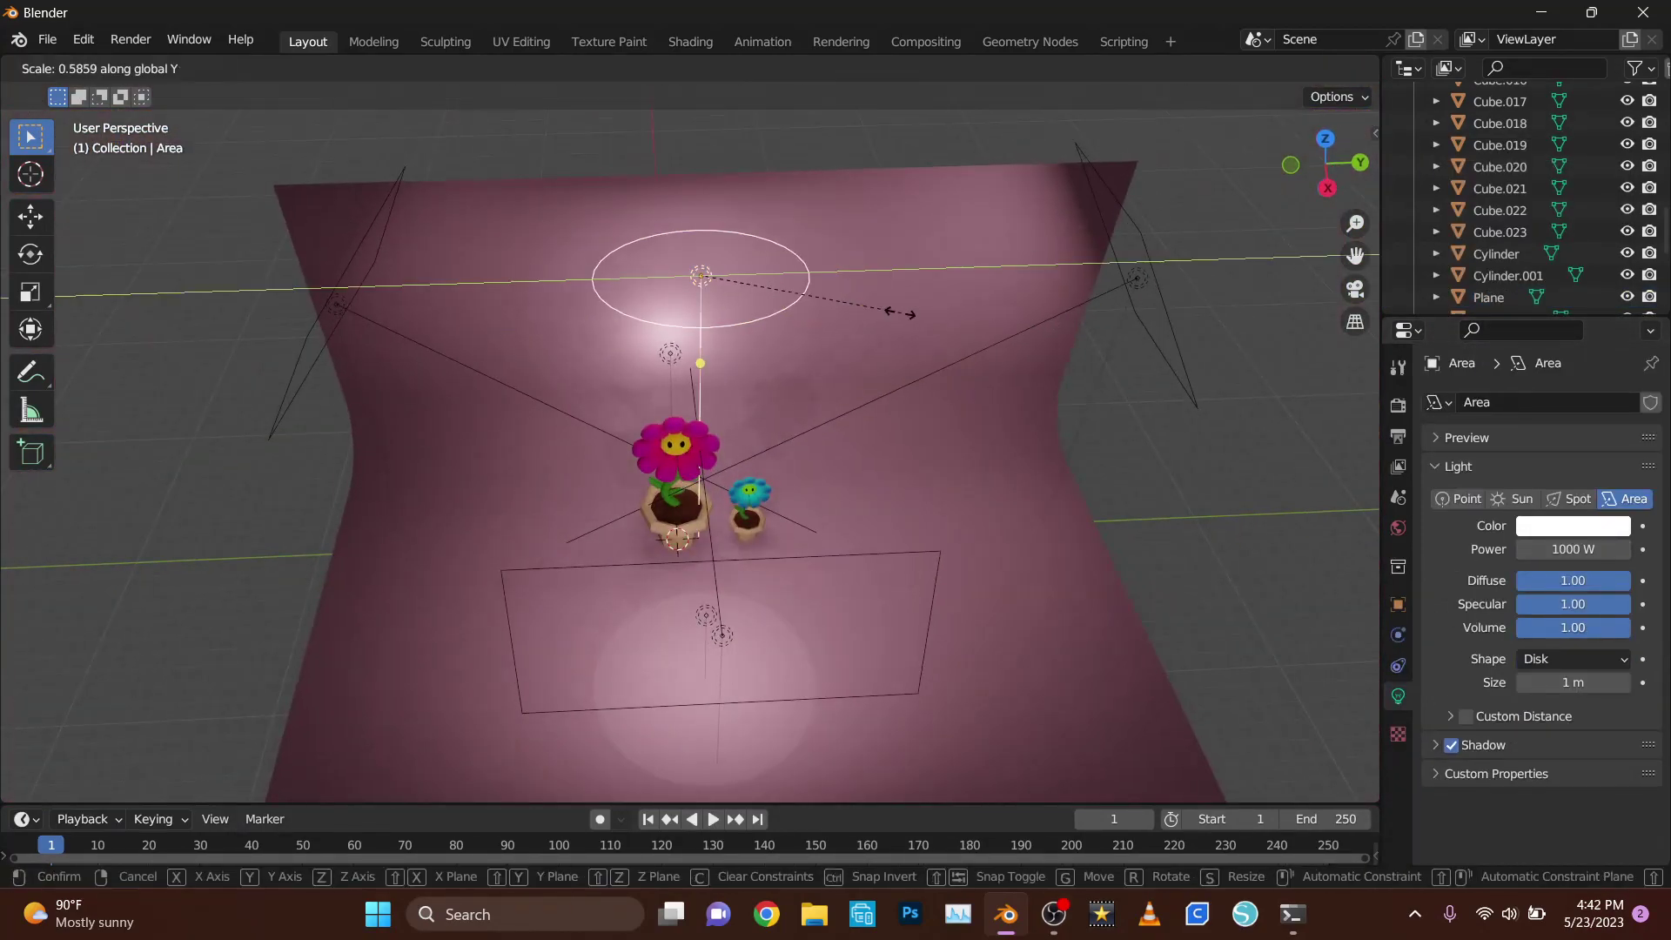
pyautogui.click(902, 313)
# - Open another area light's shape options, then return to the front view
pyautogui.click(1138, 279)
pyautogui.click(1573, 659)
pyautogui.moveTo(730, 641); pyautogui.dragTo(957, 662, button='middle')
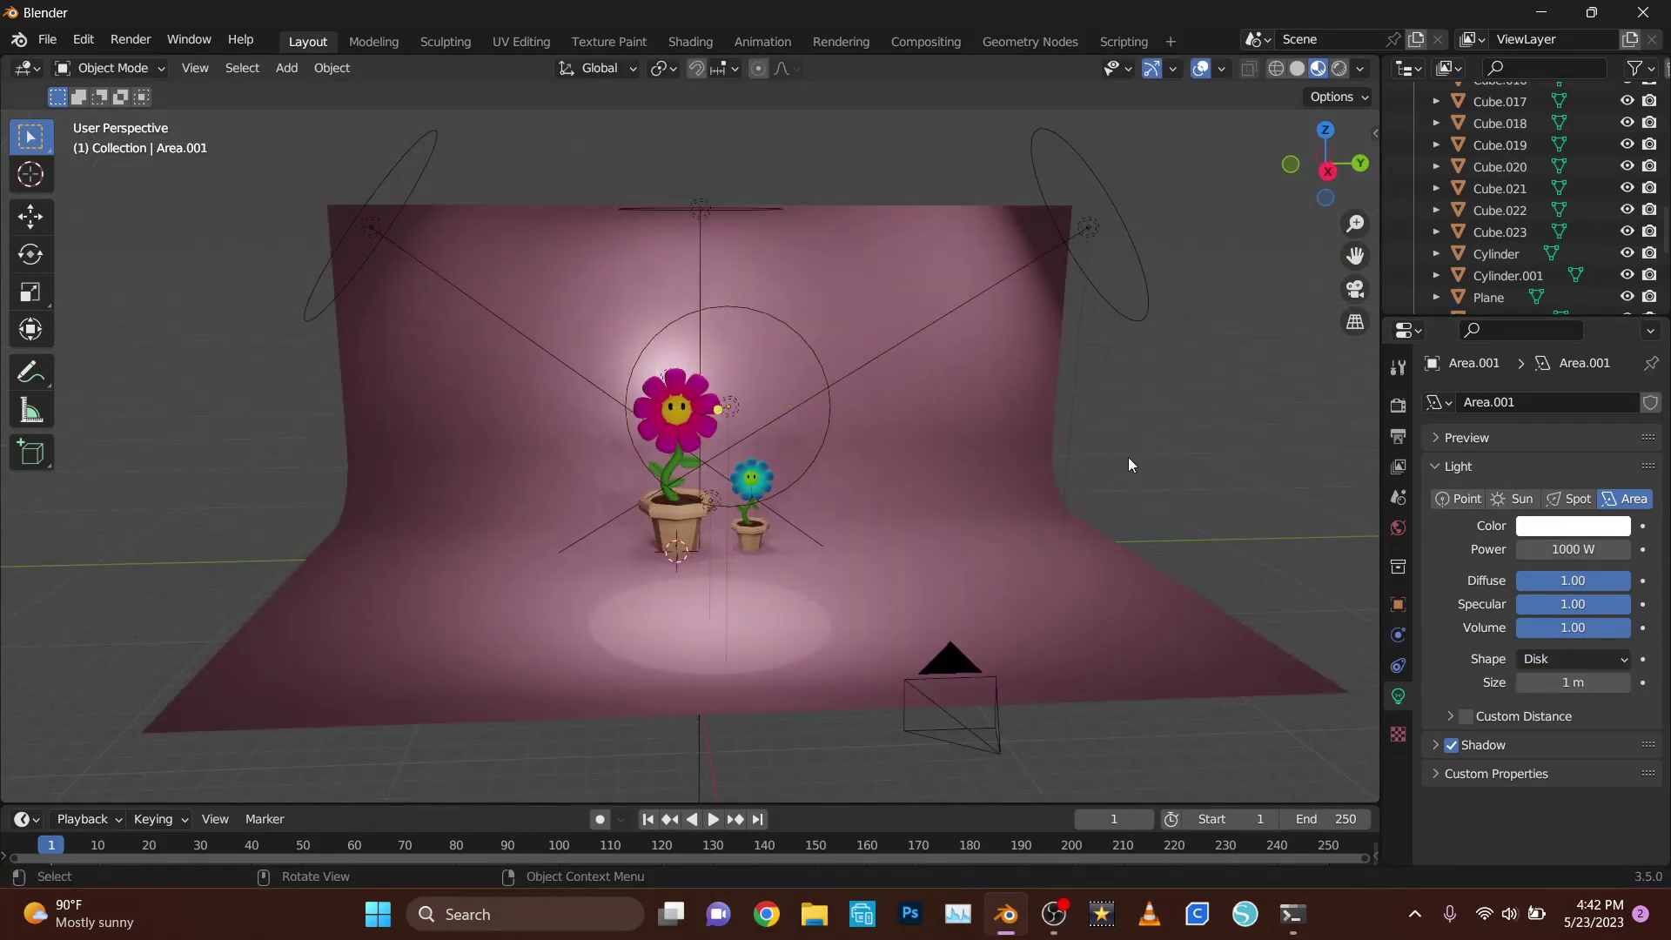
pyautogui.moveTo(1128, 457)
pyautogui.mouseDown(button='middle')
pyautogui.moveTo(827, 493)
pyautogui.moveTo(951, 499)
pyautogui.moveTo(1283, 348)
pyautogui.moveTo(990, 457)
pyautogui.mouseUp(button='middle')
pyautogui.click(827, 493)
pyautogui.scroll(3, 826, 493)
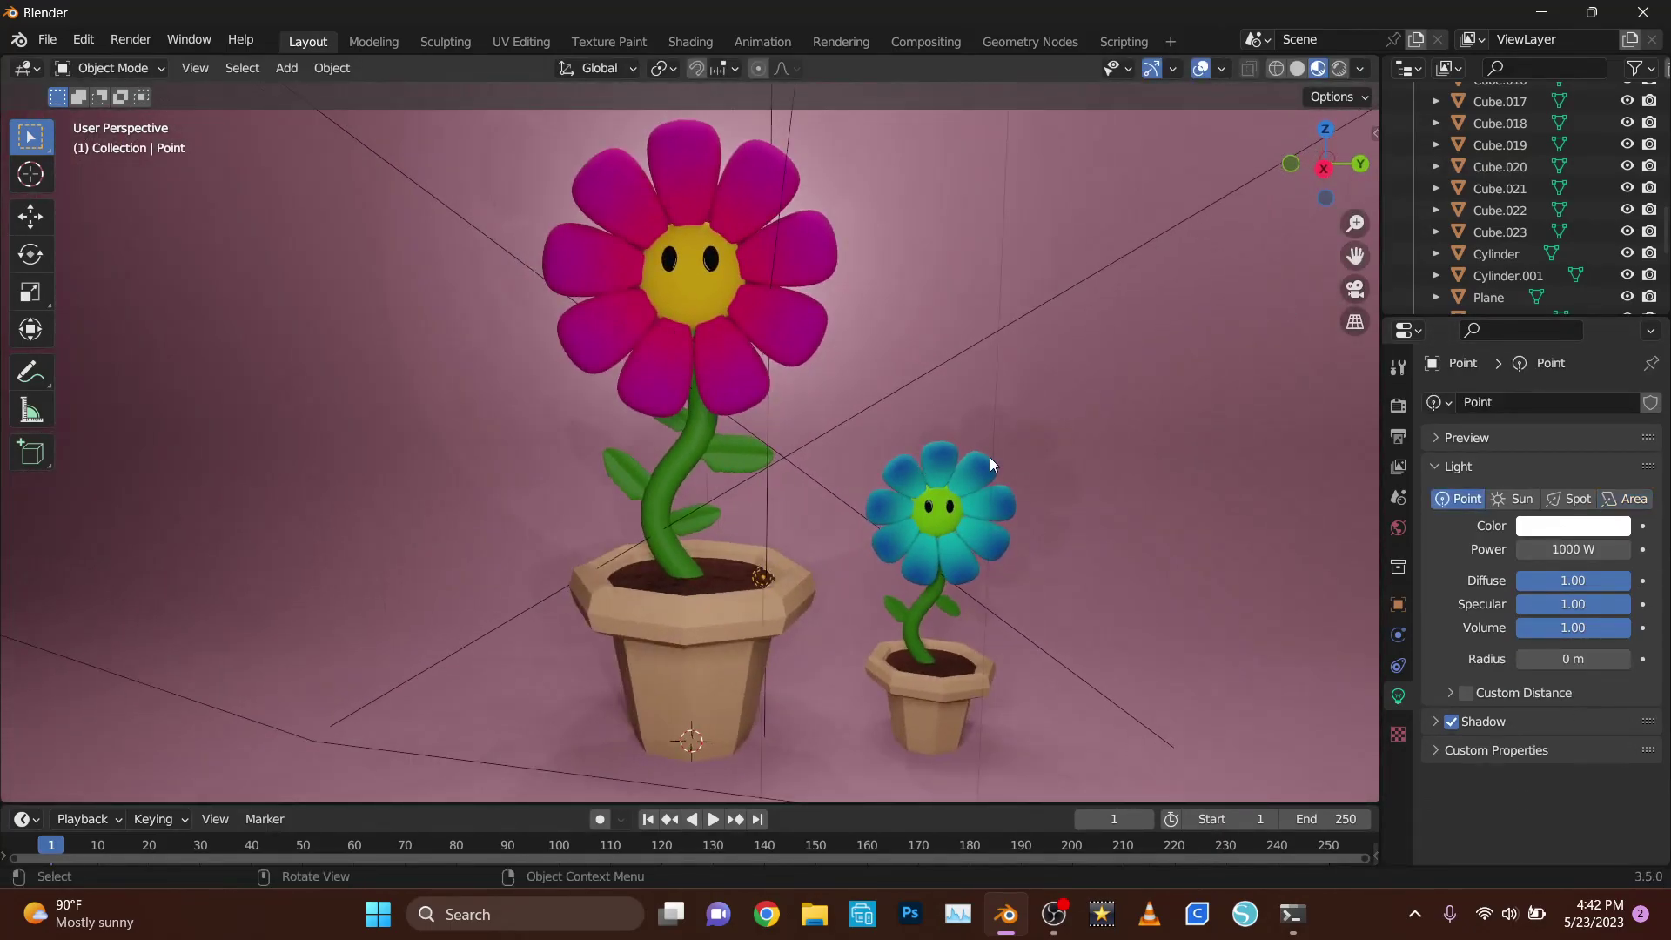
# - Inspect the large flower's petal ColorRamp stops in the shader nodes to recolour them purple
pyautogui.click(774, 265)
pyautogui.click(690, 41)
pyautogui.click(740, 668)
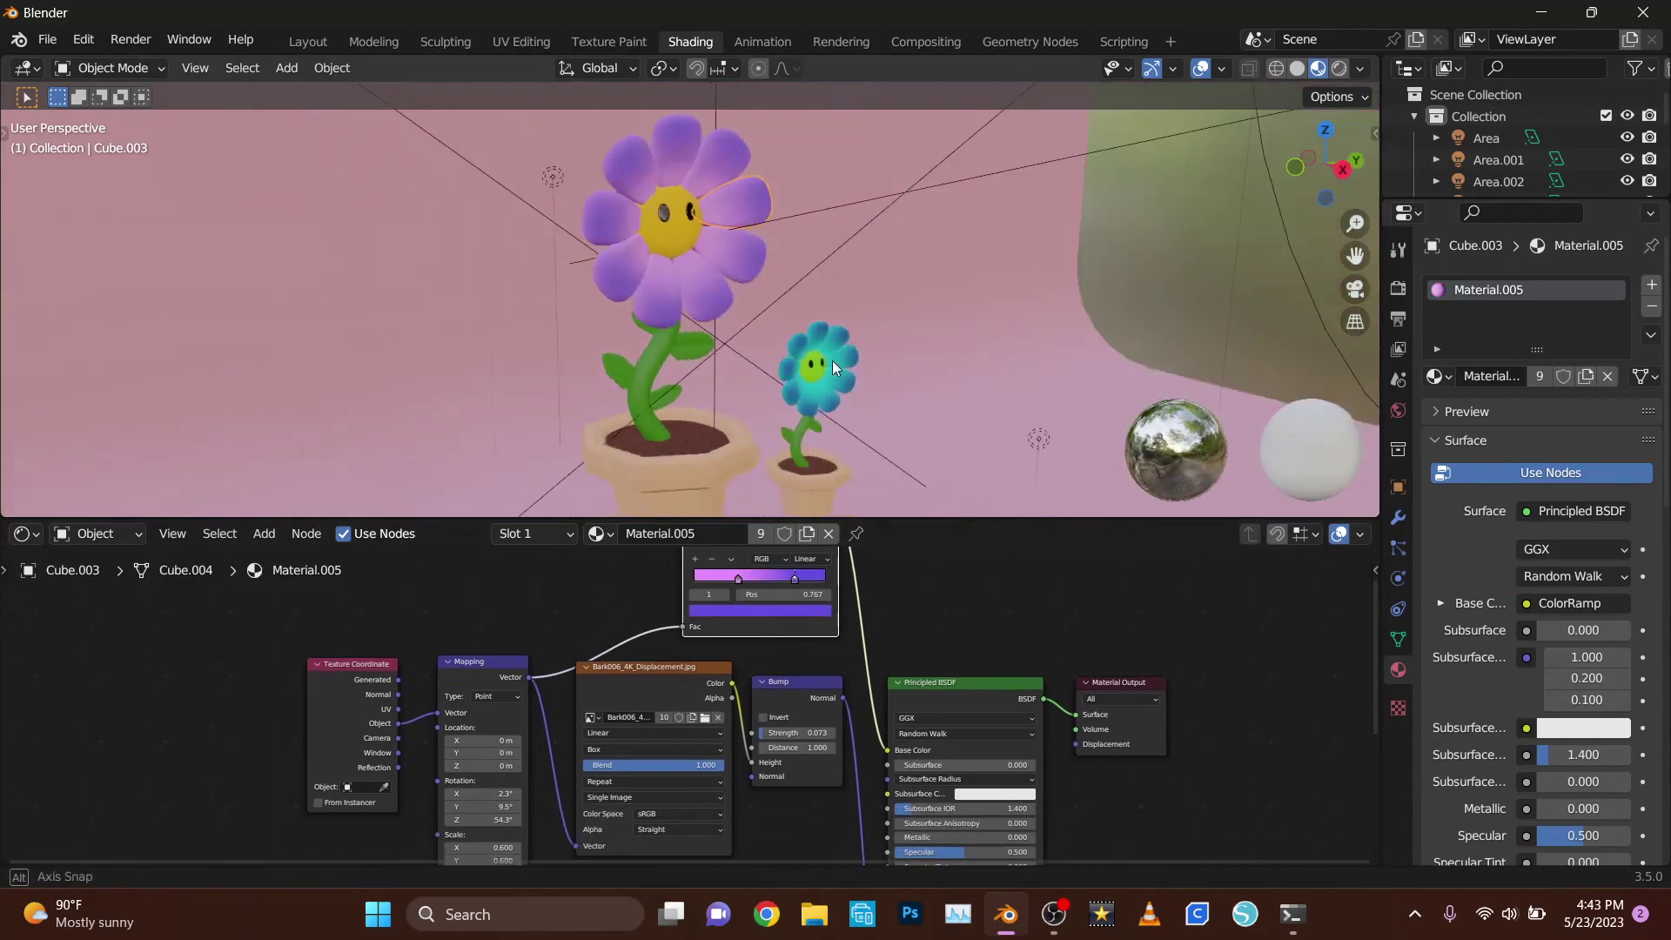
# - Recolour a petal ColorRamp stop to blue-cyan using a colour sampled from the flower
pyautogui.click(662, 216)
pyautogui.moveTo(733, 270); pyautogui.dragTo(799, 404, button='middle')
pyautogui.click(674, 278)
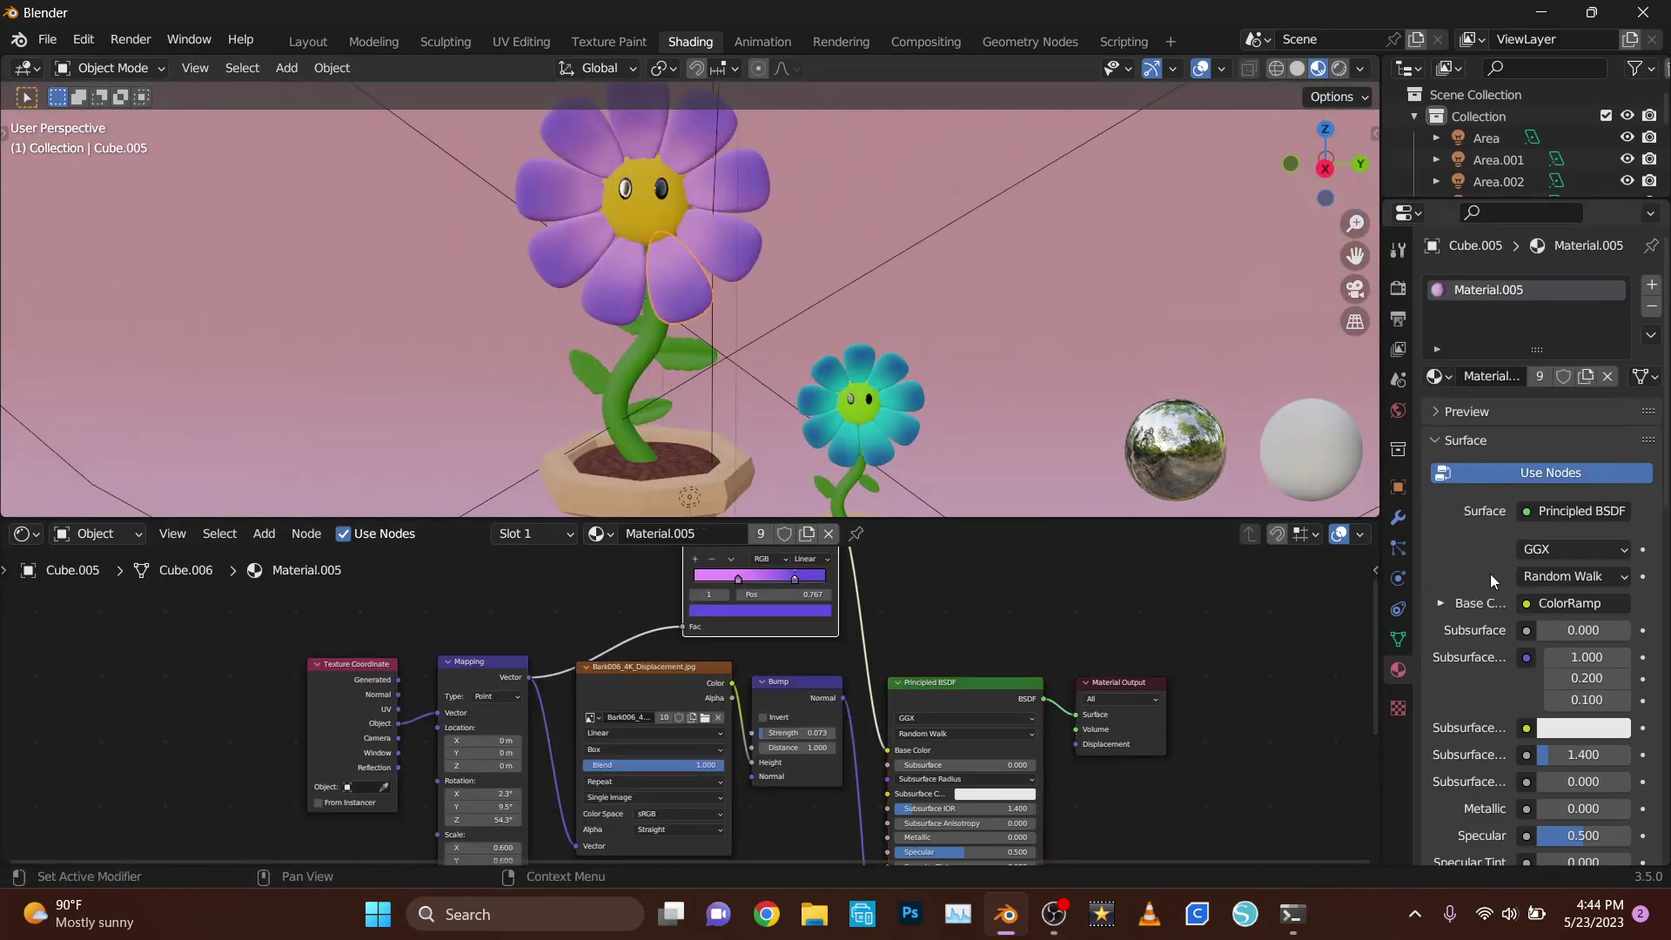
pyautogui.click(760, 610)
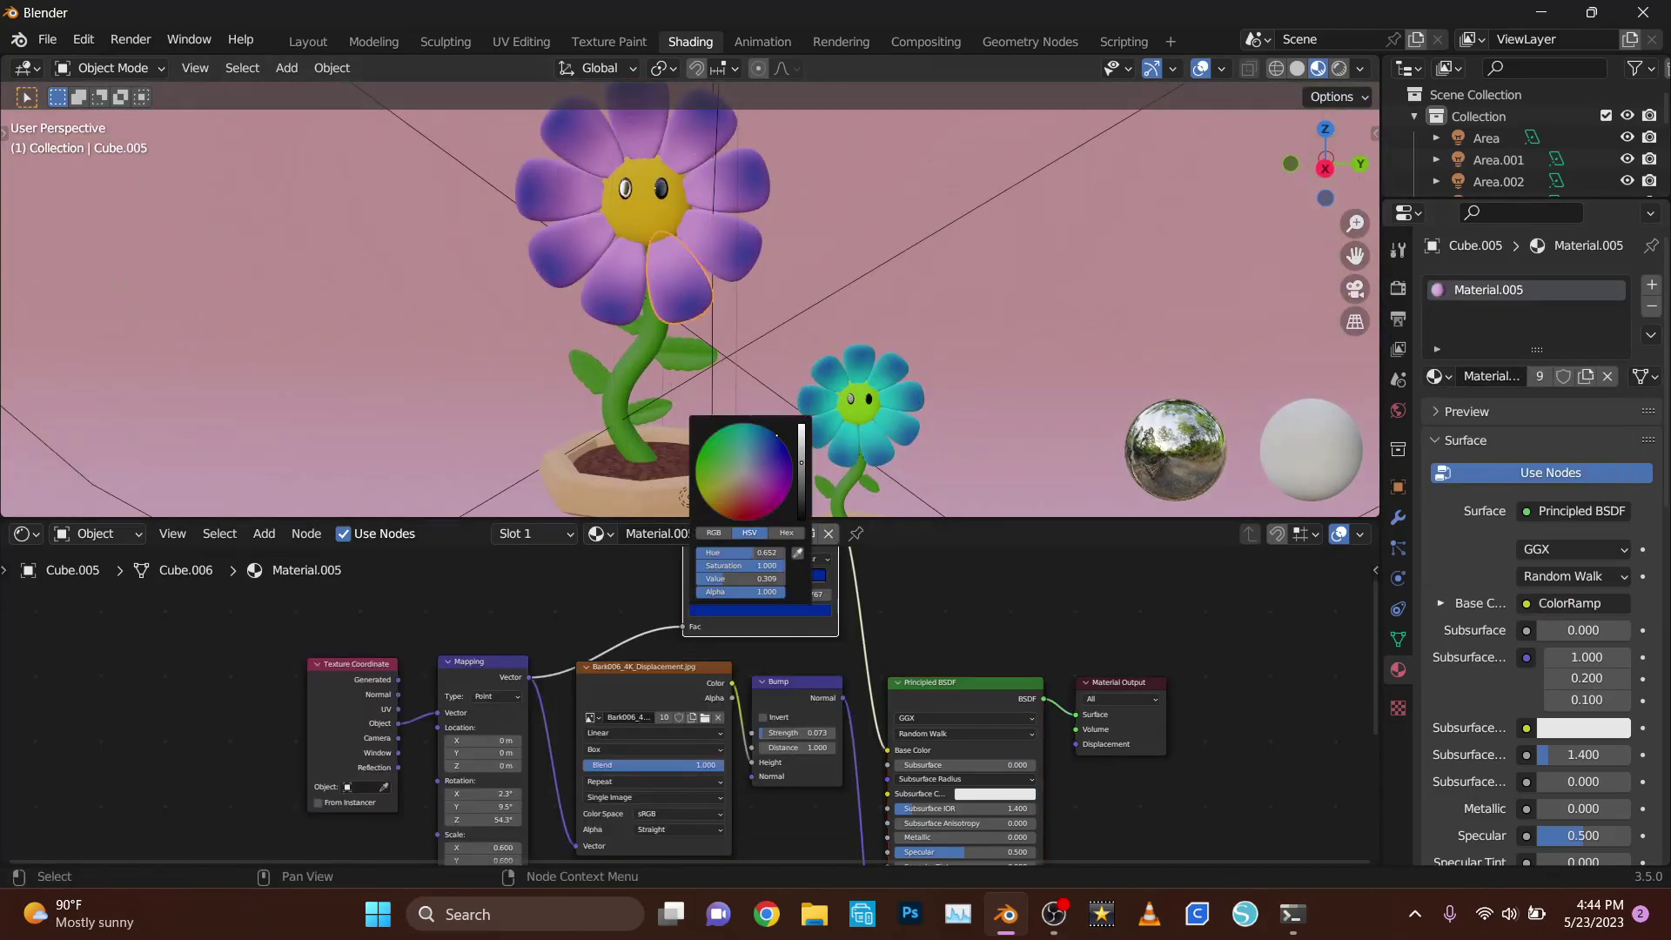
pyautogui.click(875, 421)
pyautogui.moveTo(738, 425)
pyautogui.mouseDown(button='middle')
pyautogui.moveTo(1276, 494)
pyautogui.moveTo(671, 293)
pyautogui.mouseUp(button='middle')
pyautogui.click(671, 292)
pyautogui.click(1335, 316)
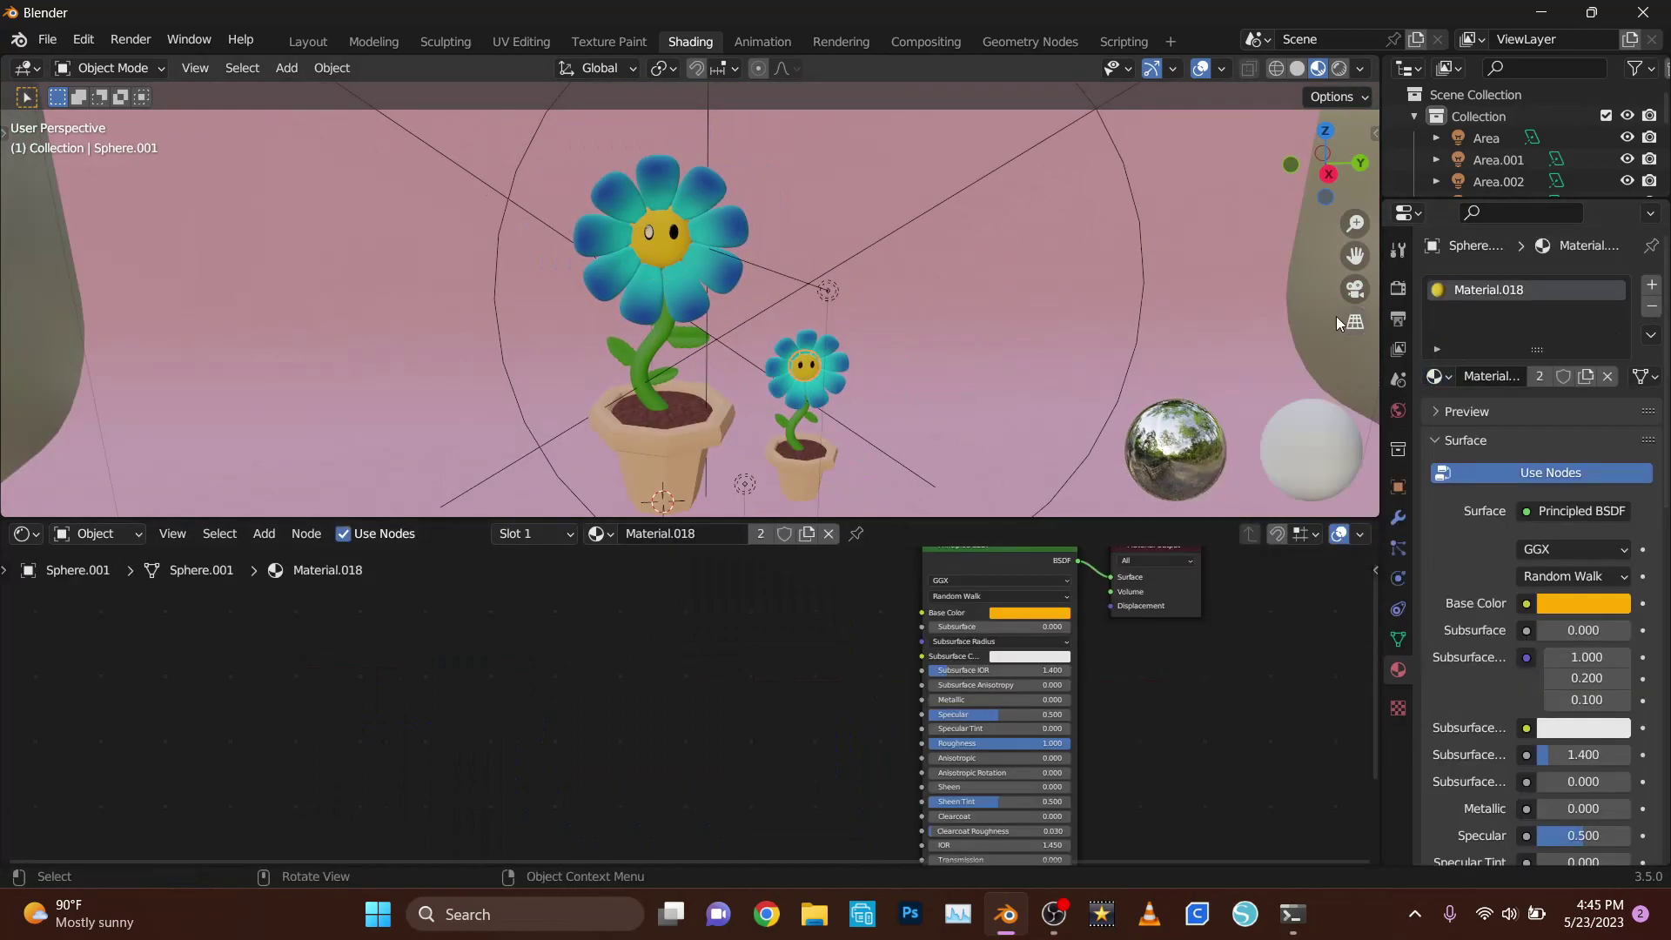
# - Return to the Layout camera view and select the overhead area light, cancelling its move
pyautogui.click(308, 41)
pyautogui.press('KP_0')
pyautogui.scroll(-3, 843, 451)
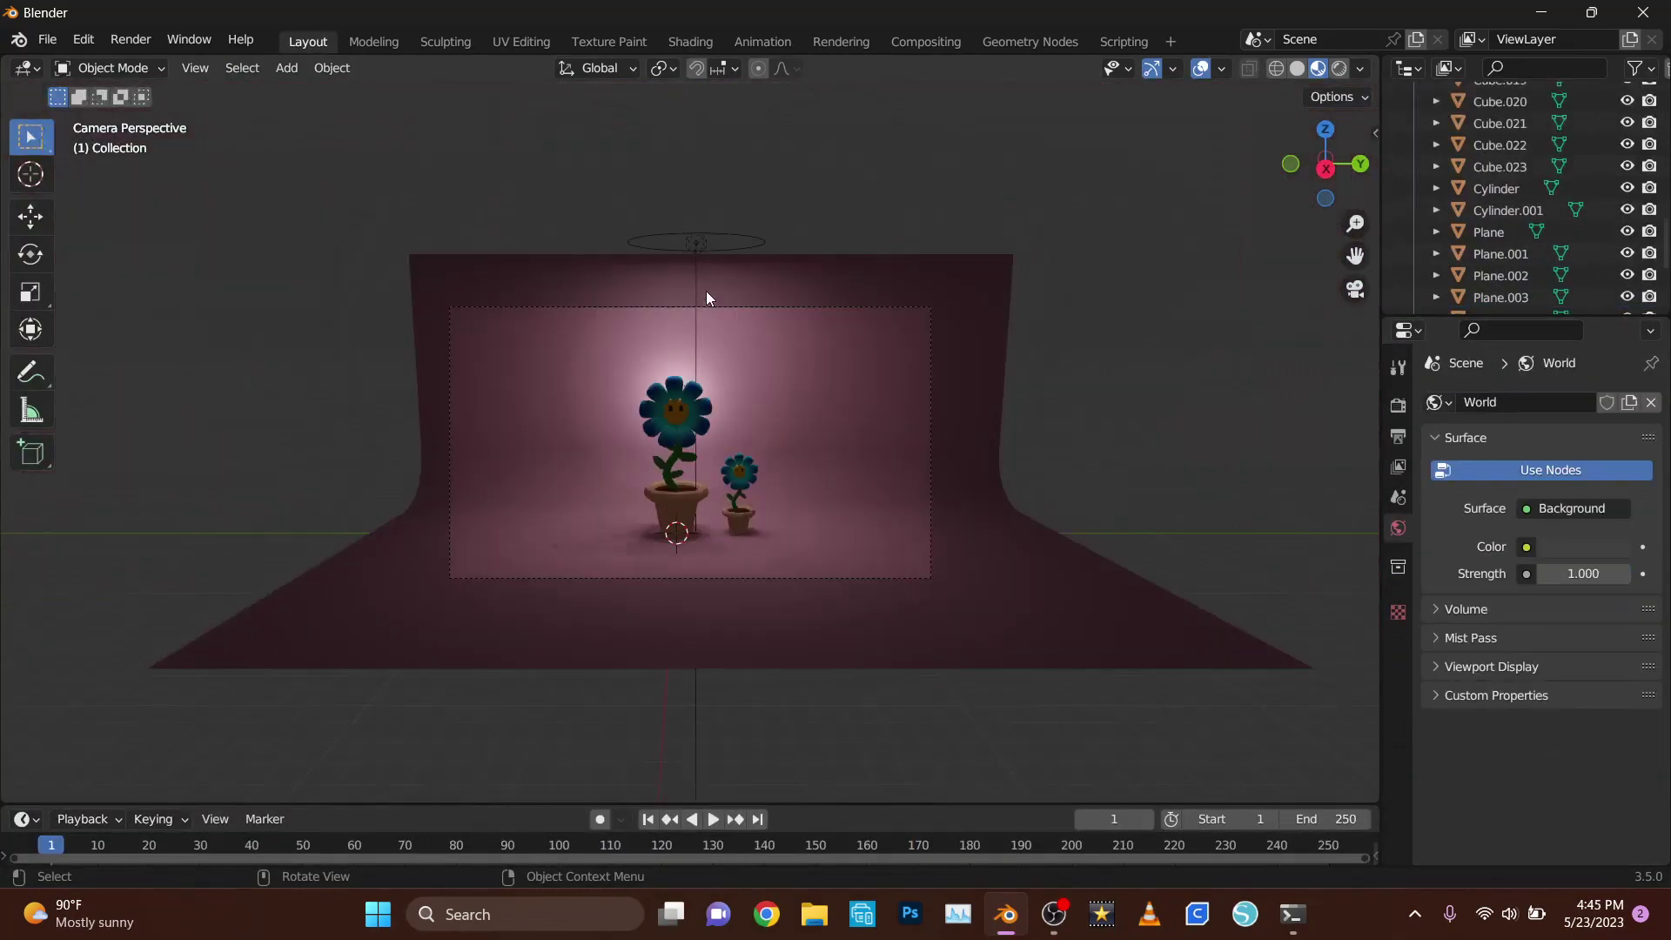
pyautogui.moveTo(707, 291); pyautogui.dragTo(957, 435, button='middle')
pyautogui.click(742, 286)
pyautogui.press('g')
pyautogui.rightClick(1128, 375)
# - Select the backdrop plane and bring up its Base Color picker
pyautogui.moveTo(1128, 375)
pyautogui.mouseDown(button='middle')
pyautogui.moveTo(989, 337)
pyautogui.moveTo(1119, 427)
pyautogui.moveTo(1030, 430)
pyautogui.mouseUp(button='middle')
pyautogui.click(1032, 437)
pyautogui.click(1583, 721)
# - Make the backdrop warm peach and add a 5000 W copy of the overhead area light
pyautogui.moveTo(1512, 624); pyautogui.dragTo(1558, 624)
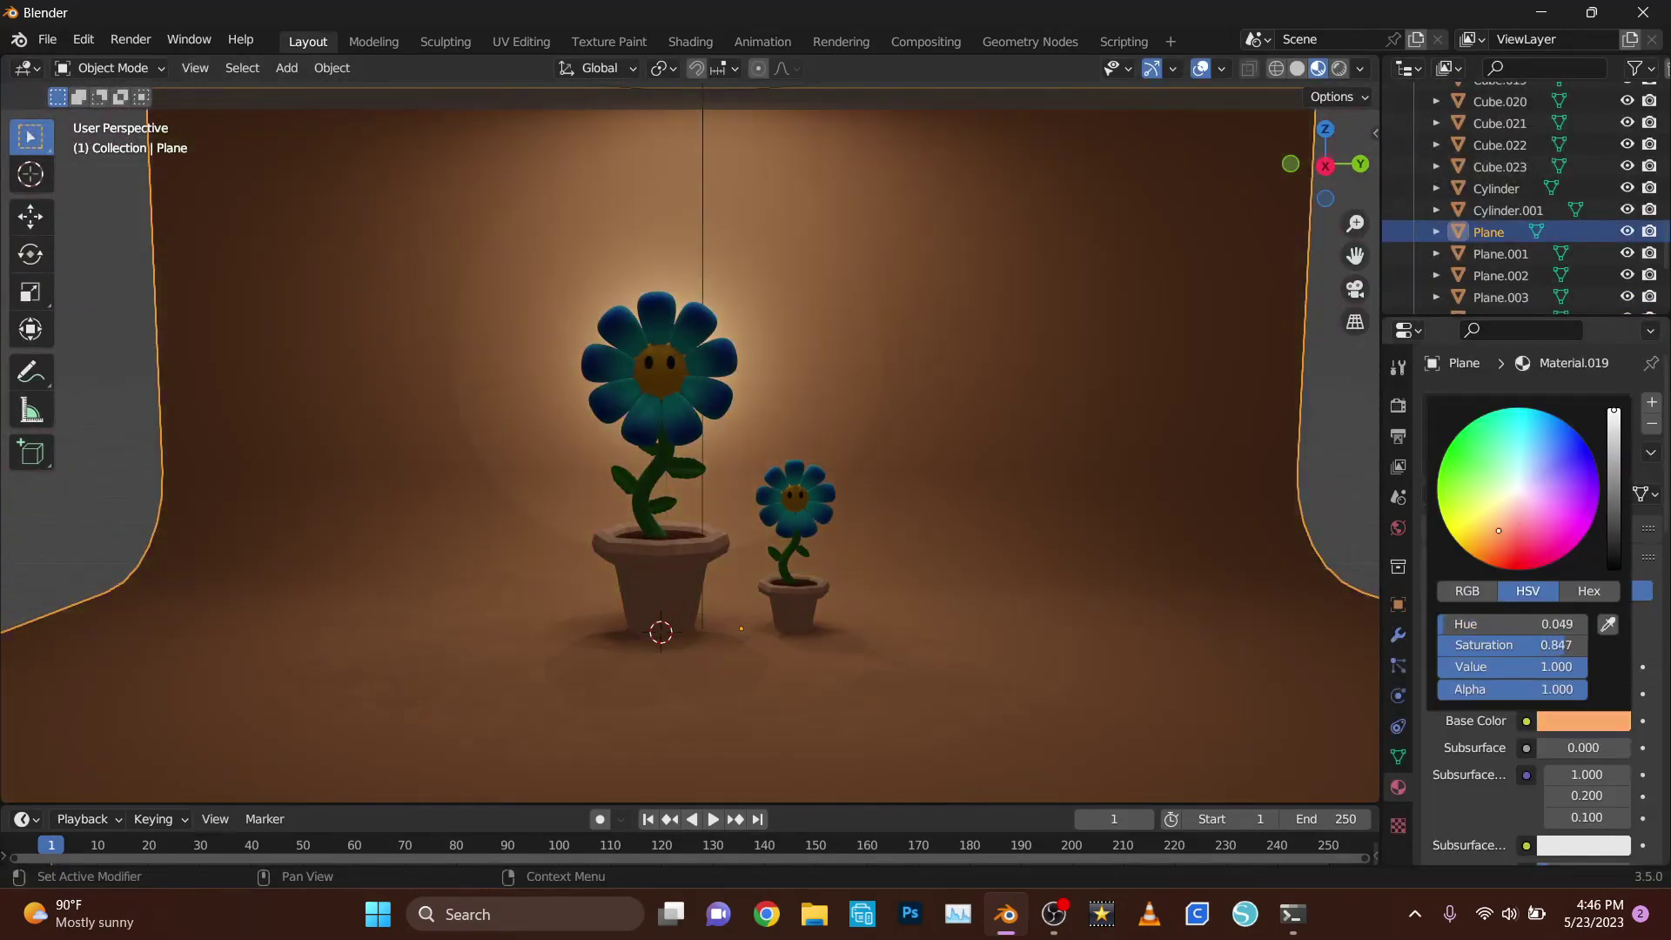
pyautogui.scroll(-5, 870, 472)
pyautogui.moveTo(871, 472); pyautogui.dragTo(957, 348, button='middle')
pyautogui.click(963, 328)
pyautogui.hotkey('shift', 'd')
pyautogui.press('x')
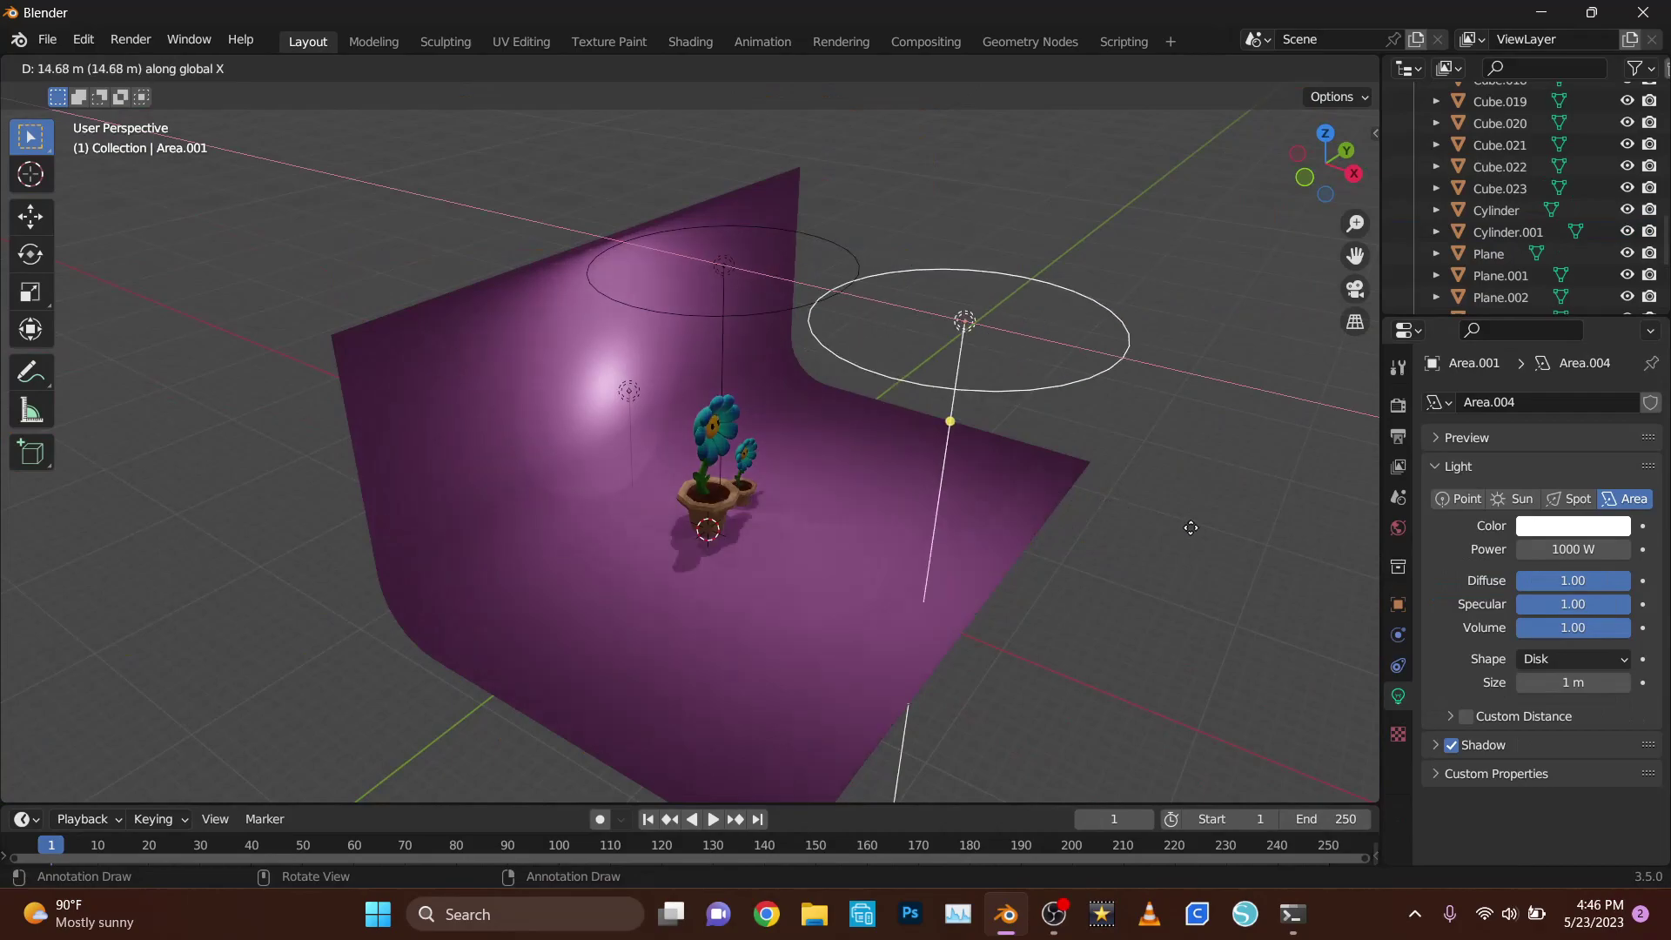
pyautogui.click(709, 222)
pyautogui.press('KP_0')
pyautogui.click(1339, 68)
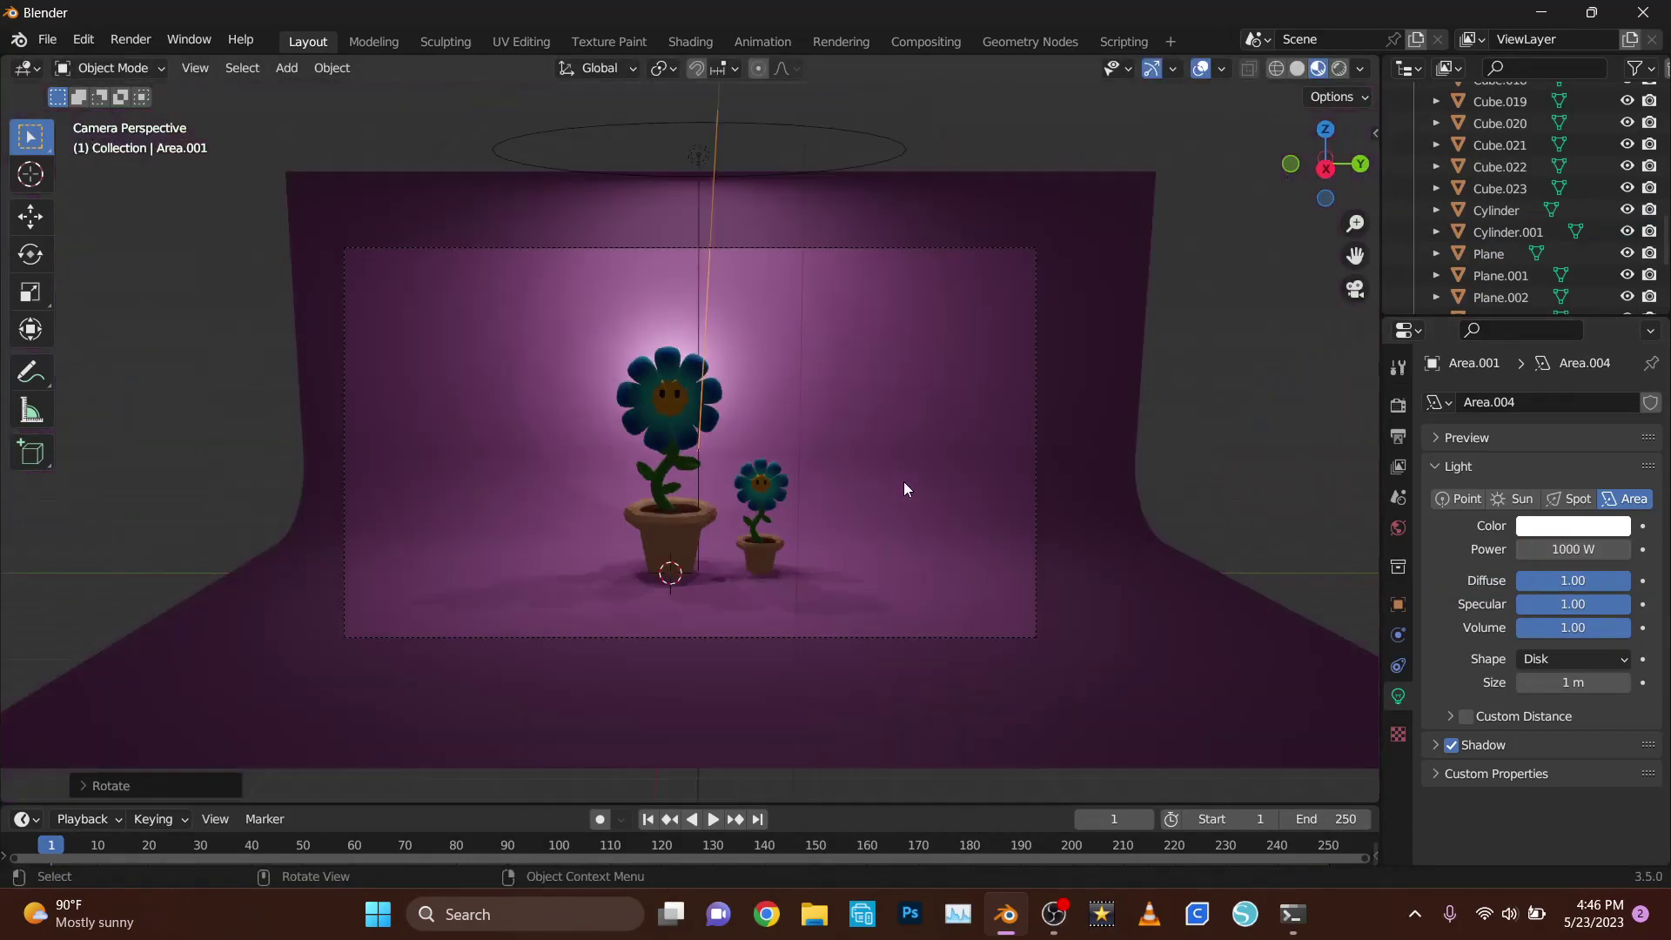
# - Duplicate a point light near the flowers and change its colour from green to pink
pyautogui.moveTo(904, 482)
pyautogui.mouseDown(button='middle')
pyautogui.moveTo(876, 513)
pyautogui.moveTo(954, 425)
pyautogui.mouseUp(button='middle')
pyautogui.click(671, 393)
pyautogui.hotkey('shift', 'd')
pyautogui.scroll(3, 937, 520)
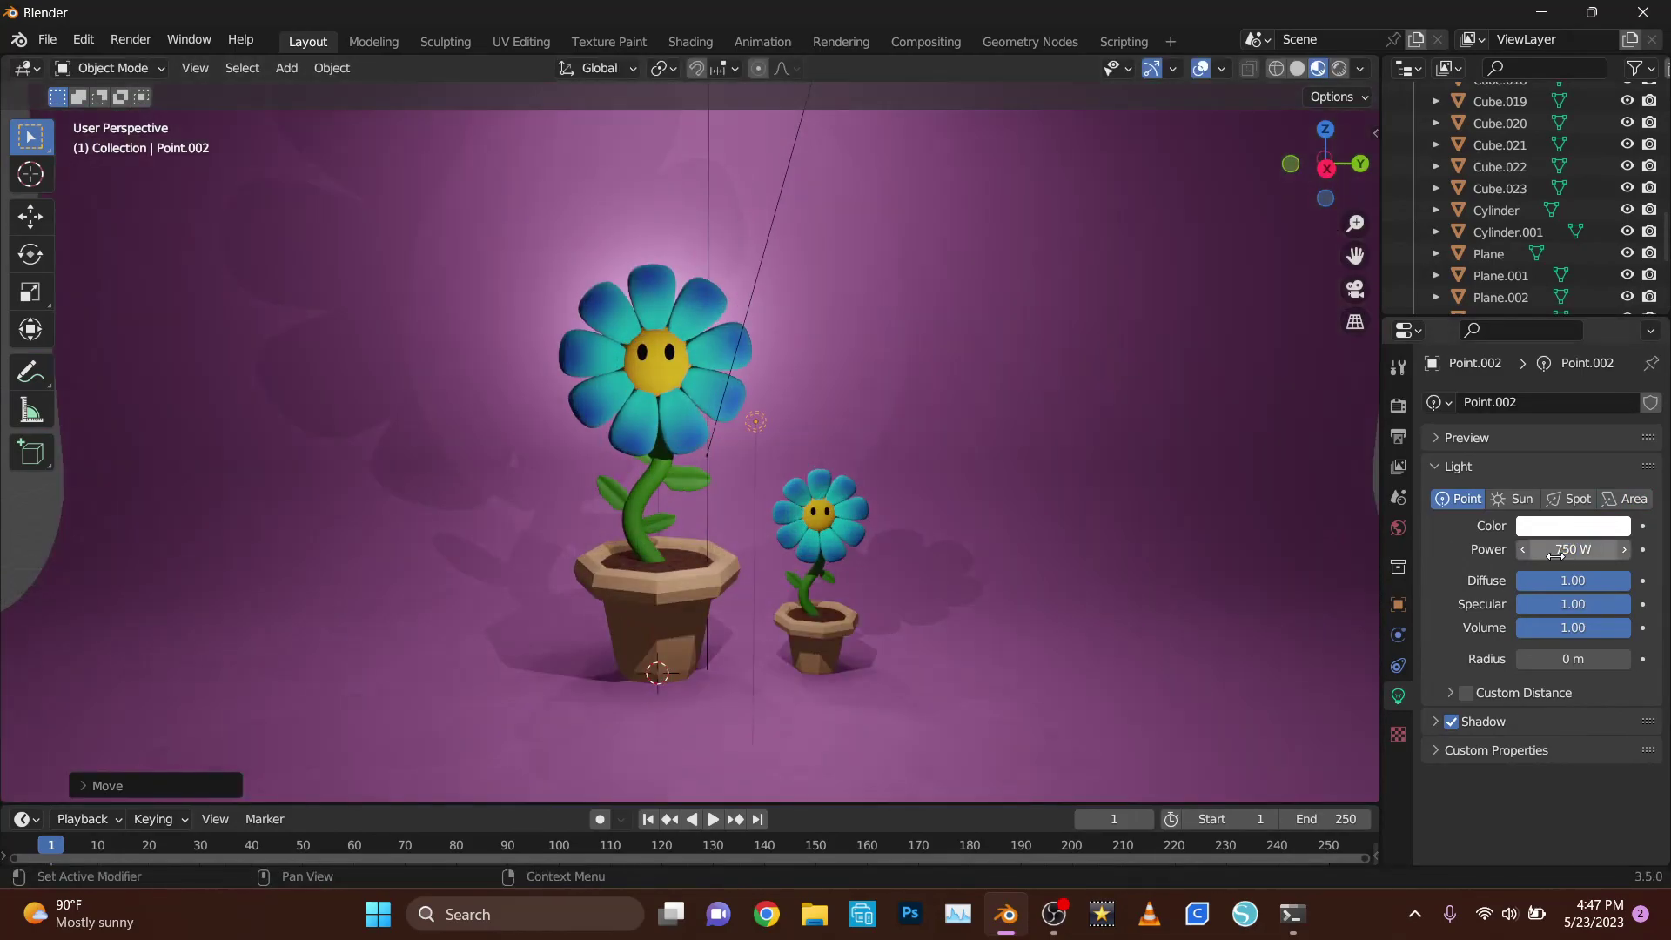
pyautogui.hotkey('ctrl', 'z')
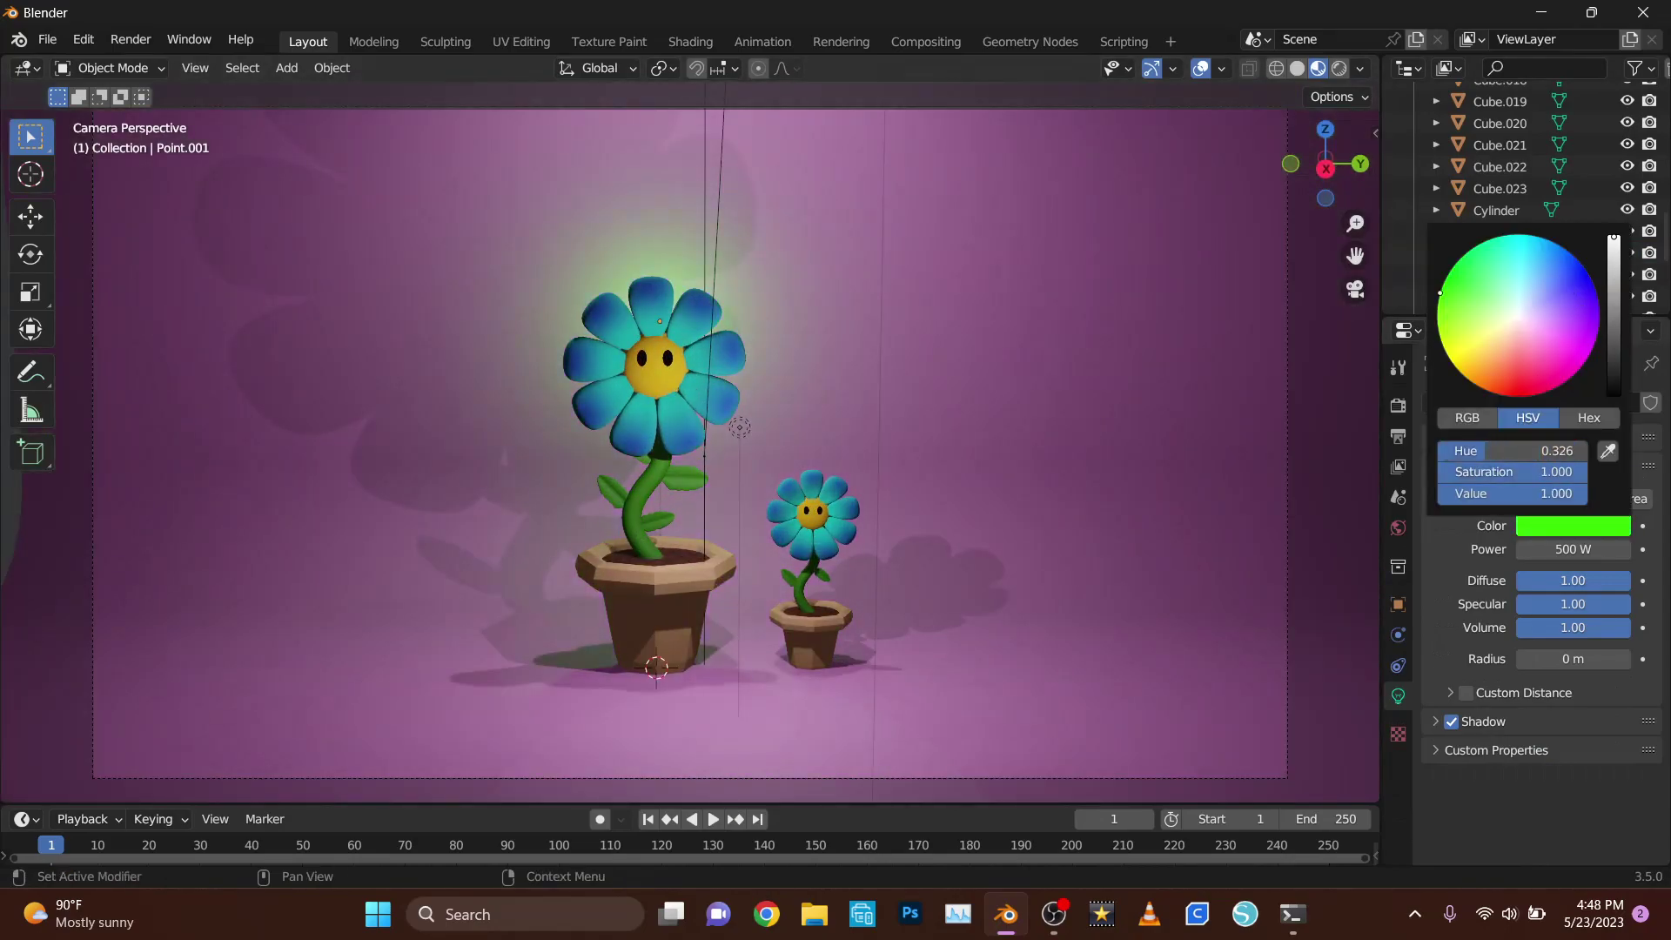
pyautogui.moveTo(1532, 365); pyautogui.dragTo(1552, 345)
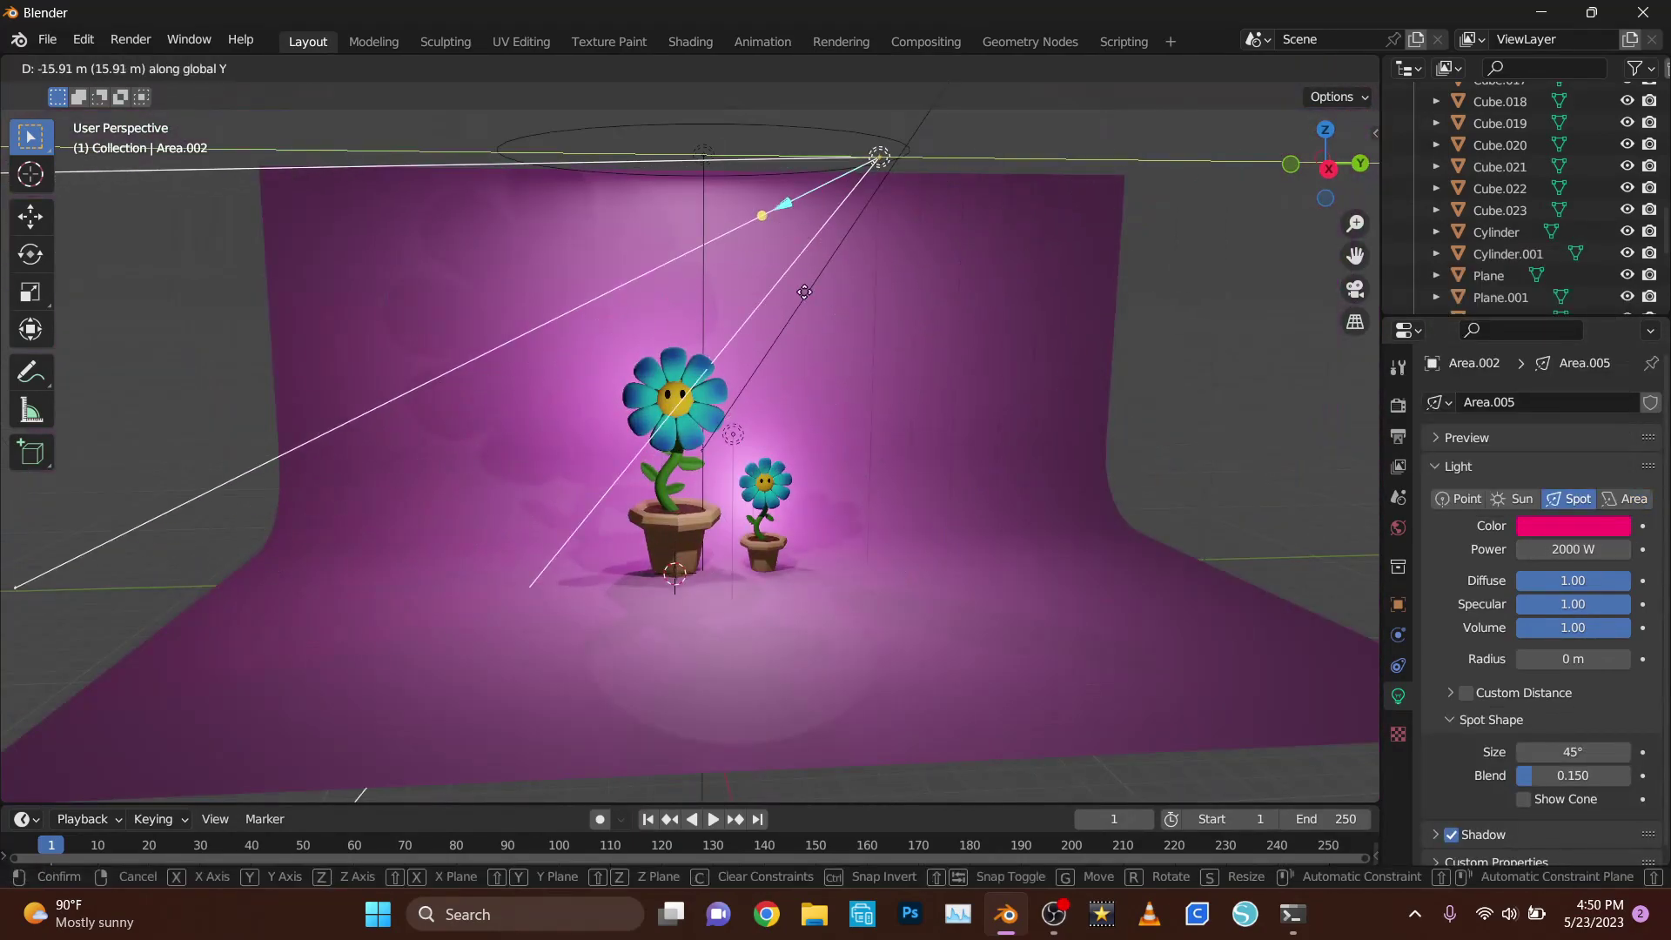
# - Add a spot light and move it along Y above the big flower
pyautogui.click(1156, 158)
pyautogui.hotkey('shift', 'a')
pyautogui.click(1257, 667)
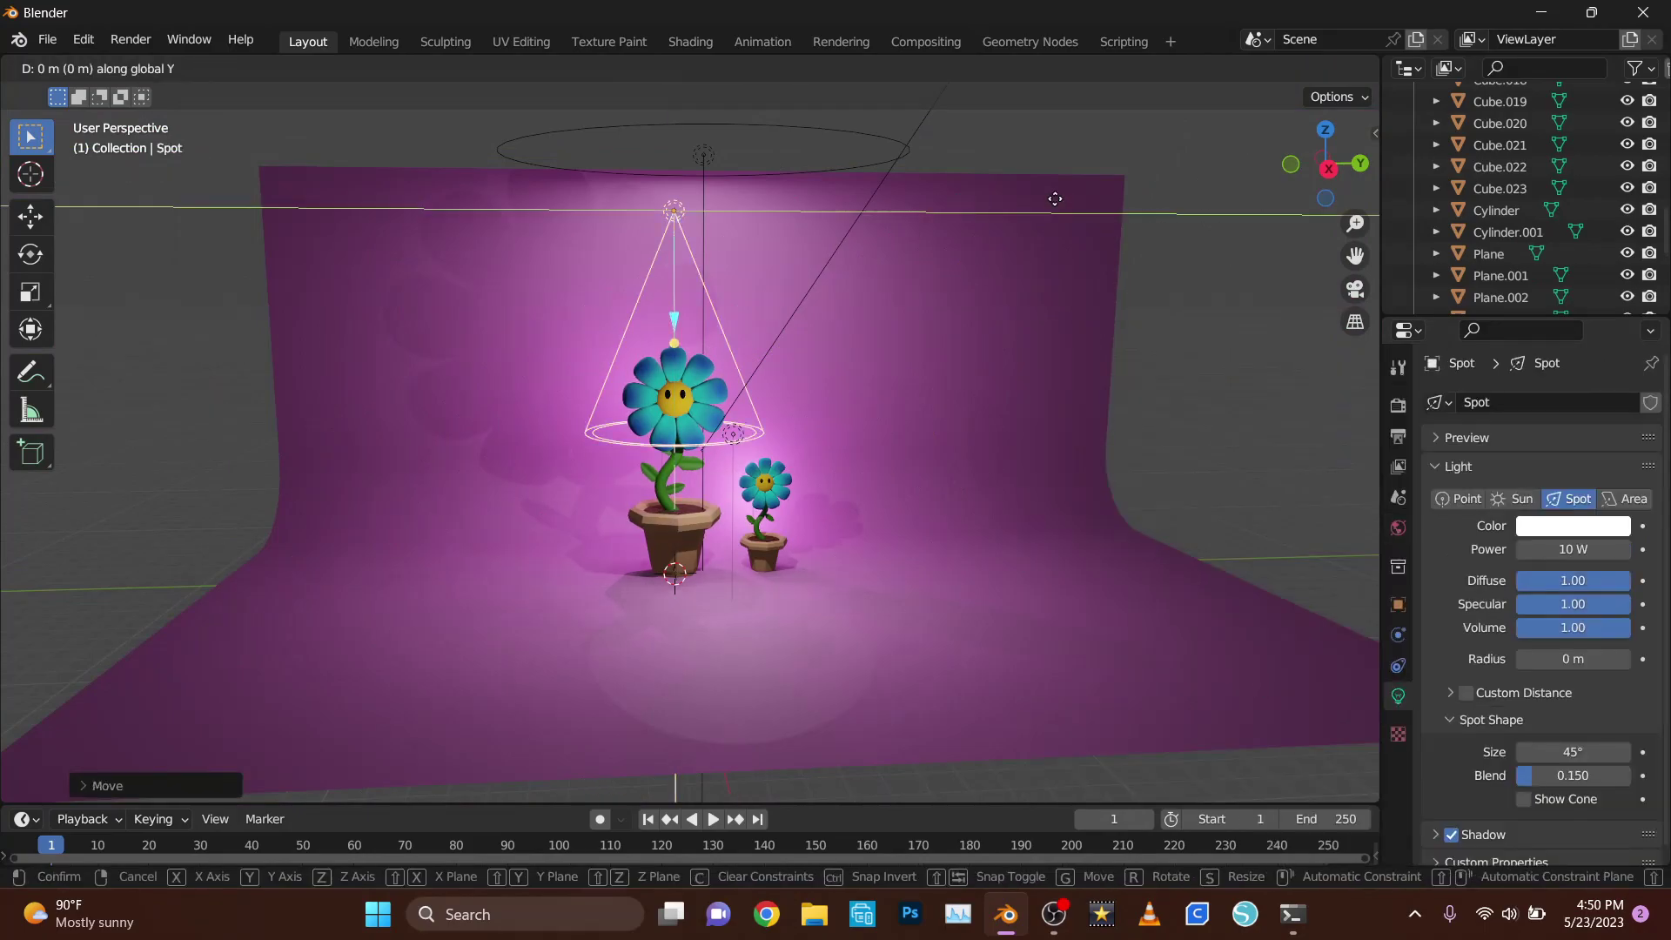
pyautogui.press('r')
pyautogui.press('g')
pyautogui.press('y')
pyautogui.click(1190, 392)
# - Rotate the spot light on X, then turn it into a pale pink area light
pyautogui.press('ctrl+KP_1')
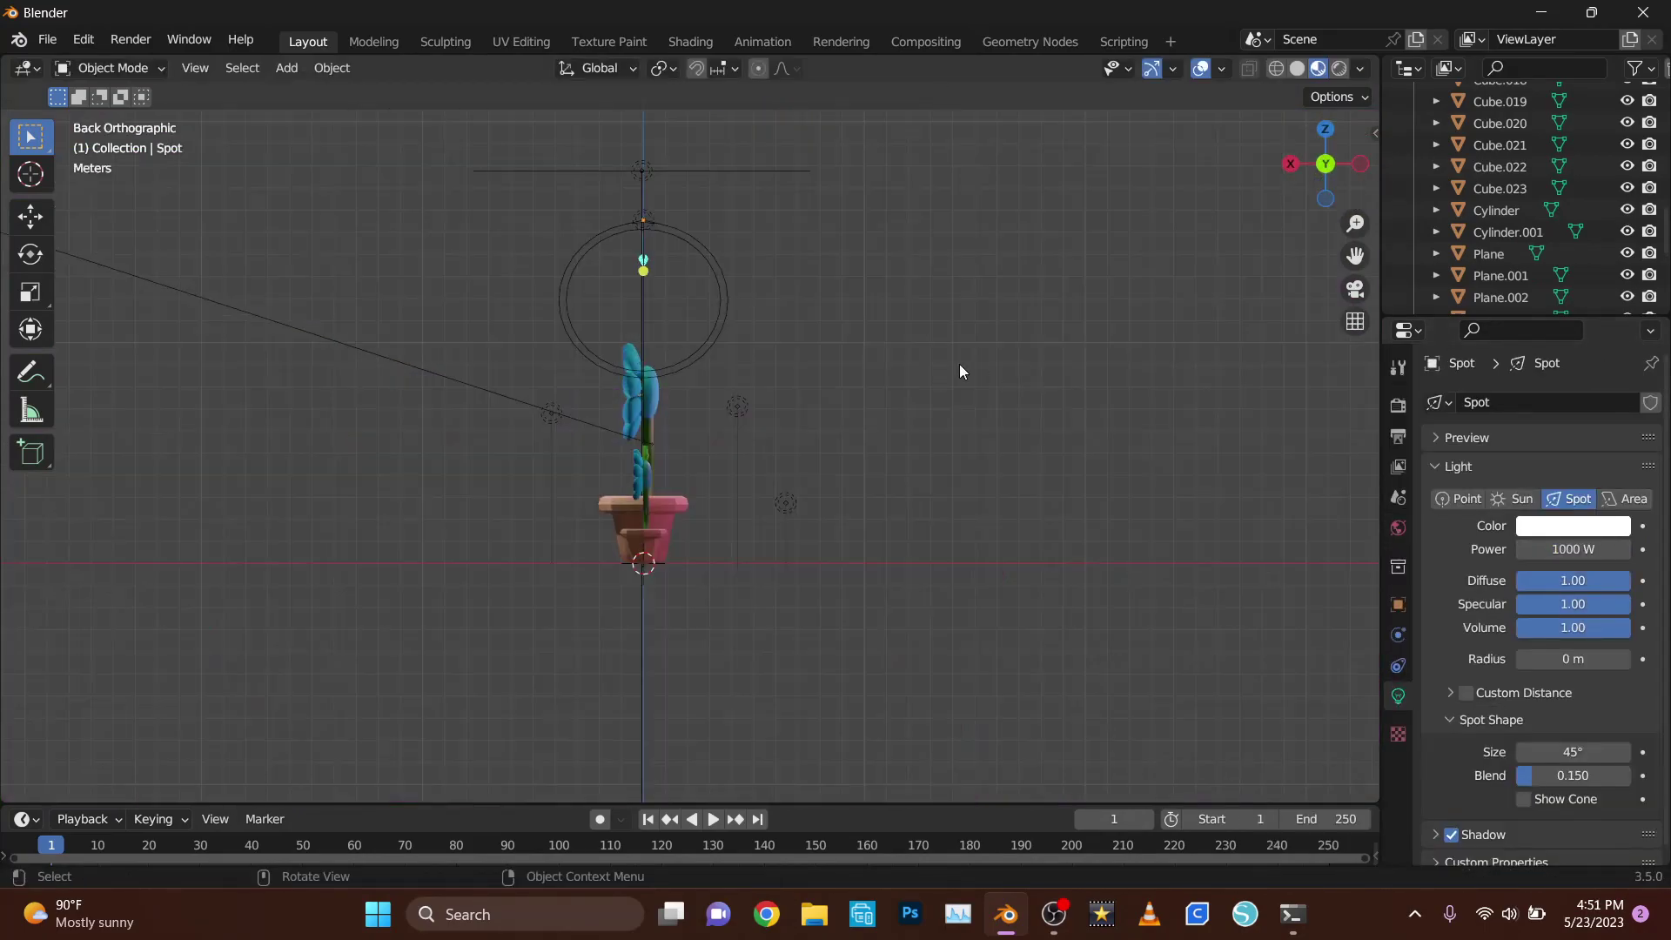
pyautogui.press('r')
pyautogui.press('x')
pyautogui.press('Return')
pyautogui.press('KP_0')
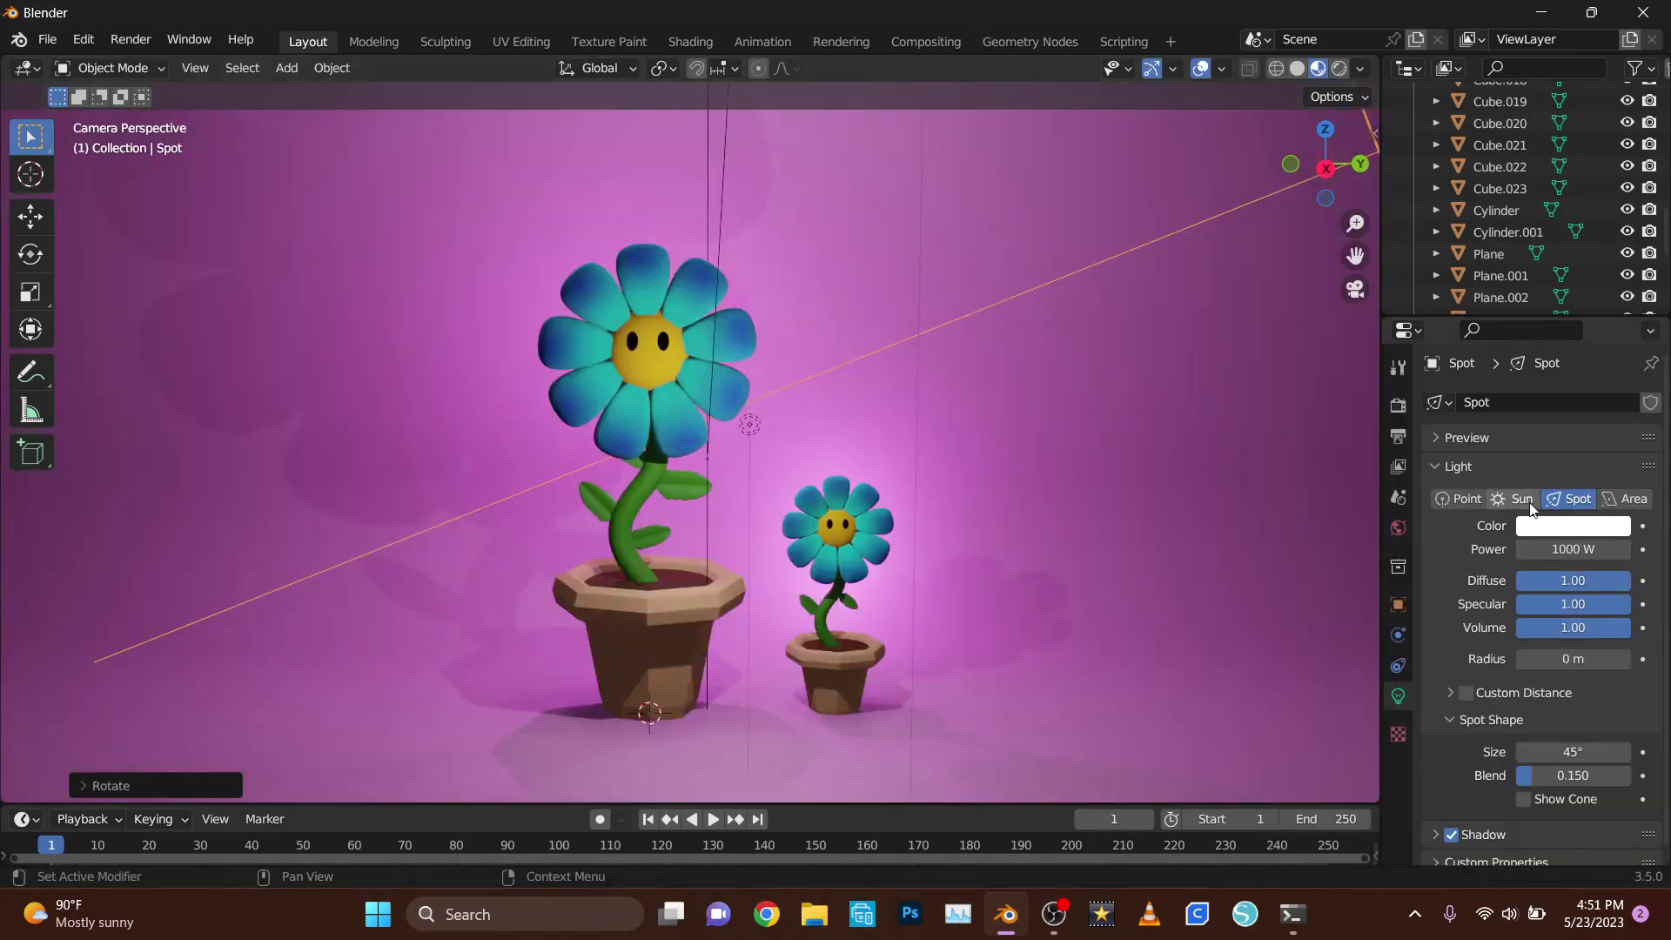
pyautogui.click(1573, 526)
pyautogui.click(1578, 259)
pyautogui.moveTo(1578, 260); pyautogui.dragTo(1510, 336)
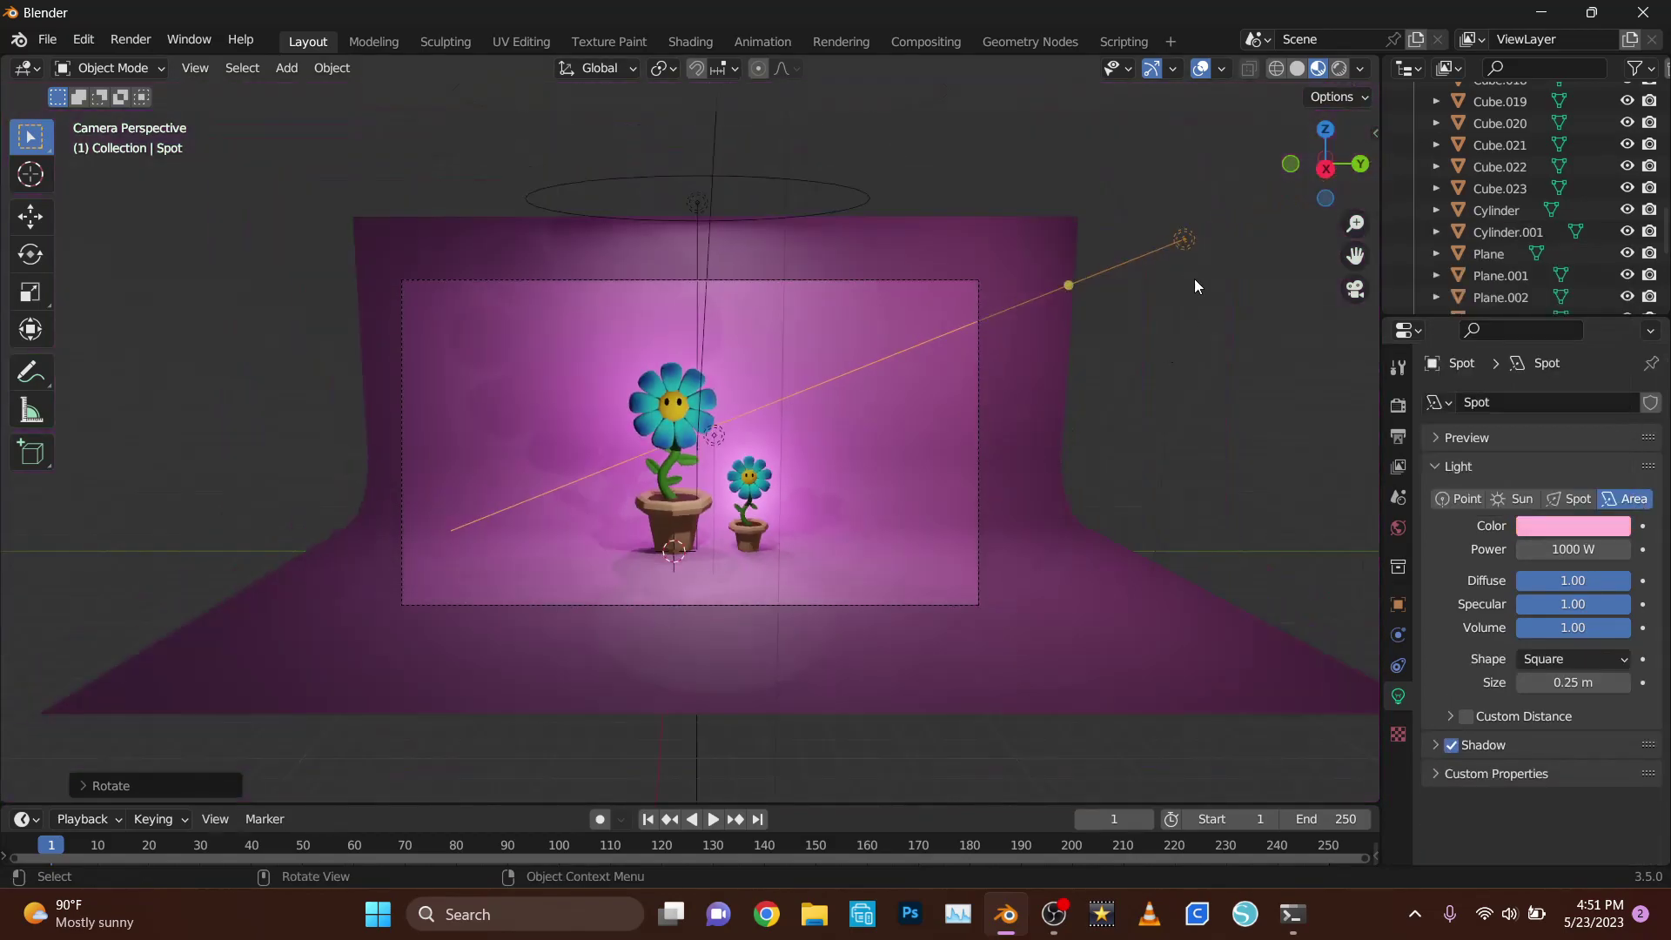
# - Add a new area light and position it beside the flowers
pyautogui.hotkey('shift', 'a')
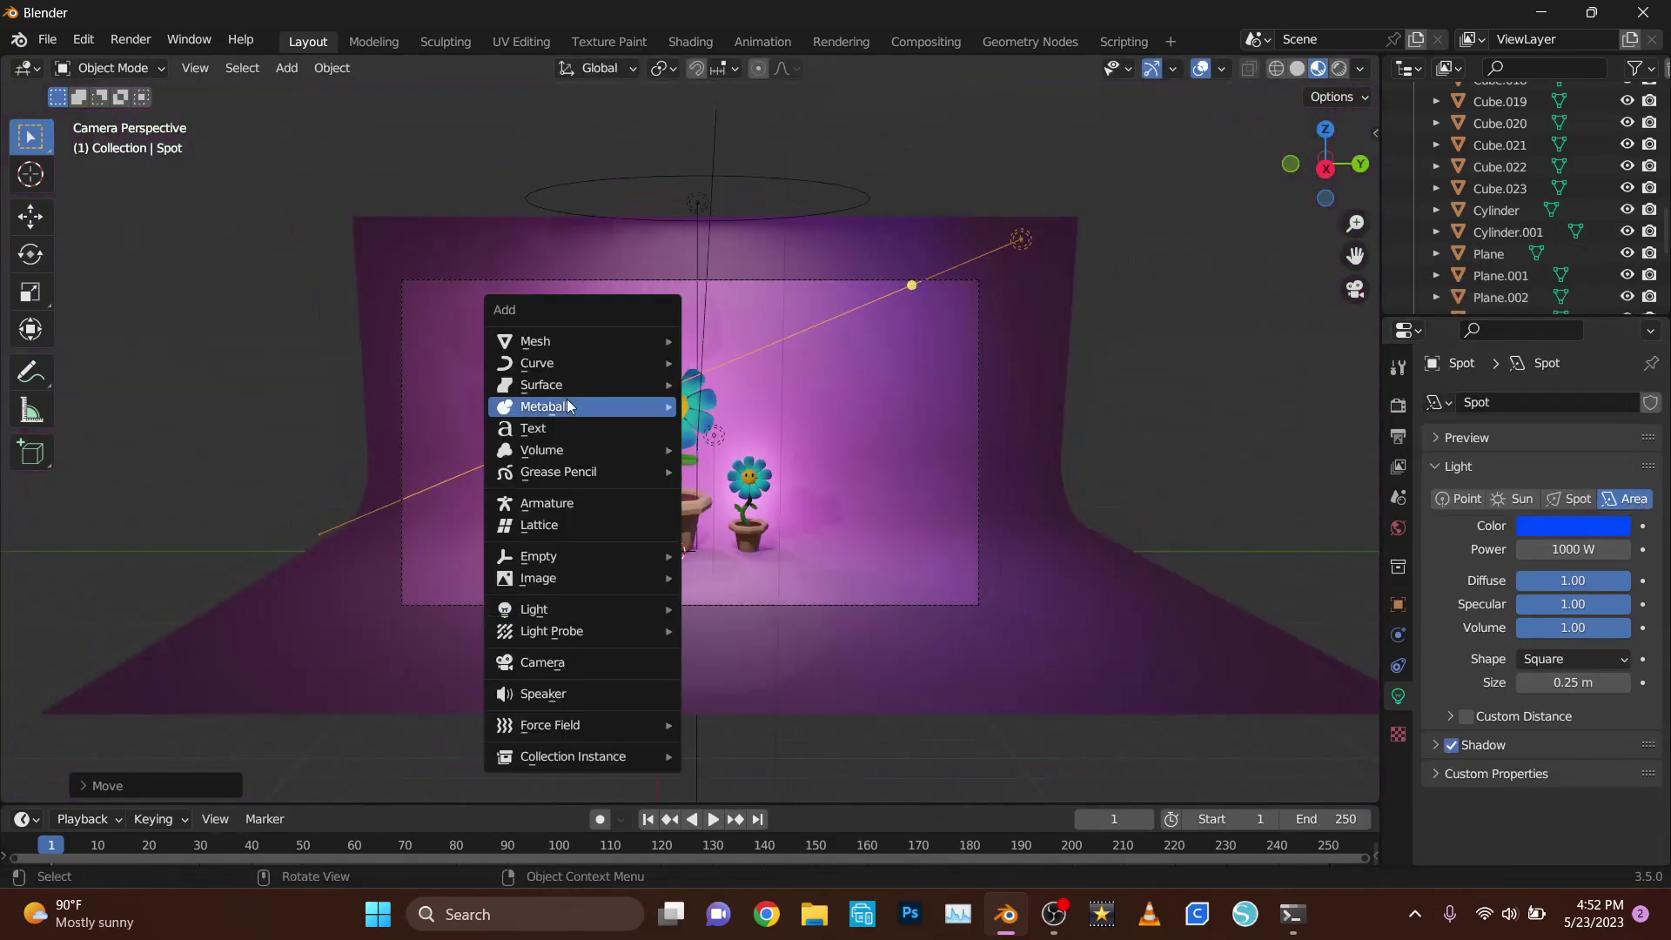
pyautogui.click(785, 629)
pyautogui.click(729, 365)
pyautogui.moveTo(730, 366)
pyautogui.mouseDown(button='middle')
pyautogui.moveTo(709, 315)
pyautogui.moveTo(805, 403)
pyautogui.mouseUp(button='middle')
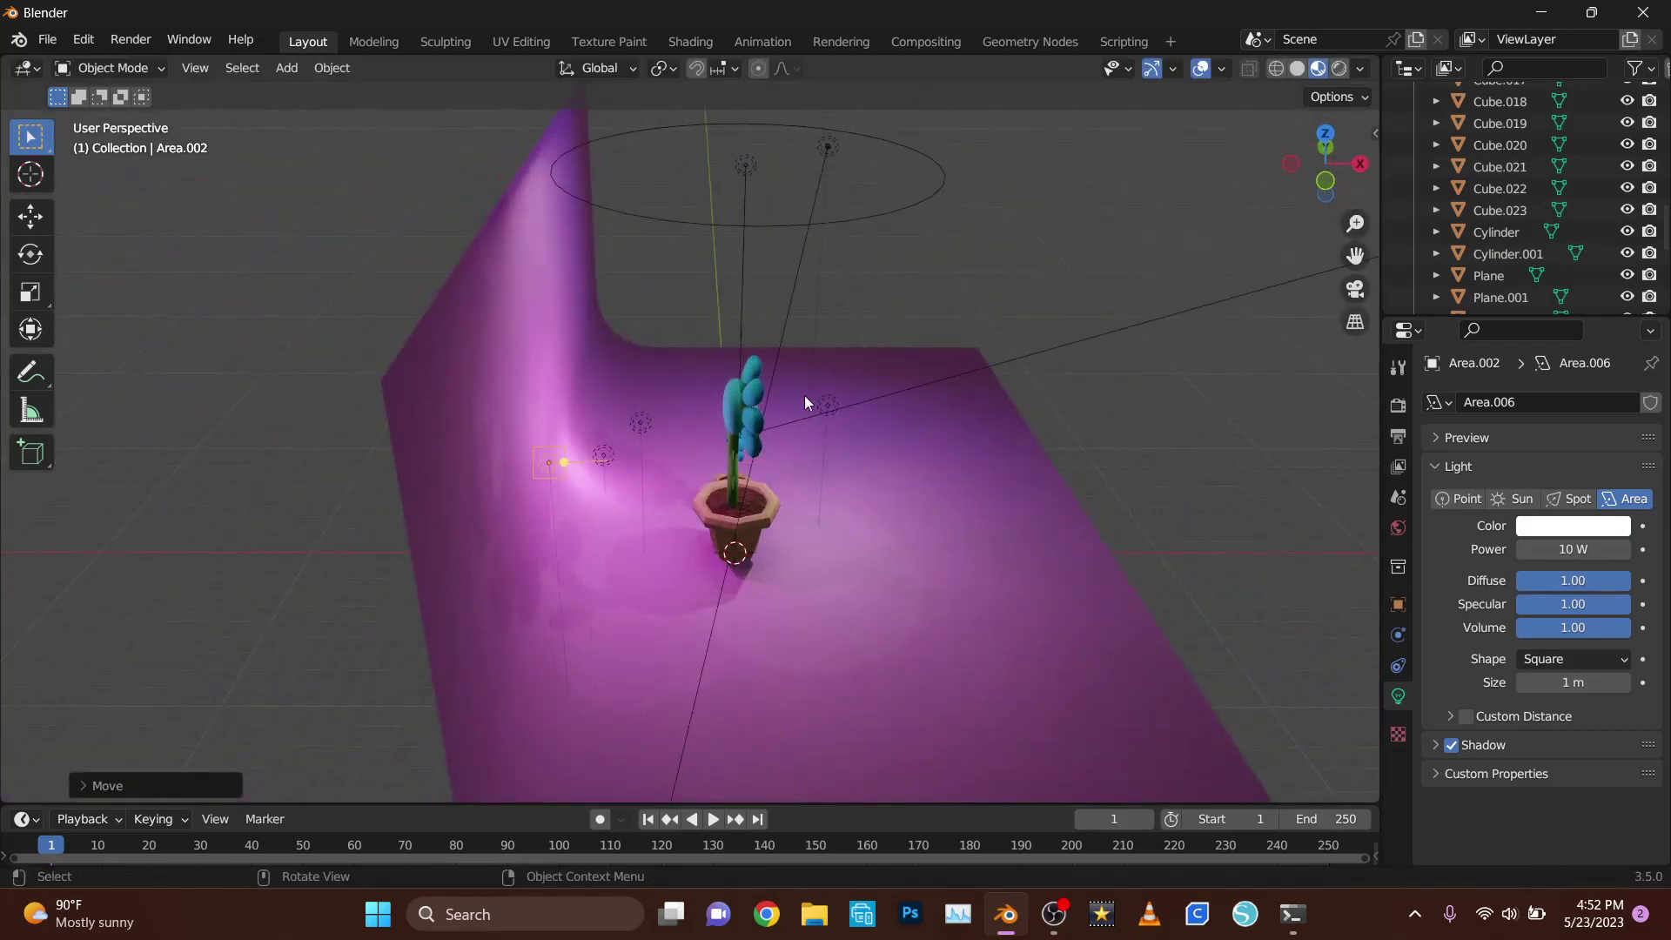
pyautogui.click(662, 662)
pyautogui.press('KP_0')
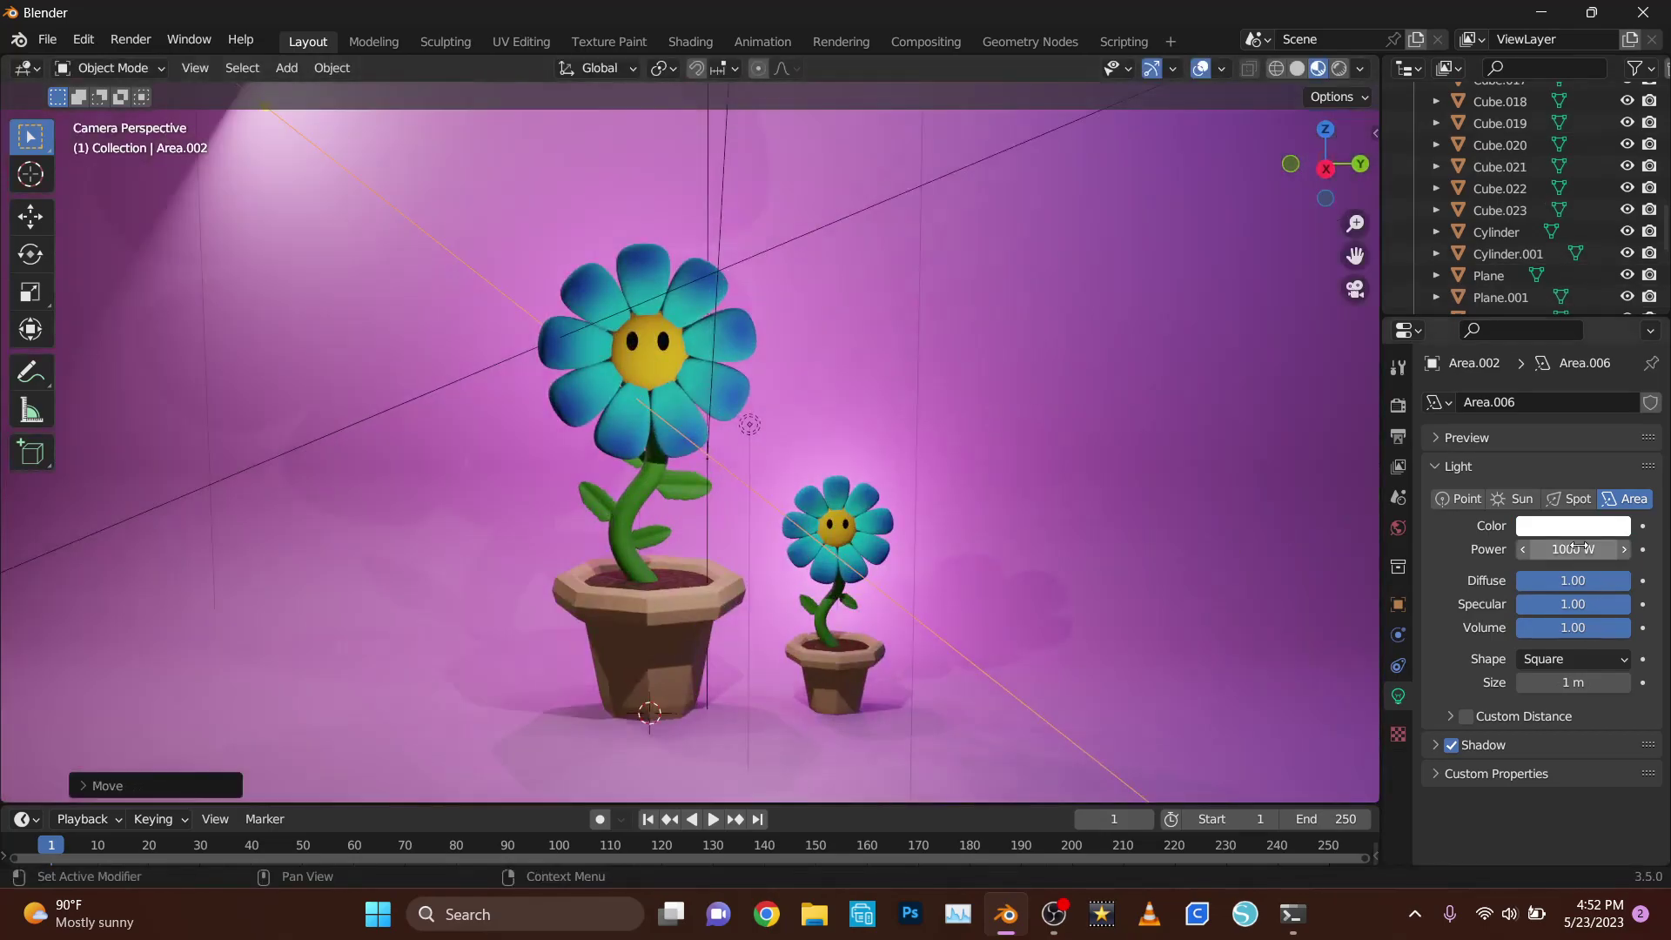
# - Colour the new light blue, make it a 1000 W point light, and lower it
pyautogui.click(1573, 526)
pyautogui.click(1580, 279)
pyautogui.scroll(-3, 485, 433)
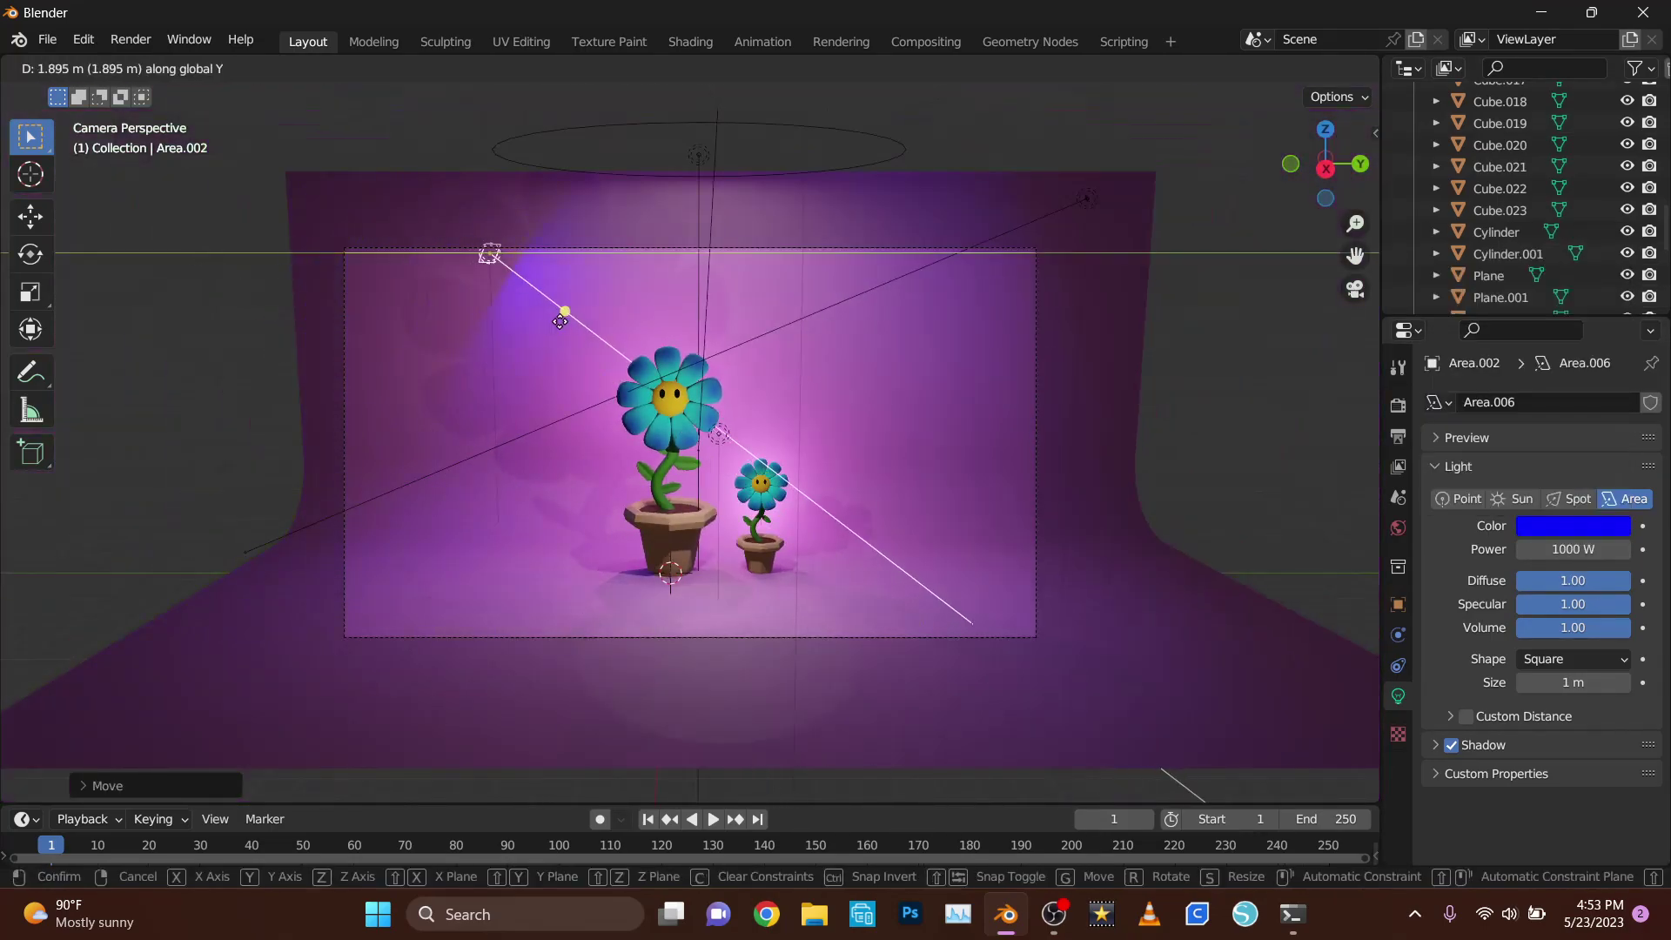
pyautogui.click(1467, 498)
pyautogui.press('g')
pyautogui.press('z')
pyautogui.scroll(5, 1173, 439)
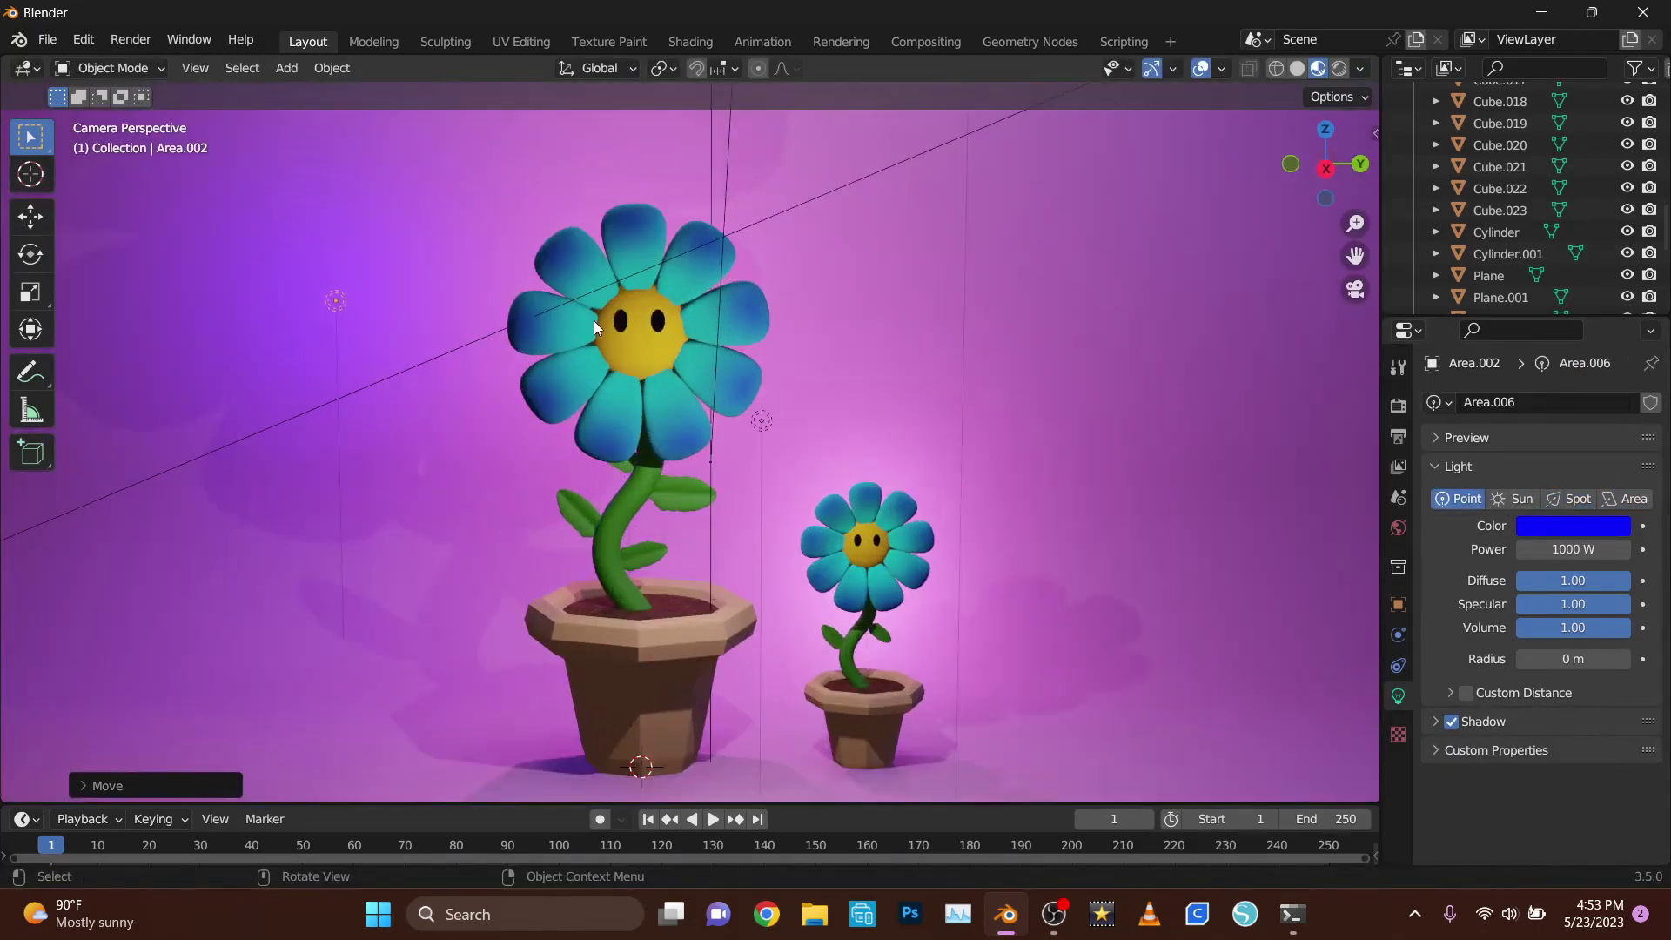
pyautogui.scroll(-5, 1166, 149)
pyautogui.scroll(5, 801, 452)
pyautogui.click(703, 339)
# - Duplicate the big flower's eye and shrink the copy to about 0.7 as a pupil
pyautogui.press('g')
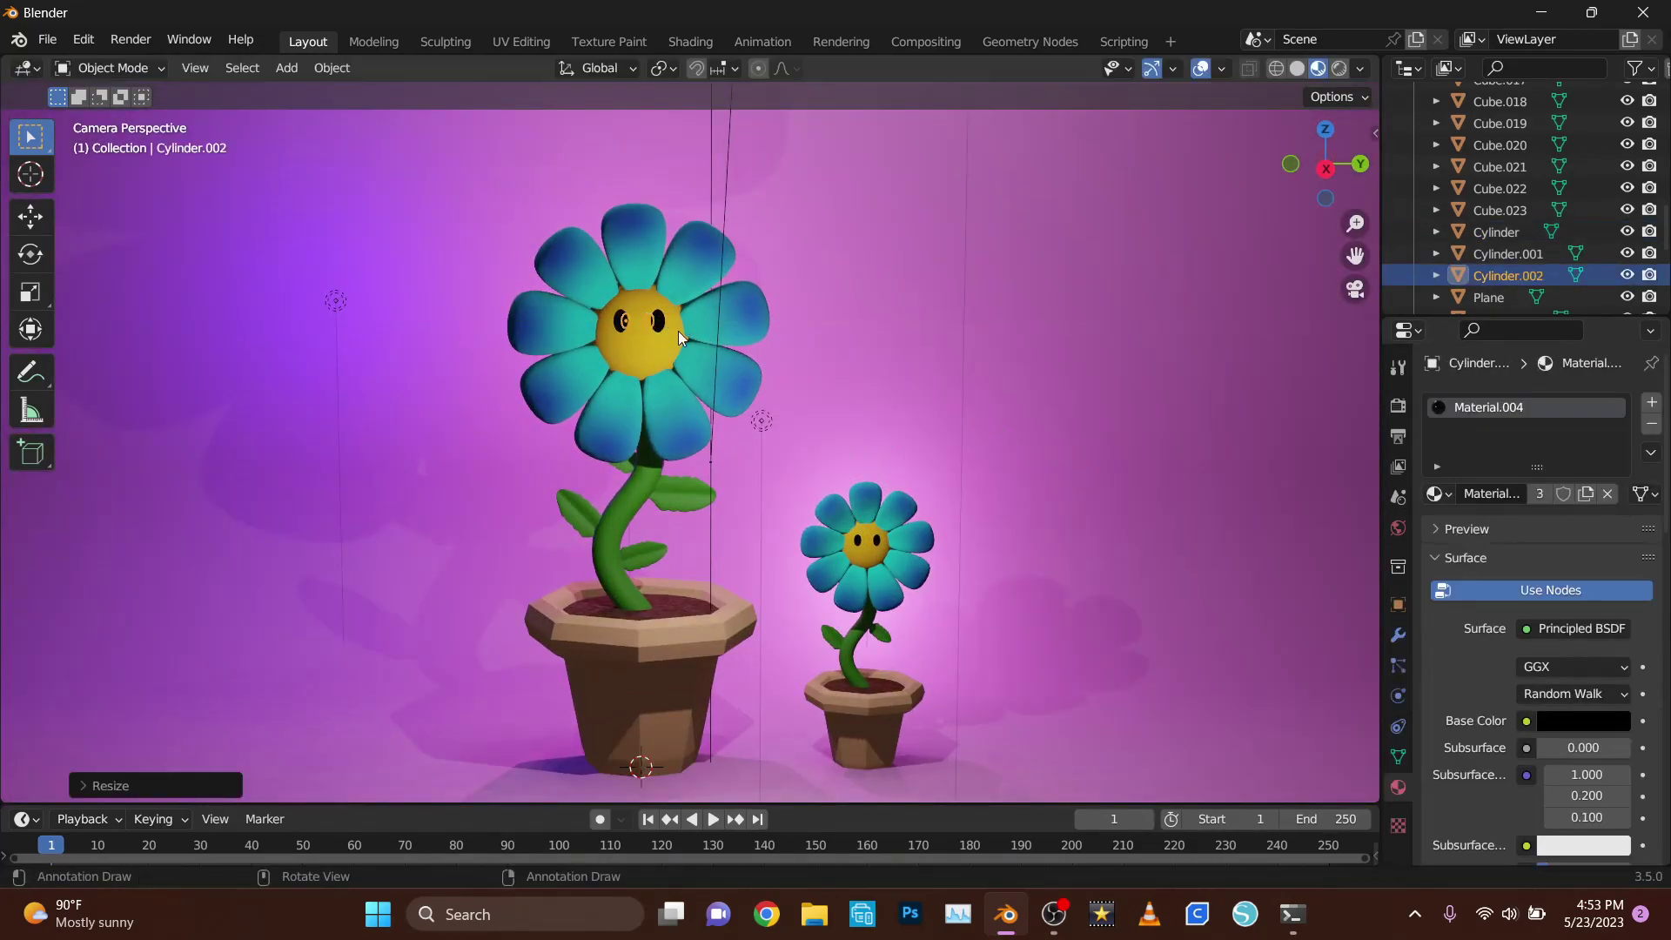
pyautogui.click(682, 338)
pyautogui.press('Tab')
pyautogui.press('p')
pyautogui.press('Escape')
pyautogui.press('Tab')
pyautogui.hotkey('shift', 'd')
pyautogui.press('s')
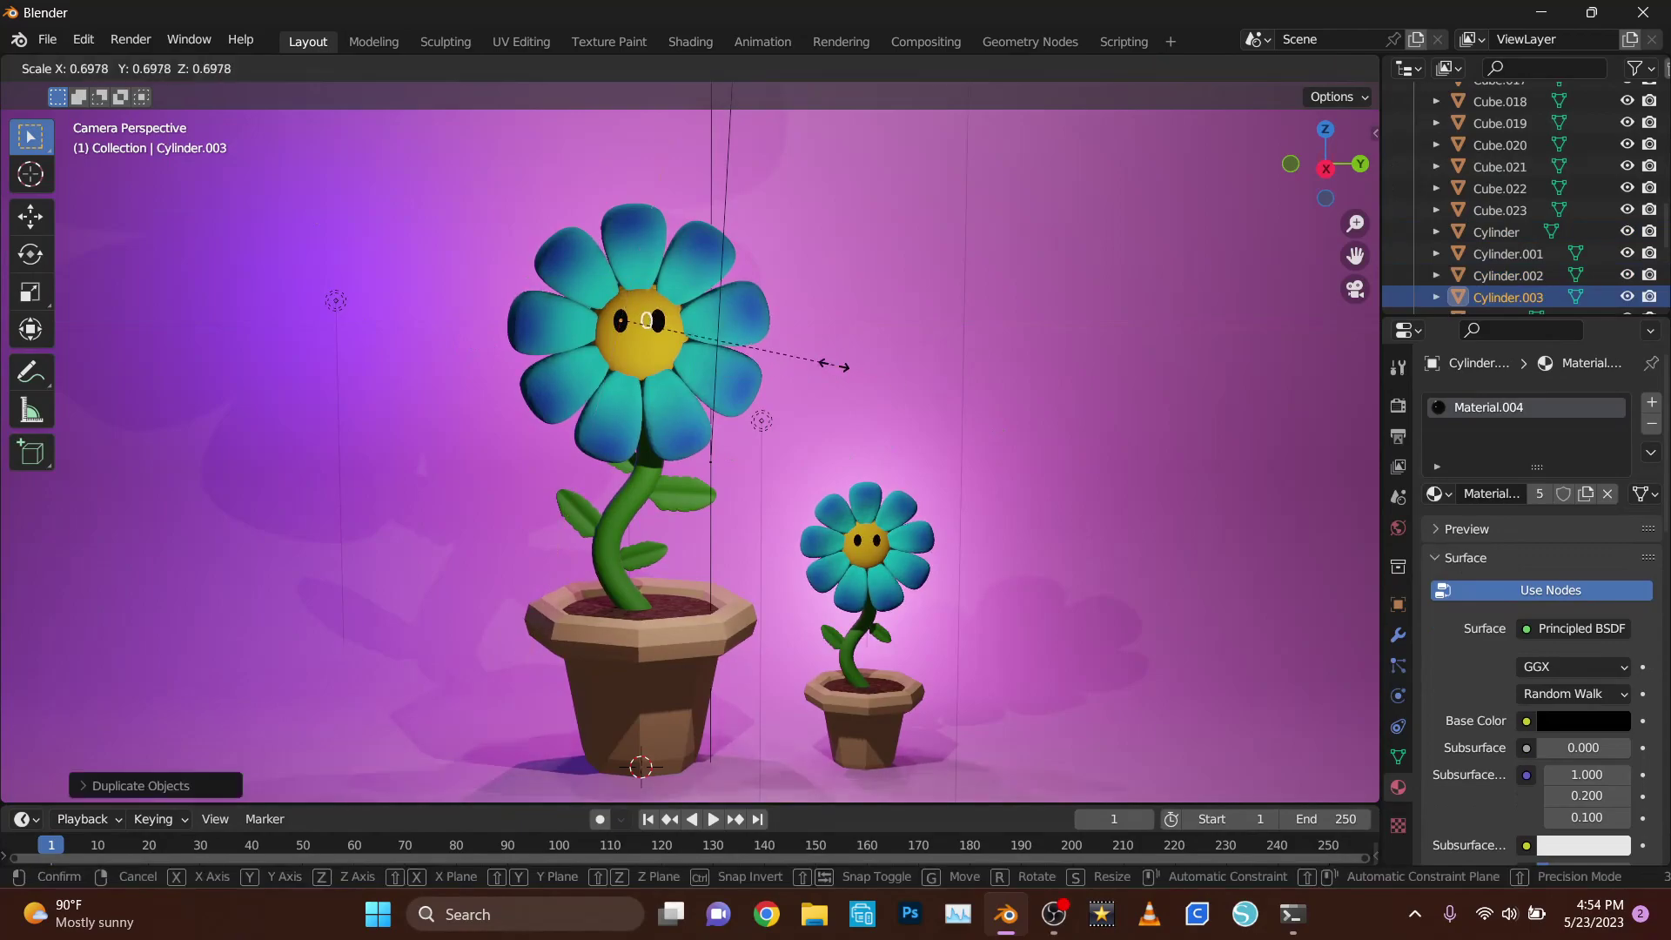
pyautogui.click(834, 364)
# - Switch to a free view and select the white eye and the pupil object
pyautogui.click(1584, 721)
pyautogui.click(1038, 446)
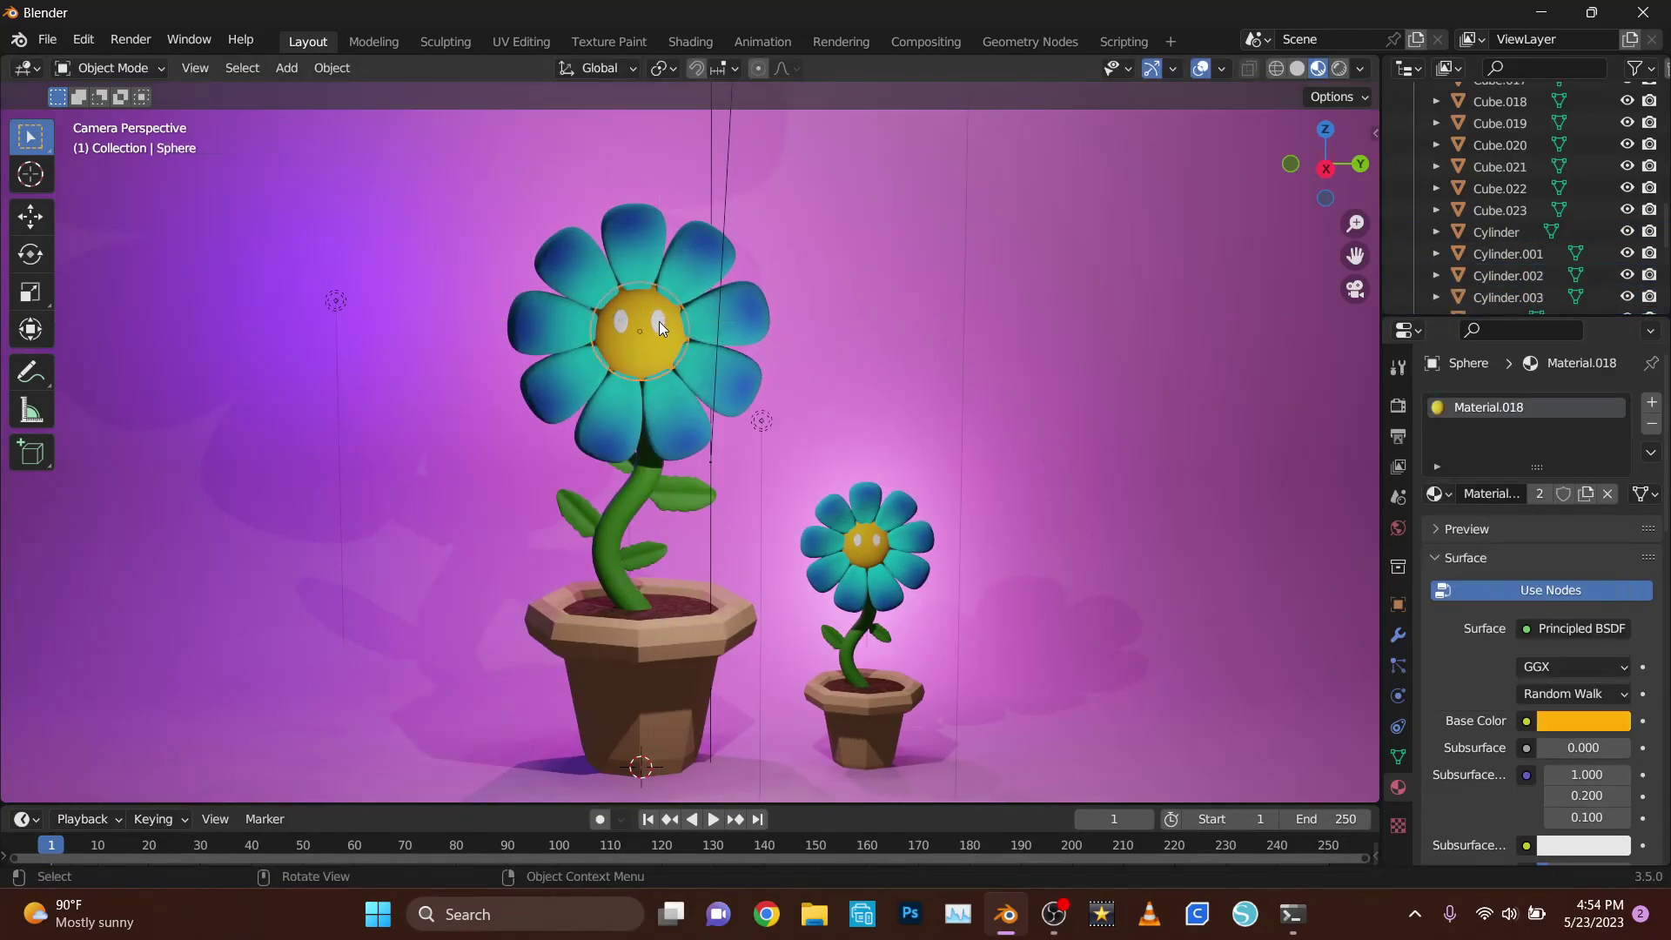
pyautogui.press('KP_0')
pyautogui.scroll(6, 672, 294)
pyautogui.click(562, 244)
pyautogui.click(632, 238)
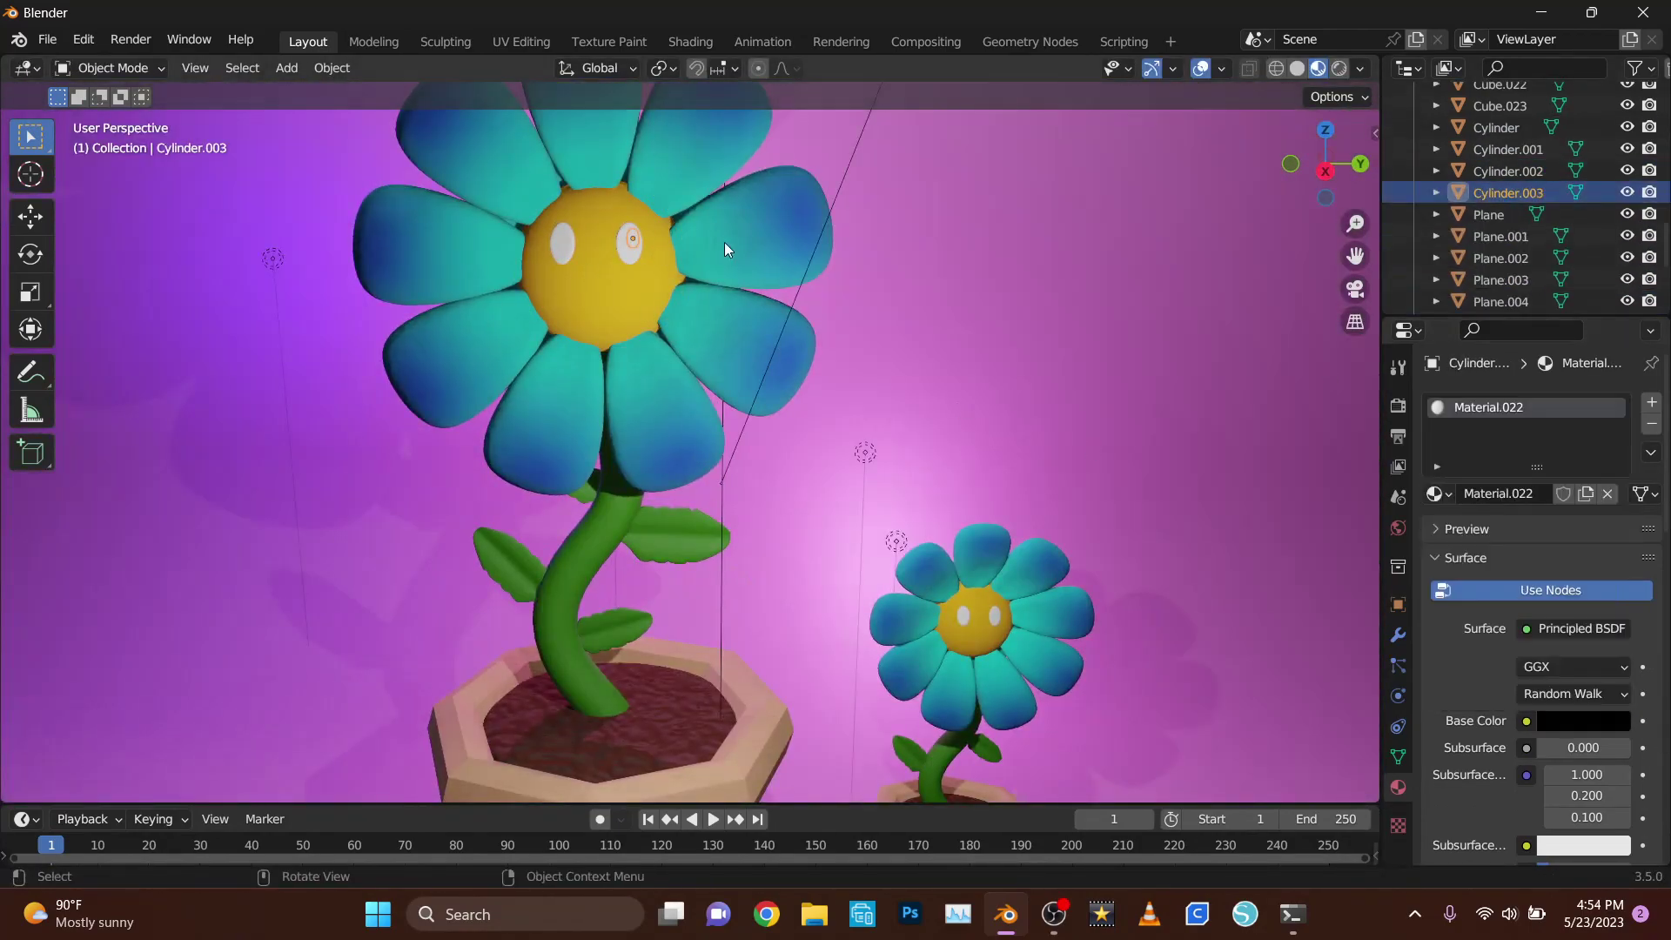
pyautogui.click(972, 329)
pyautogui.click(1497, 127)
pyautogui.scroll(-6, 1523, 638)
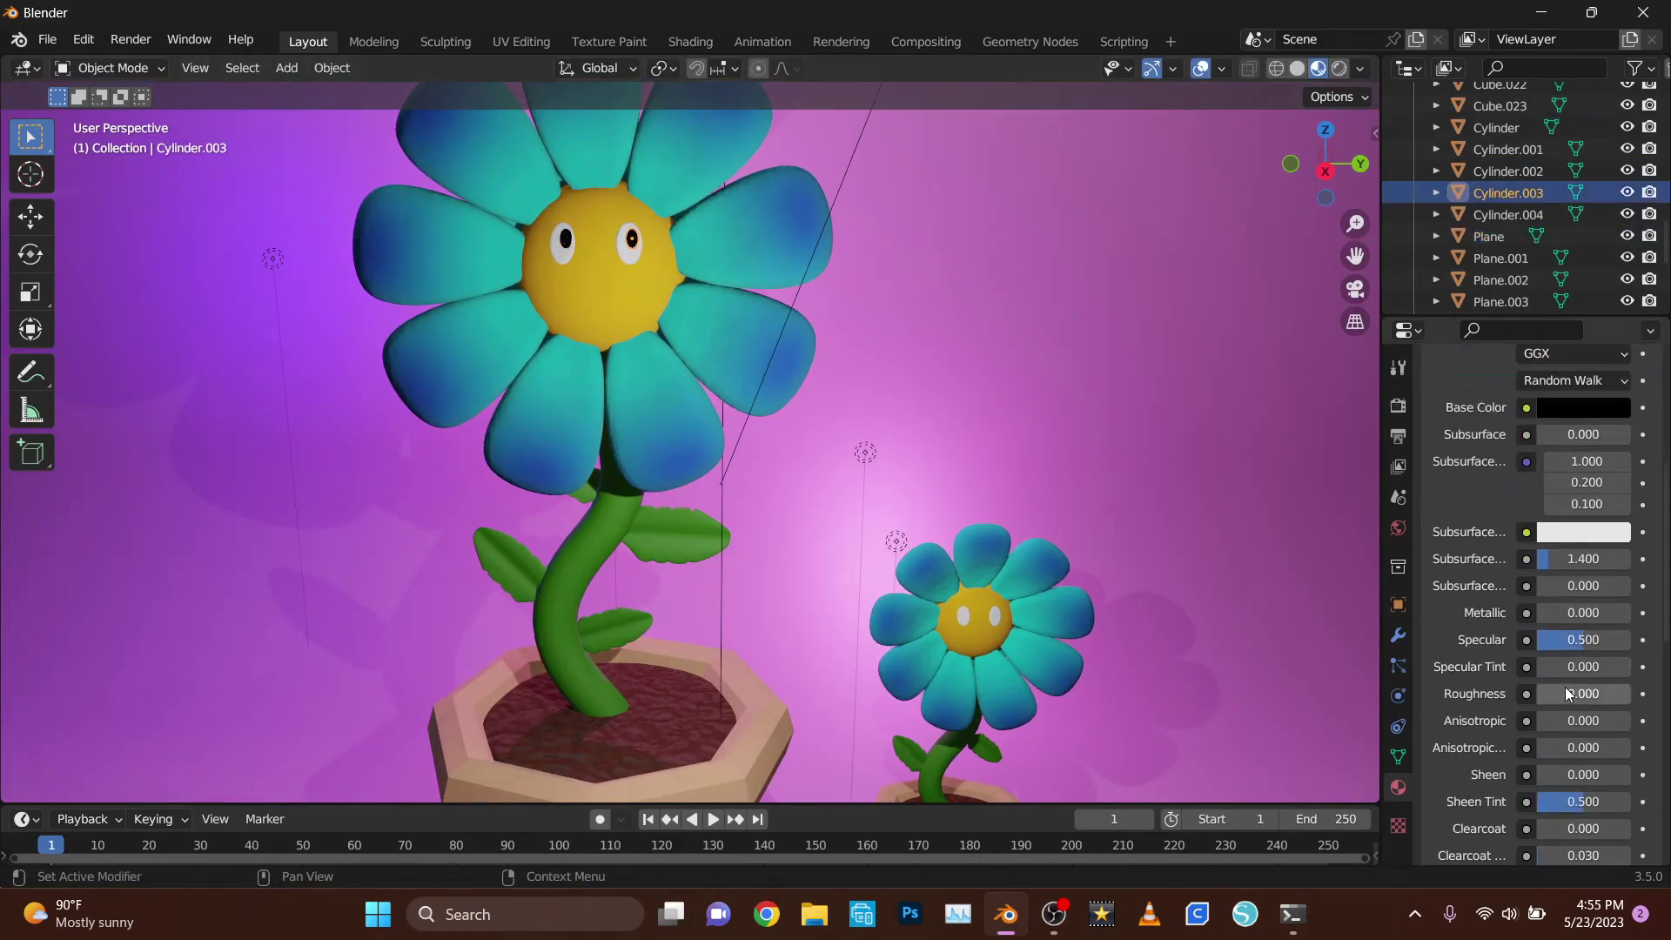
pyautogui.click(973, 330)
pyautogui.click(632, 238)
pyautogui.click(566, 239)
# - Move, scale and rotate the black pupil into the right eye
pyautogui.press('g')
pyautogui.press('z')
pyautogui.click(943, 400)
pyautogui.scroll(5, 1163, 385)
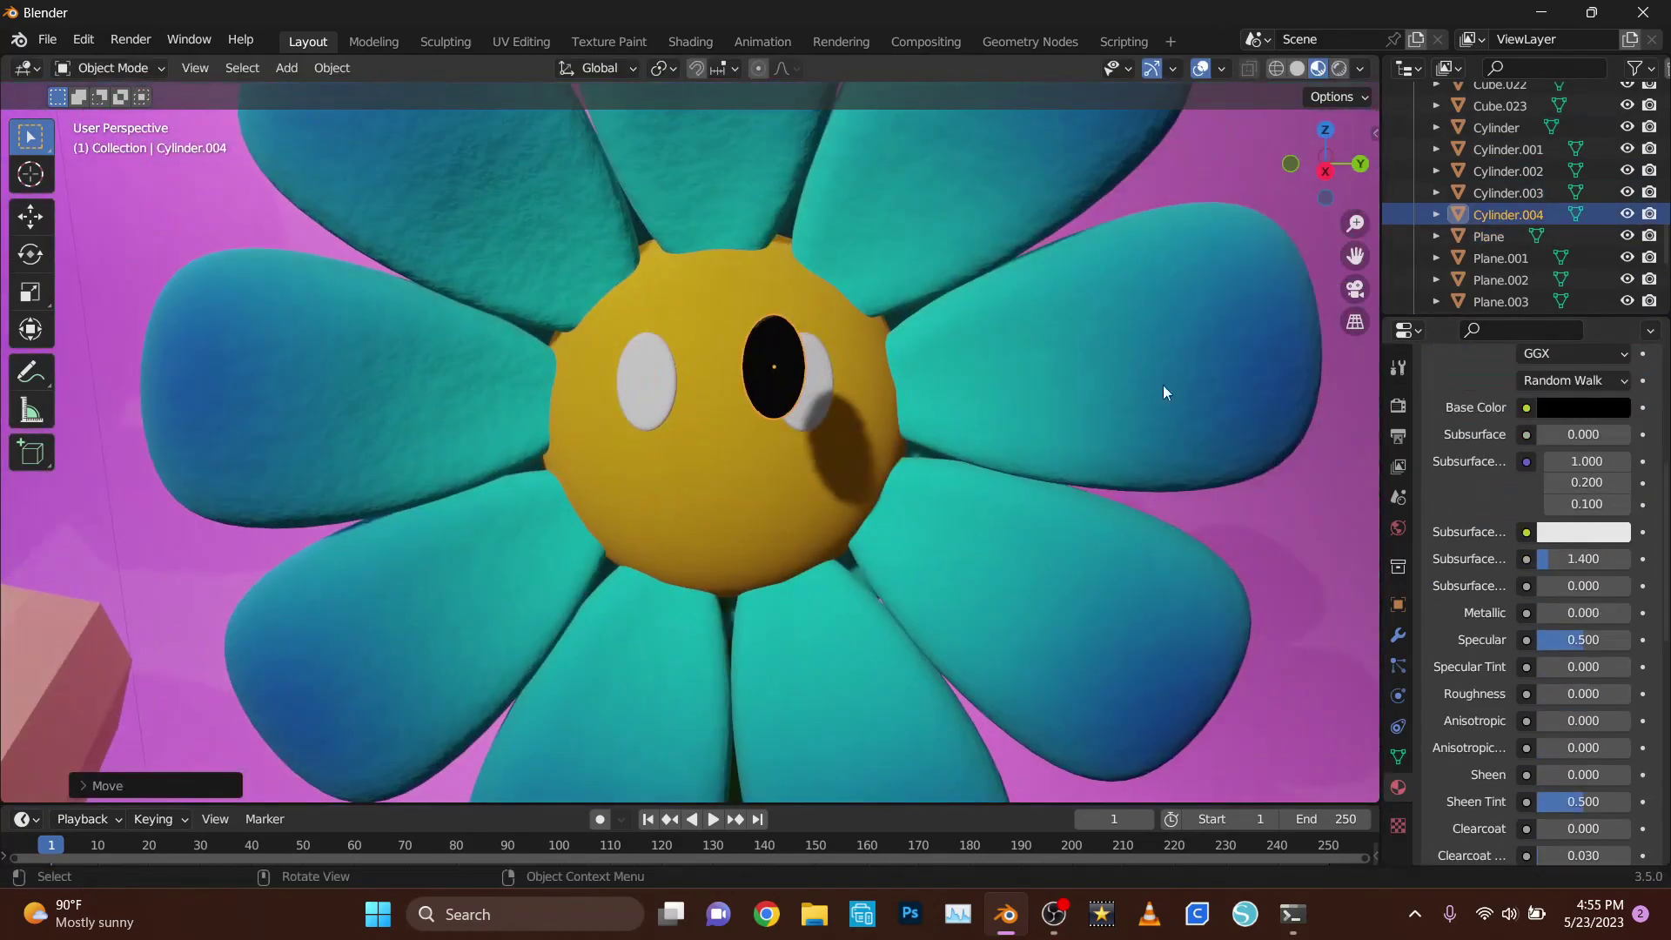
pyautogui.click(924, 500)
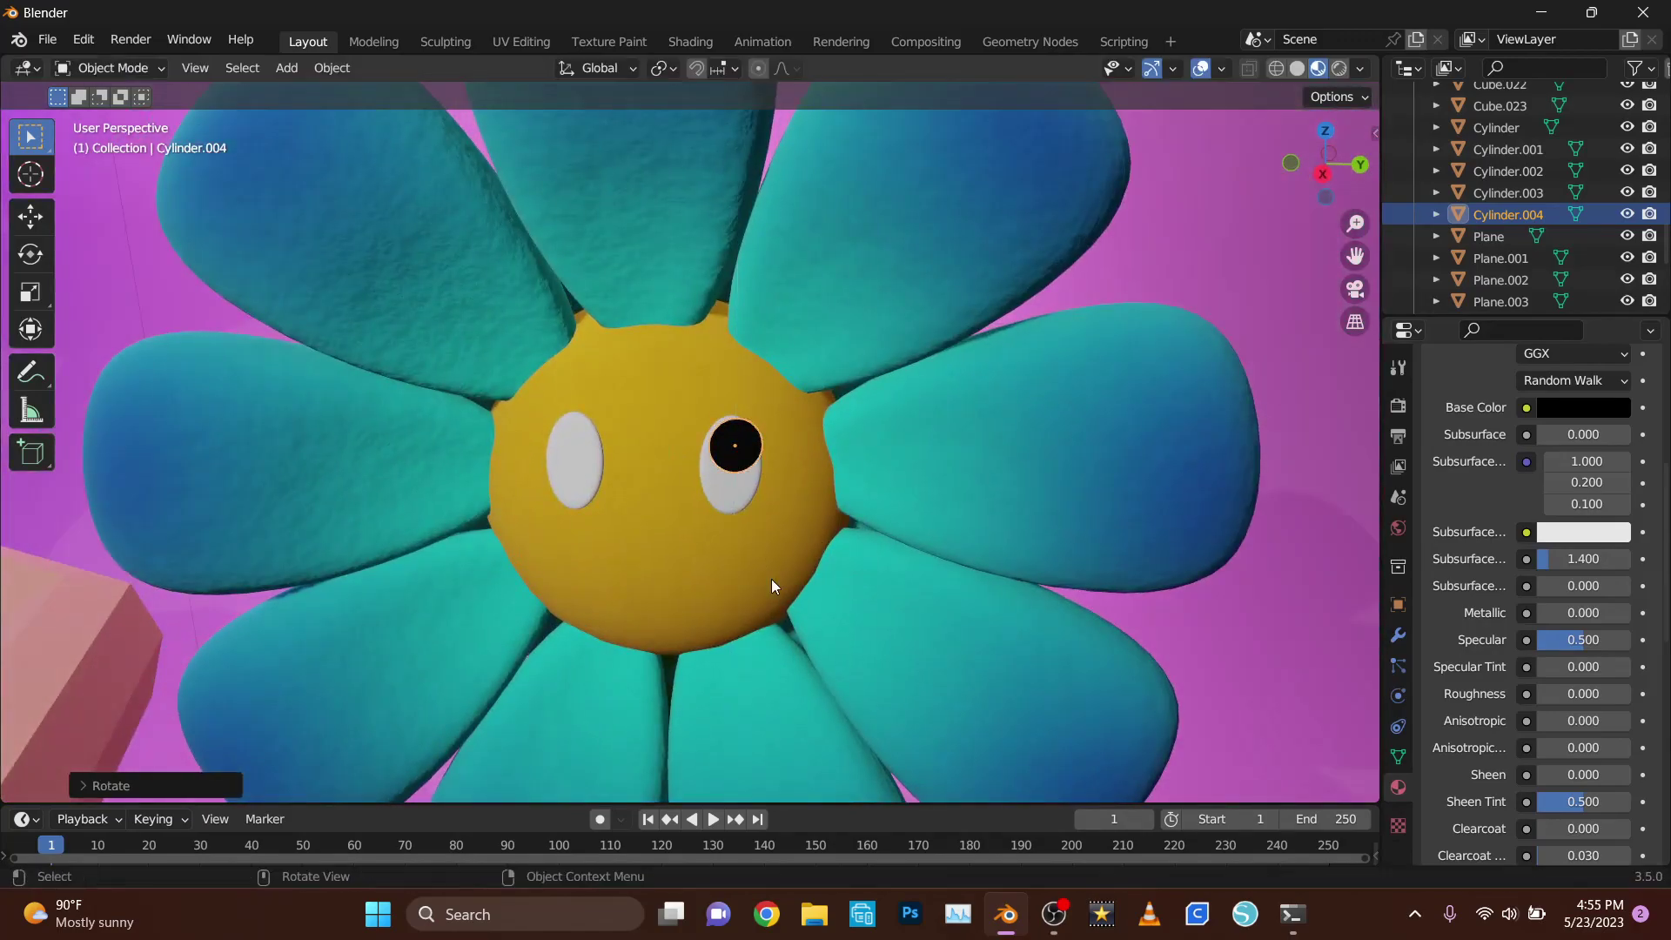
pyautogui.press('s')
pyautogui.click(914, 550)
pyautogui.scroll(2, 759, 475)
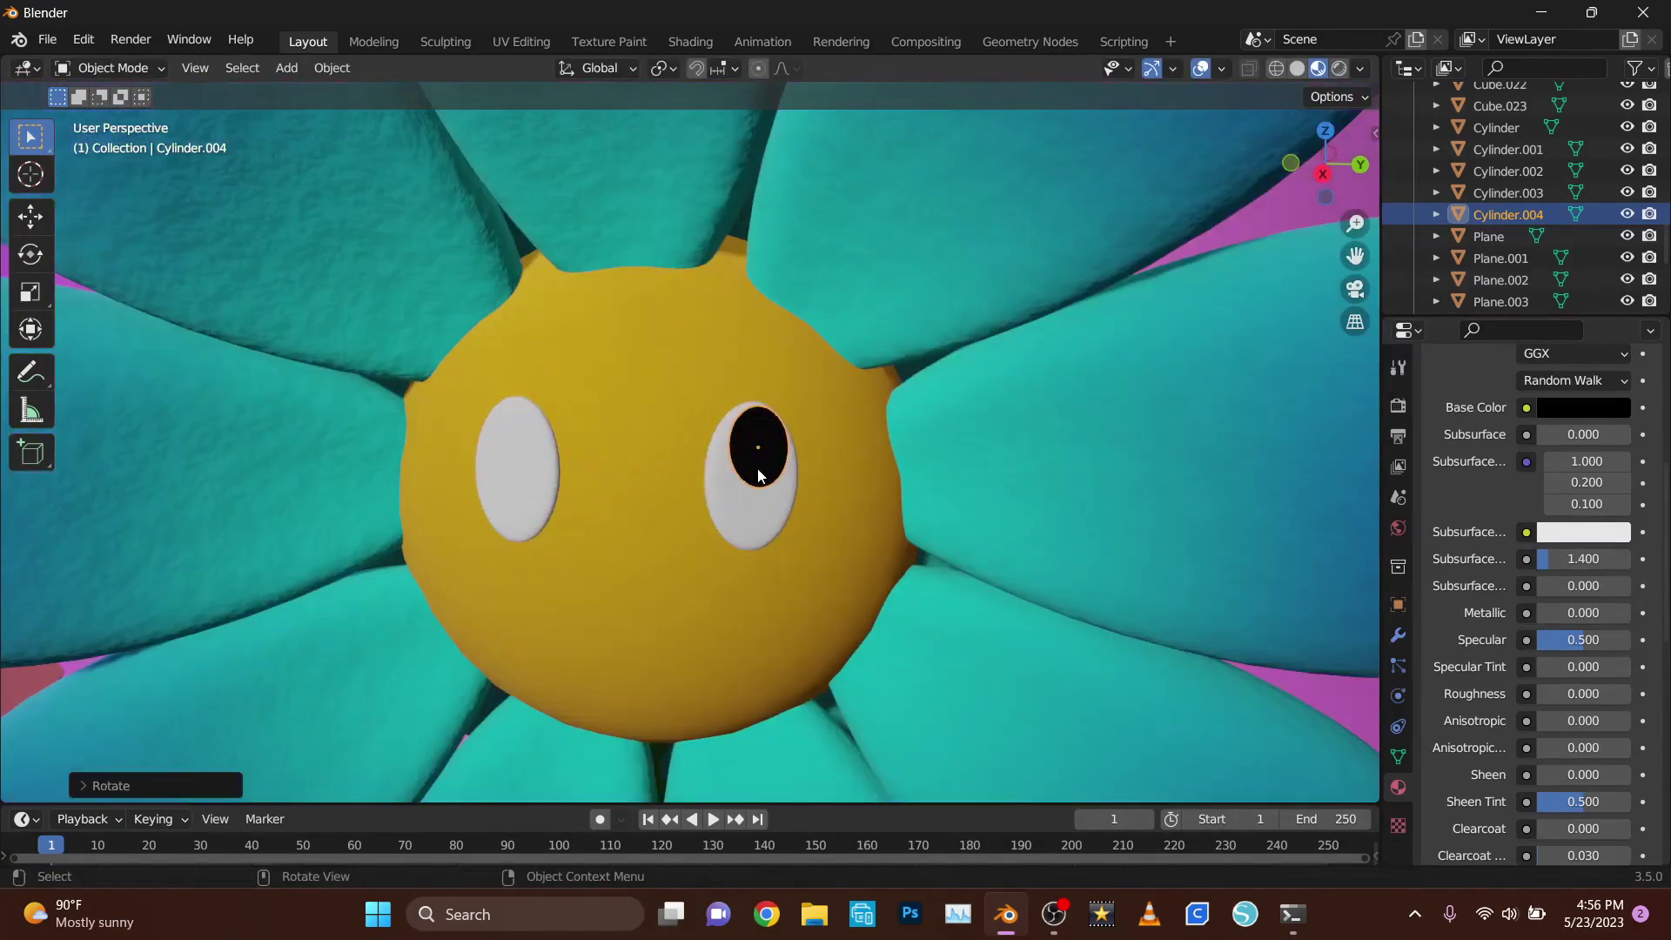
pyautogui.click(891, 539)
# - Duplicate the pupil along Y into the left eye and rotate it on X
pyautogui.hotkey('shift', 'd')
pyautogui.press('y')
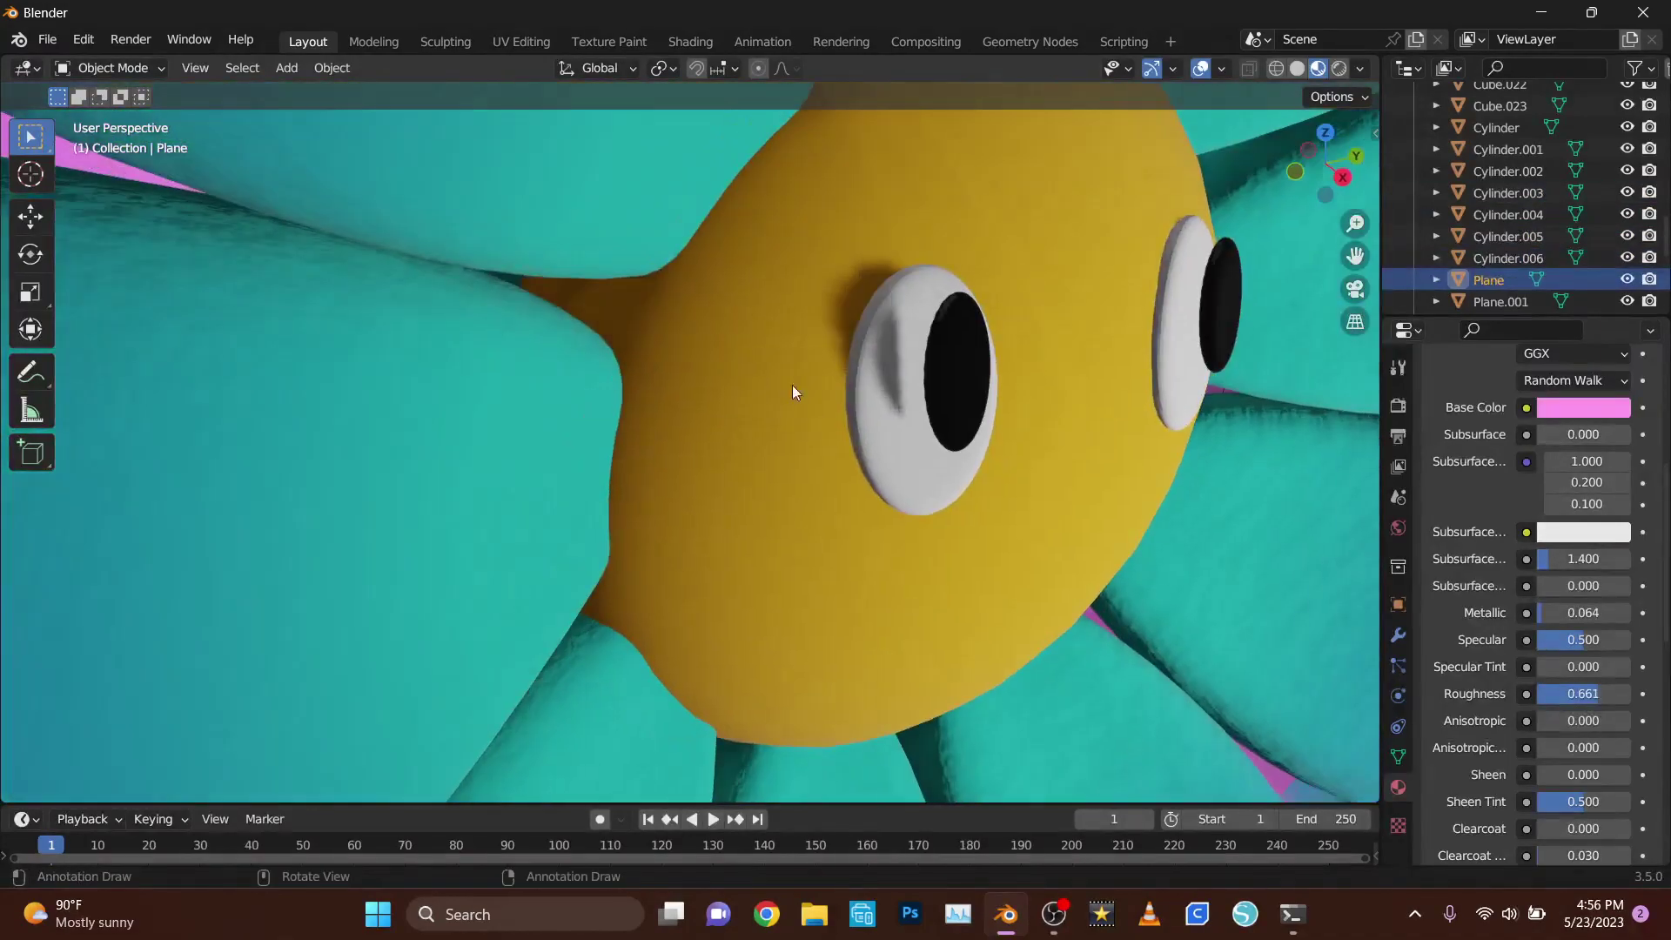
pyautogui.press('r')
pyautogui.press('x')
pyautogui.click(1107, 345)
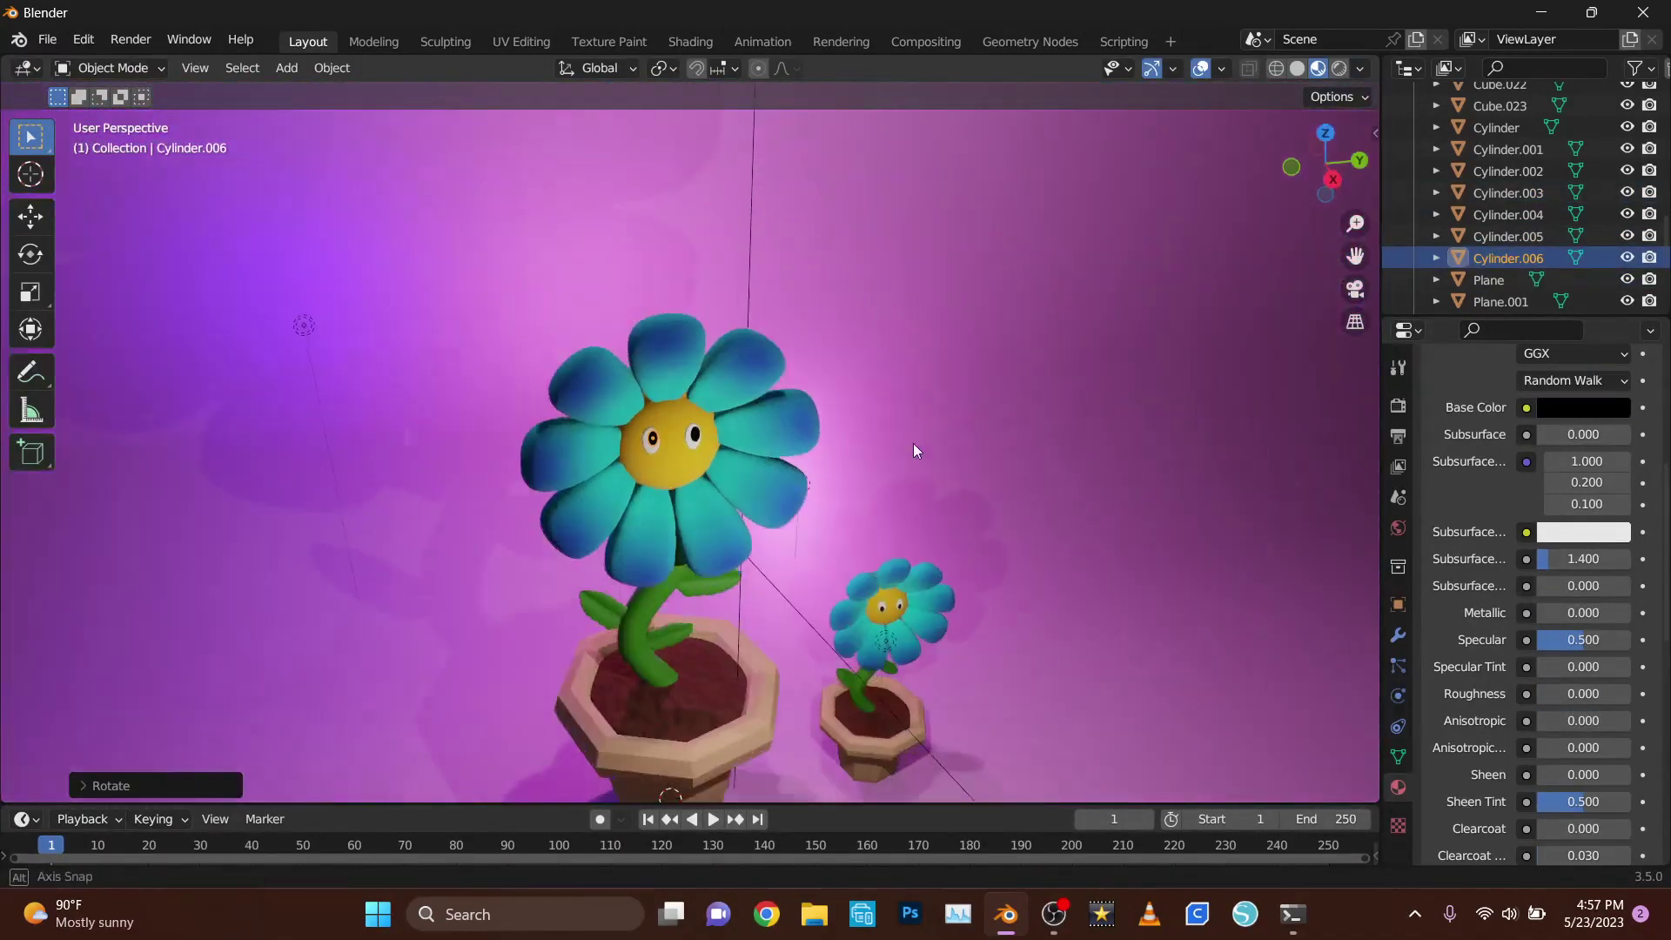
pyautogui.click(912, 442)
# - Add a cylinder over the flower's face, then undo it
pyautogui.hotkey('shift', 'a')
pyautogui.click(917, 526)
pyautogui.press('g')
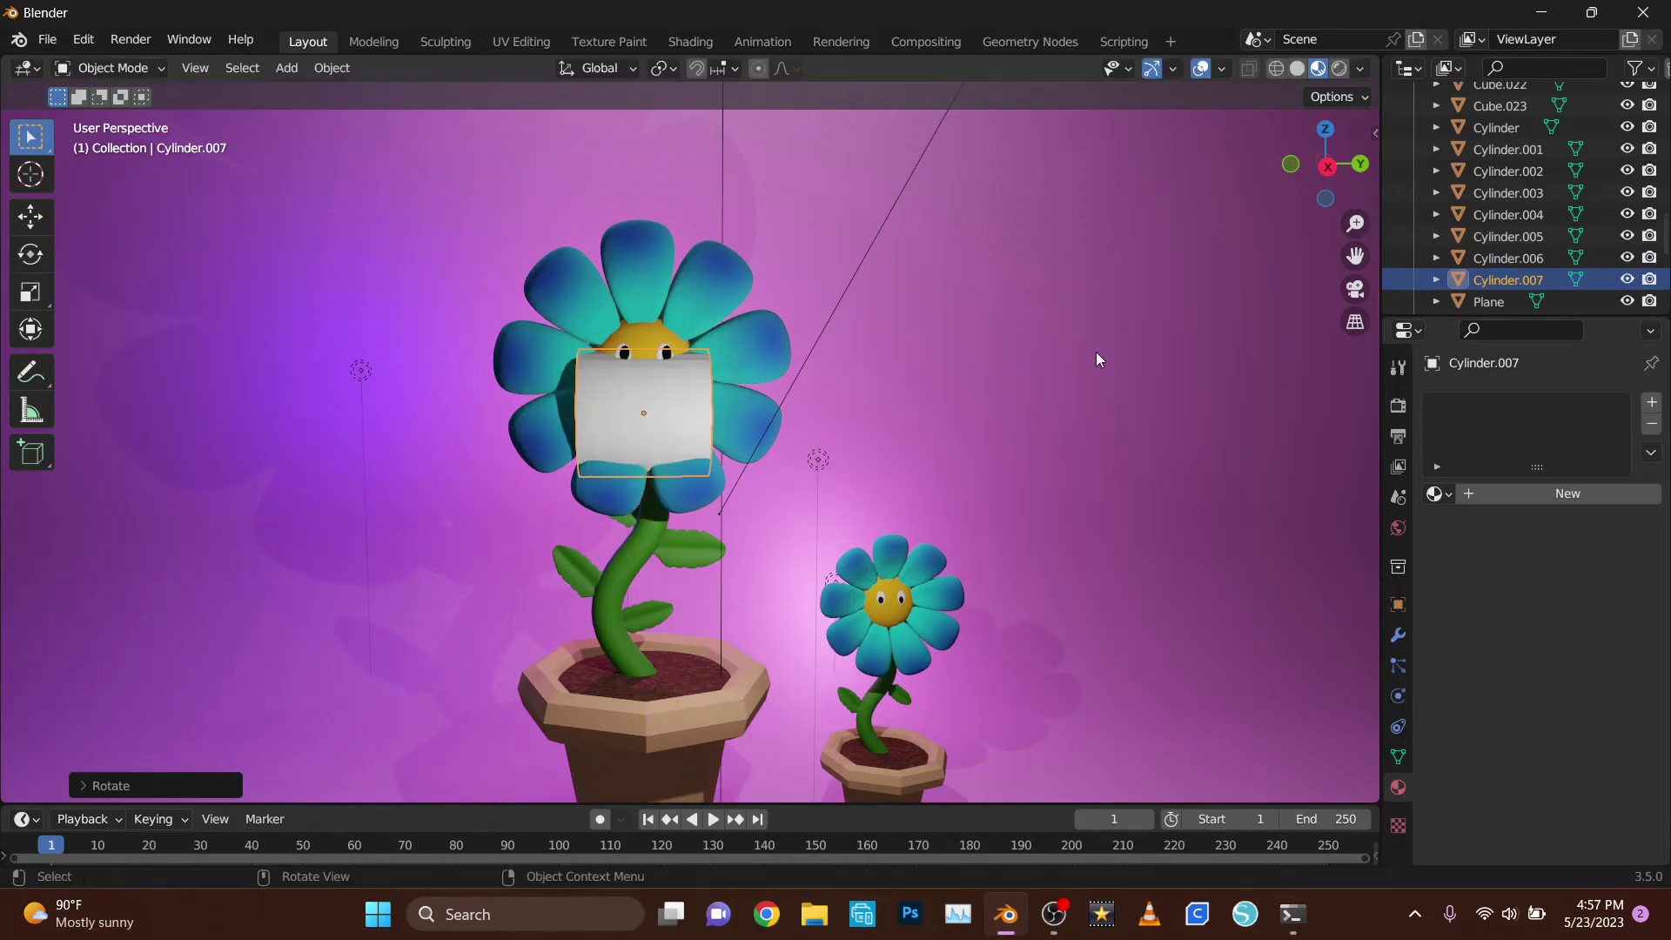
pyautogui.hotkey('ctrl', 'z')
# - Add a cube for the mouth and move it up and sideways onto the big flower's face
pyautogui.hotkey('shift', 'a')
pyautogui.click(649, 389)
pyautogui.press('g')
pyautogui.press('z')
pyautogui.click(641, 487)
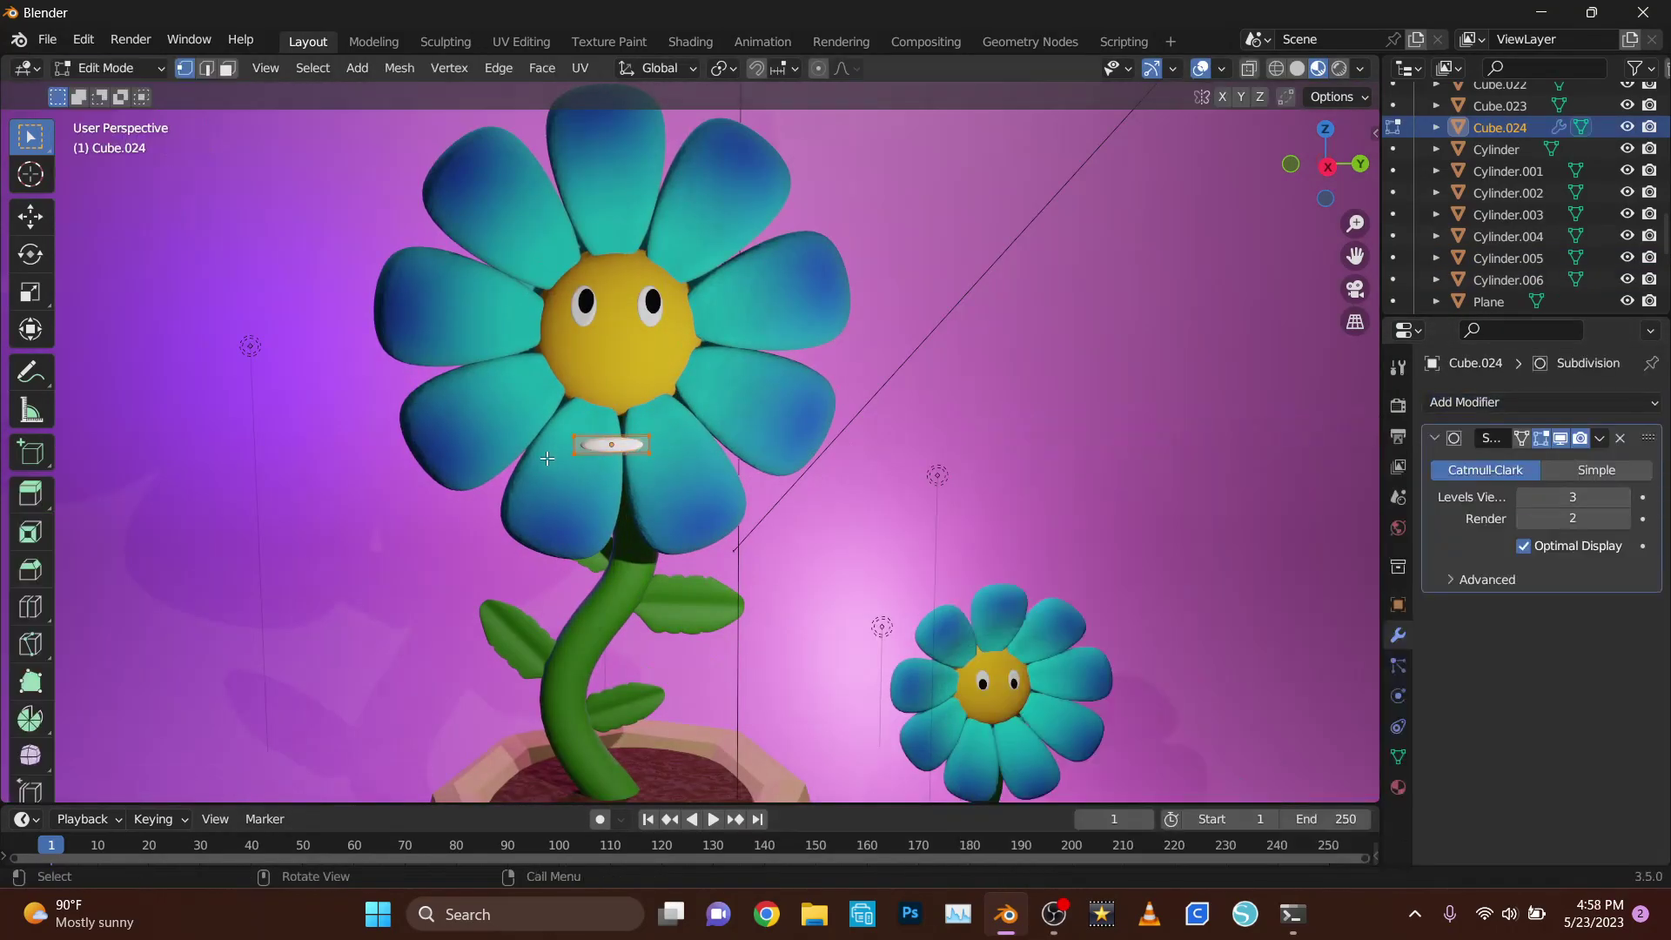
pyautogui.press('g')
pyautogui.press('y')
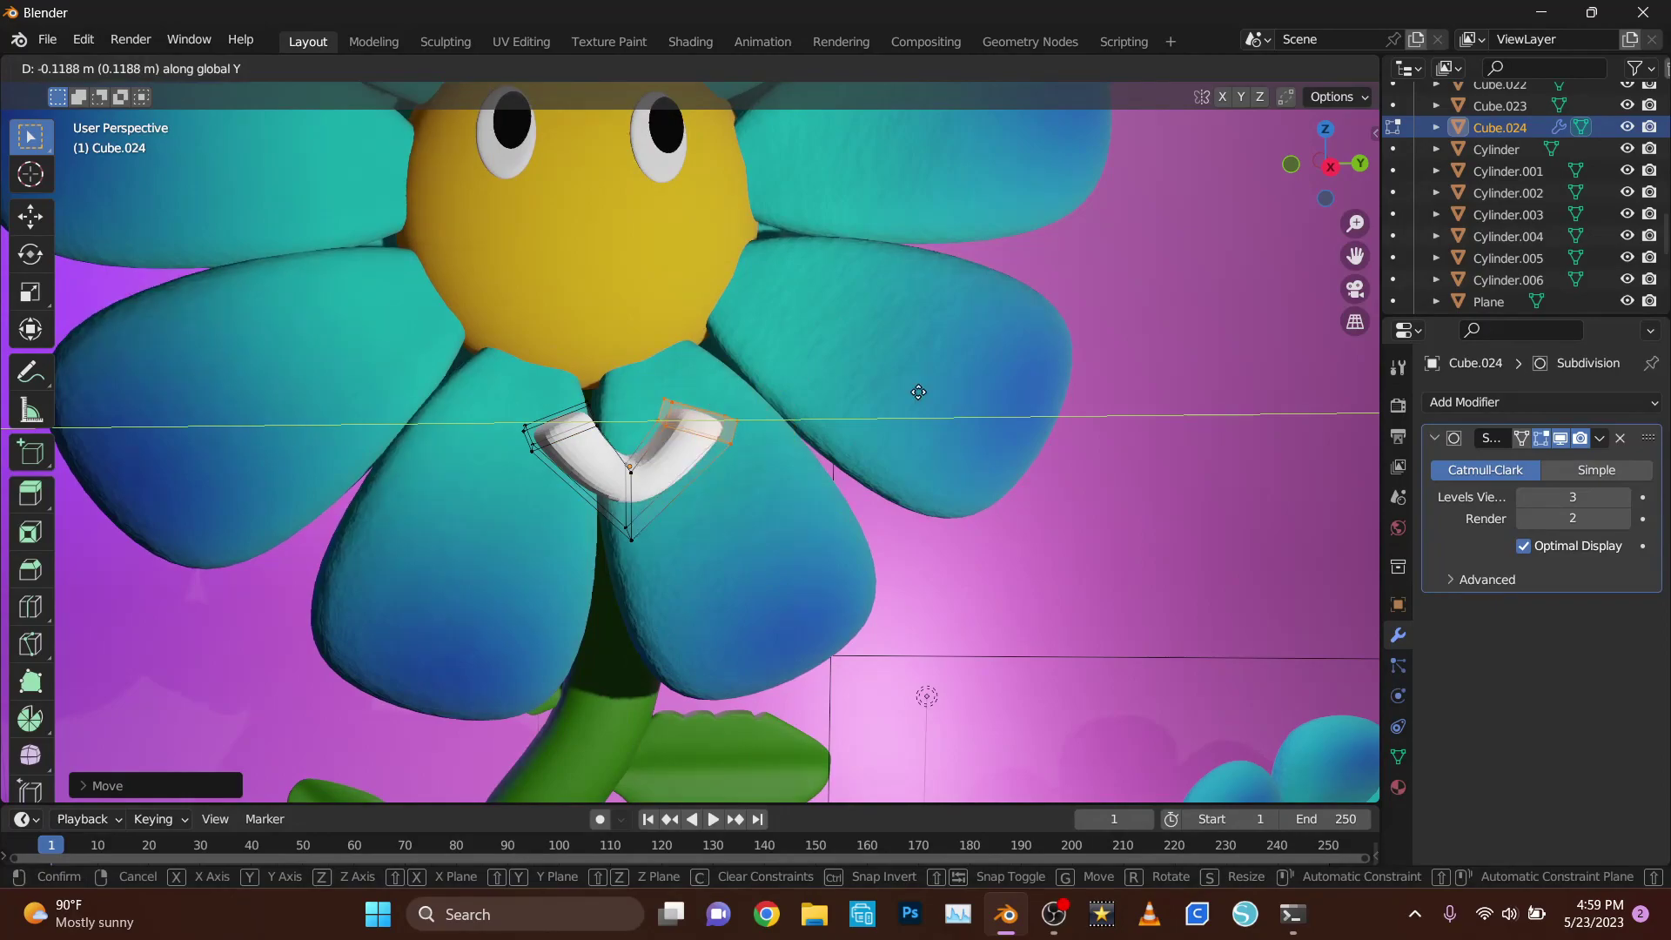
pyautogui.click(555, 500)
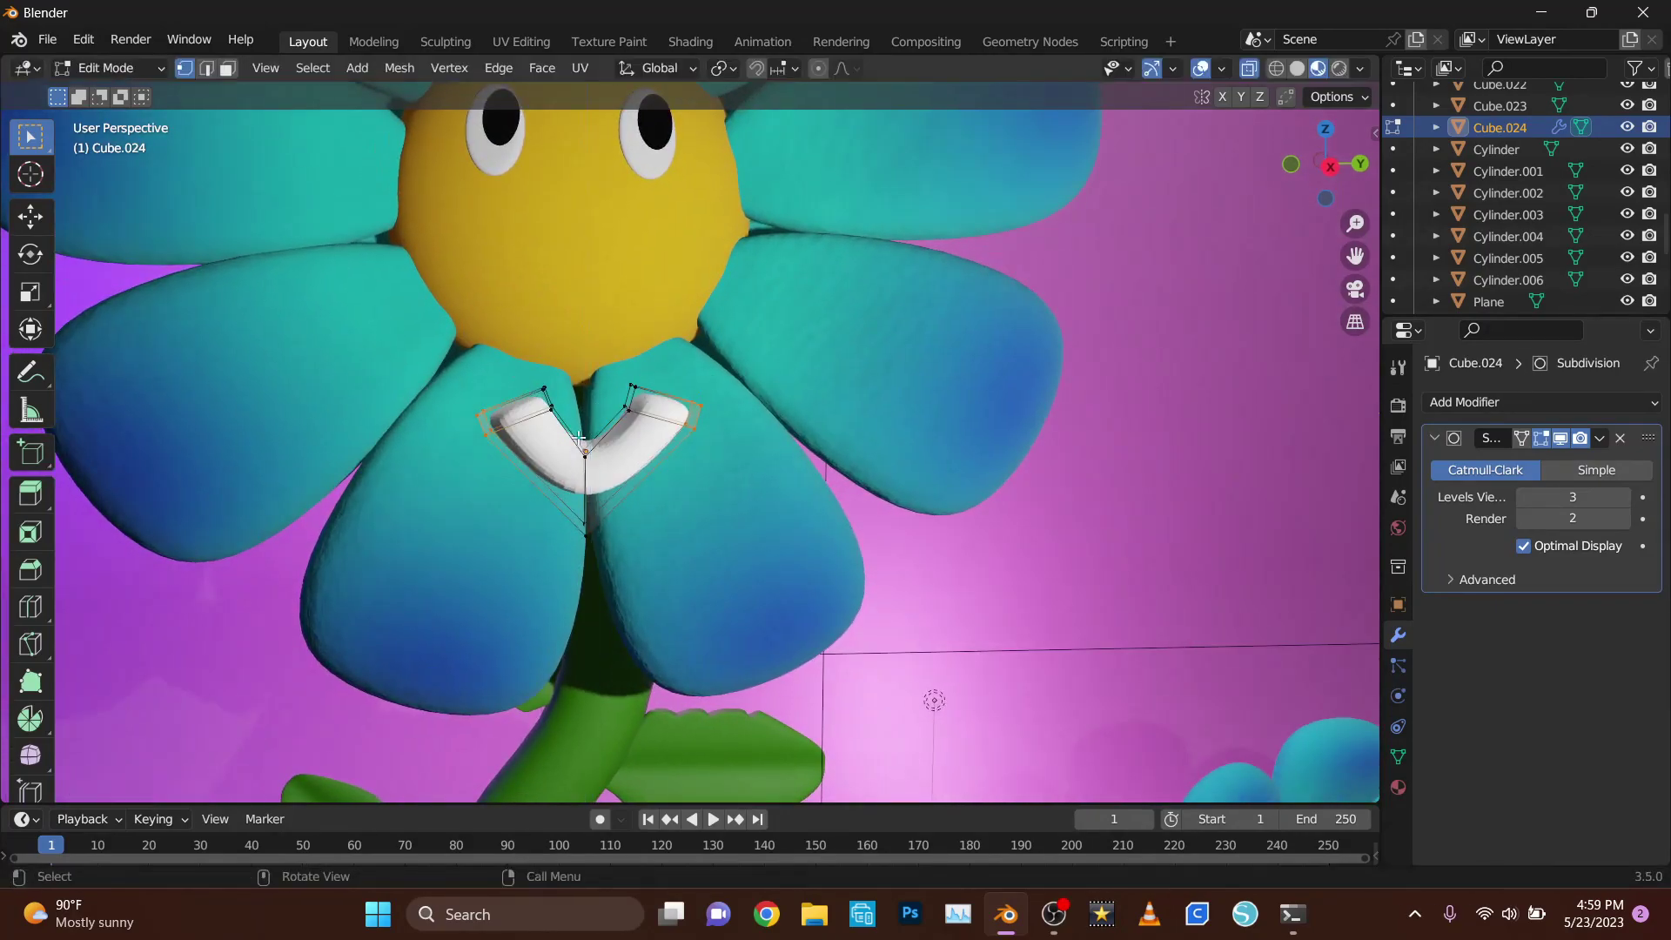
# - Rotate and scale the mouth's arm ends upward in Right Ortho view into a curved smile
pyautogui.press('r')
pyautogui.press('x')
pyautogui.moveTo(509, 339); pyautogui.dragTo(741, 533, button='middle')
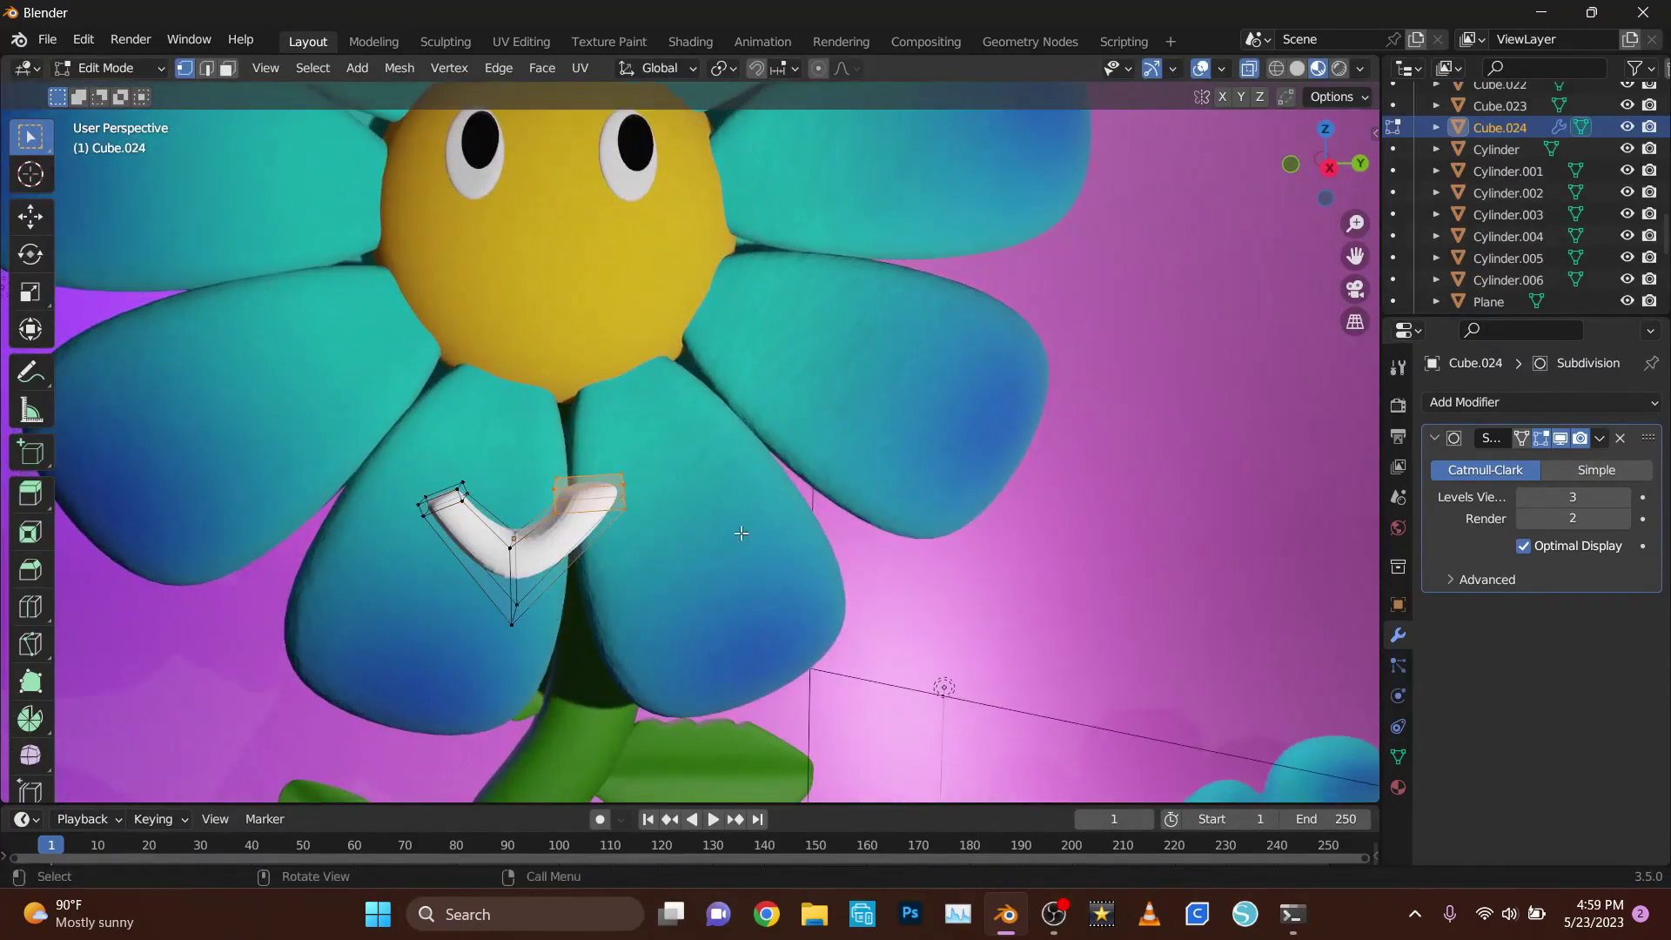
pyautogui.click(646, 570)
pyautogui.press('KP_3')
pyautogui.scroll(4, 918, 263)
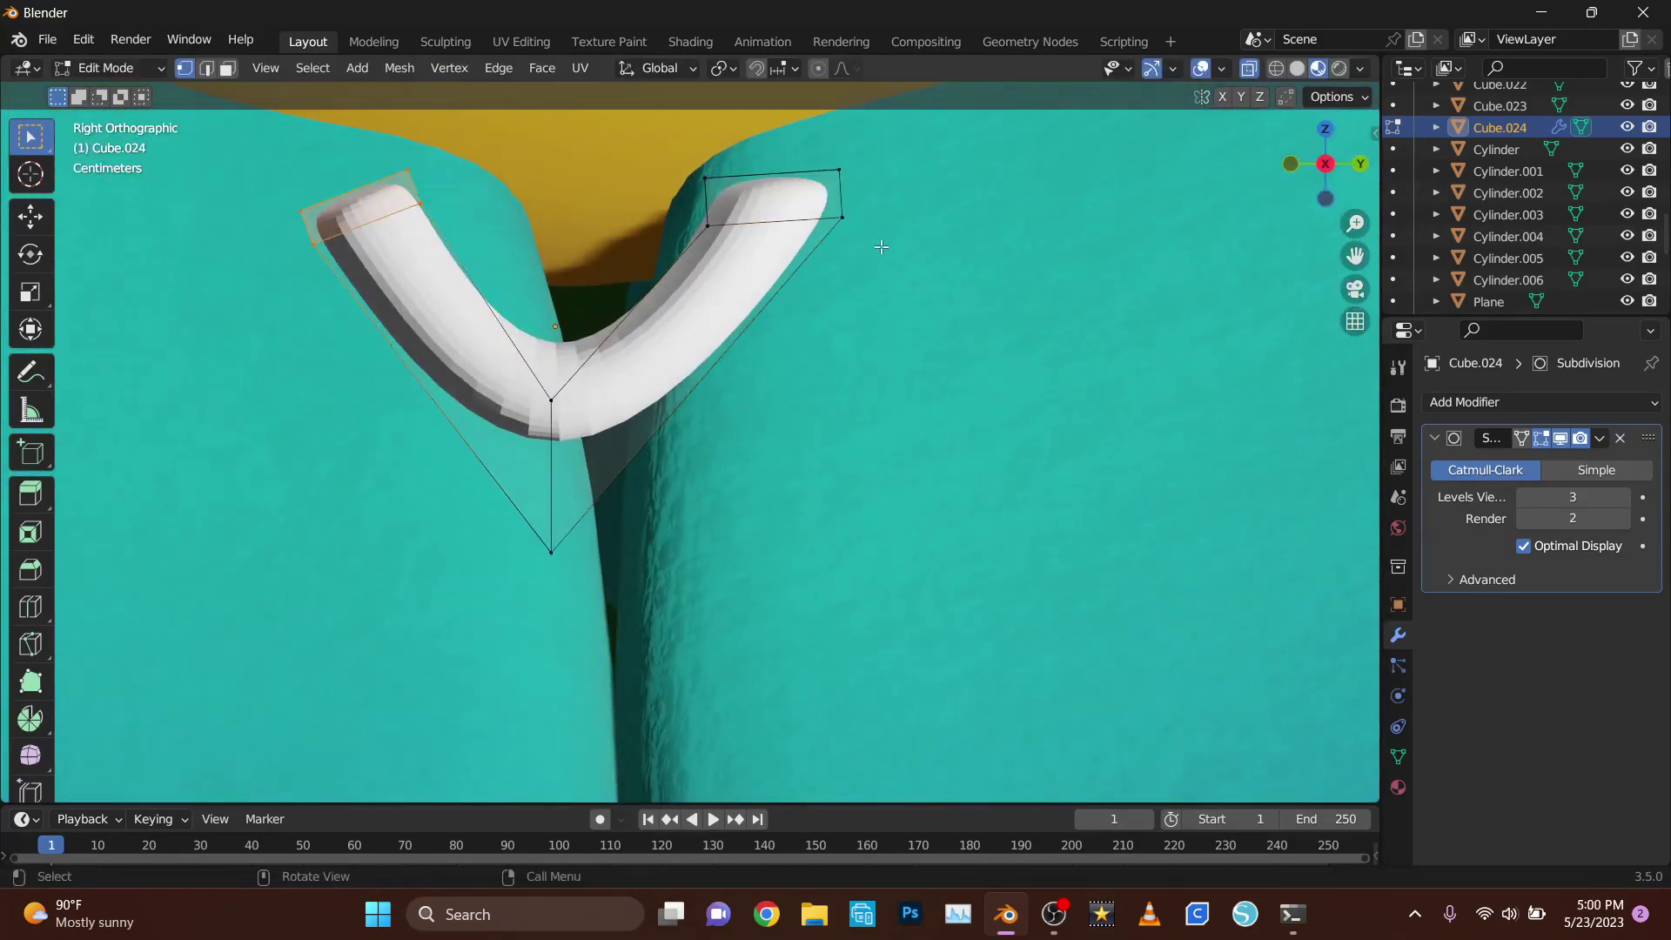
pyautogui.hotkey('ctrl', 'z')
pyautogui.hotkey('ctrl', 'z')
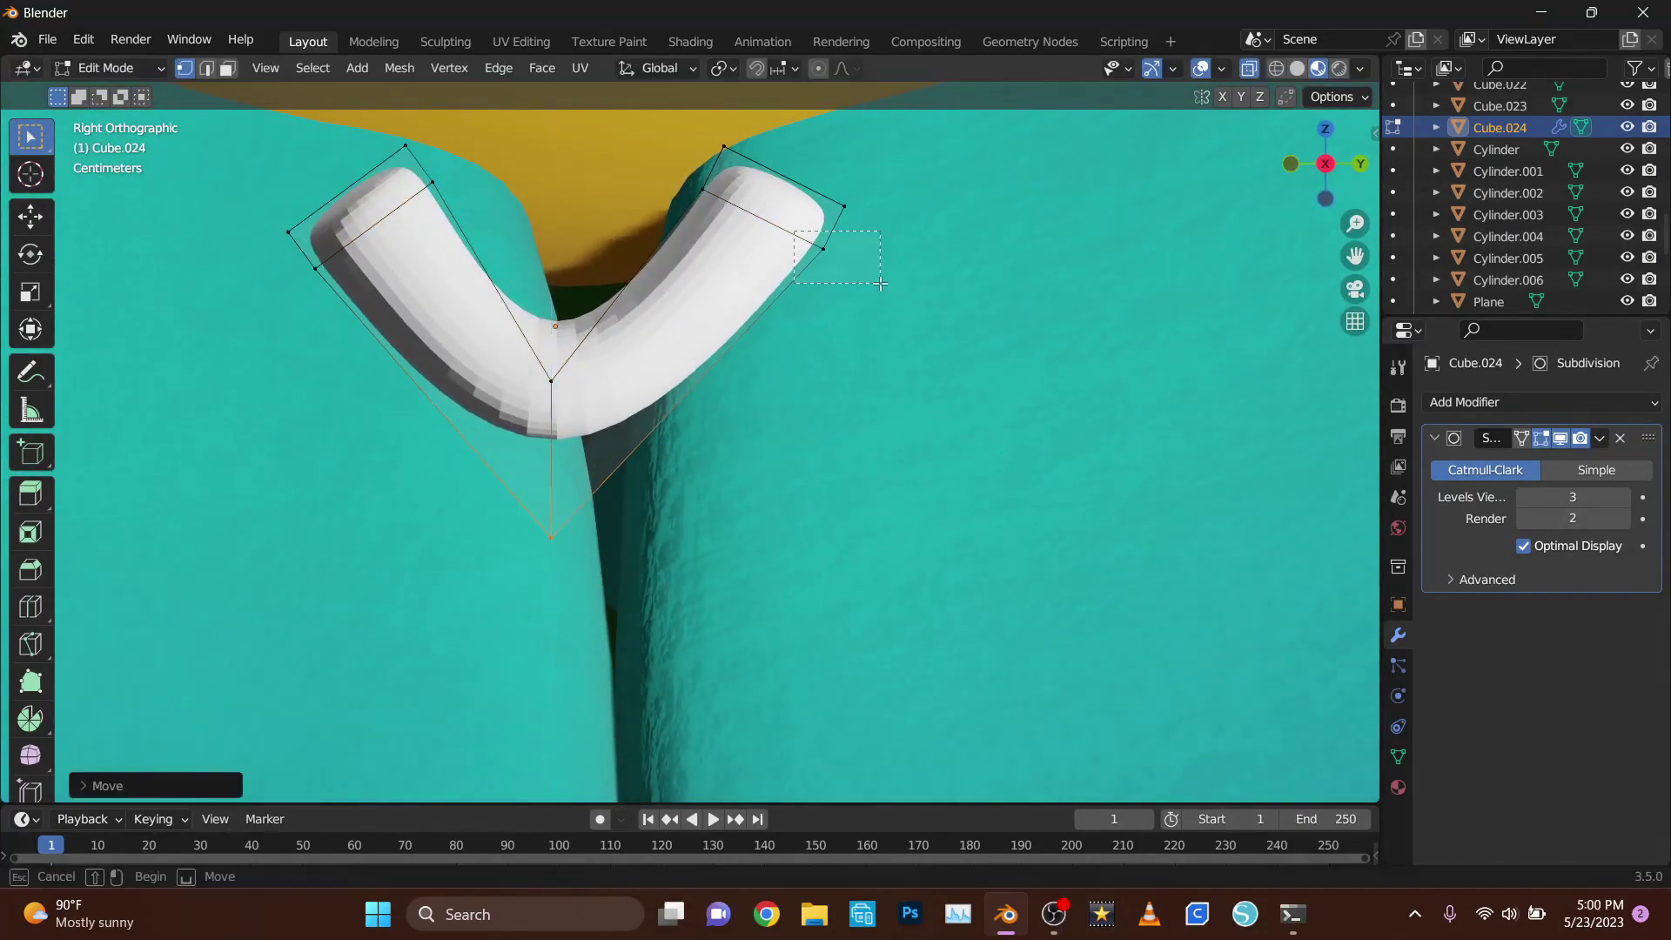
pyautogui.press('s')
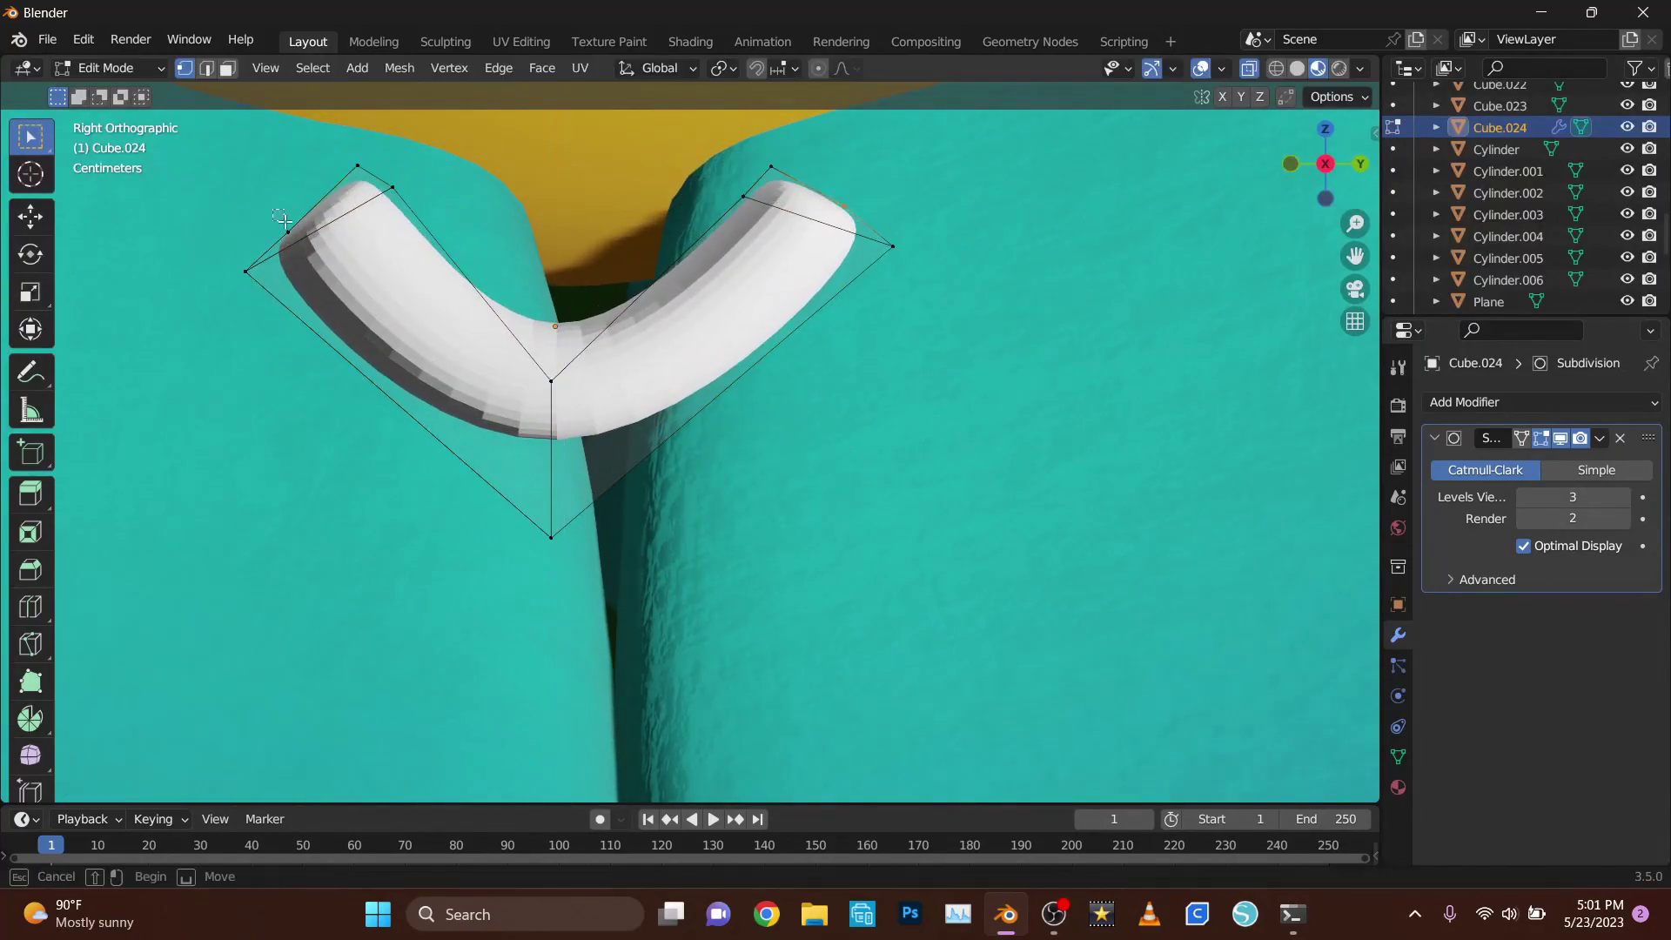
pyautogui.click(490, 259)
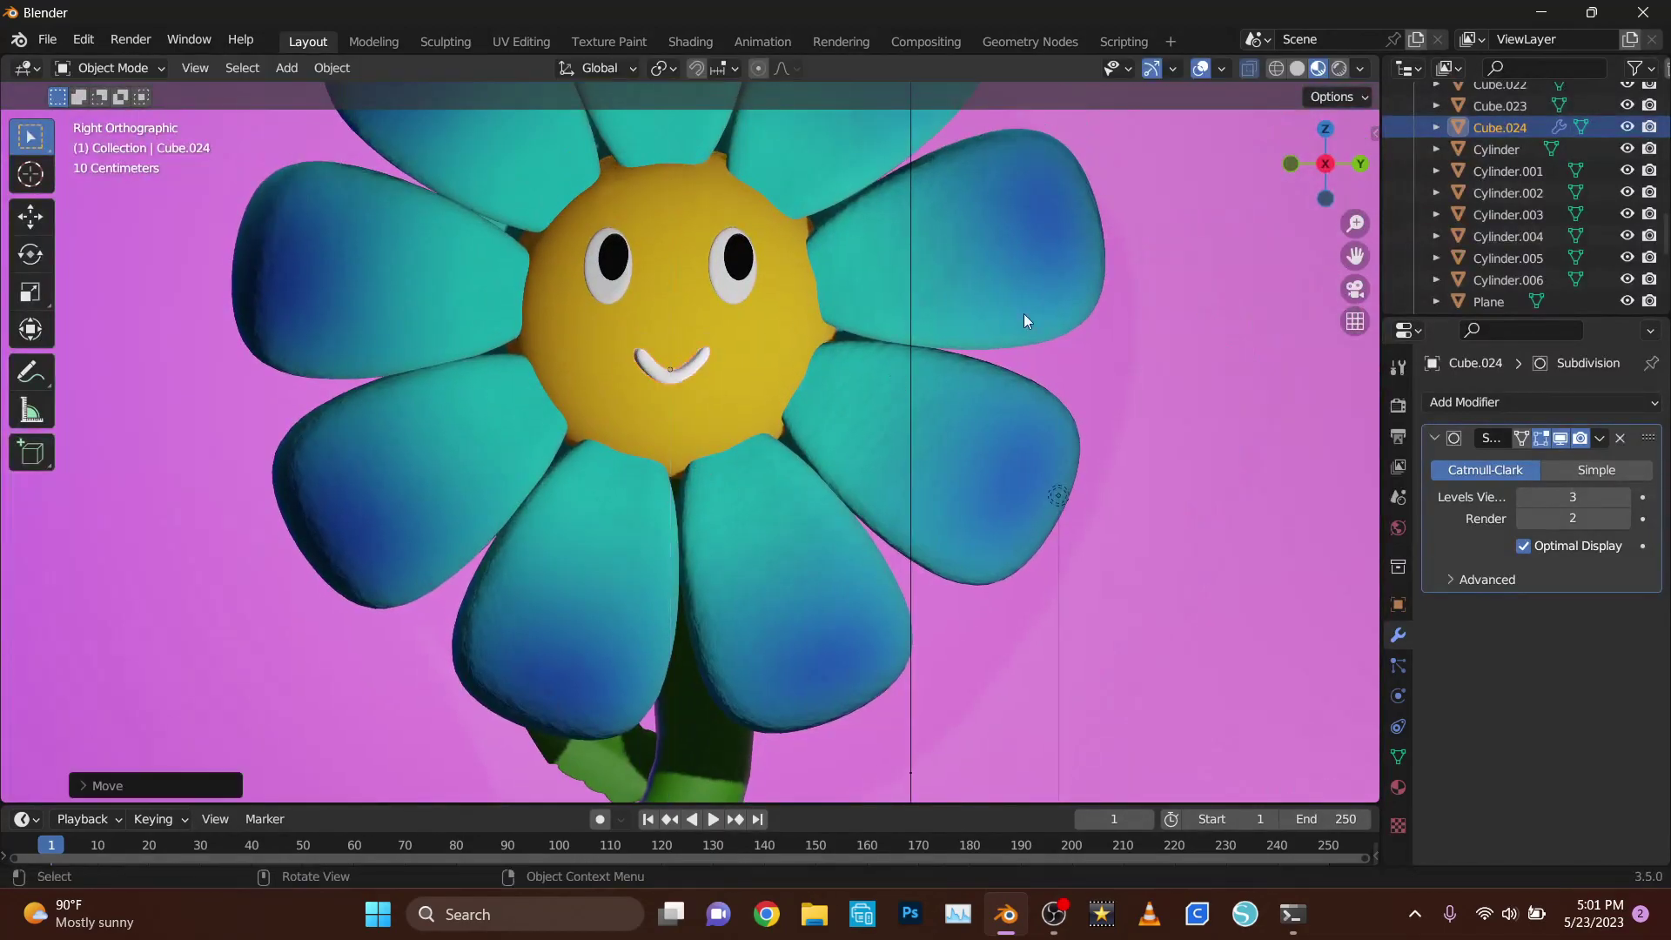
# - Set the mouth material's Base Color to black
pyautogui.click(1399, 788)
pyautogui.click(1583, 407)
pyautogui.moveTo(1568, 514); pyautogui.dragTo(1569, 557)
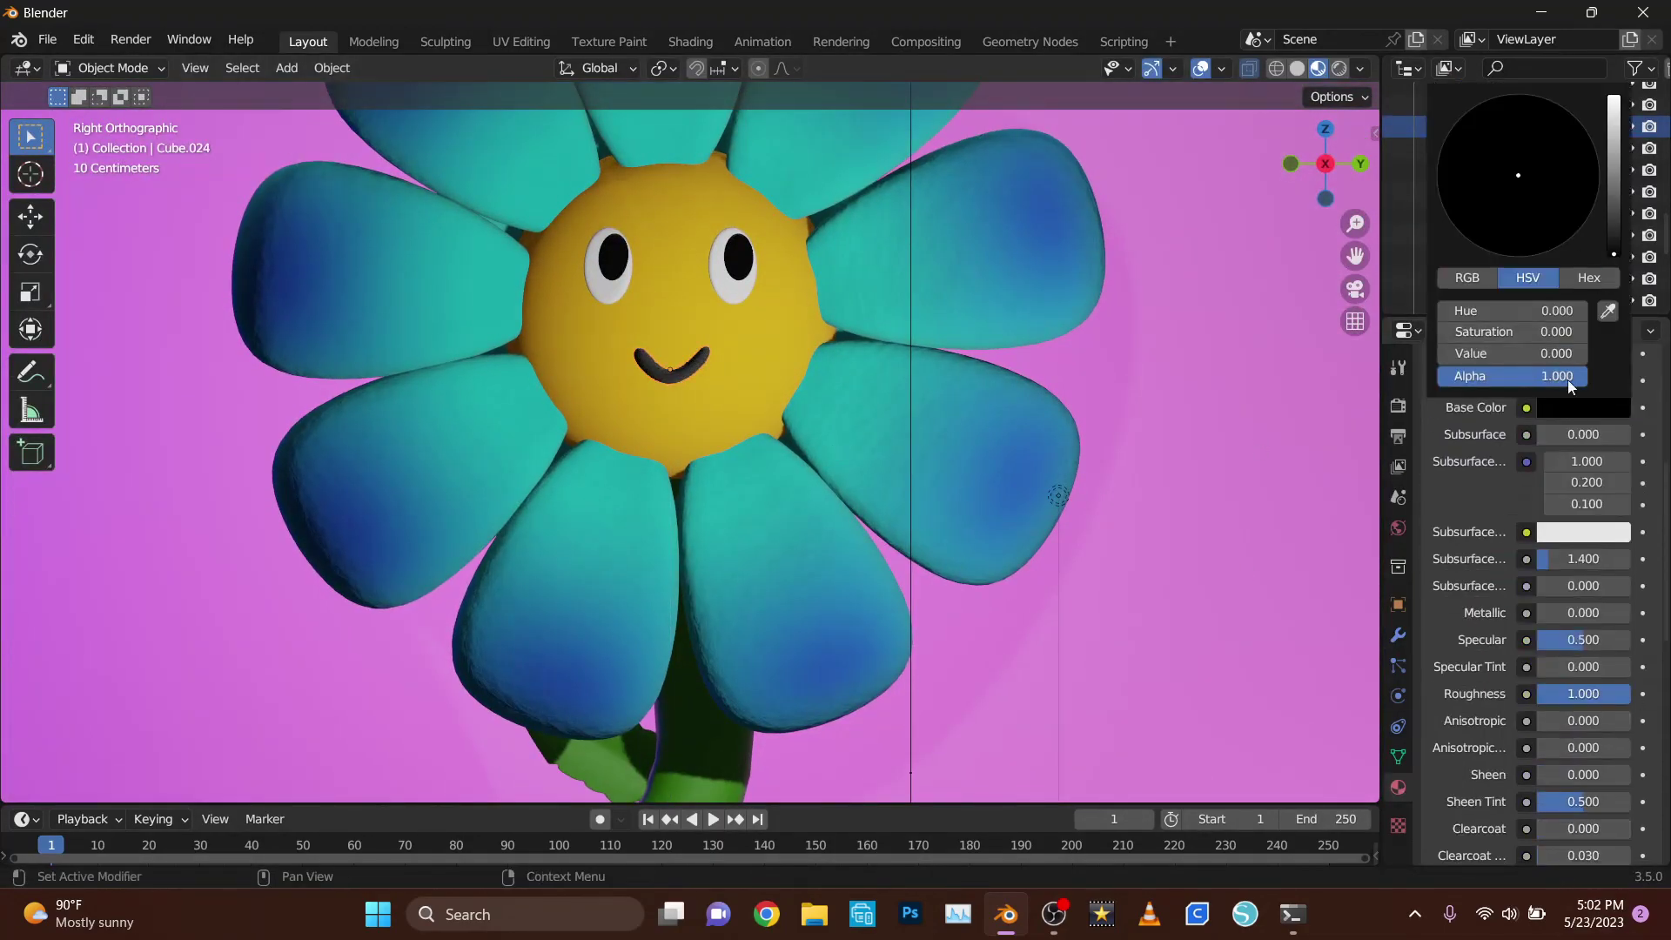
pyautogui.press('KP_Decimal')
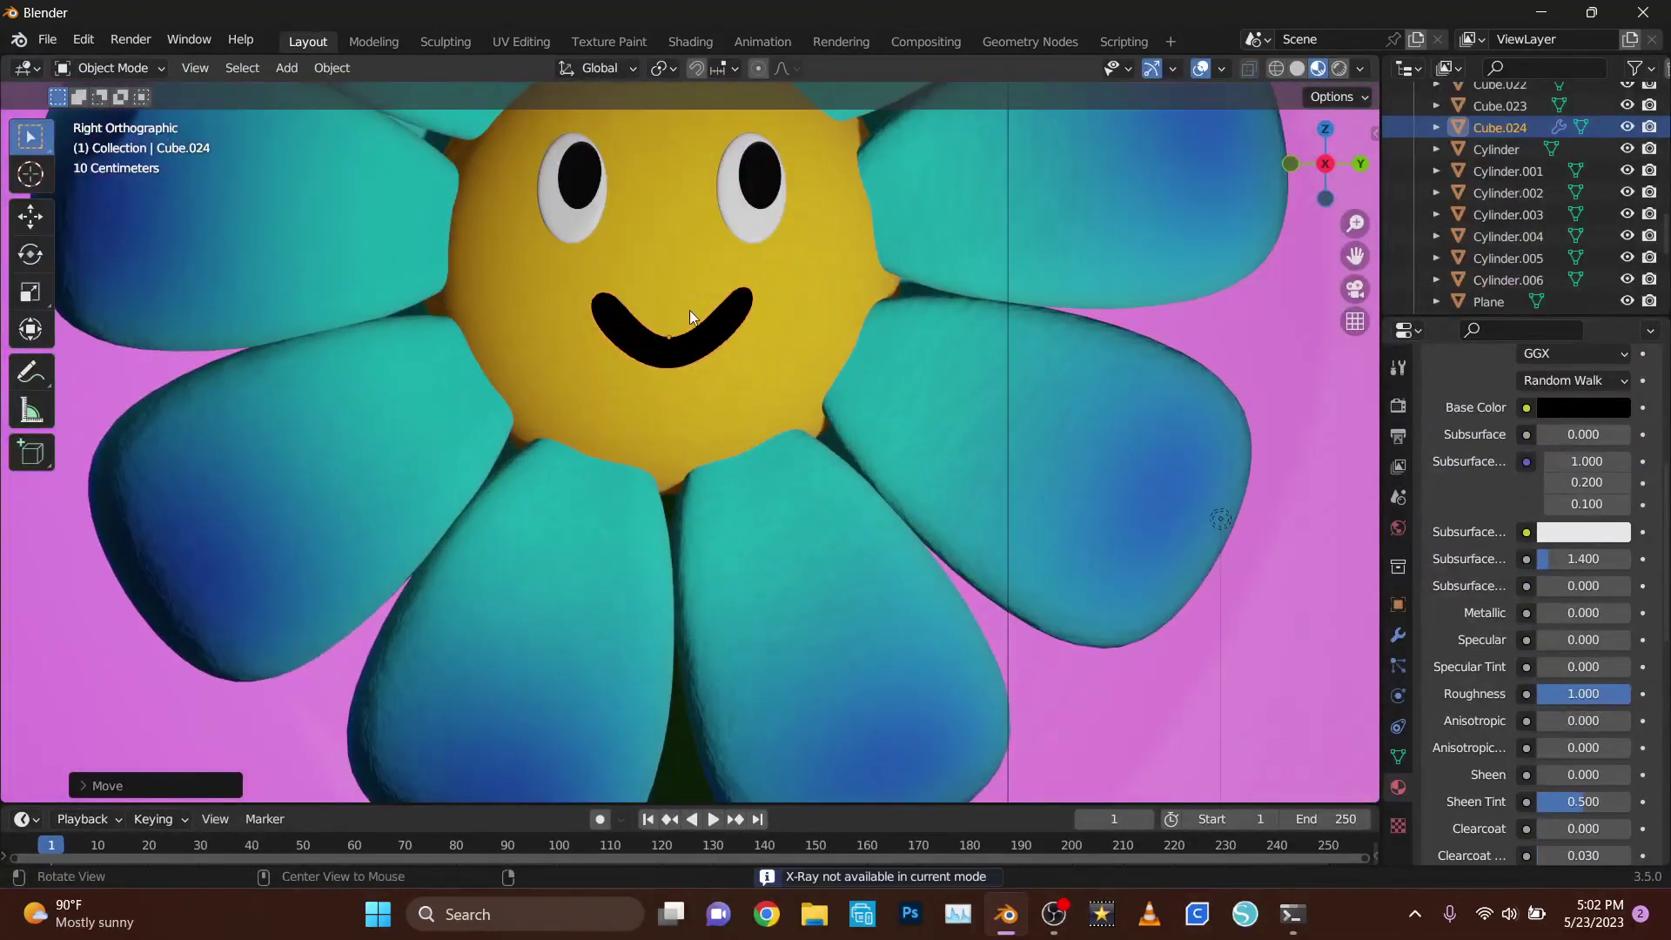
# - Move the upper-lip vertices along Z into an open grin, then flatten the mouth vertically
pyautogui.press('Tab')
pyautogui.moveTo(606, 418); pyautogui.dragTo(636, 452)
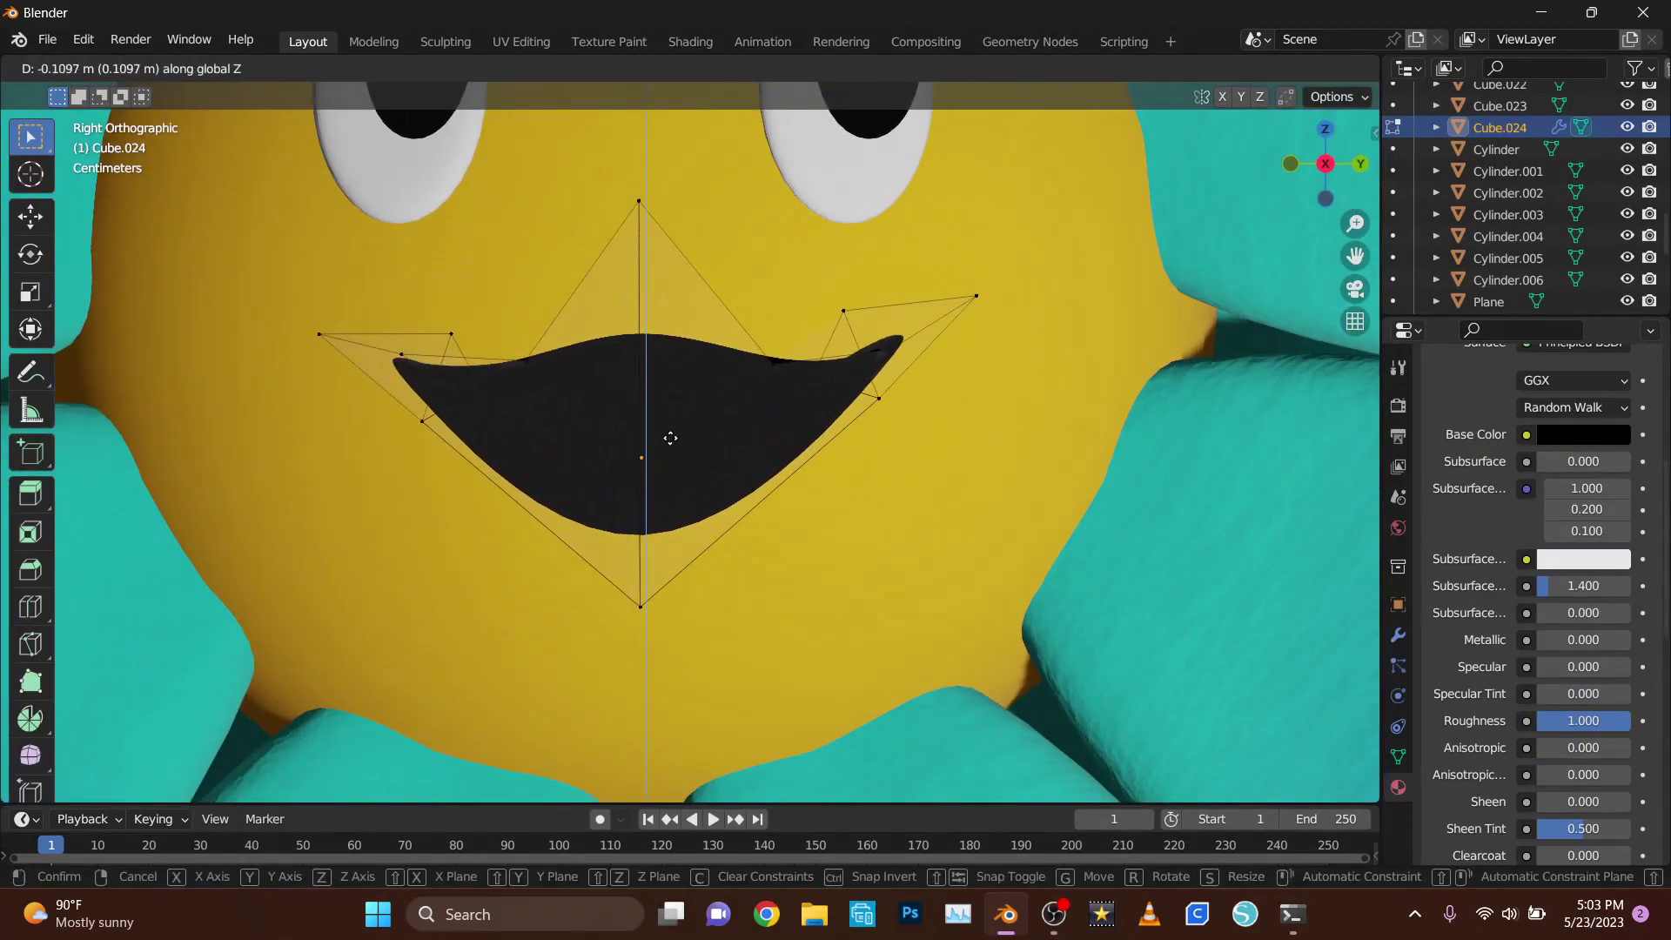
pyautogui.press('g')
pyautogui.press('z')
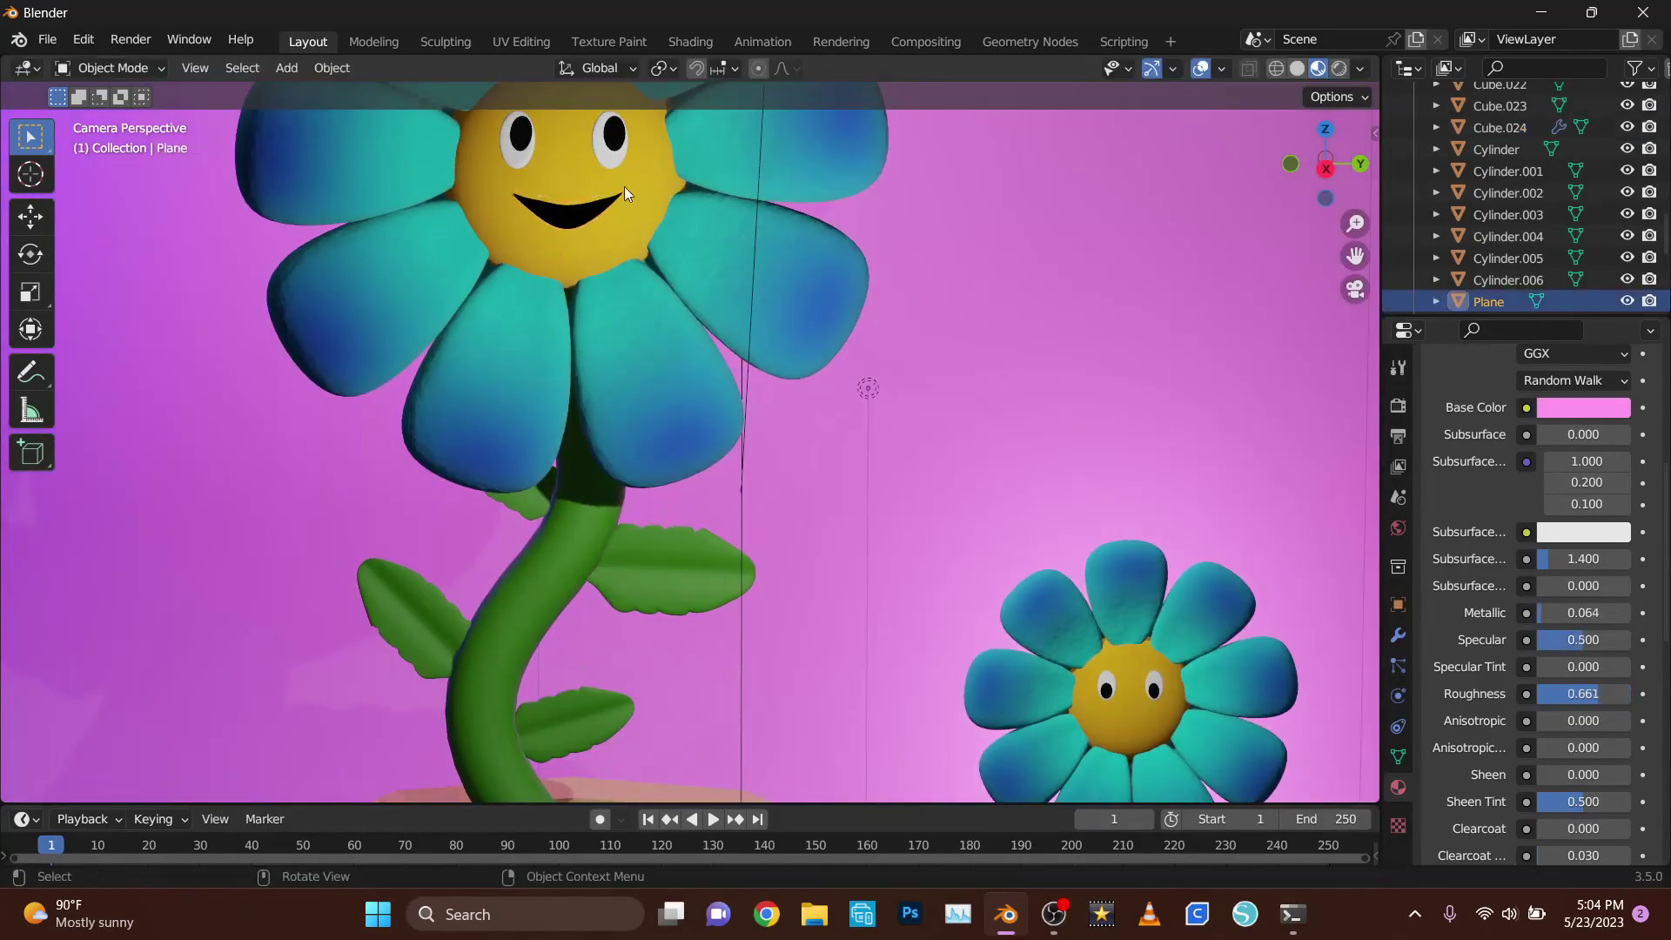
pyautogui.press('KP_Divide')
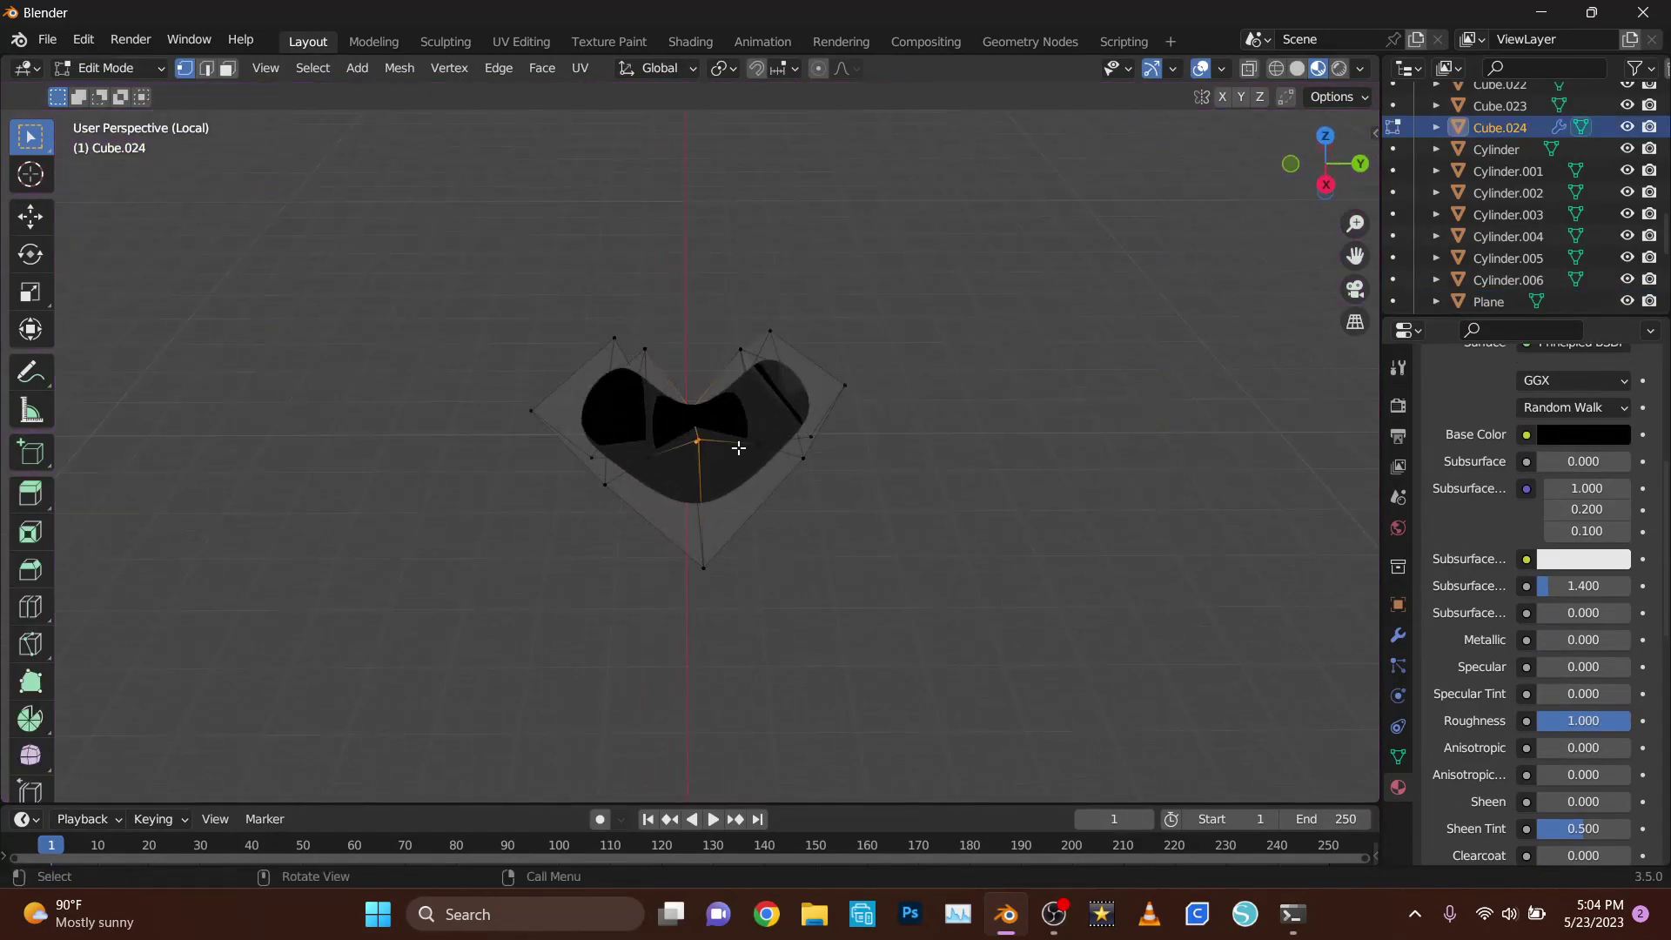
pyautogui.press('KP_3')
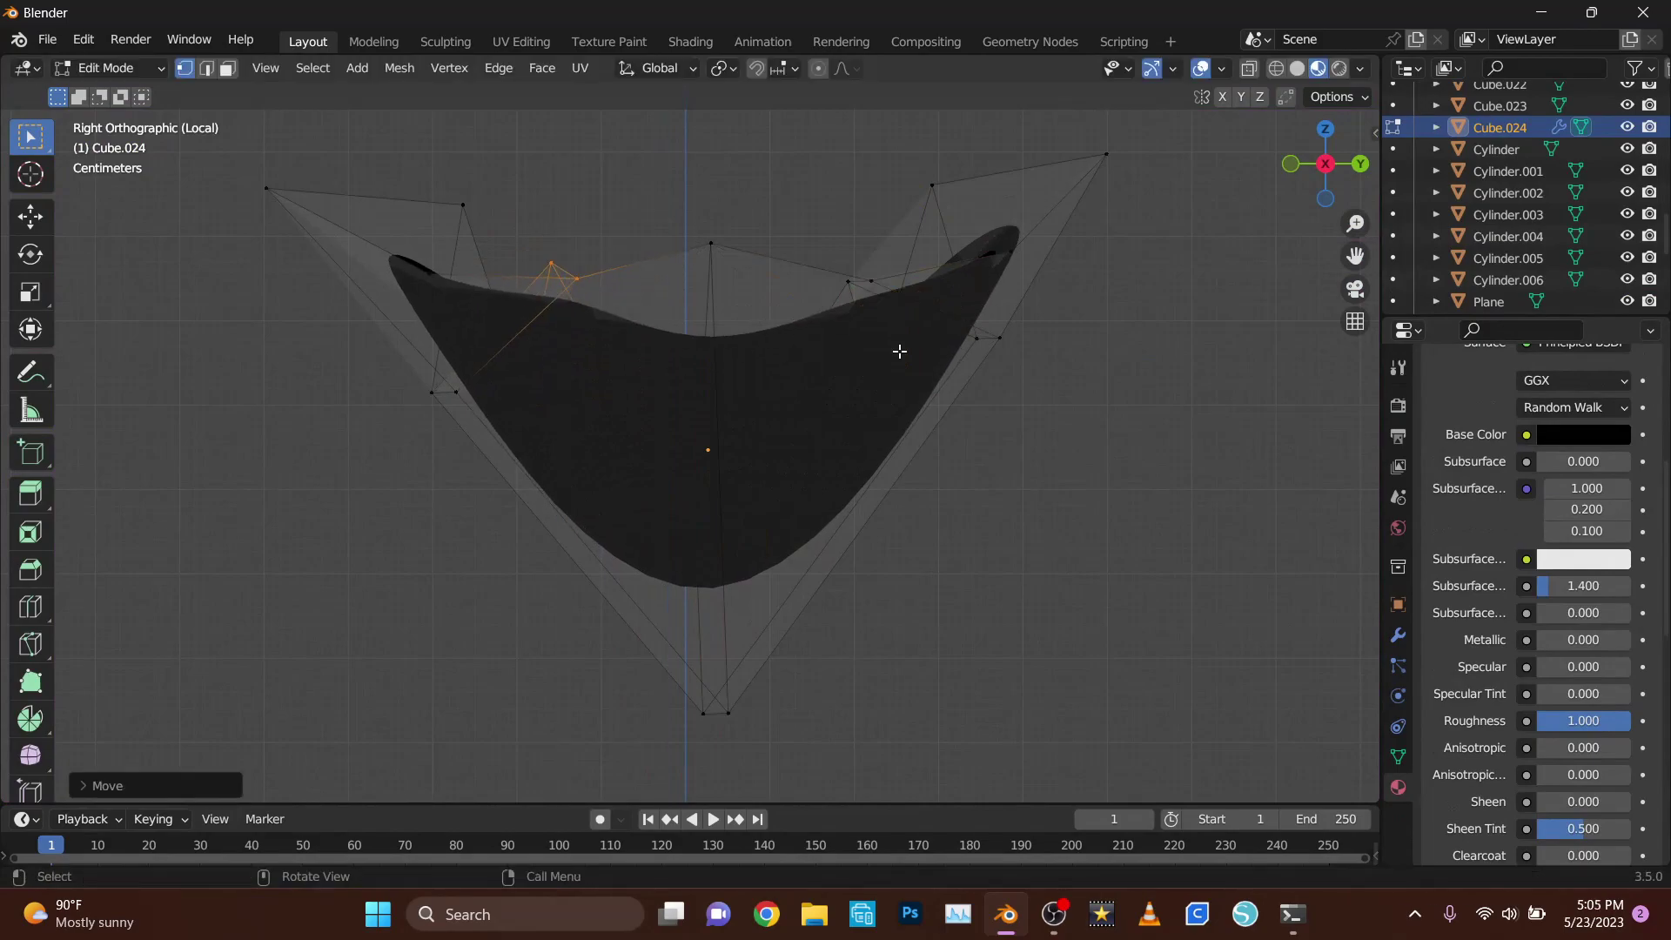
pyautogui.moveTo(900, 351); pyautogui.dragTo(740, 430, button='middle')
pyautogui.moveTo(805, 271); pyautogui.dragTo(1126, 444, button='middle')
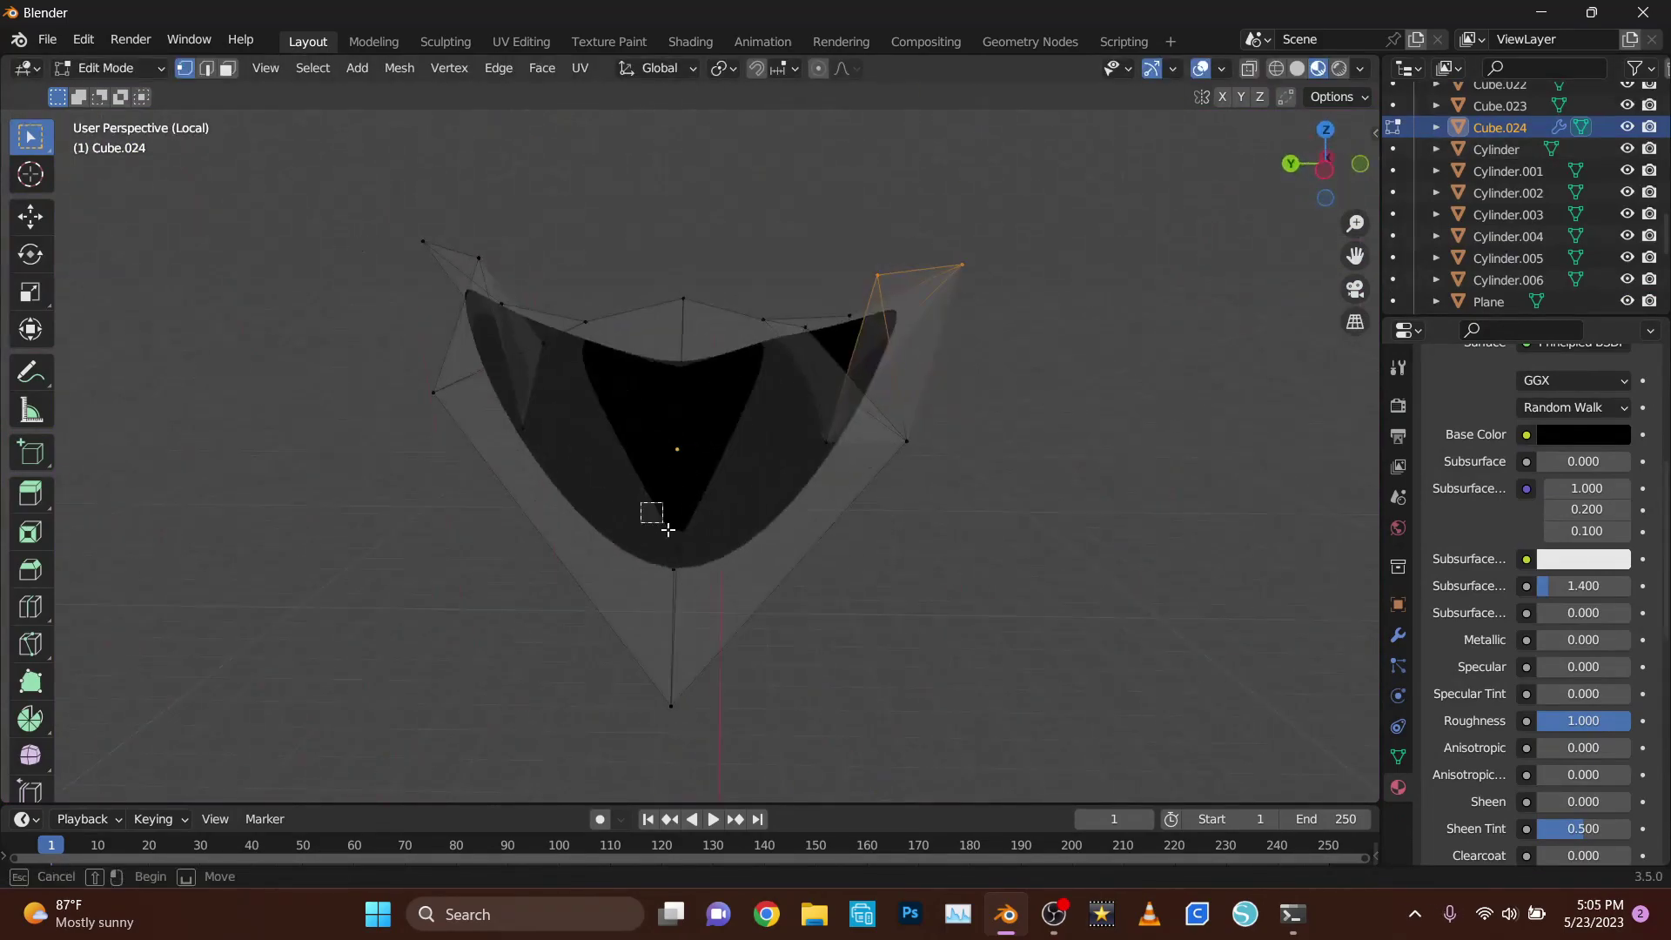
pyautogui.press('Tab')
pyautogui.press('KP_Divide')
pyautogui.press('KP_0')
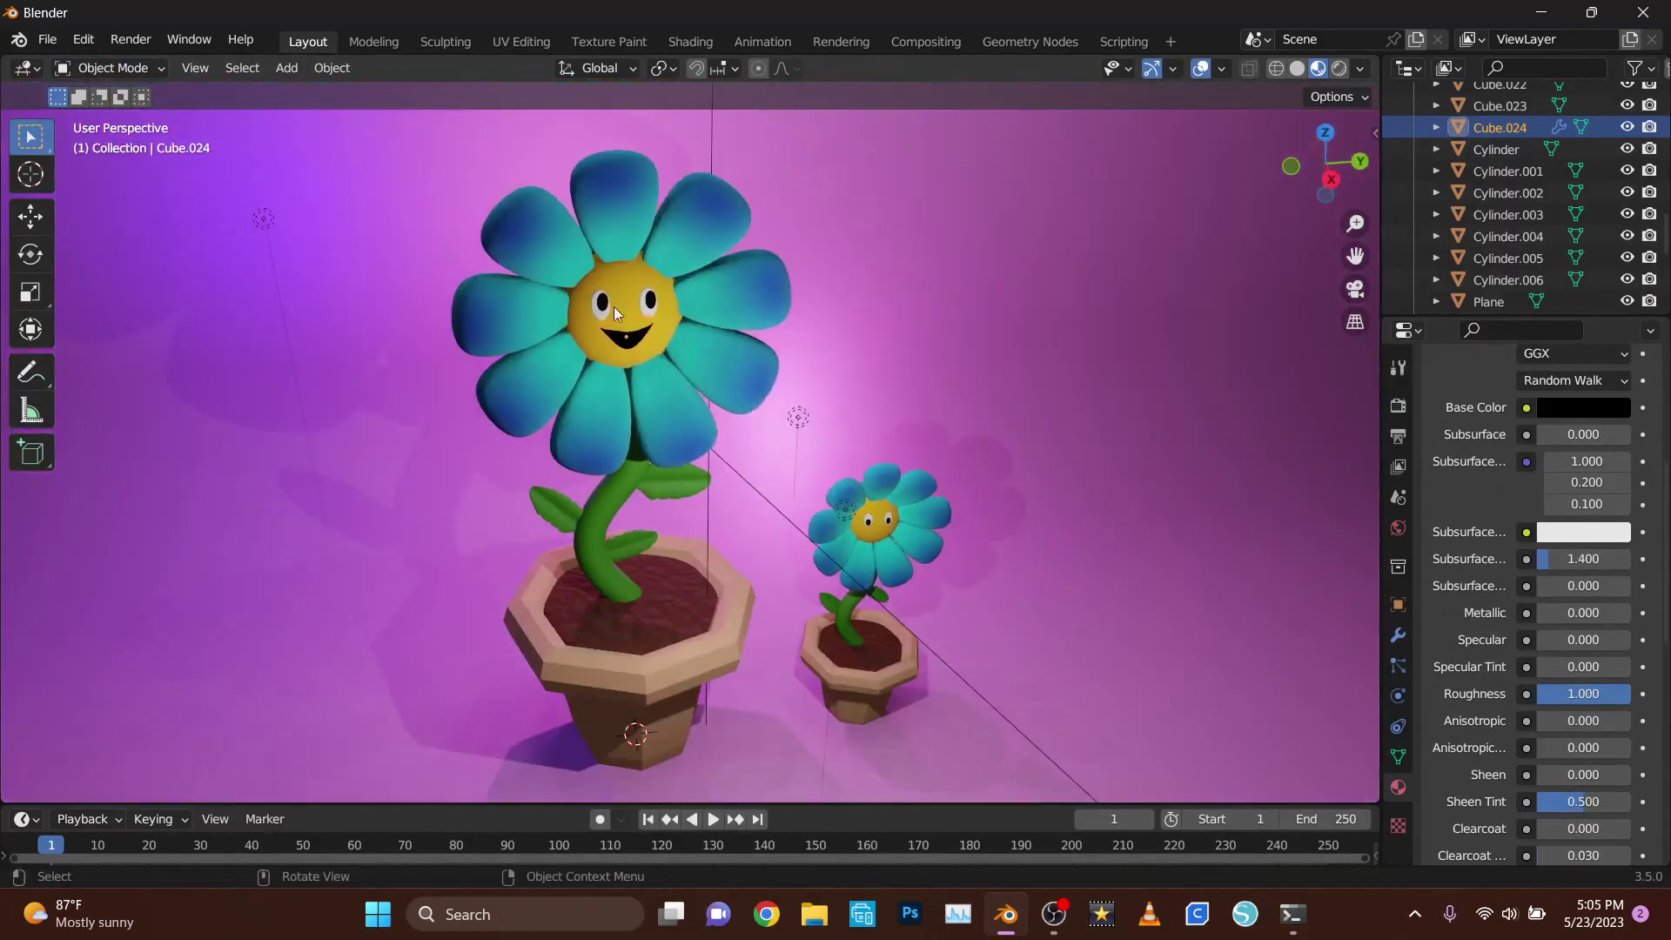
pyautogui.press('s')
pyautogui.press('z')
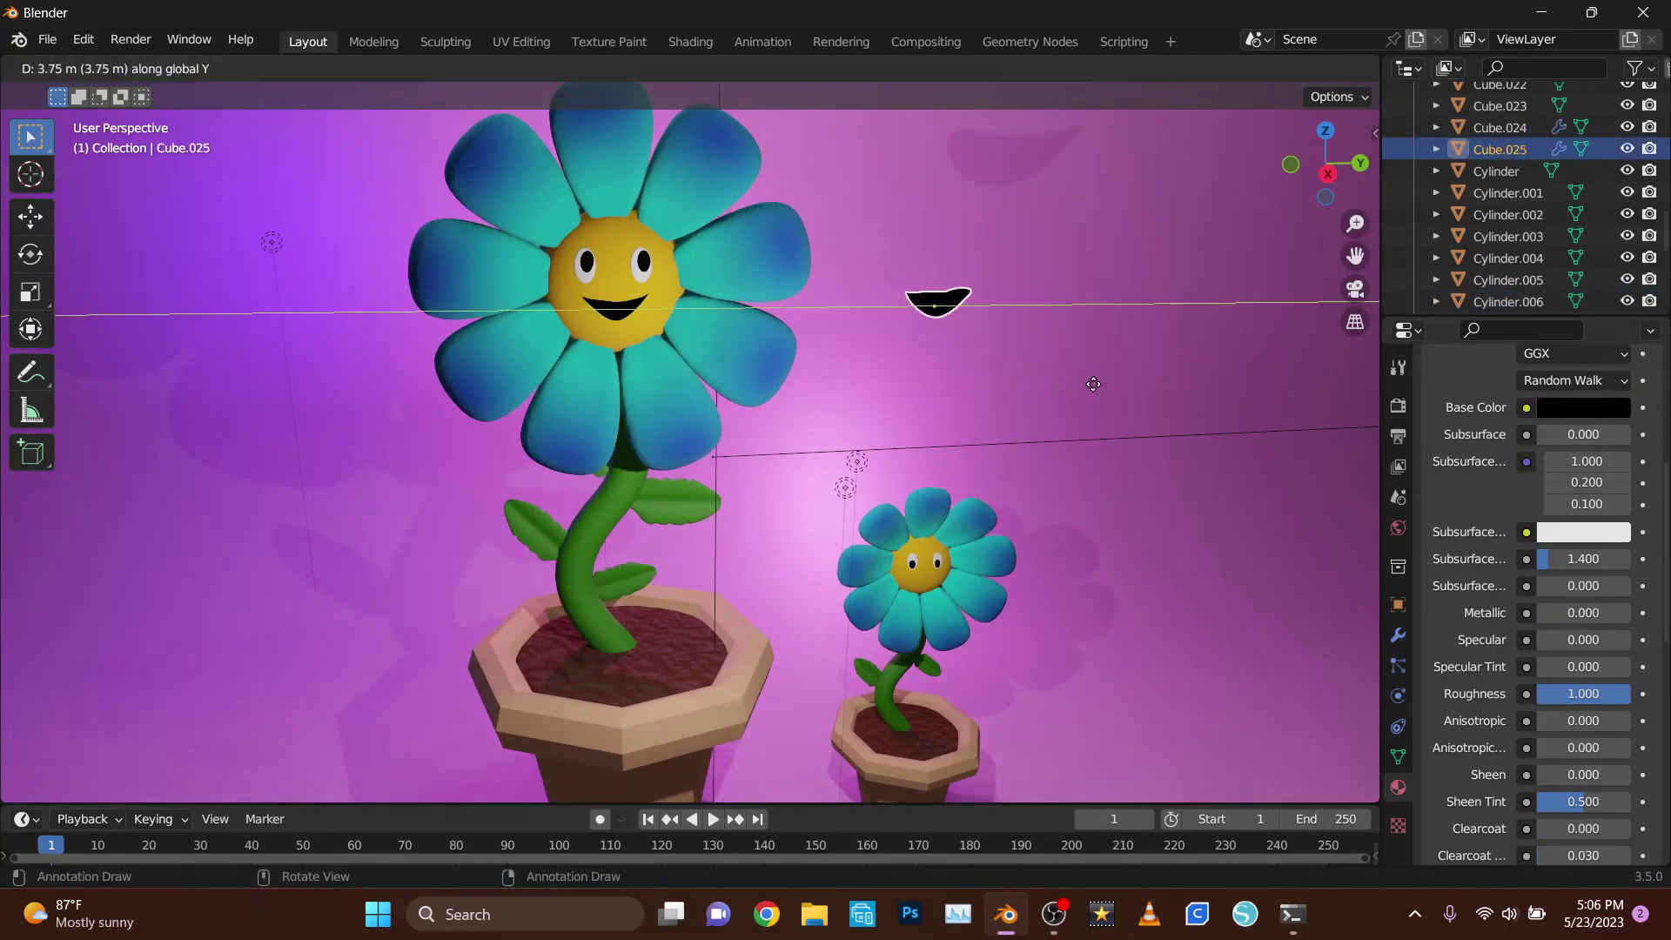
# - Duplicate the mouth onto the small flower's face and scale the copy along X
pyautogui.press('KP_Decimal')
pyautogui.press('r')
pyautogui.press('Escape')
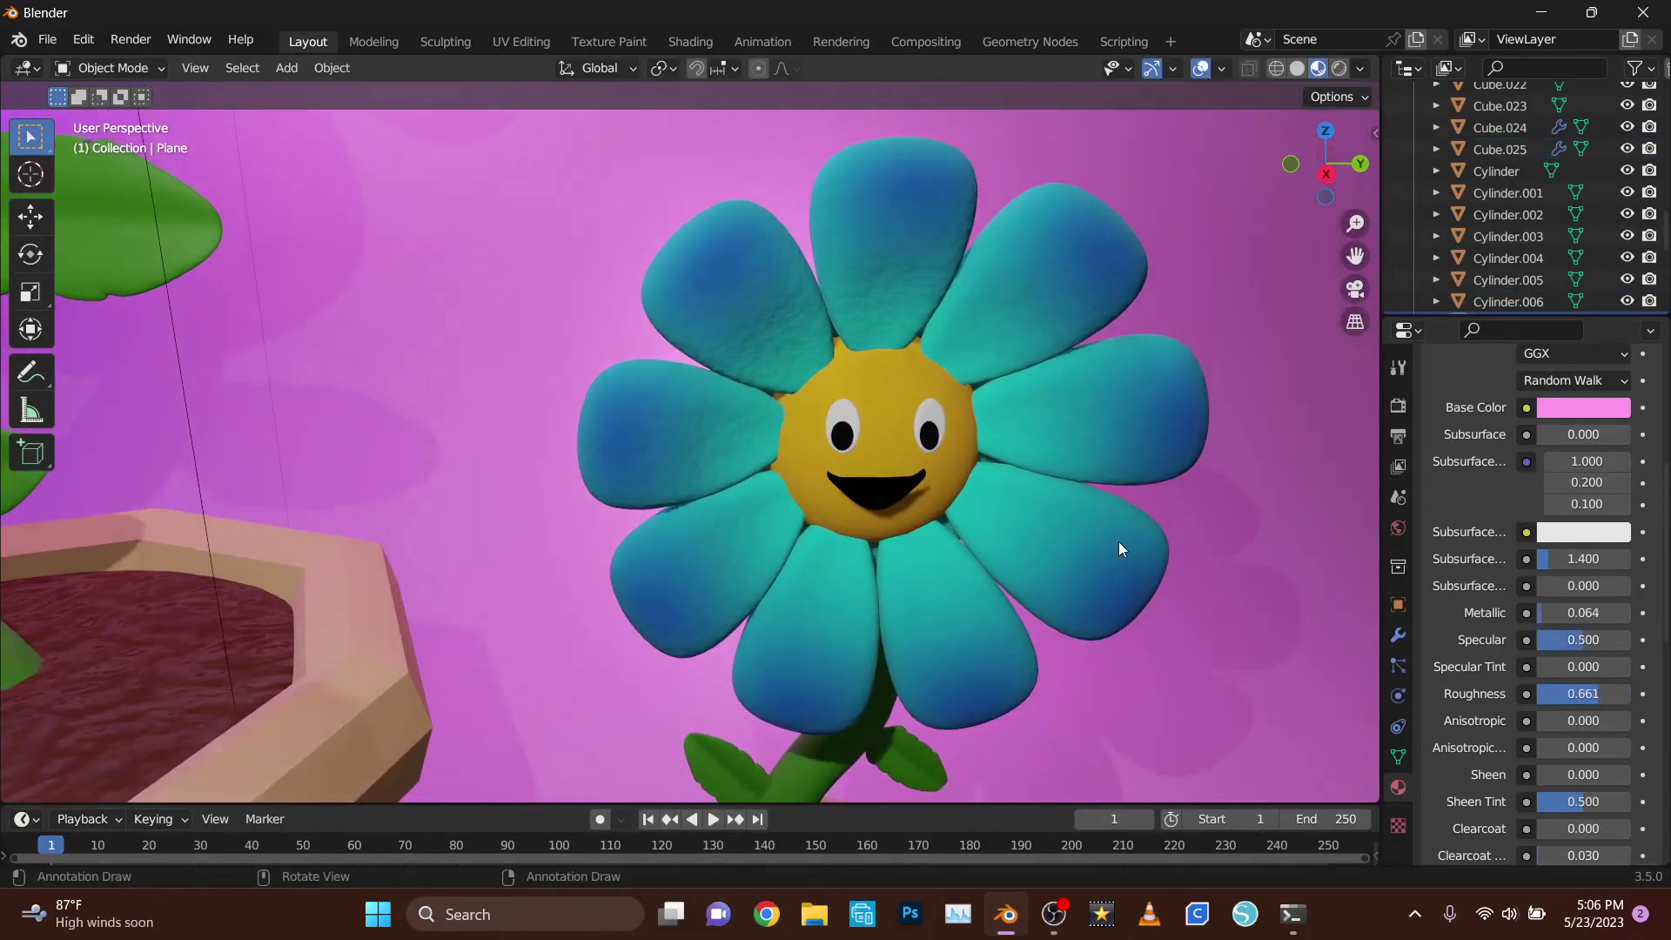
pyautogui.moveTo(1125, 580); pyautogui.dragTo(1086, 642, button='middle')
pyautogui.scroll(2, 1085, 641)
pyautogui.press('s')
pyautogui.press('x')
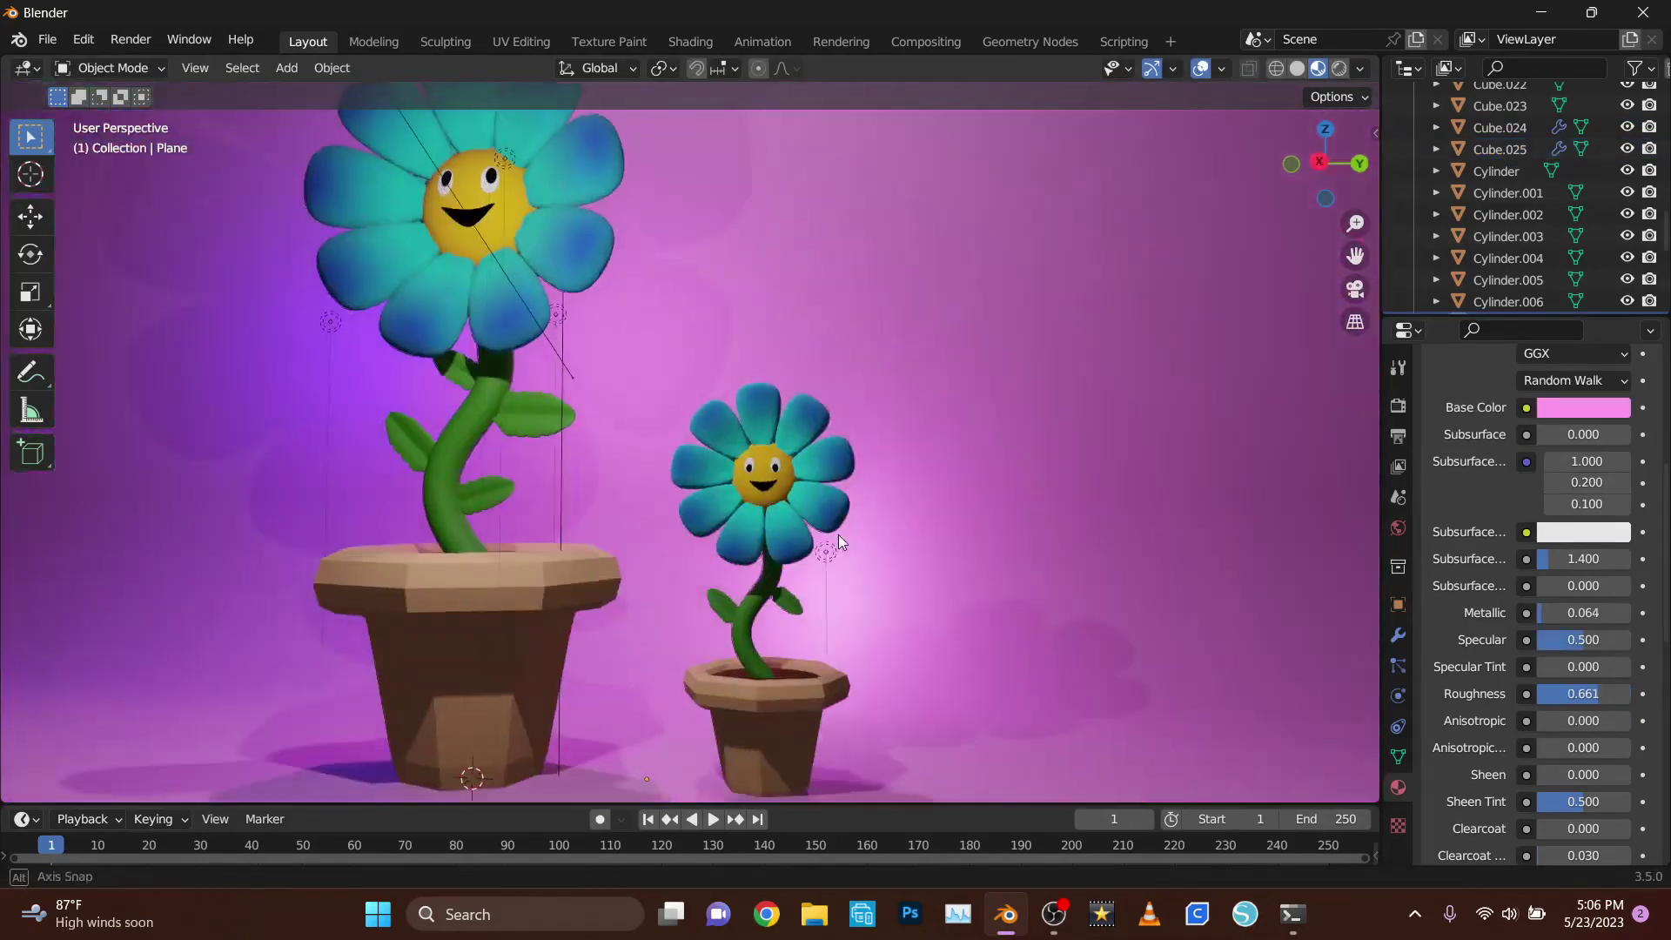
pyautogui.scroll(-5, 839, 534)
pyautogui.click(1355, 289)
pyautogui.scroll(-2, 759, 414)
pyautogui.scroll(3, 759, 422)
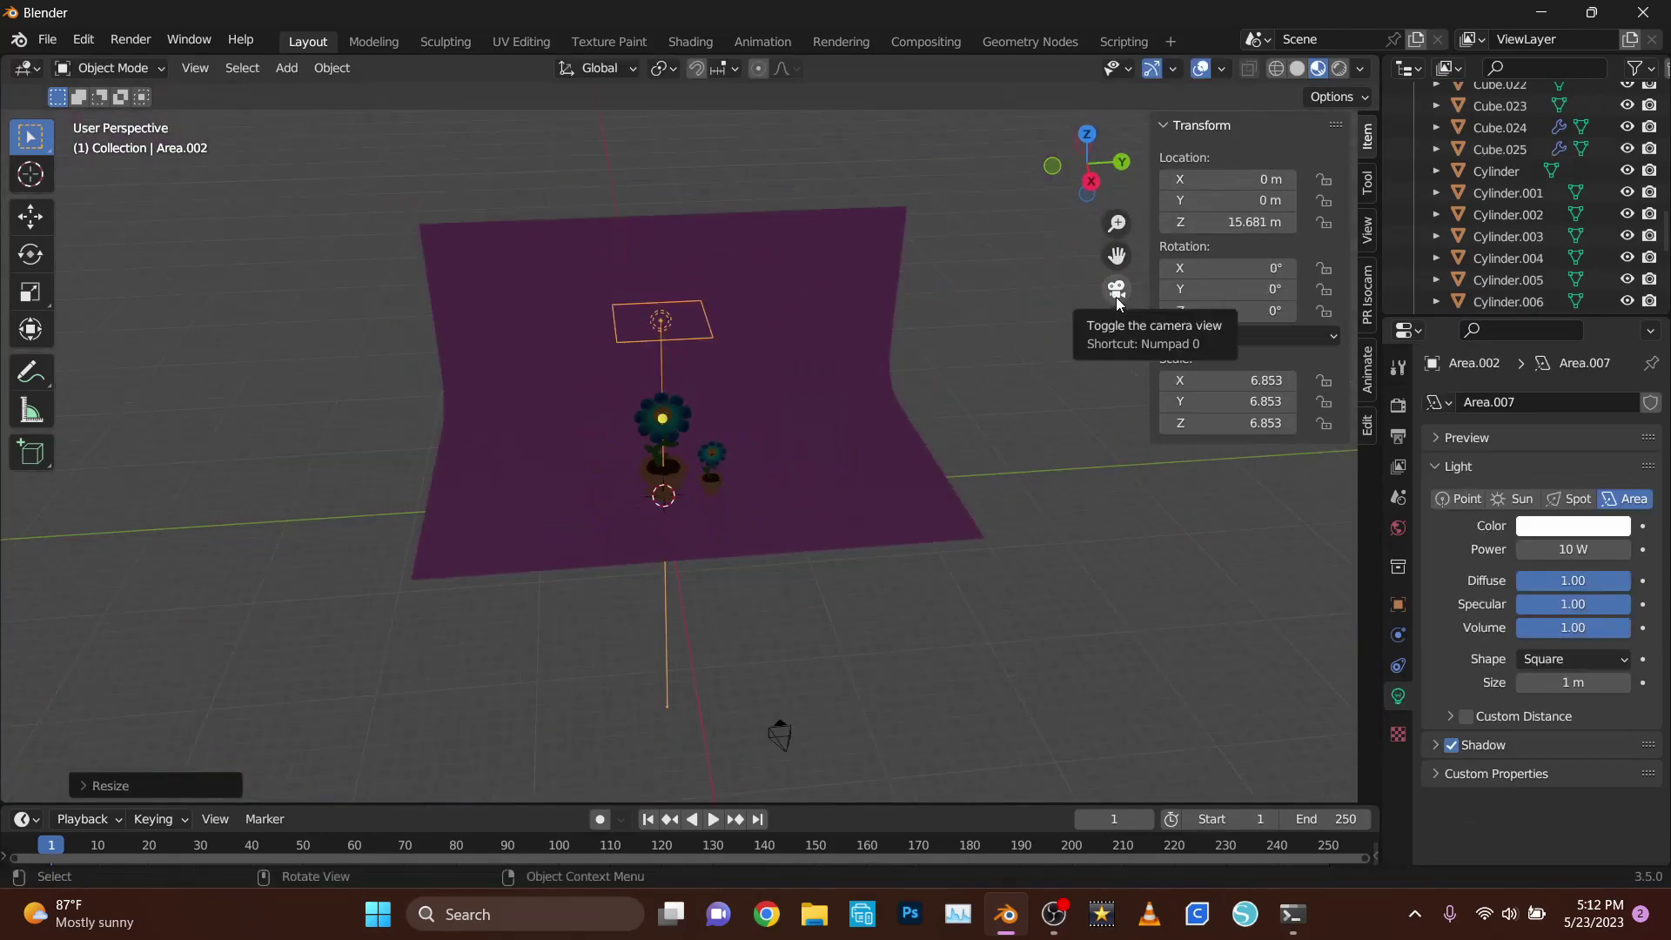
# - Add an area light and move it into place above the flowers
pyautogui.click(1115, 291)
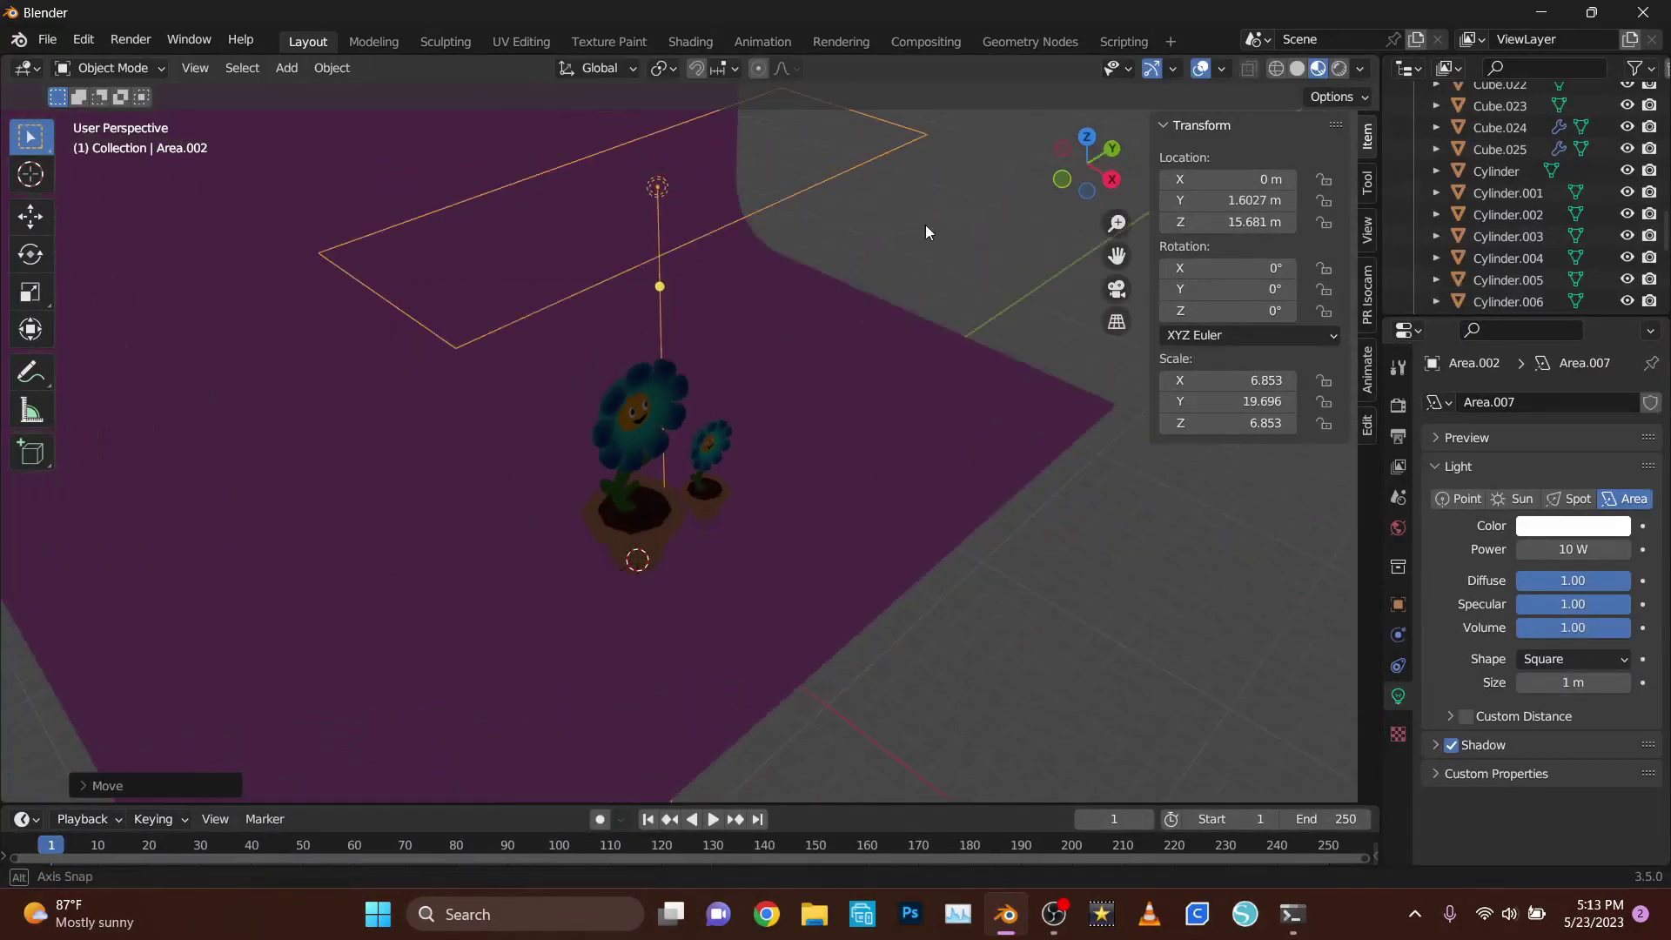
pyautogui.moveTo(867, 525); pyautogui.dragTo(1530, 638, button='middle')
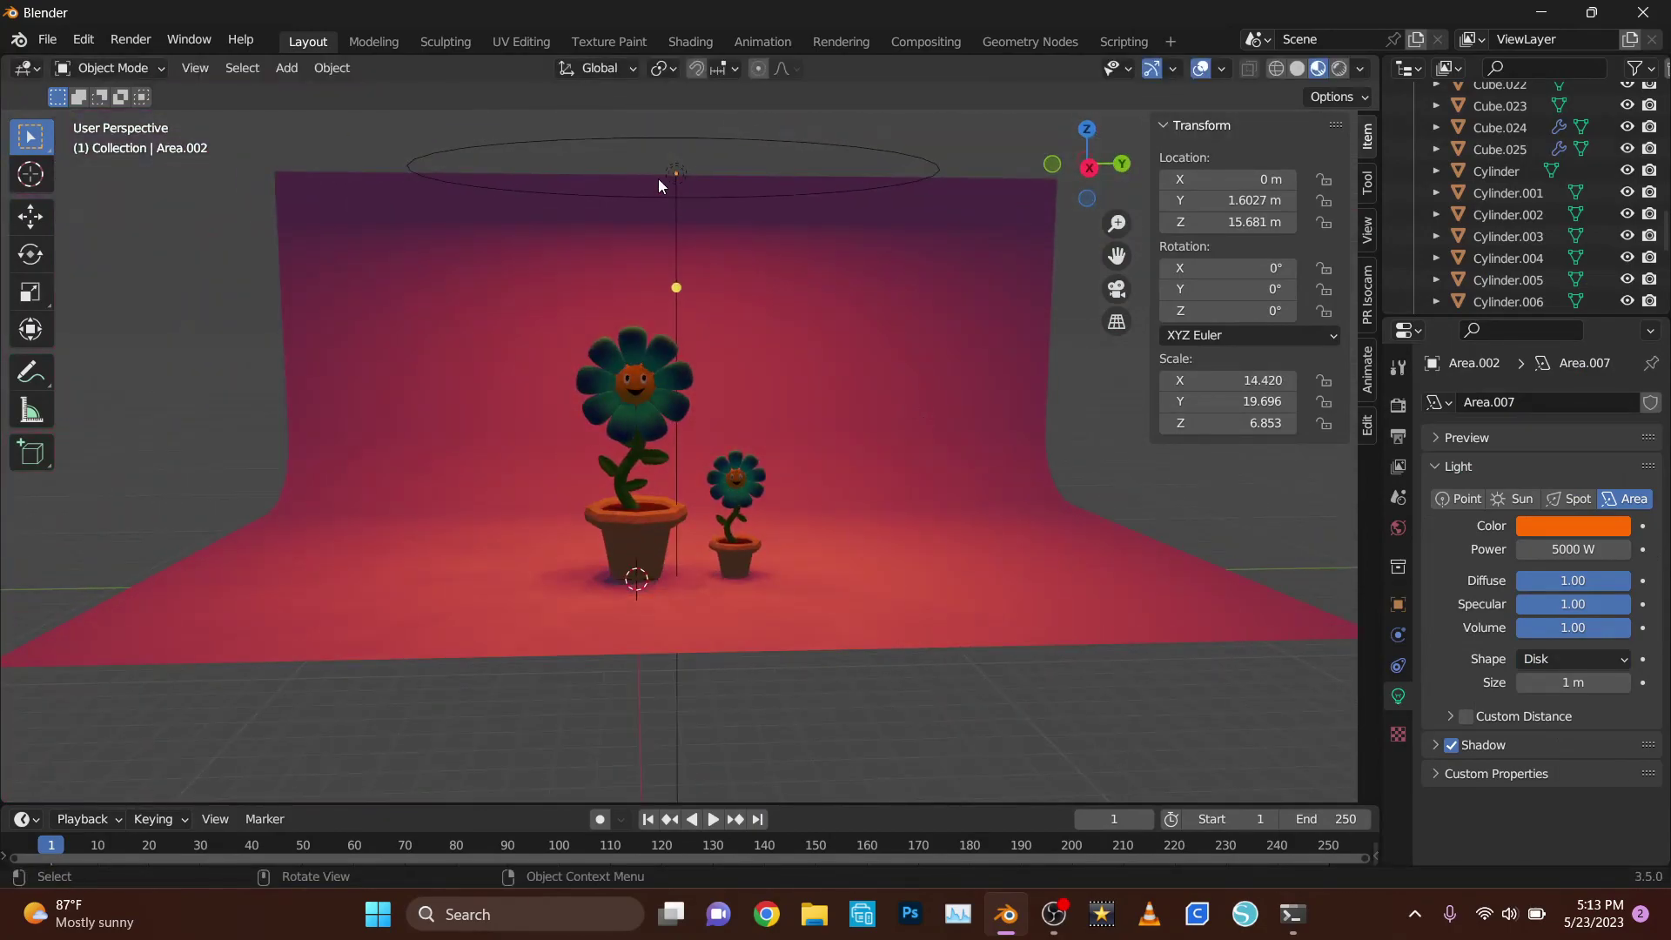
pyautogui.press('Escape')
pyautogui.hotkey('shift', 'a')
pyautogui.click(917, 712)
pyautogui.press('g')
pyautogui.press('x')
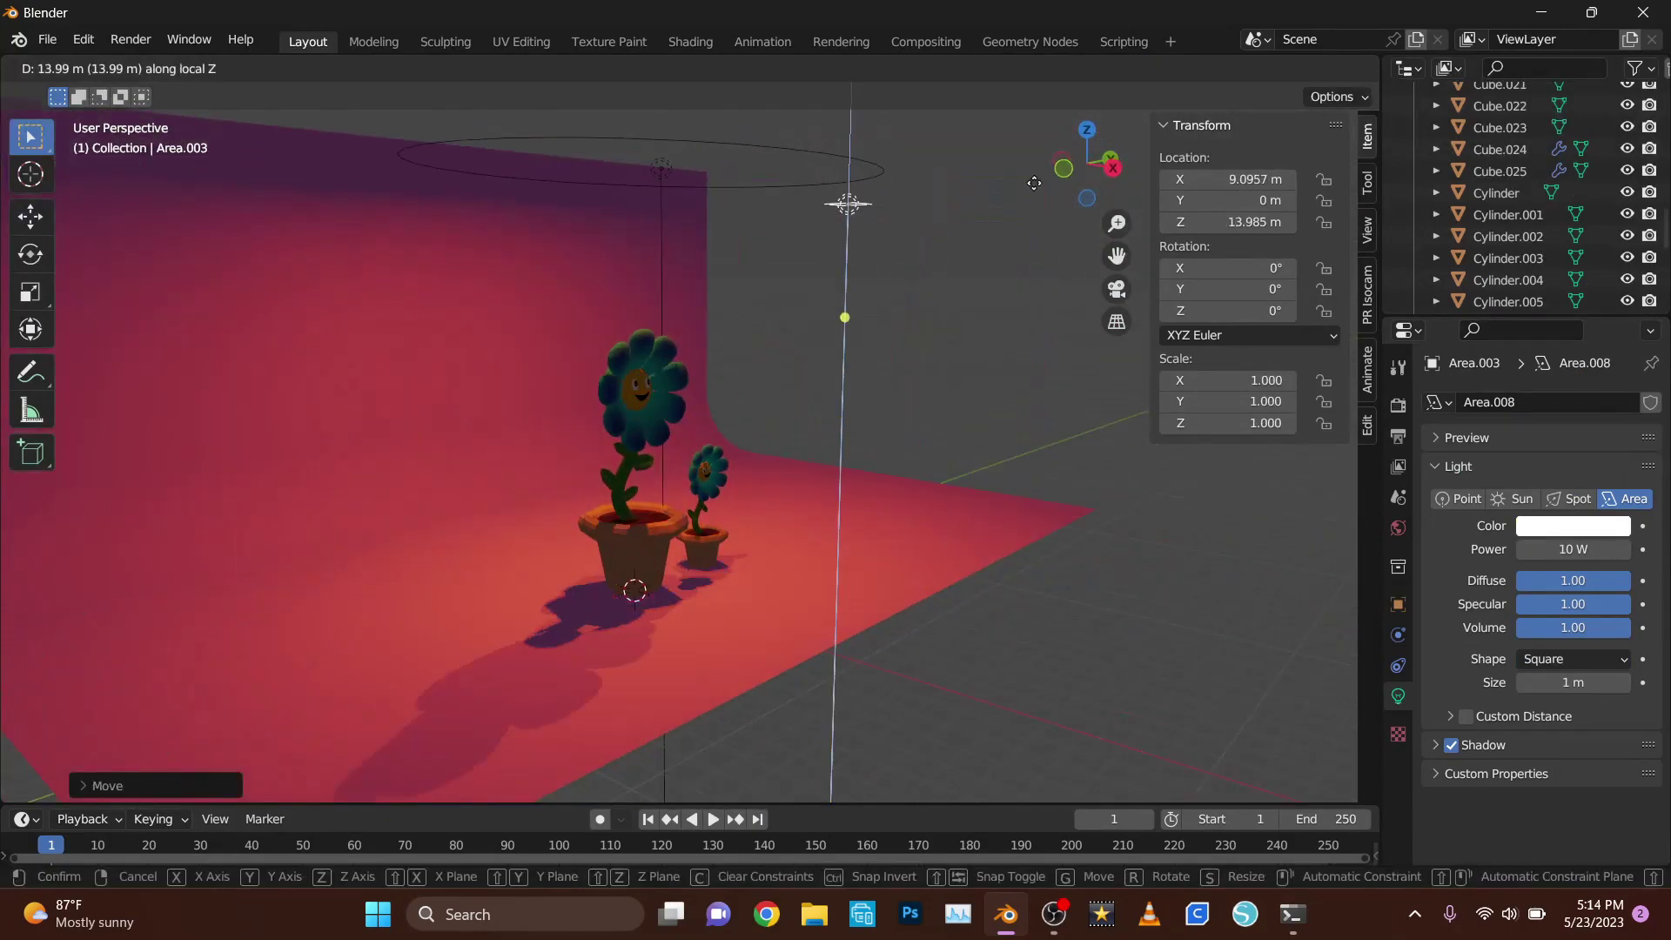
# - Give the new area light 1000 W power and a pale pink colour
pyautogui.click(1573, 526)
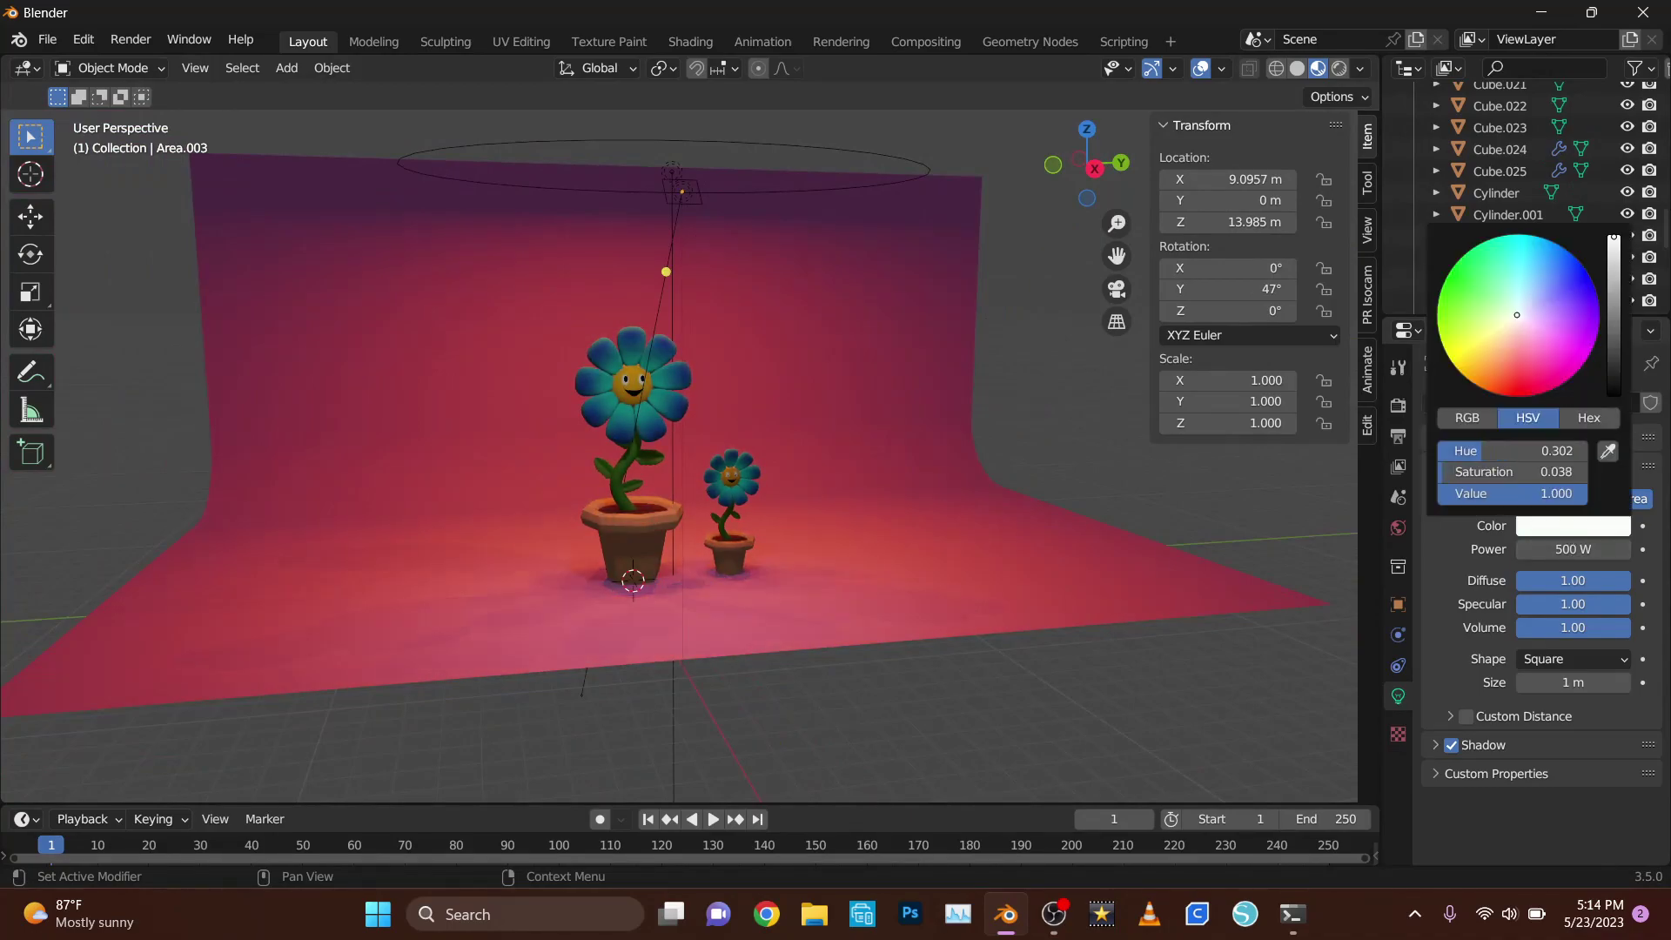
pyautogui.click(1563, 549)
pyautogui.write('1000')
pyautogui.press('Return')
pyautogui.click(1530, 313)
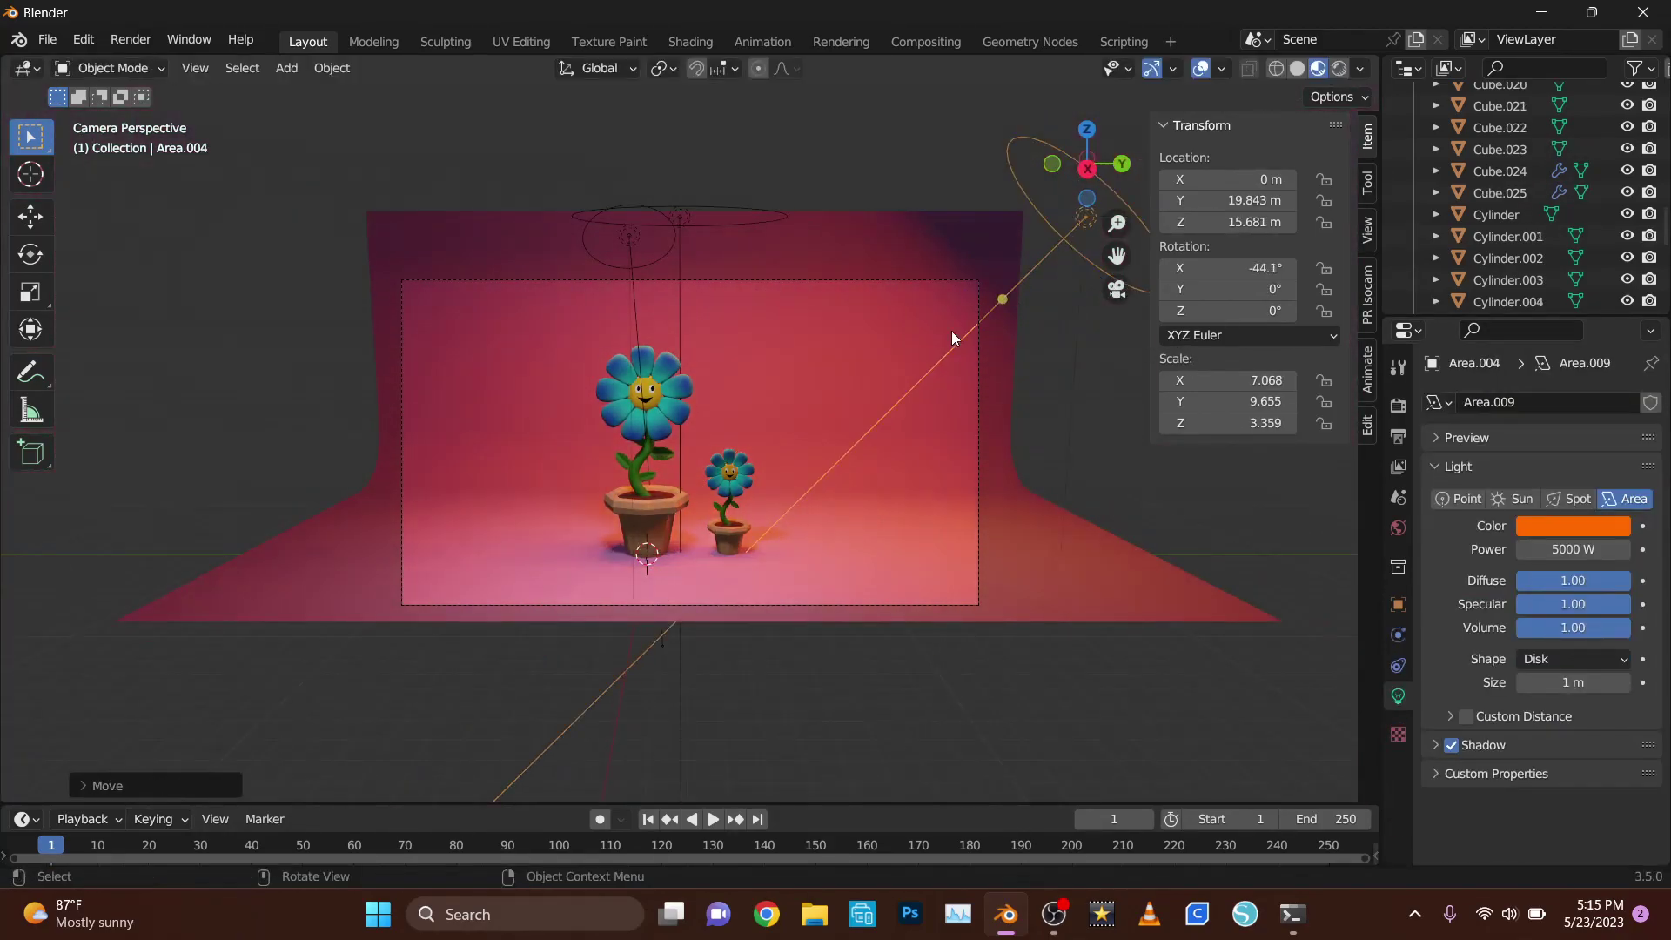
# - Duplicate the orange area light and tilt the copy around the X axis
pyautogui.hotkey('shift', 'd')
pyautogui.press('r')
pyautogui.press('x')
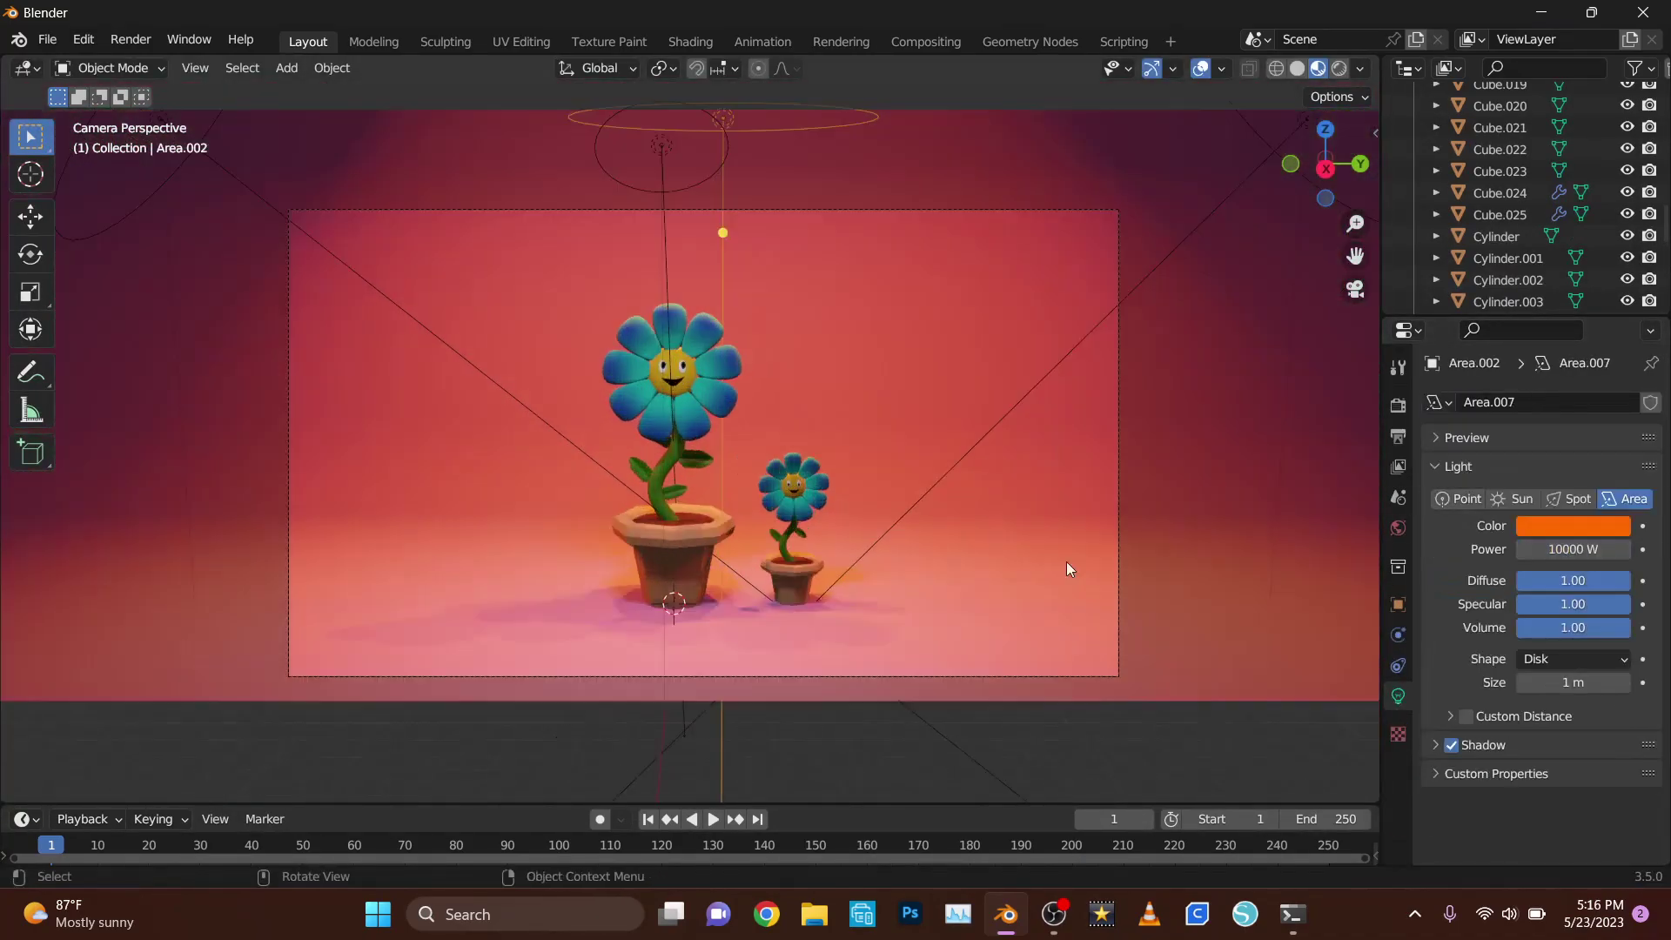
pyautogui.hotkey('shift', 'a')
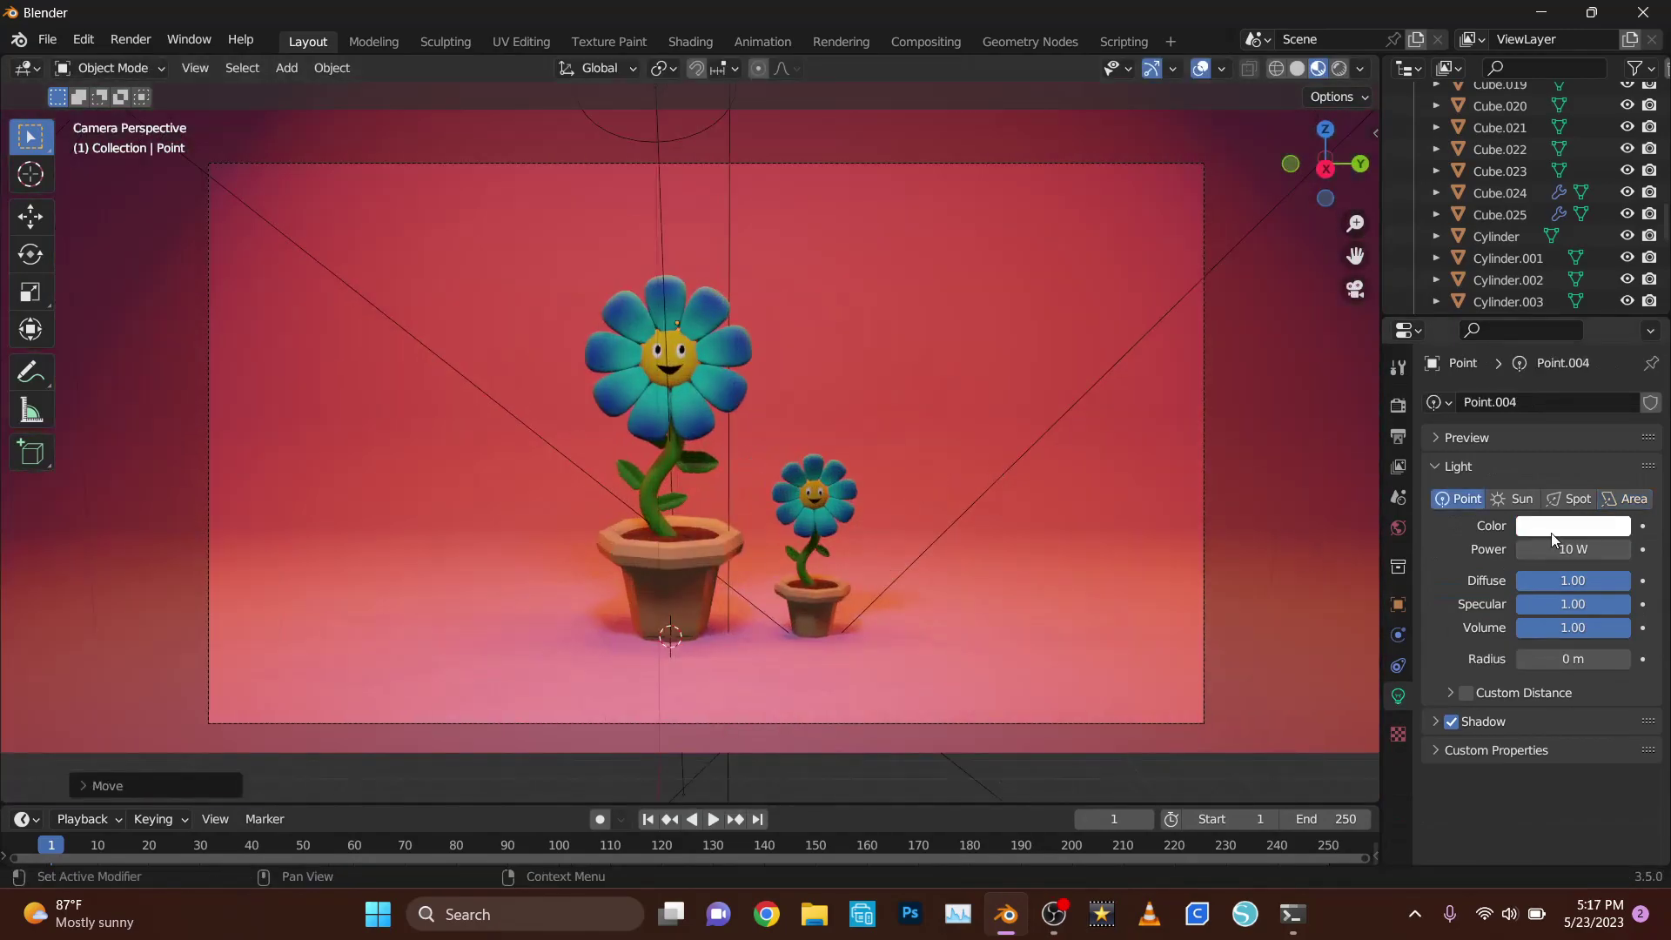
pyautogui.scroll(-5, 1130, 557)
pyautogui.click(1130, 557)
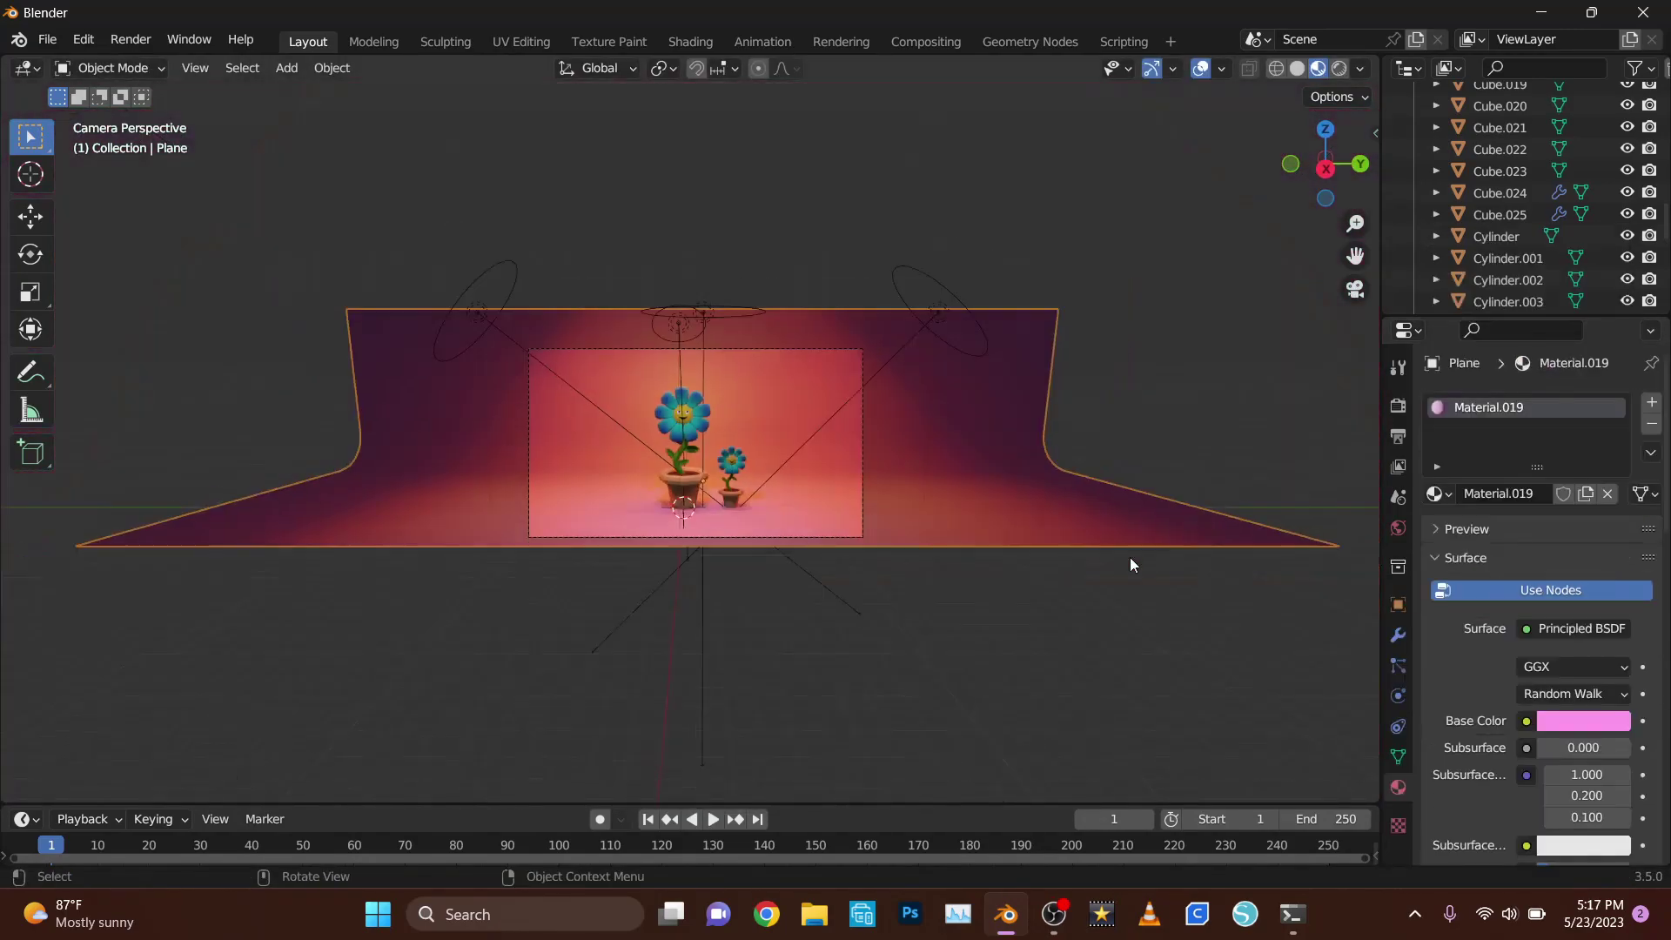
pyautogui.scroll(2, 1034, 435)
pyautogui.scroll(1, 947, 426)
# - Hide the extra point lights and toggle area light visibility in the Outliner to compare lighting
pyautogui.click(966, 347)
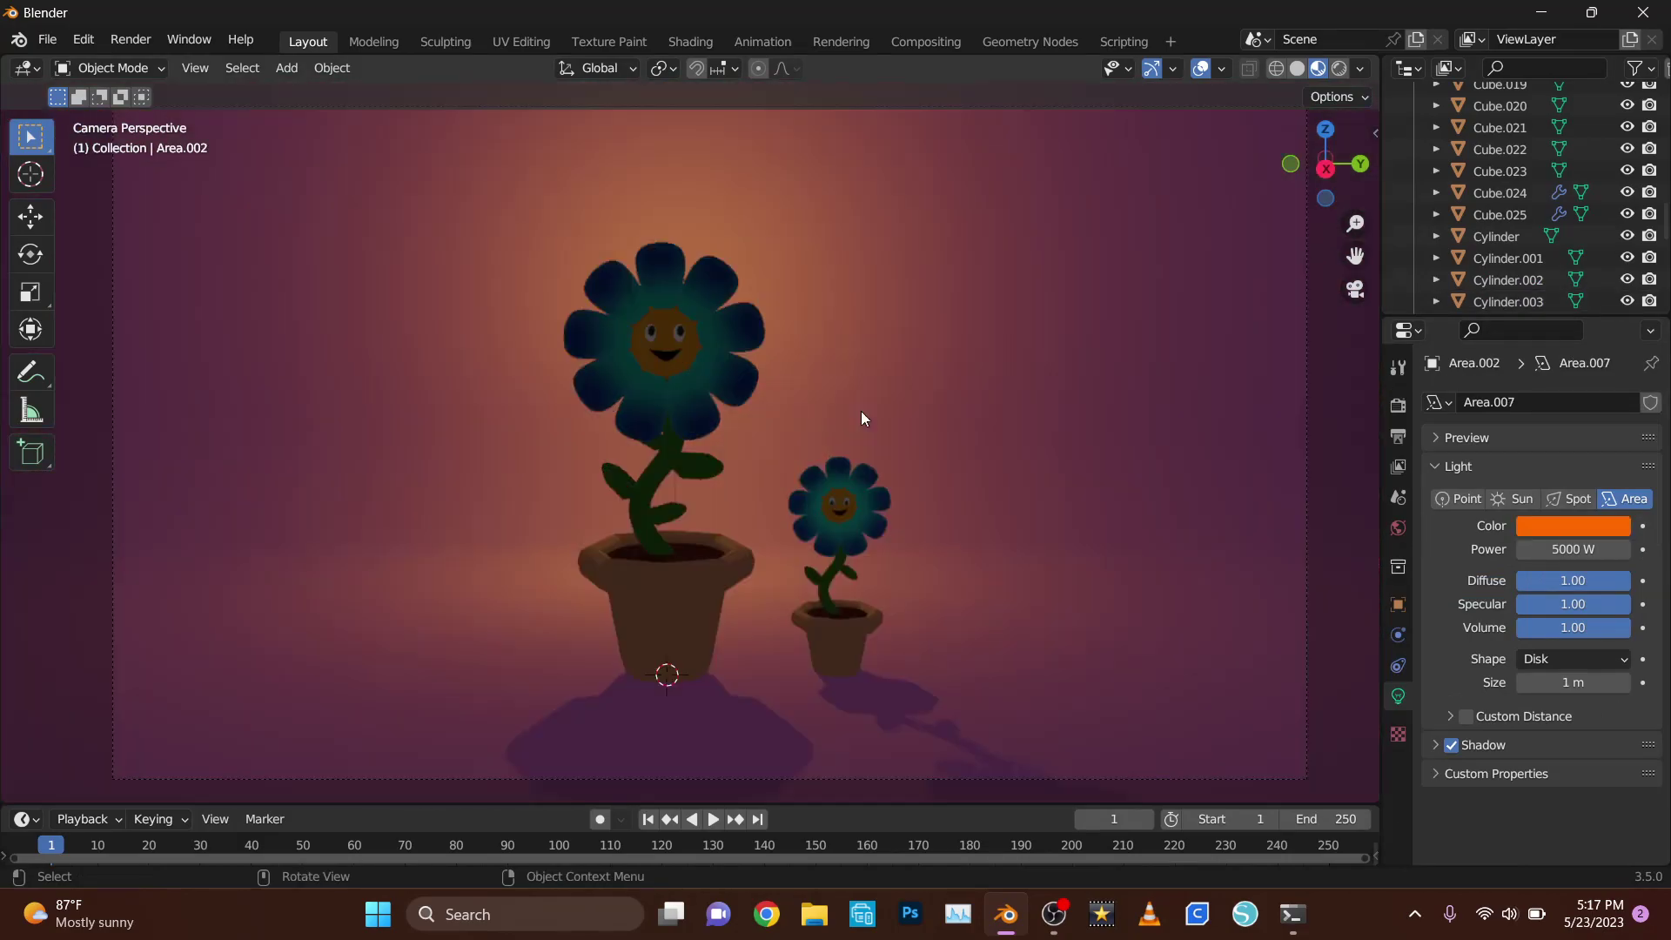
pyautogui.scroll(-8, 1532, 201)
pyautogui.click(1627, 205)
pyautogui.scroll(4, 1082, 362)
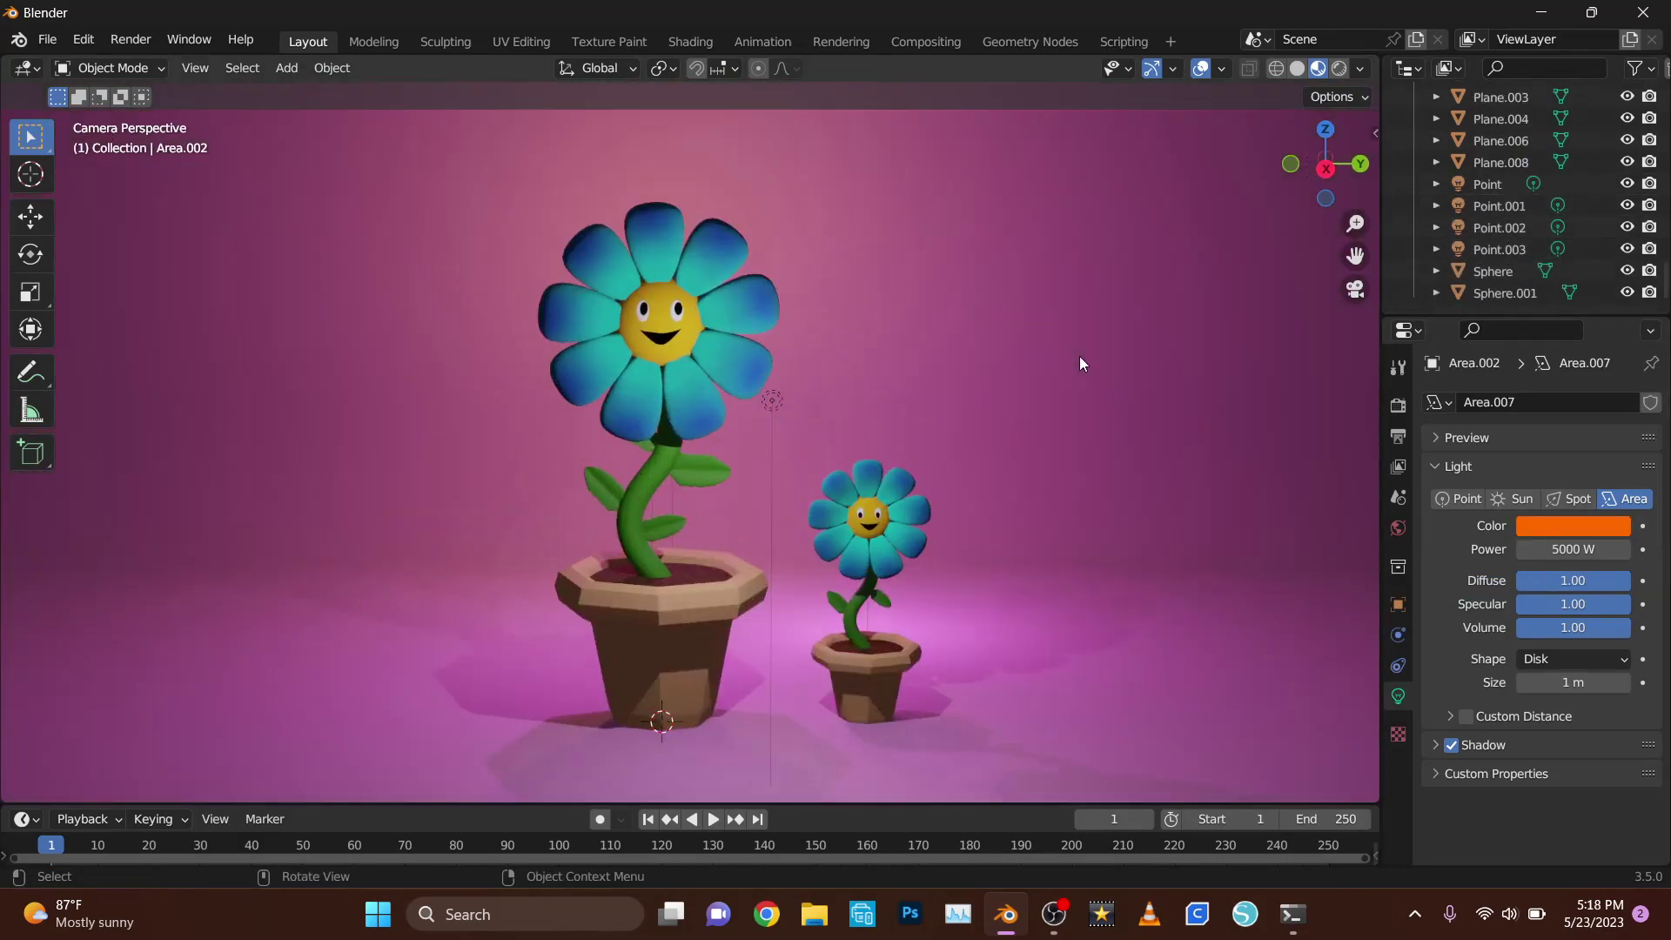
pyautogui.scroll(-2, 1082, 362)
pyautogui.scroll(8, 1532, 200)
pyautogui.click(1627, 139)
pyautogui.moveTo(1627, 203); pyautogui.dragTo(1627, 246)
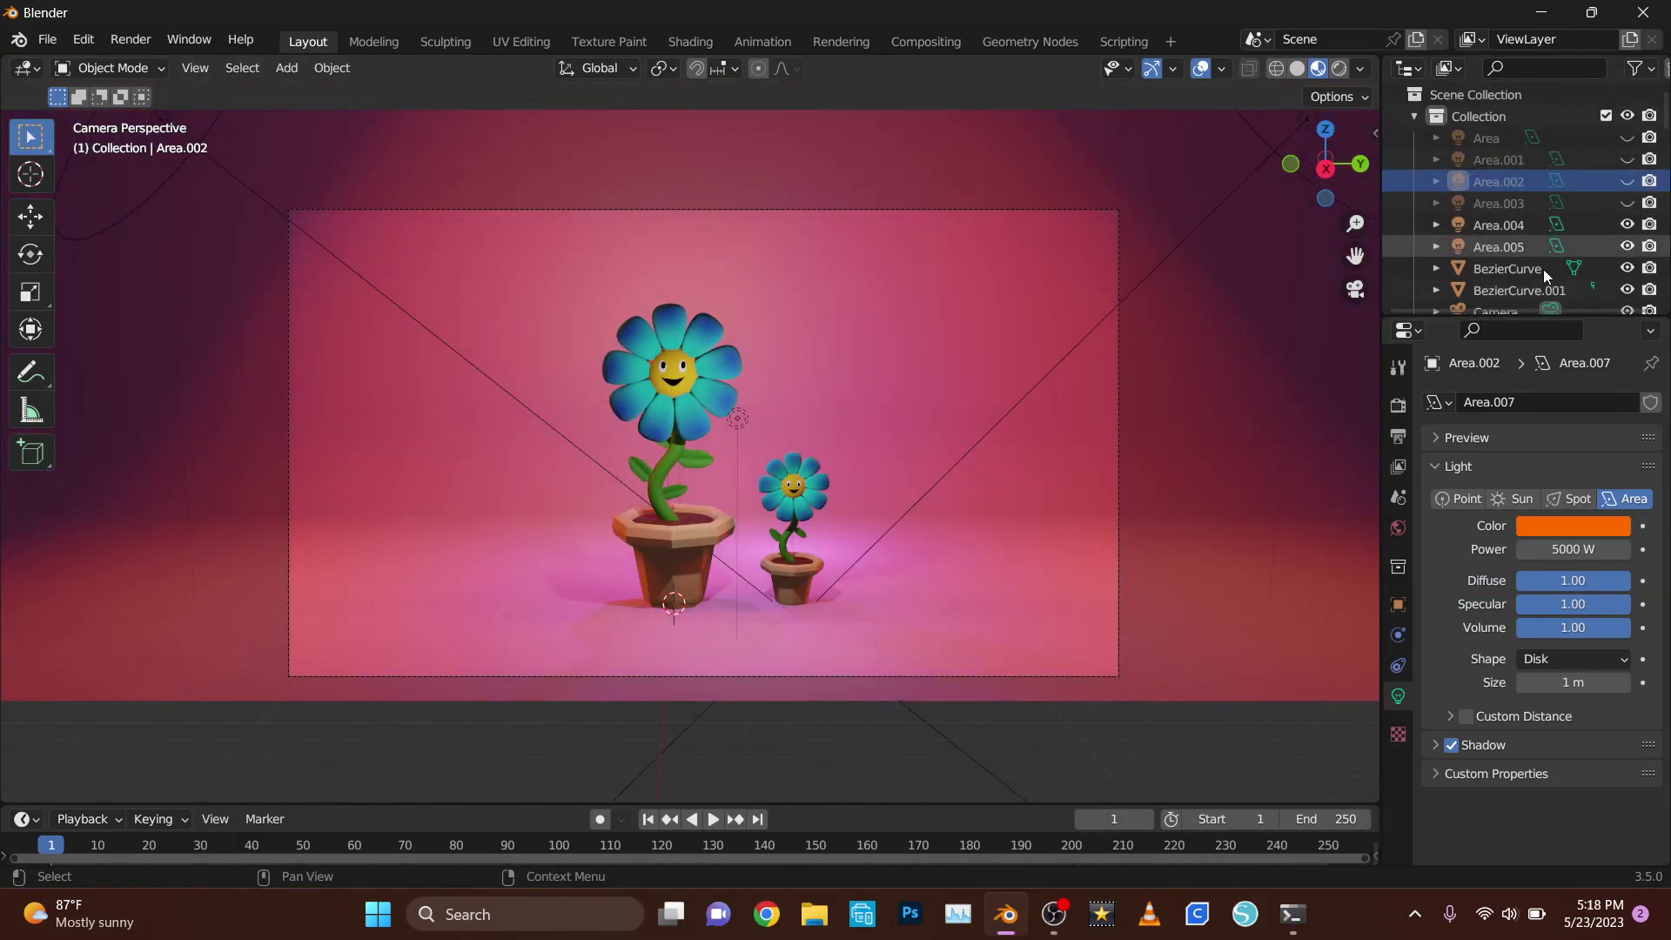
pyautogui.click(843, 413)
pyautogui.scroll(1, 842, 413)
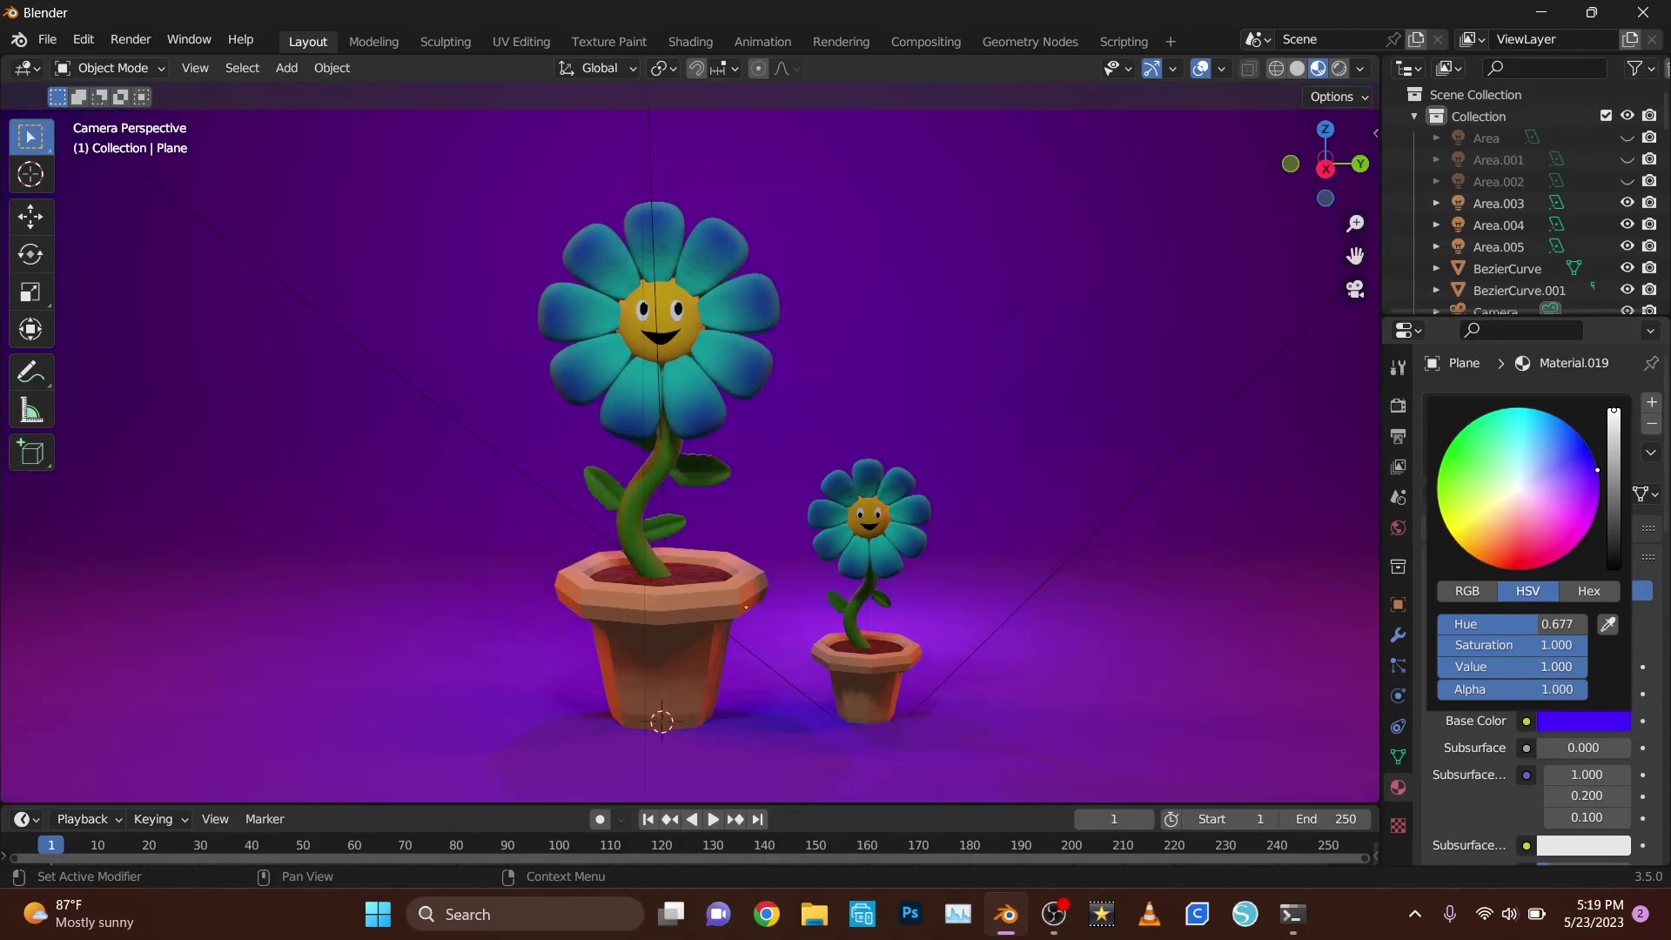
# - Shift the backdrop's base colour from purple toward yellow
pyautogui.moveTo(1597, 470); pyautogui.dragTo(1525, 497)
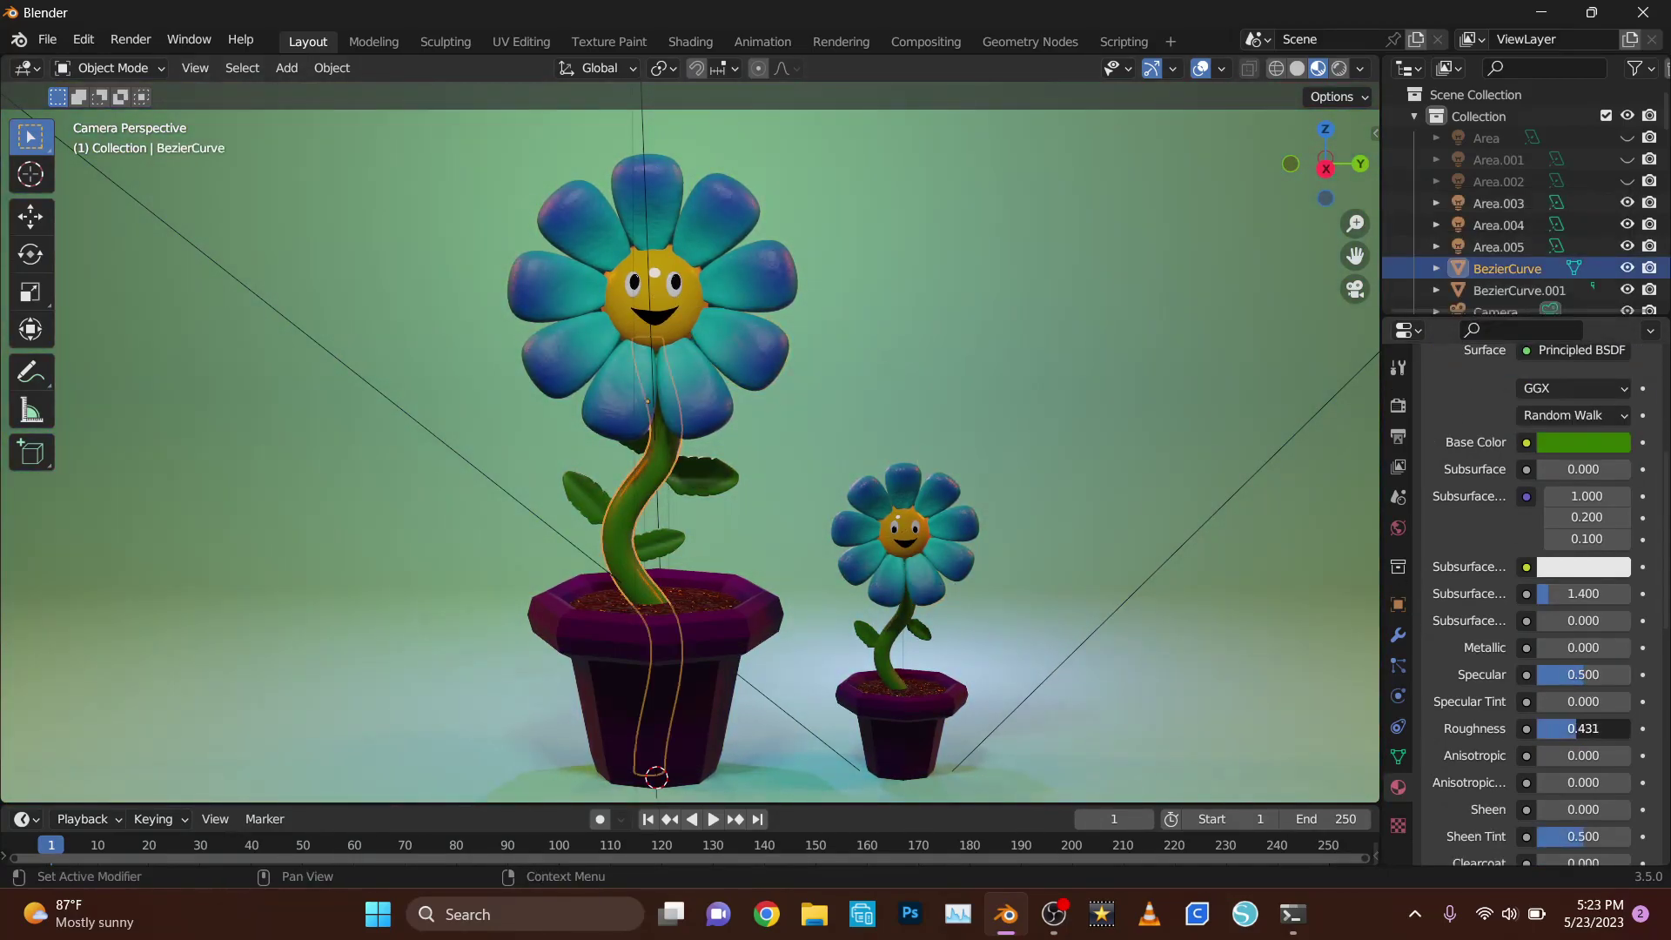
pyautogui.click(1584, 442)
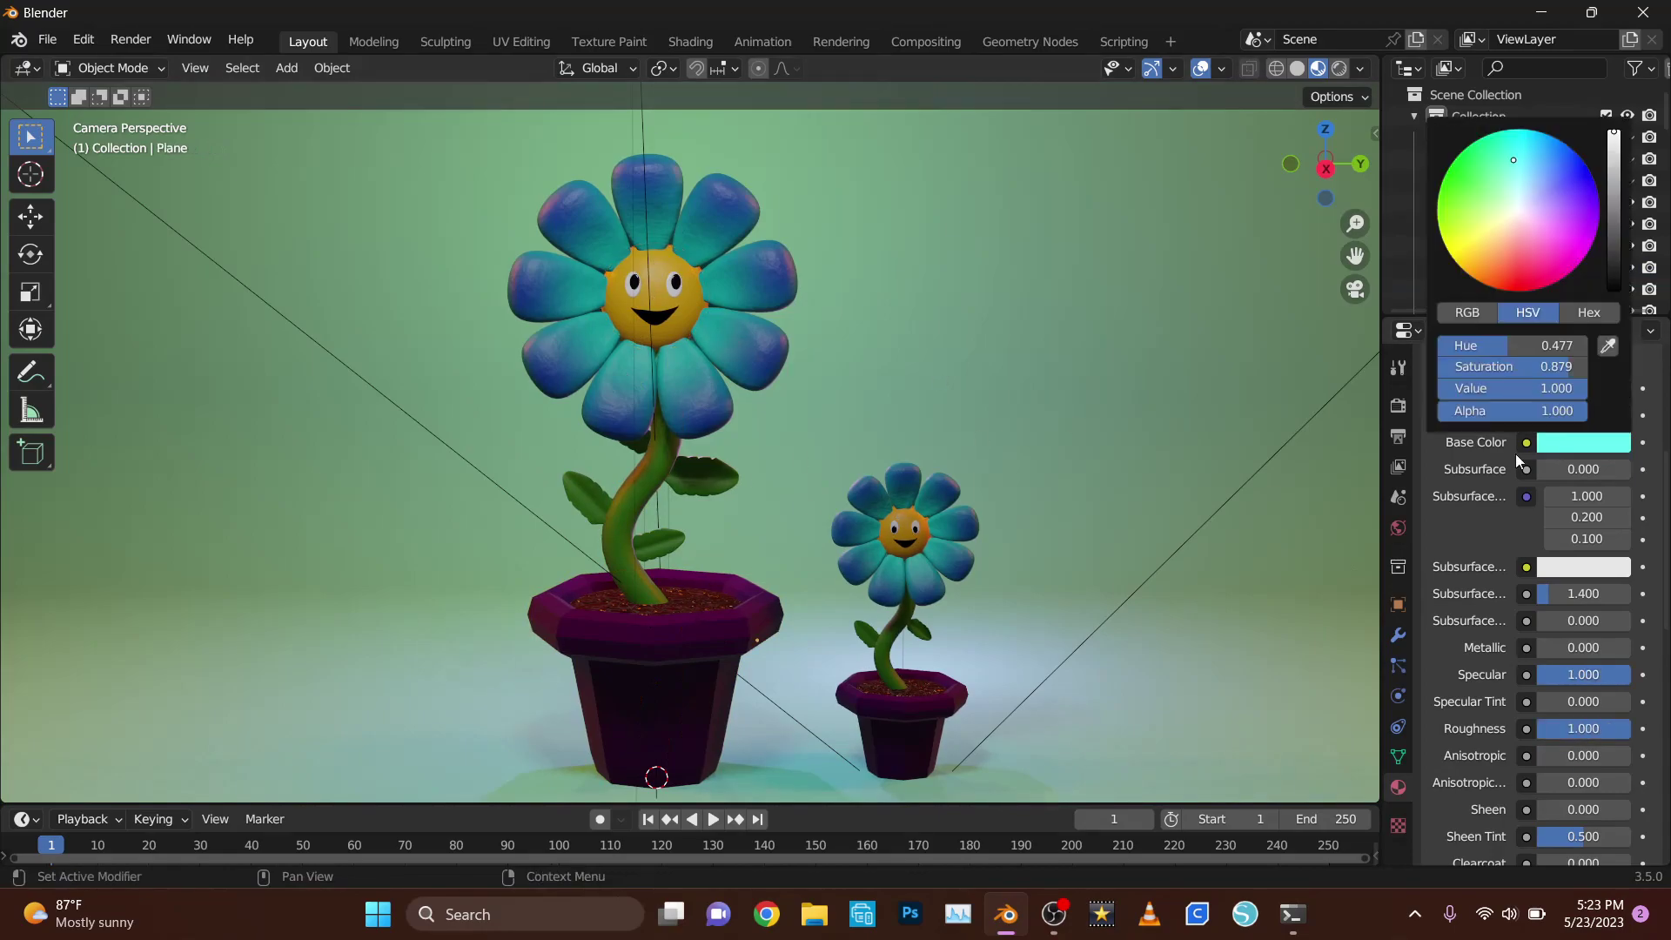
pyautogui.click(1462, 151)
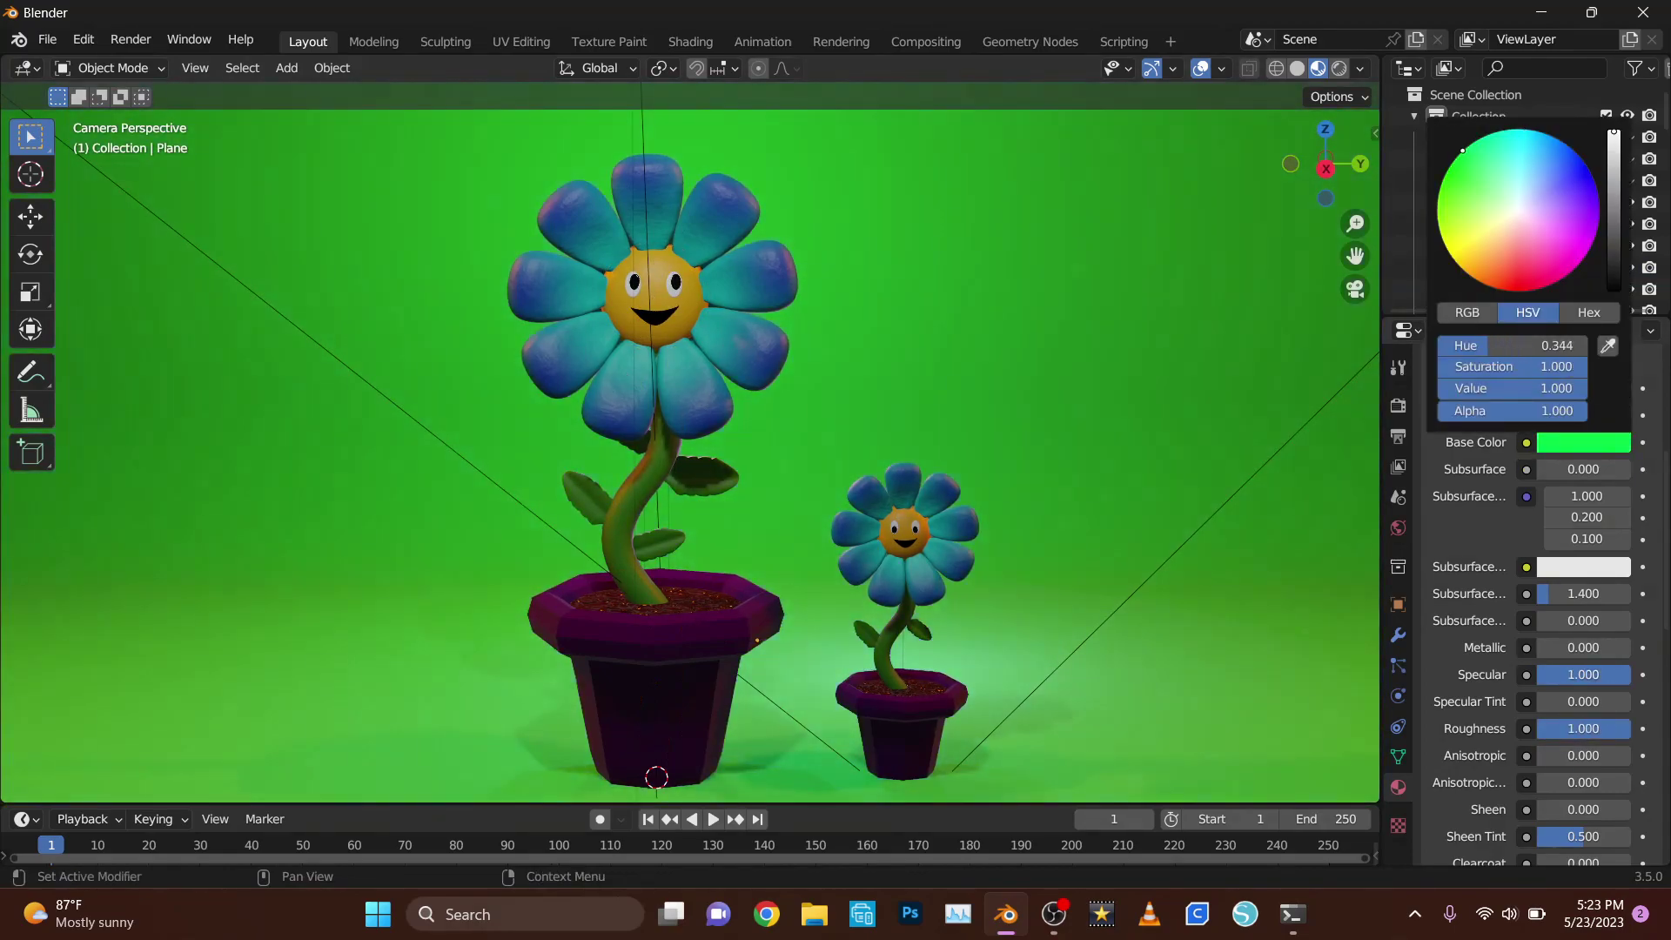
pyautogui.moveTo(1462, 151); pyautogui.dragTo(1446, 230)
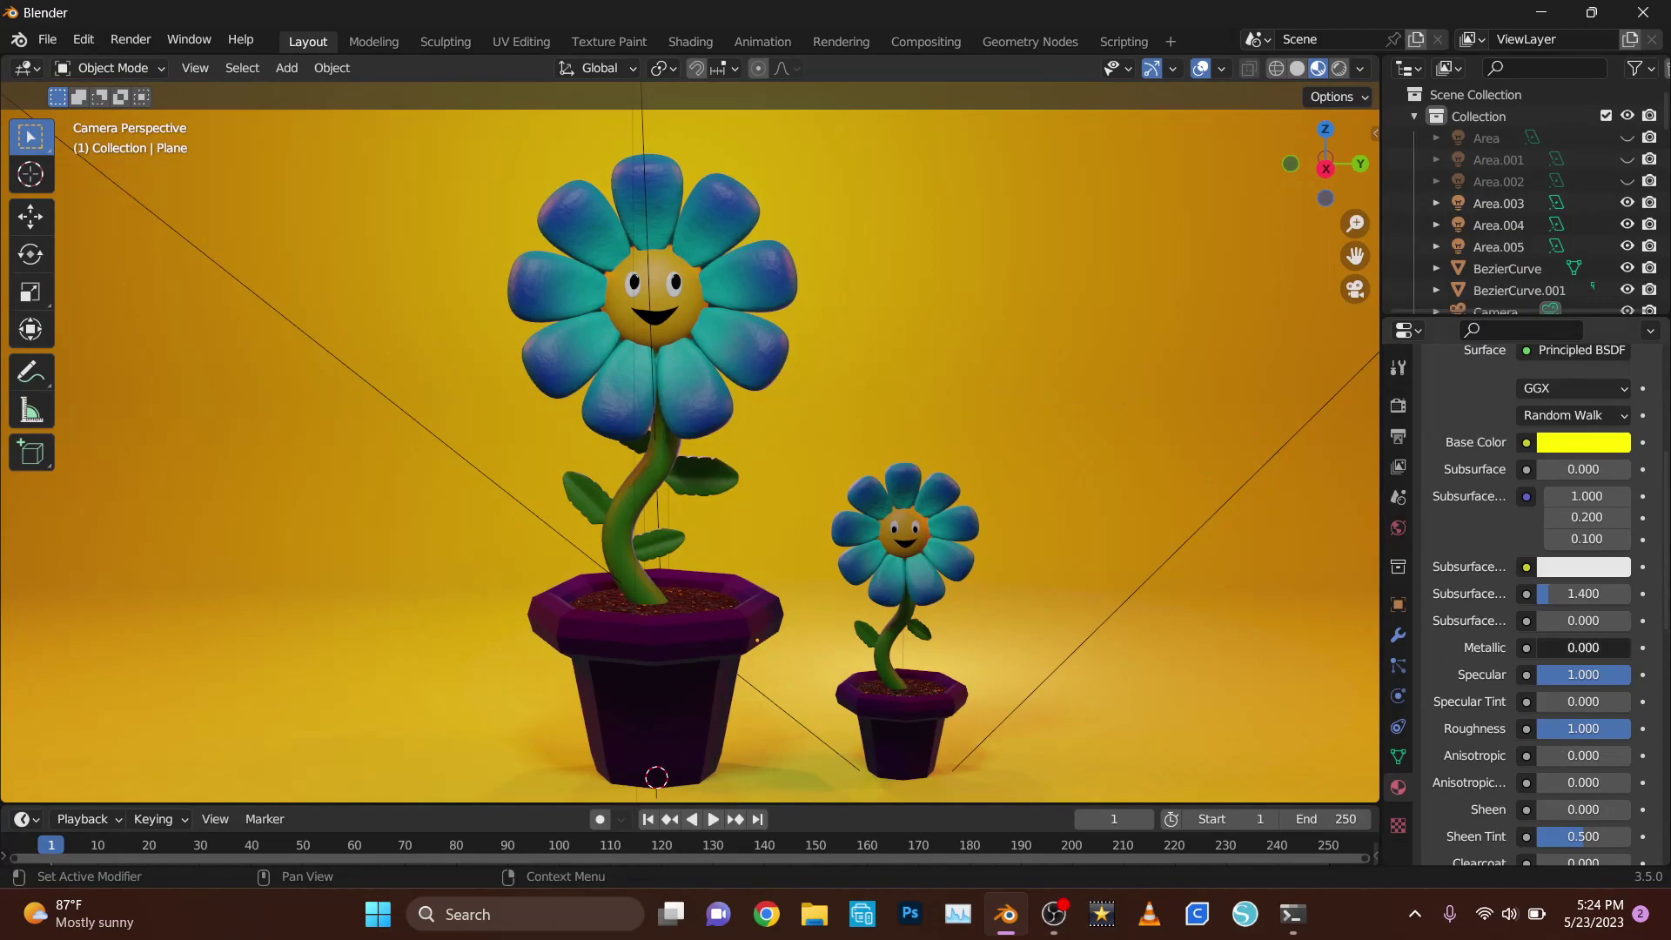
# - Experiment with the backdrop's Metallic and Roughness, ending at Metallic 1.0
pyautogui.moveTo(1566, 647); pyautogui.dragTo(1619, 647)
pyautogui.moveTo(1584, 728)
pyautogui.mouseDown()
pyautogui.moveTo(1515, 728)
pyautogui.moveTo(1562, 729)
pyautogui.moveTo(1541, 728)
pyautogui.mouseUp()
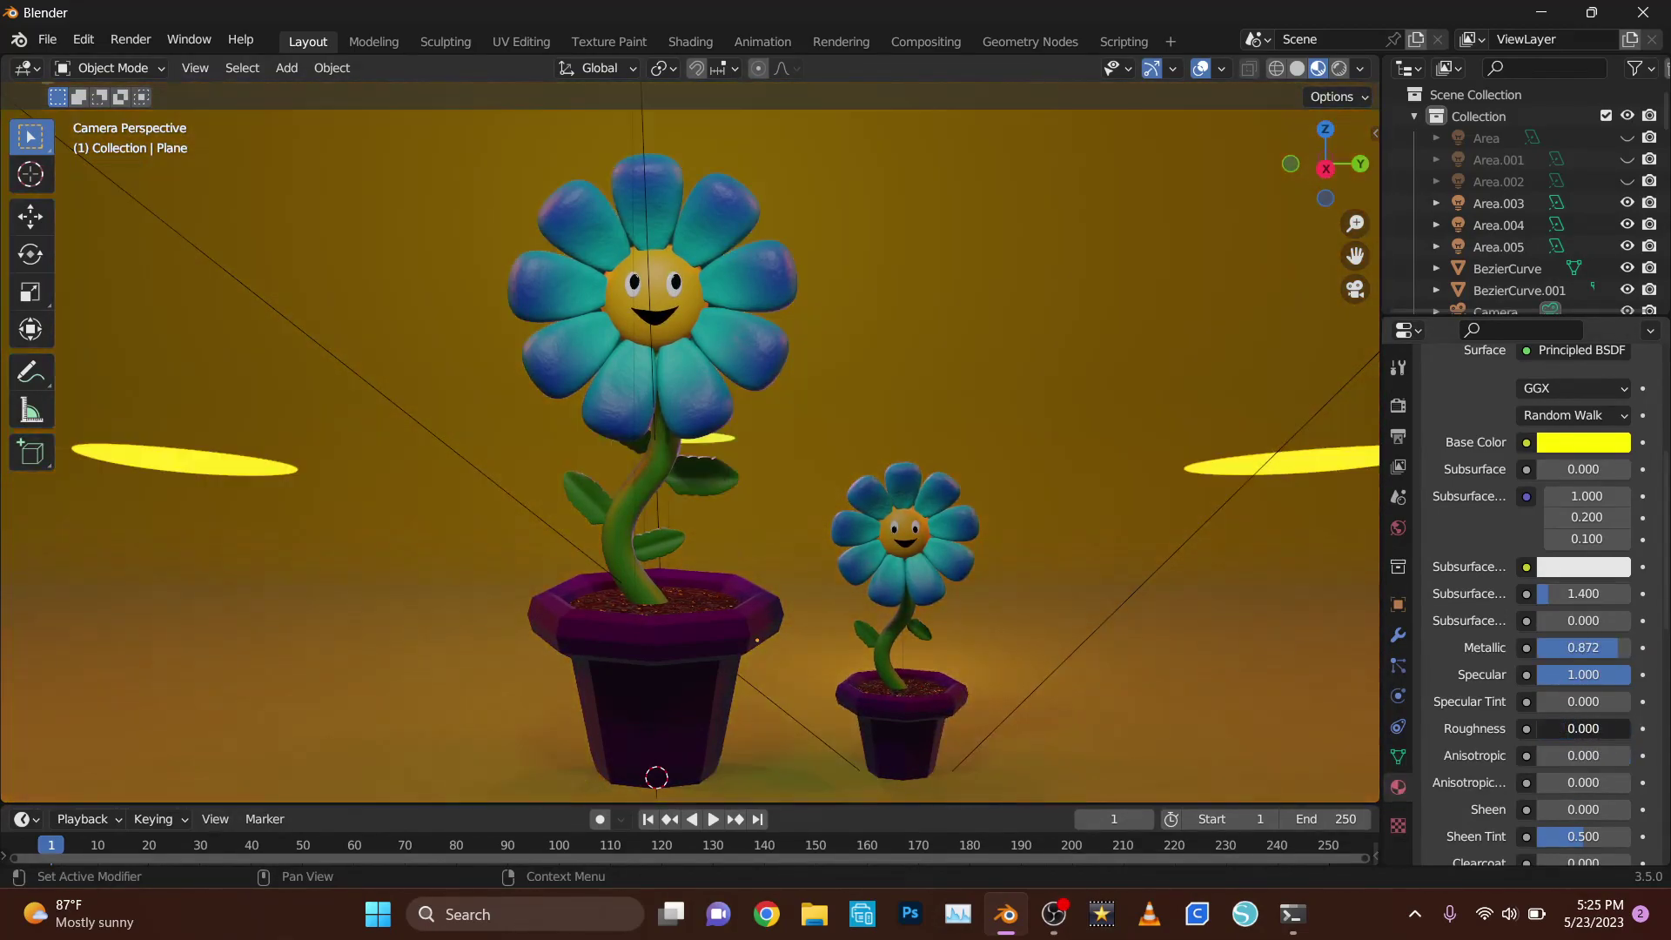
pyautogui.moveTo(1584, 647); pyautogui.dragTo(1532, 647)
pyautogui.moveTo(1555, 728); pyautogui.dragTo(1579, 729)
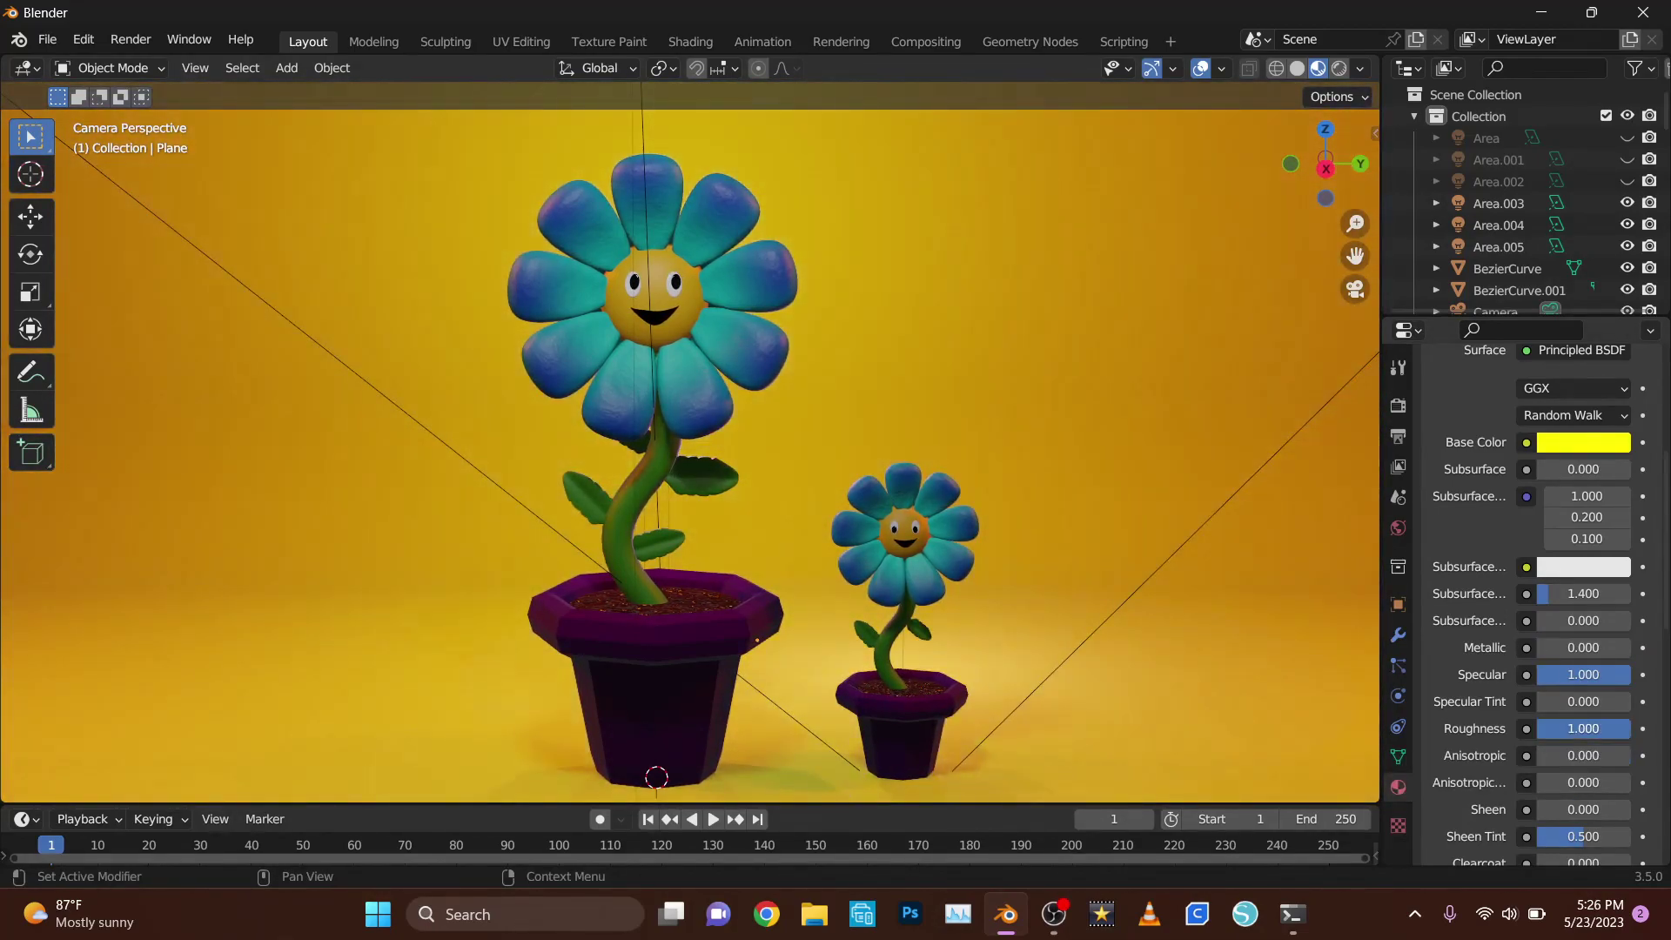
pyautogui.moveTo(1558, 647); pyautogui.dragTo(1619, 647)
# - Settle on an orange backdrop colour with Roughness raised back to 1.0
pyautogui.click(1571, 446)
pyautogui.moveTo(1549, 261)
pyautogui.mouseDown()
pyautogui.moveTo(1473, 278)
pyautogui.moveTo(1441, 228)
pyautogui.mouseUp()
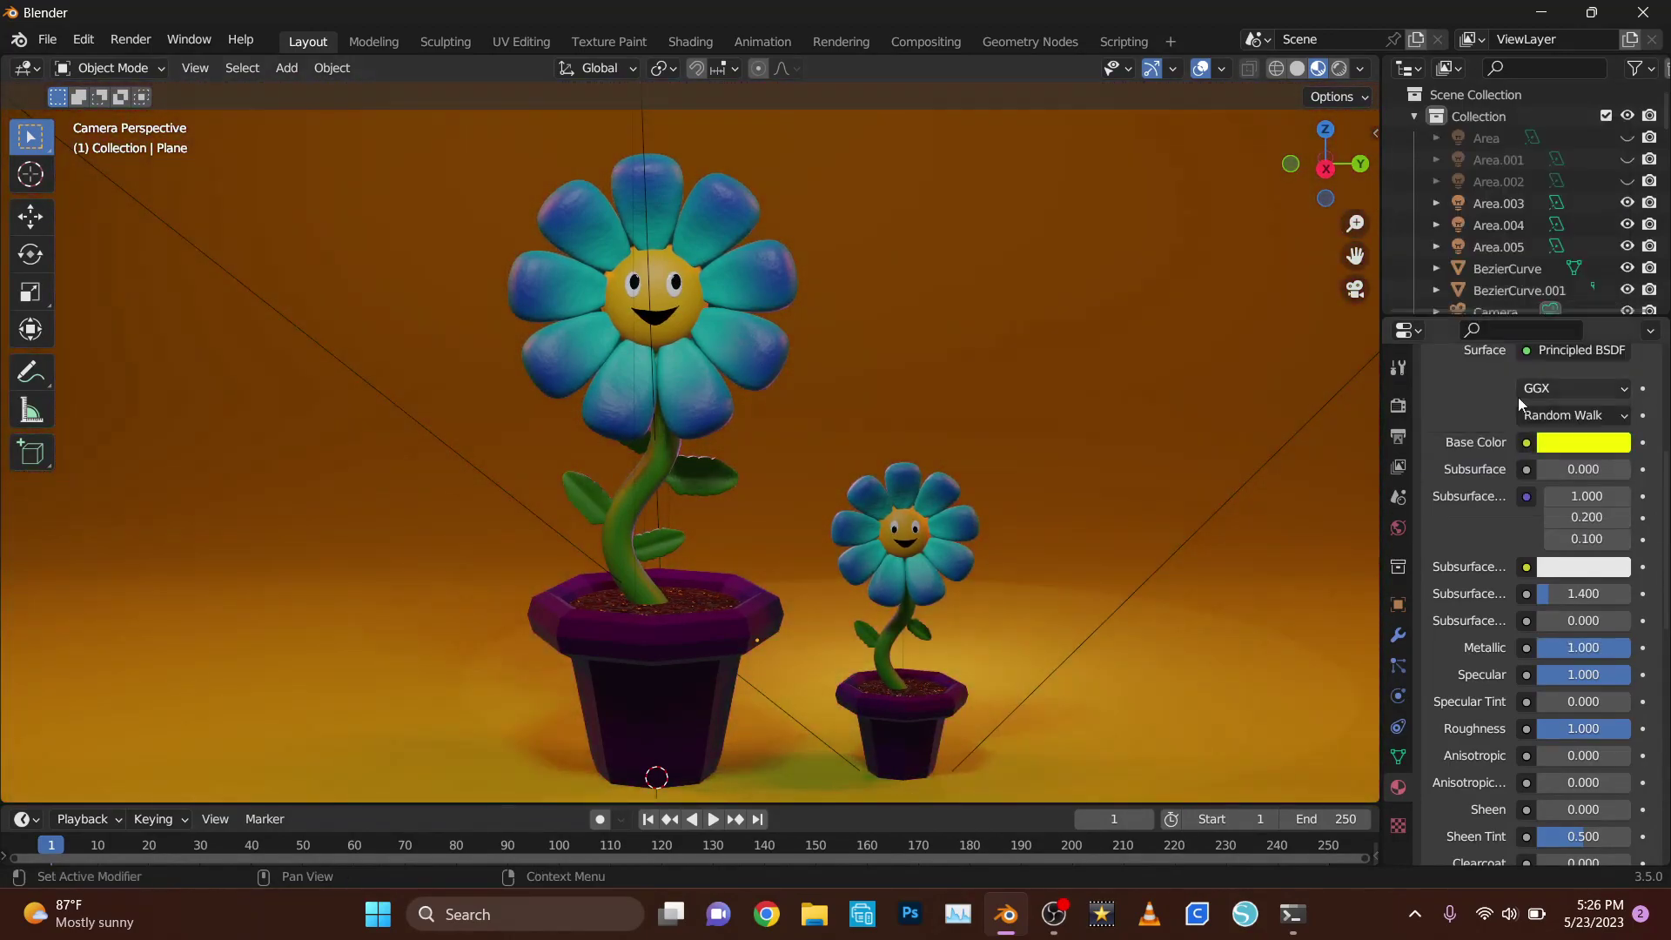
pyautogui.moveTo(1584, 728); pyautogui.dragTo(1549, 728)
pyautogui.click(1583, 442)
pyautogui.moveTo(1480, 201); pyautogui.dragTo(1490, 220)
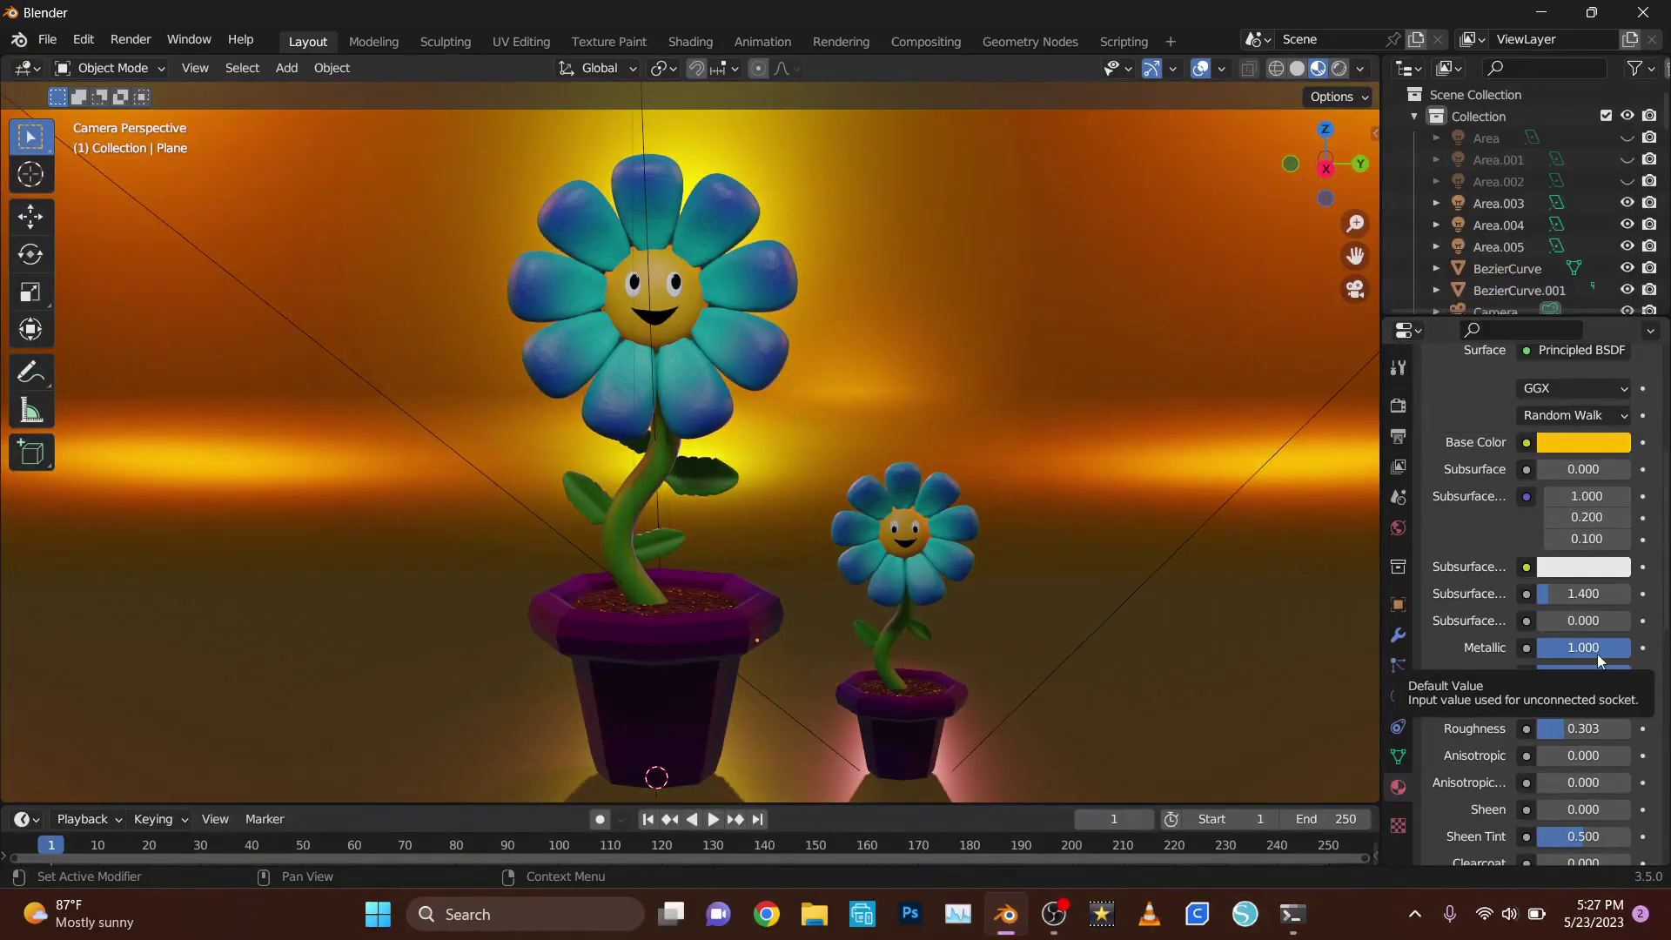
pyautogui.moveTo(1583, 728); pyautogui.dragTo(1629, 729)
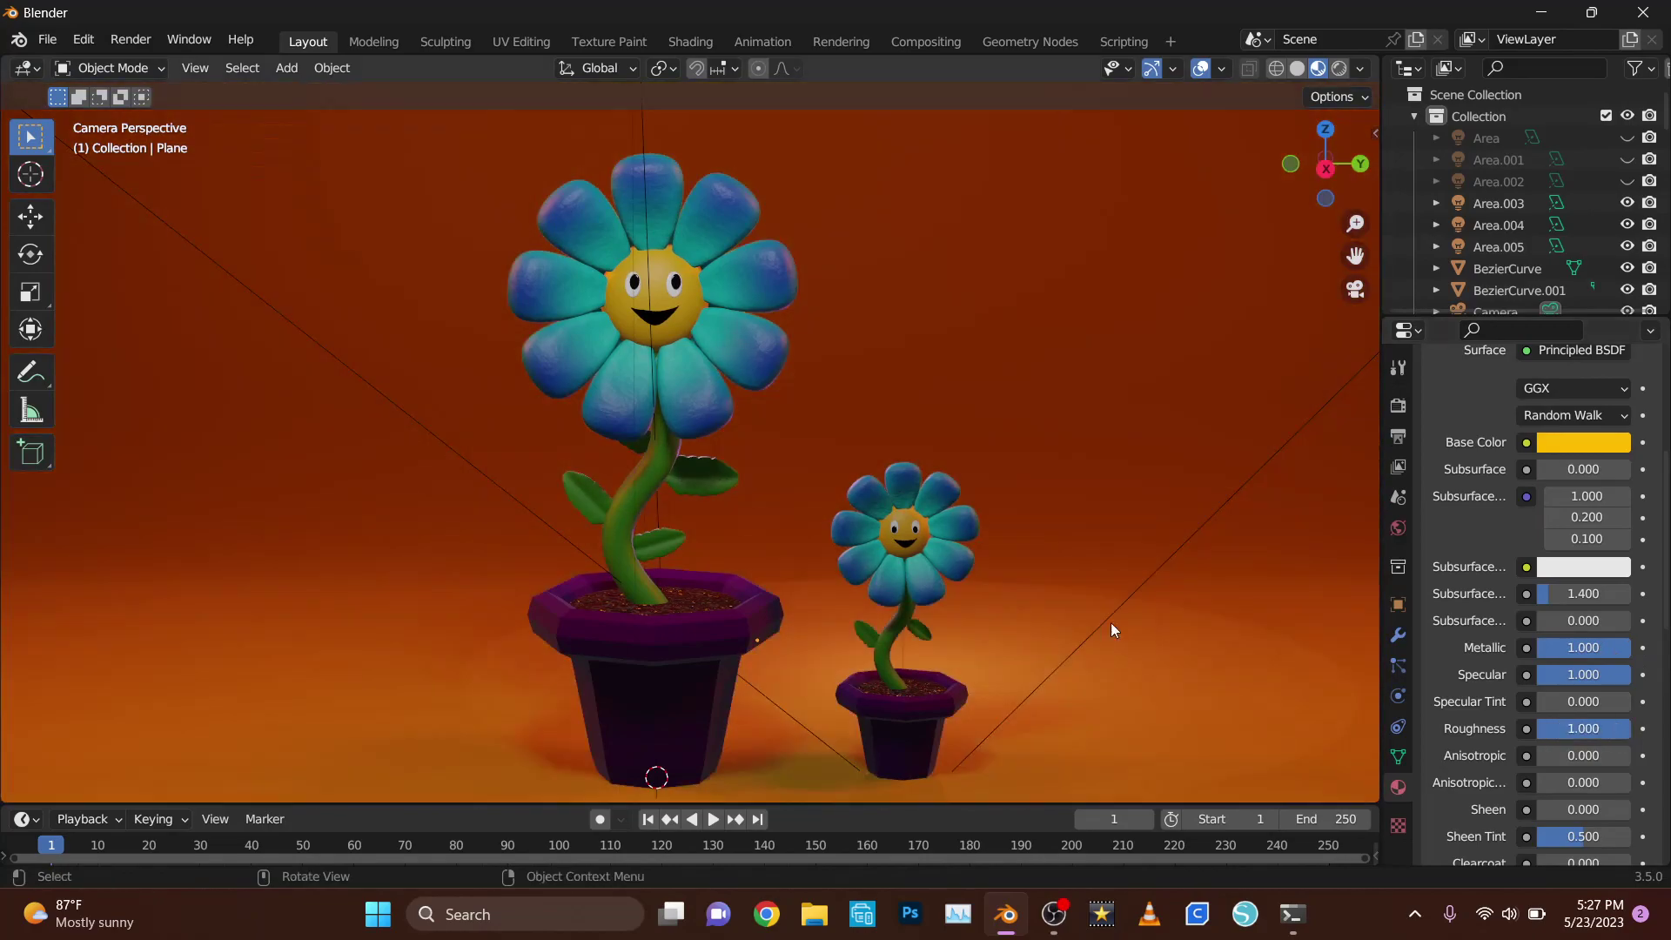
pyautogui.moveTo(1111, 623); pyautogui.dragTo(557, 470, button='middle')
pyautogui.click(551, 473)
pyautogui.press('KP_0')
# - Select Area.003, try adding a point light, then undo it and return to camera view
pyautogui.click(556, 354)
pyautogui.moveTo(766, 391)
pyautogui.mouseDown(button='middle')
pyautogui.moveTo(556, 354)
pyautogui.moveTo(959, 403)
pyautogui.moveTo(885, 514)
pyautogui.mouseUp(button='middle')
pyautogui.click(959, 403)
pyautogui.hotkey('shift', 'a')
pyautogui.click(1147, 635)
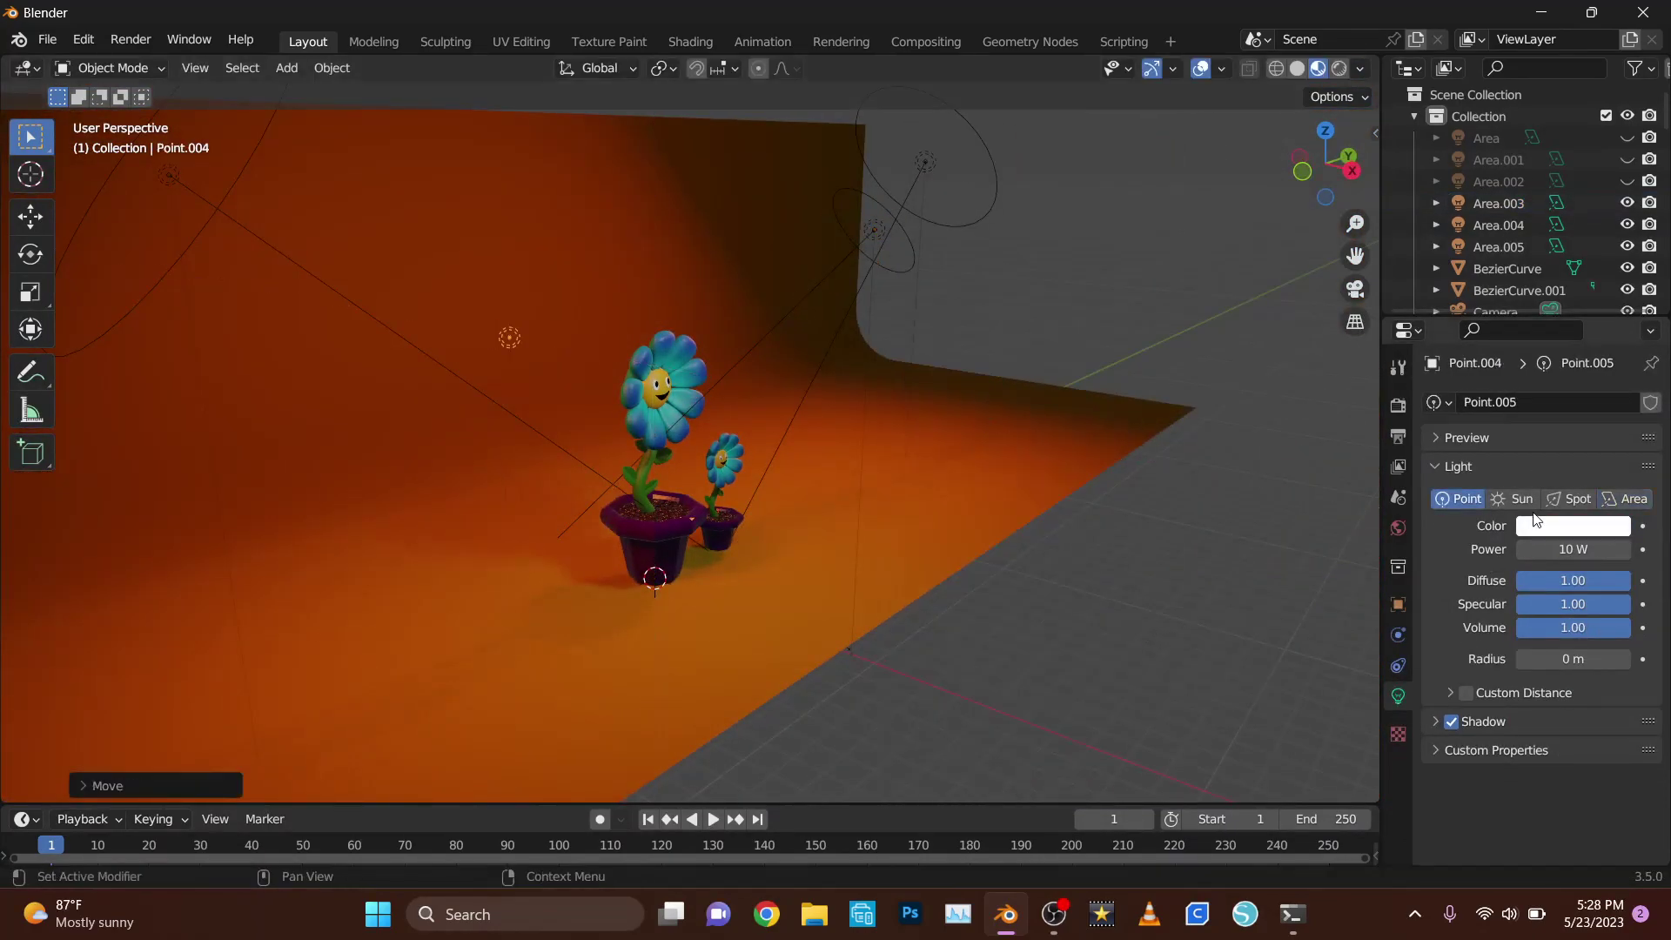
pyautogui.moveTo(1147, 635); pyautogui.dragTo(1083, 541, button='middle')
pyautogui.hotkey('ctrl', 'z')
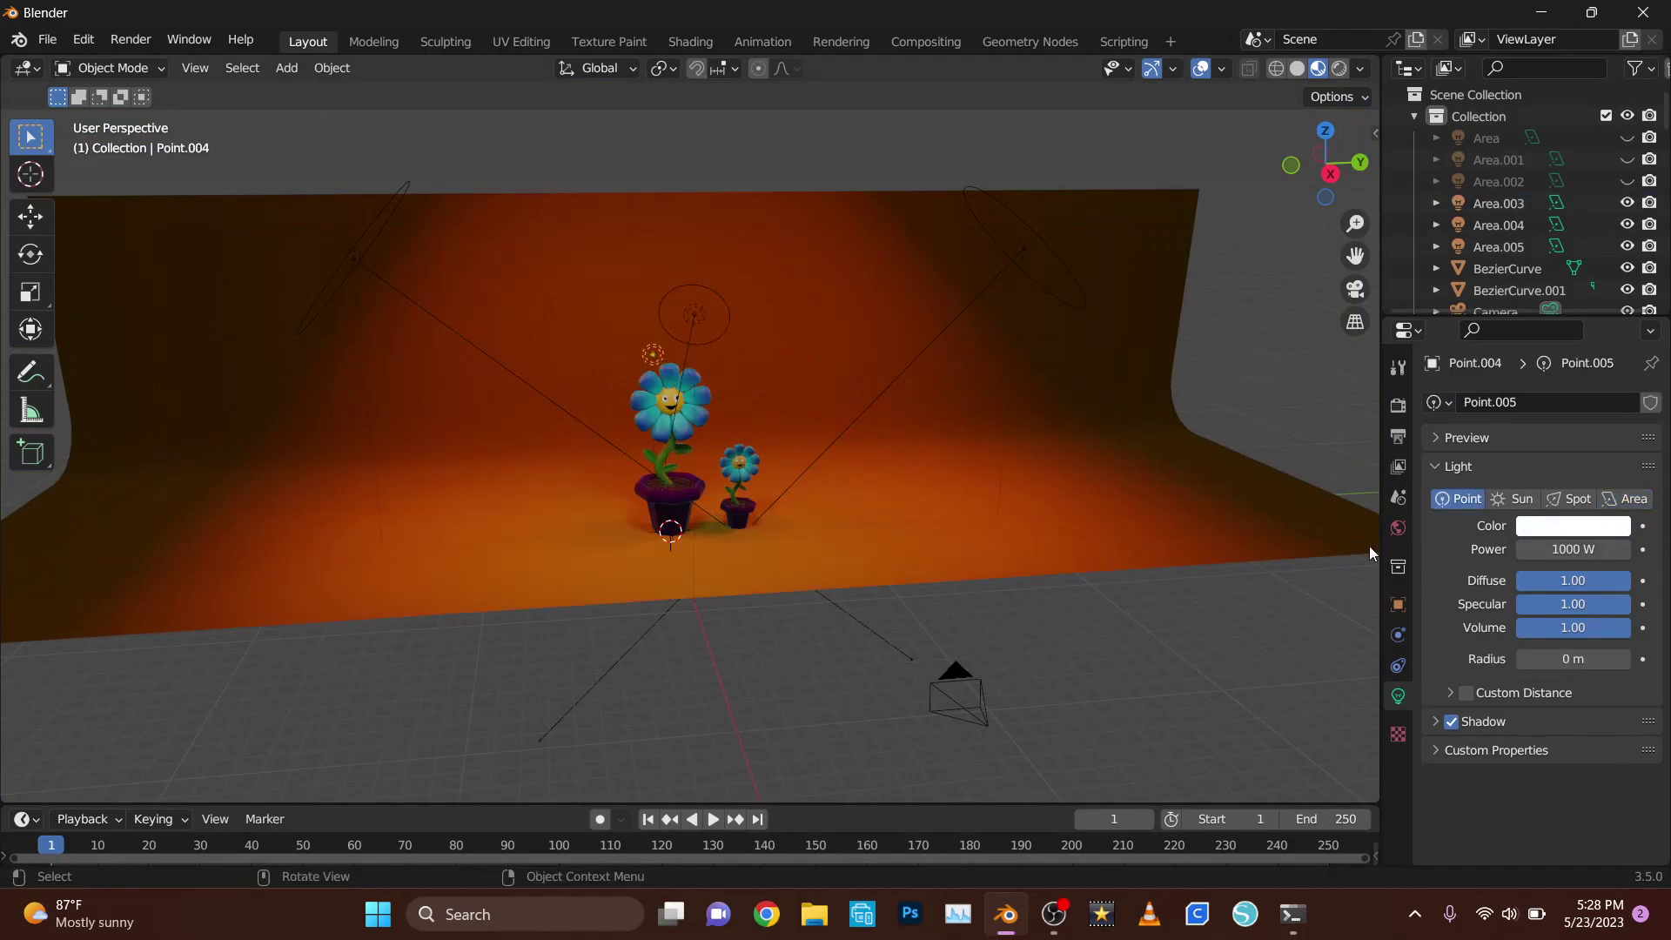
pyautogui.press('Return')
pyautogui.press('KP_0')
# - Tilt the copied disk area light around Y toward the flowers and set its power to 700 W
pyautogui.click(879, 411)
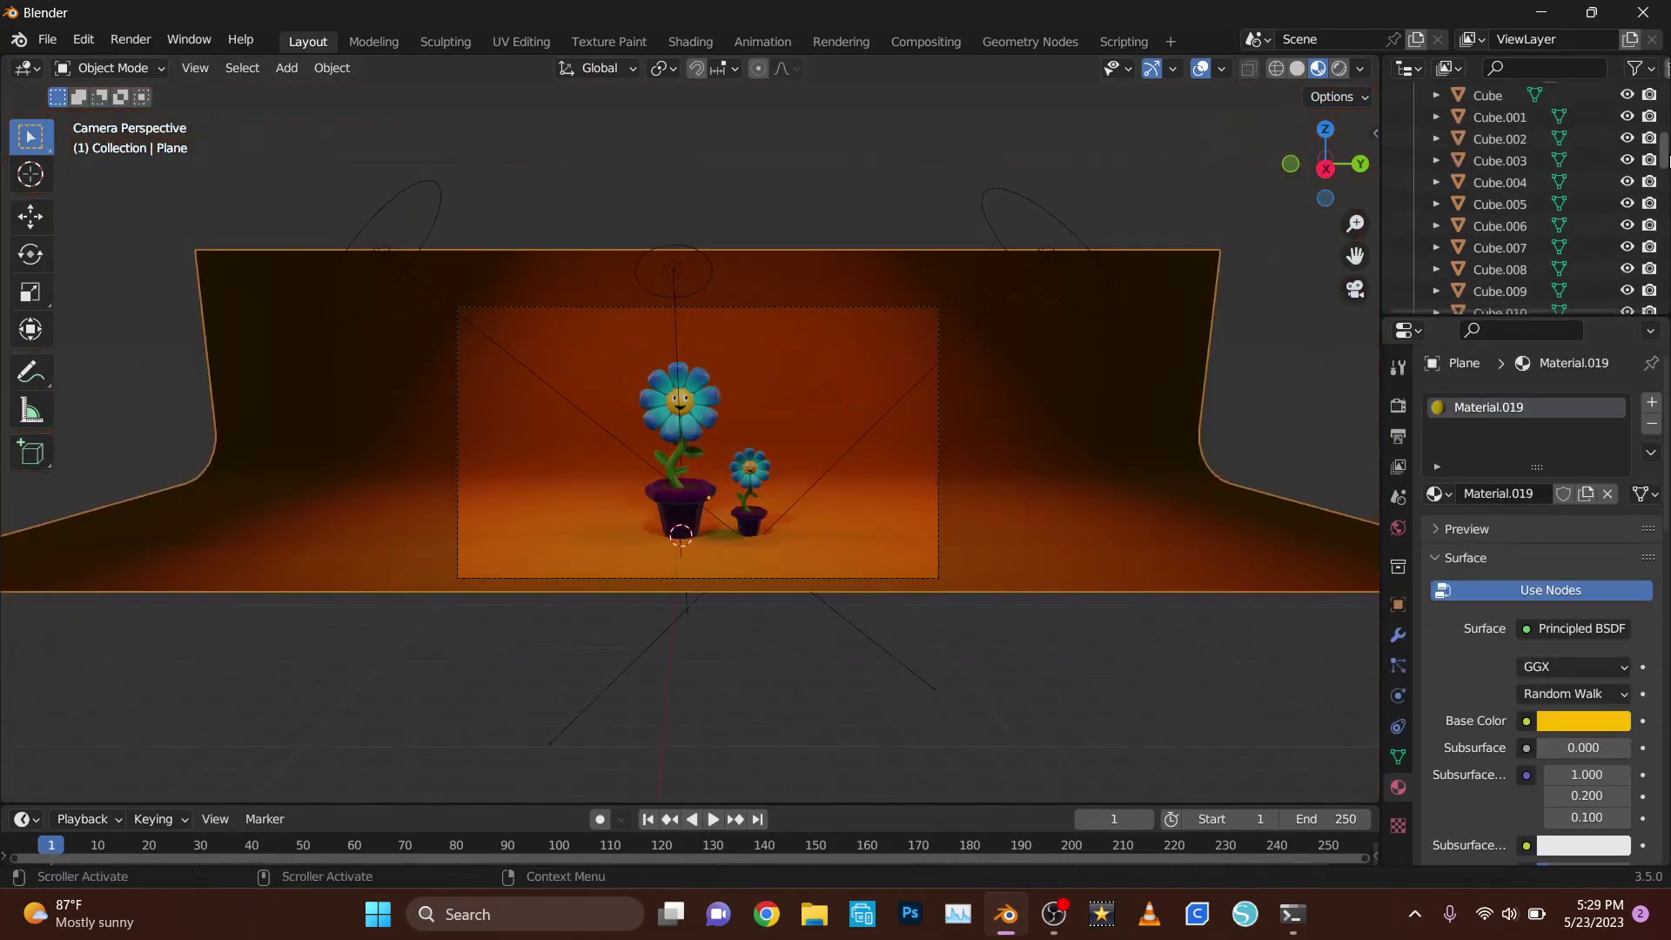
pyautogui.scroll(3, 803, 437)
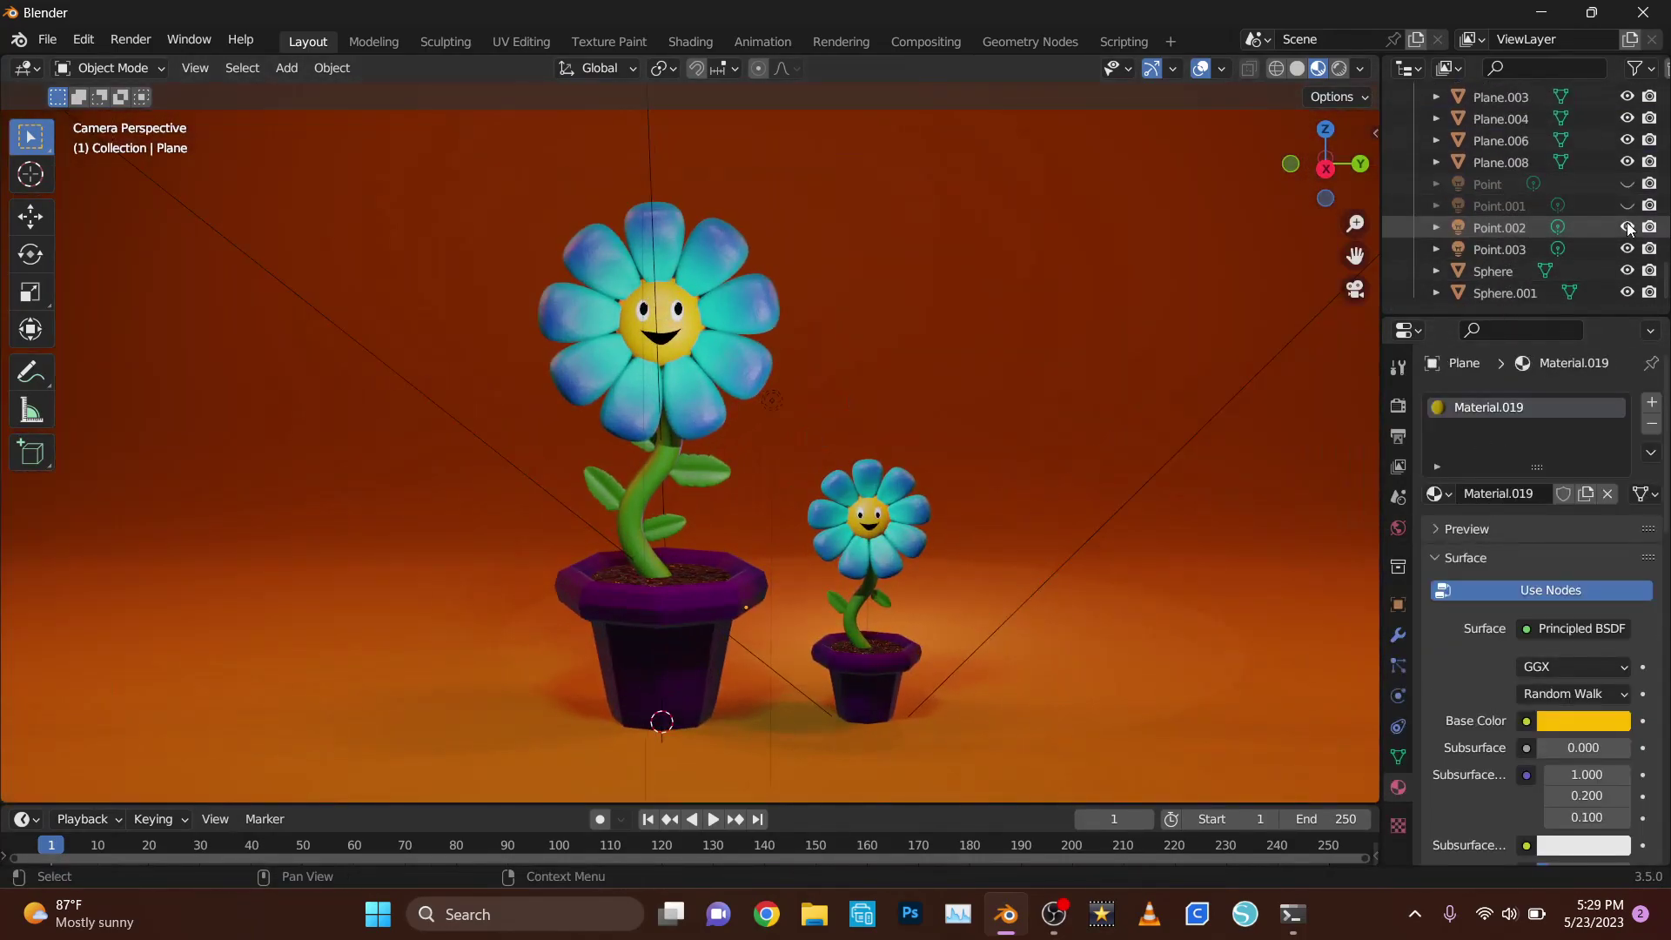
pyautogui.click(1592, 227)
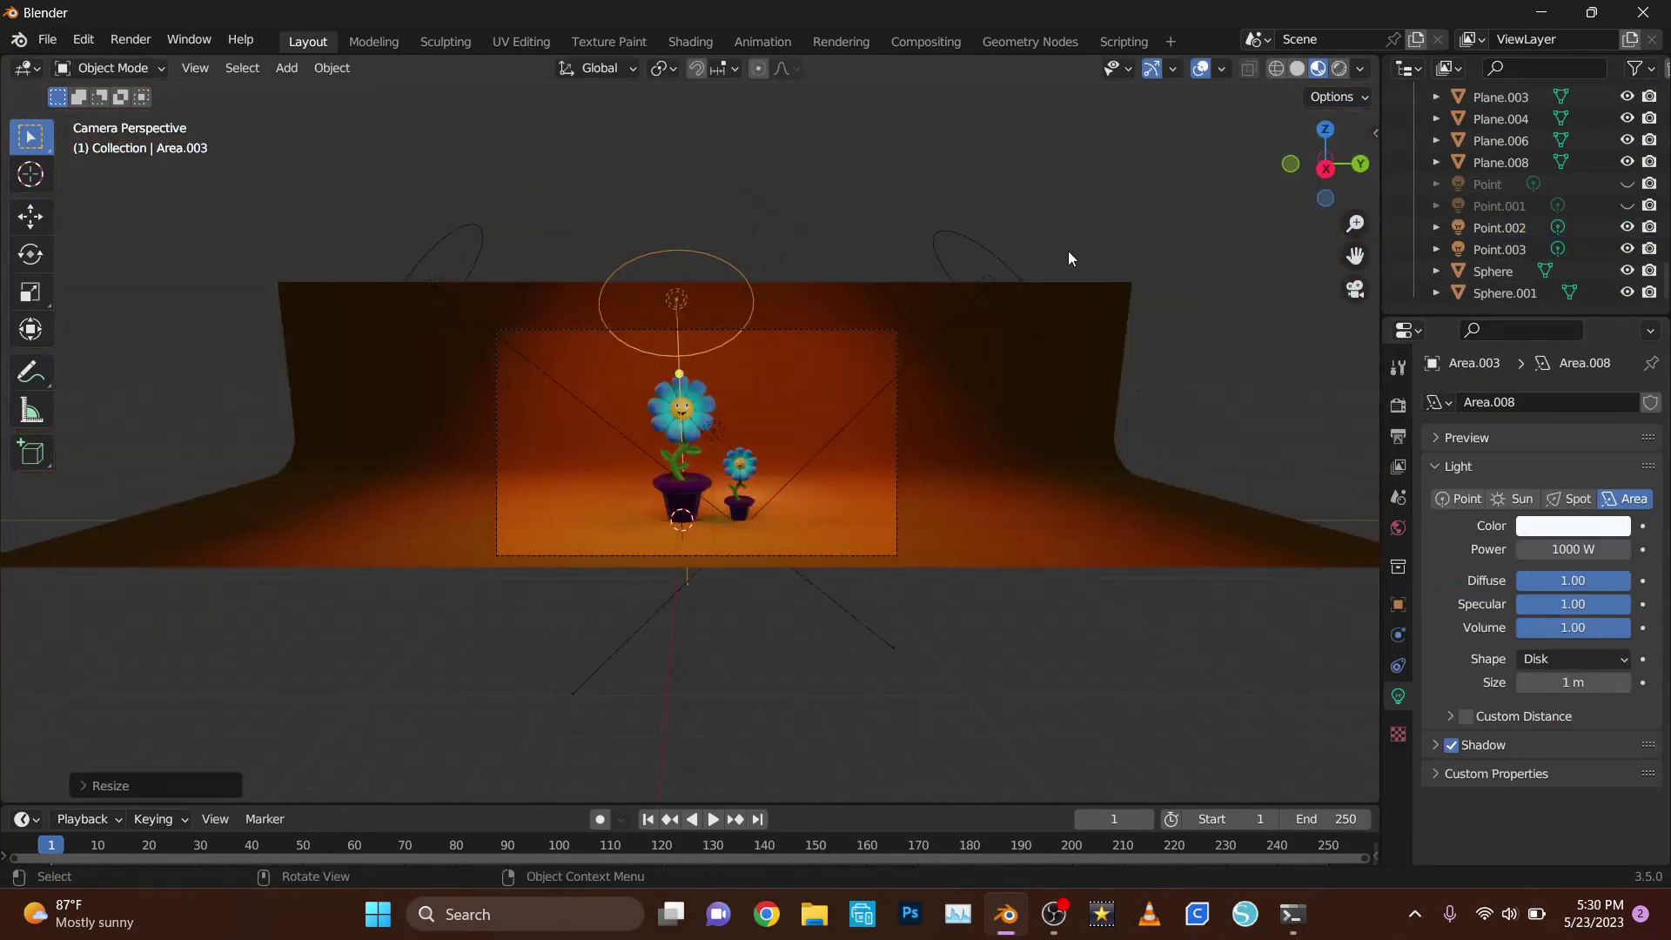
pyautogui.moveTo(1068, 251); pyautogui.dragTo(979, 608, button='middle')
pyautogui.press('r')
pyautogui.press('y')
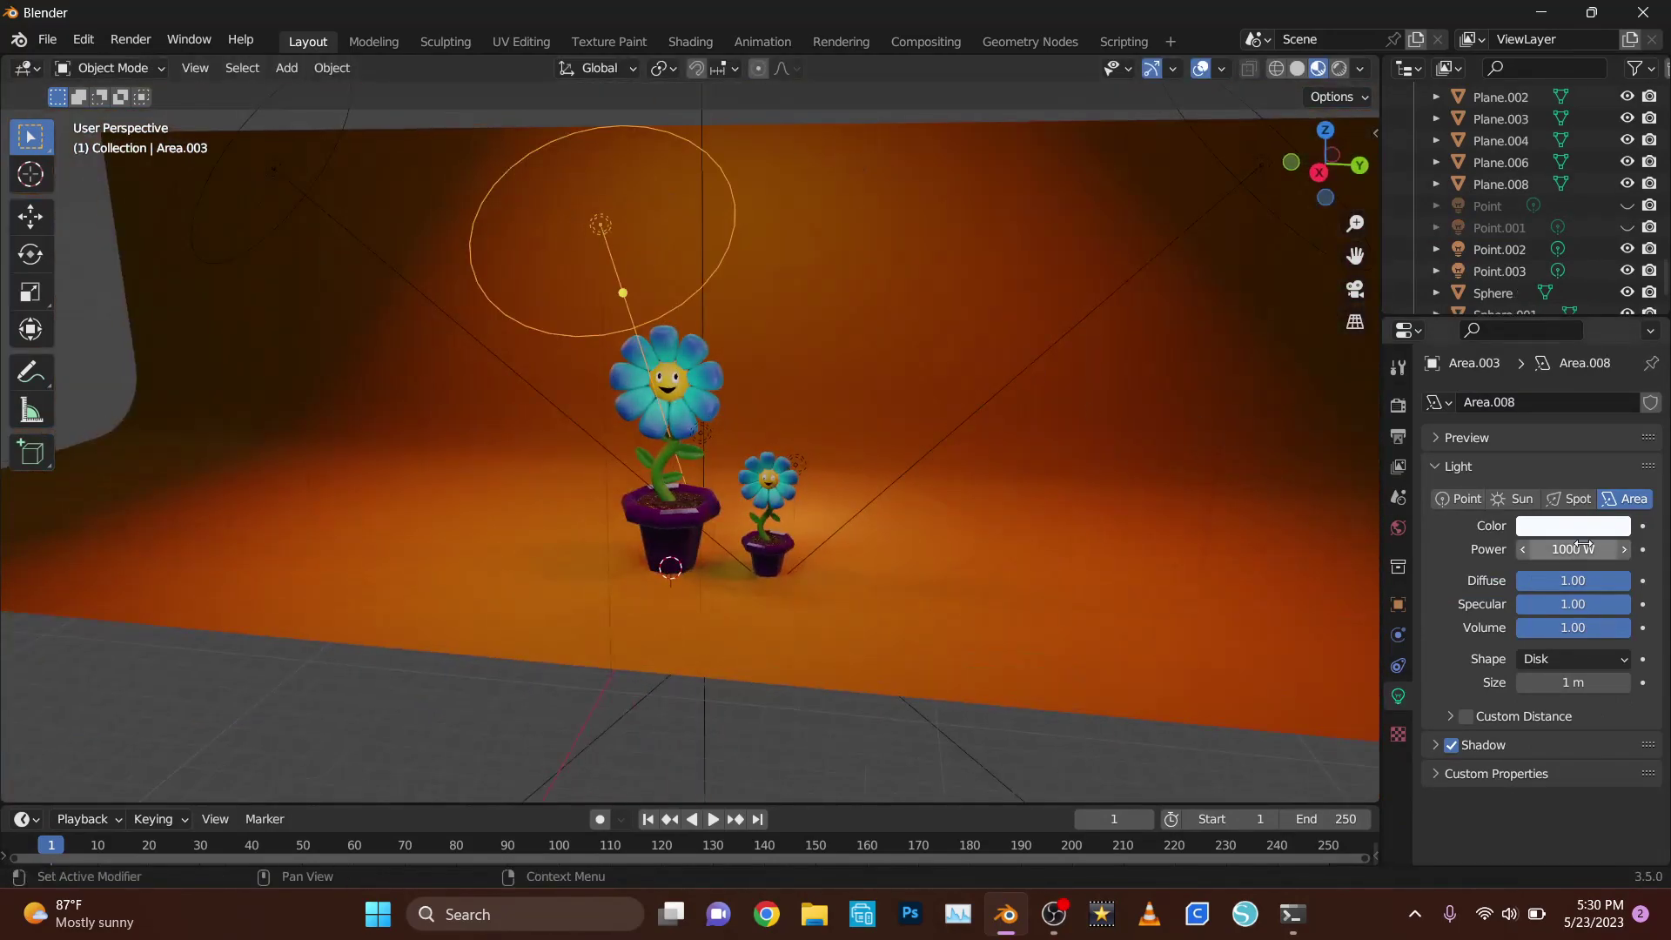
pyautogui.doubleClick(1574, 549)
pyautogui.doubleClick(1571, 549)
pyautogui.write('7')
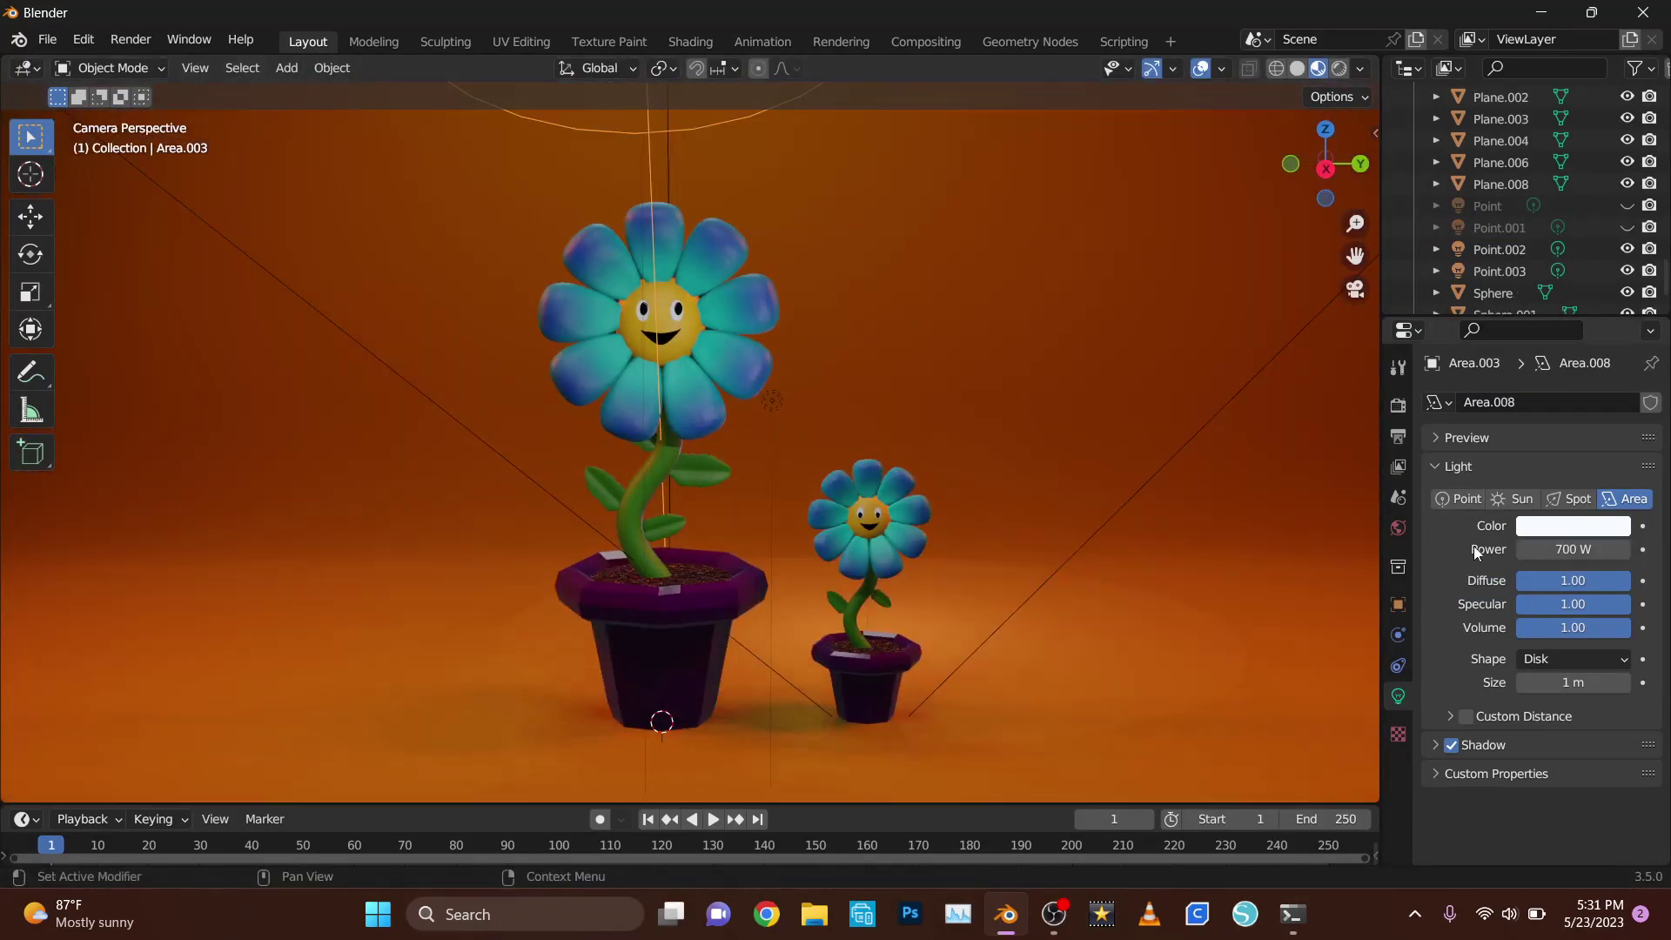
pyautogui.click(1007, 318)
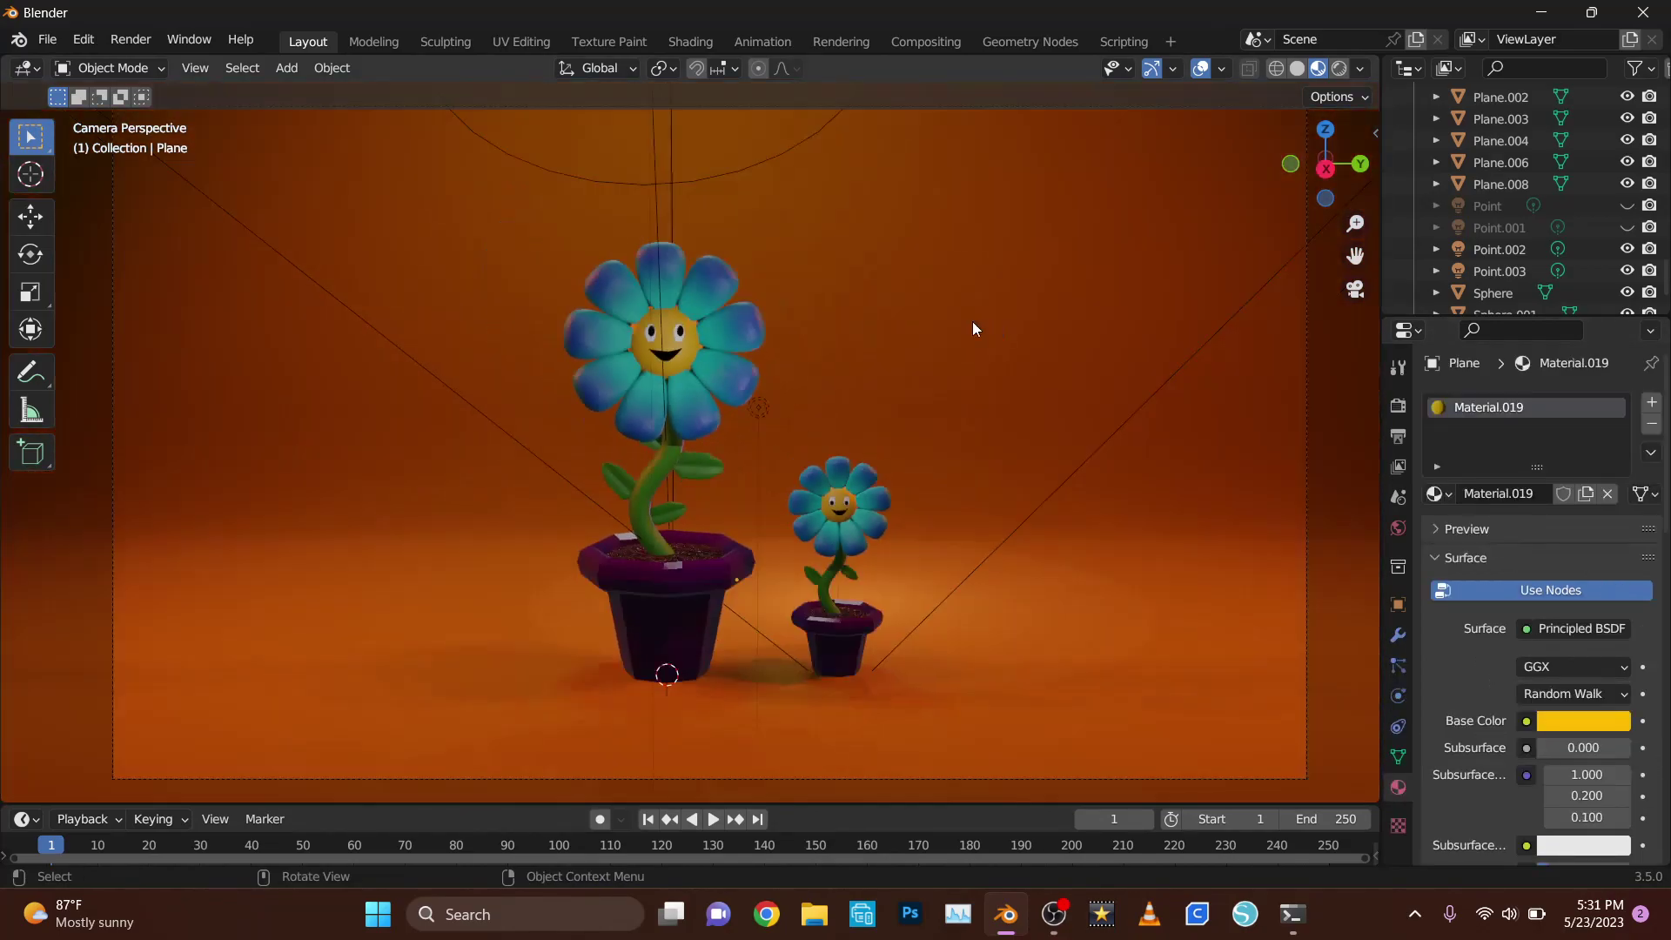
# - Change the backdrop's base colour to violet-purple
pyautogui.click(1582, 721)
pyautogui.moveTo(1554, 527)
pyautogui.mouseDown()
pyautogui.moveTo(1470, 503)
pyautogui.moveTo(1580, 477)
pyautogui.mouseUp()
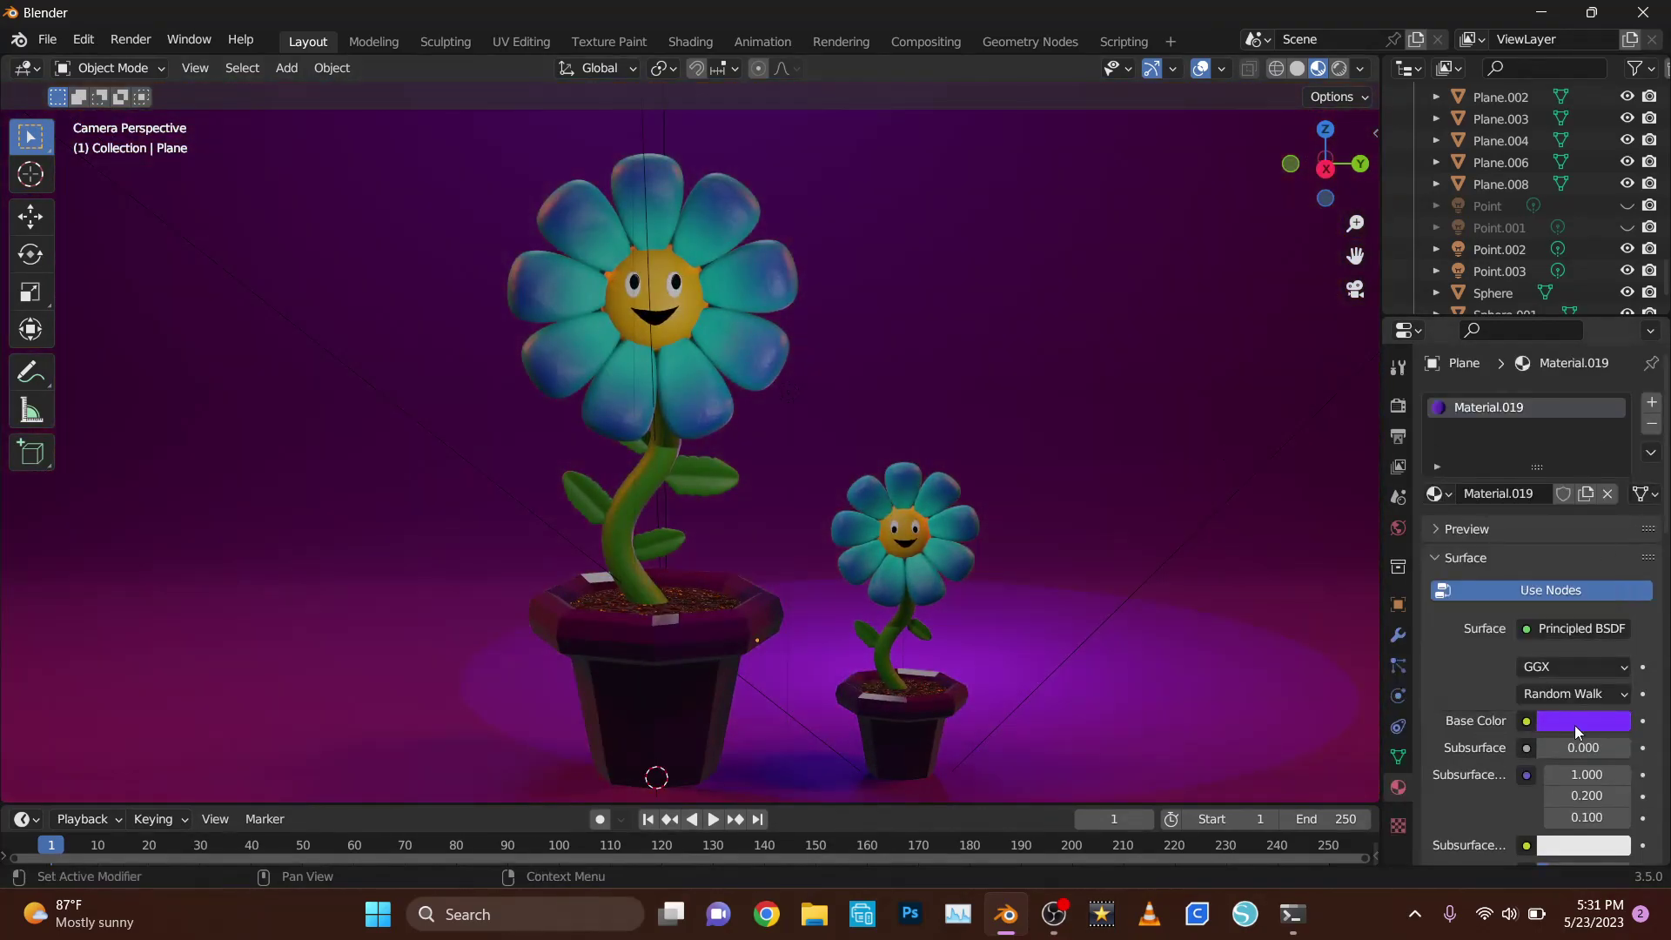
pyautogui.click(1582, 721)
# - Darken the large flower pot's base colour to a near-black navy, Value about 0.07
pyautogui.click(661, 662)
pyautogui.click(1583, 720)
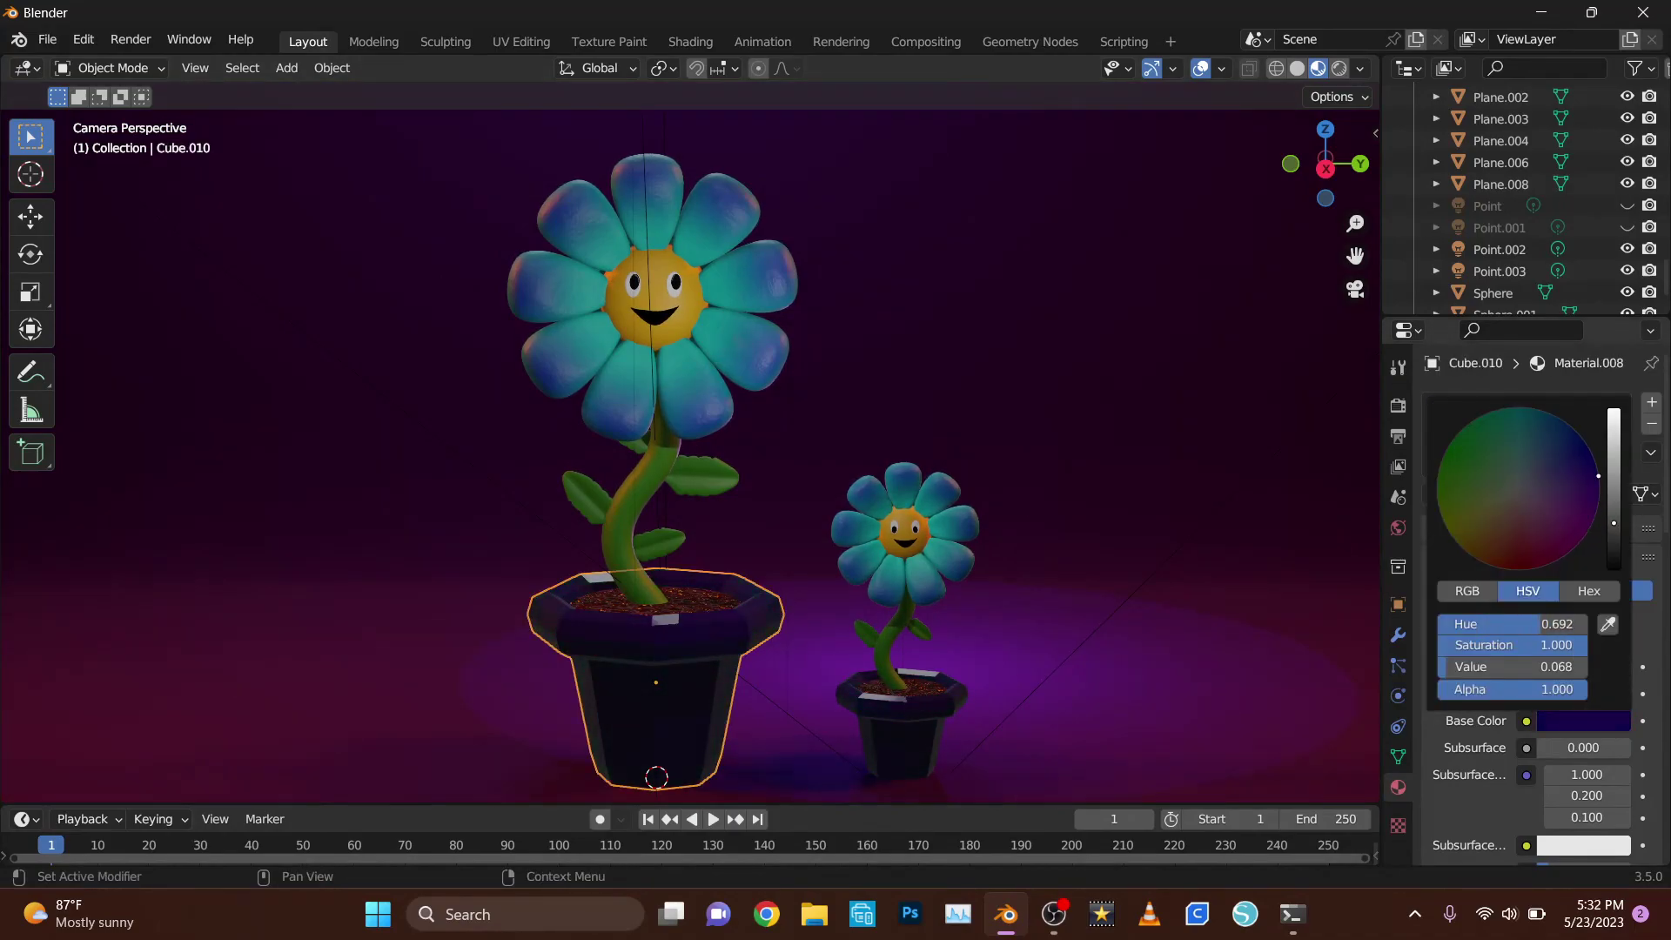
pyautogui.scroll(-3, 1219, 585)
pyautogui.click(1220, 585)
pyautogui.click(1123, 305)
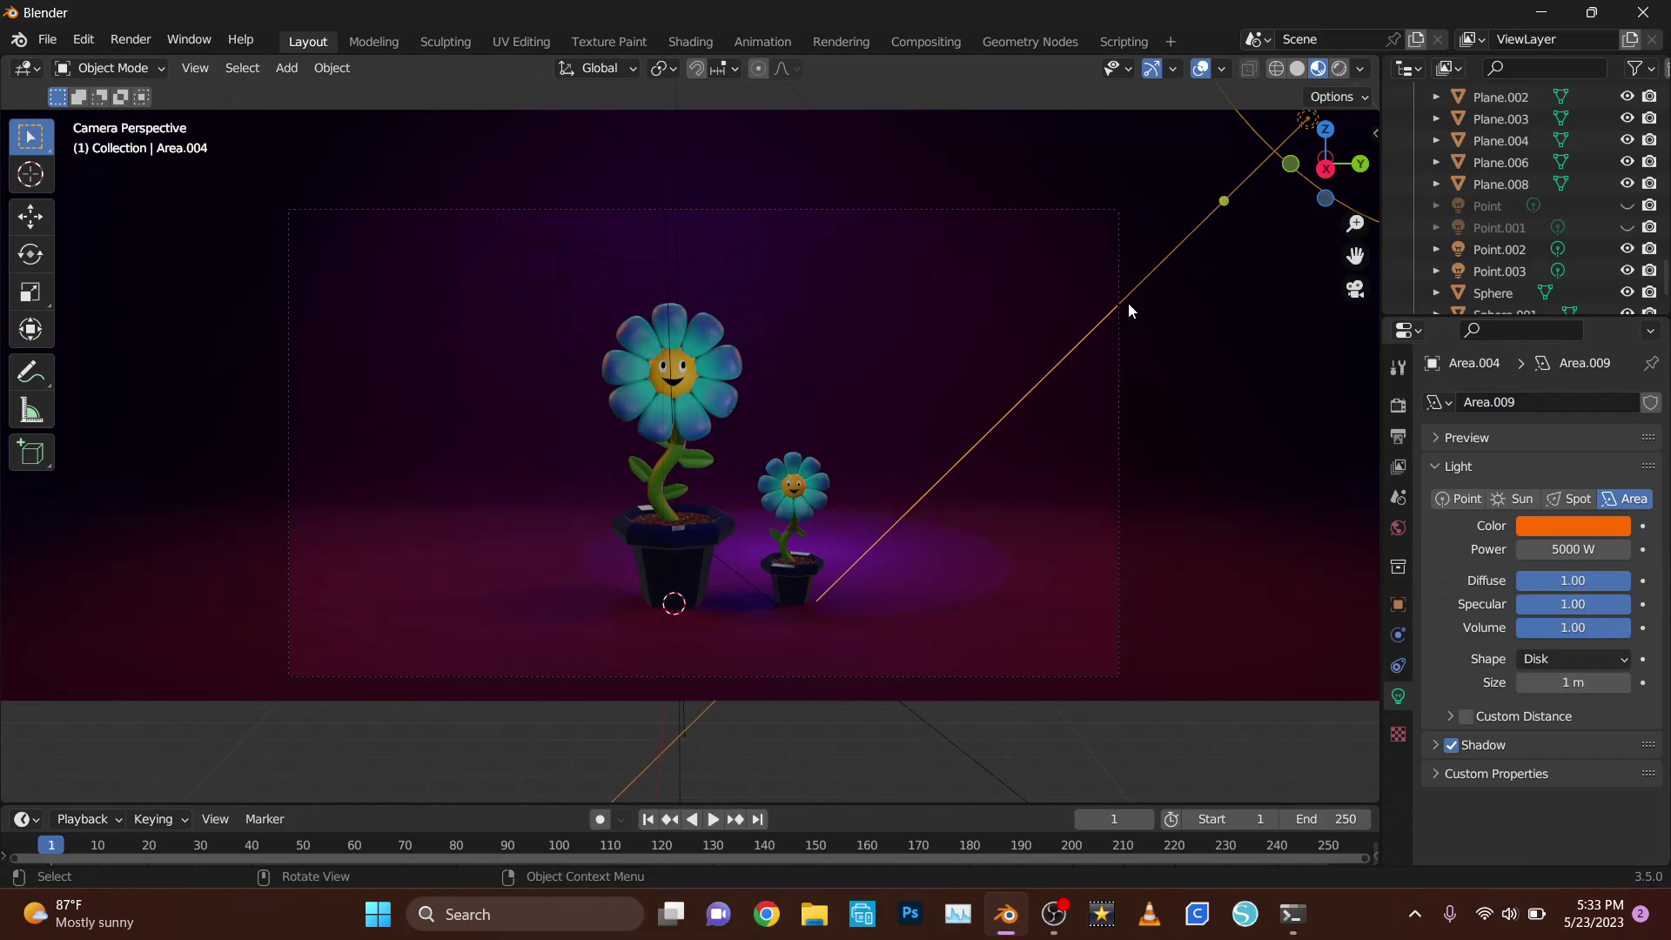
# - Rotate the orange area light and unhide a hidden light in the outliner
pyautogui.press('r')
pyautogui.moveTo(897, 535); pyautogui.dragTo(1347, 287, button='middle')
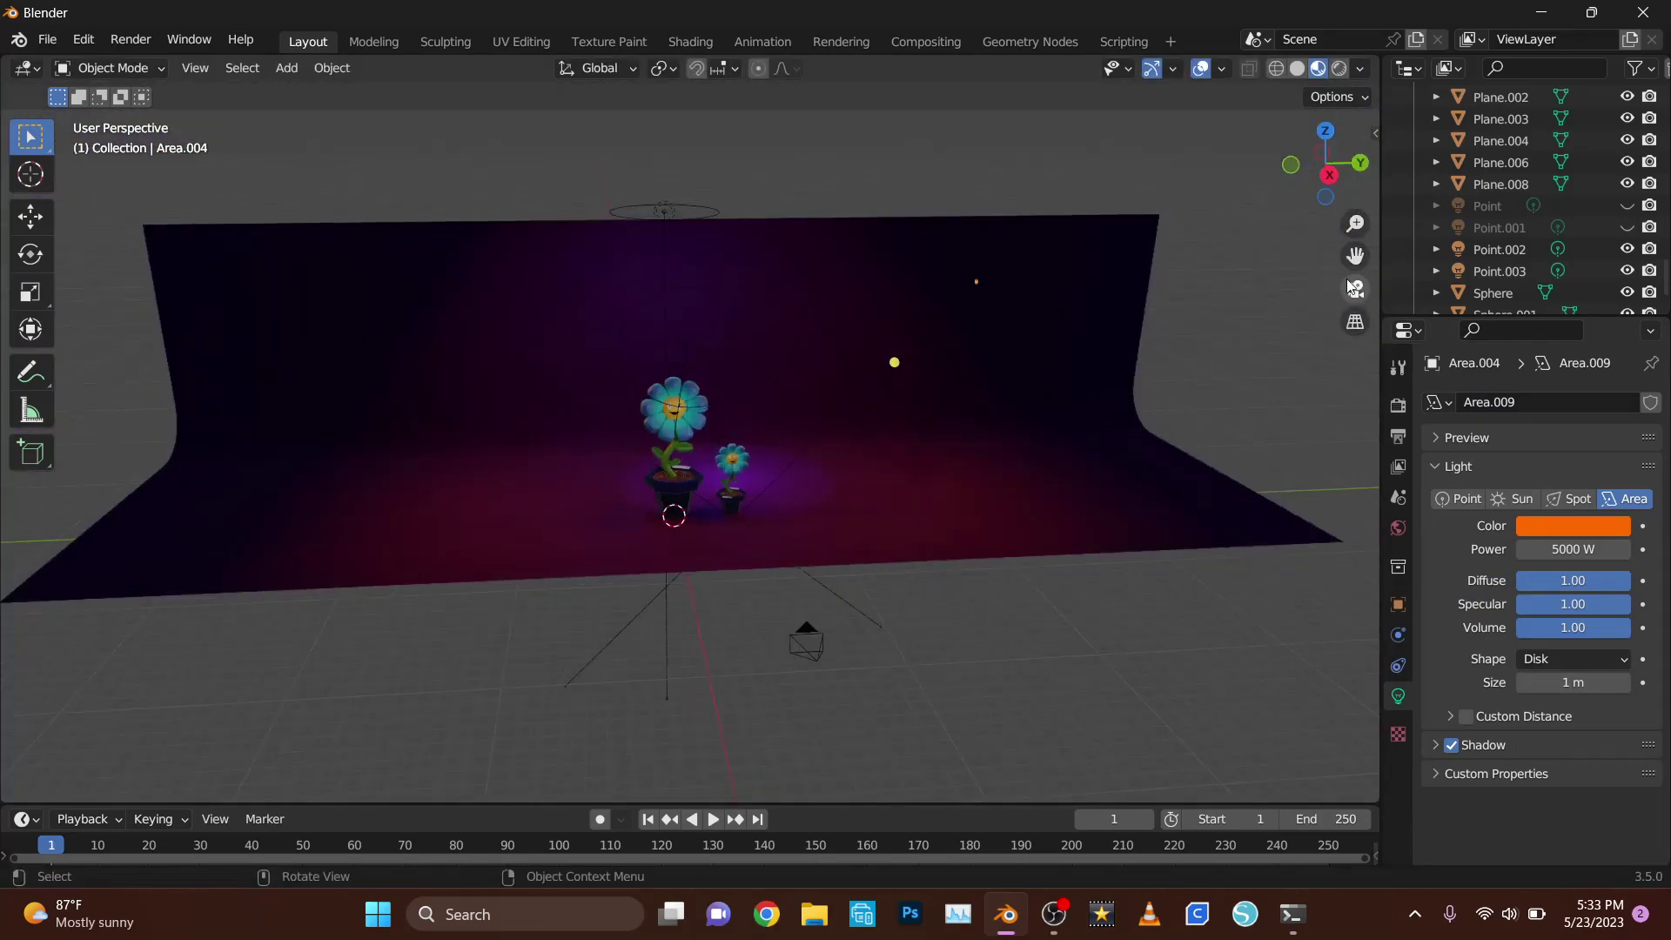
pyautogui.click(1347, 287)
pyautogui.click(683, 305)
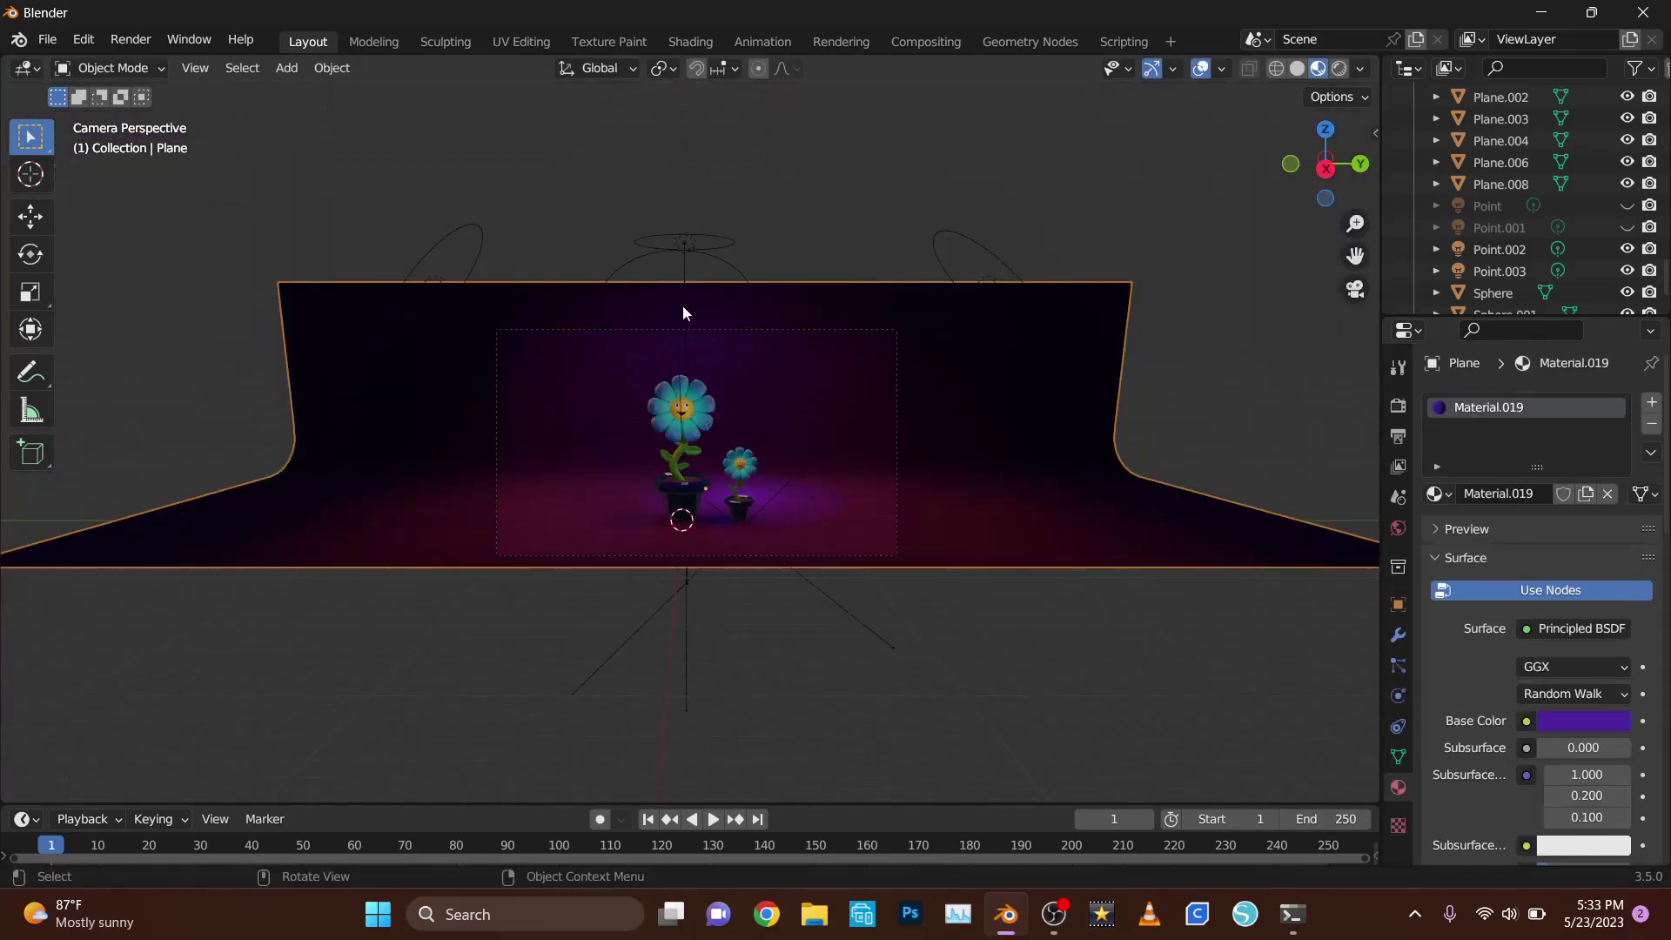
pyautogui.click(1627, 203)
pyautogui.moveTo(784, 435); pyautogui.dragTo(477, 512, button='middle')
# - Move the pink Point.003 light vertically between the flowers
pyautogui.click(727, 374)
pyautogui.press('g')
pyautogui.press('z')
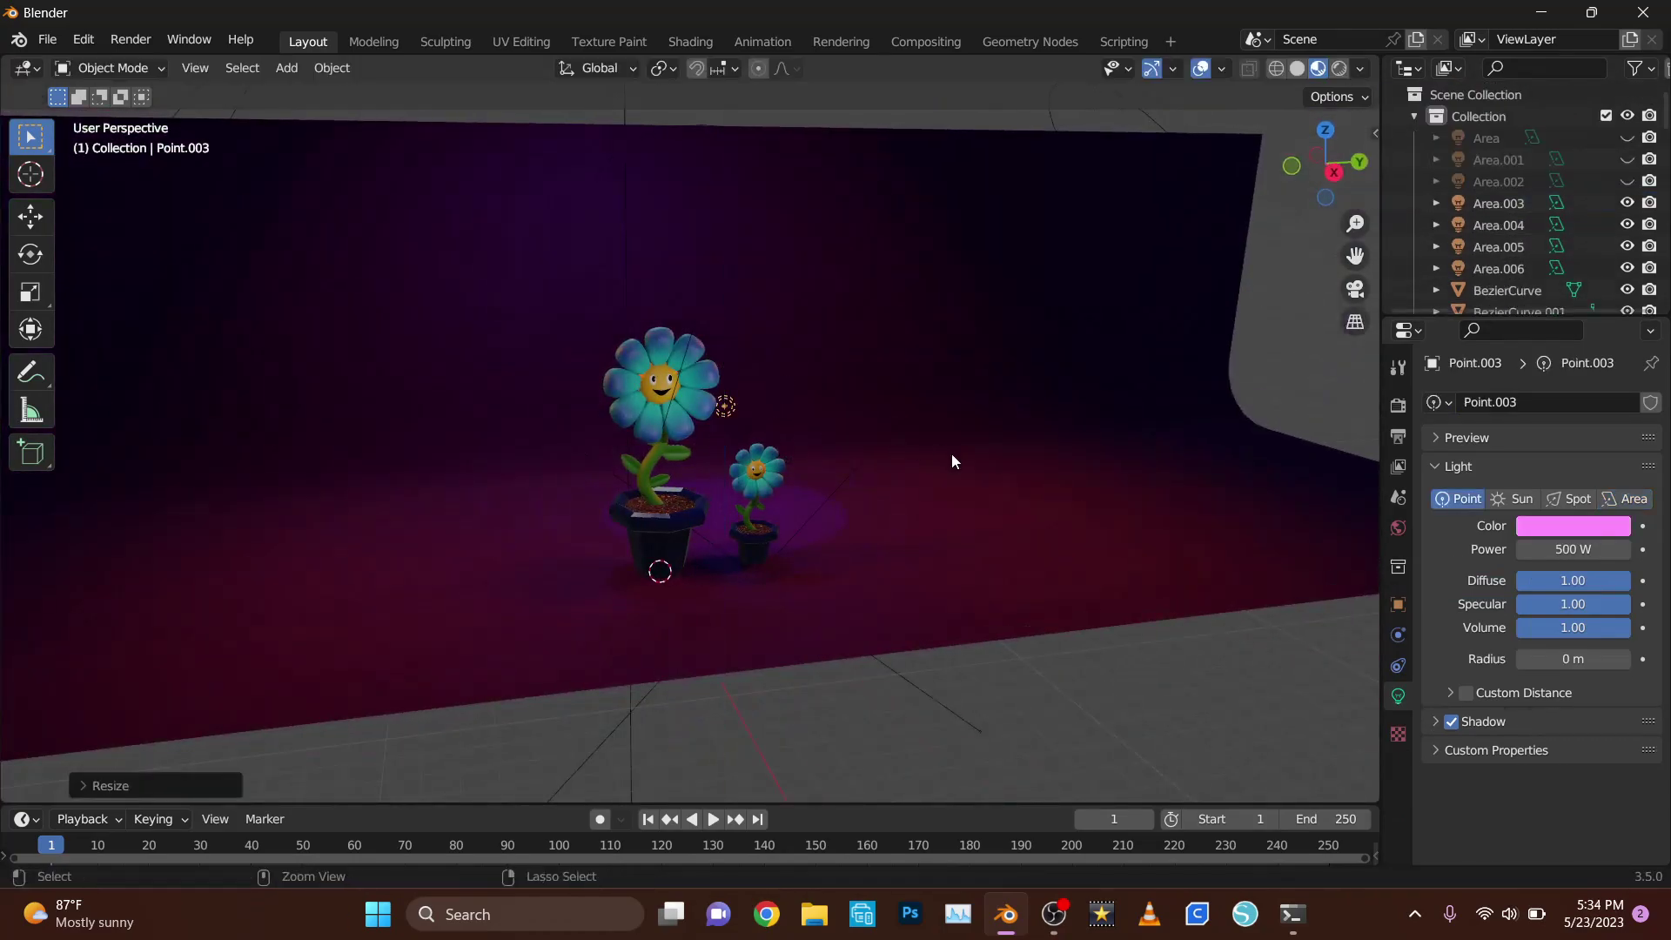
pyautogui.click(912, 549)
pyautogui.press('KP_0')
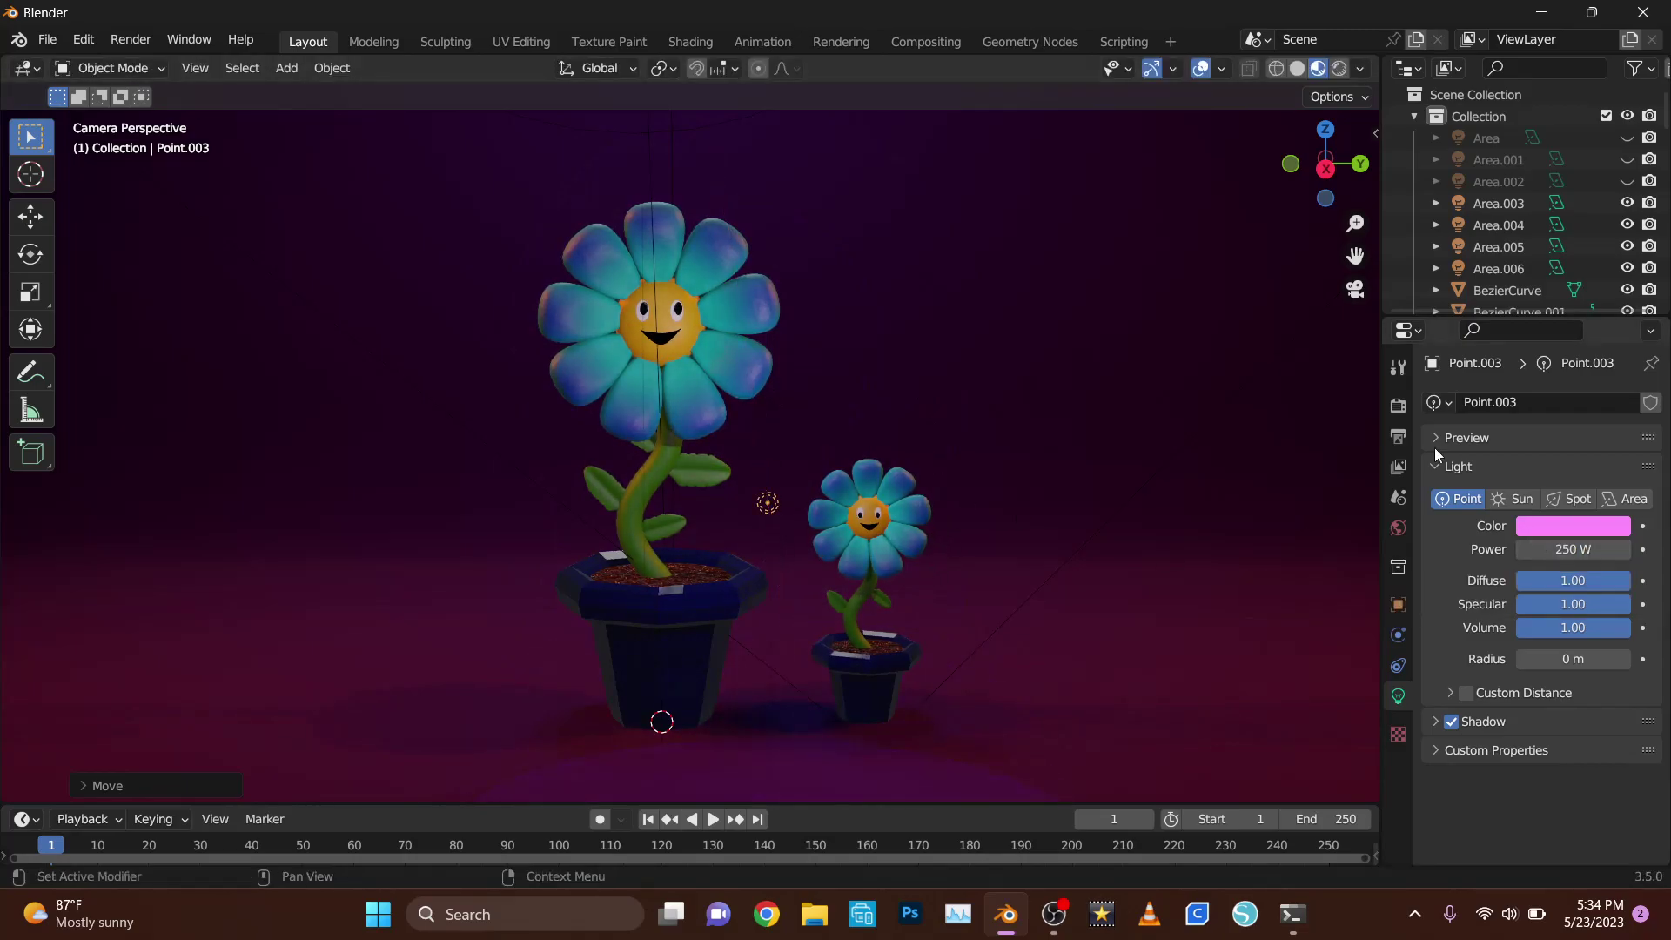
# - Check the backdrop's base colour, then adjust the pink point light's height again
pyautogui.scroll(-6, 1433, 672)
pyautogui.click(1584, 442)
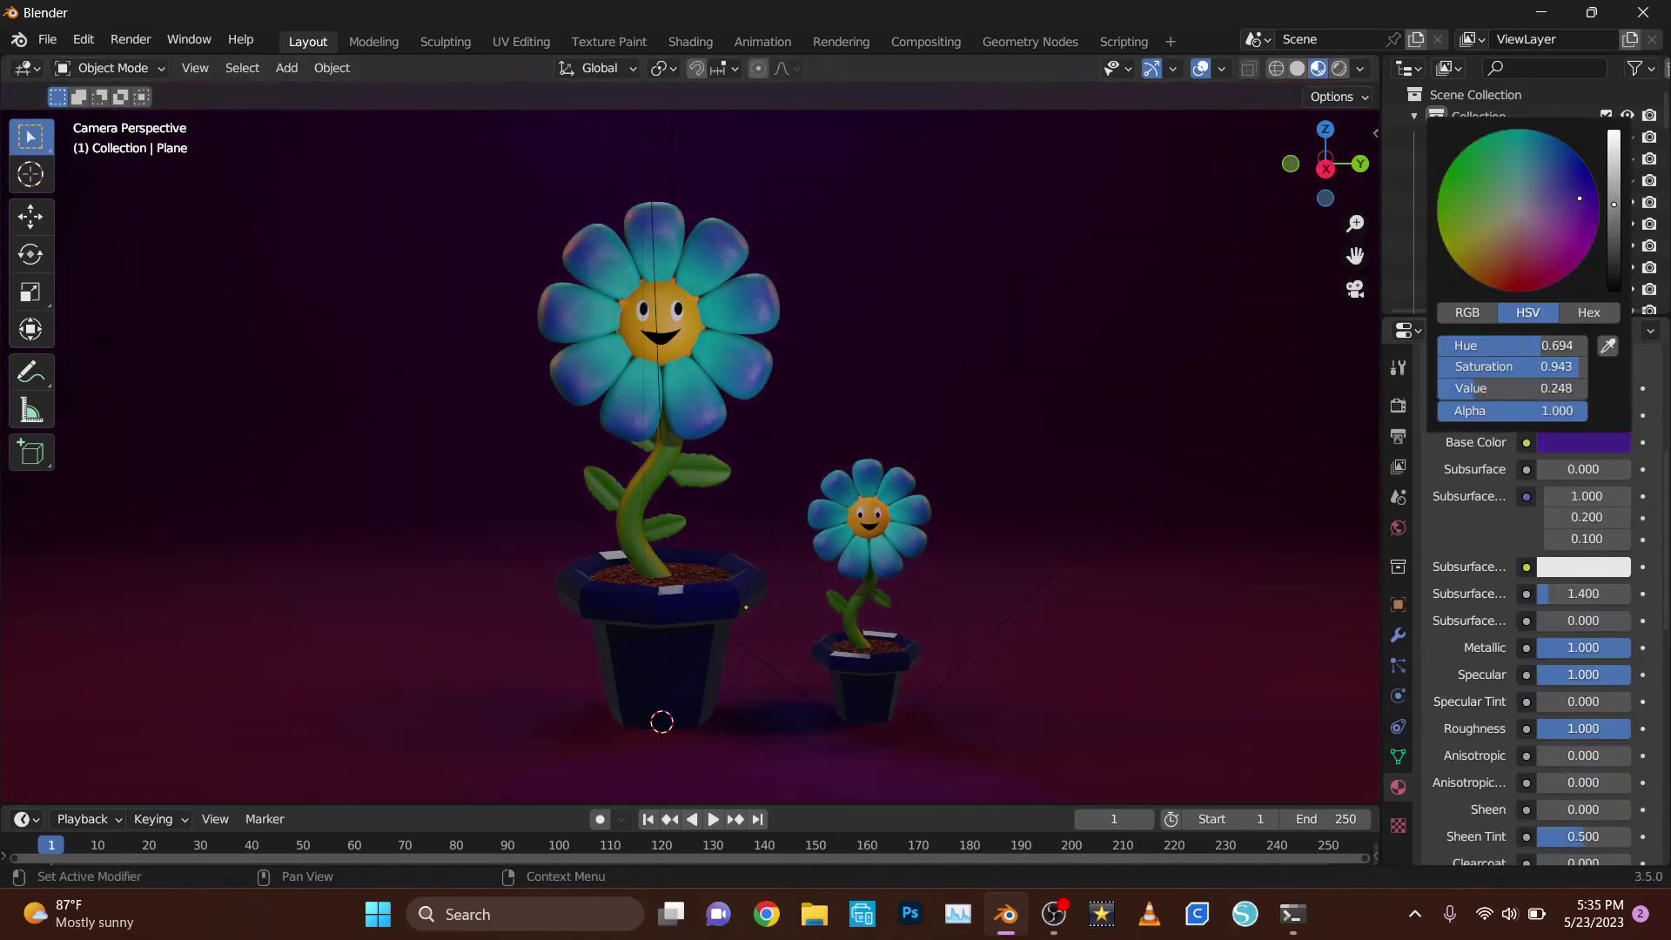
pyautogui.scroll(-2, 927, 658)
pyautogui.moveTo(927, 658); pyautogui.dragTo(783, 531, button='middle')
pyautogui.click(784, 534)
pyautogui.press('g')
pyautogui.press('z')
pyautogui.click(840, 505)
pyautogui.press('KP_0')
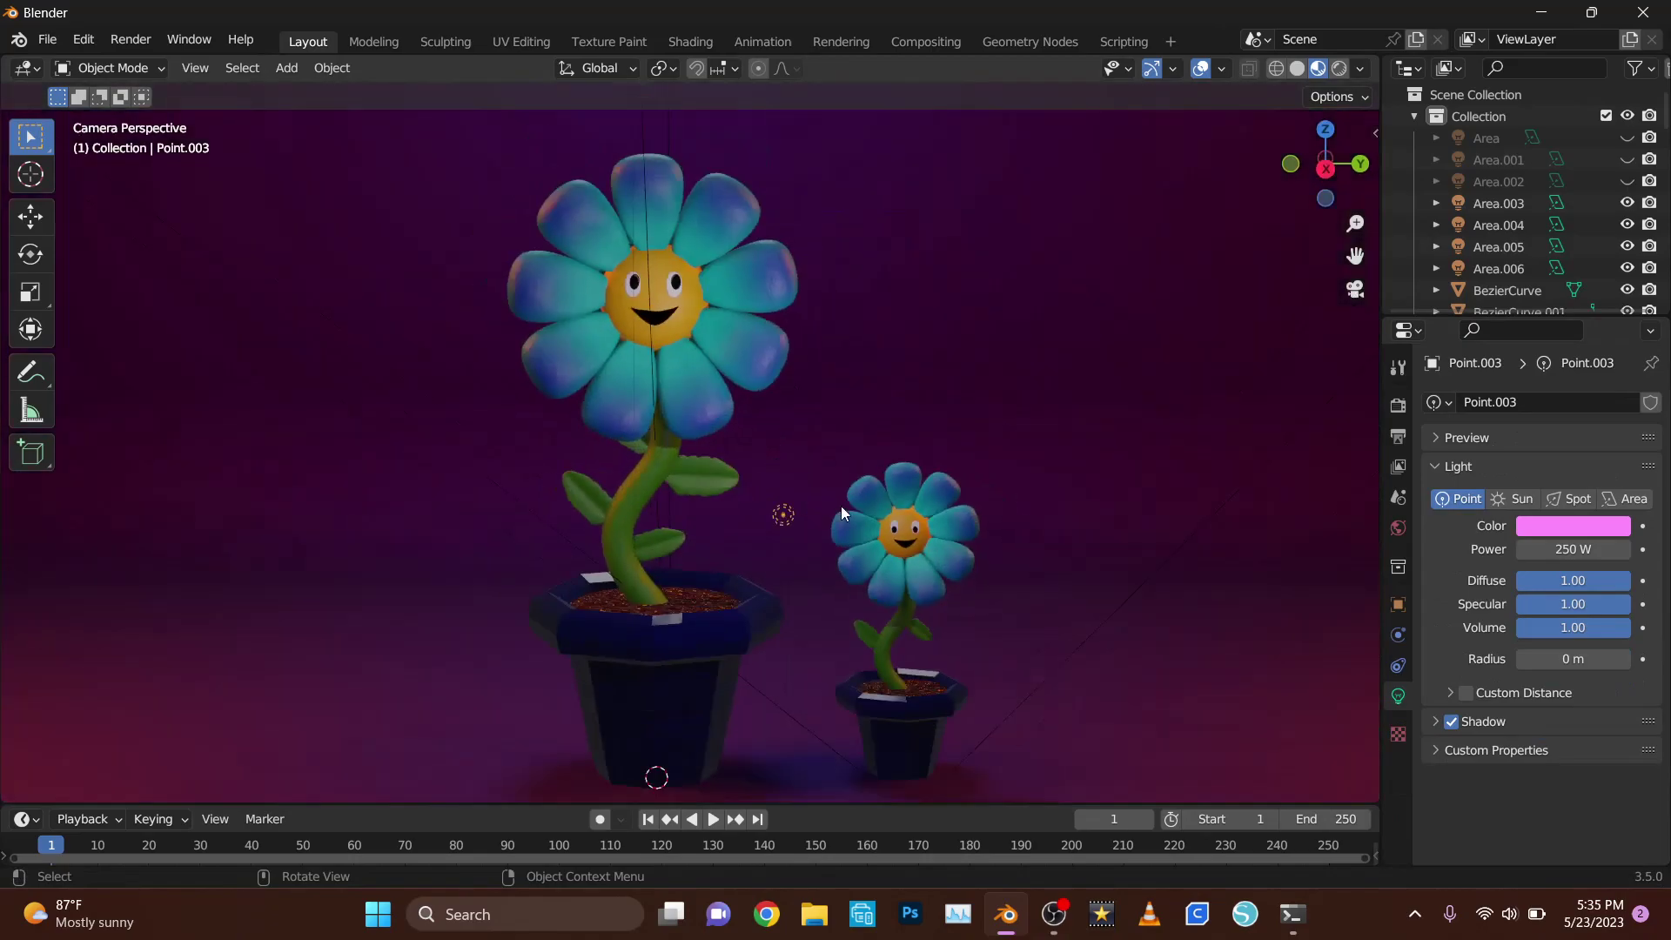
# - Save the project as Flowers.blend
pyautogui.click(131, 39)
pyautogui.hotkey('ctrl', 's')
pyautogui.press('Return')
# - Add a UV sphere to the scene
pyautogui.scroll(-4, 989, 644)
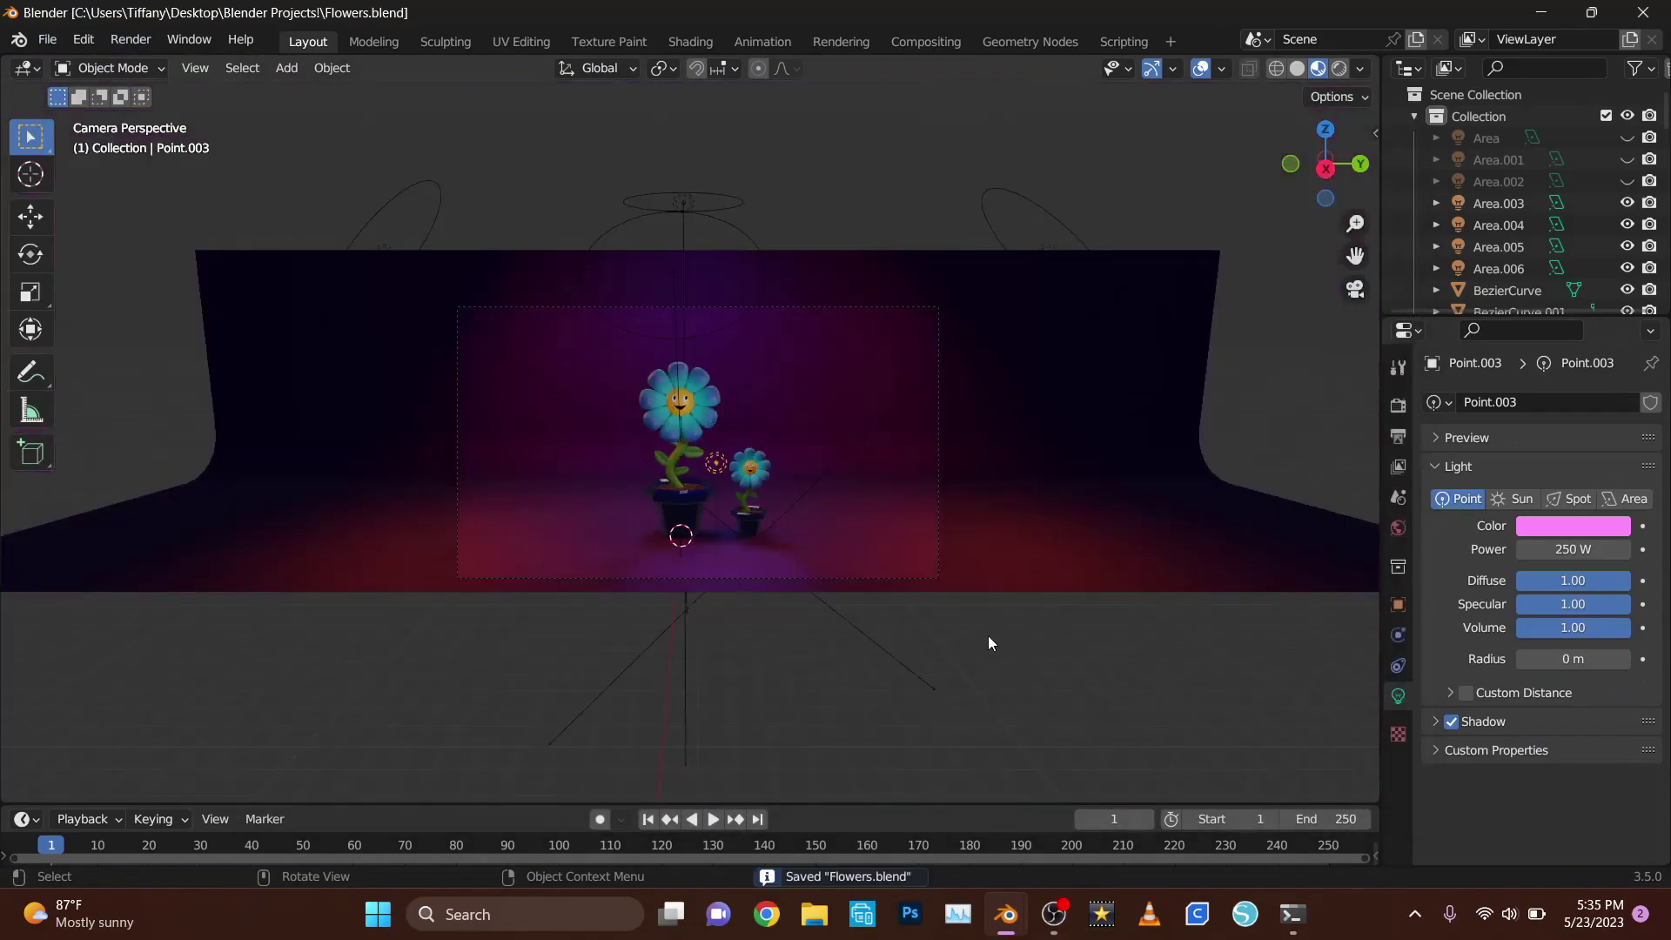
pyautogui.hotkey('shift', 'a')
pyautogui.click(870, 435)
pyautogui.scroll(3, 943, 348)
pyautogui.rightClick(114, 101)
# - Give the sphere a new Emission material at strength 50 with a tinted glow colour
pyautogui.click(1532, 491)
pyautogui.click(1576, 629)
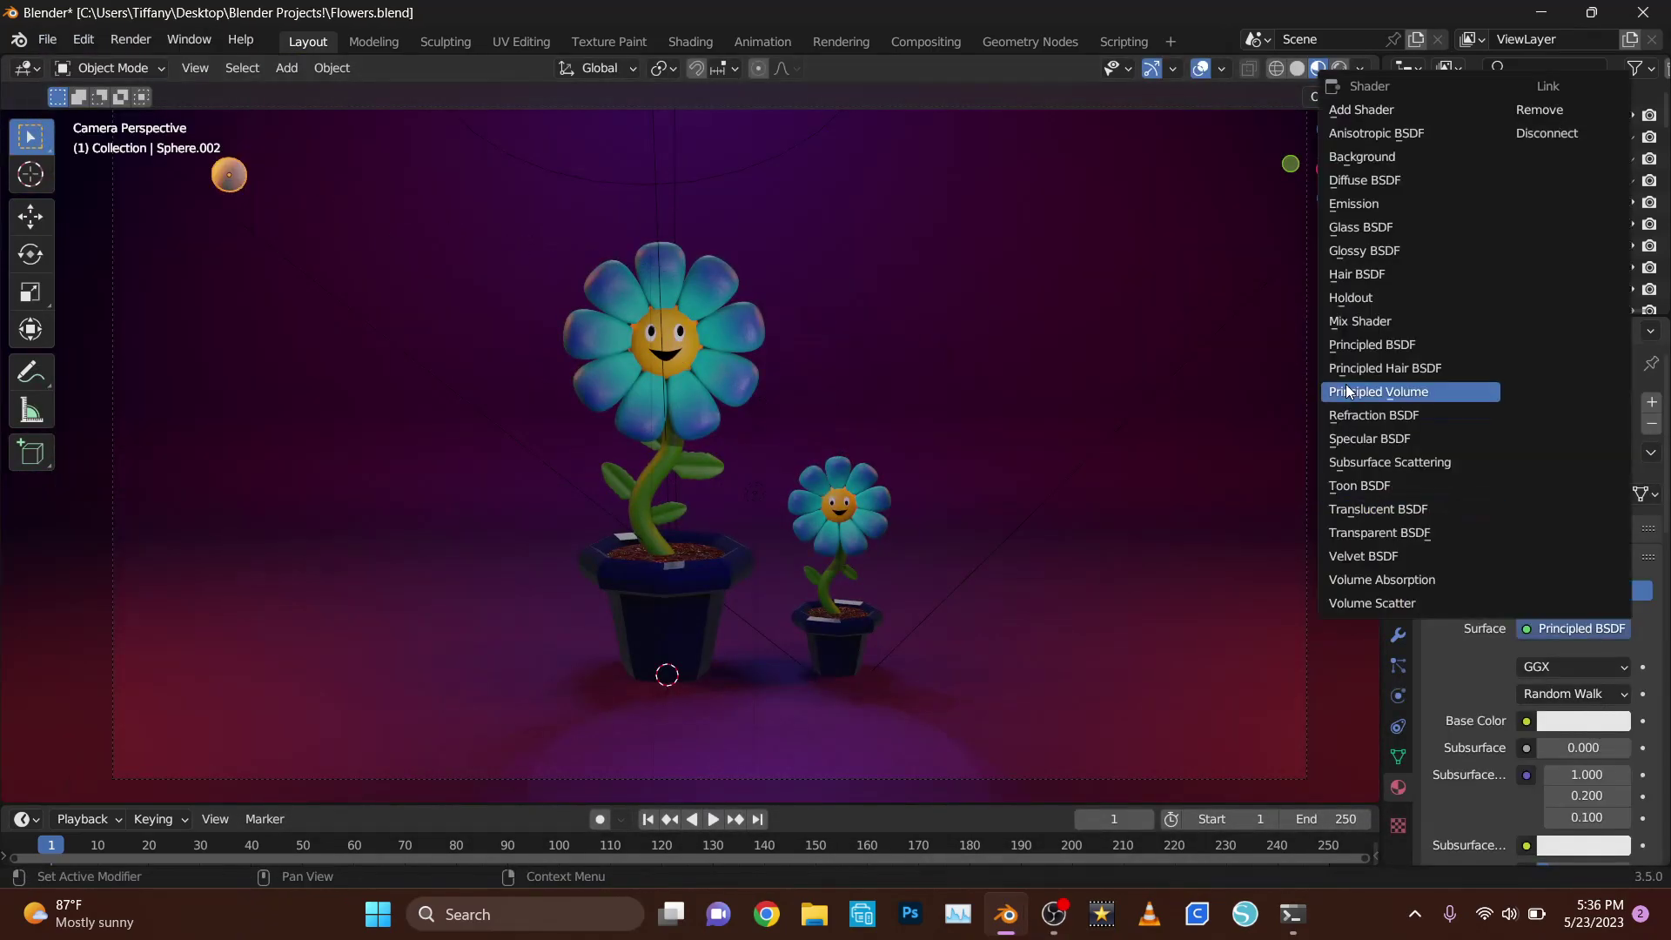
pyautogui.click(1354, 203)
pyautogui.hotkey('ctrl', 'z')
pyautogui.click(1584, 667)
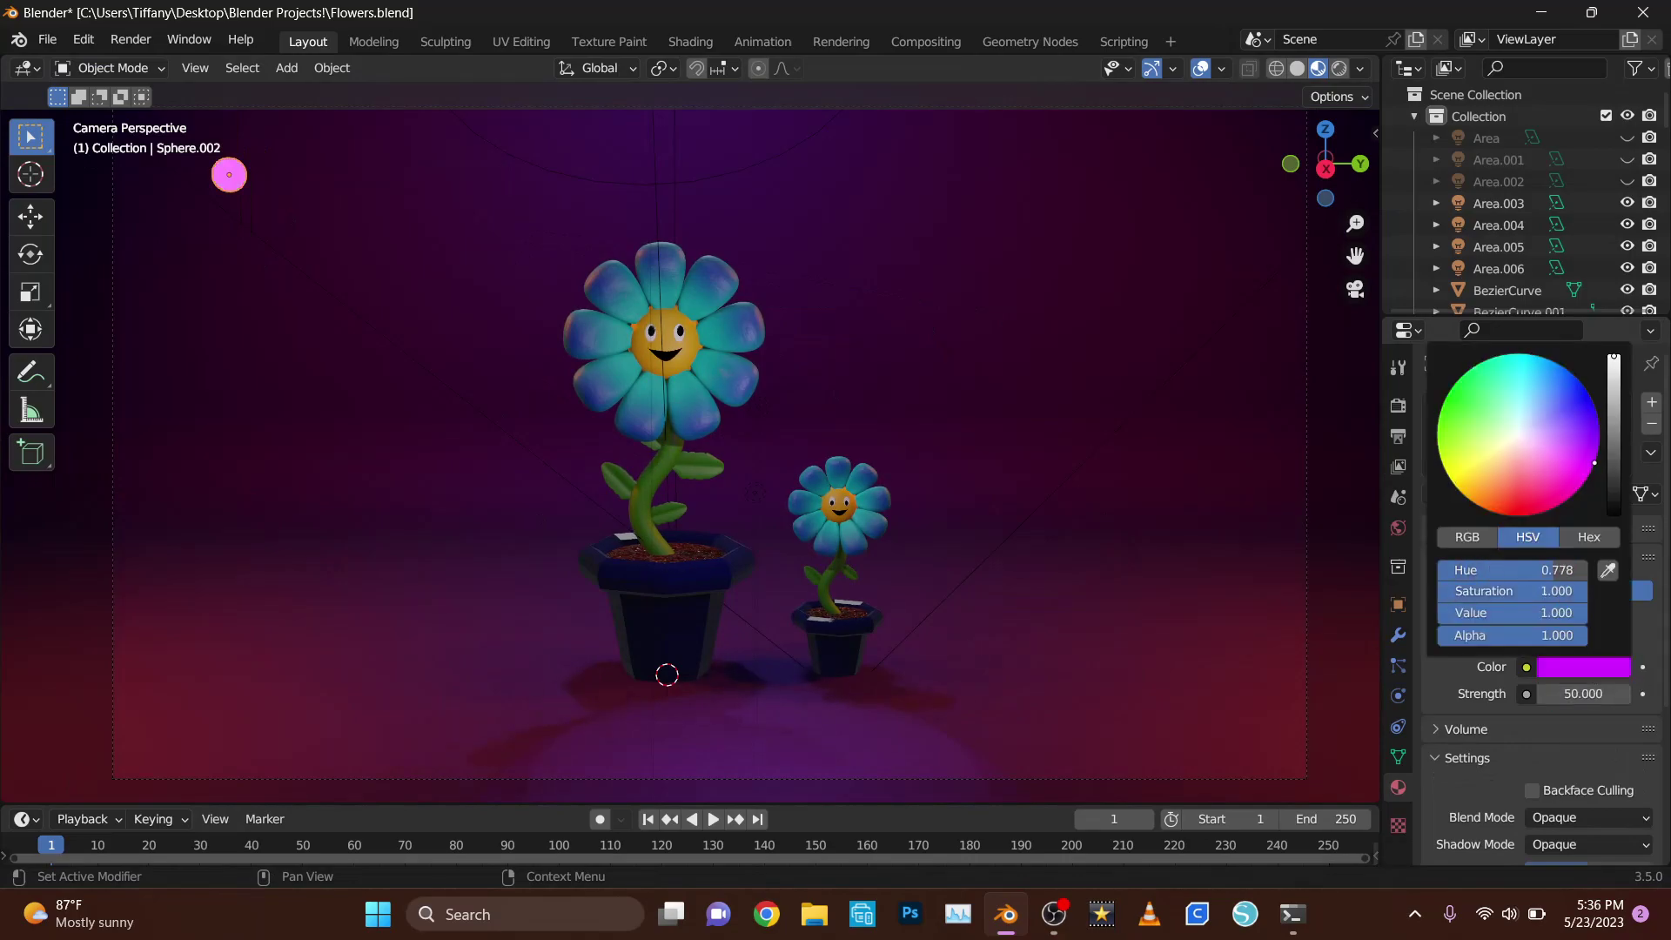
pyautogui.moveTo(1595, 462); pyautogui.dragTo(1586, 398)
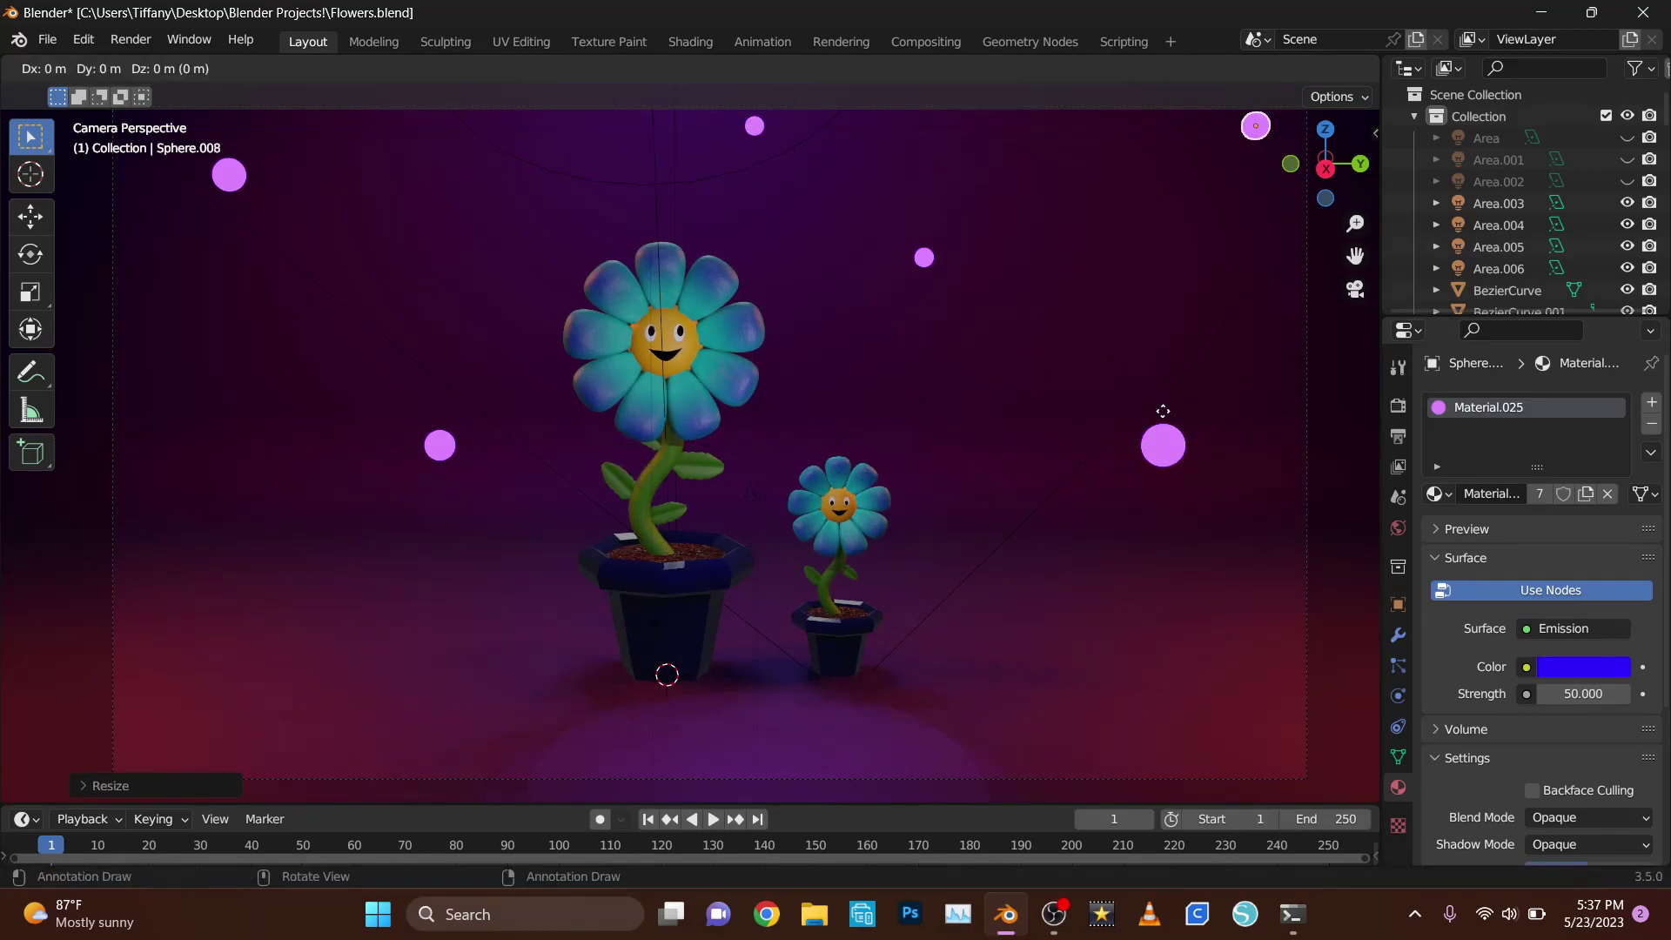
# - Position the first orb, then duplicate and resize a copy near the flowers
pyautogui.moveTo(1023, 405); pyautogui.dragTo(692, 274, button='middle')
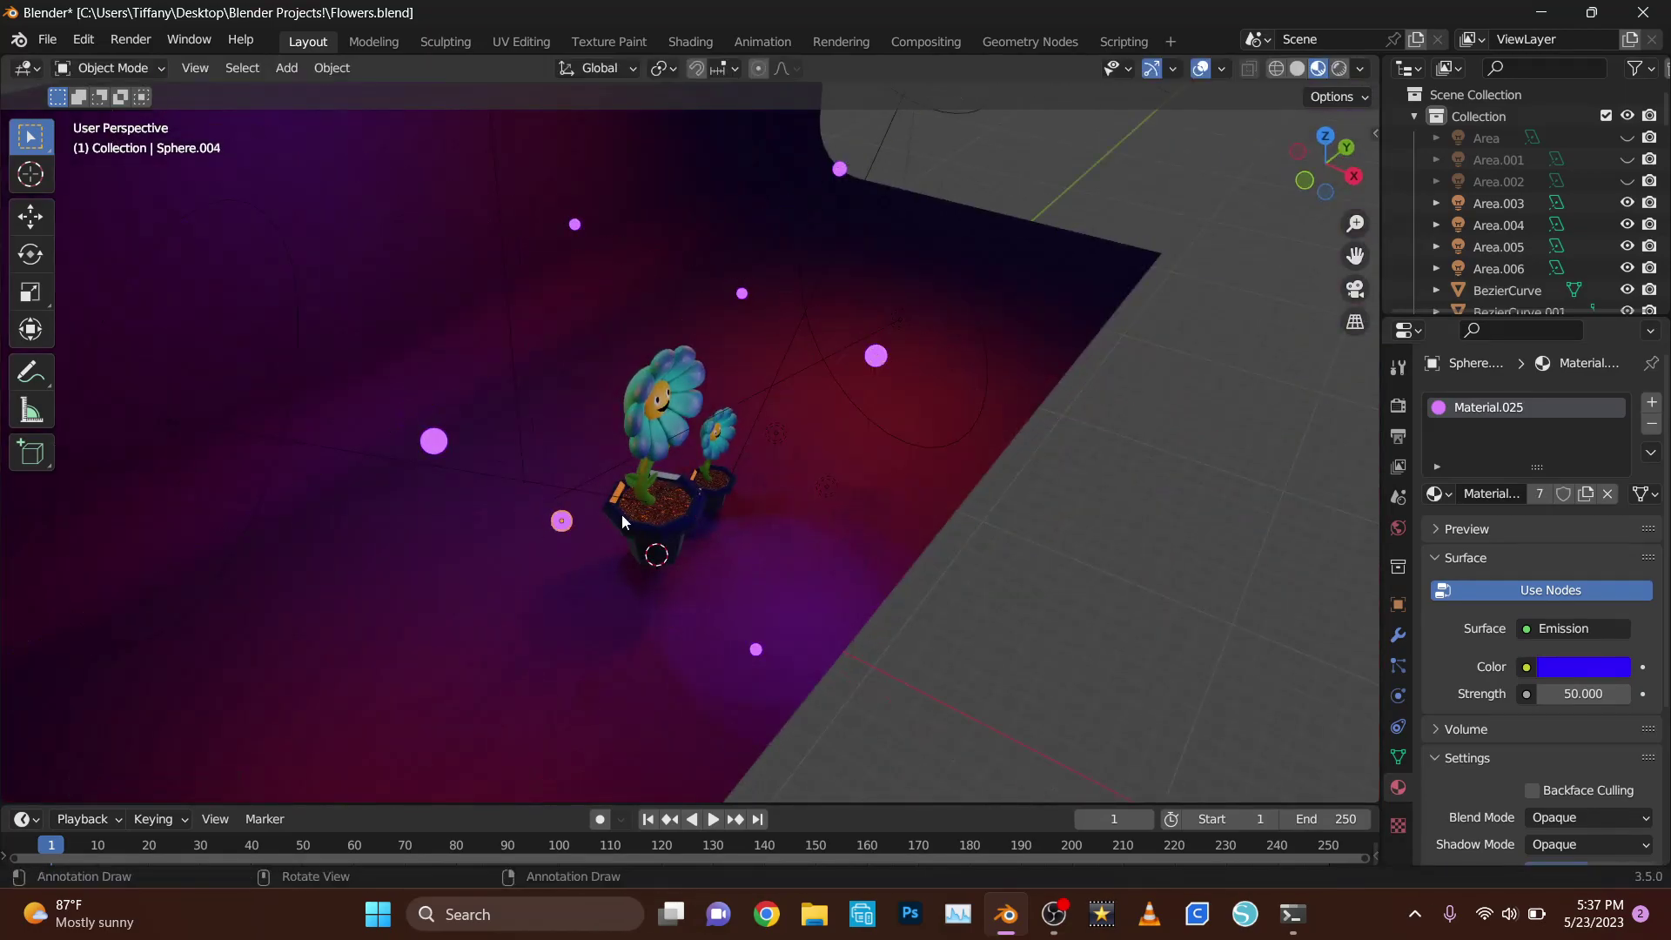
pyautogui.moveTo(622, 514); pyautogui.dragTo(1079, 473, button='middle')
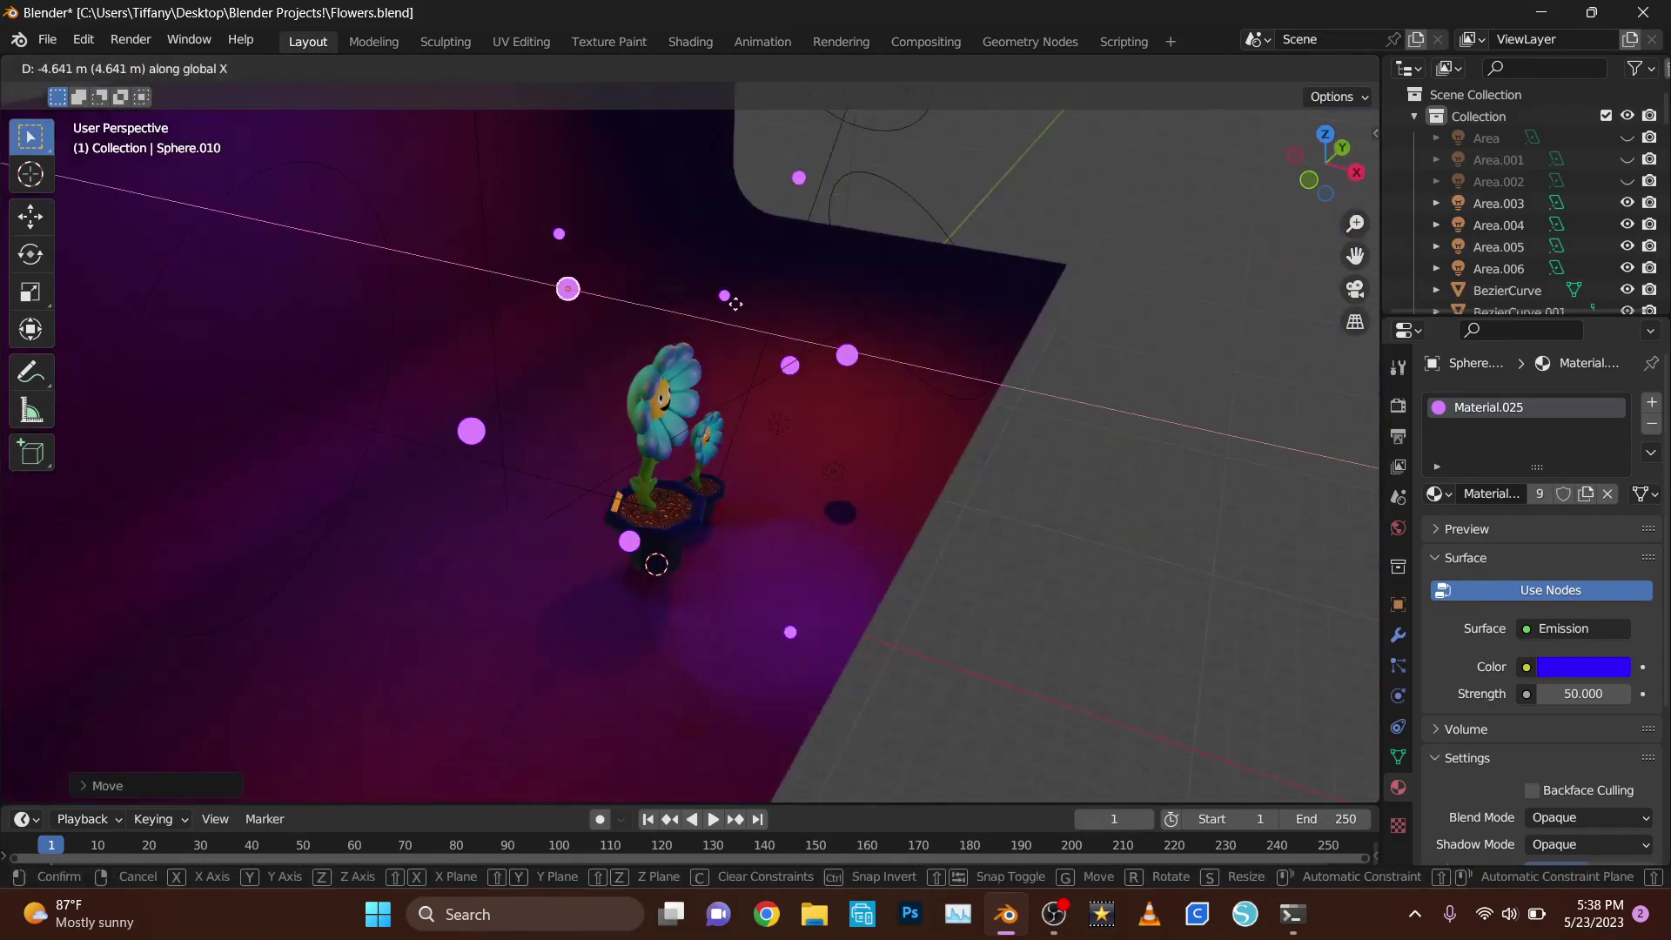
pyautogui.click(816, 313)
pyautogui.hotkey('shift', 'd')
pyautogui.moveTo(753, 402)
pyautogui.mouseDown(button='middle')
pyautogui.moveTo(982, 409)
pyautogui.moveTo(920, 349)
pyautogui.mouseUp(button='middle')
pyautogui.click(861, 467)
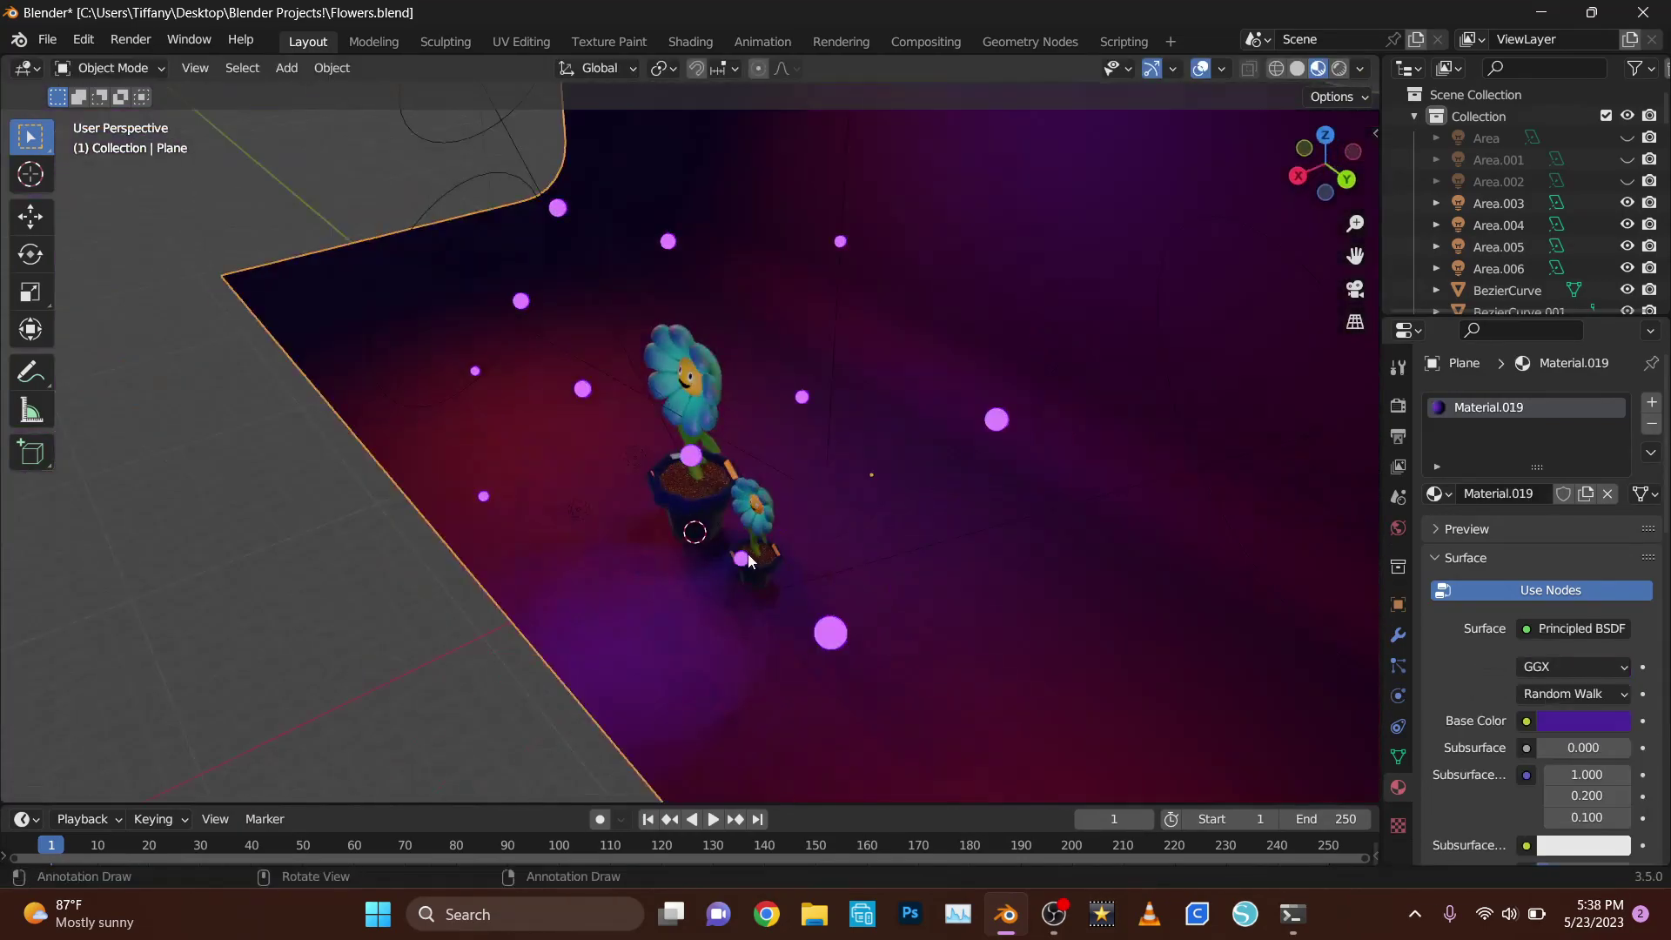
pyautogui.hotkey('shift', 'd')
# - Scatter three more duplicated orbs around the potted daisies
pyautogui.click(984, 434)
pyautogui.hotkey('shift', 'd')
pyautogui.click(503, 515)
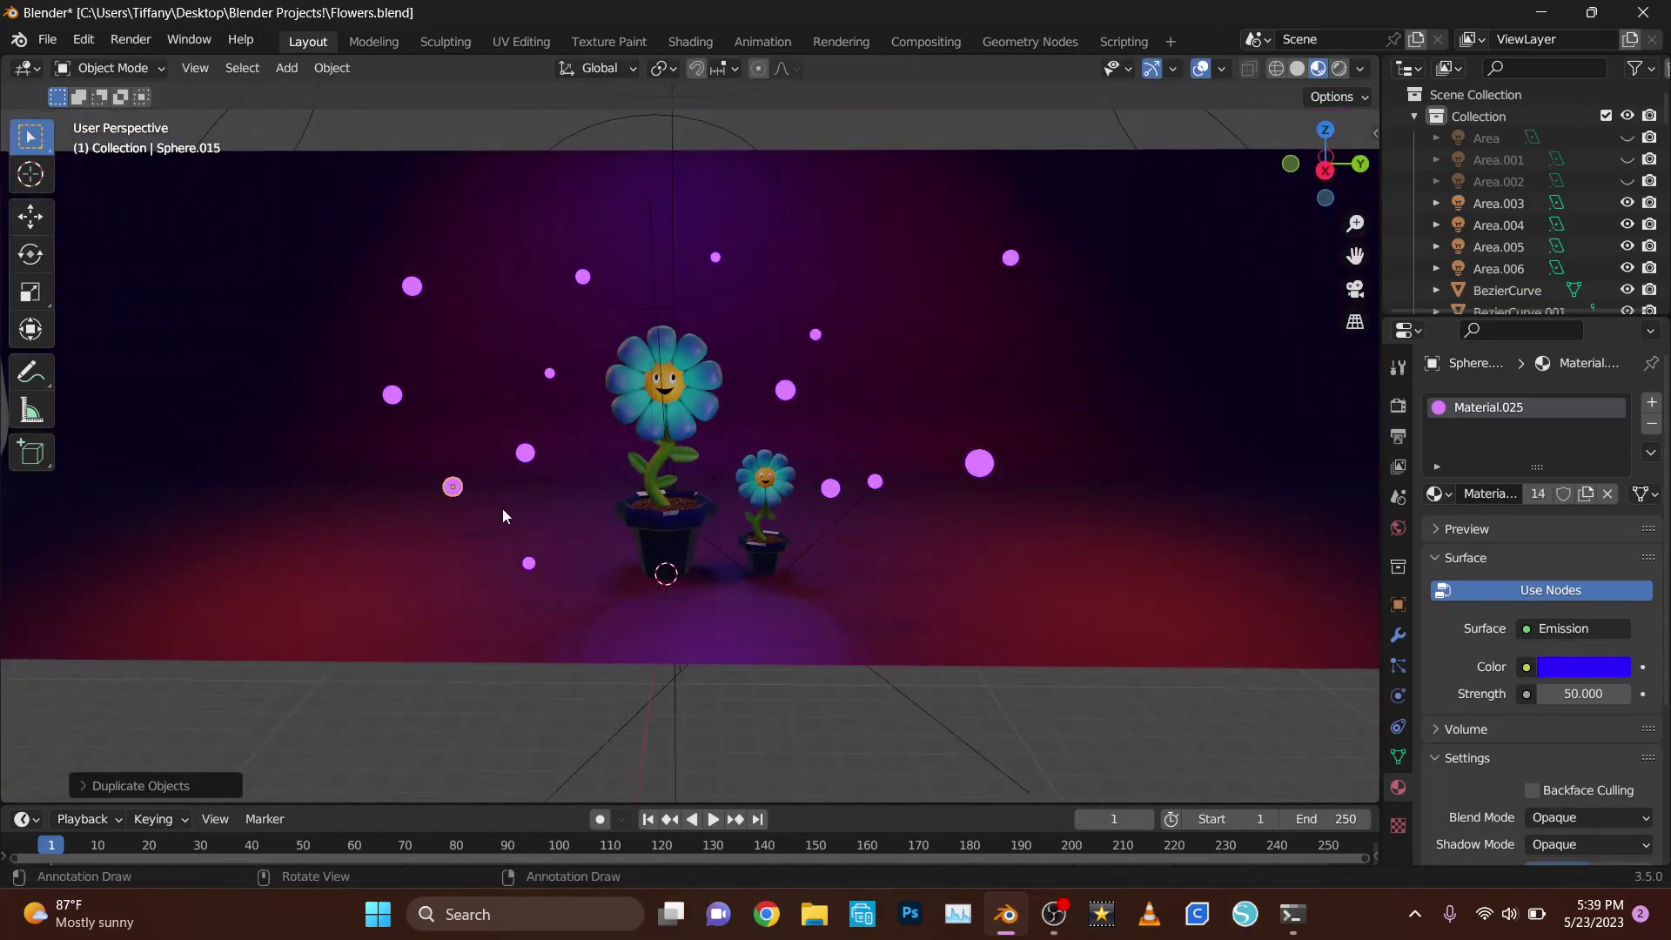
pyautogui.click(873, 489)
pyautogui.hotkey('shift', 'd')
pyautogui.click(937, 348)
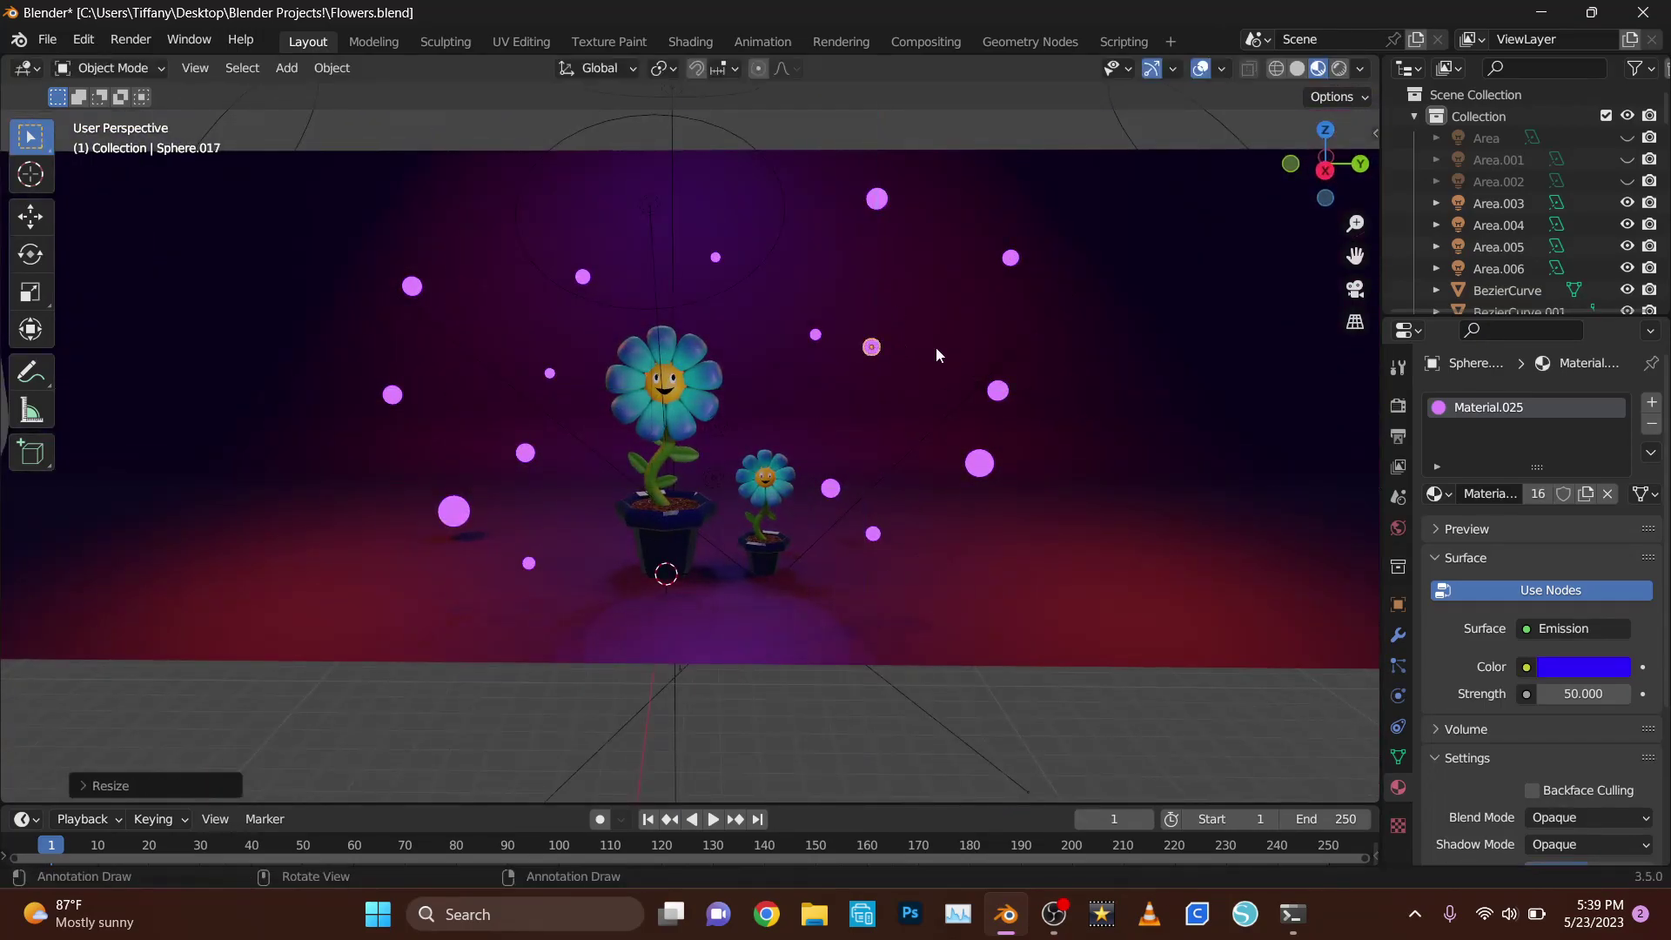
# - Move another orb, add one more copy, and tint the shared glow violet
pyautogui.click(412, 286)
pyautogui.press('g')
pyautogui.click(408, 205)
pyautogui.hotkey('shift', 'd')
pyautogui.moveTo(869, 468); pyautogui.dragTo(875, 342, button='middle')
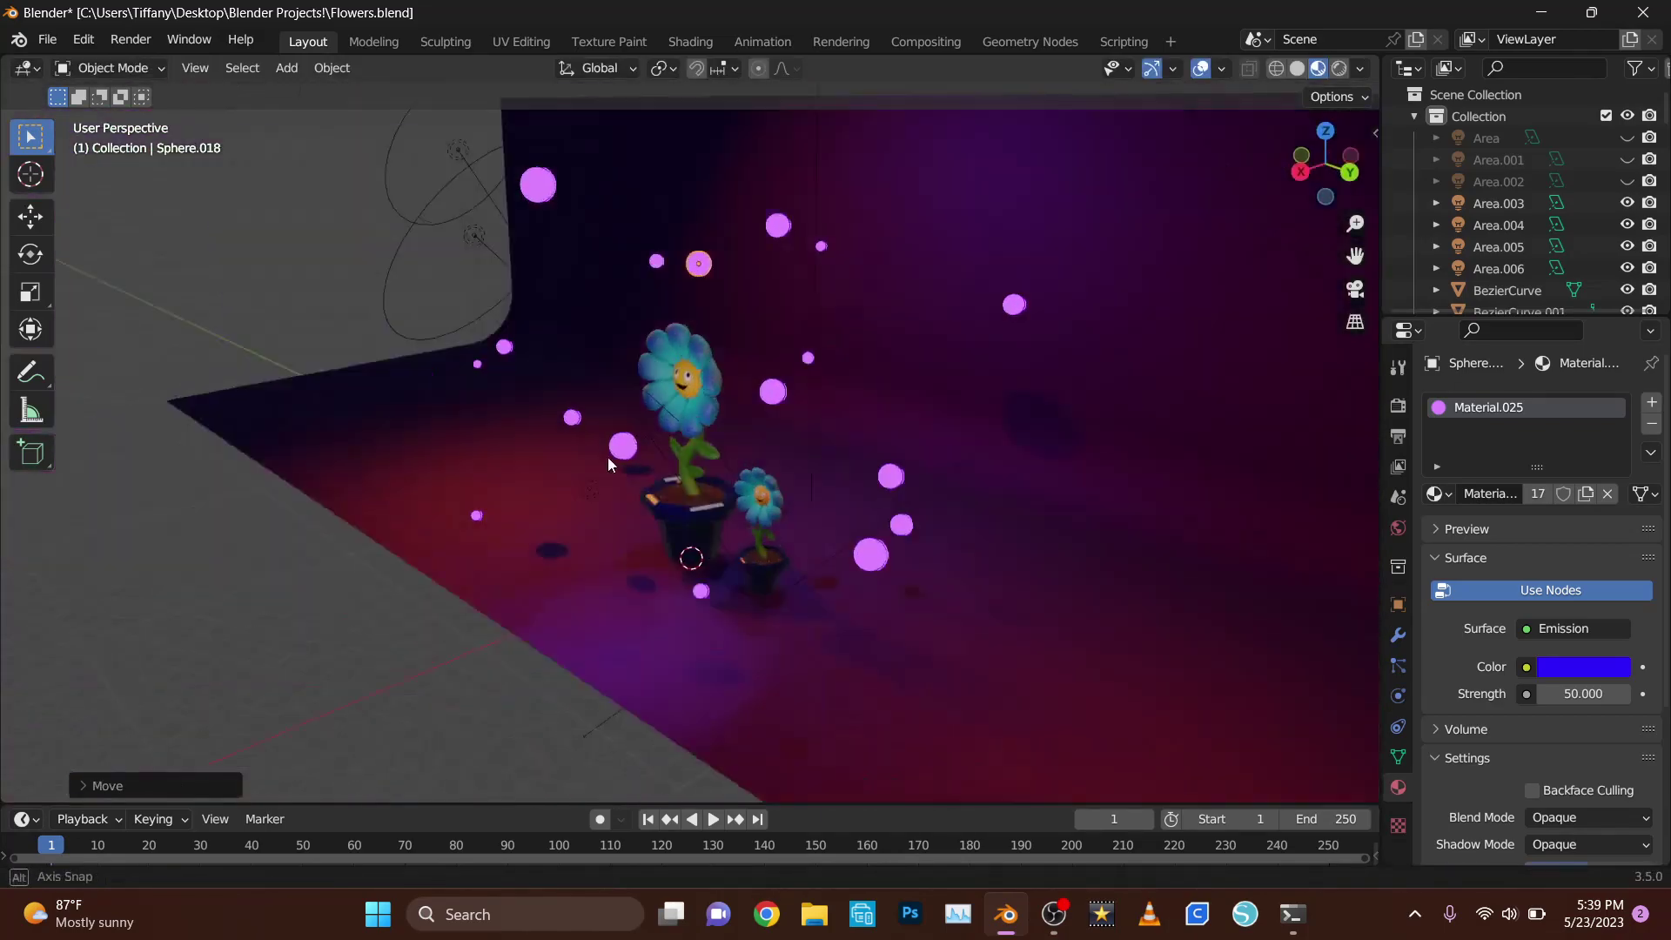
pyautogui.click(876, 342)
pyautogui.click(1584, 666)
pyautogui.moveTo(1506, 391); pyautogui.dragTo(1558, 452)
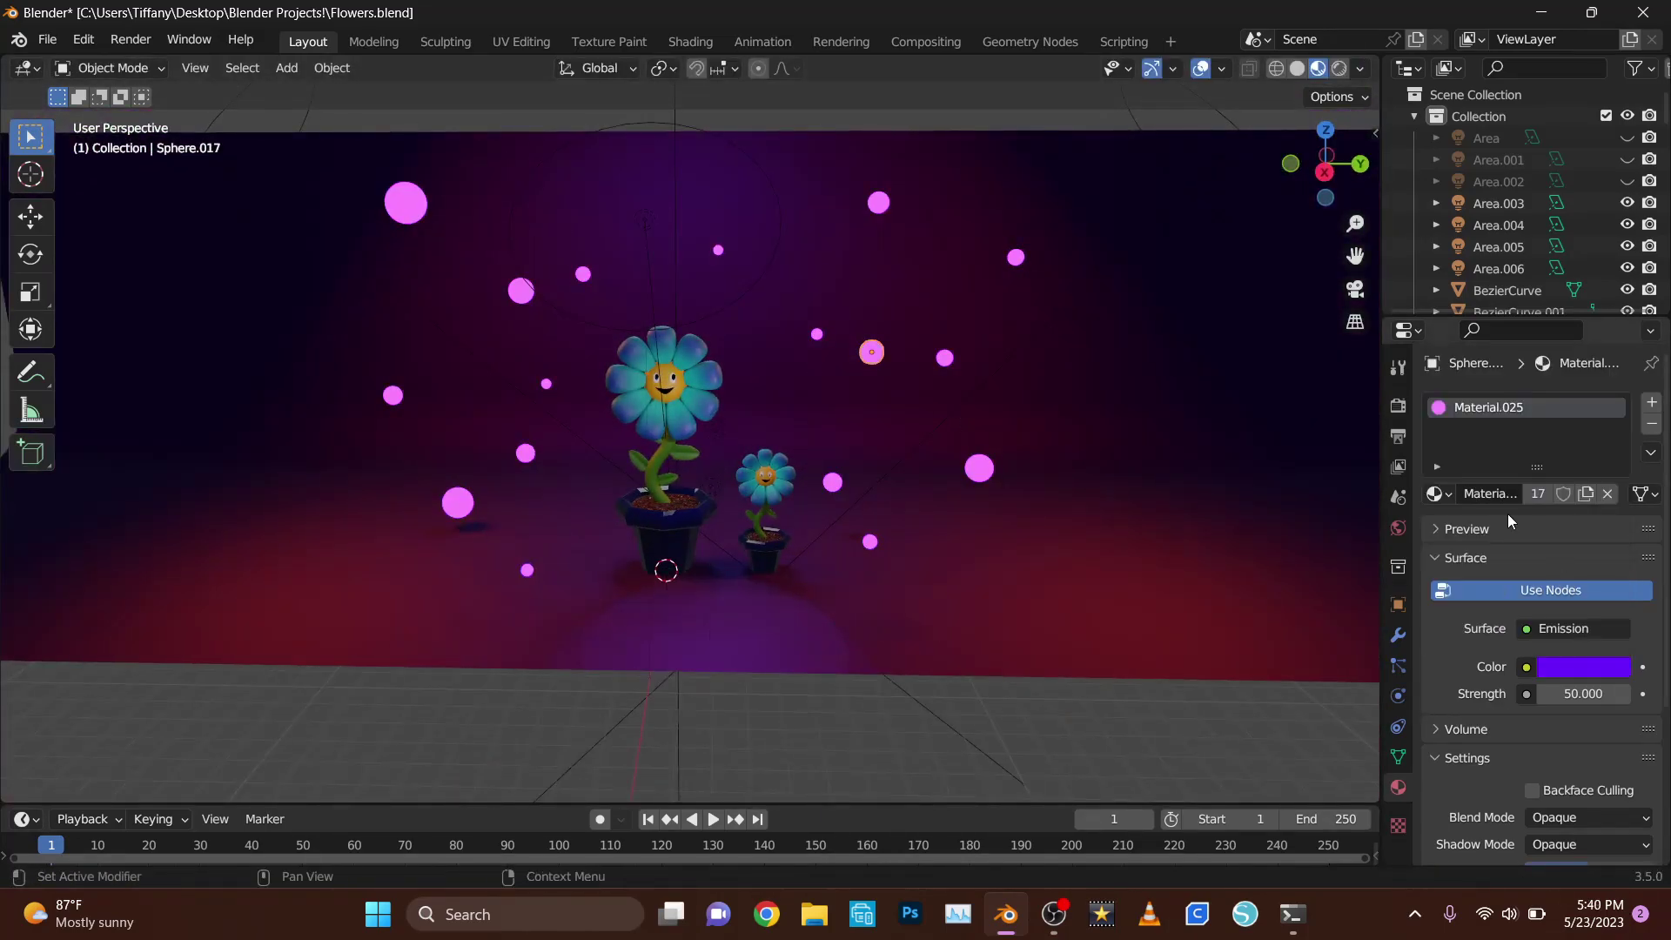
# - Recolour the selected orbs' glow green and yellow
pyautogui.click(1585, 667)
pyautogui.click(1480, 374)
pyautogui.click(521, 290)
pyautogui.click(1584, 666)
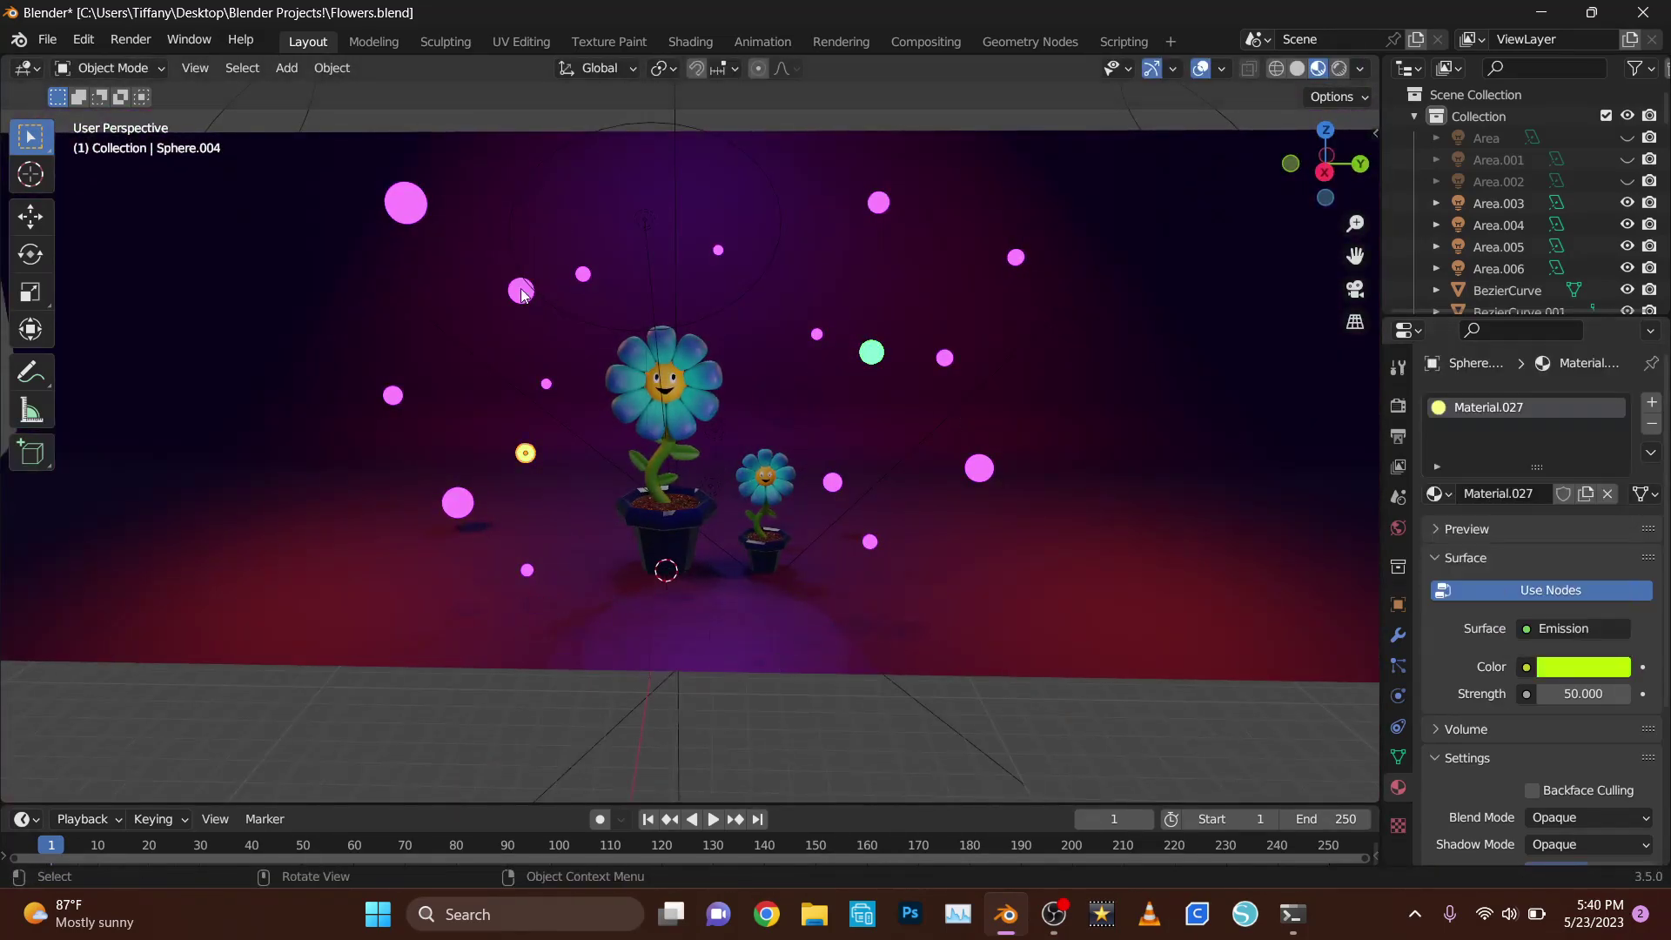
pyautogui.click(1461, 493)
# - Set two more orbs' glow colours to green and yellow
pyautogui.click(718, 250)
pyautogui.click(1584, 667)
pyautogui.click(1450, 426)
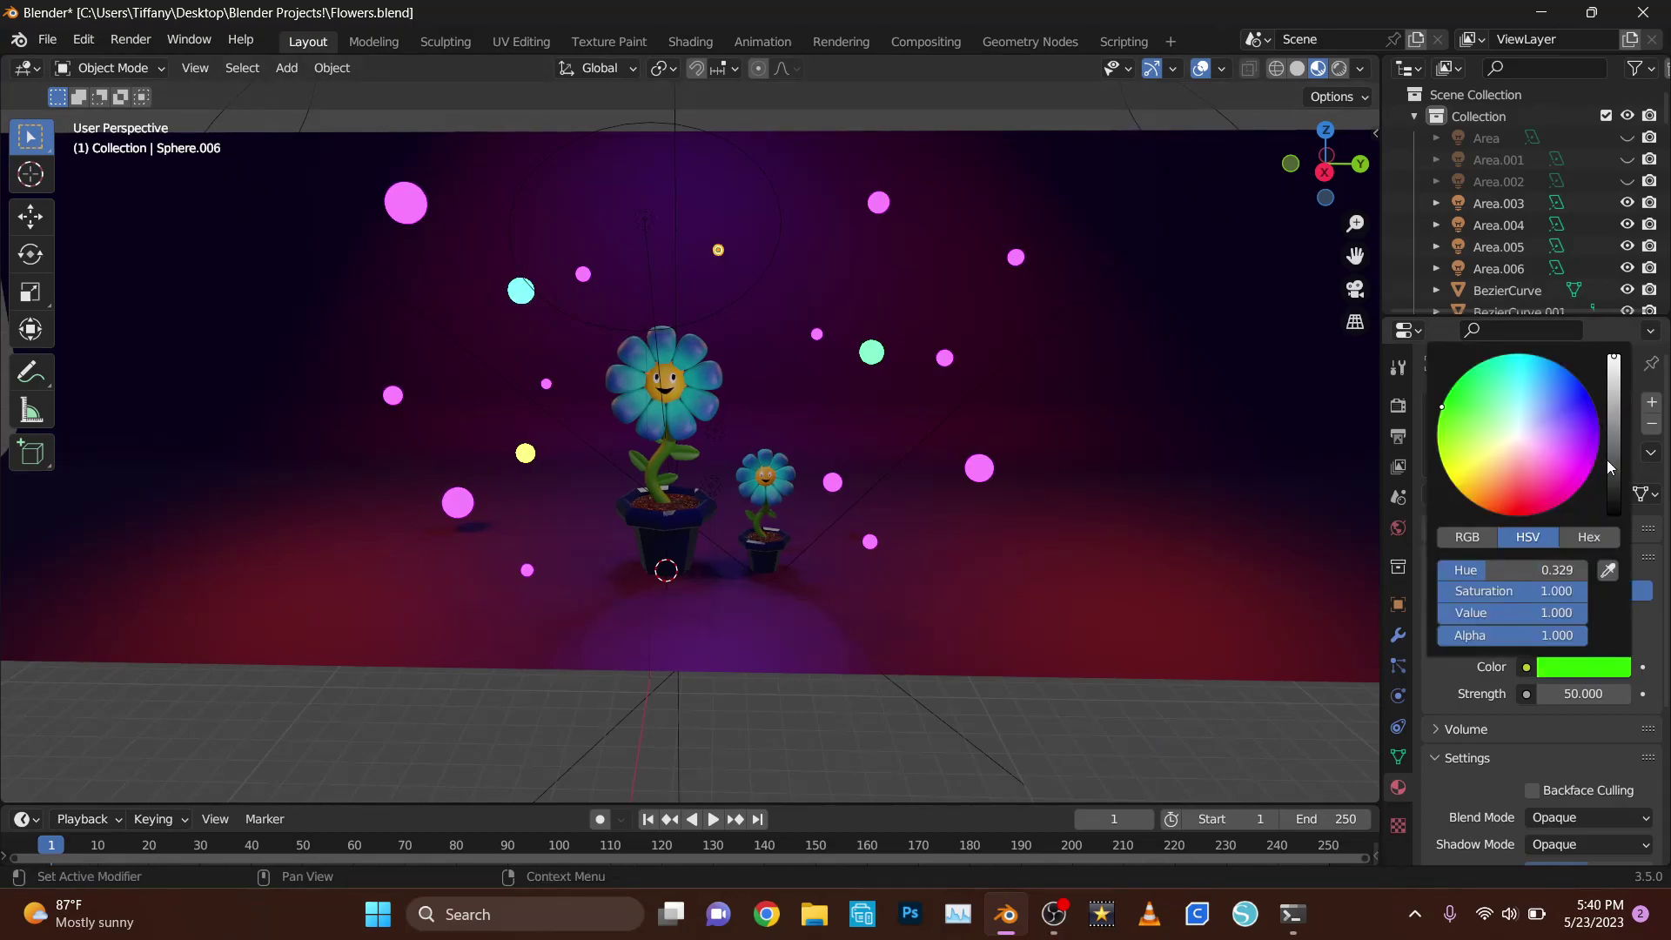
pyautogui.click(1584, 667)
pyautogui.click(1516, 499)
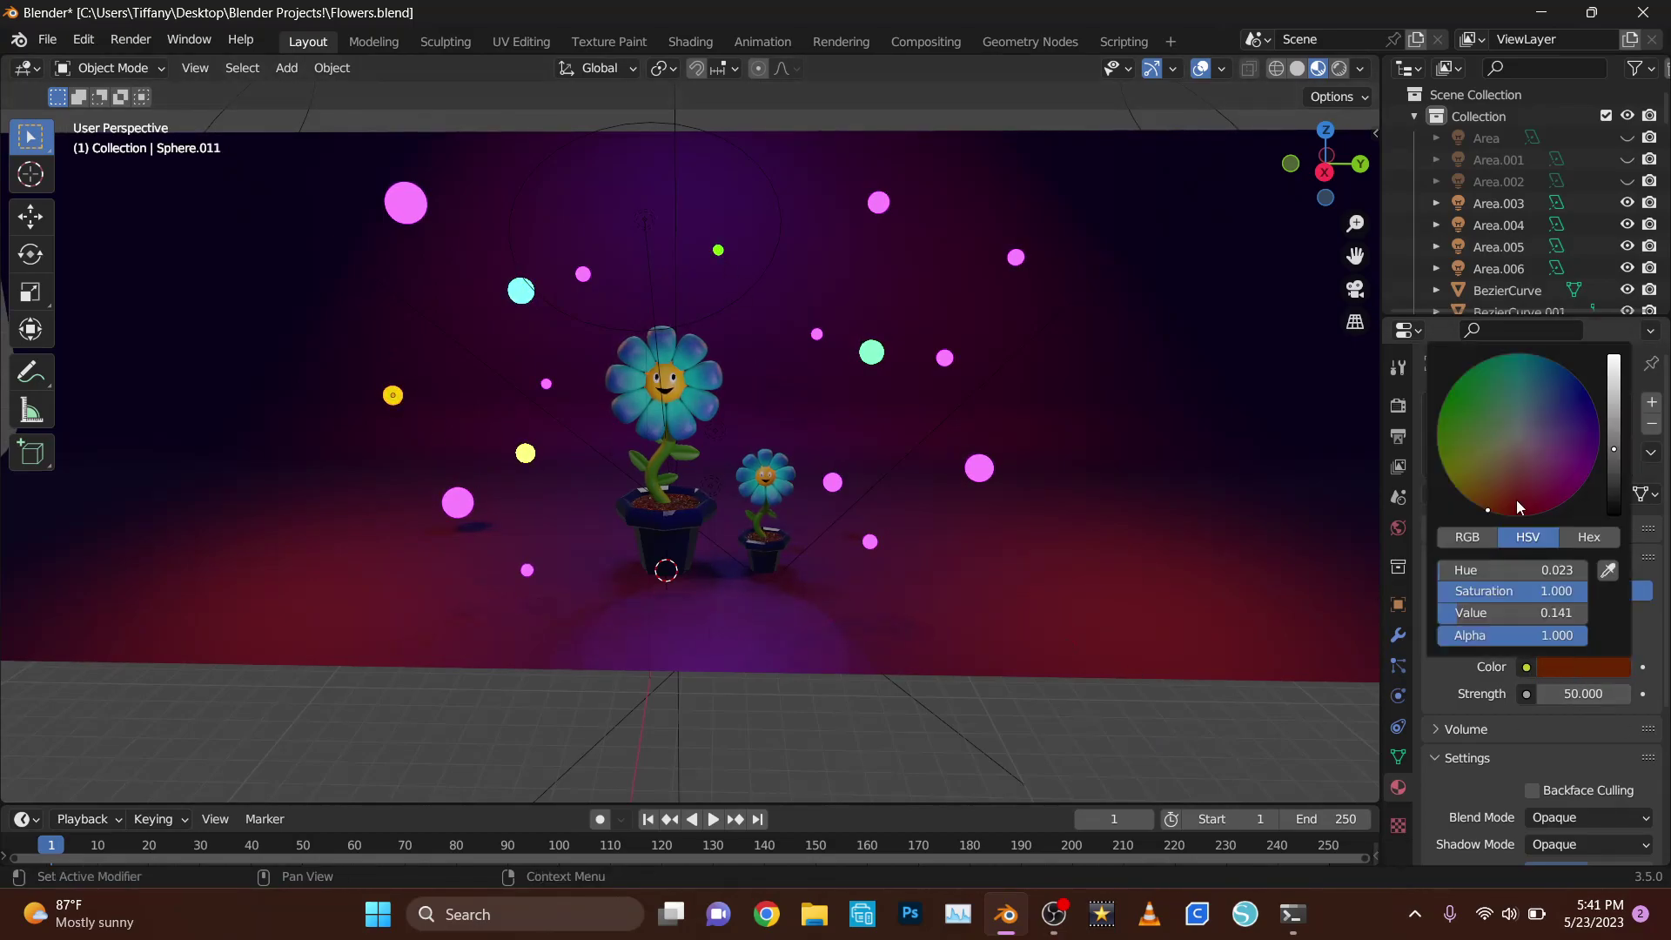
pyautogui.click(458, 503)
# - Try an orange glow on other orbs, undoing changes that hit the shared material
pyautogui.click(1585, 667)
pyautogui.click(1456, 487)
pyautogui.hotkey('ctrl', 'z')
pyautogui.click(870, 542)
pyautogui.click(1584, 667)
pyautogui.click(1483, 507)
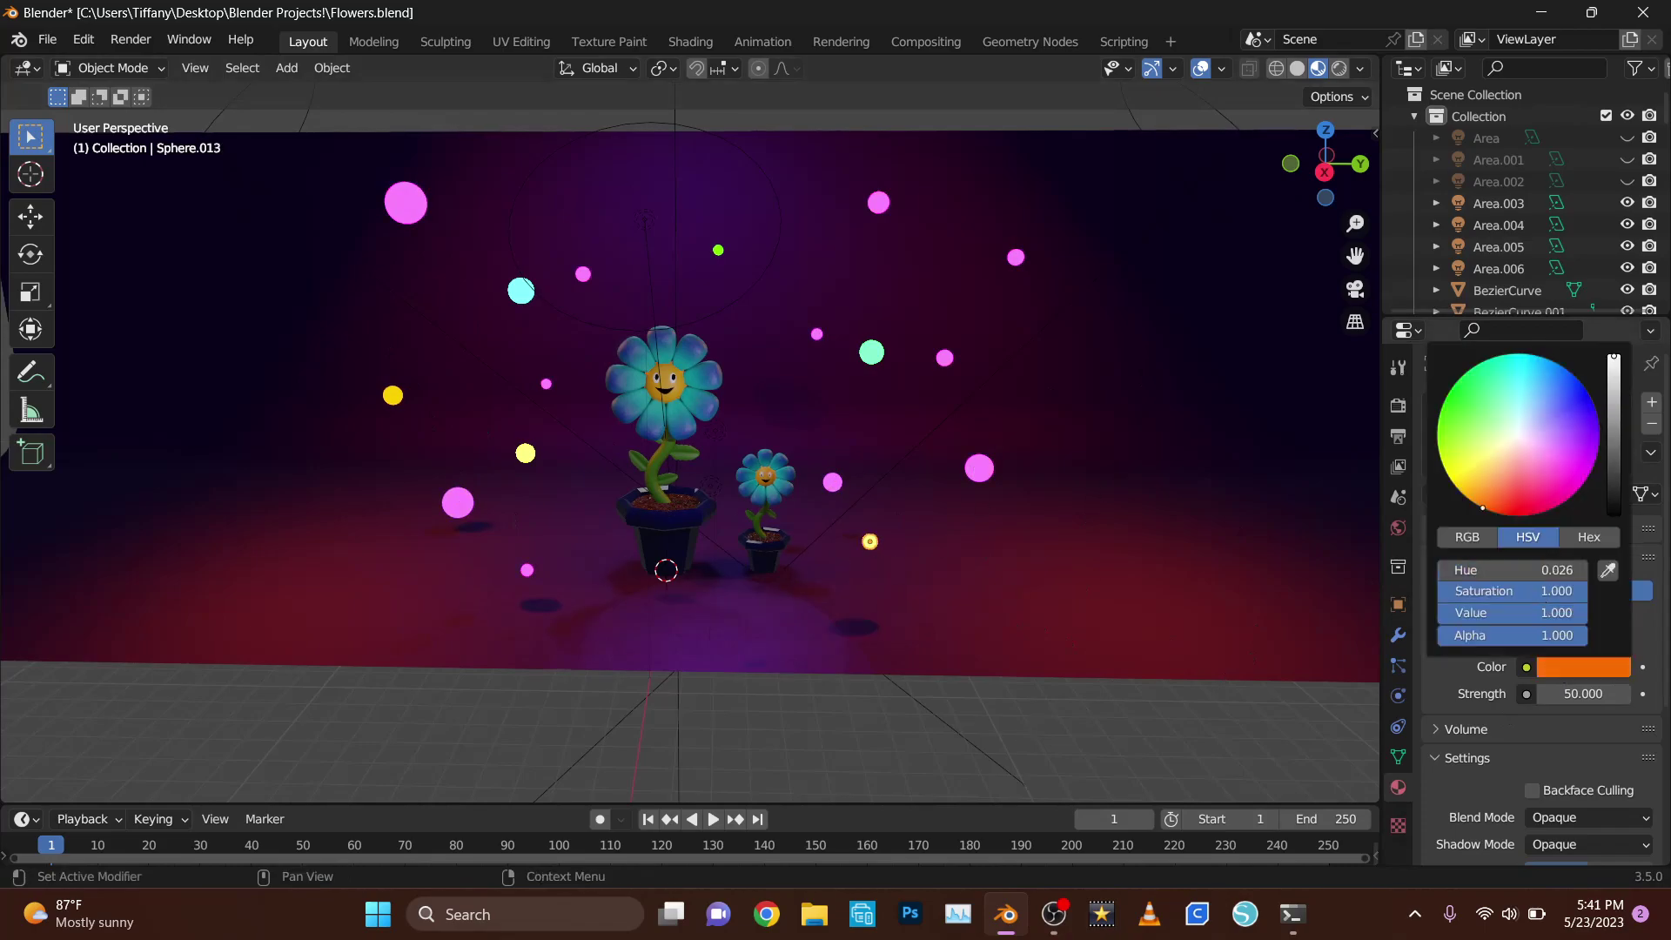
pyautogui.hotkey('ctrl', 'z')
pyautogui.hotkey('ctrl', 'z')
pyautogui.hotkey('ctrl', 'z')
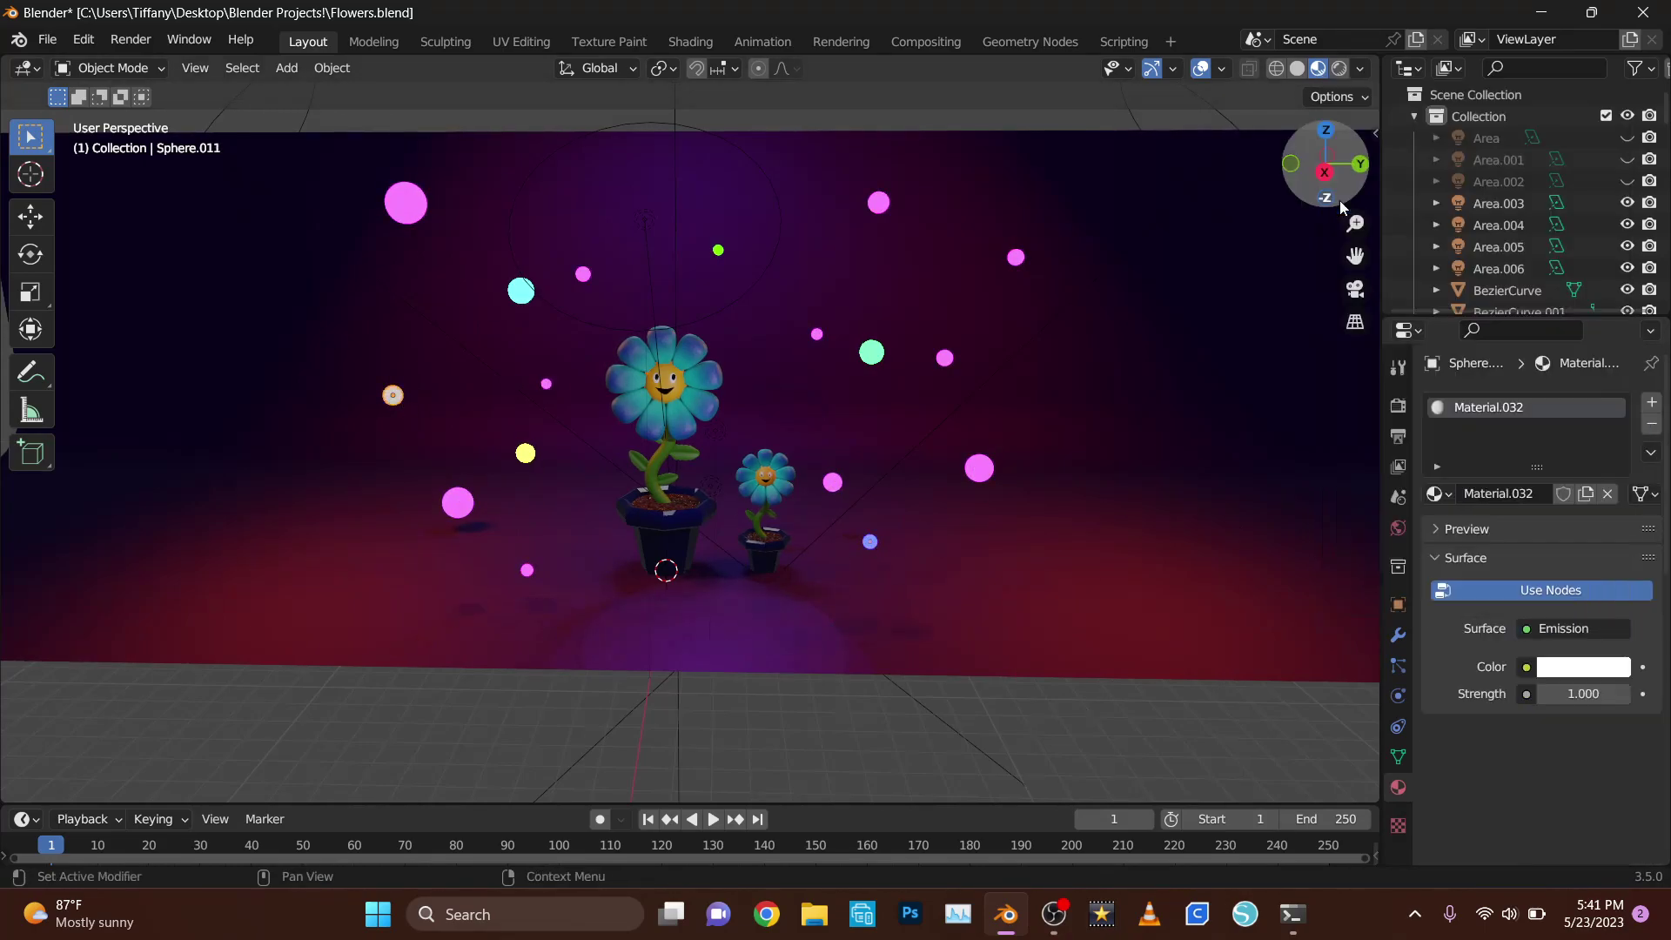
pyautogui.hotkey('ctrl', 'z')
# - Make an orb's material single-user and give it its own yellow glow
pyautogui.click(1538, 495)
pyautogui.click(1585, 666)
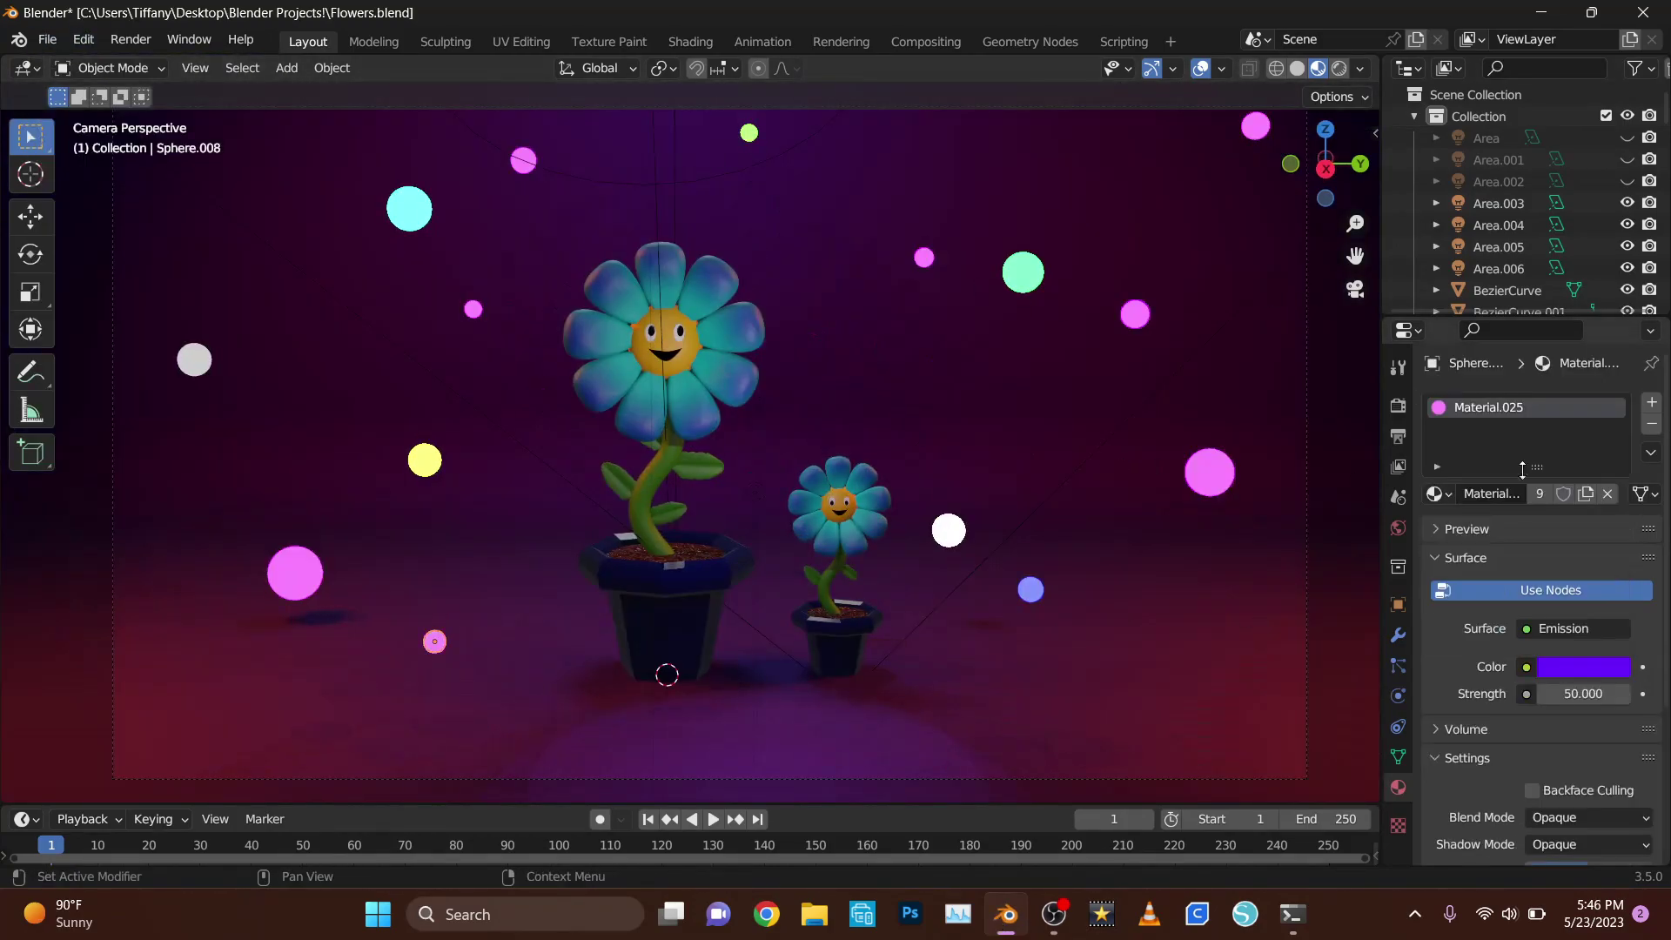
pyautogui.click(794, 571)
pyautogui.click(295, 573)
# - Enable Bloom and adjust its intensity in the render settings
pyautogui.scroll(3, 1464, 645)
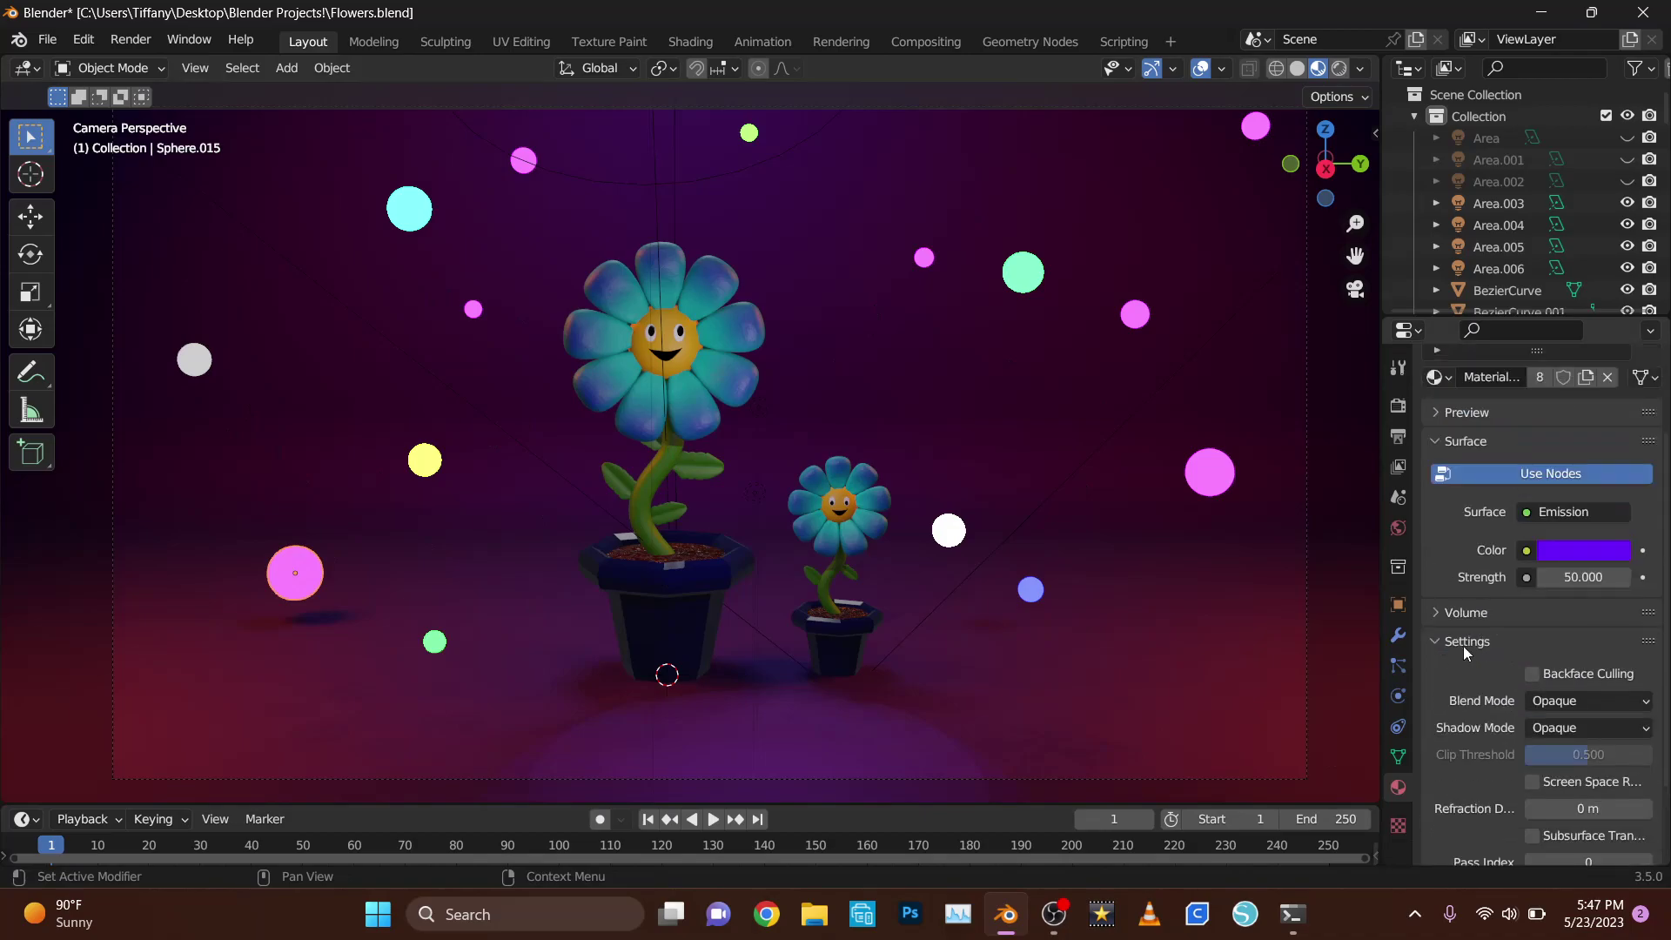
pyautogui.scroll(3, 1432, 808)
pyautogui.scroll(-2, 650, 242)
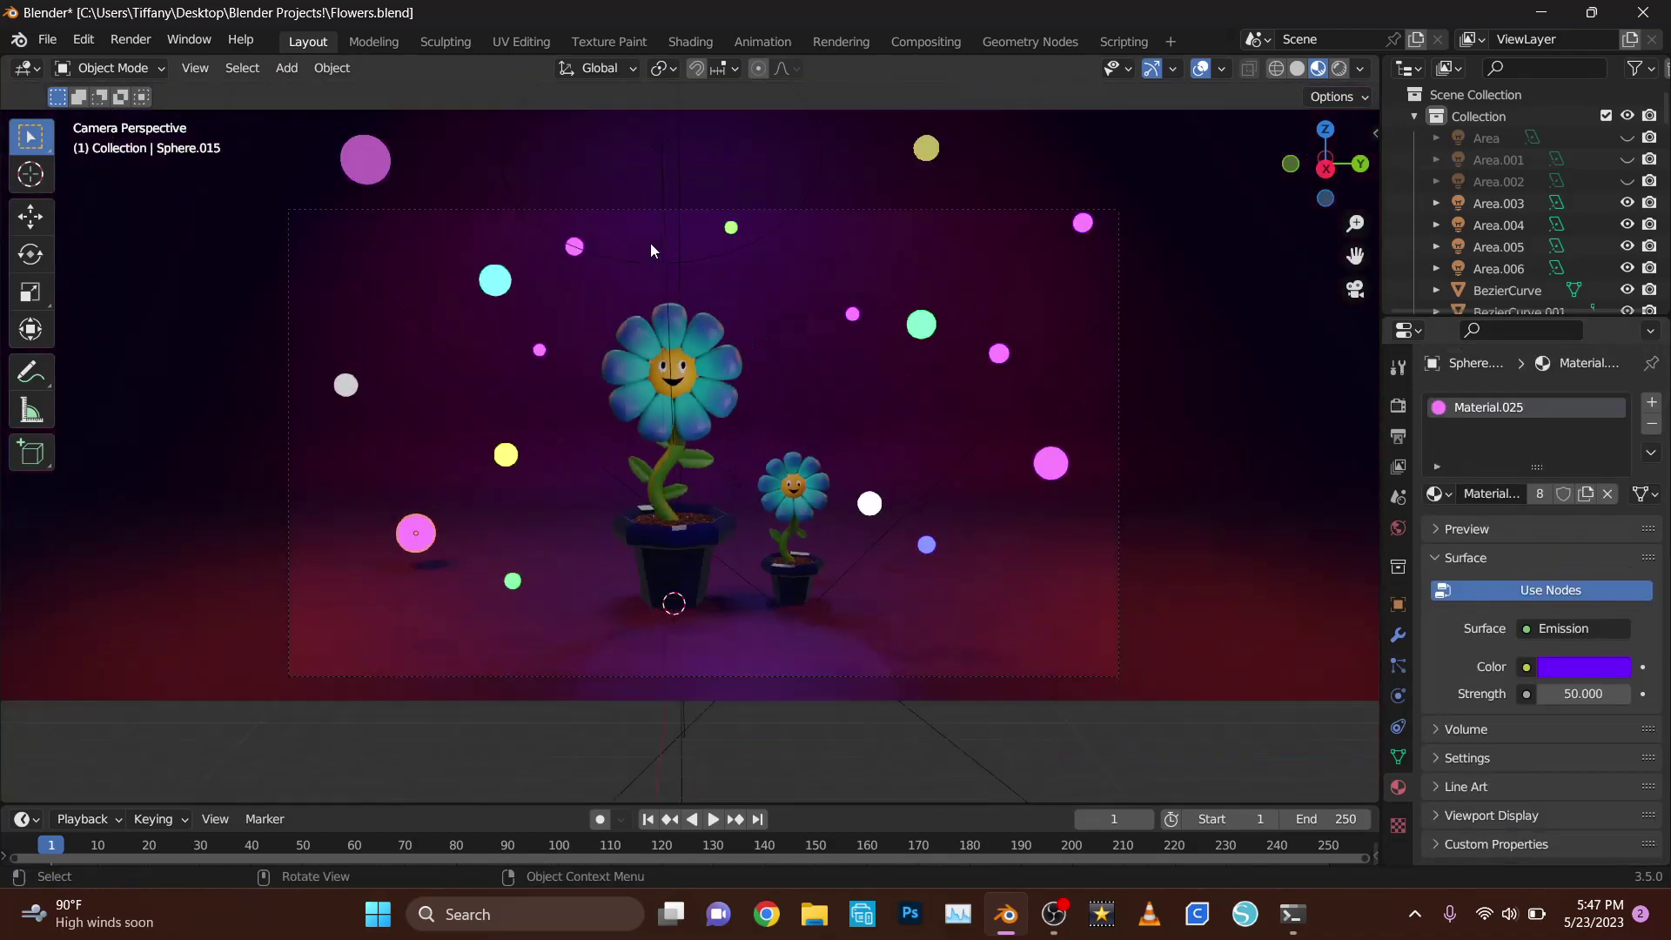
pyautogui.scroll(2, 652, 245)
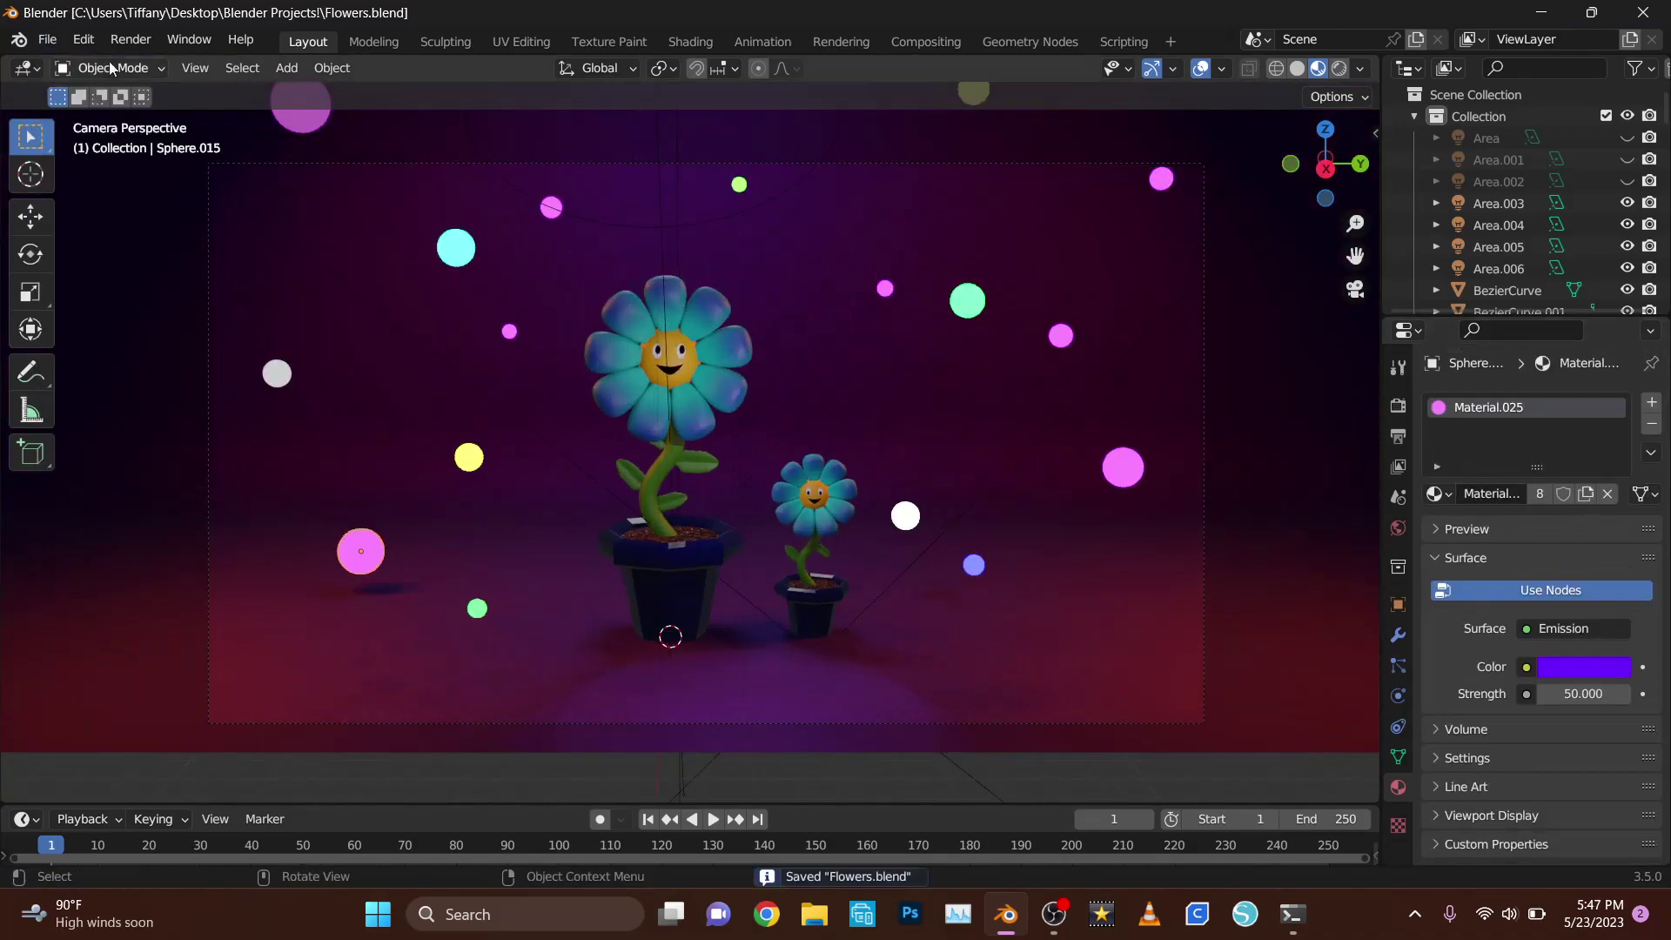
pyautogui.click(1398, 406)
pyautogui.click(1451, 583)
pyautogui.click(1435, 583)
pyautogui.moveTo(1573, 710); pyautogui.dragTo(1523, 709)
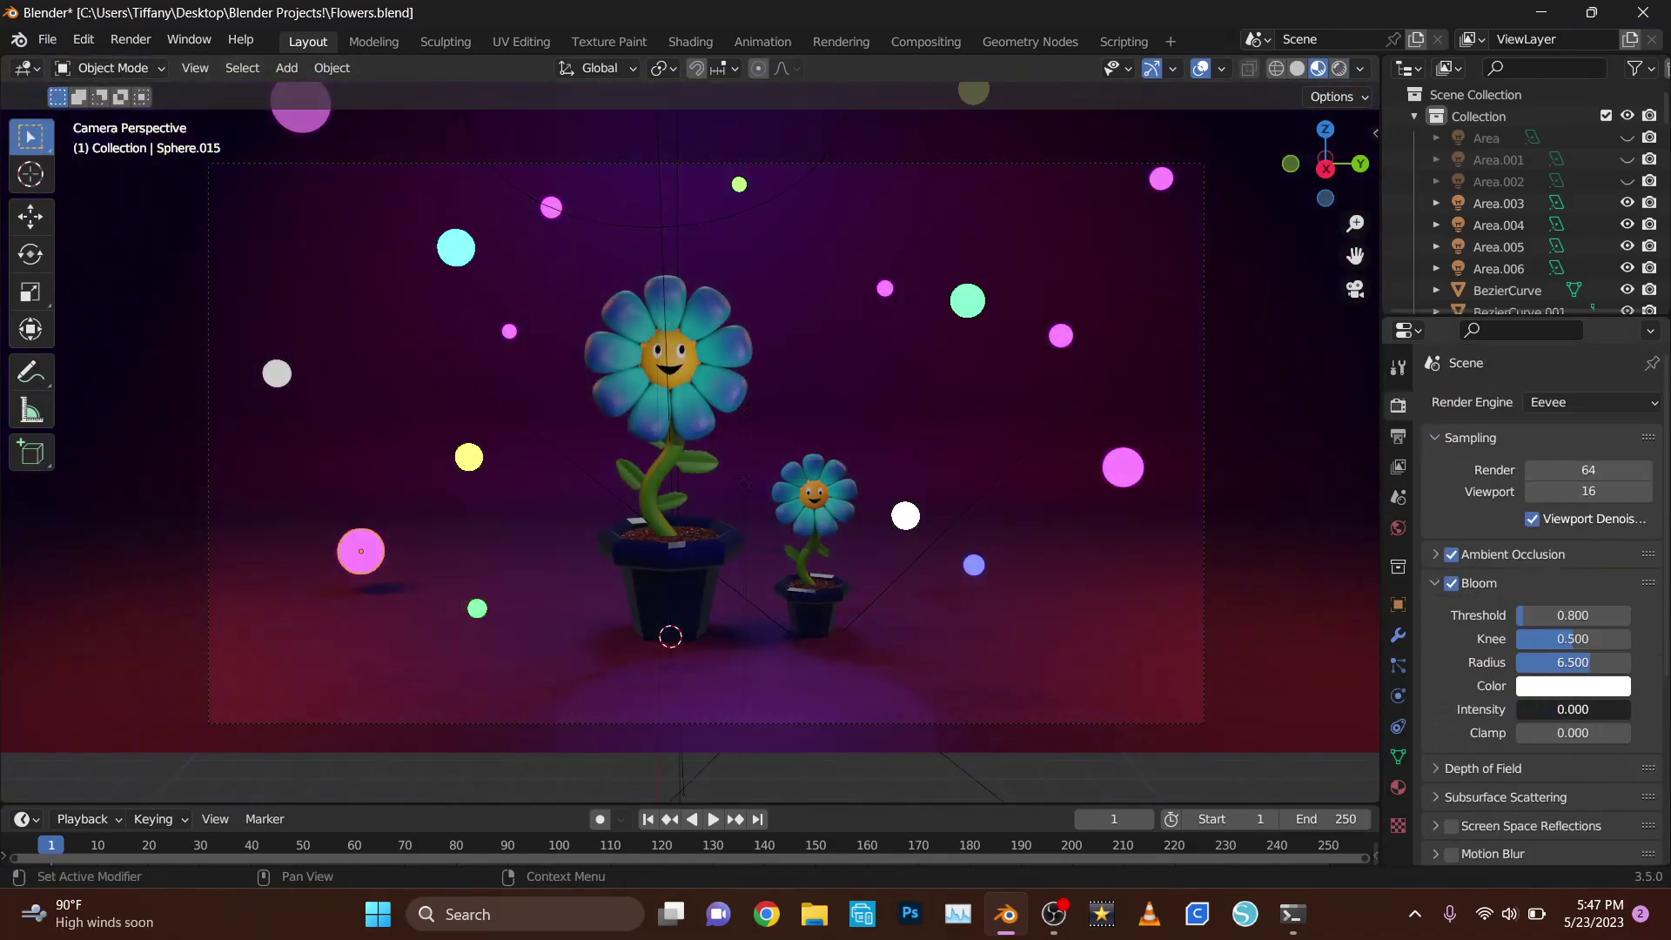
pyautogui.click(1435, 583)
# - Set the View Transform to Filmic after briefly trying Standard
pyautogui.scroll(-2, 1549, 696)
pyautogui.scroll(-5, 1569, 734)
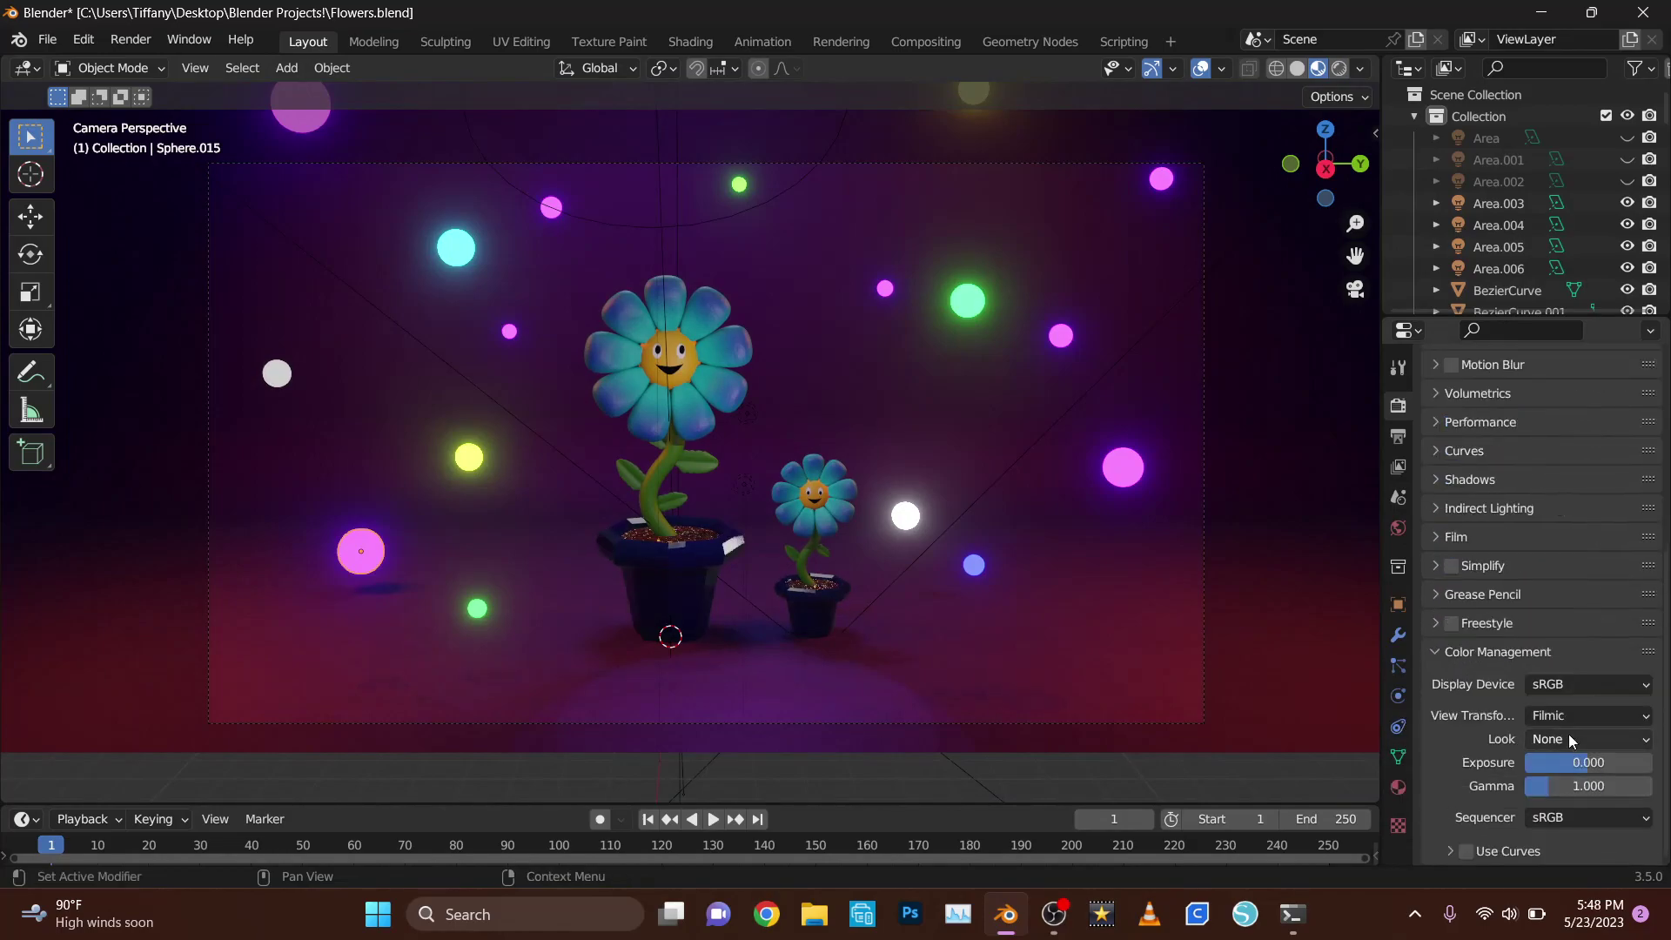
pyautogui.keyDown('ctrl'); pyautogui.scroll(-3, 1572, 739); pyautogui.keyUp('ctrl')
pyautogui.click(1581, 749)
pyautogui.click(1547, 695)
pyautogui.click(1550, 716)
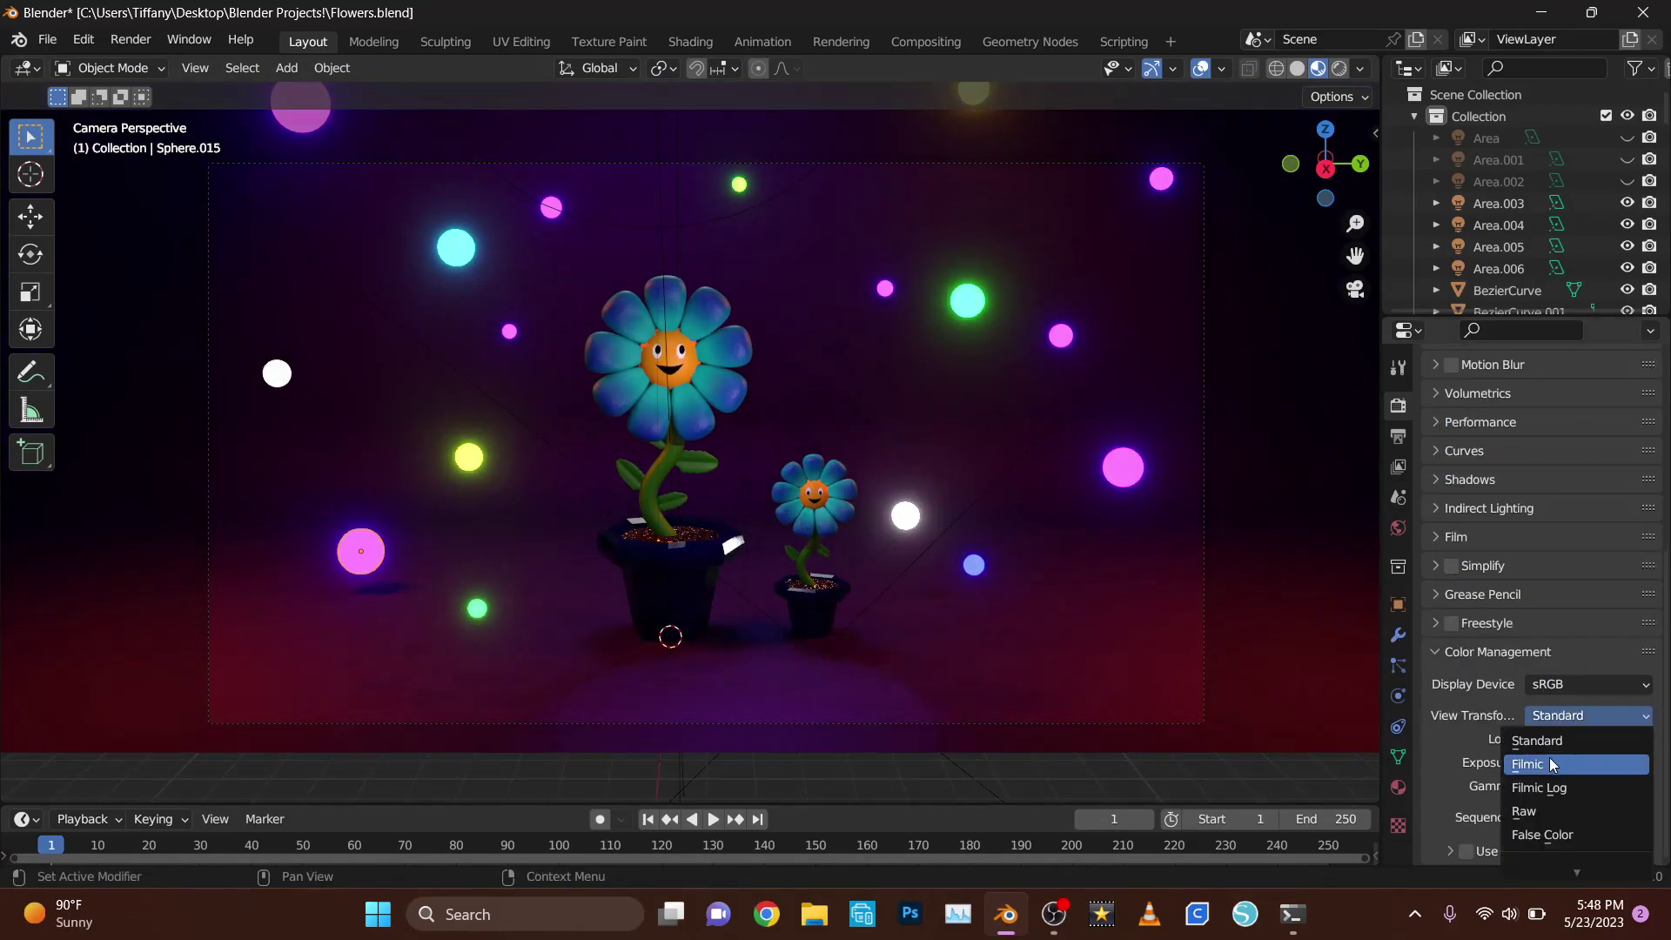
pyautogui.click(1550, 763)
# - Inspect the bloom colour for a selected orb, leaving it unchanged
pyautogui.click(1061, 336)
pyautogui.scroll(10, 1452, 568)
pyautogui.click(1452, 567)
pyautogui.click(1573, 666)
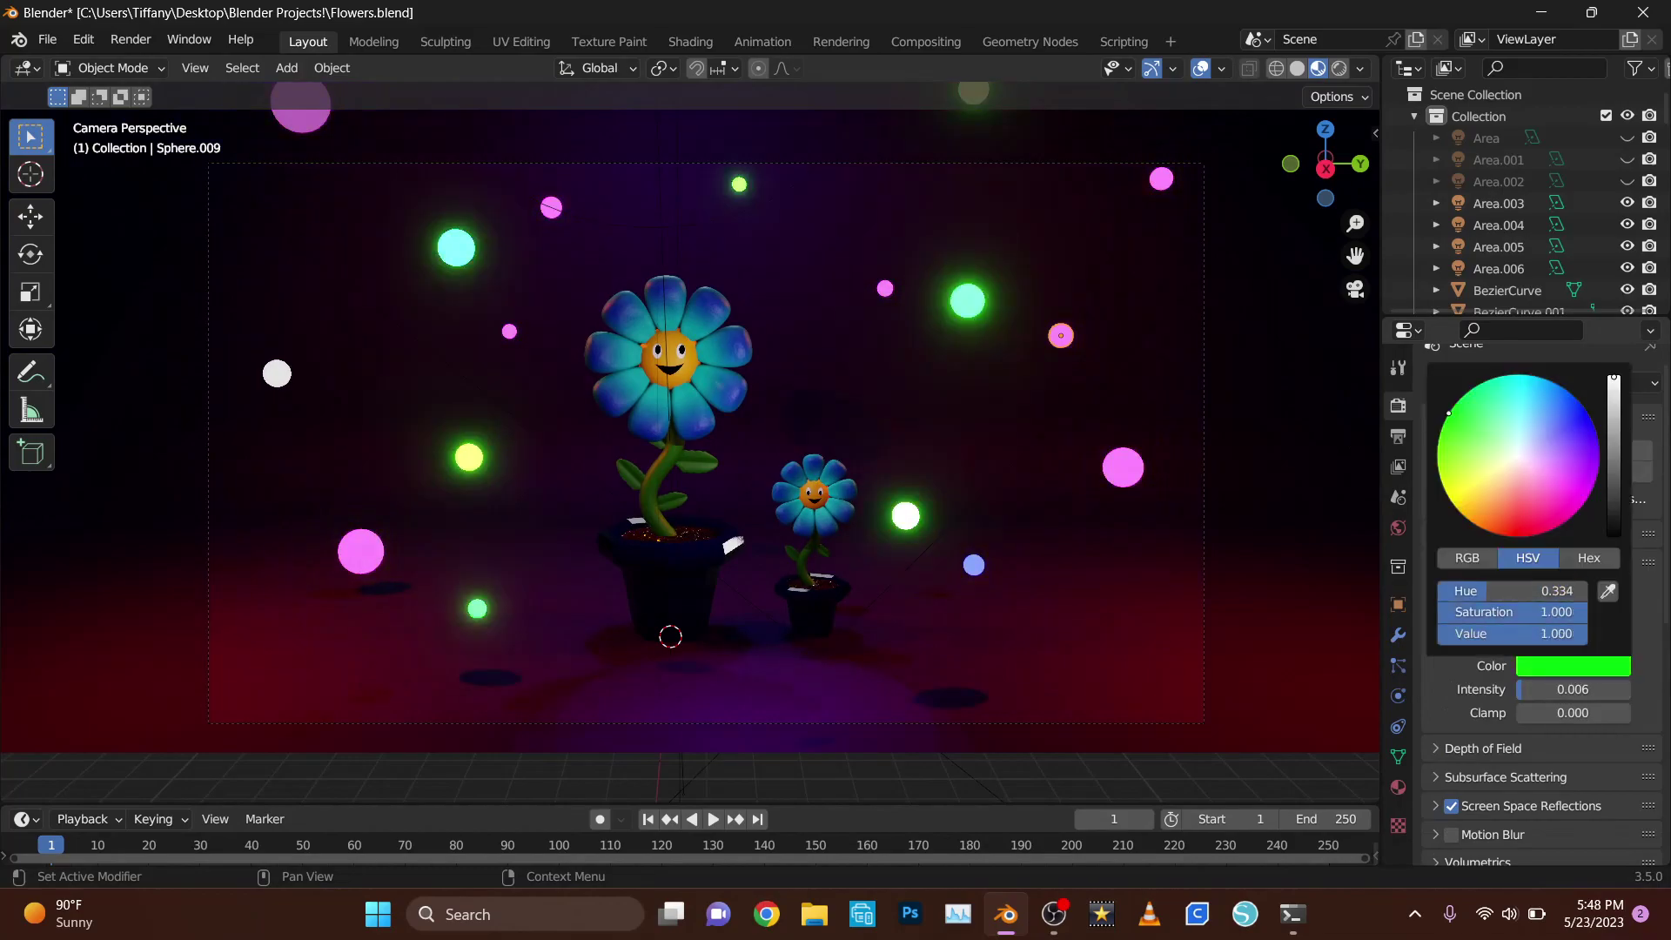
pyautogui.press('Escape')
# - Review output and render engine settings, collapsing the Sampling and Performance panels
pyautogui.click(130, 39)
pyautogui.click(1399, 436)
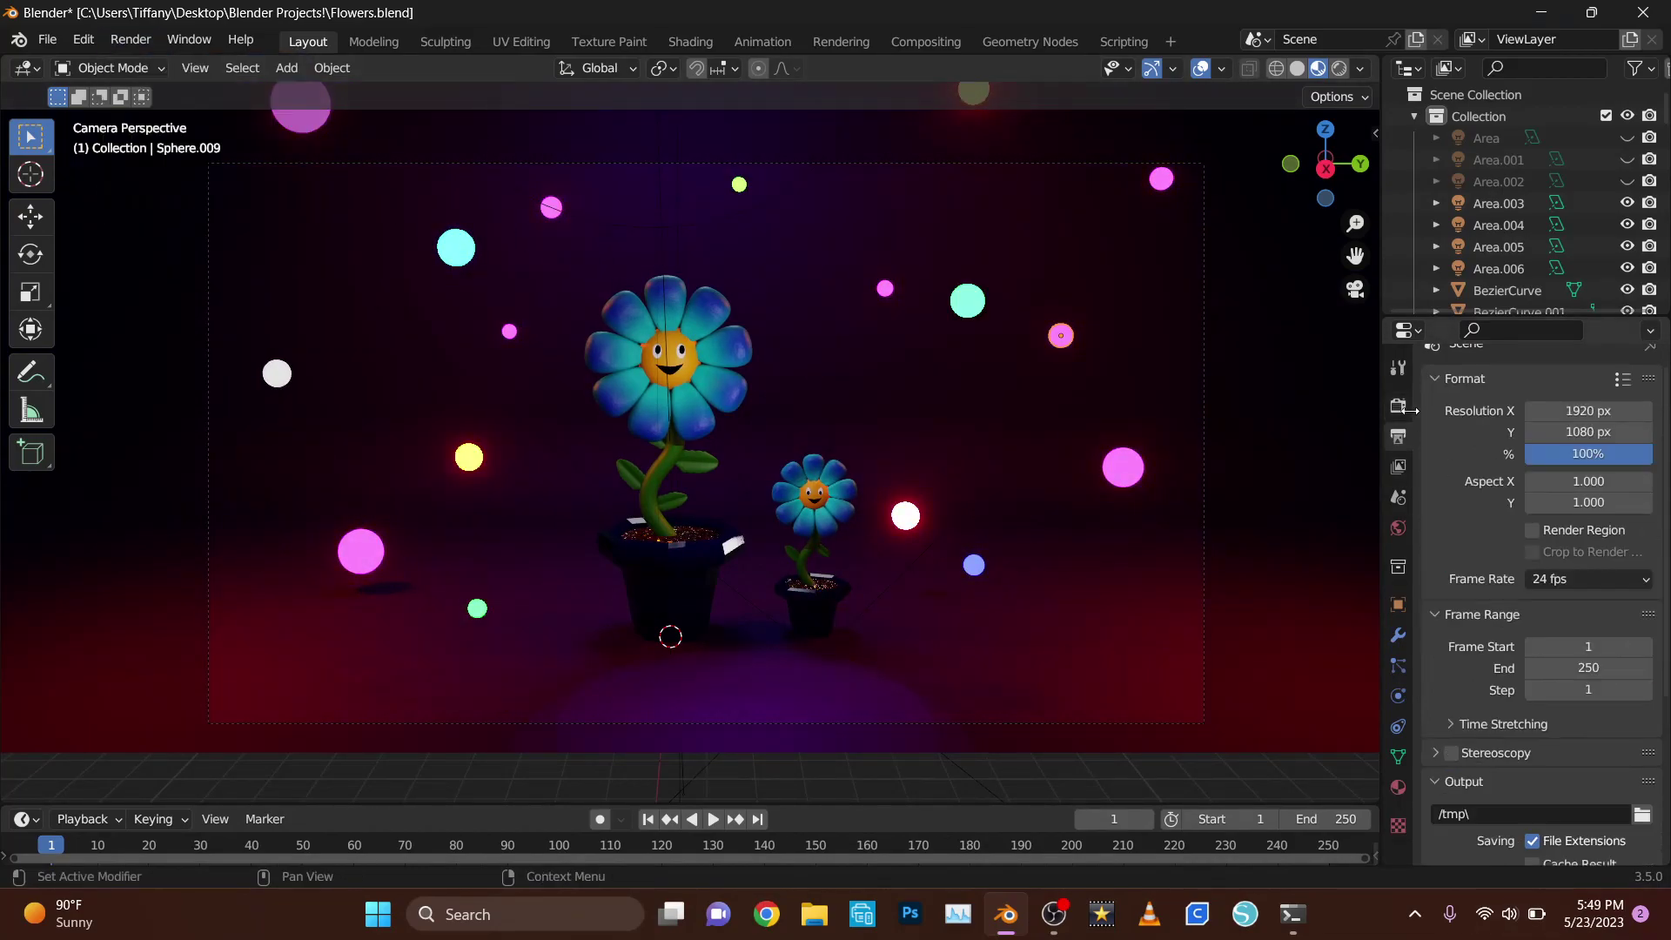
pyautogui.click(1398, 406)
pyautogui.scroll(-3, 1591, 705)
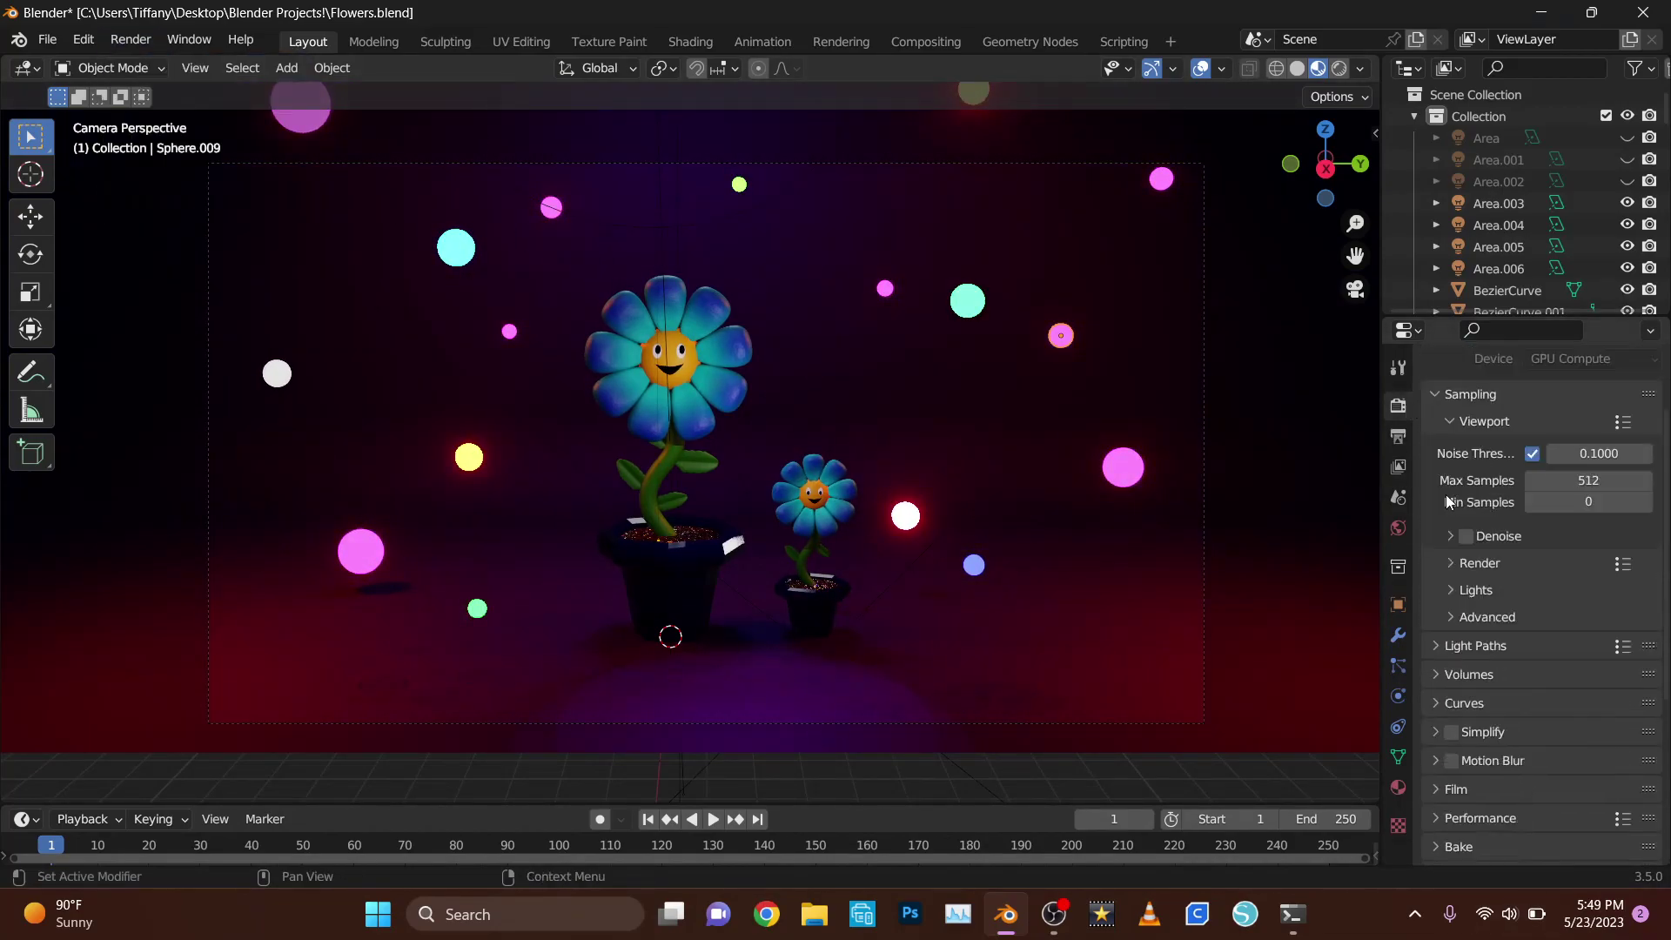
pyautogui.click(1449, 393)
pyautogui.click(1435, 599)
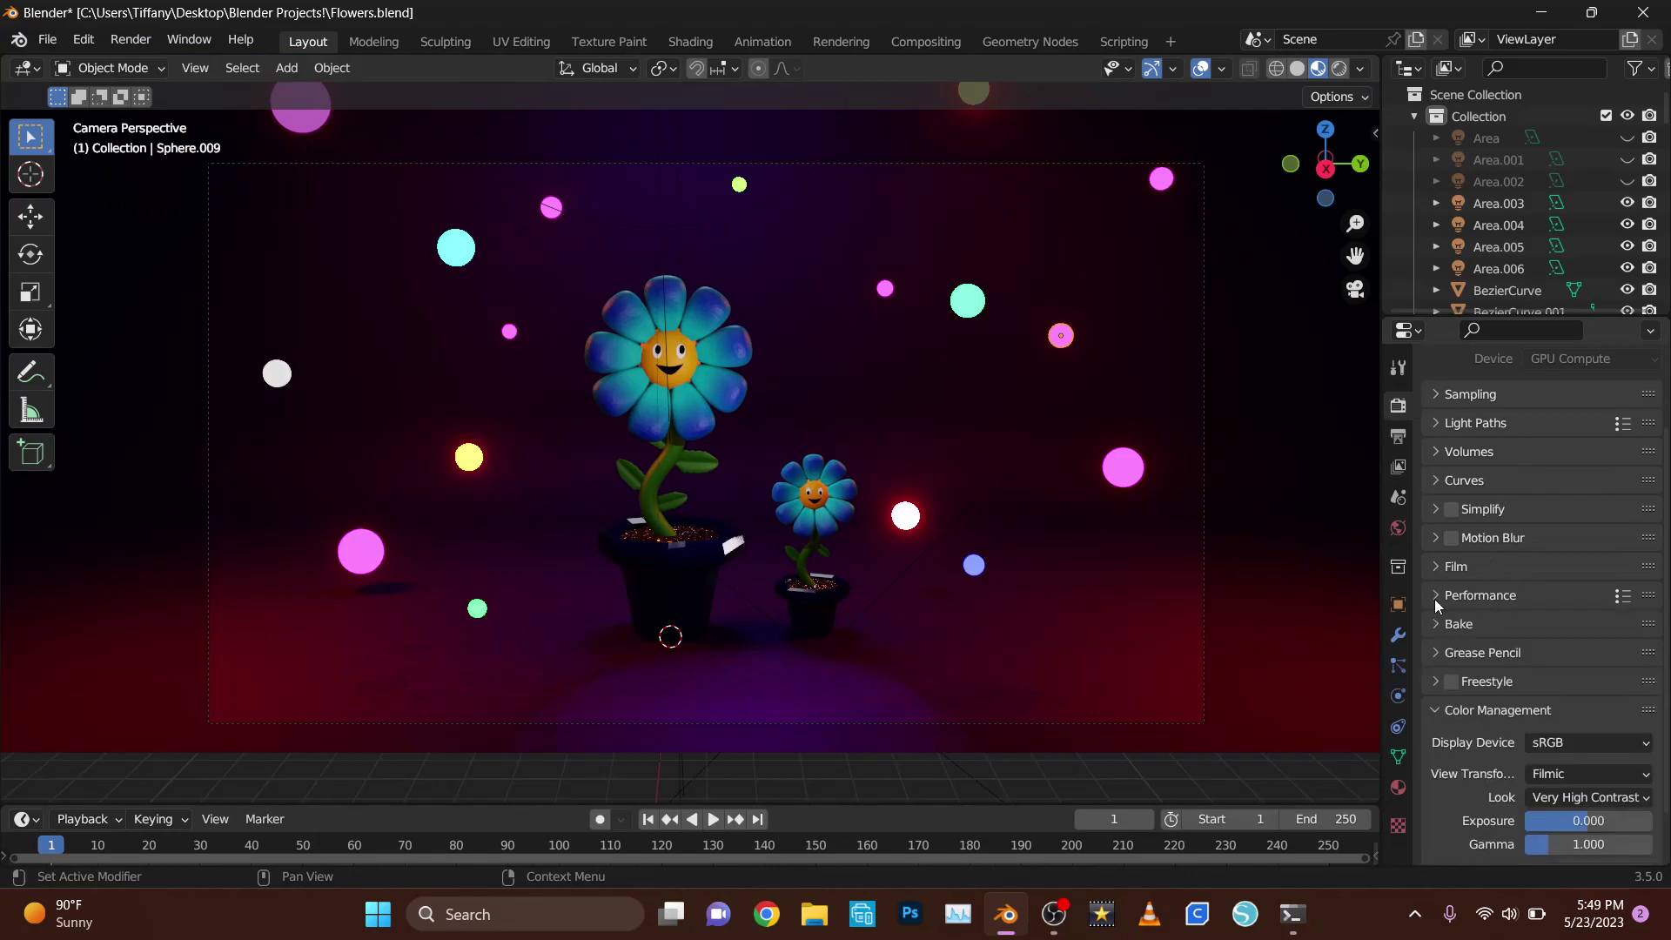
# - Deepen the big pot's blue base colour toward teal and render the final image
pyautogui.click(1399, 787)
pyautogui.click(1585, 510)
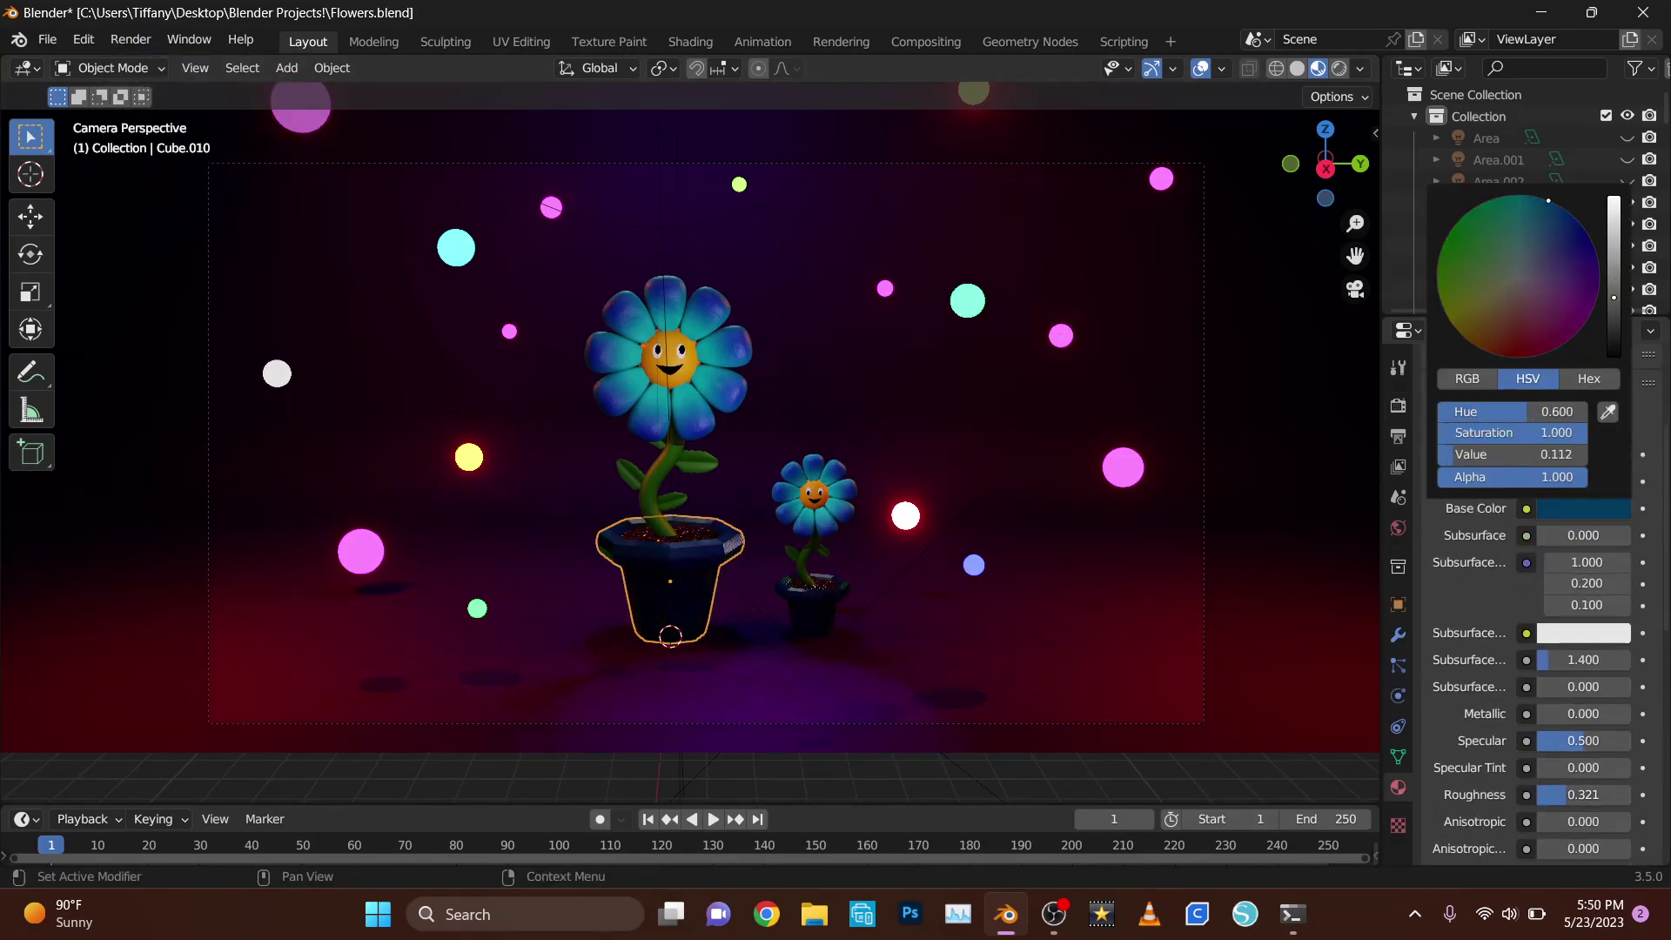
pyautogui.moveTo(1549, 202); pyautogui.dragTo(1534, 196)
pyautogui.moveTo(1613, 291); pyautogui.dragTo(1613, 299)
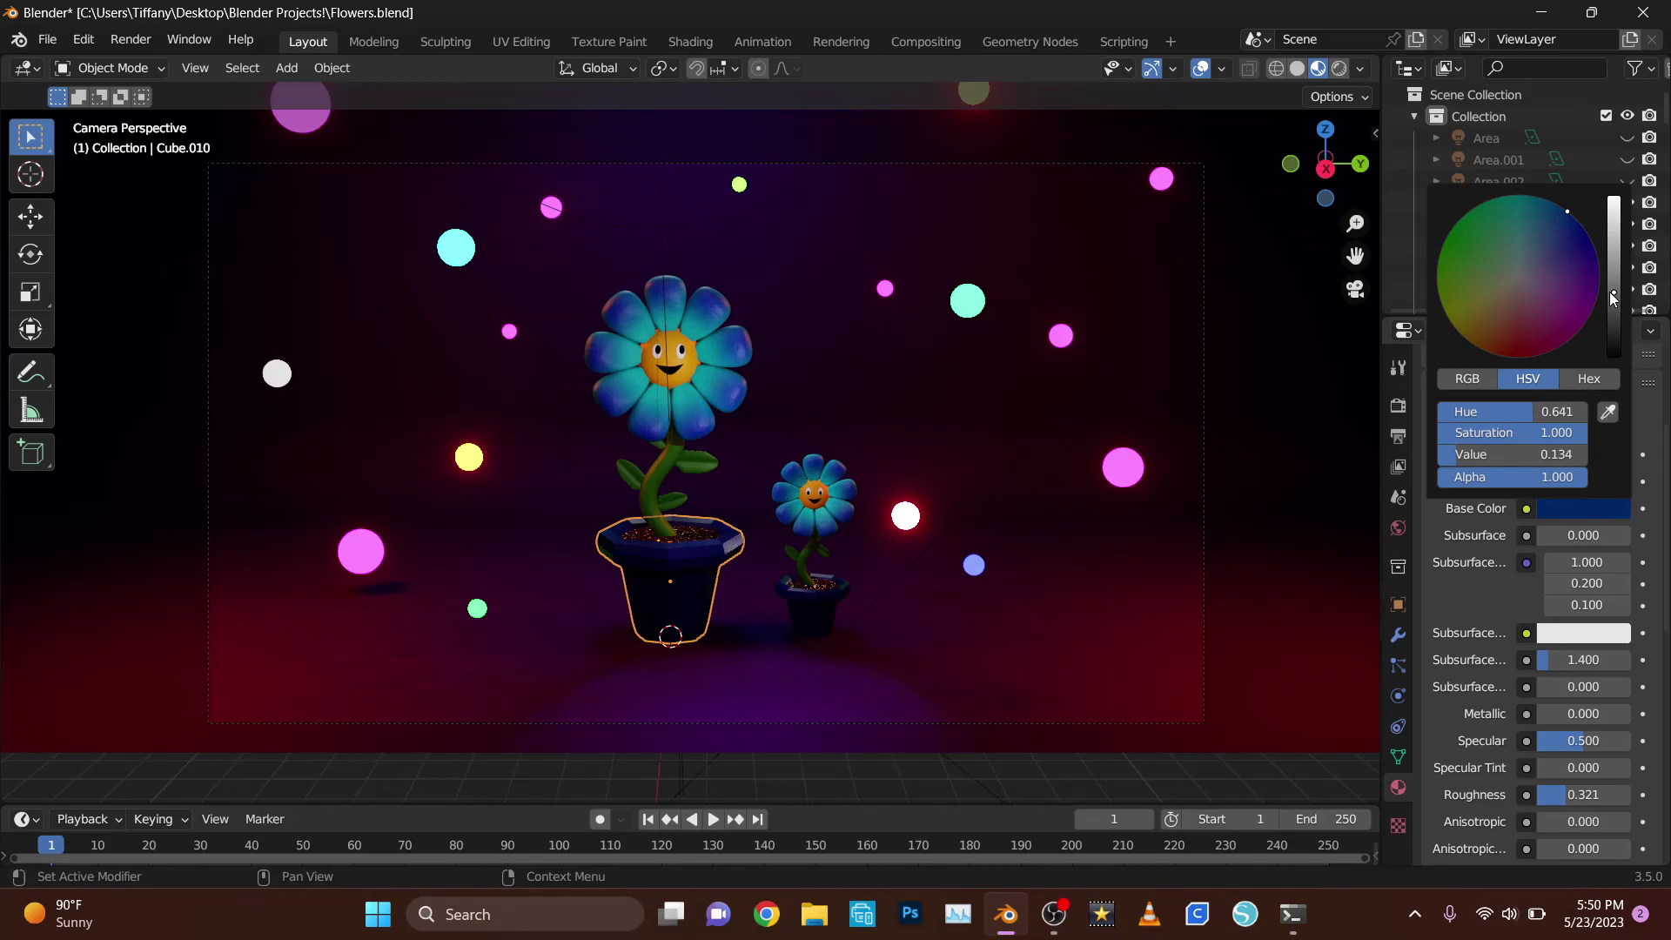
pyautogui.click(131, 39)
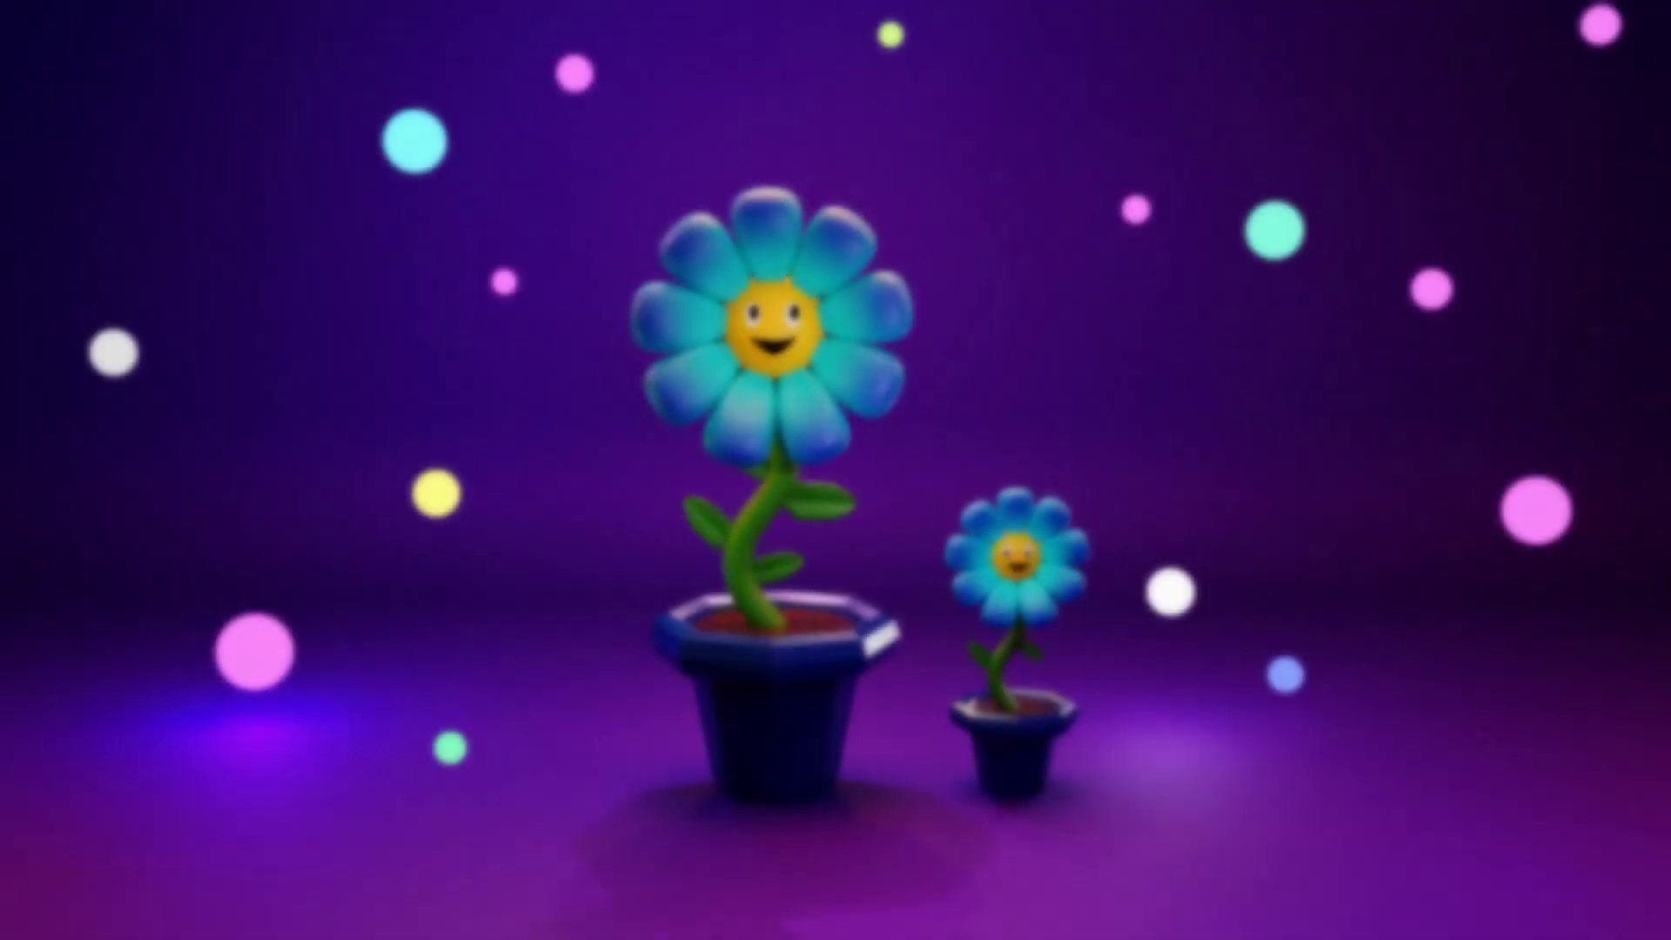